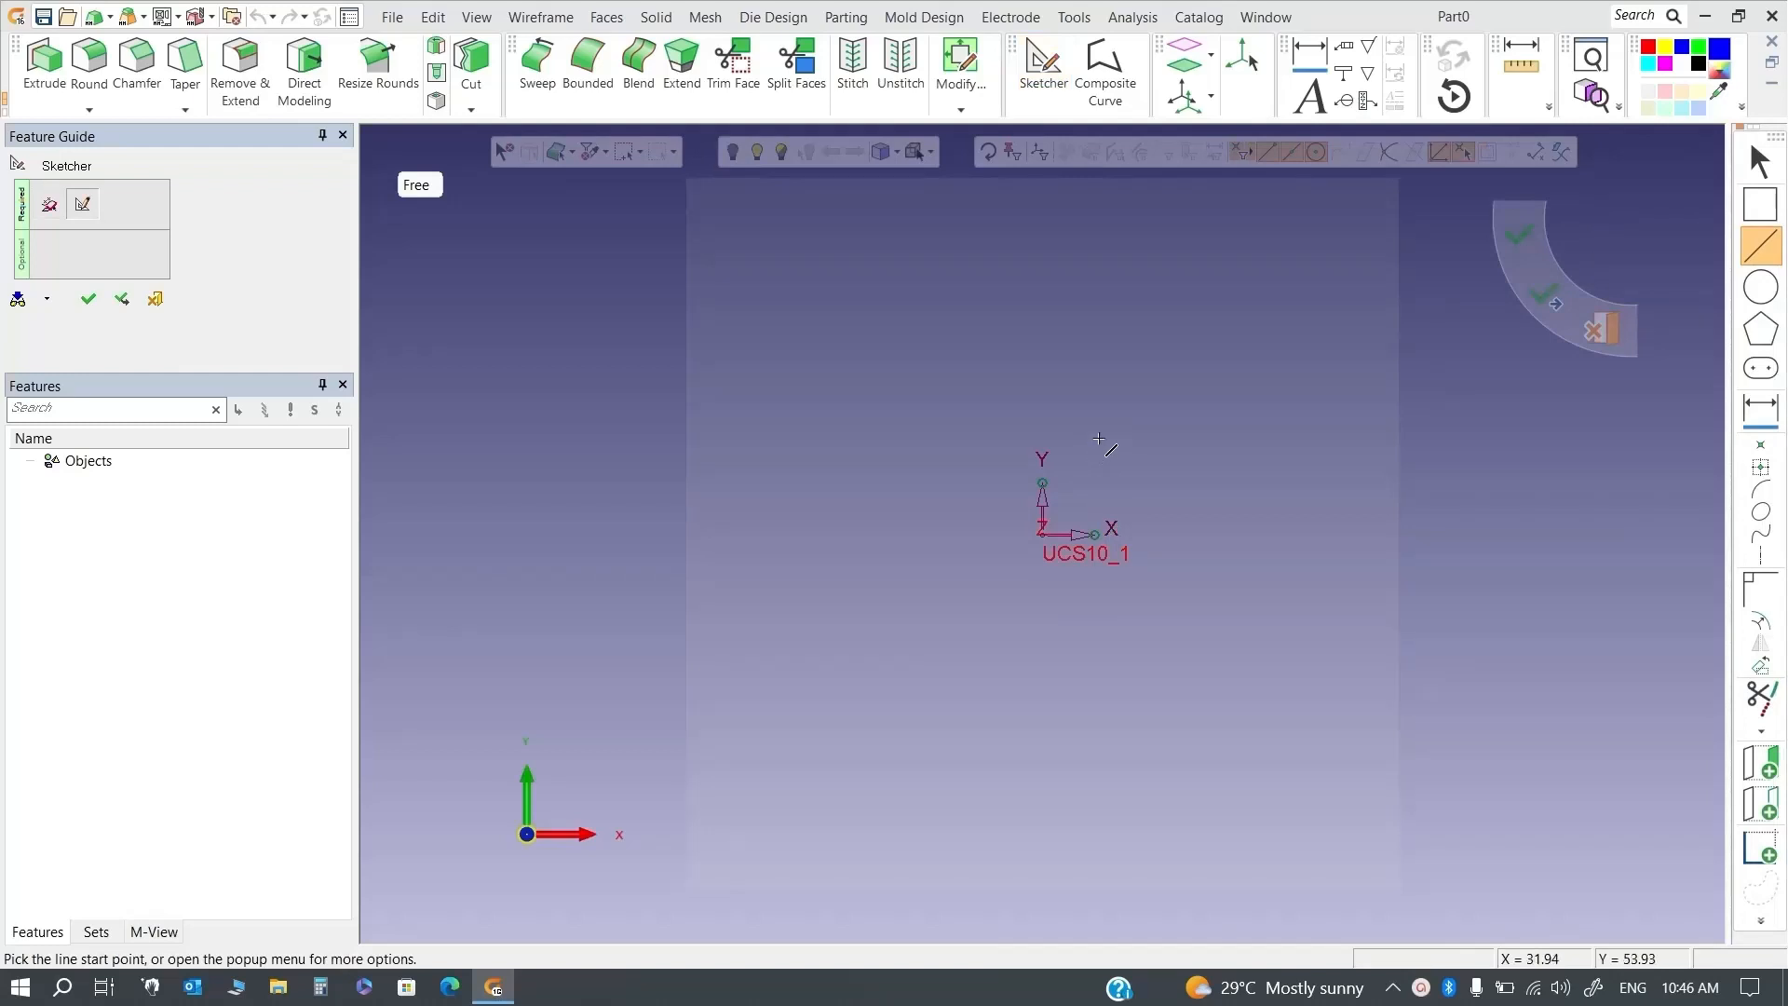
Rotate the view away from the sketch plane and snap it back to the closest main view
{"action": "middle_click_drag", "start_coordinate": [1101, 441], "coordinate": [1100, 538]}
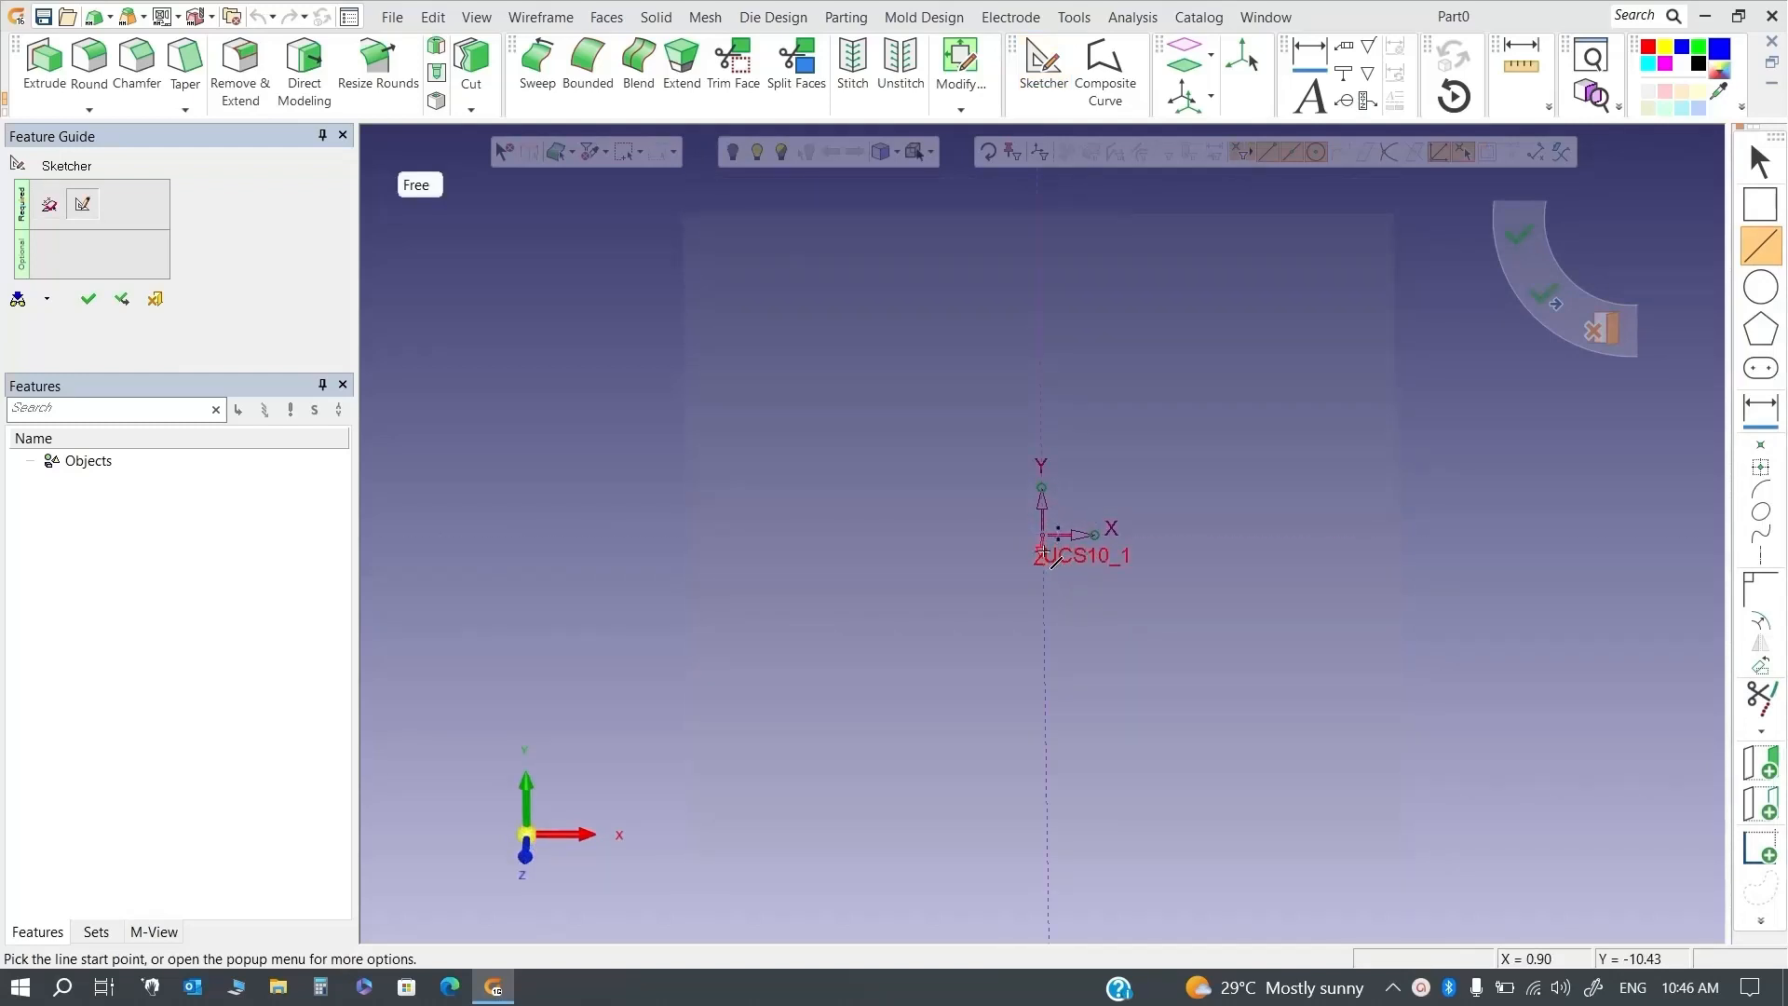
{"action": "middle_click_drag", "start_coordinate": [978, 487], "coordinate": [1078, 441]}
{"action": "scroll", "coordinate": [1084, 363], "scroll_direction": "up", "scroll_amount": 3}
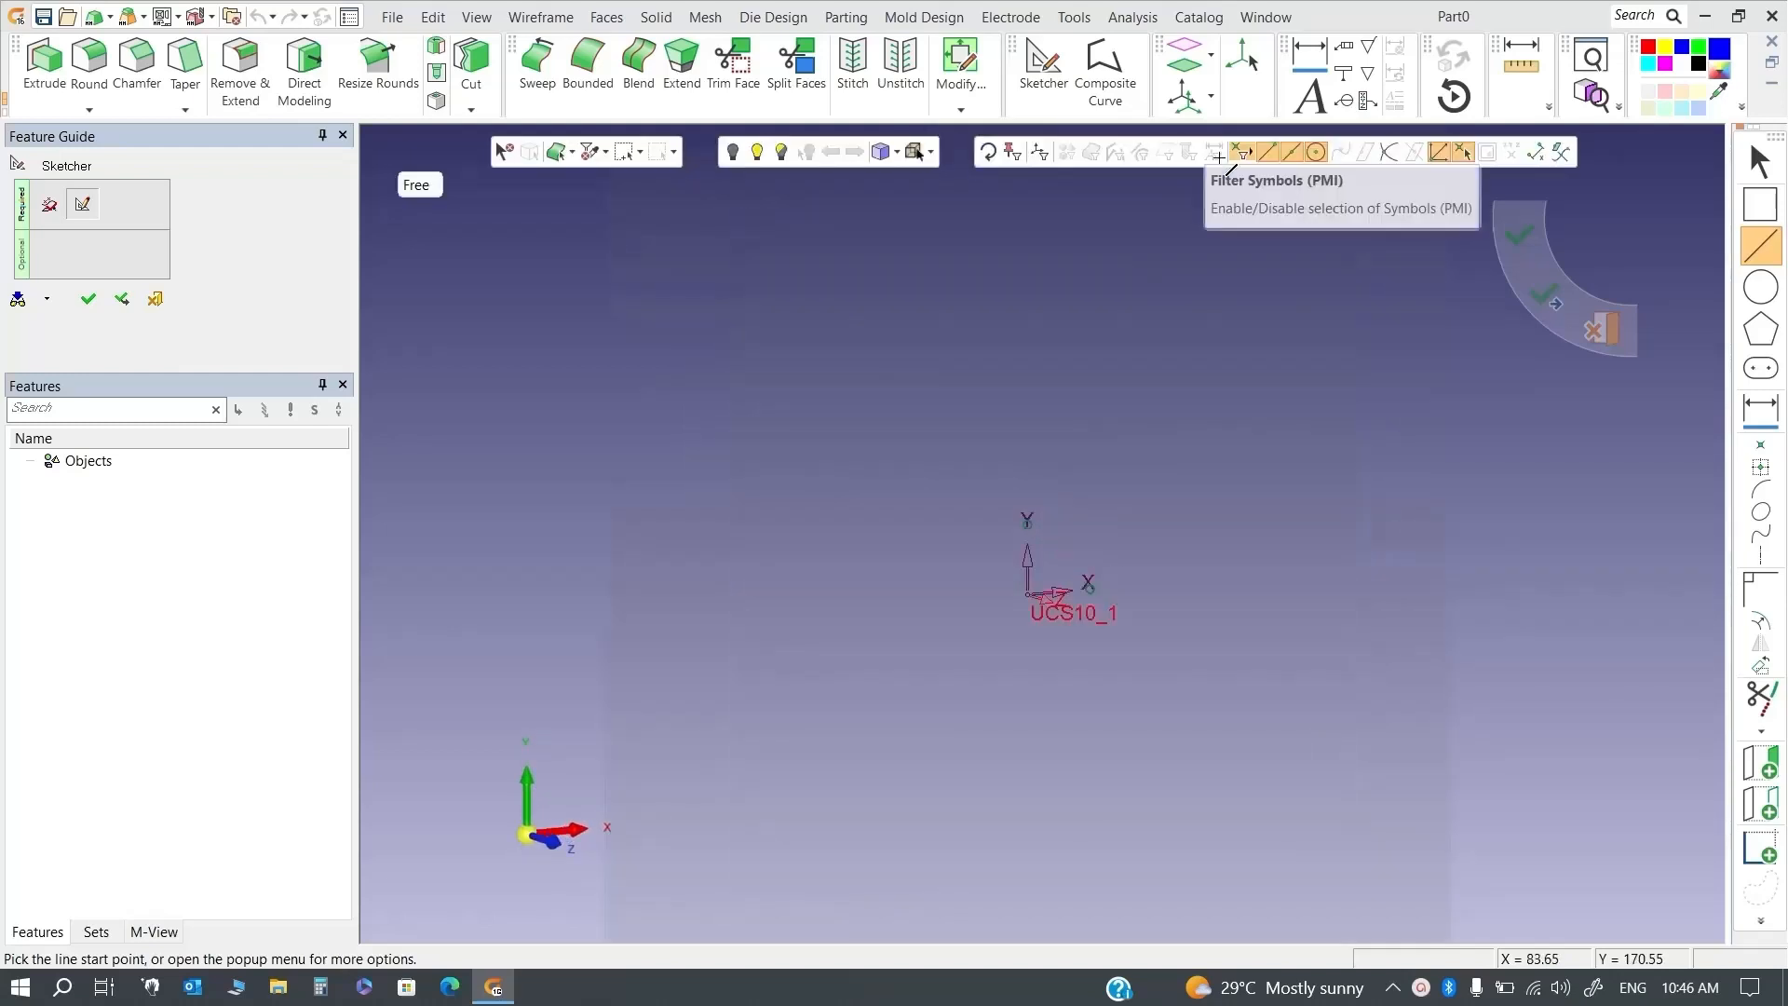
{"action": "left_click", "coordinate": [1550, 107]}
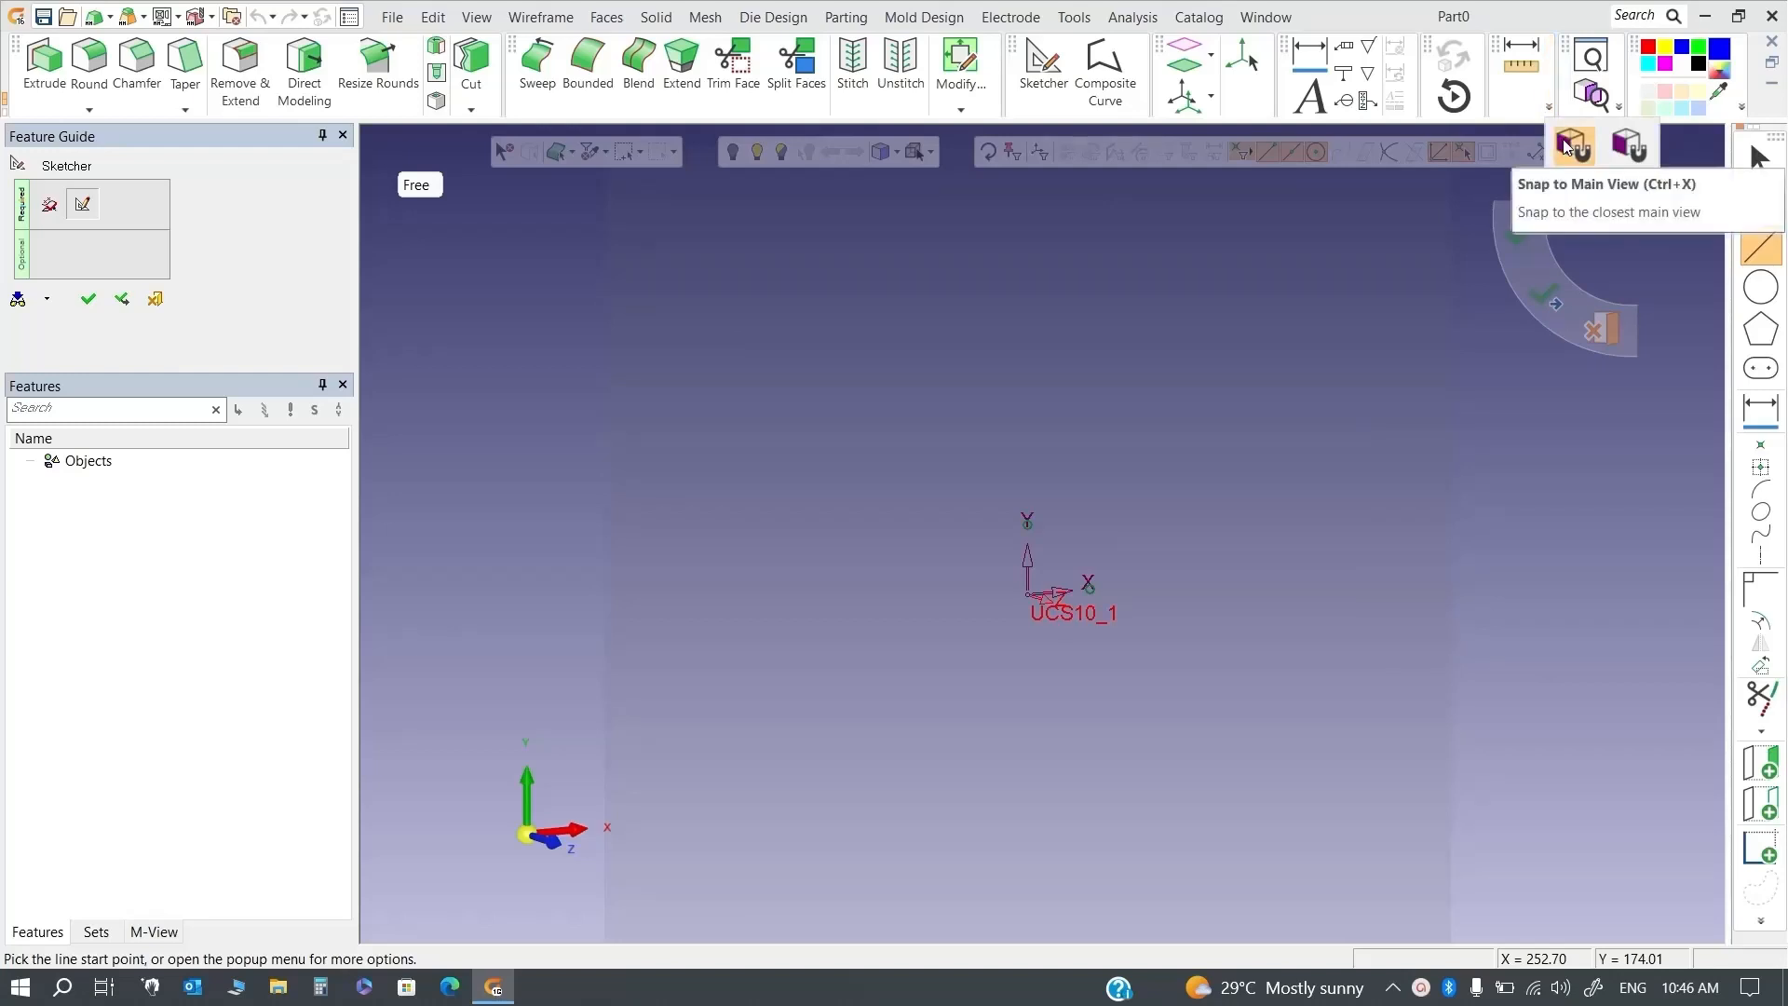
{"action": "left_click", "coordinate": [1564, 145]}
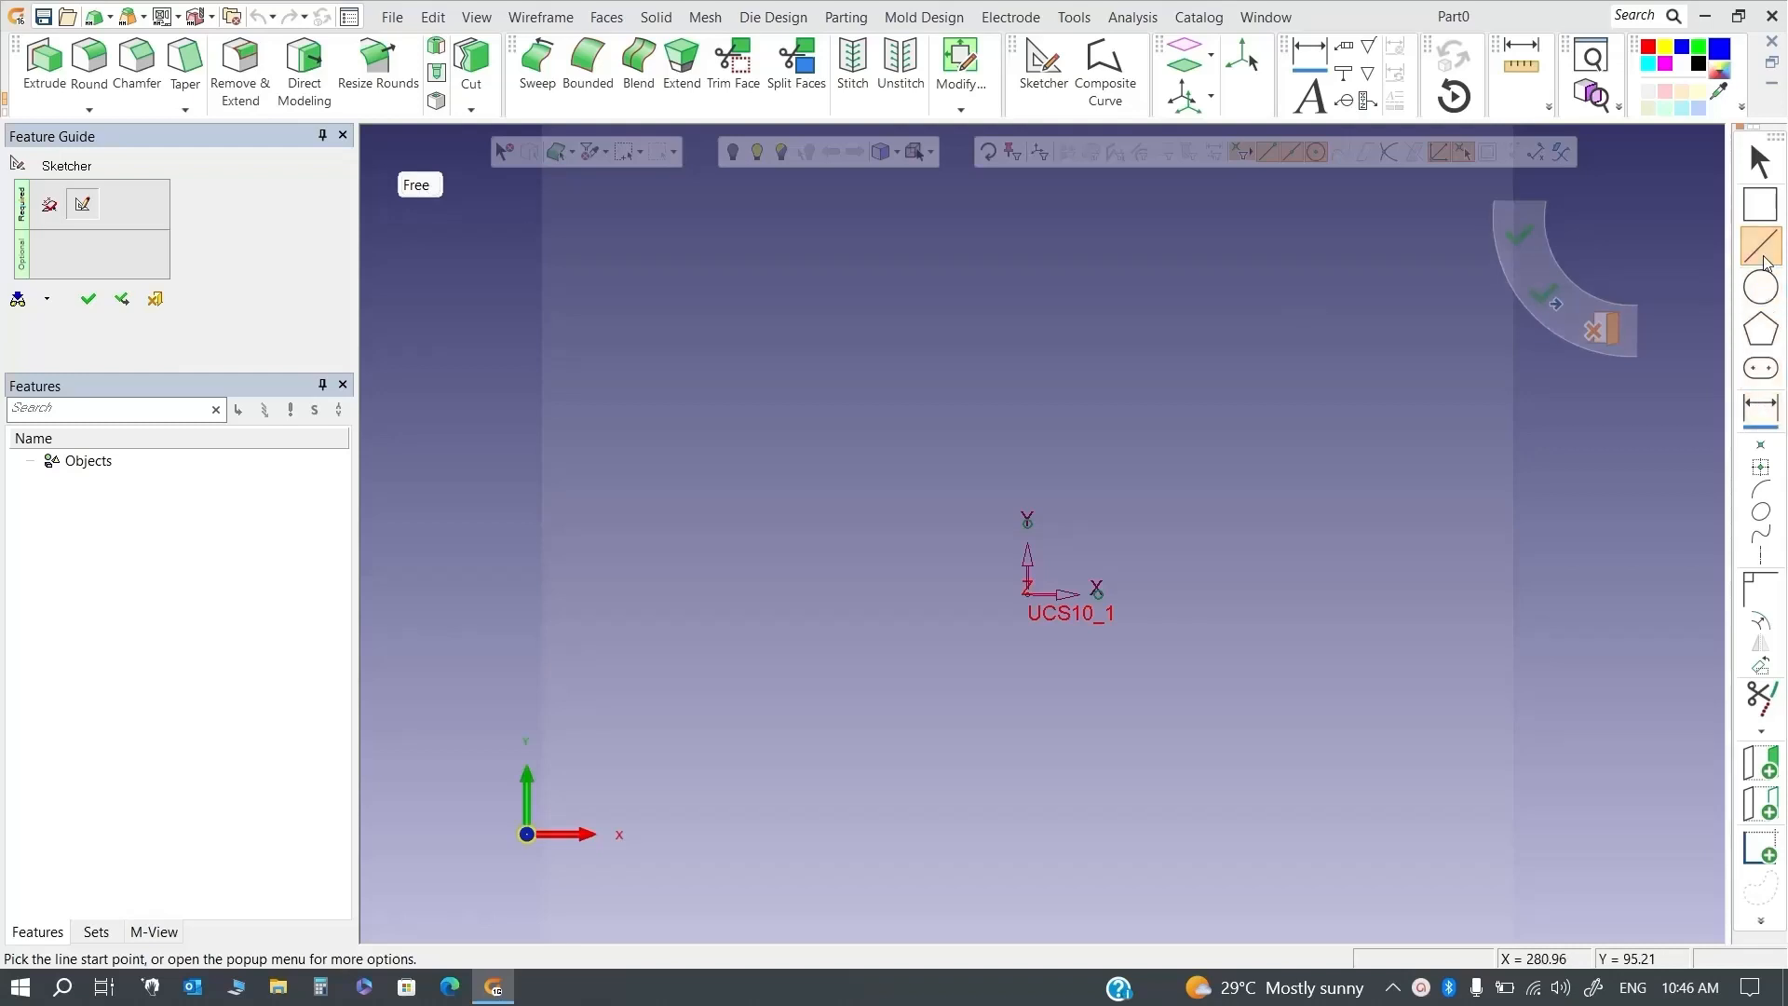
Sketch a free rectangle about 243 wide and 158 high enclosing the origin
{"action": "left_click", "coordinate": [1763, 206]}
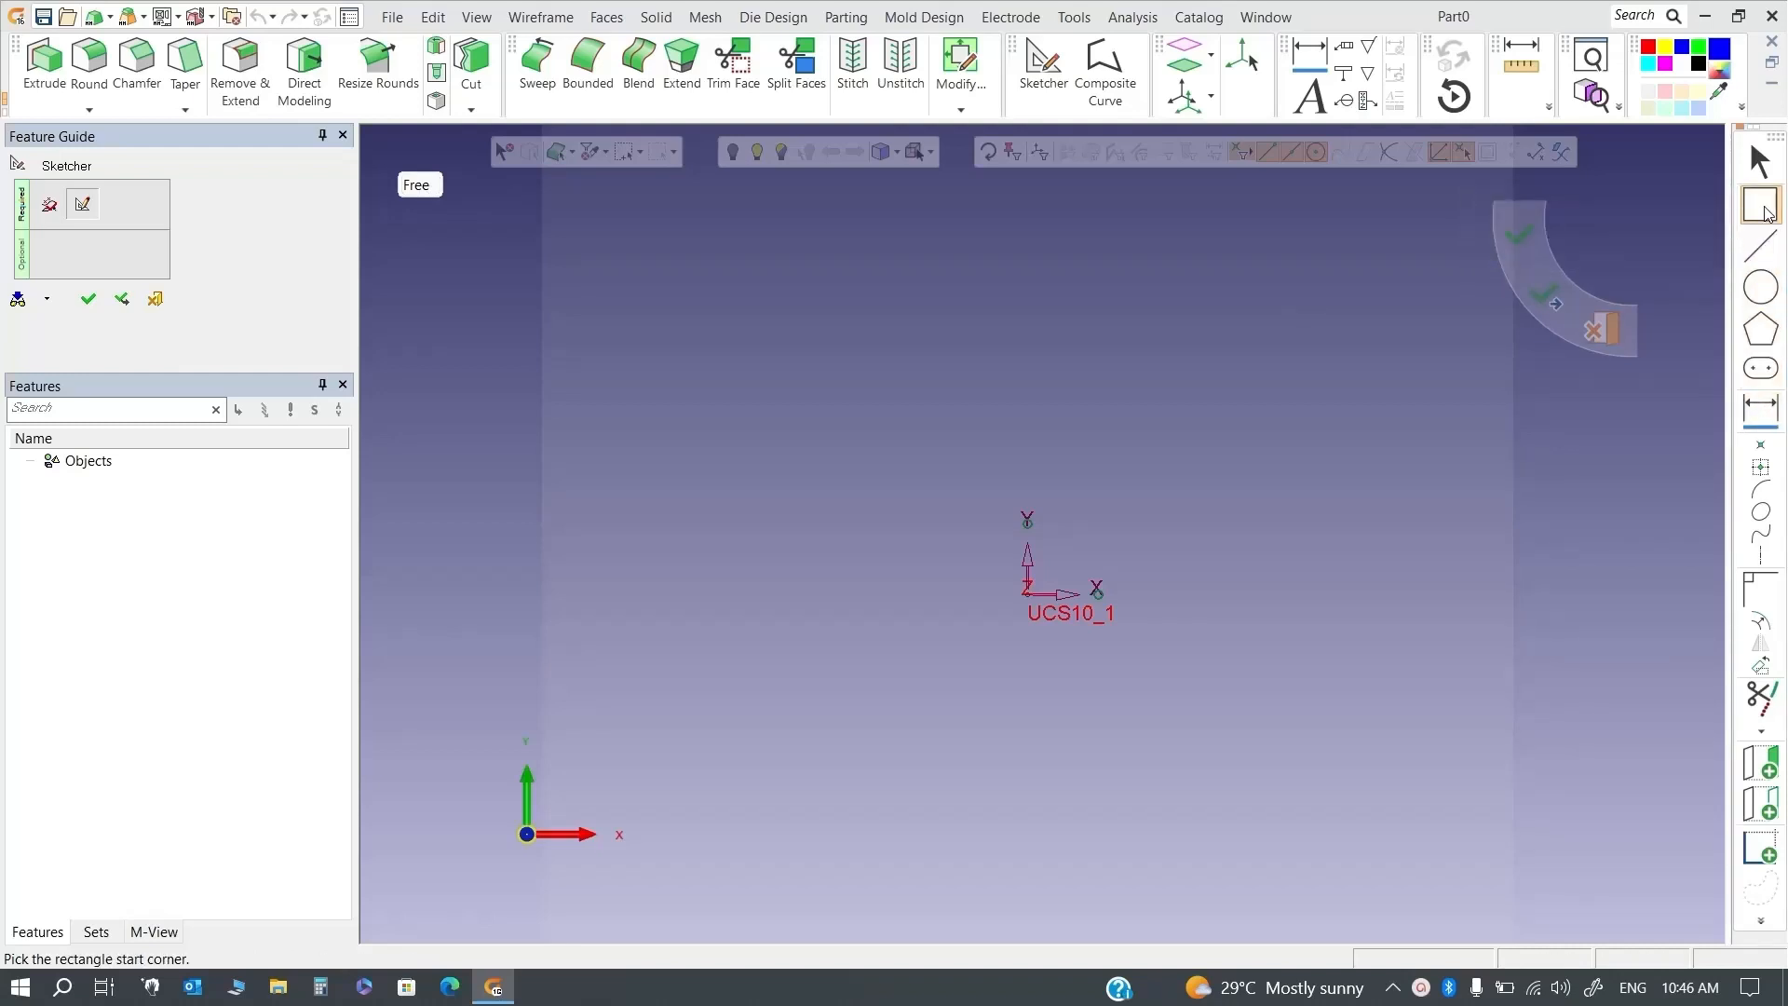
{"action": "left_click", "coordinate": [420, 190]}
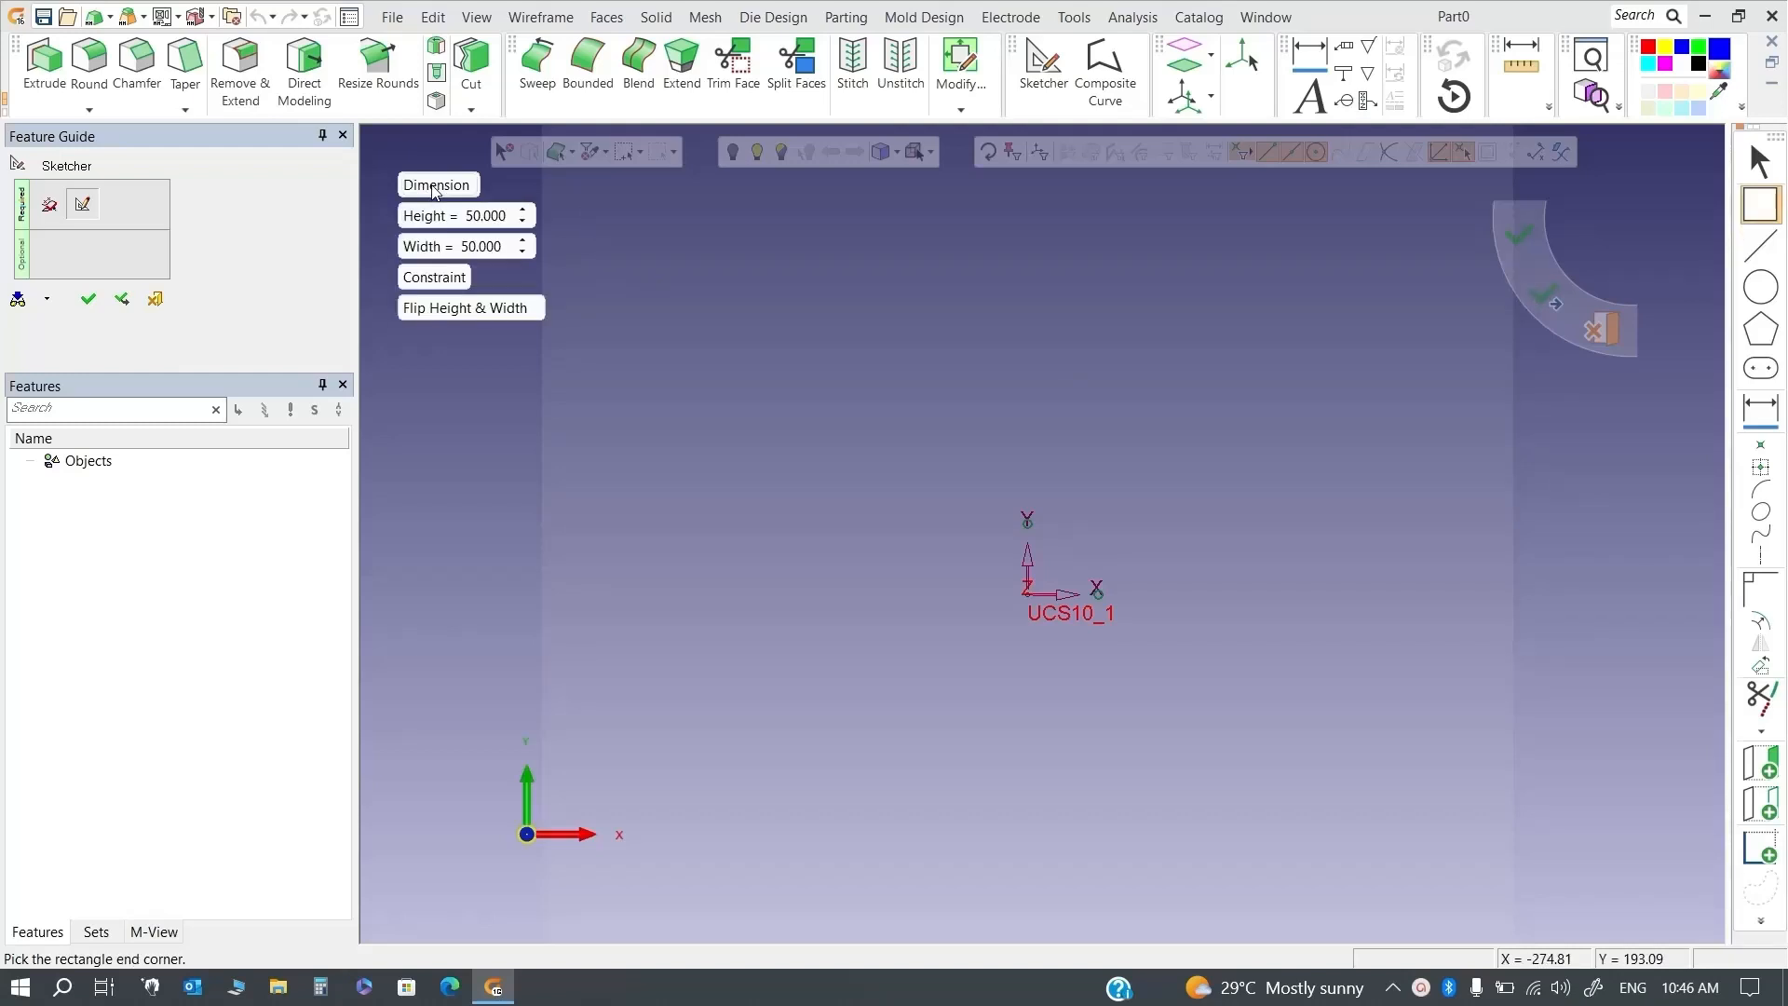
{"action": "left_click", "coordinate": [436, 186]}
{"action": "left_click", "coordinate": [811, 381]}
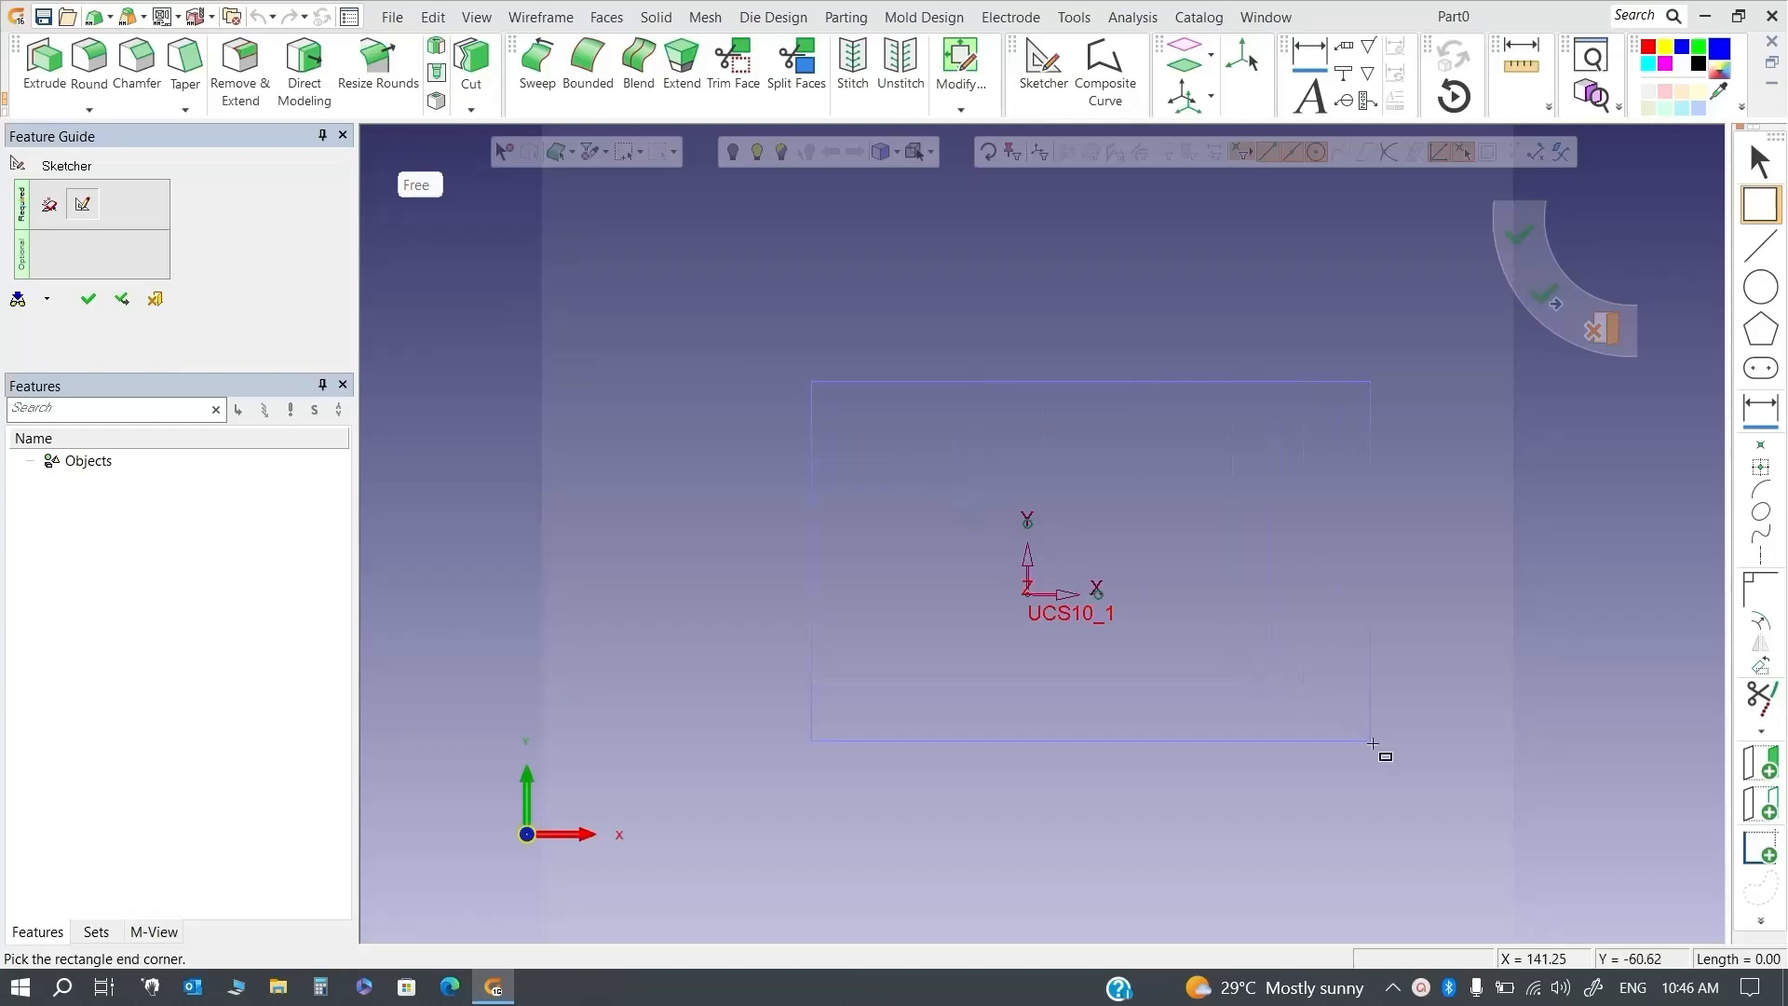
{"action": "left_click", "coordinate": [1400, 764]}
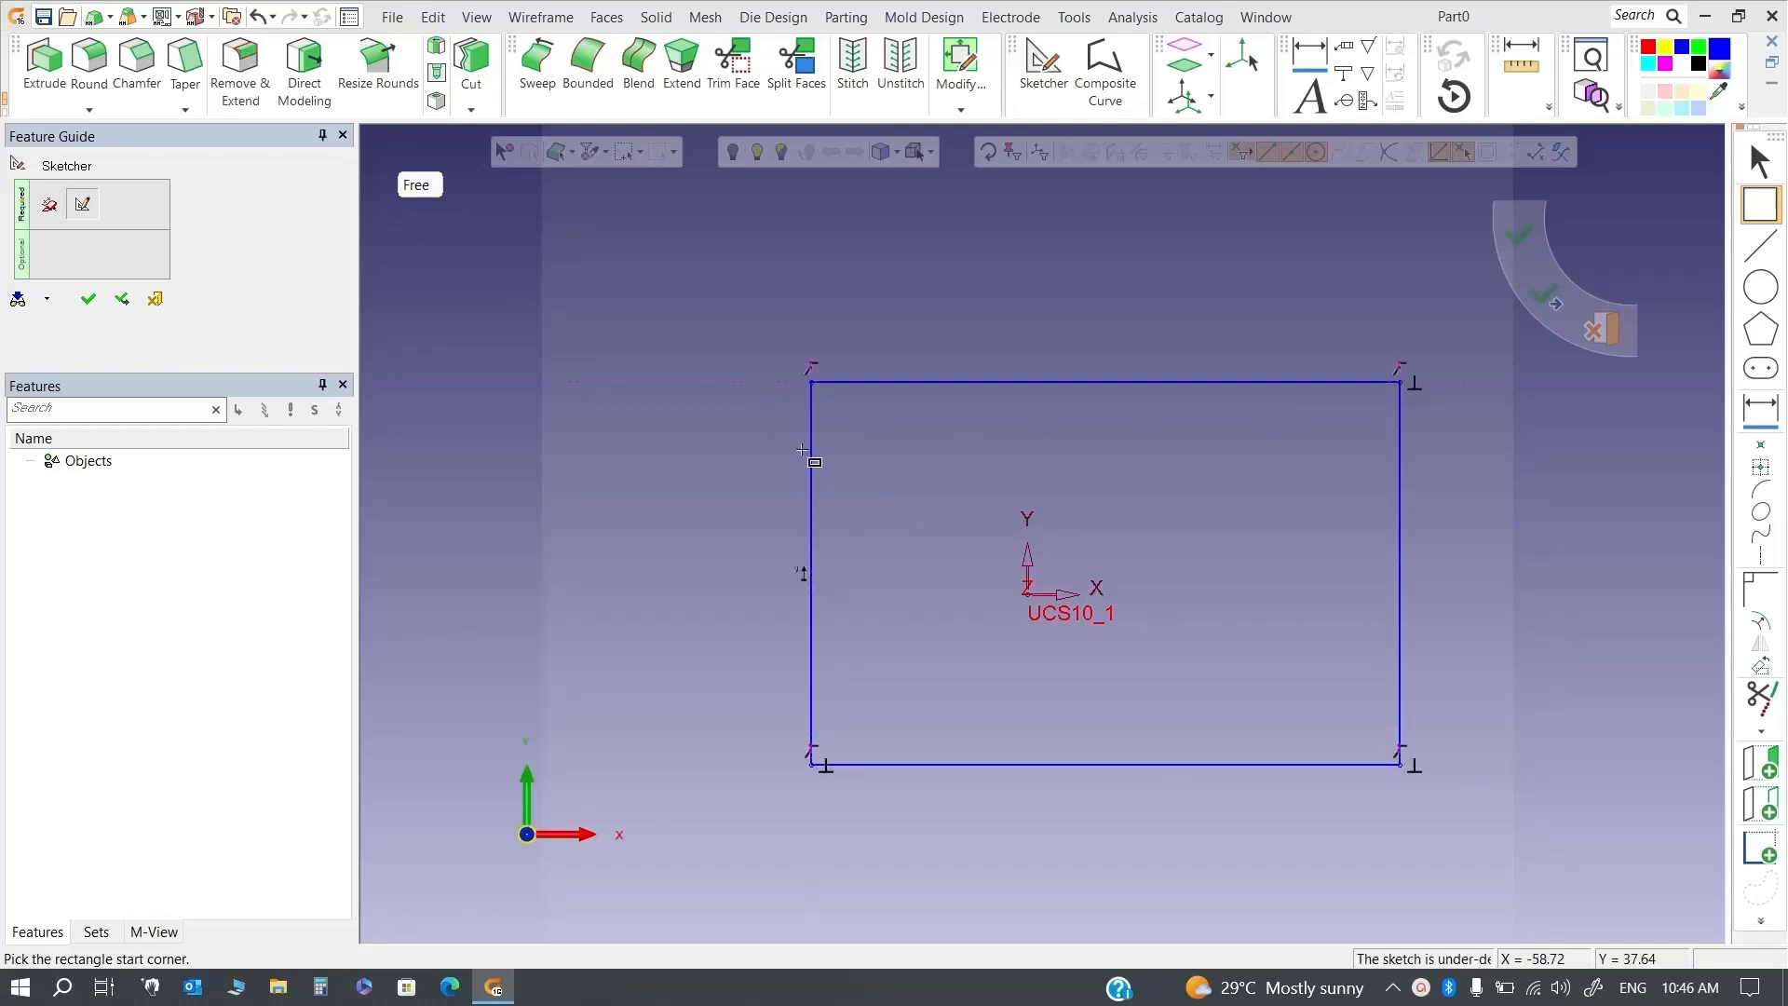
Dimension the rectangle's upper edge and set its length to 500
{"action": "left_click", "coordinate": [1760, 412]}
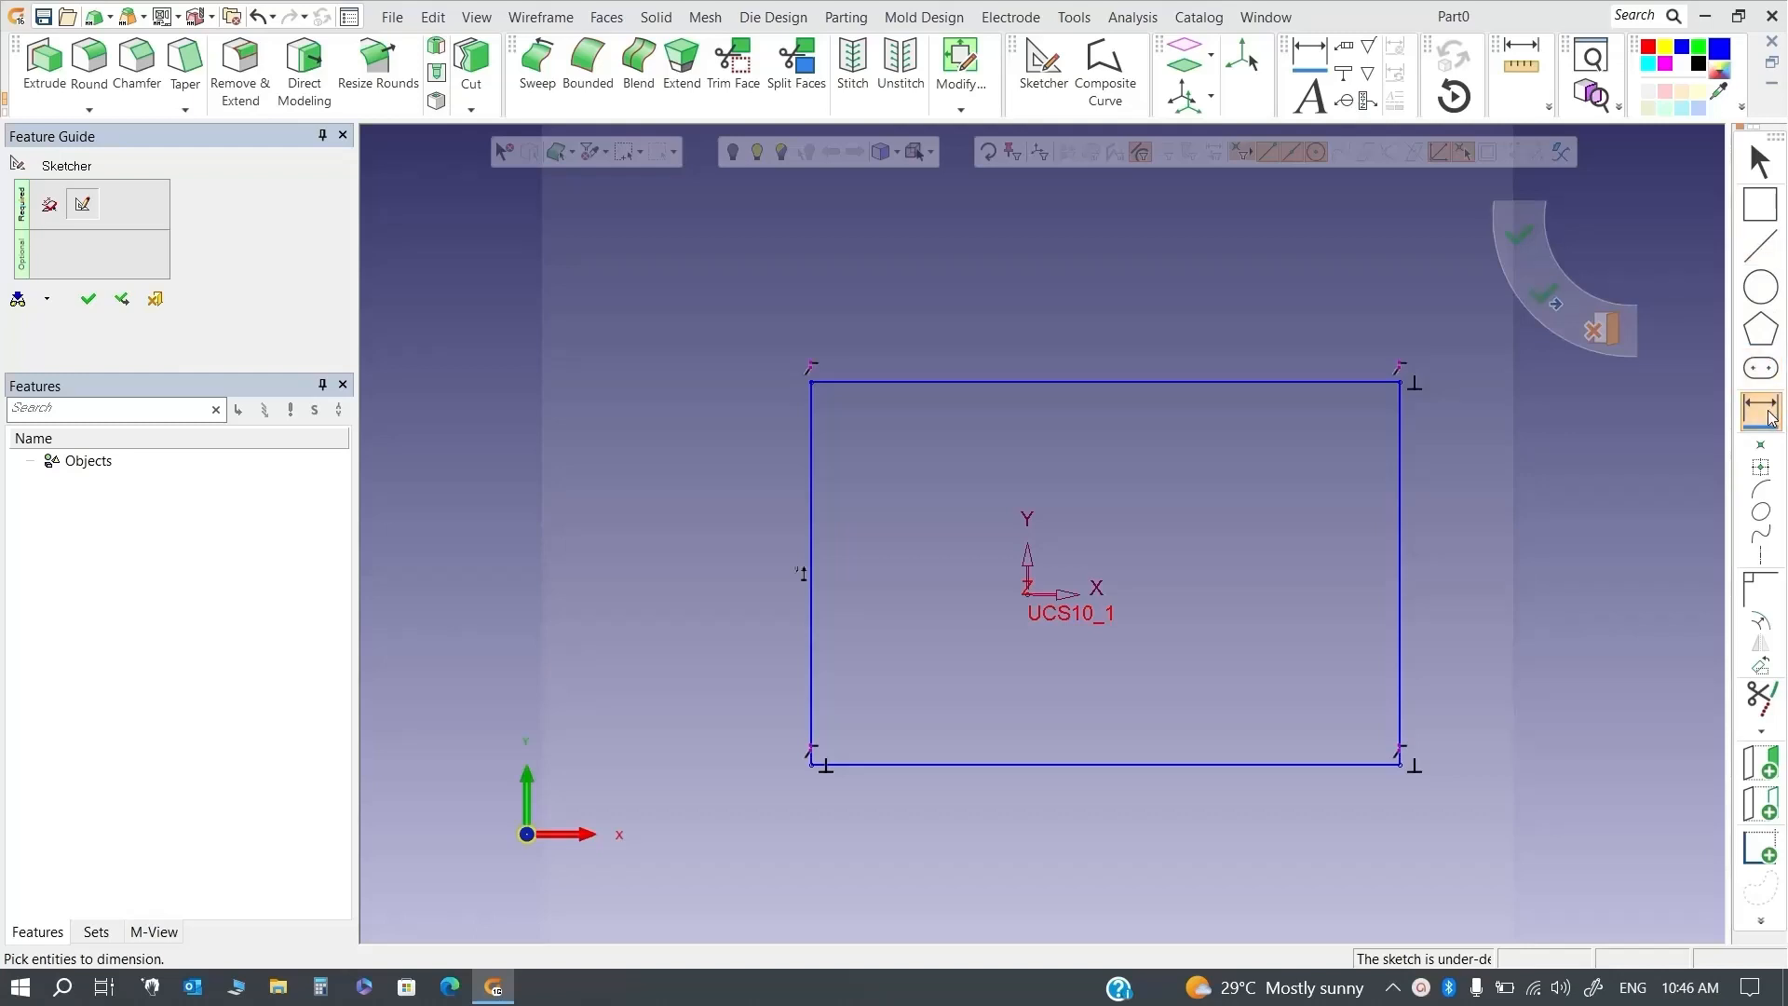
{"action": "left_click", "coordinate": [1239, 382]}
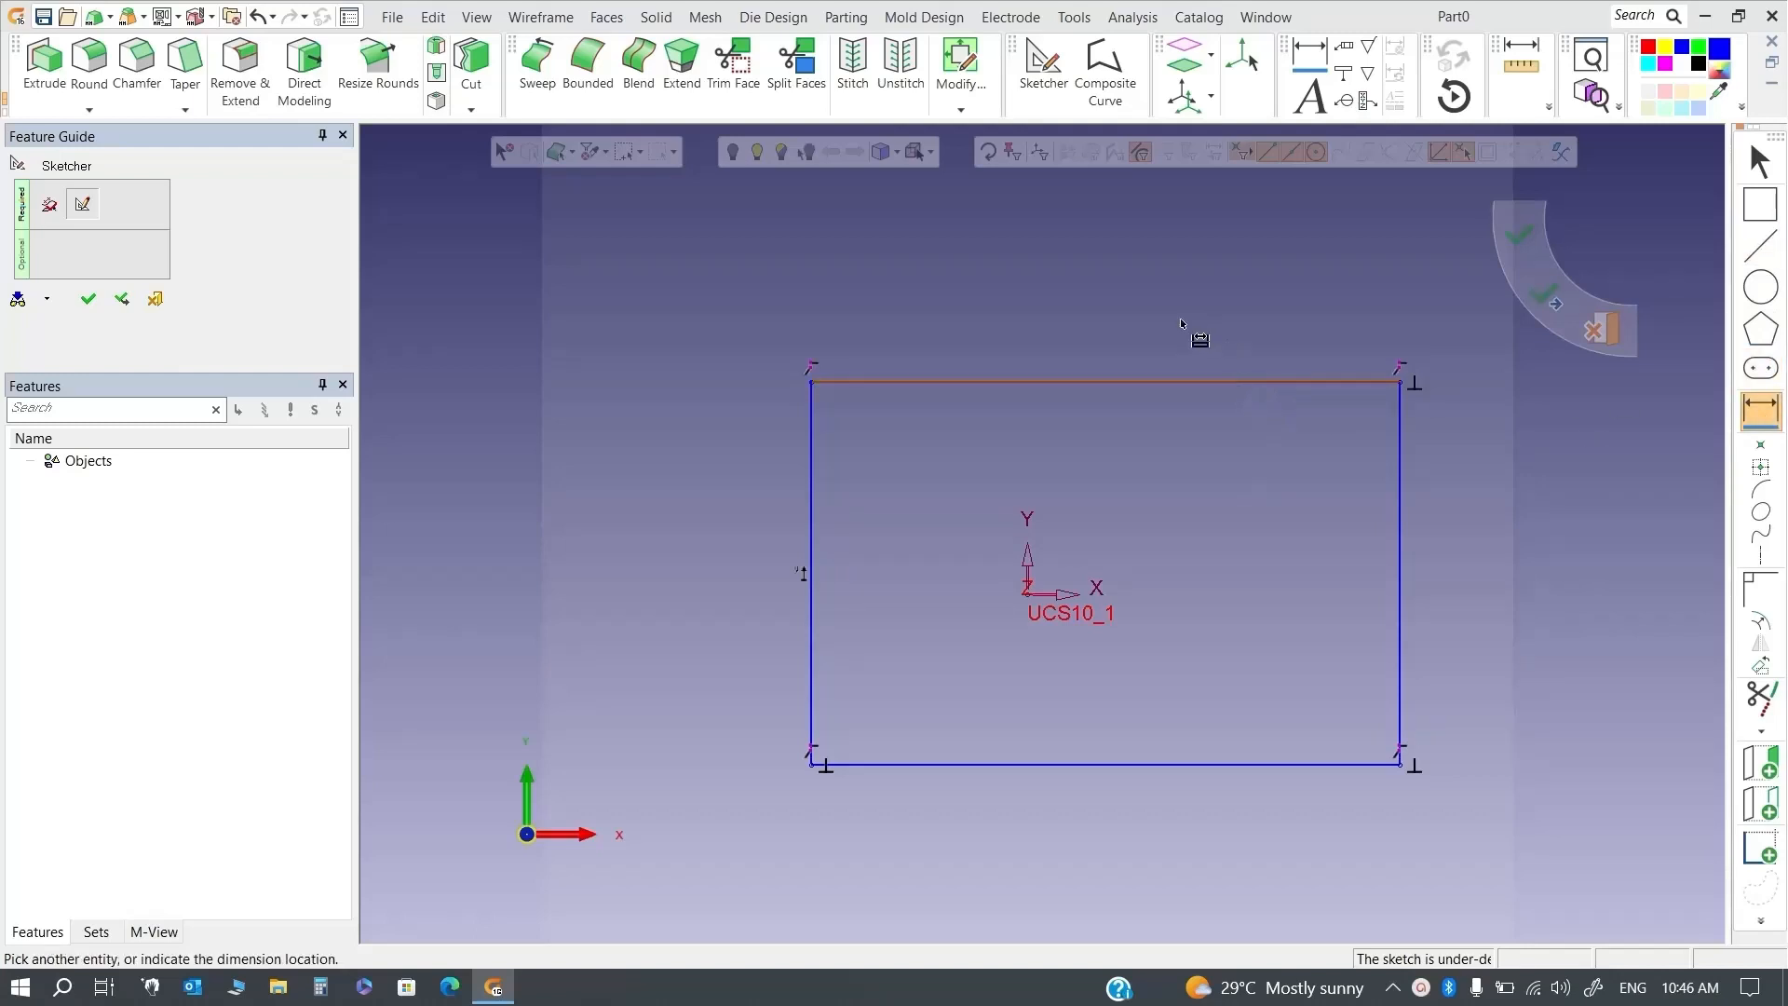
{"action": "left_click", "coordinate": [1072, 292]}
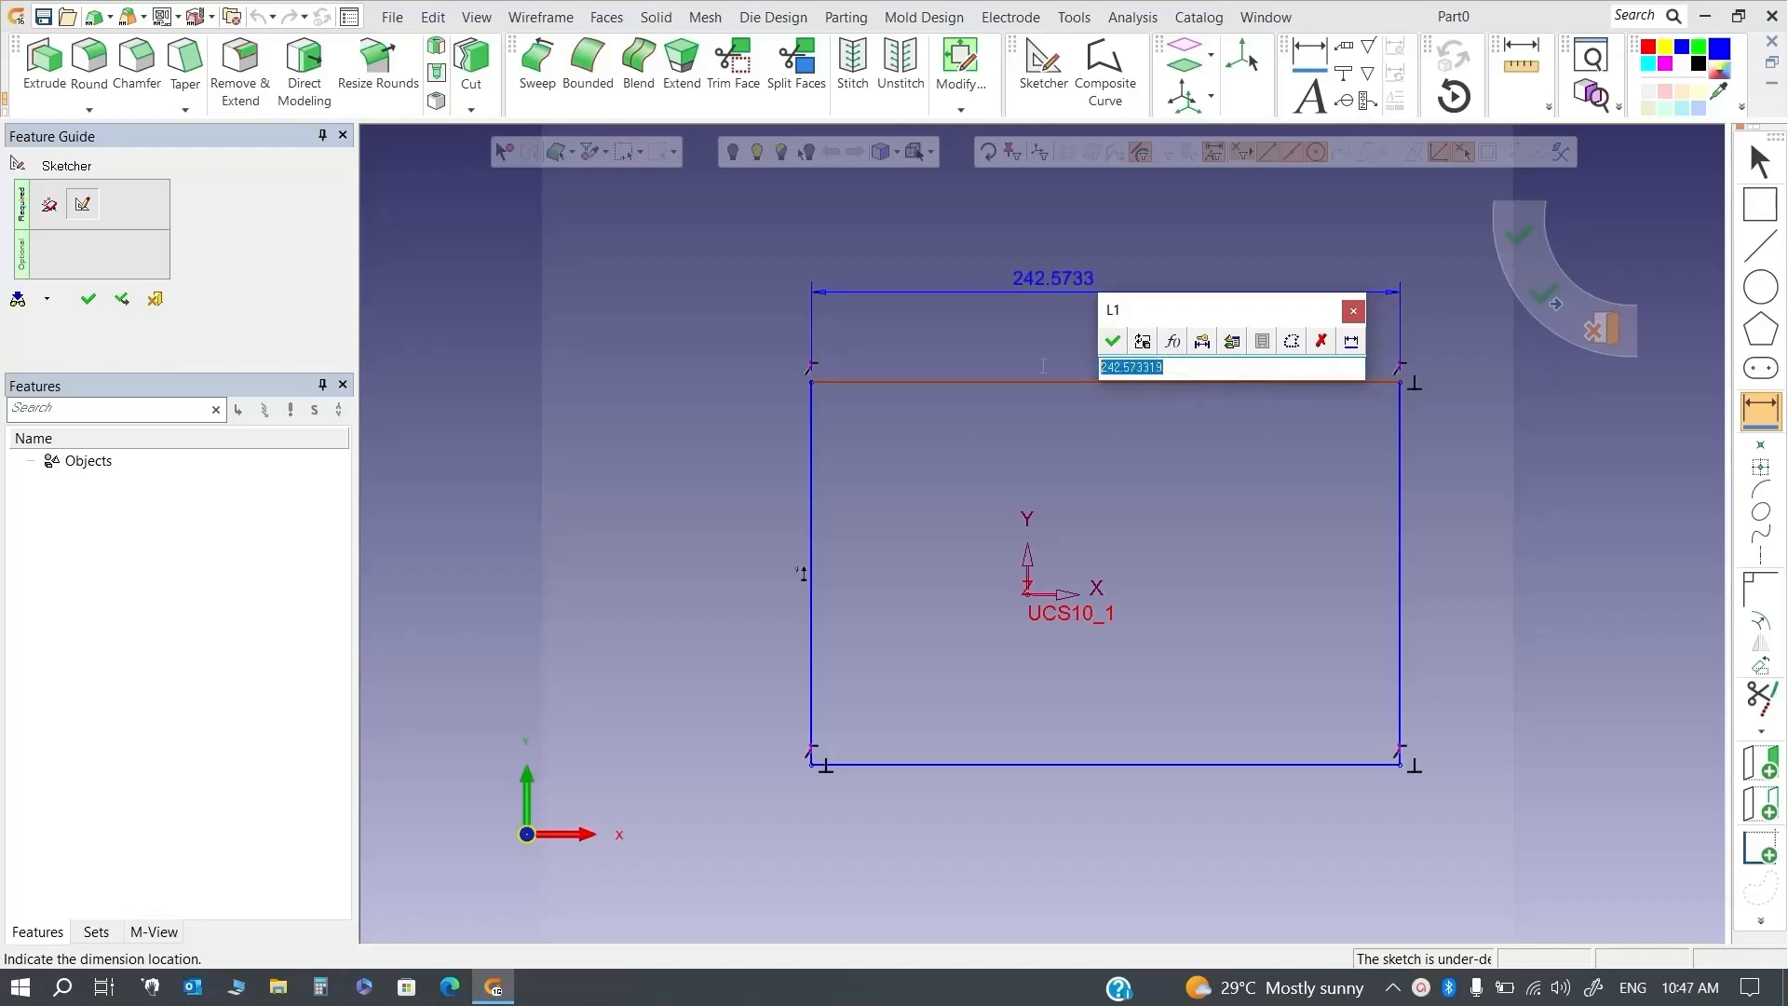
{"action": "type", "text": "500"}
{"action": "key", "text": "Return"}
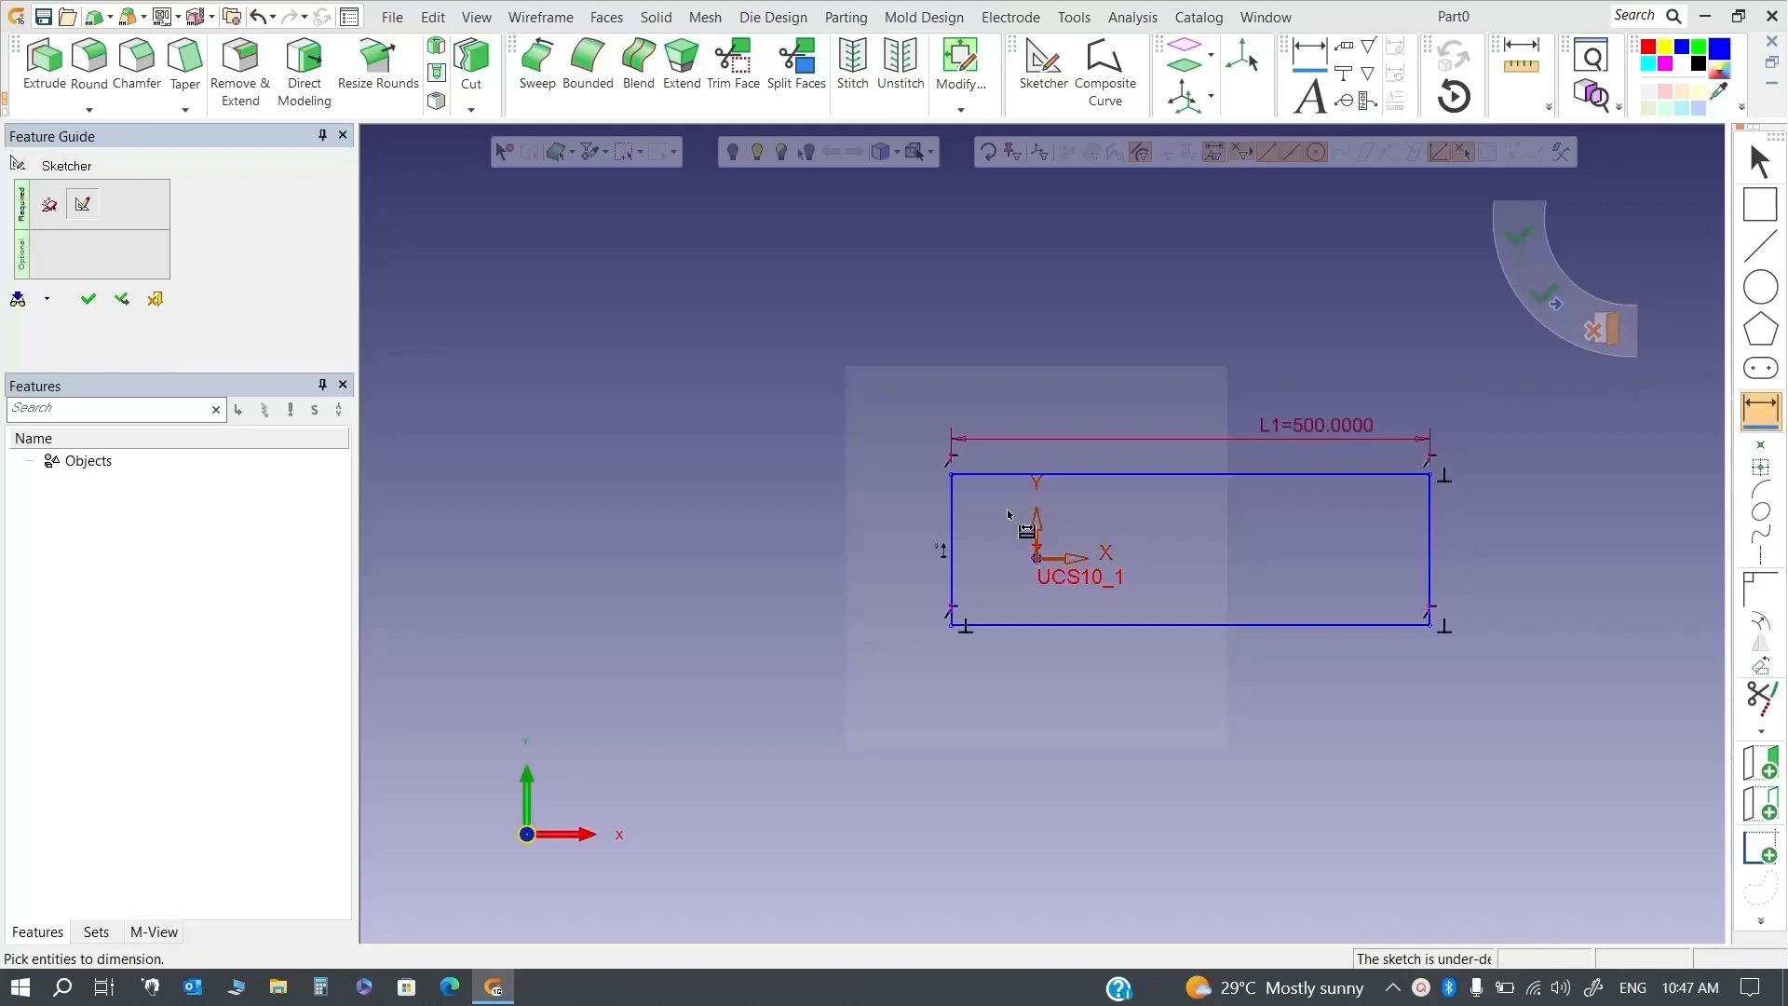
Dimension the rectangle's left edge from the origin with an expression of half the overall width, L1/2
{"action": "left_click", "coordinate": [952, 531]}
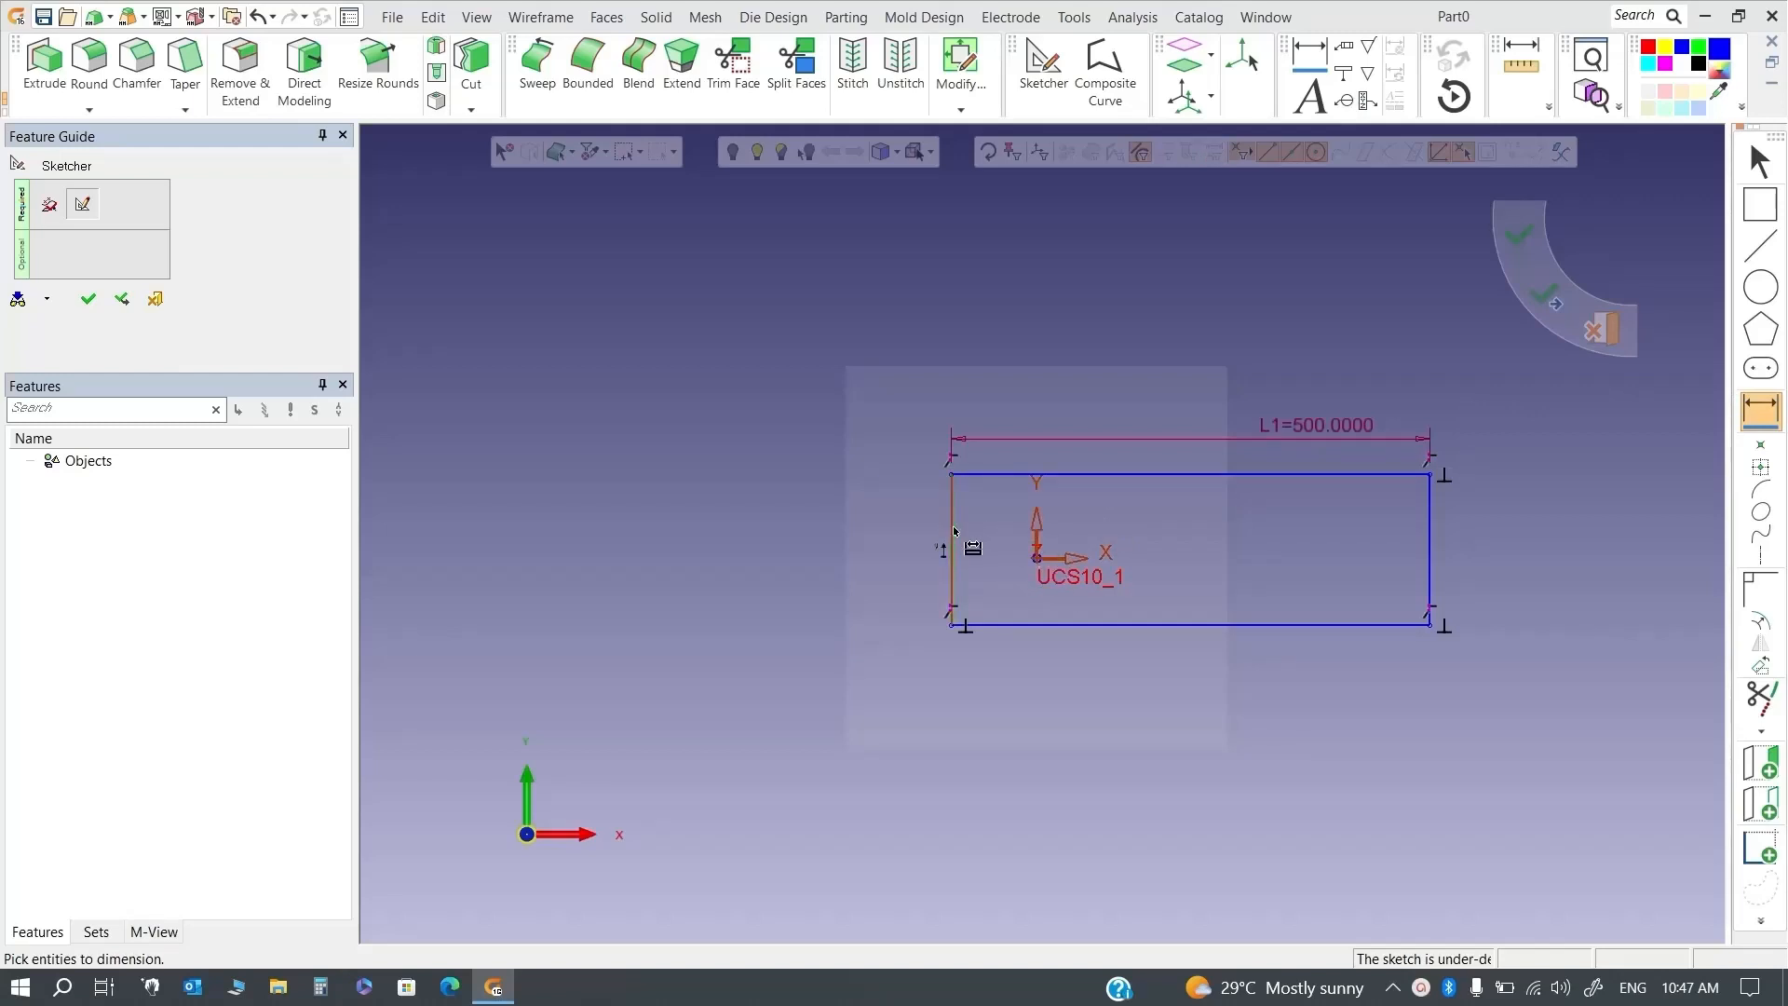
{"action": "left_click", "coordinate": [1000, 413]}
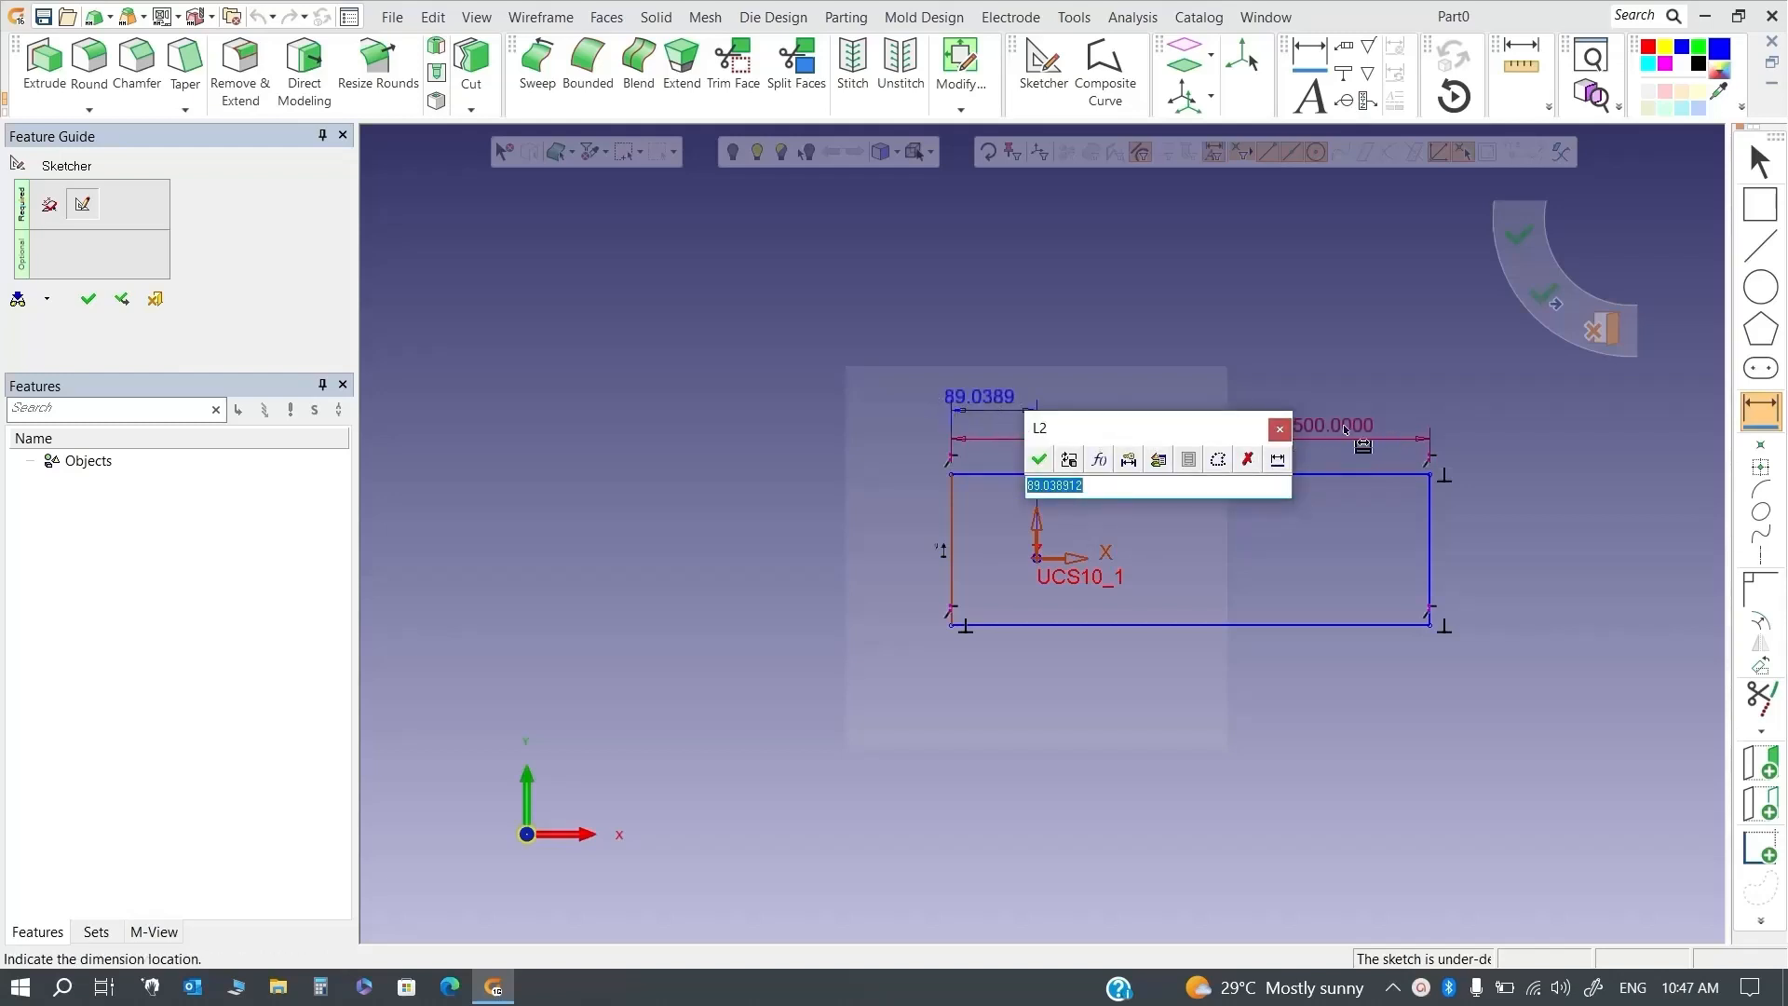
{"action": "left_click", "coordinate": [1100, 460]}
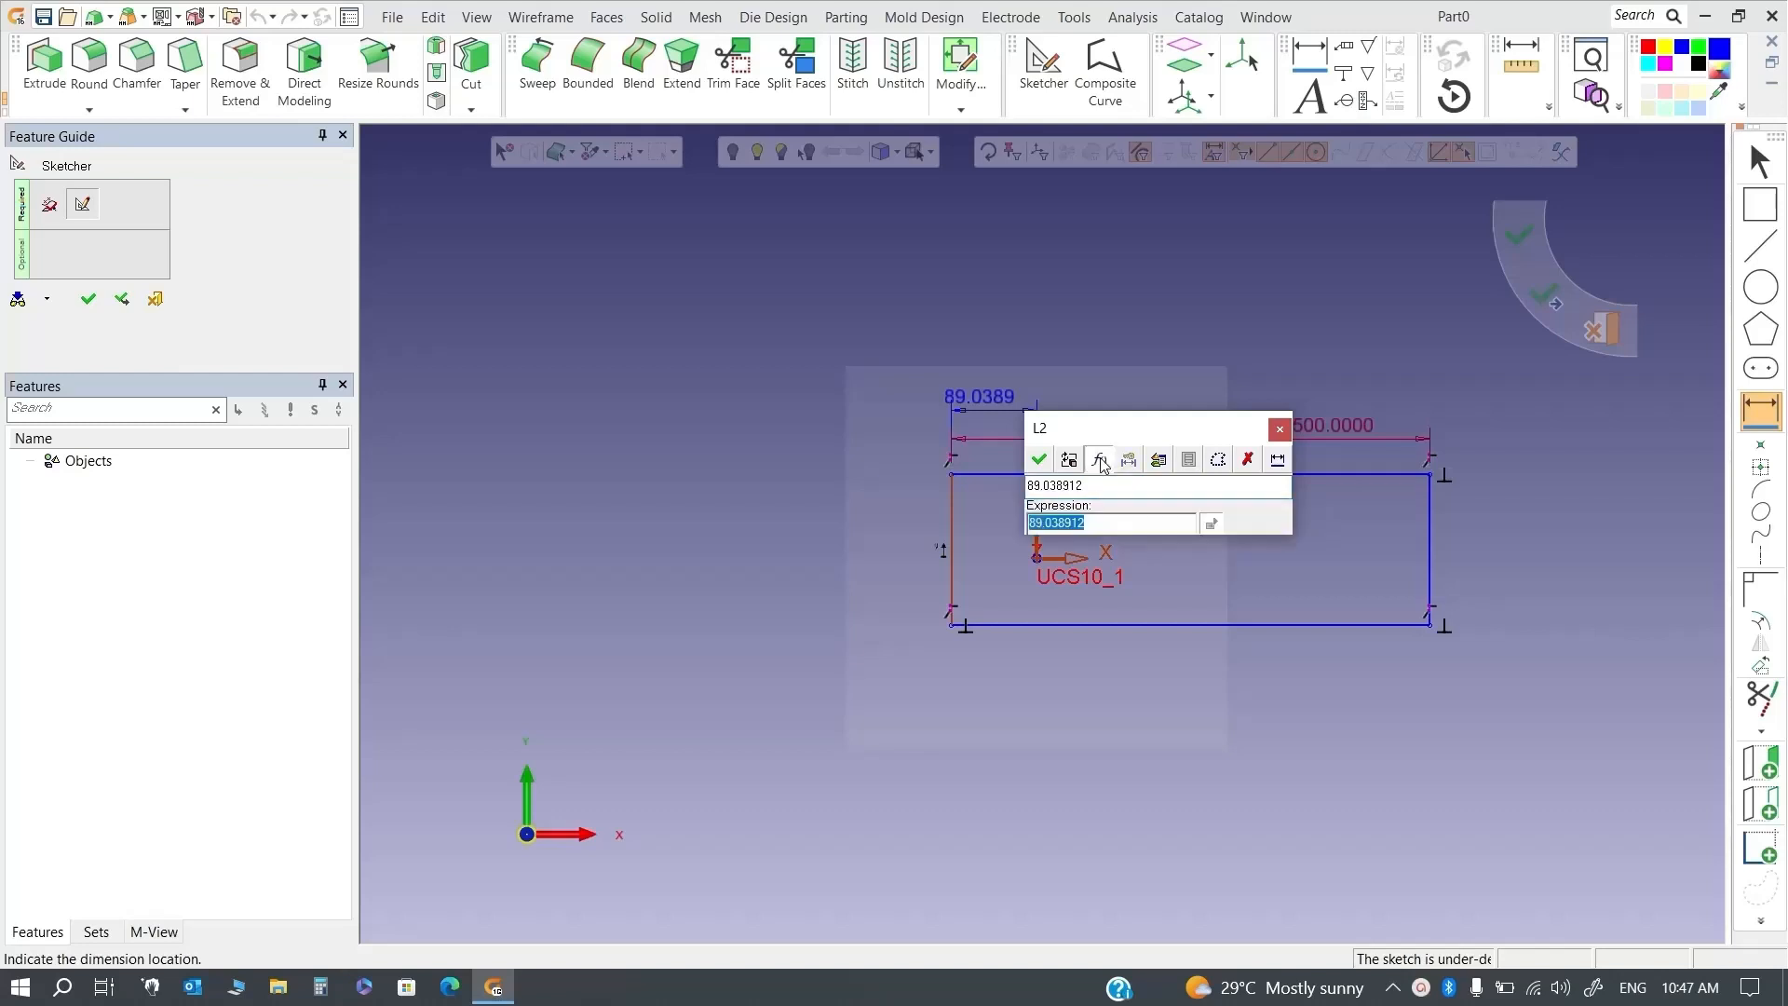
{"action": "left_click", "coordinate": [1335, 431]}
{"action": "type", "text": "/2"}
{"action": "key", "text": "Return"}
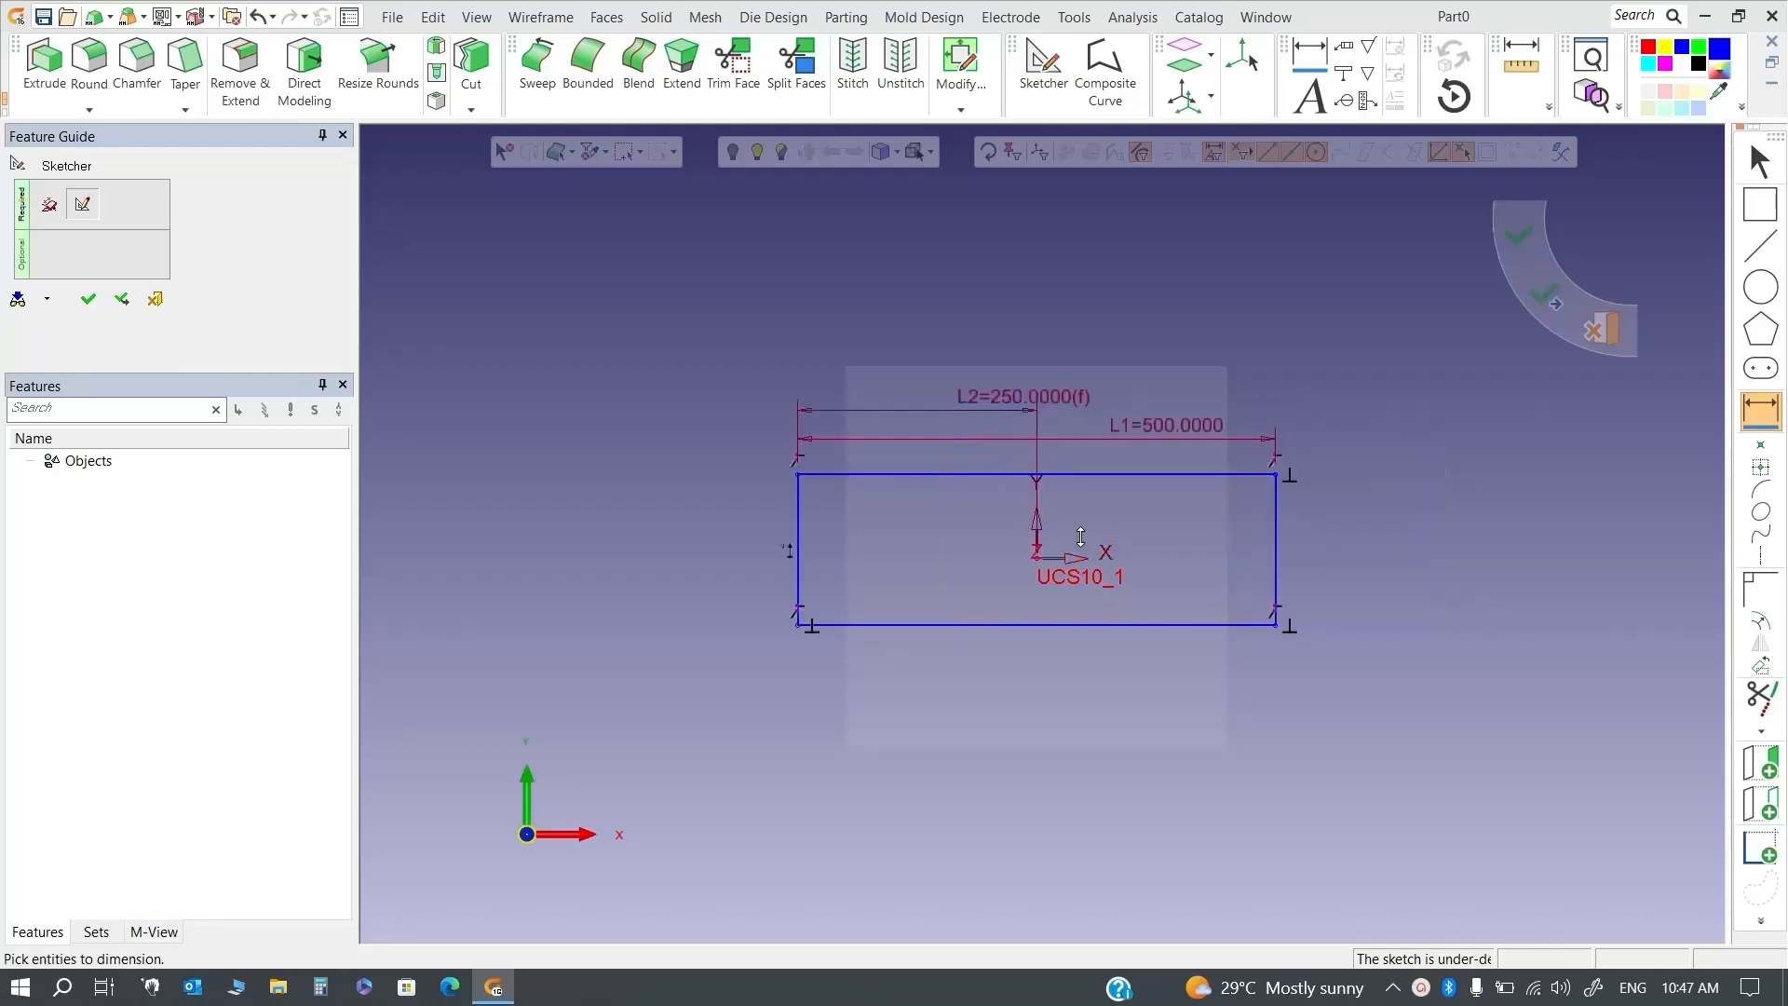
Rearrange the two horizontal dimensions so the overall width sits outside the half-width dimension
{"action": "scroll", "coordinate": [1149, 351], "scroll_direction": "up", "scroll_amount": 2}
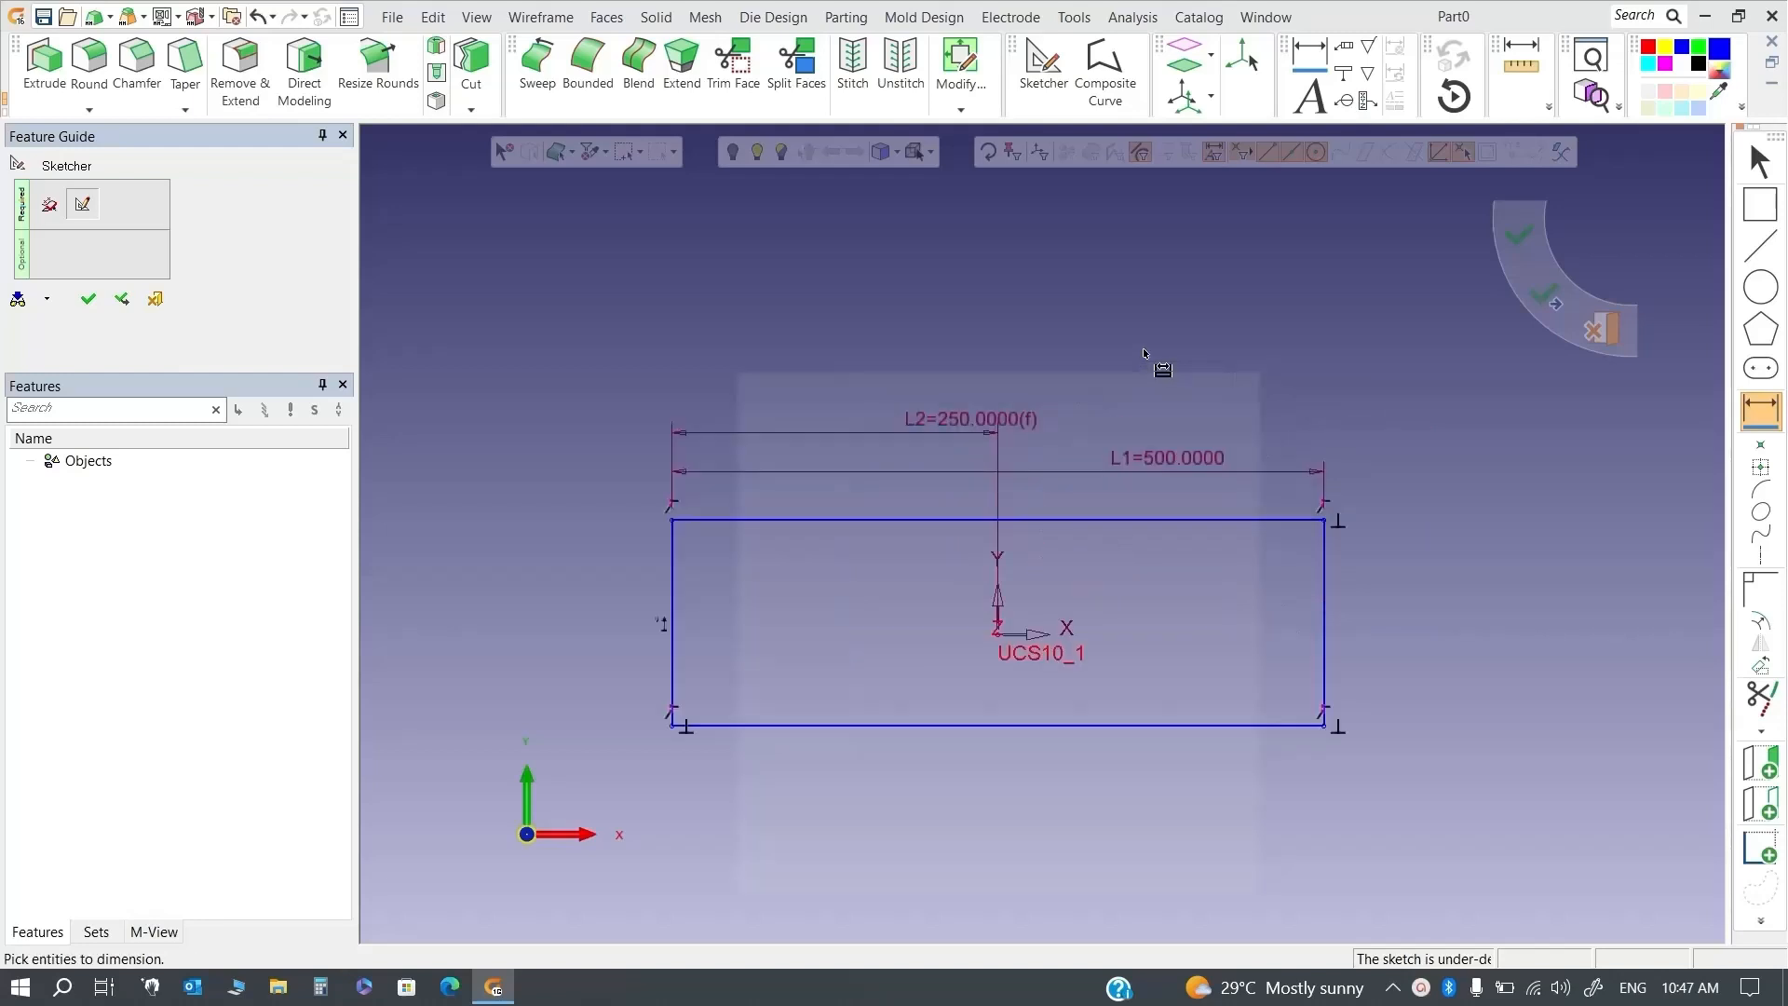
{"action": "scroll", "coordinate": [1150, 350], "scroll_direction": "down", "scroll_amount": 2}
{"action": "middle_click", "coordinate": [1138, 351]}
{"action": "left_click_drag", "start_coordinate": [1121, 479], "coordinate": [885, 479]}
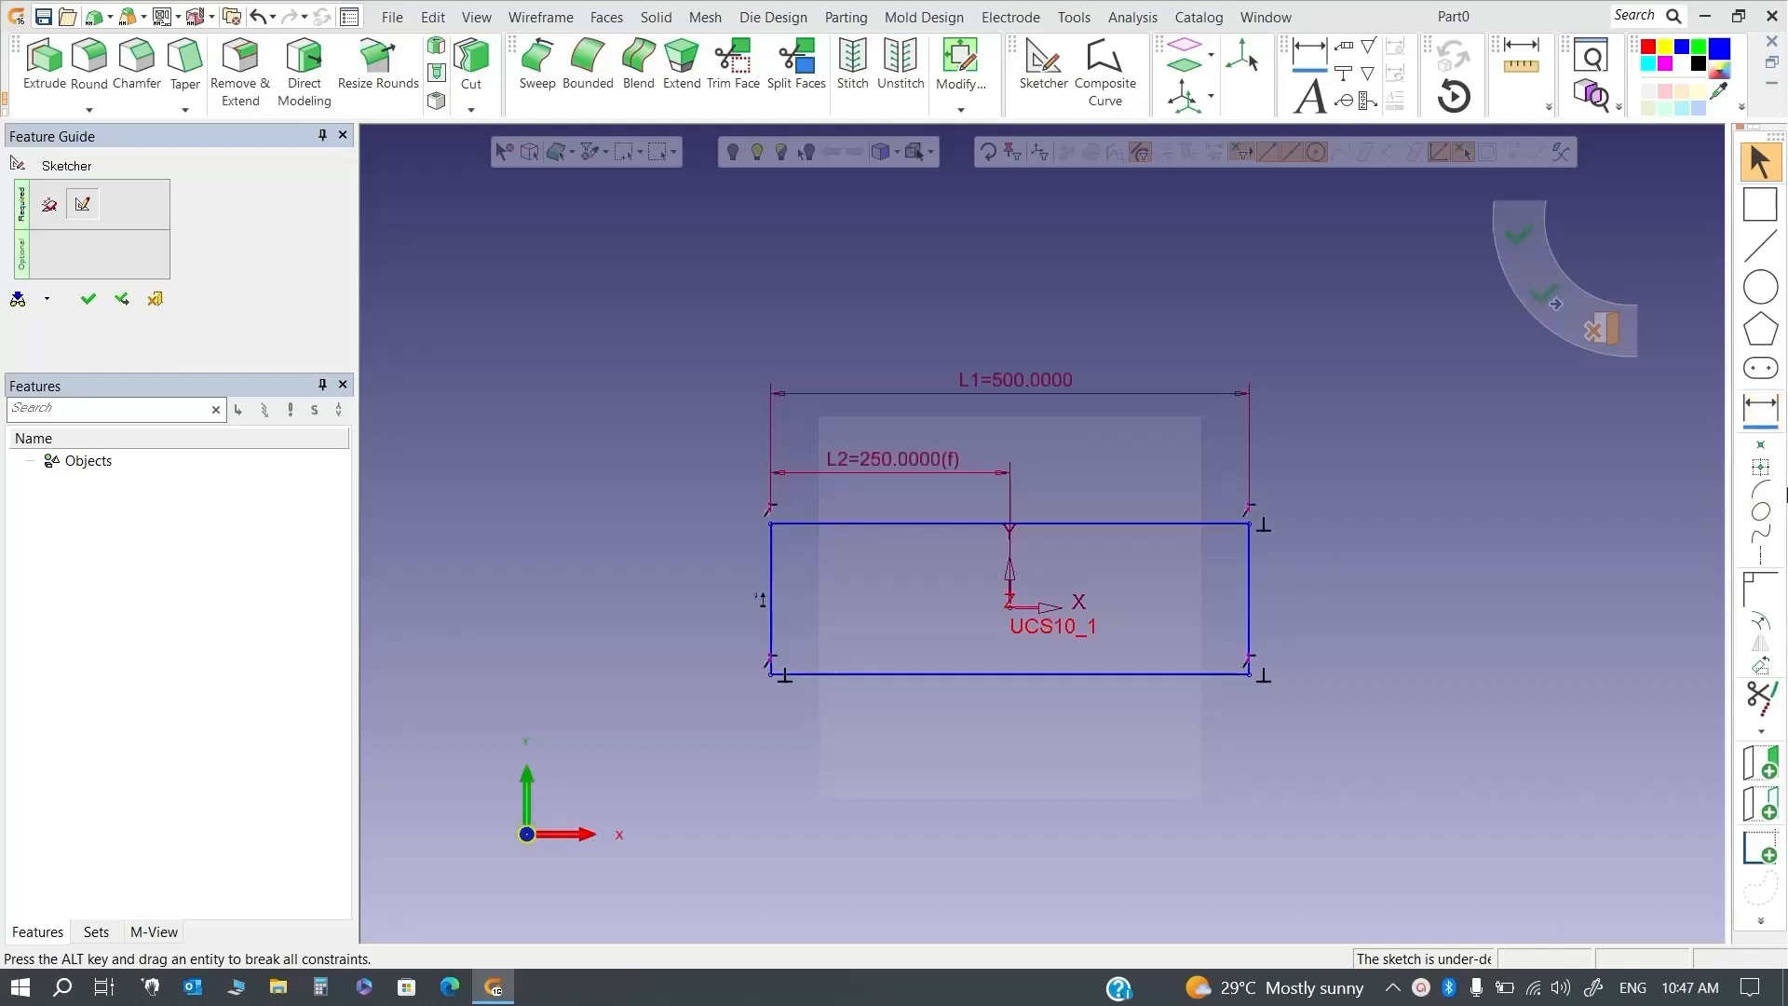
{"action": "left_click", "coordinate": [1762, 413]}
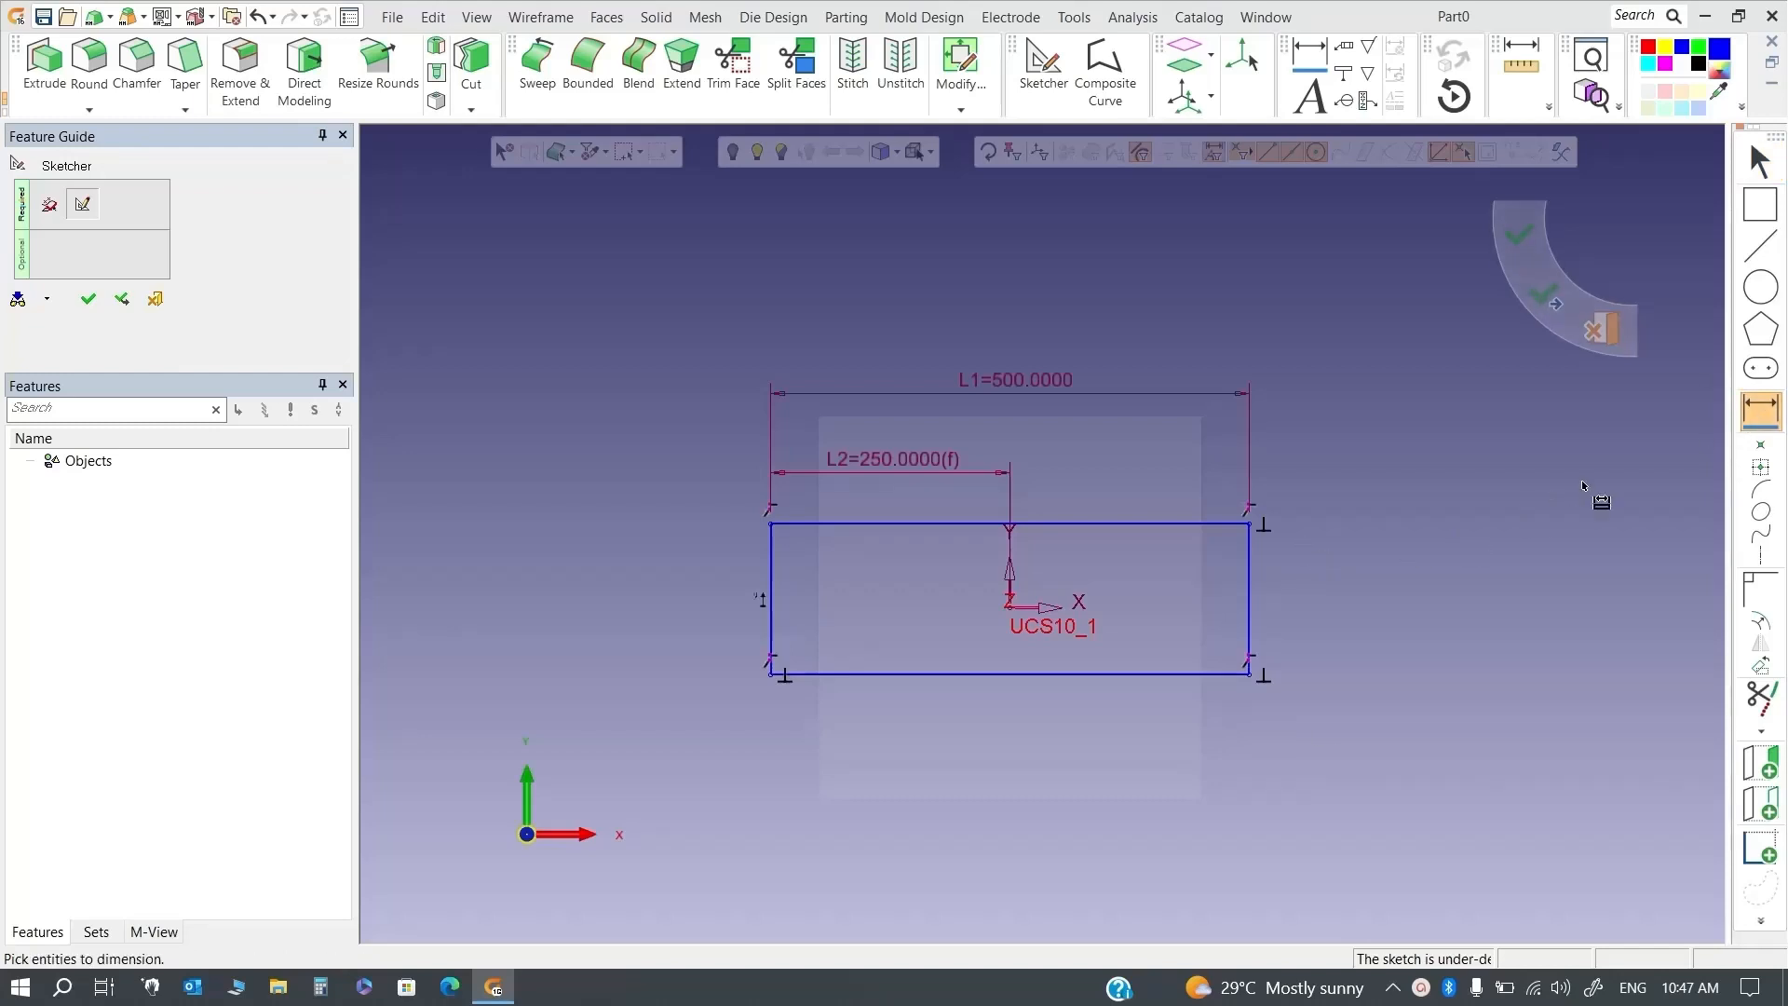
{"action": "left_click", "coordinate": [1211, 675]}
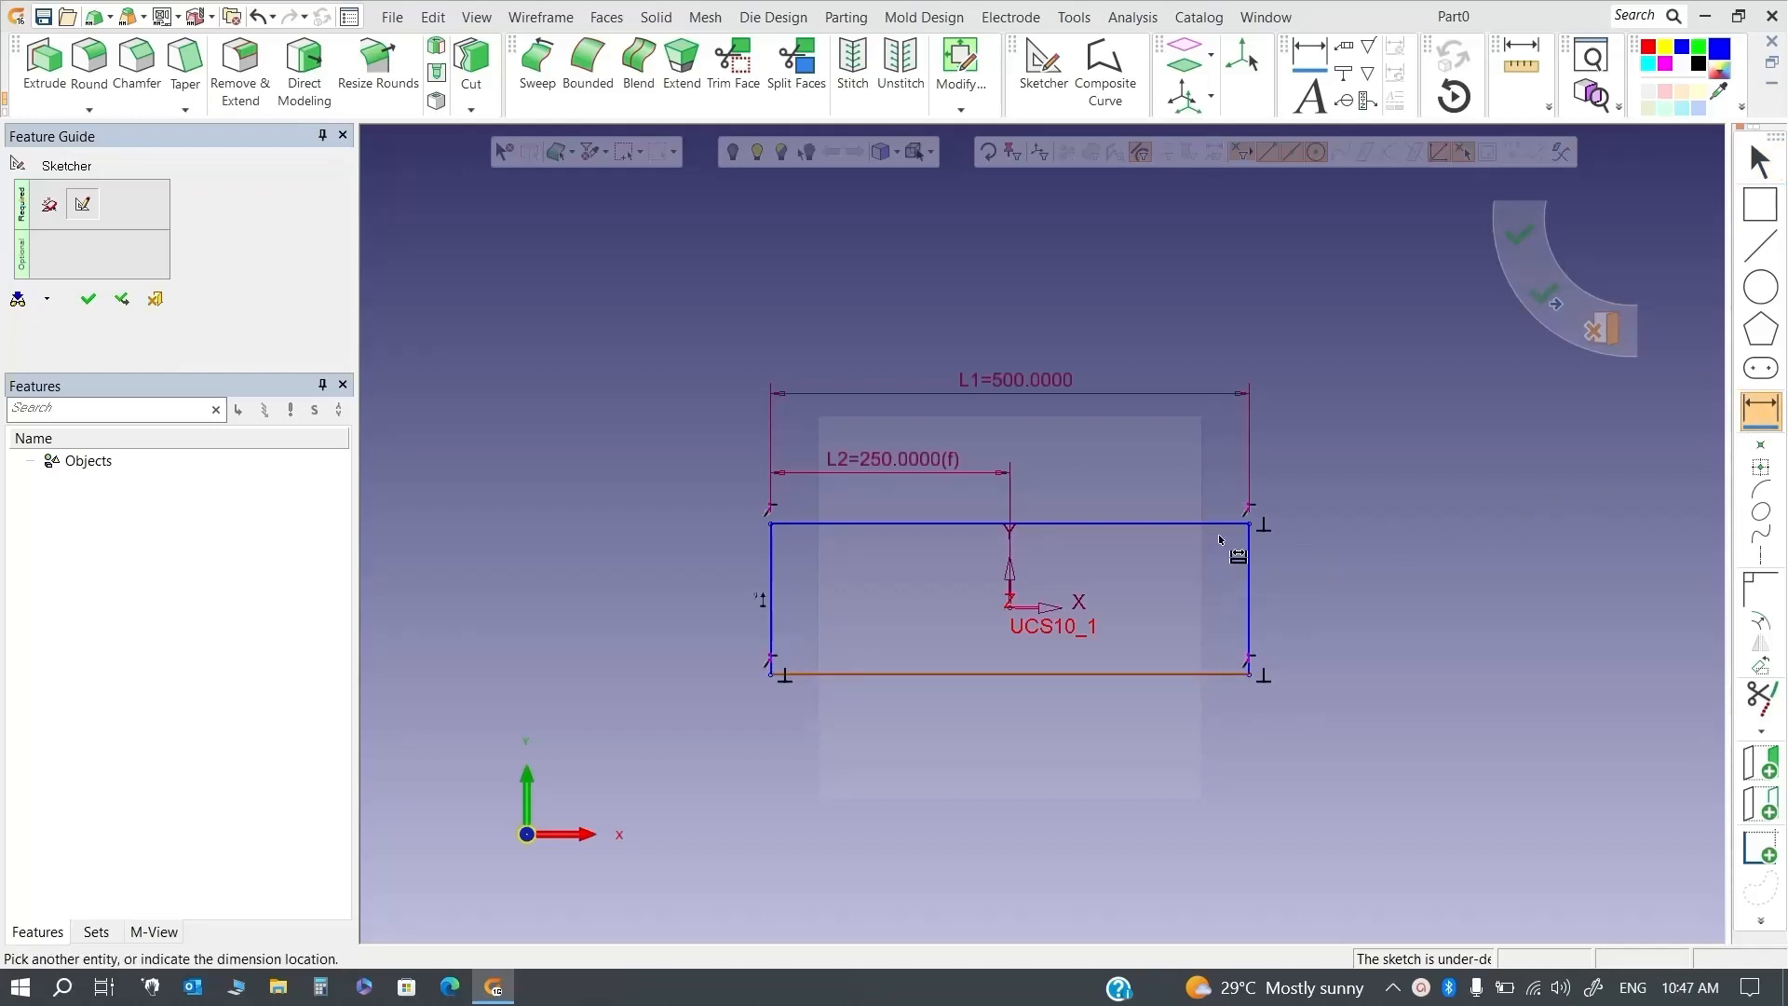
{"action": "middle_click", "coordinate": [1450, 575]}
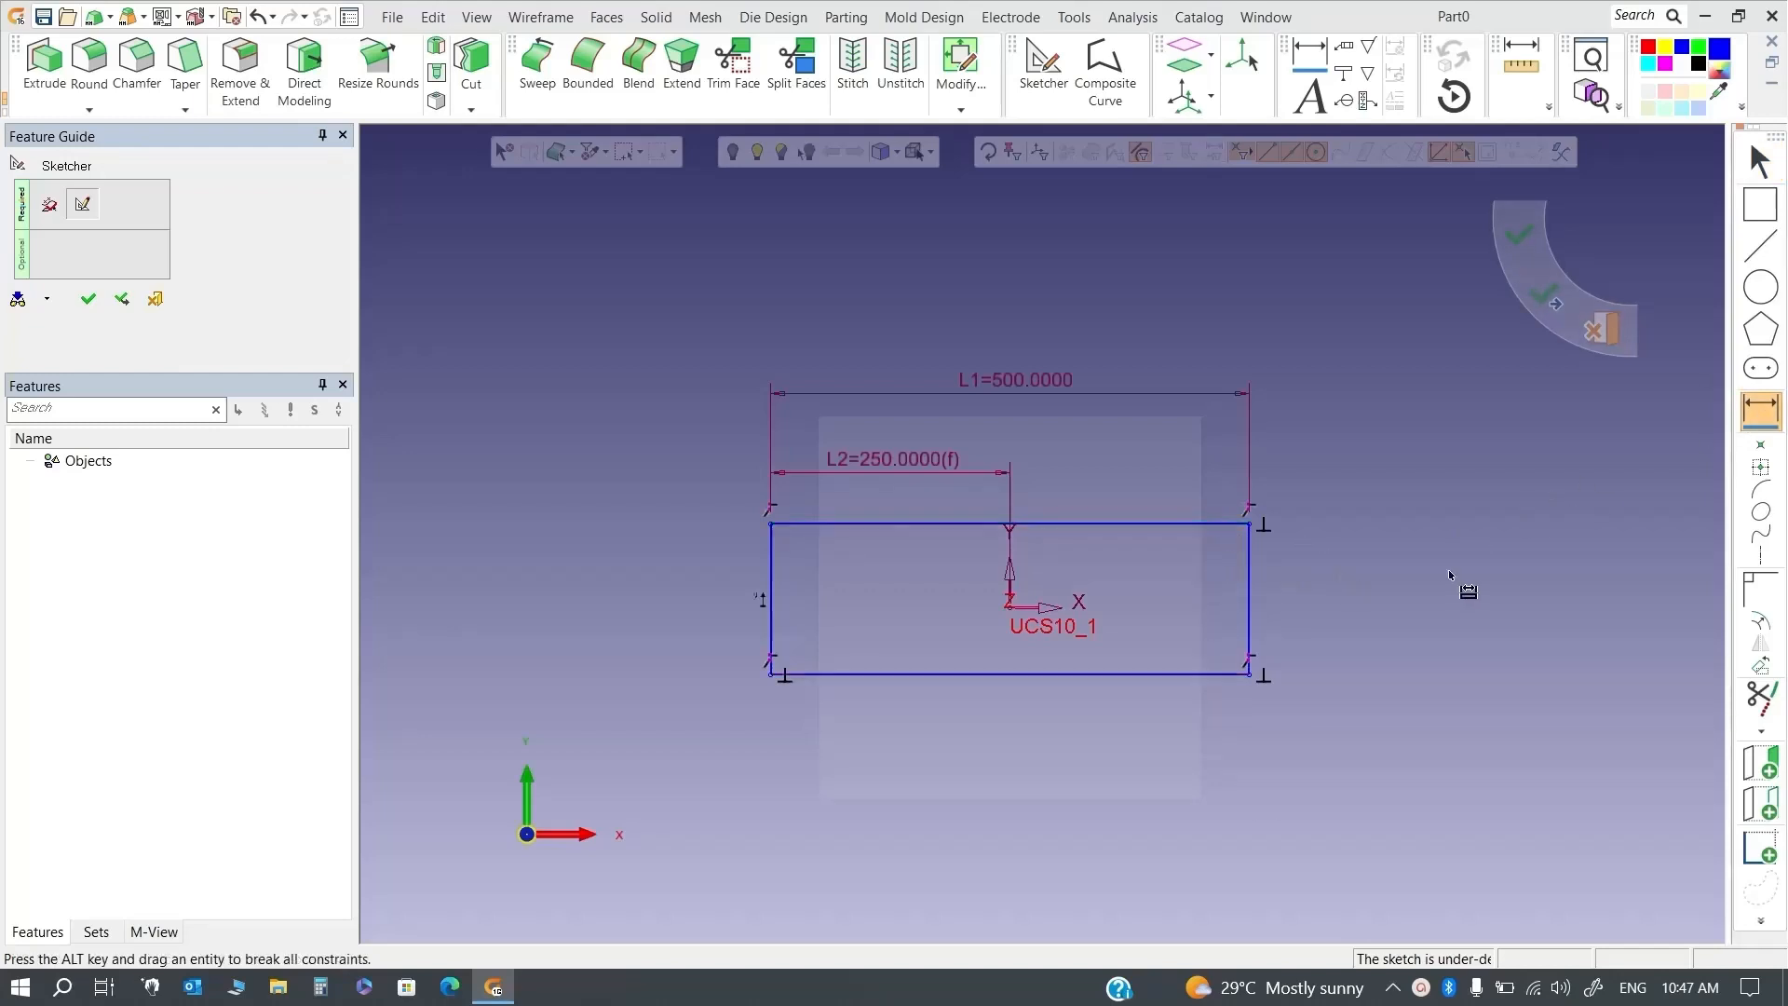
Dimension the rectangle's right edge and set its height to 250
{"action": "left_click", "coordinate": [1768, 406]}
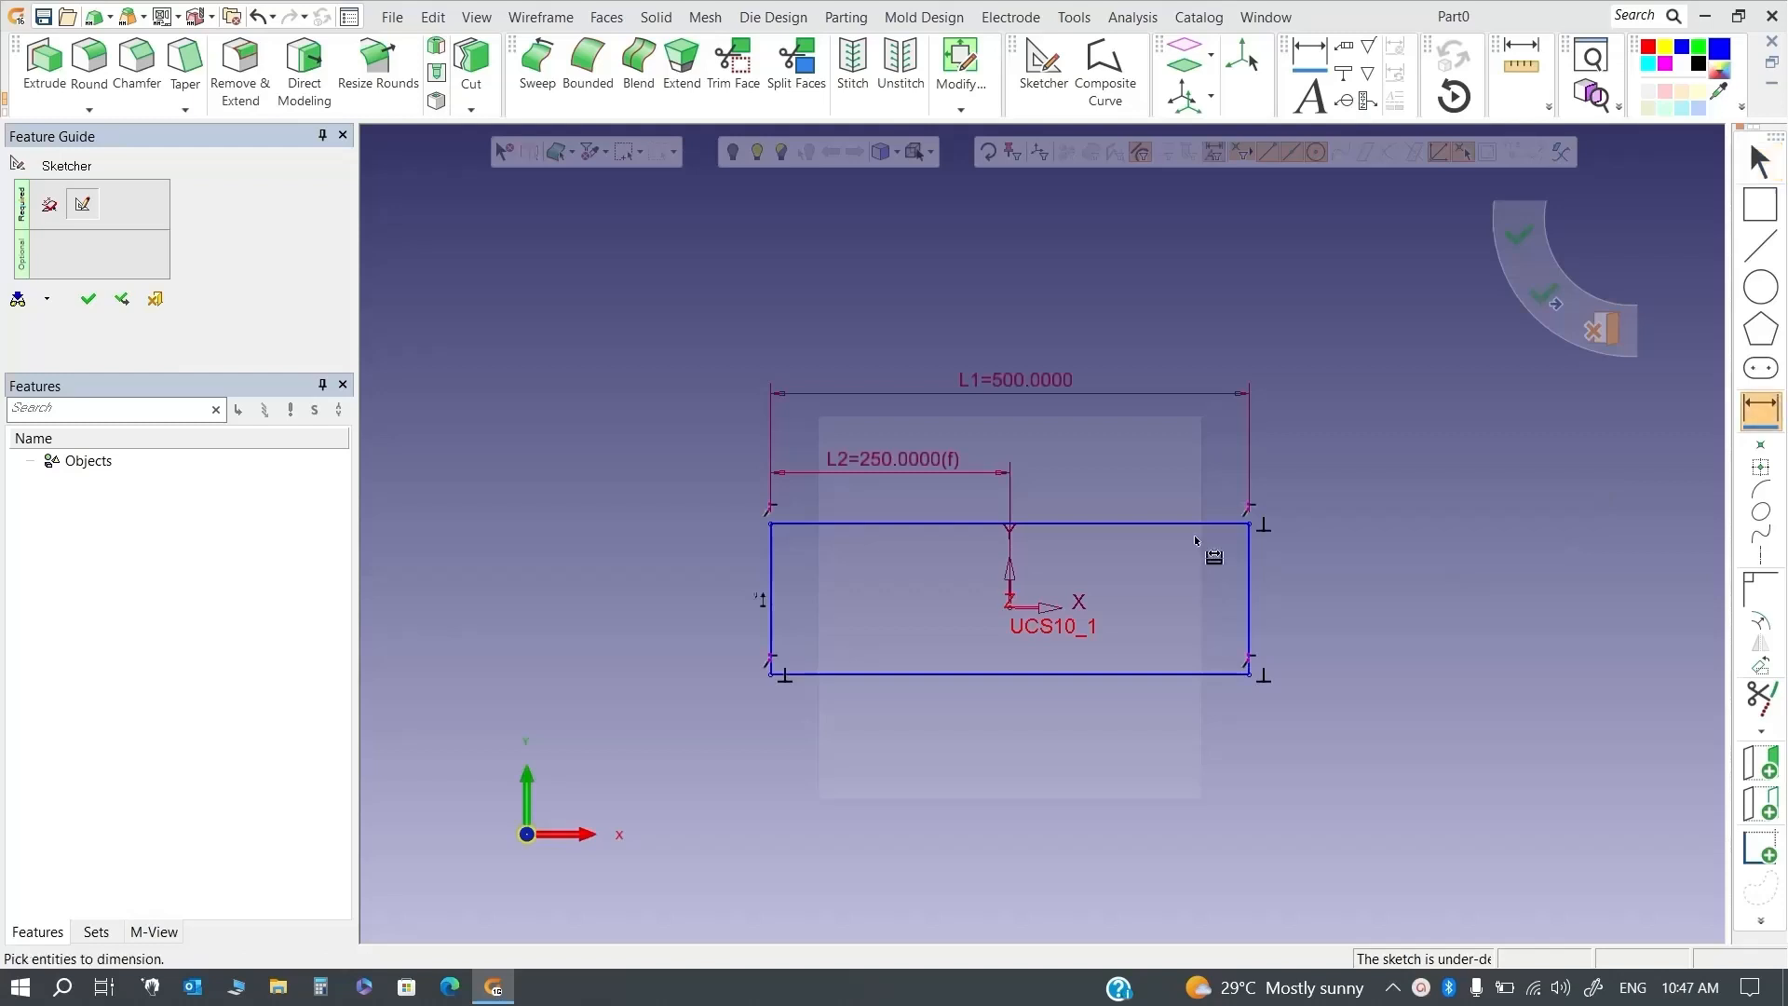
{"action": "left_click", "coordinate": [1249, 589]}
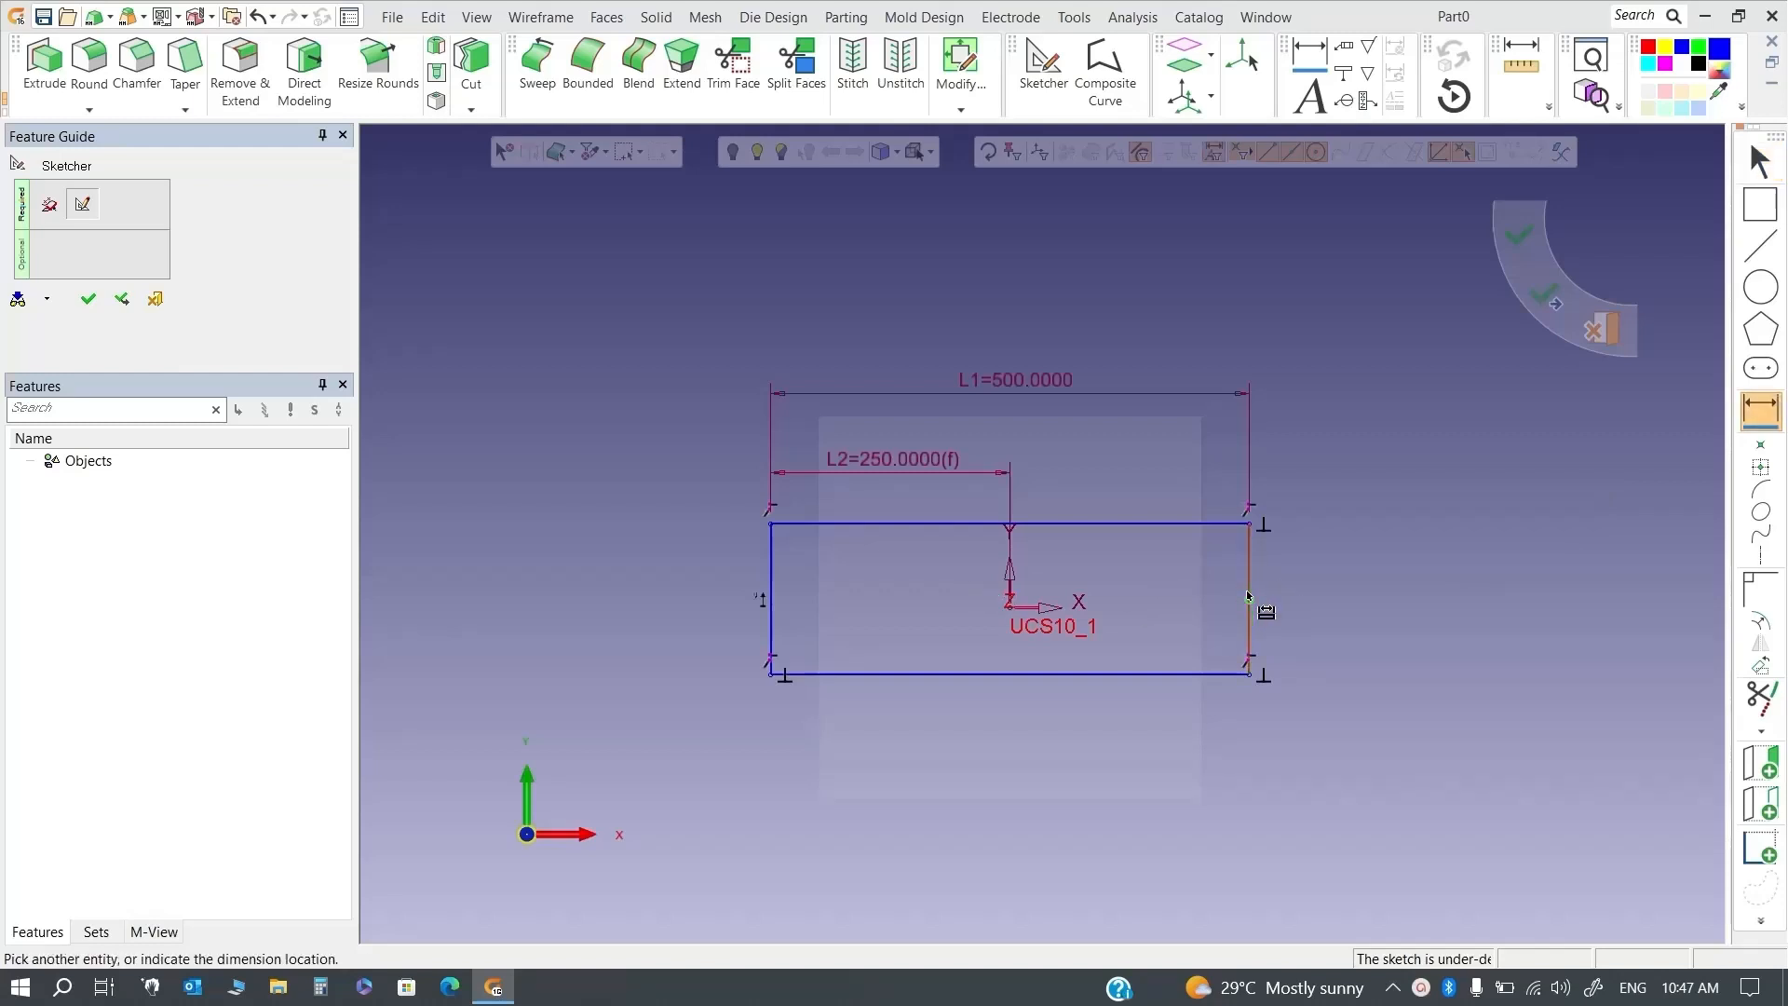
{"action": "left_click", "coordinate": [1308, 597]}
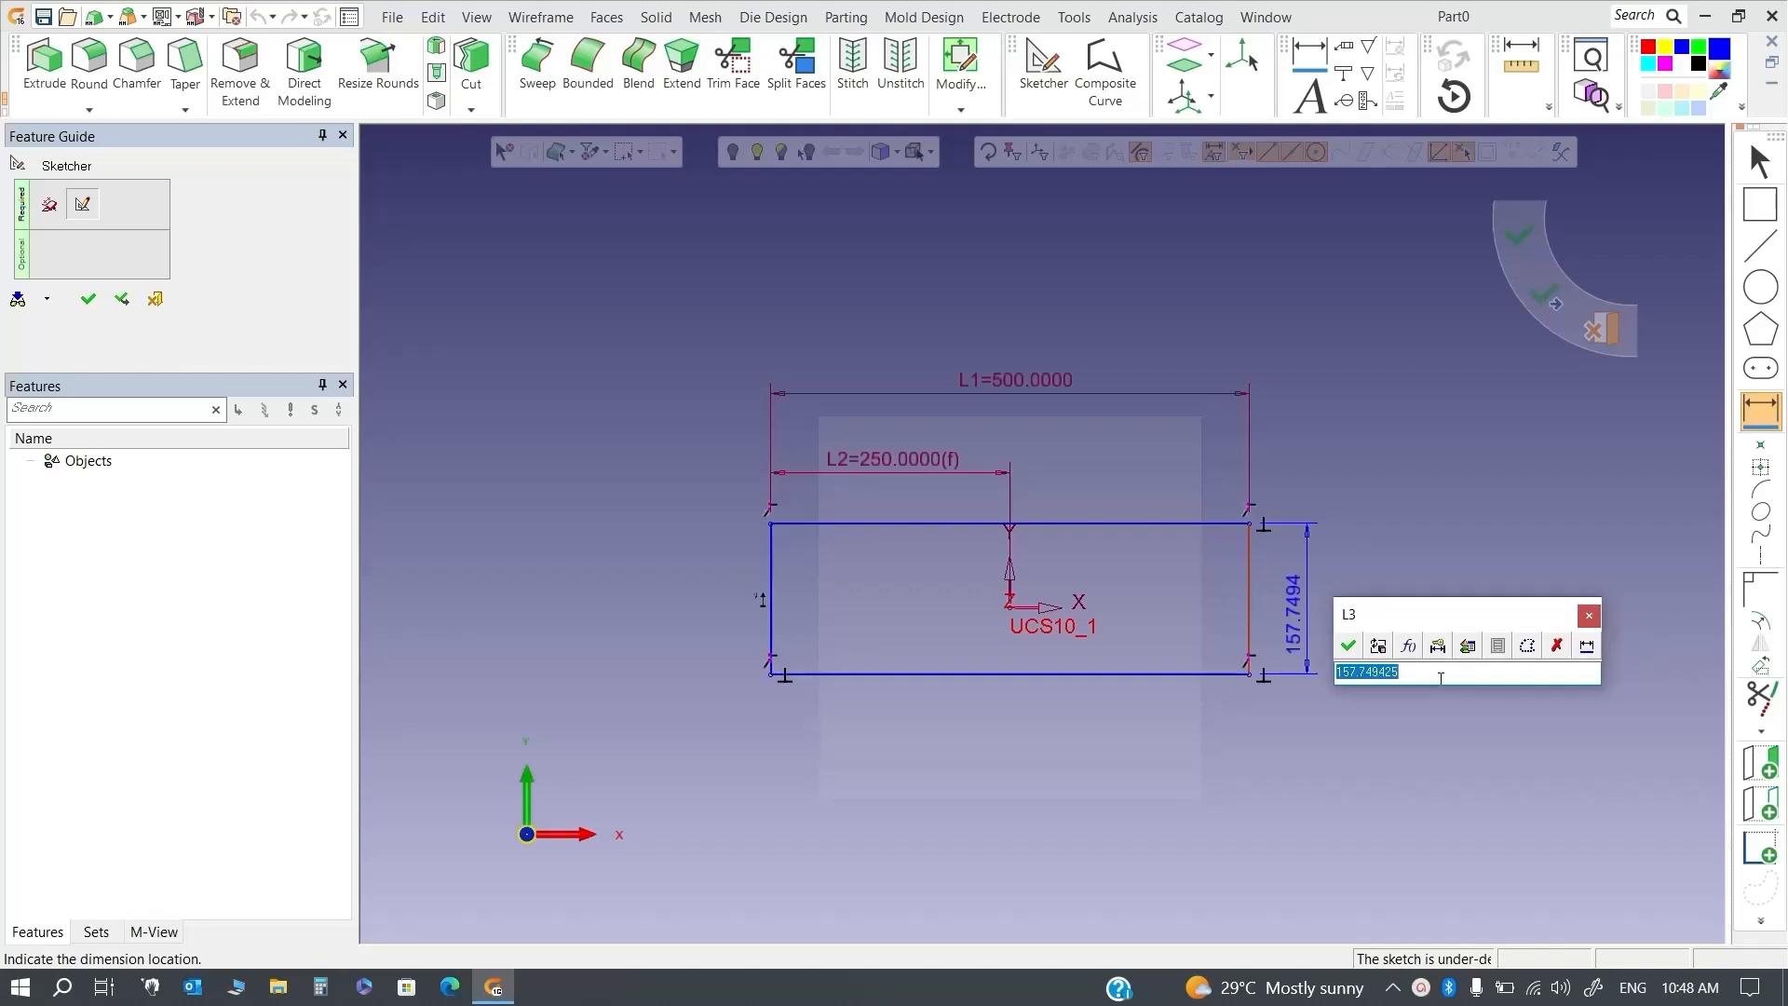
{"action": "type", "text": "250"}
{"action": "key", "text": "Return"}
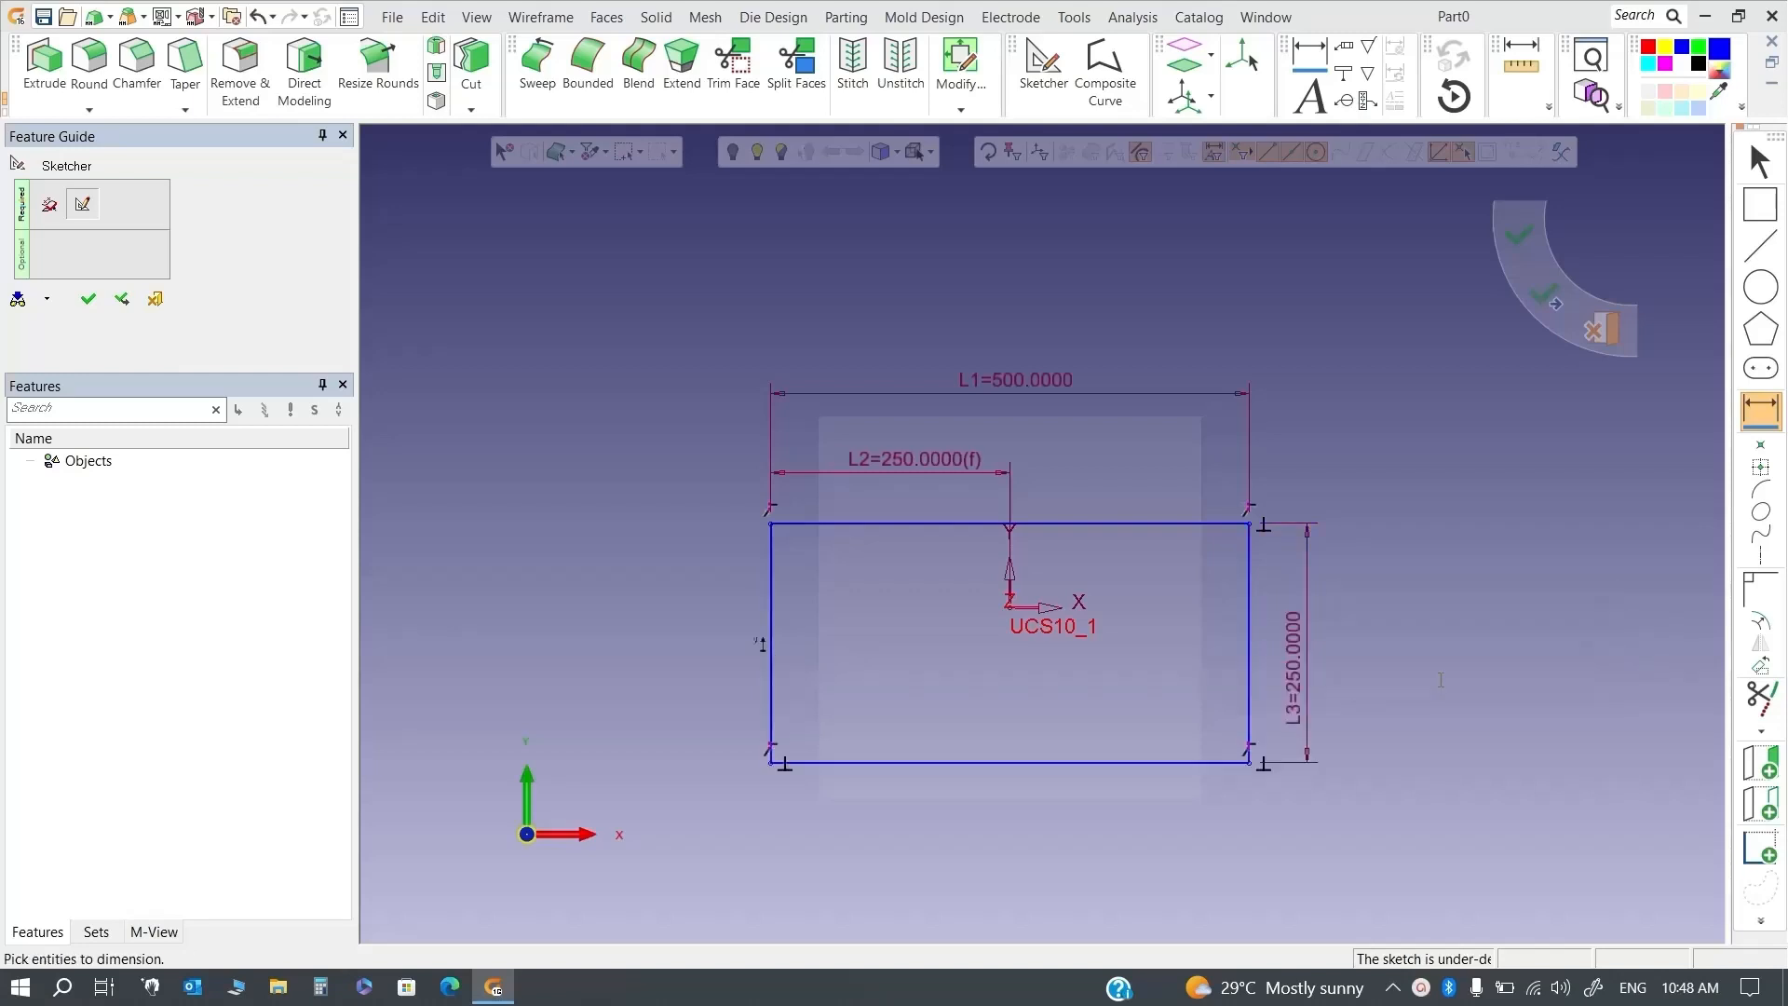
Dimension the rectangle's lower edge from the origin with an expression of half the height, L3/2
{"action": "left_click", "coordinate": [1223, 764]}
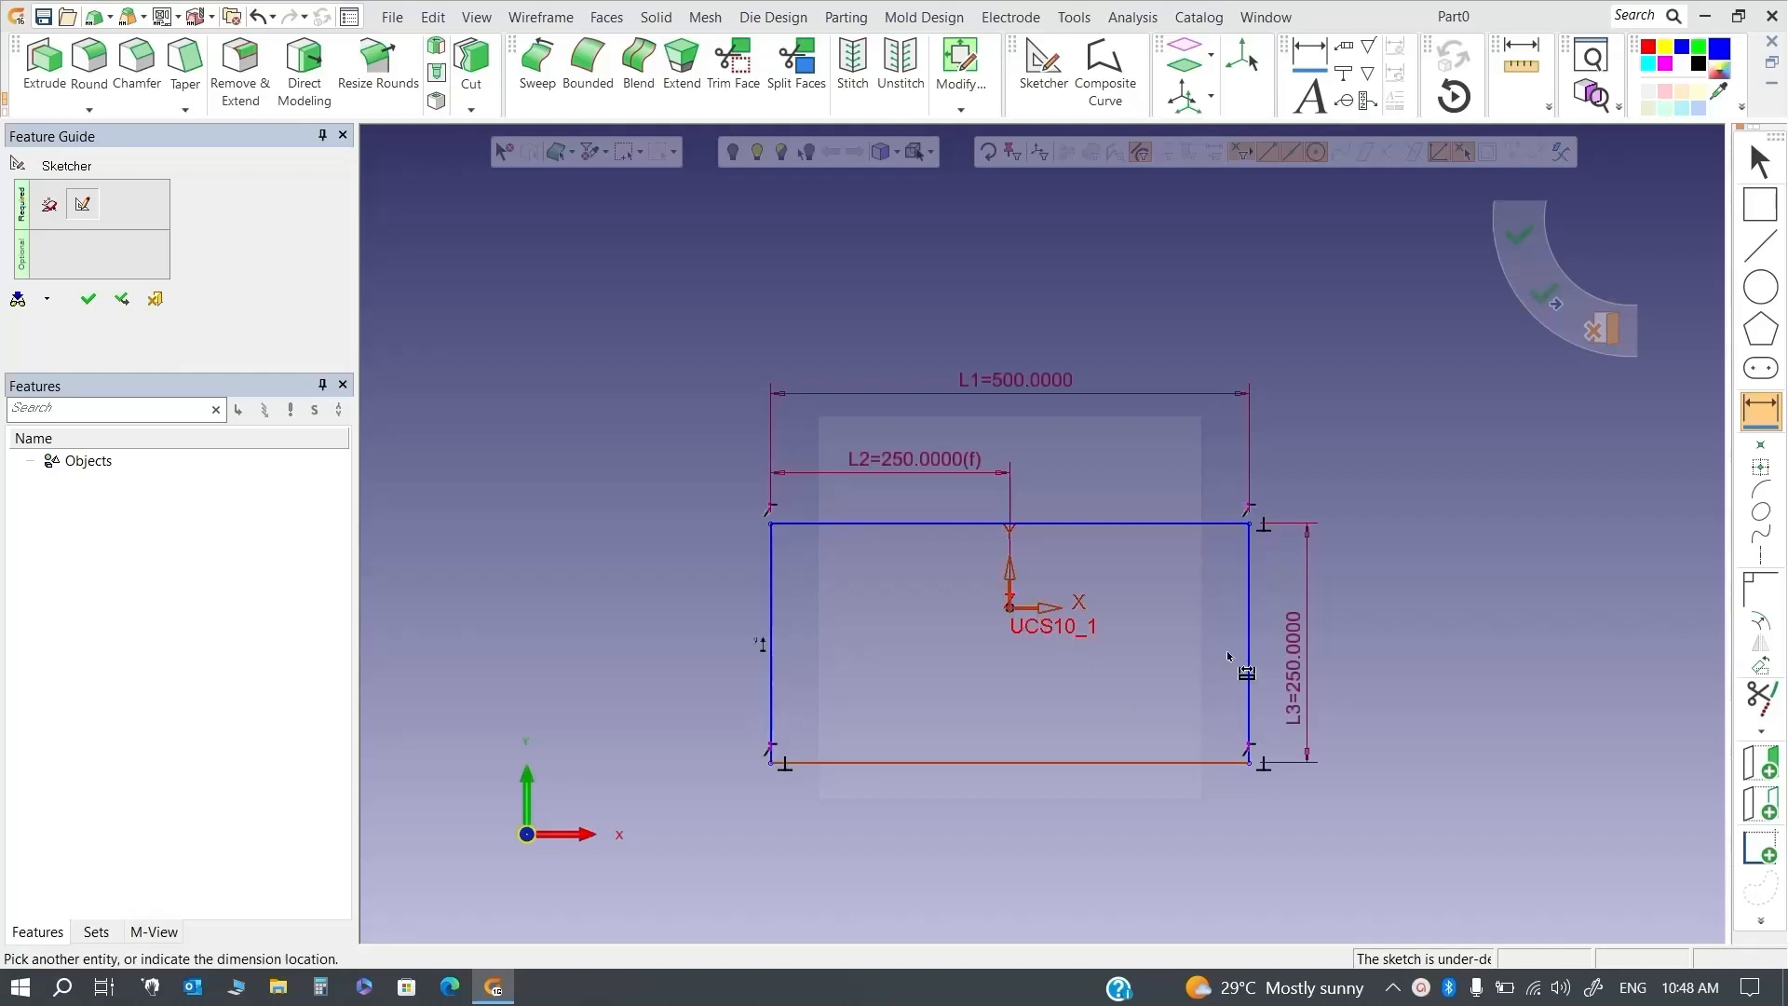
{"action": "left_click", "coordinate": [1371, 679]}
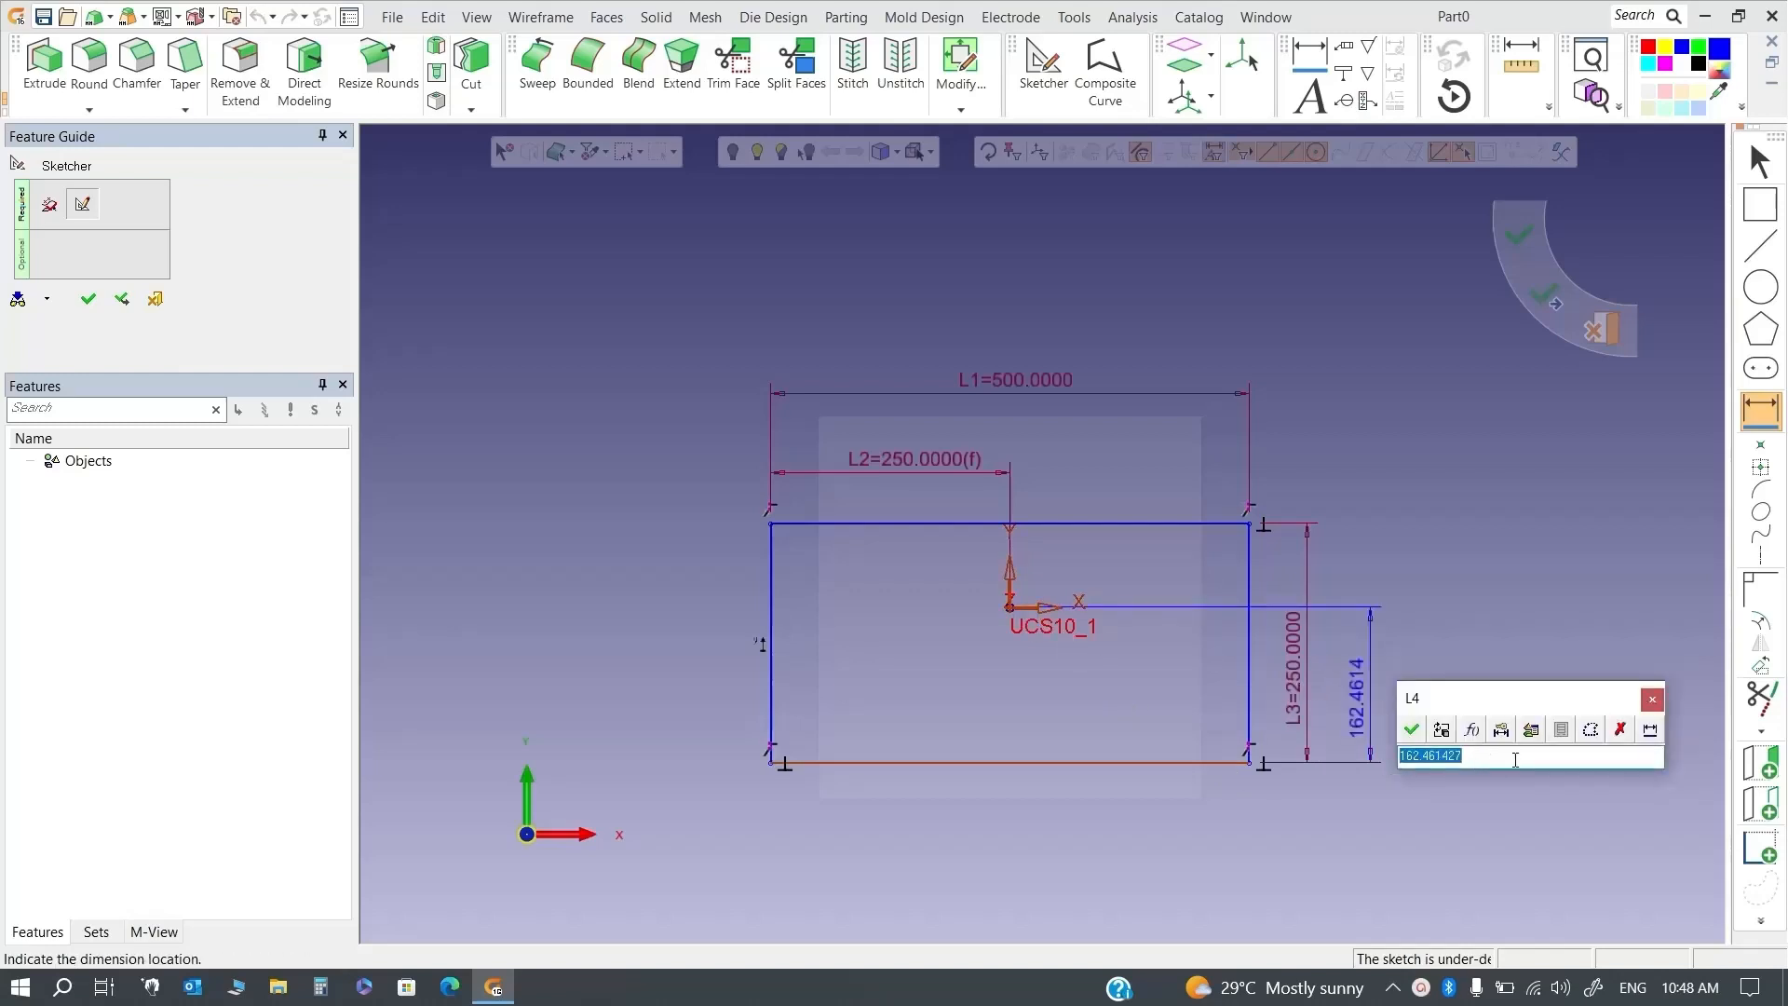
{"action": "left_click", "coordinate": [1480, 729]}
{"action": "left_click", "coordinate": [1309, 688]}
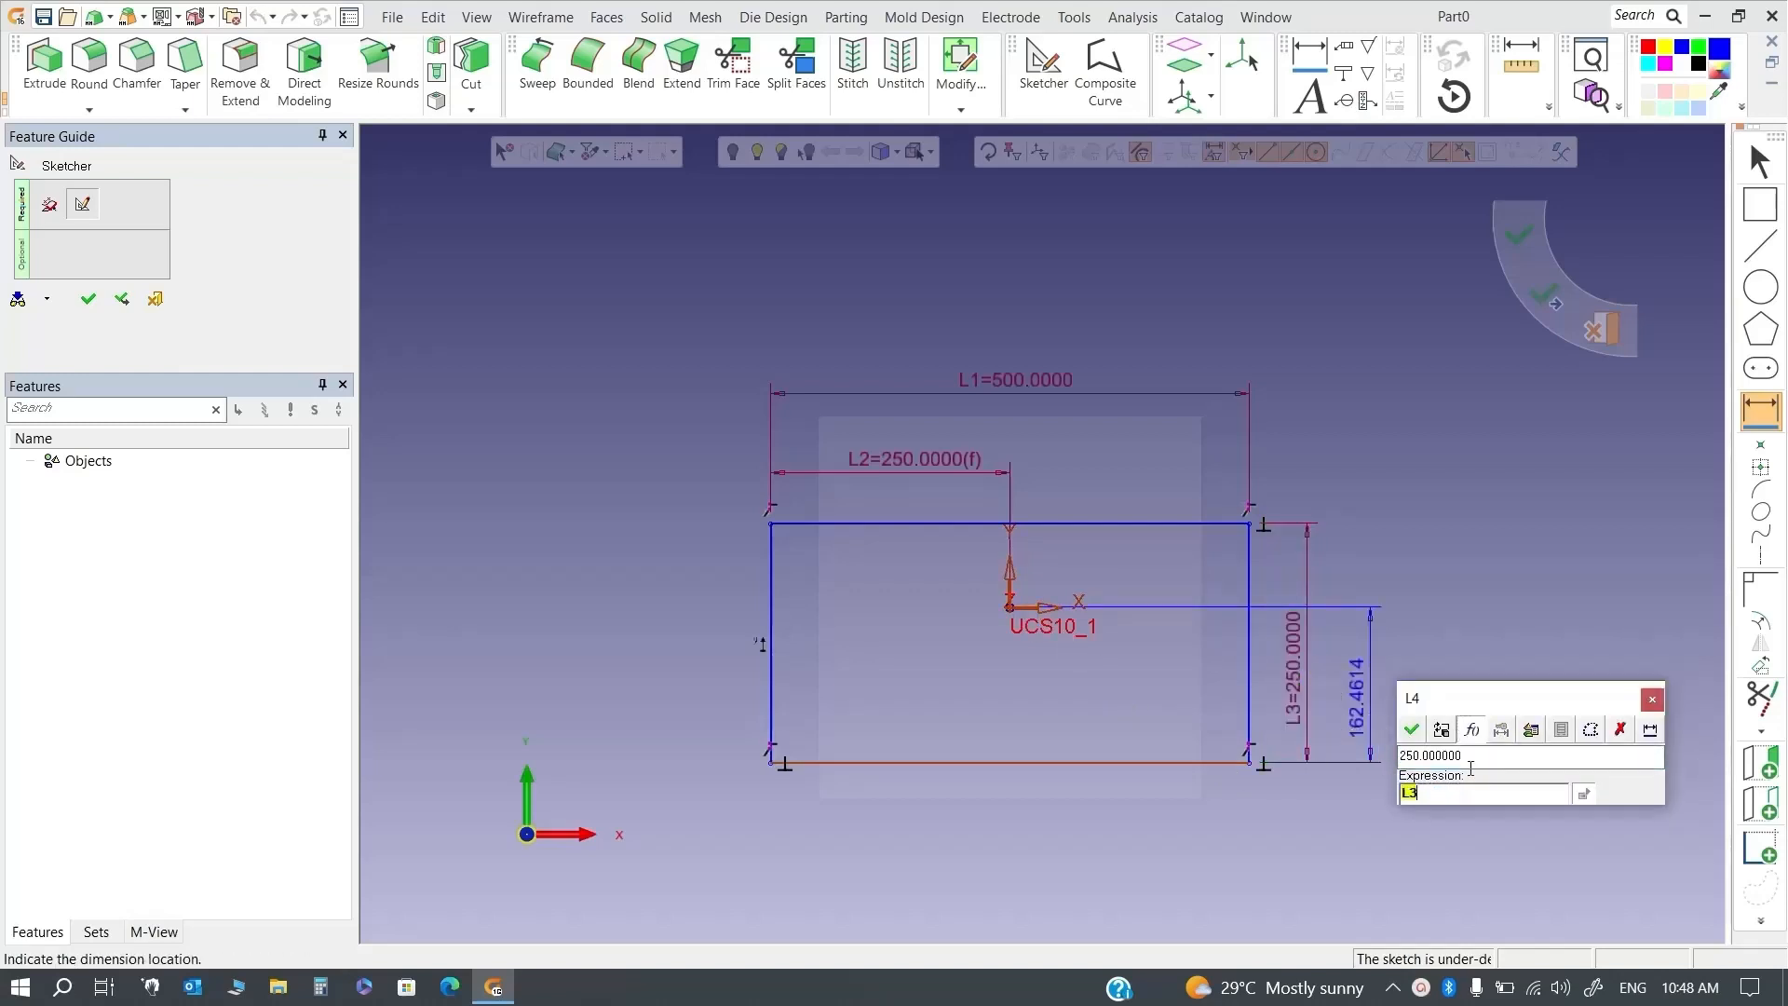
{"action": "type", "text": "/2"}
{"action": "key", "text": "Return"}
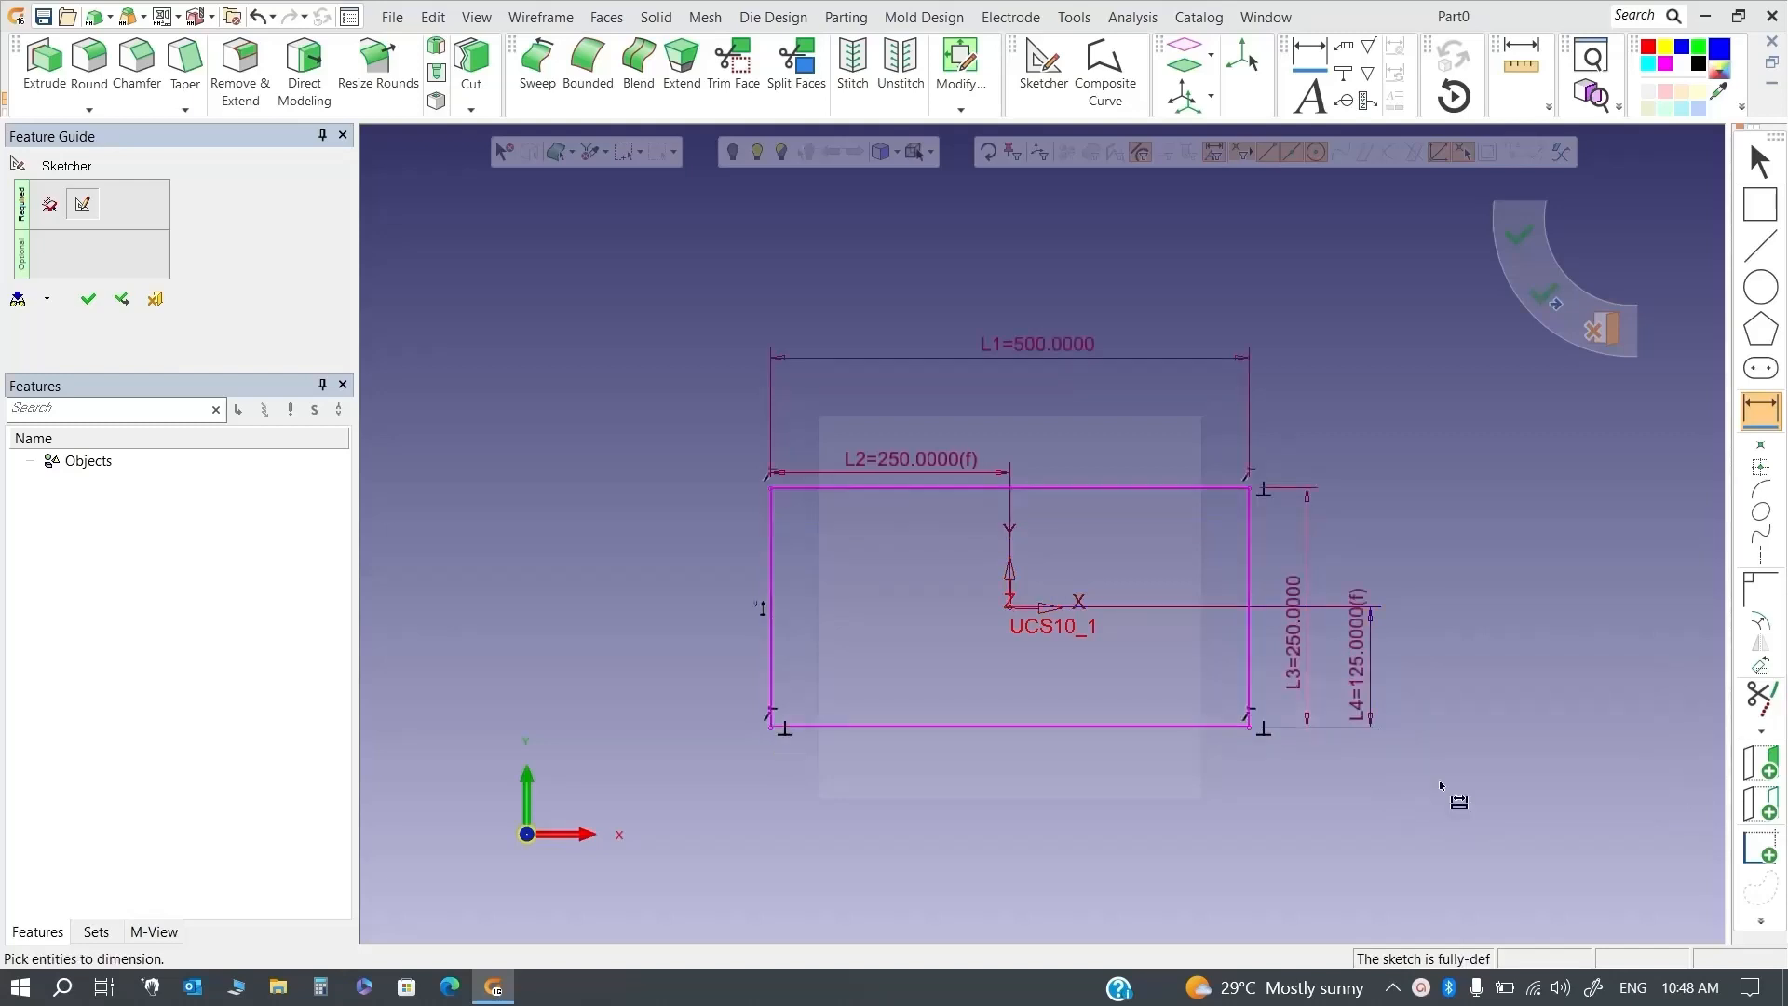
{"action": "key", "text": "Escape"}
Rearrange the two vertical dimensions so the overall height sits outside the half-height dimension
{"action": "left_click", "coordinate": [1341, 632]}
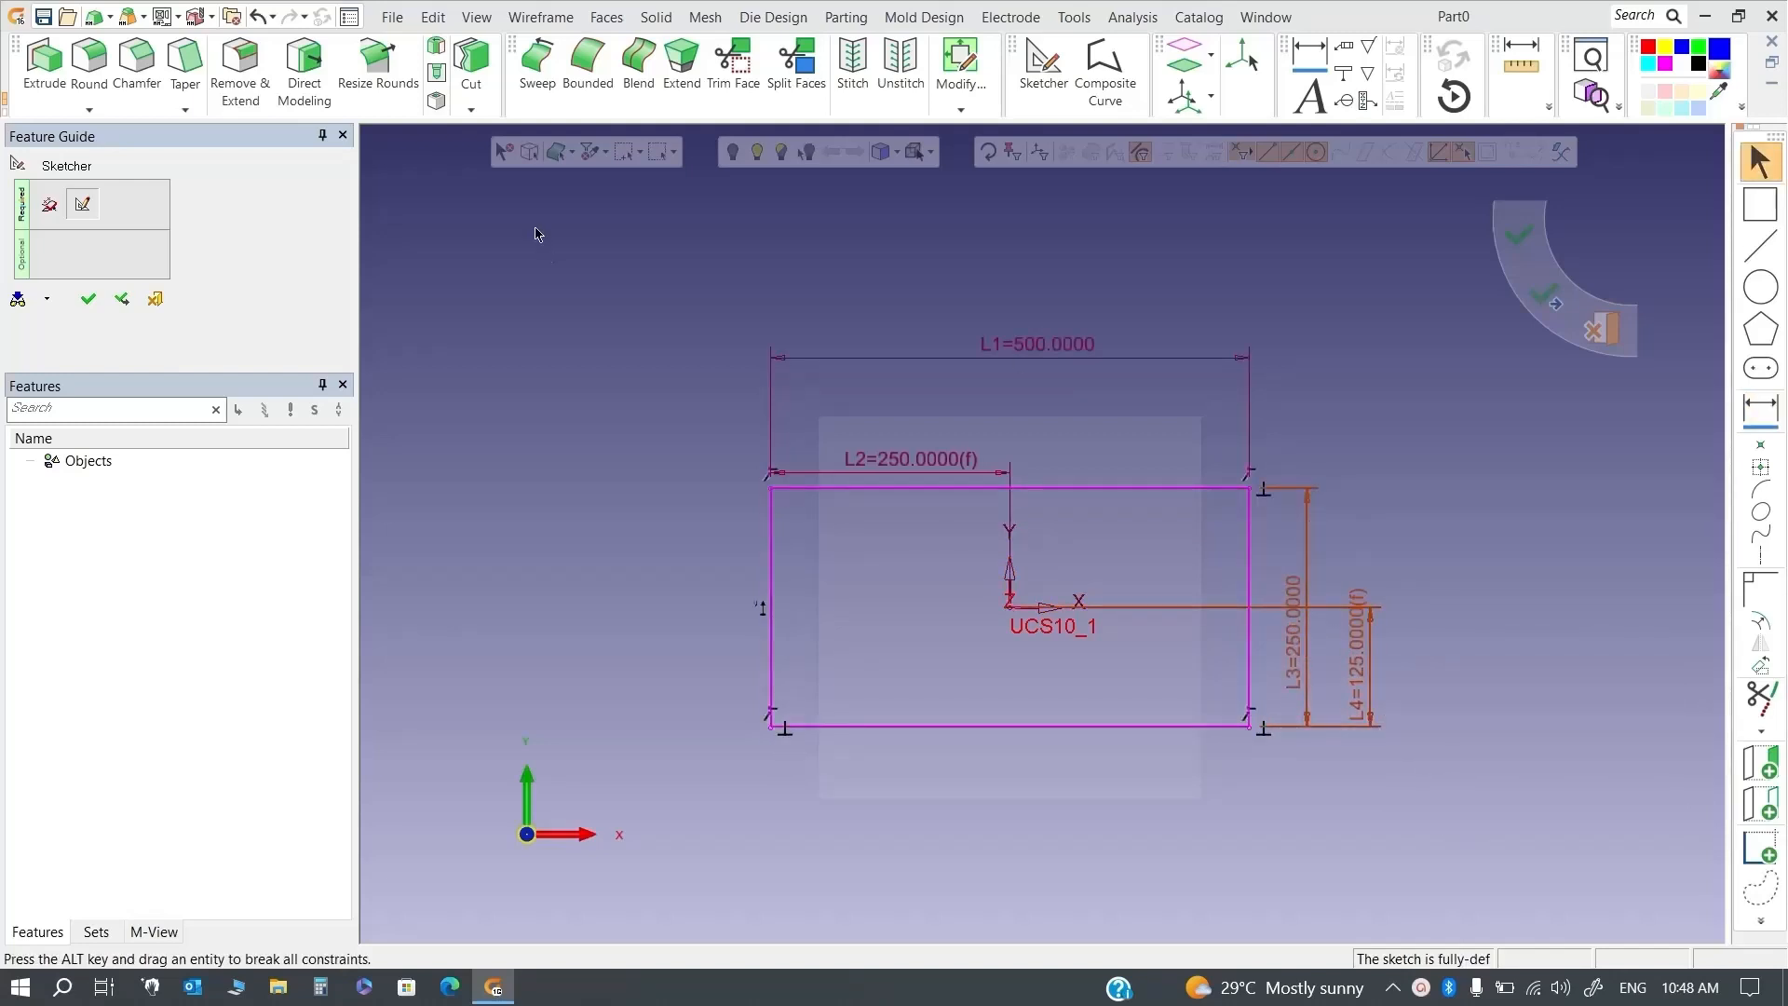
{"action": "left_click", "coordinate": [503, 152]}
{"action": "mouse_move", "coordinate": [1294, 634]}
{"action": "left_mouse_down"}
{"action": "mouse_move", "coordinate": [1451, 642]}
{"action": "mouse_move", "coordinate": [1287, 652]}
{"action": "mouse_move", "coordinate": [1313, 652]}
{"action": "left_mouse_up"}
{"action": "left_click_drag", "start_coordinate": [1456, 641], "coordinate": [1365, 641]}
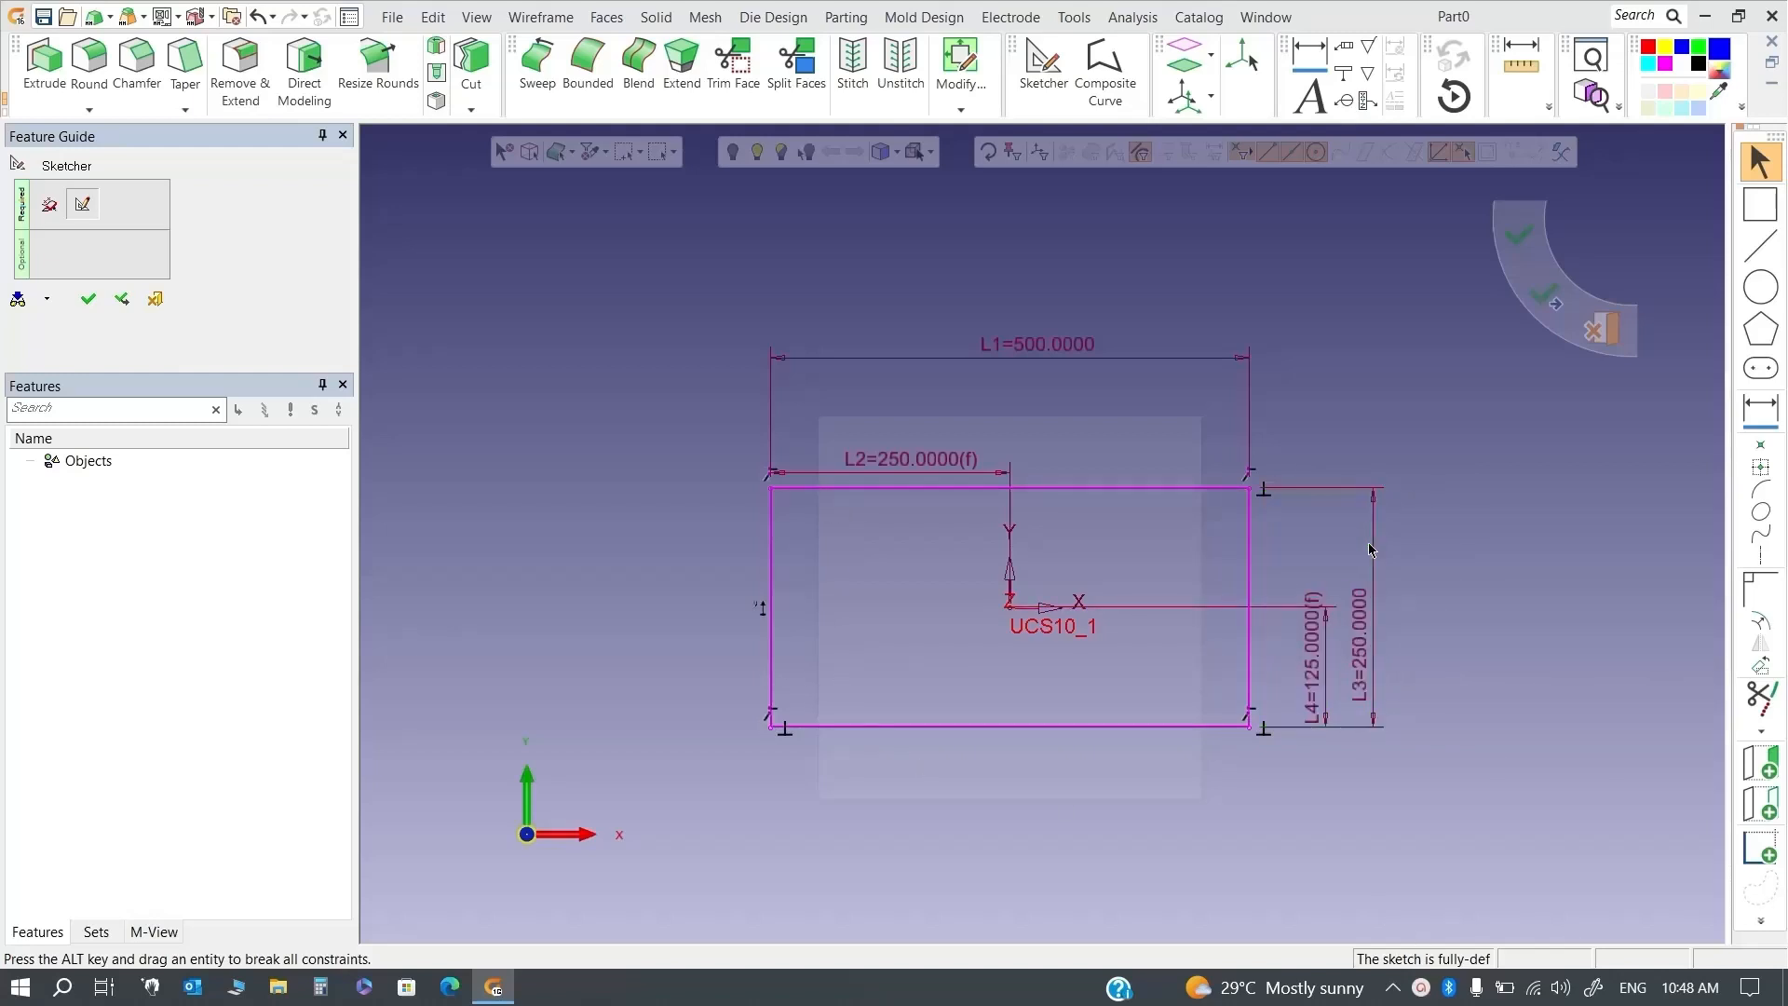
Undo the vertical dimensioning and delete the rectangle with its remaining dimensions from the sketch
{"action": "key", "text": "ctrl+z"}
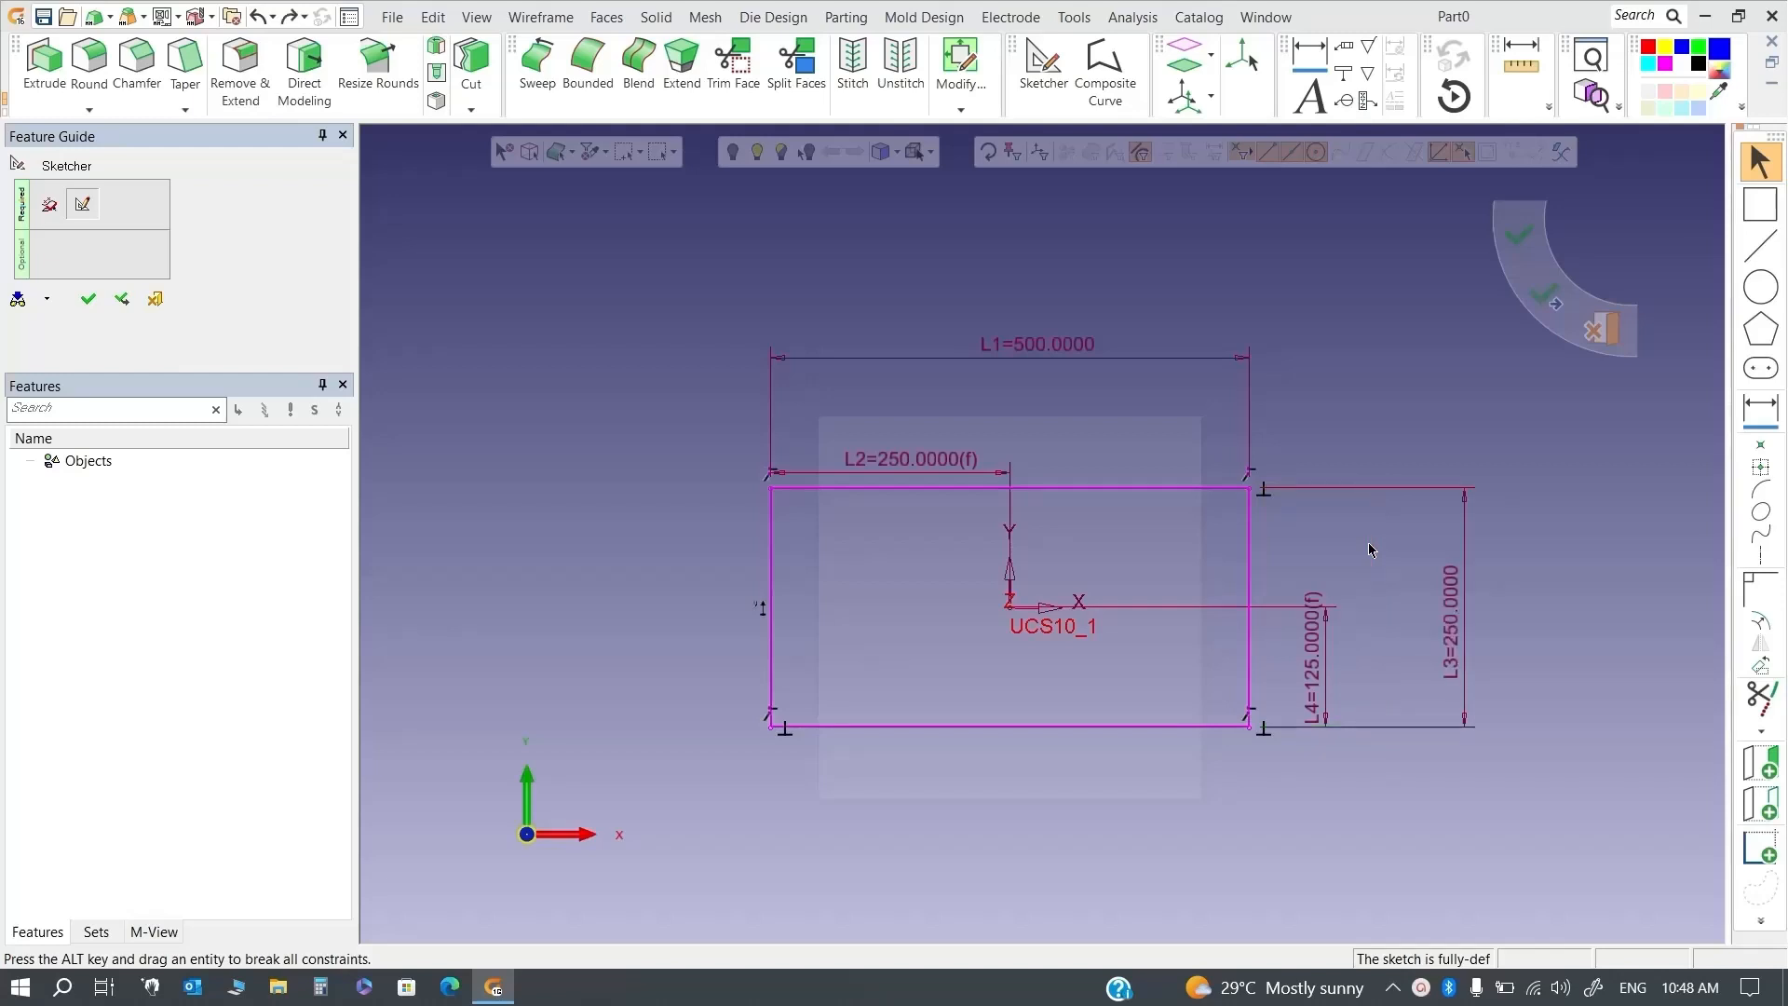
{"action": "key", "text": "ctrl+z"}
{"action": "key", "text": "ctrl+z"}
{"action": "key", "text": "ctrl+z"}
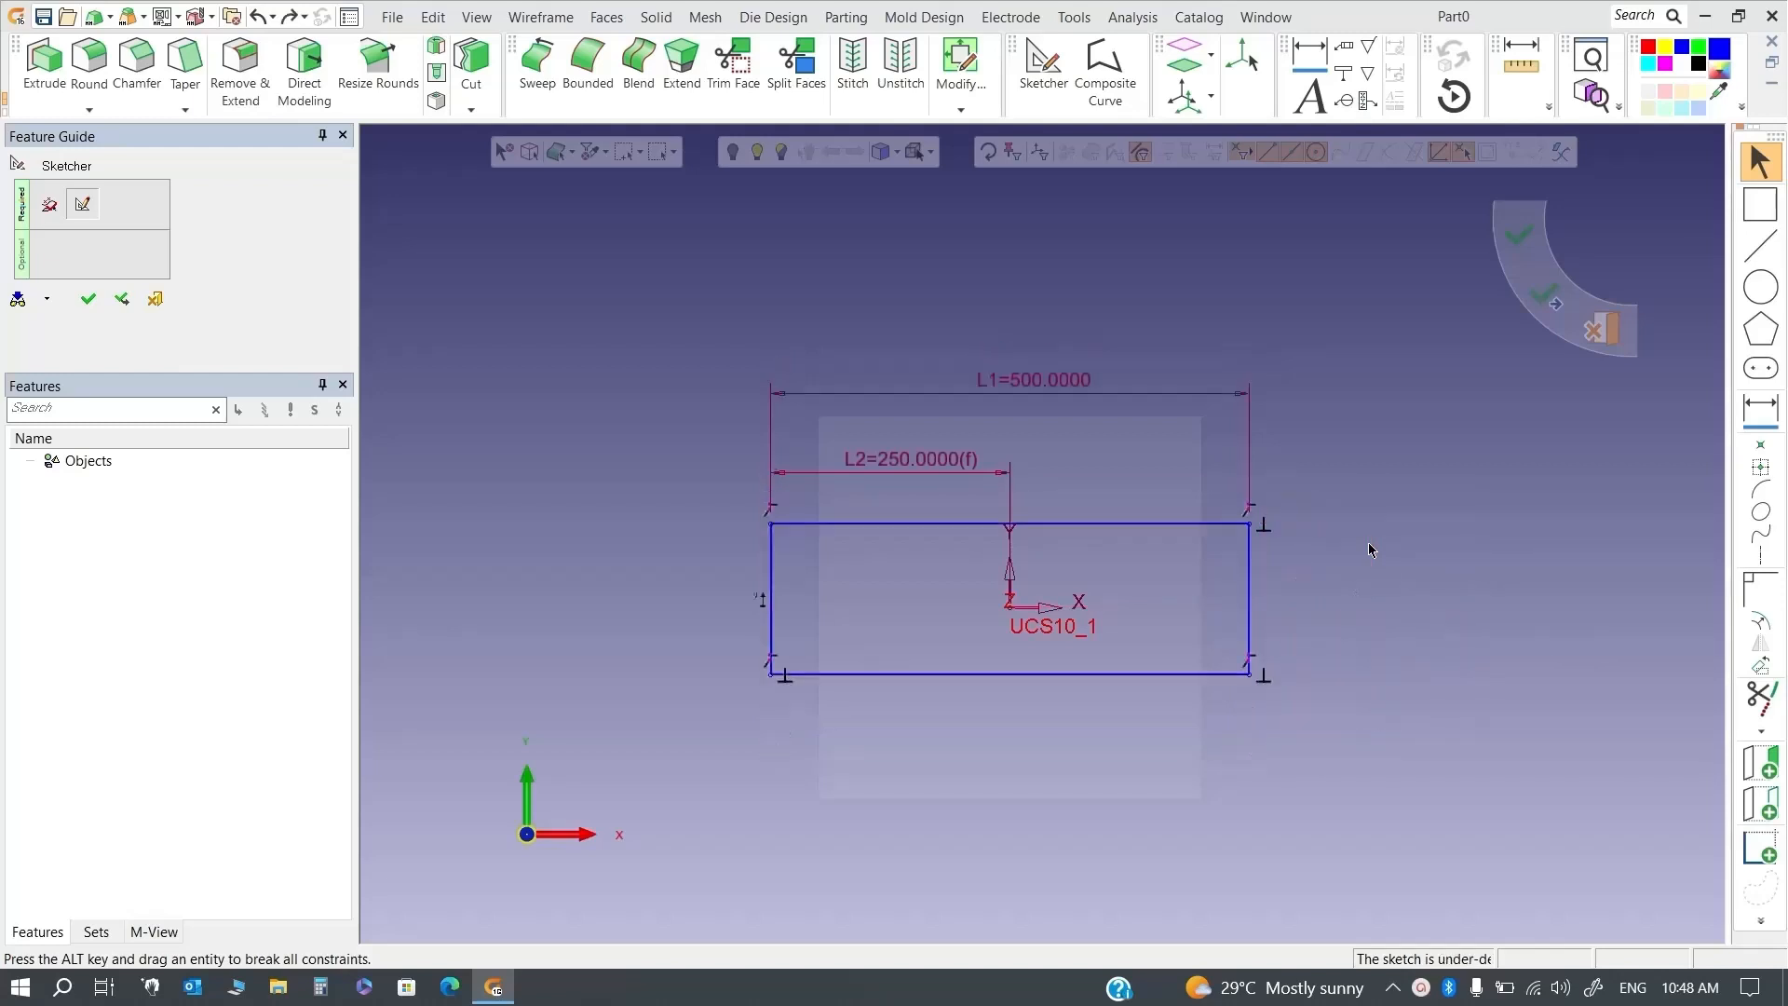
{"action": "left_click_drag", "start_coordinate": [1343, 751], "coordinate": [591, 294]}
{"action": "key", "text": "Delete"}
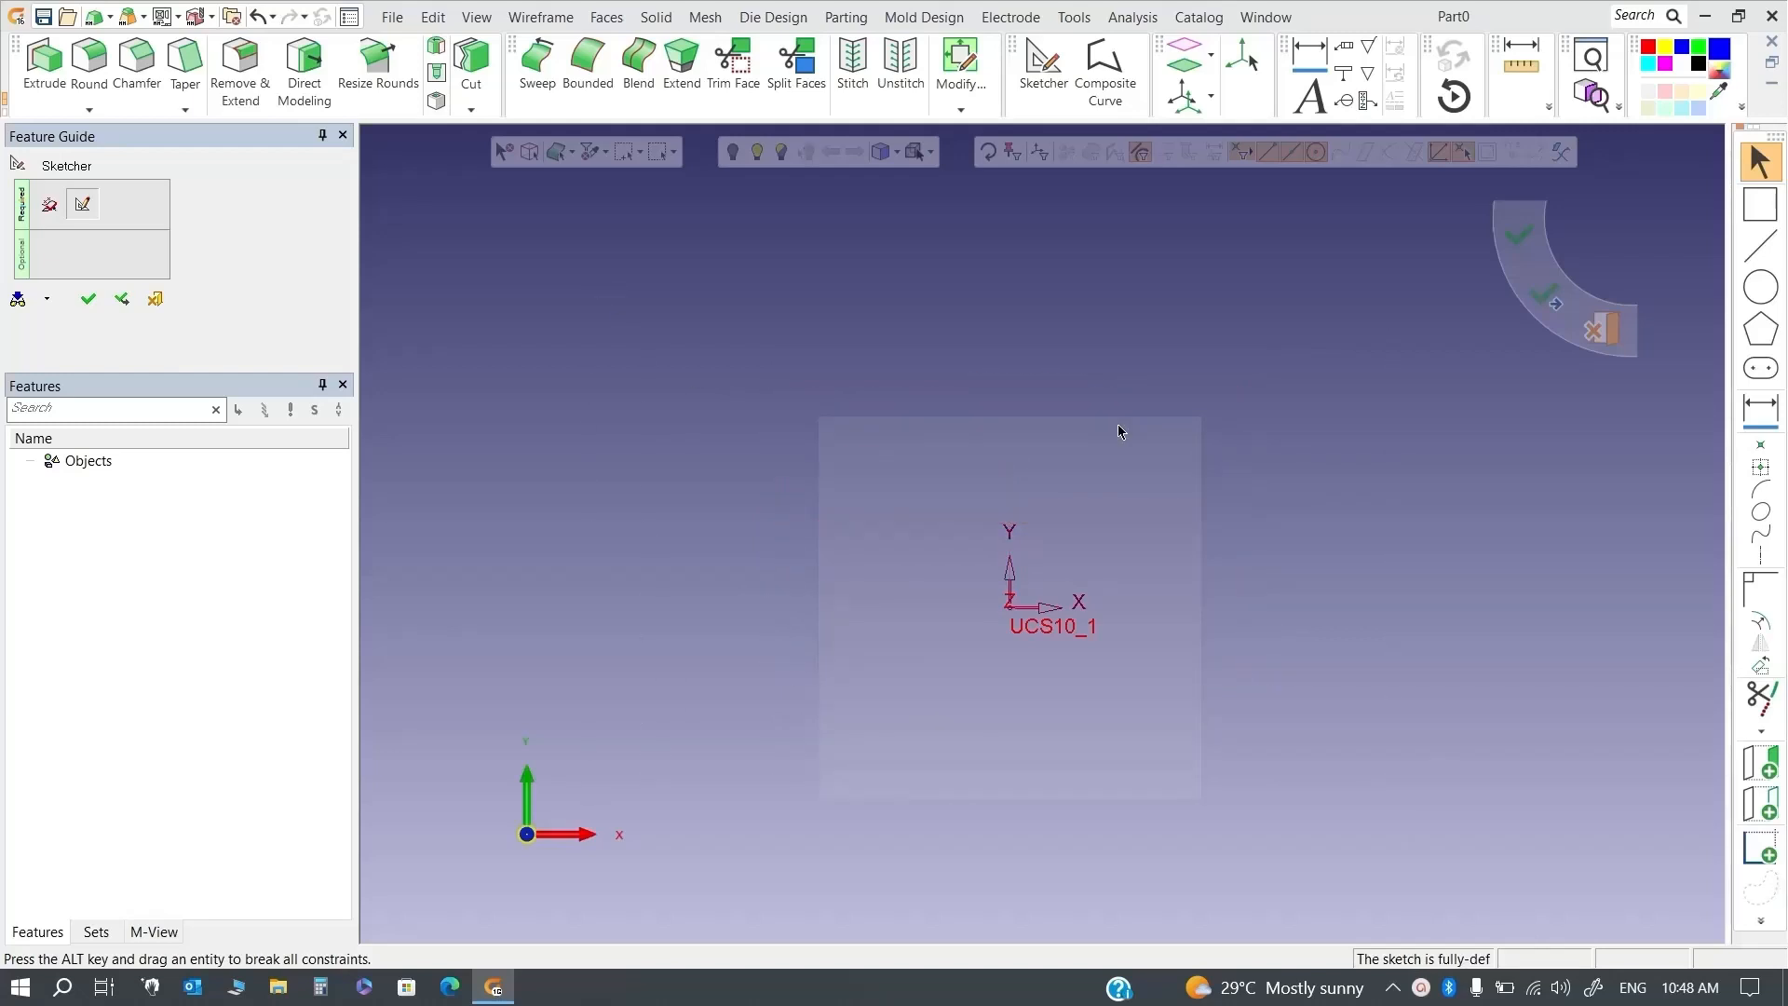
Set up a dimensioned rectangle with a height of 500 and a width of 250
{"action": "left_click", "coordinate": [1761, 205]}
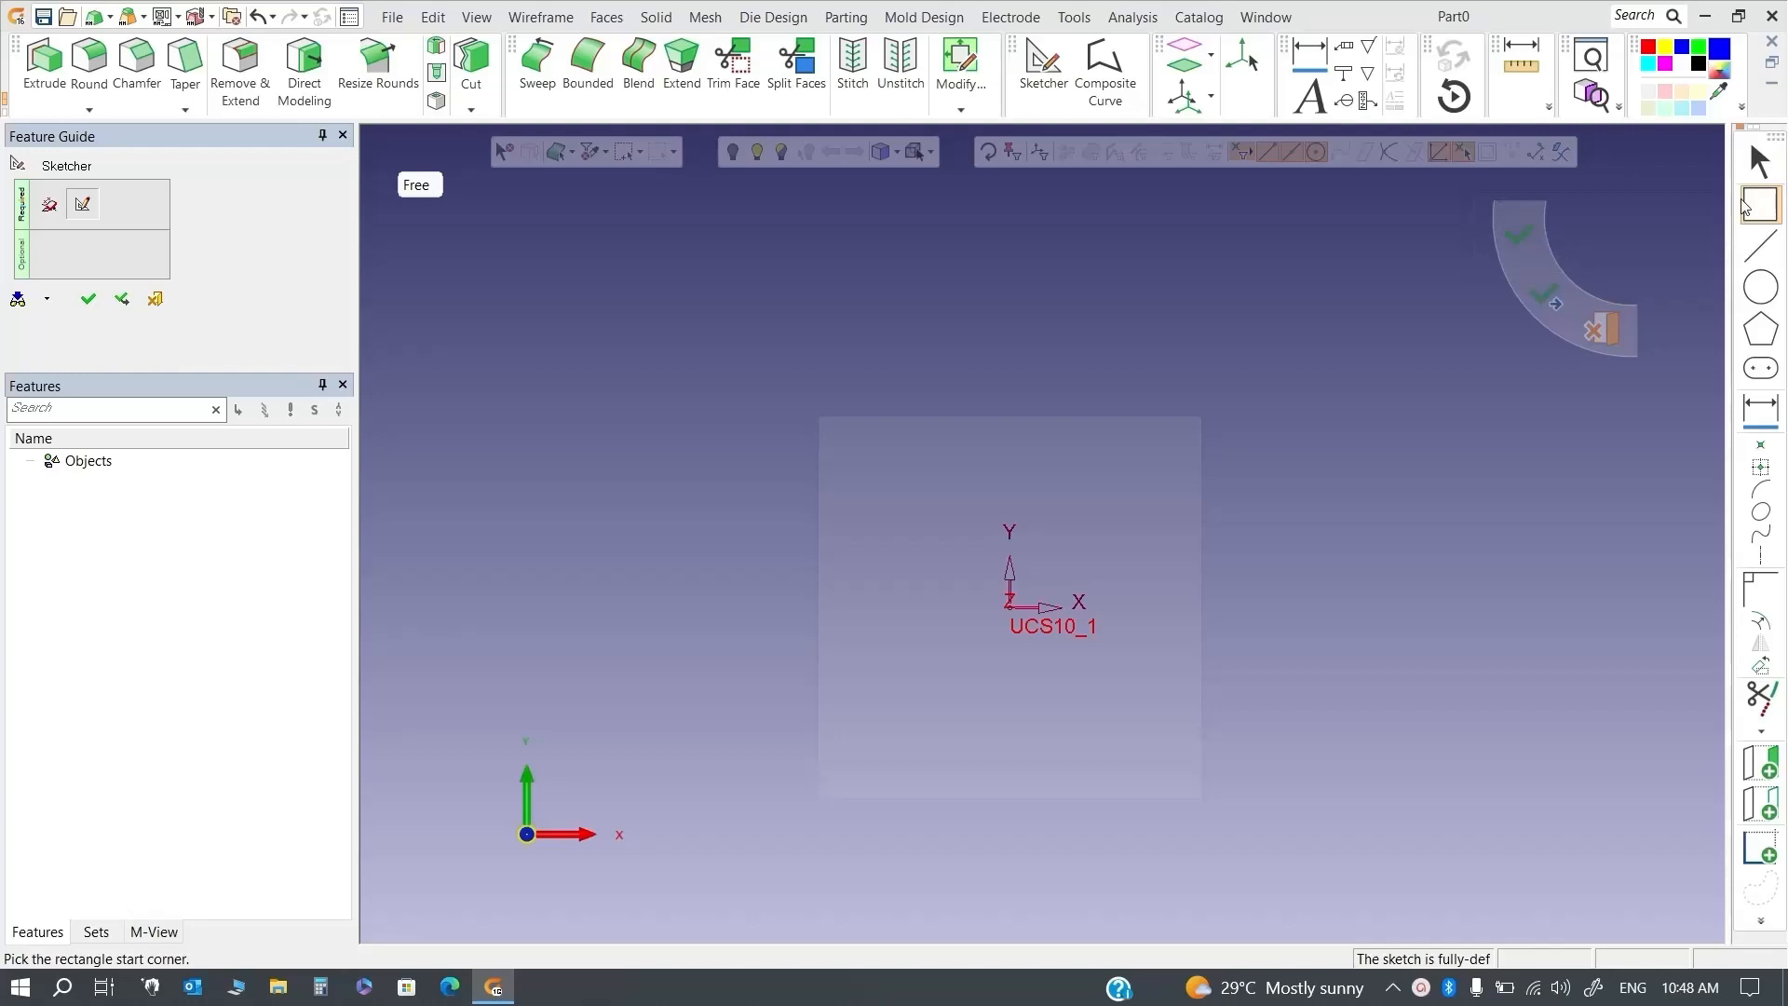
{"action": "left_click", "coordinate": [411, 191]}
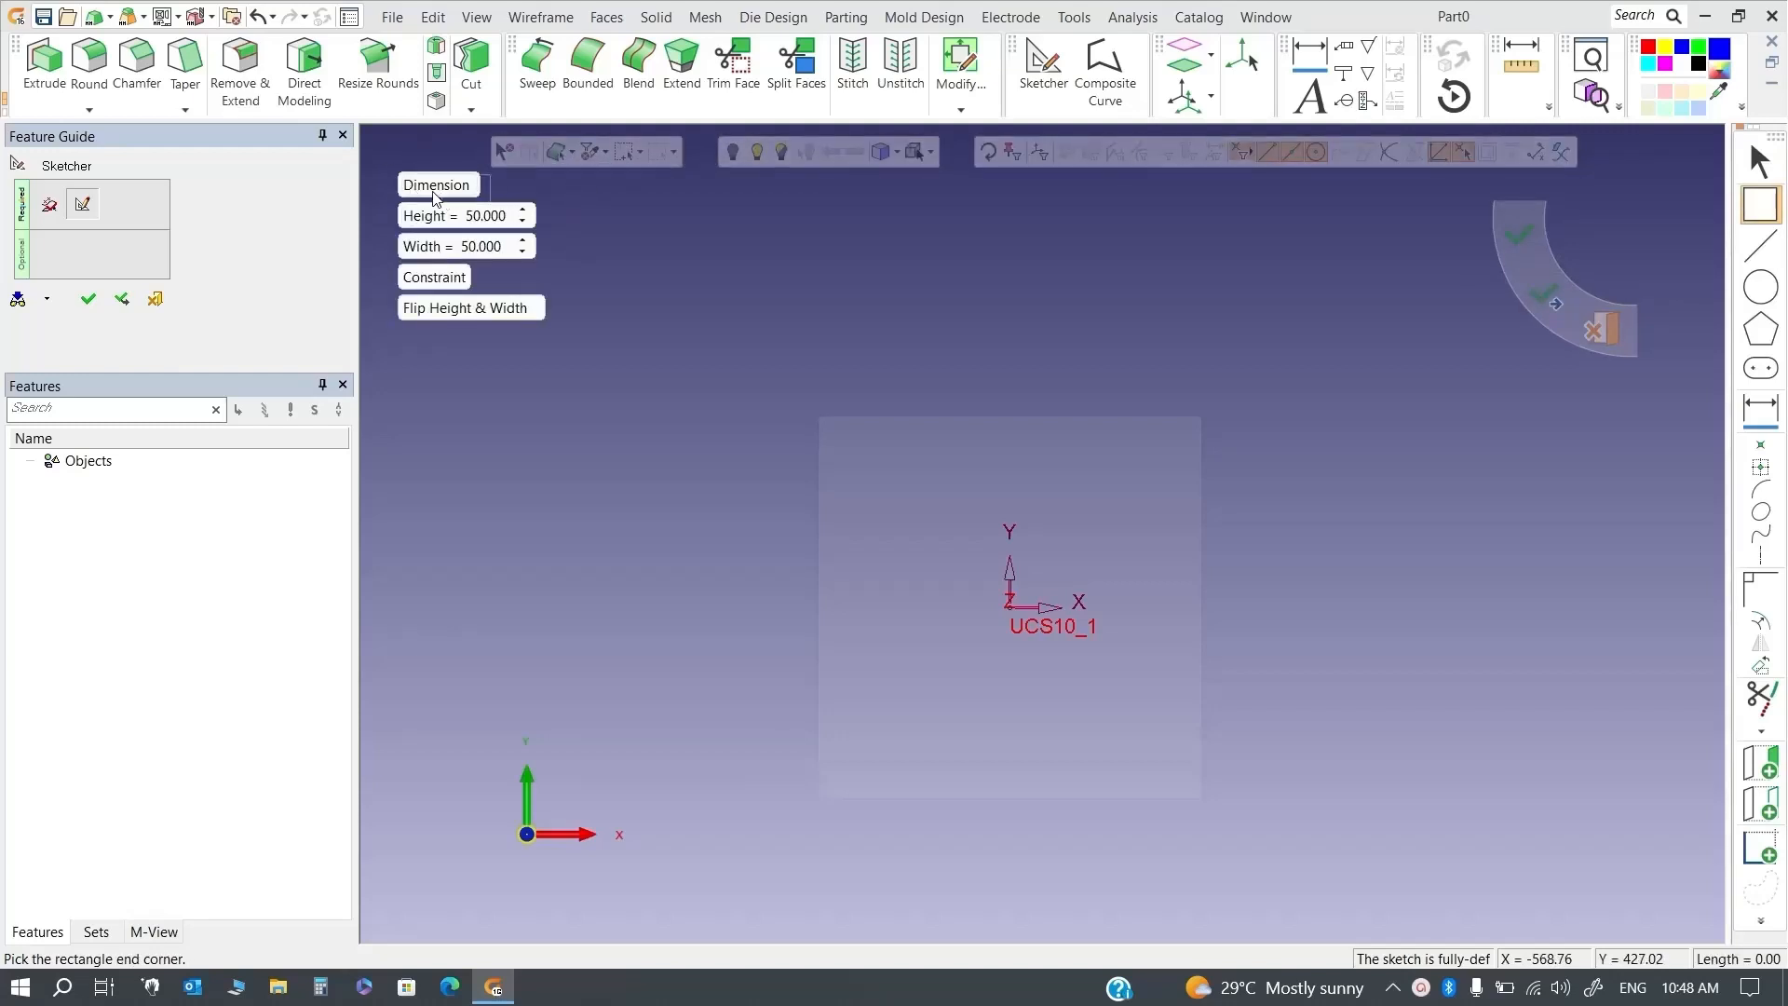
{"action": "left_click", "coordinate": [479, 216]}
{"action": "type", "text": "500"}
{"action": "key", "text": "Return"}
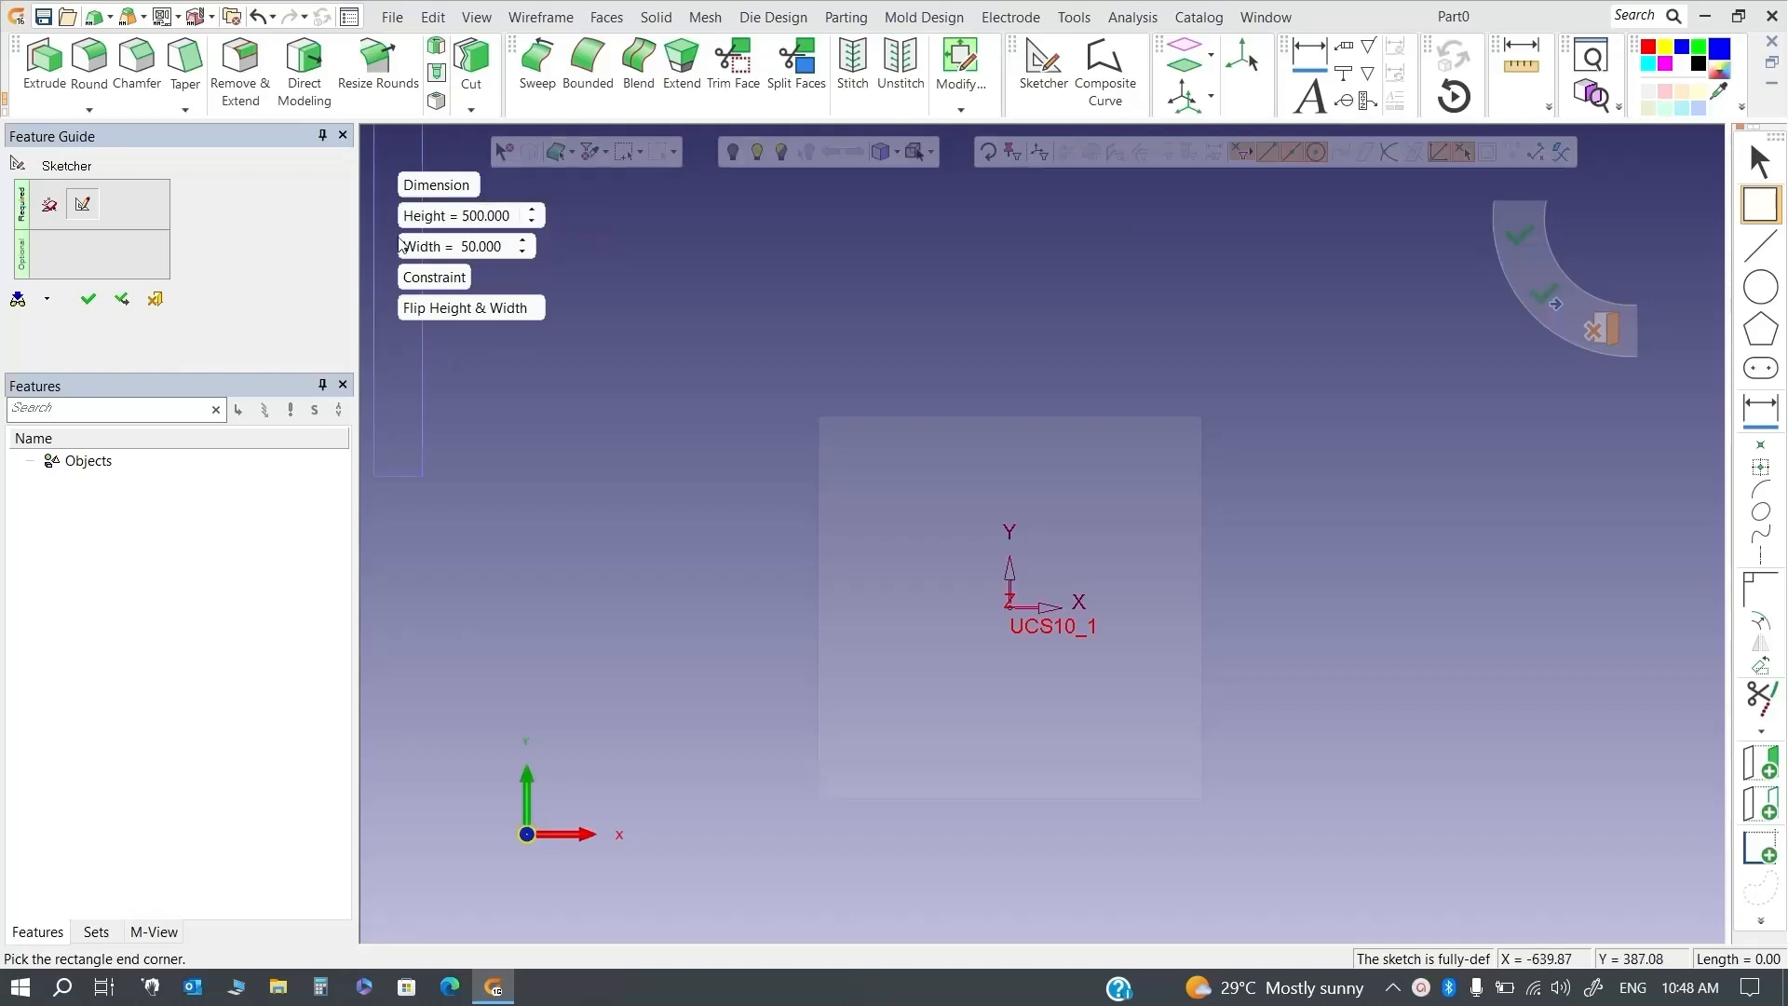
{"action": "left_click", "coordinate": [486, 246]}
{"action": "type", "text": "250"}
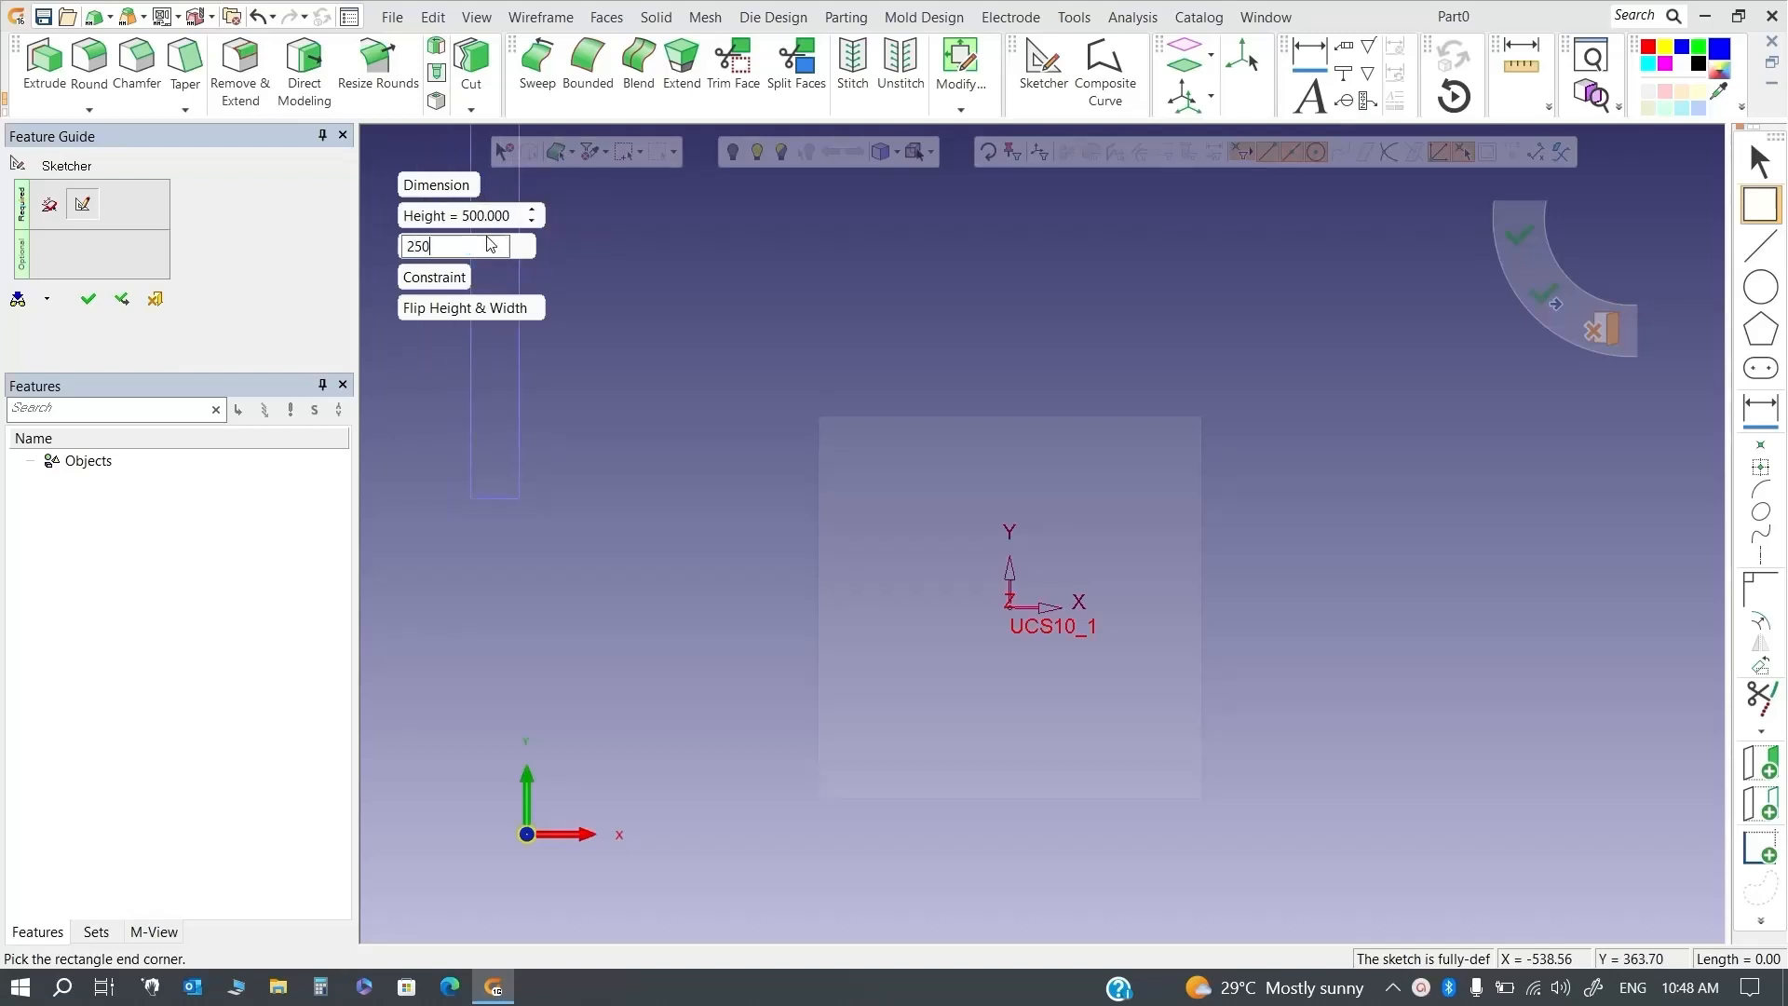
{"action": "key", "text": "Return"}
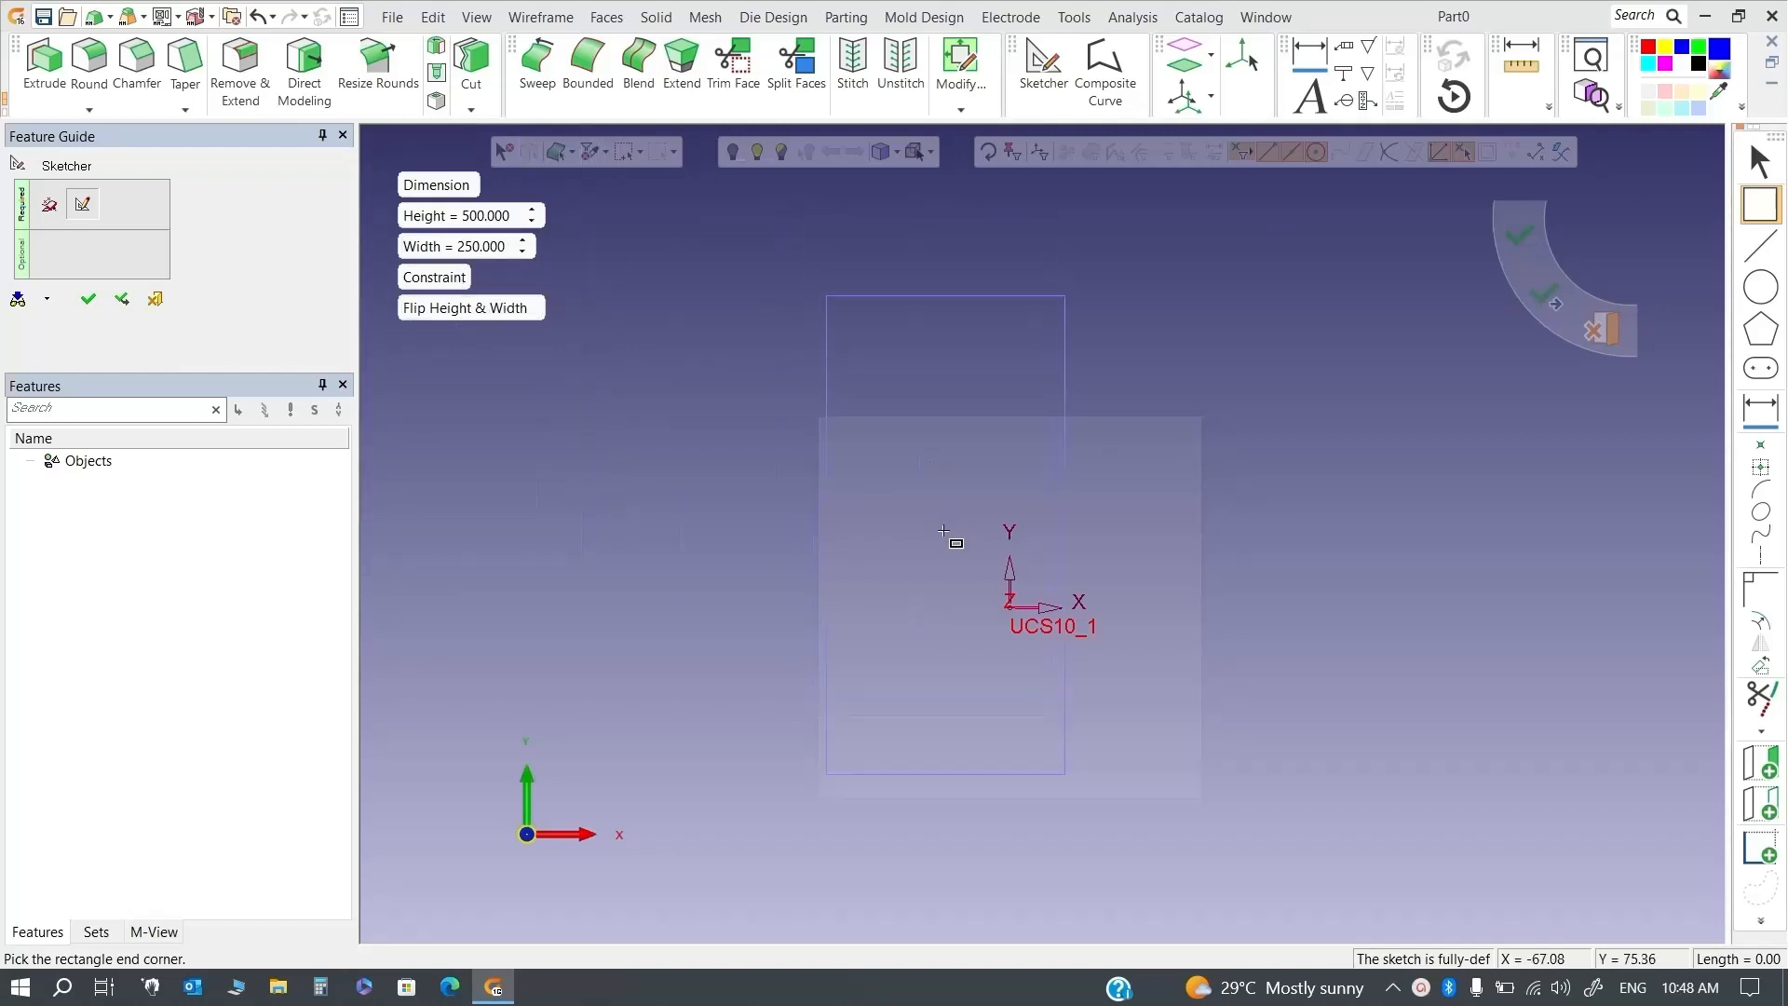
Swap the rectangle's height and width to 250 and 500 and place it centred on the origin
{"action": "left_click", "coordinate": [489, 313]}
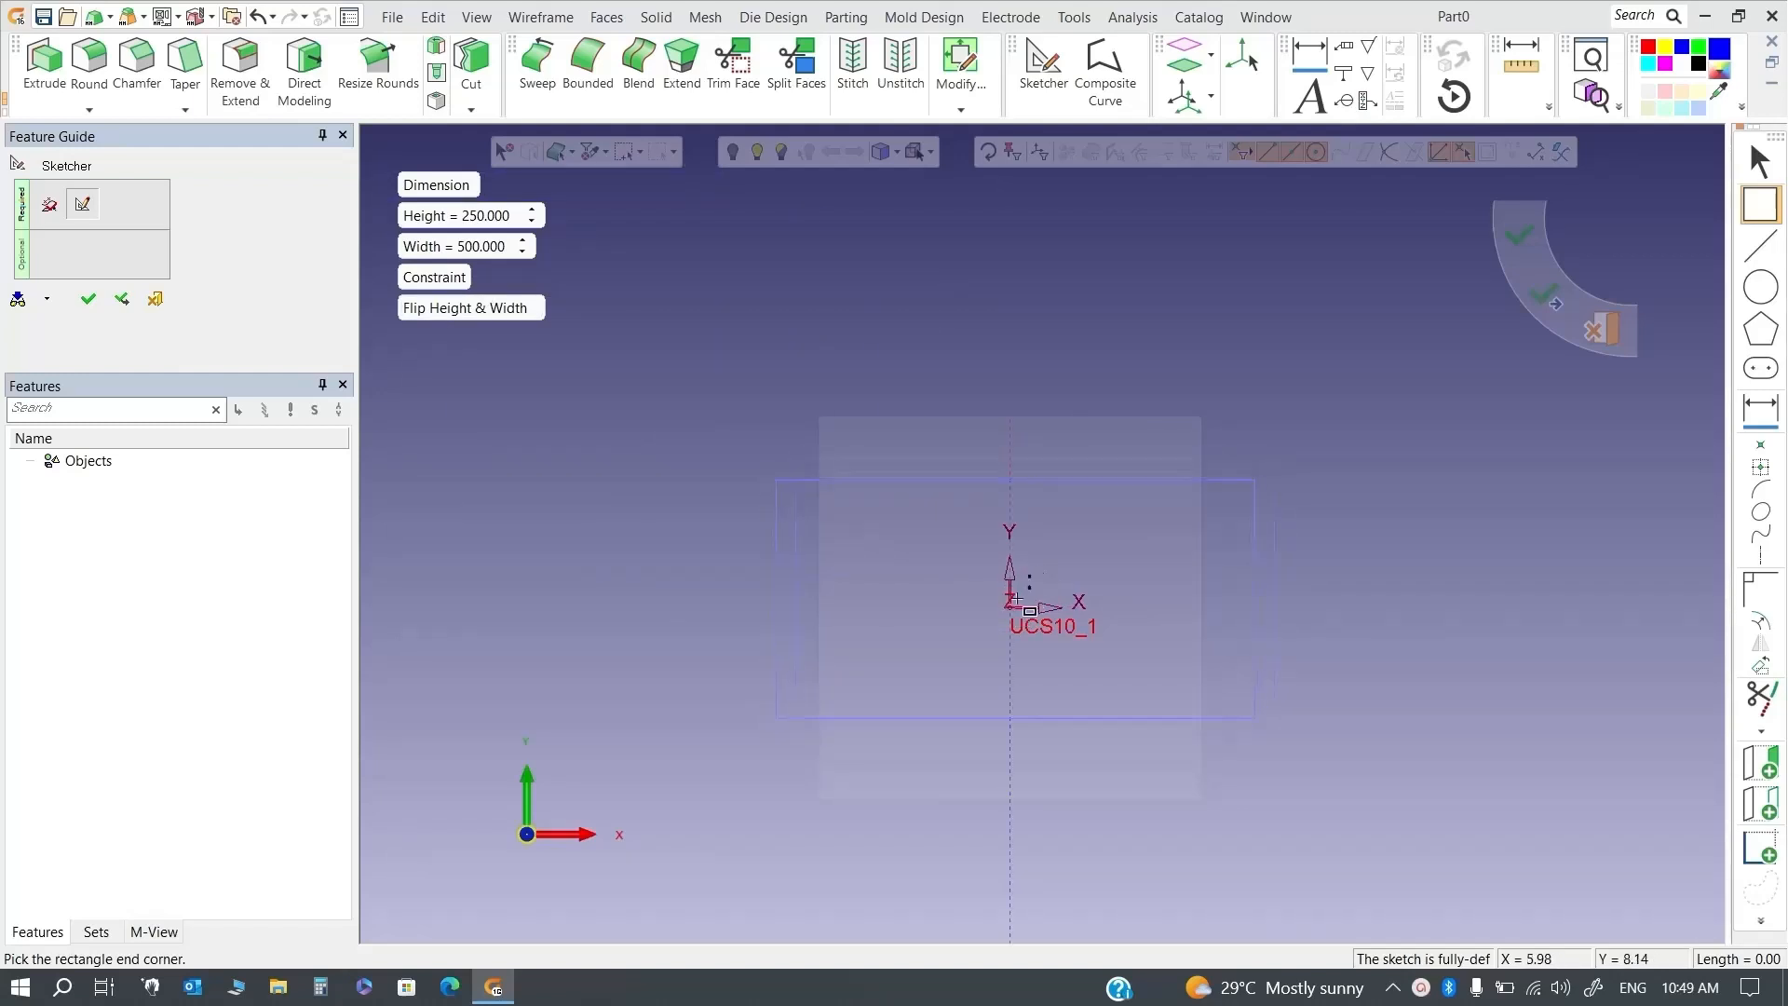
{"action": "left_click", "coordinate": [1010, 606]}
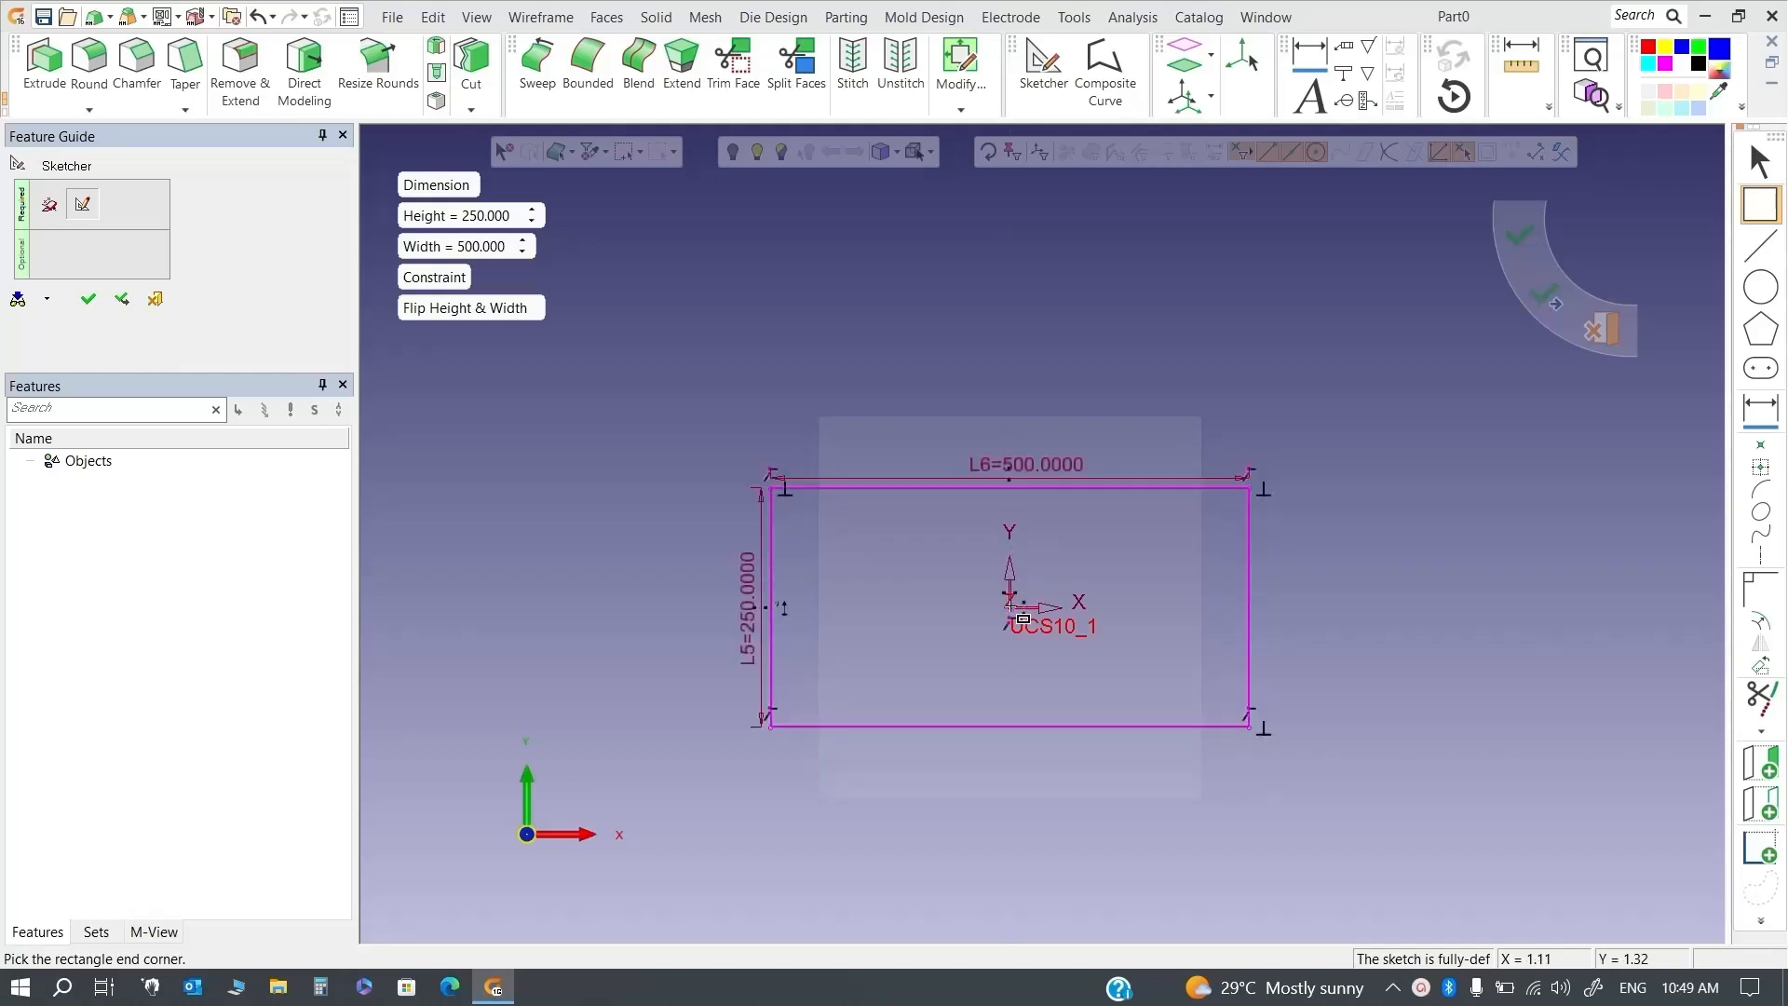
{"action": "scroll", "coordinate": [1085, 699], "scroll_direction": "down", "scroll_amount": 2}
{"action": "scroll", "coordinate": [1085, 698], "scroll_direction": "up", "scroll_amount": 2}
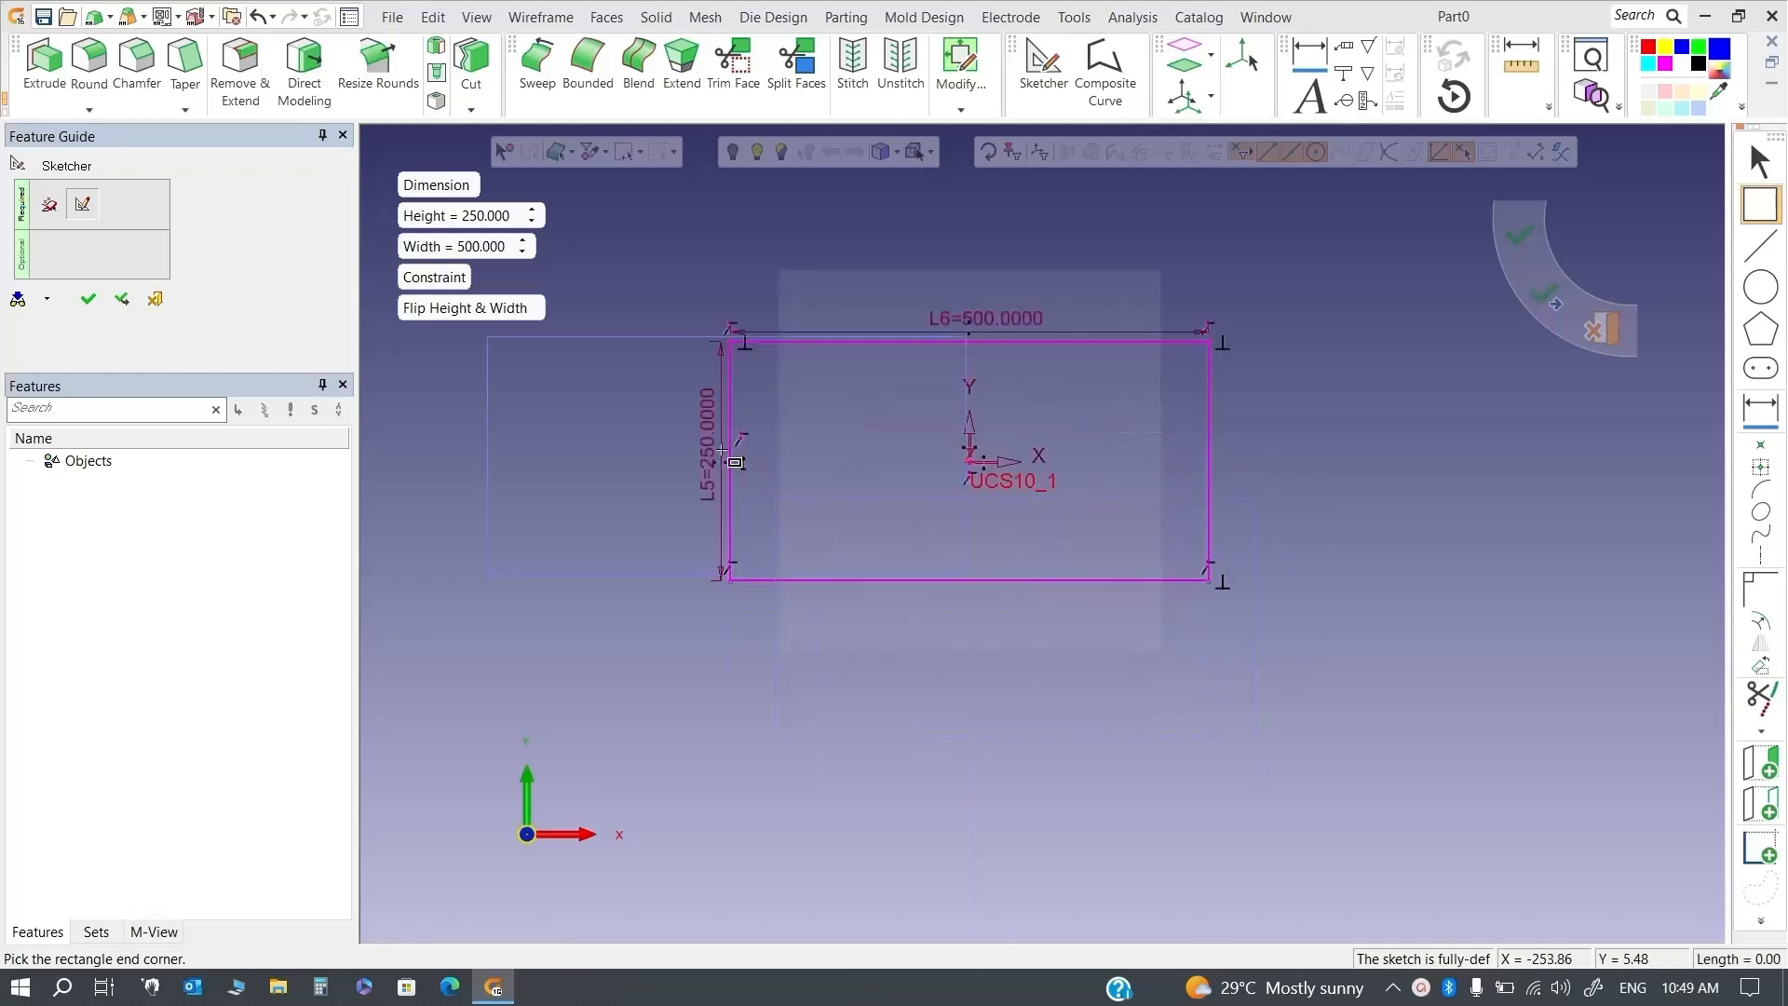
{"action": "key", "text": "Escape"}
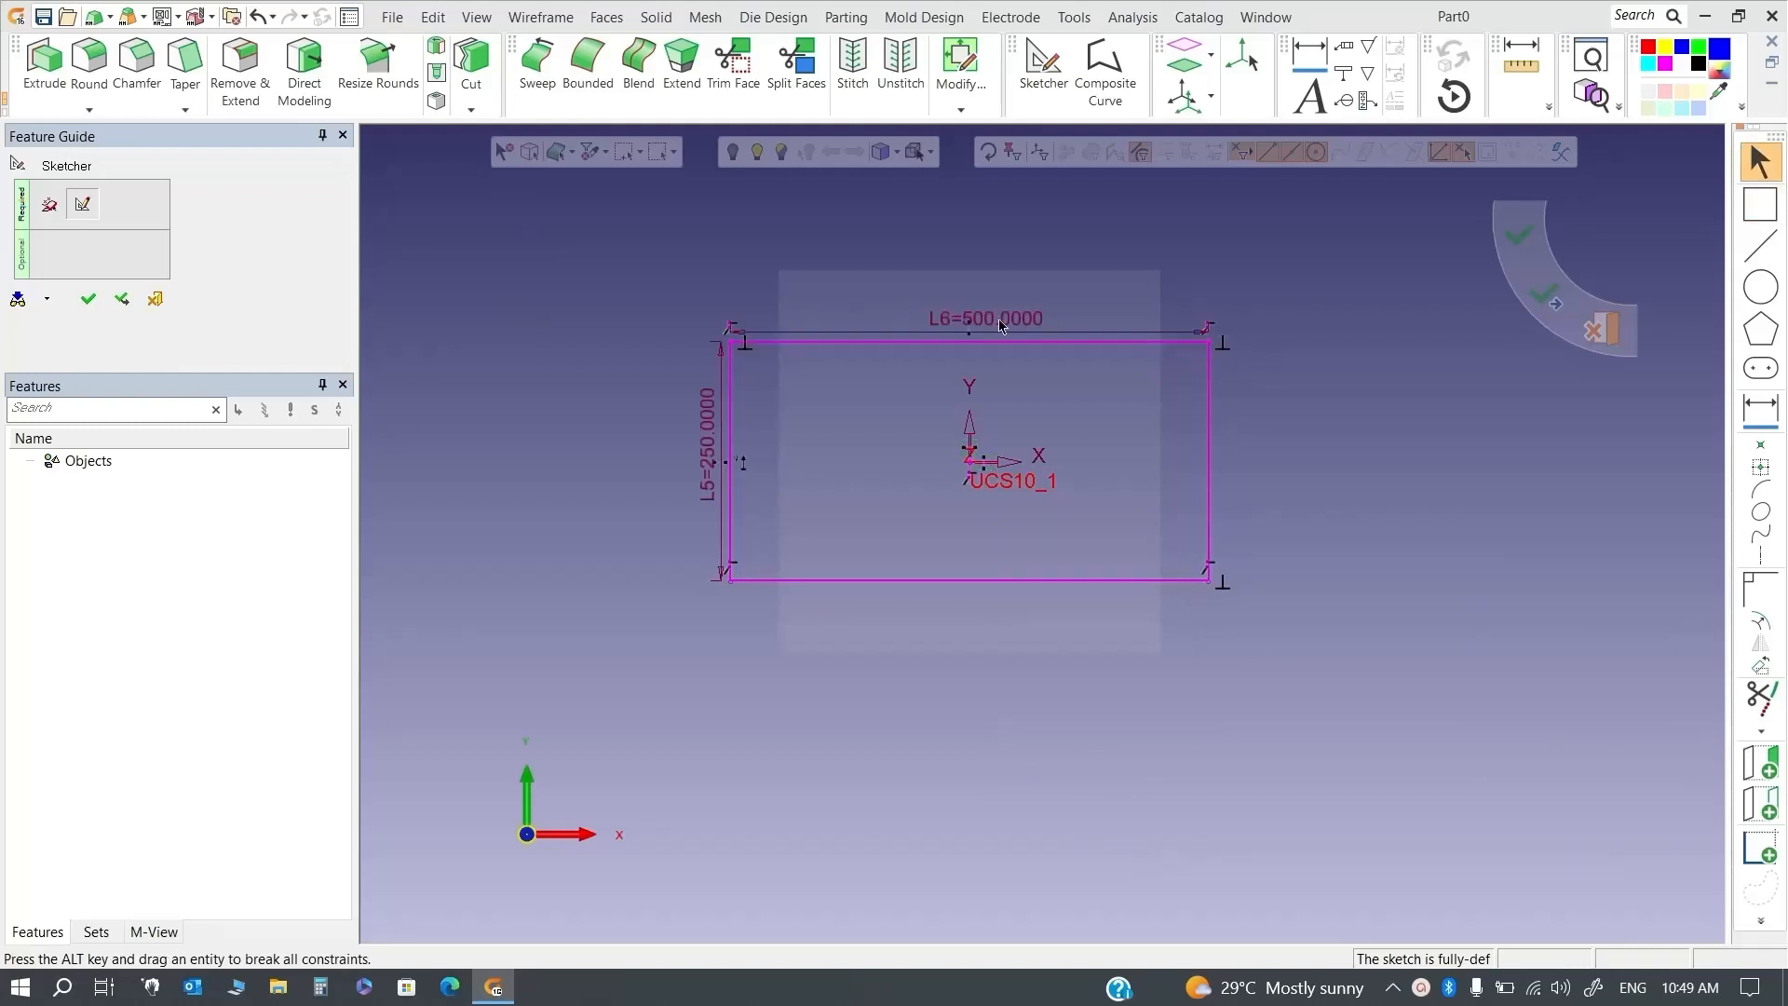
Move the rectangle's two dimensions farther outside its edges and set the width to 300
{"action": "left_click_drag", "start_coordinate": [989, 317], "coordinate": [969, 266]}
{"action": "left_click_drag", "start_coordinate": [714, 537], "coordinate": [651, 535]}
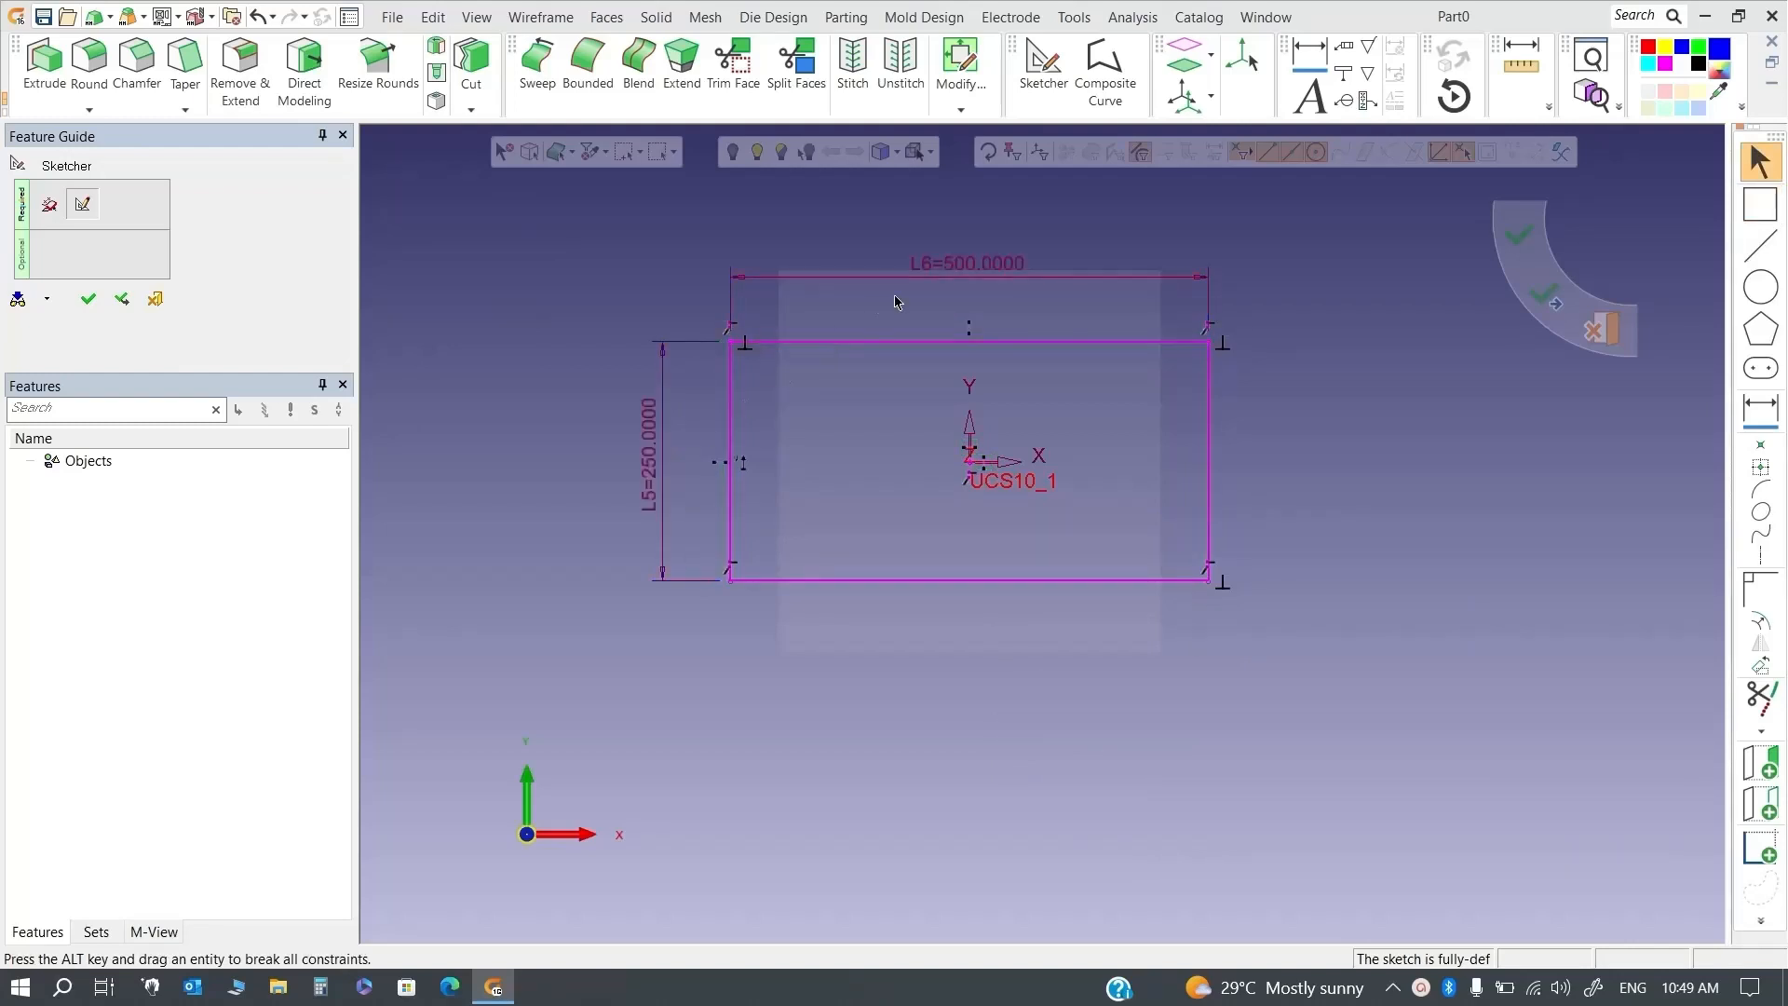
{"action": "double_click", "coordinate": [976, 270]}
{"action": "type", "text": "300"}
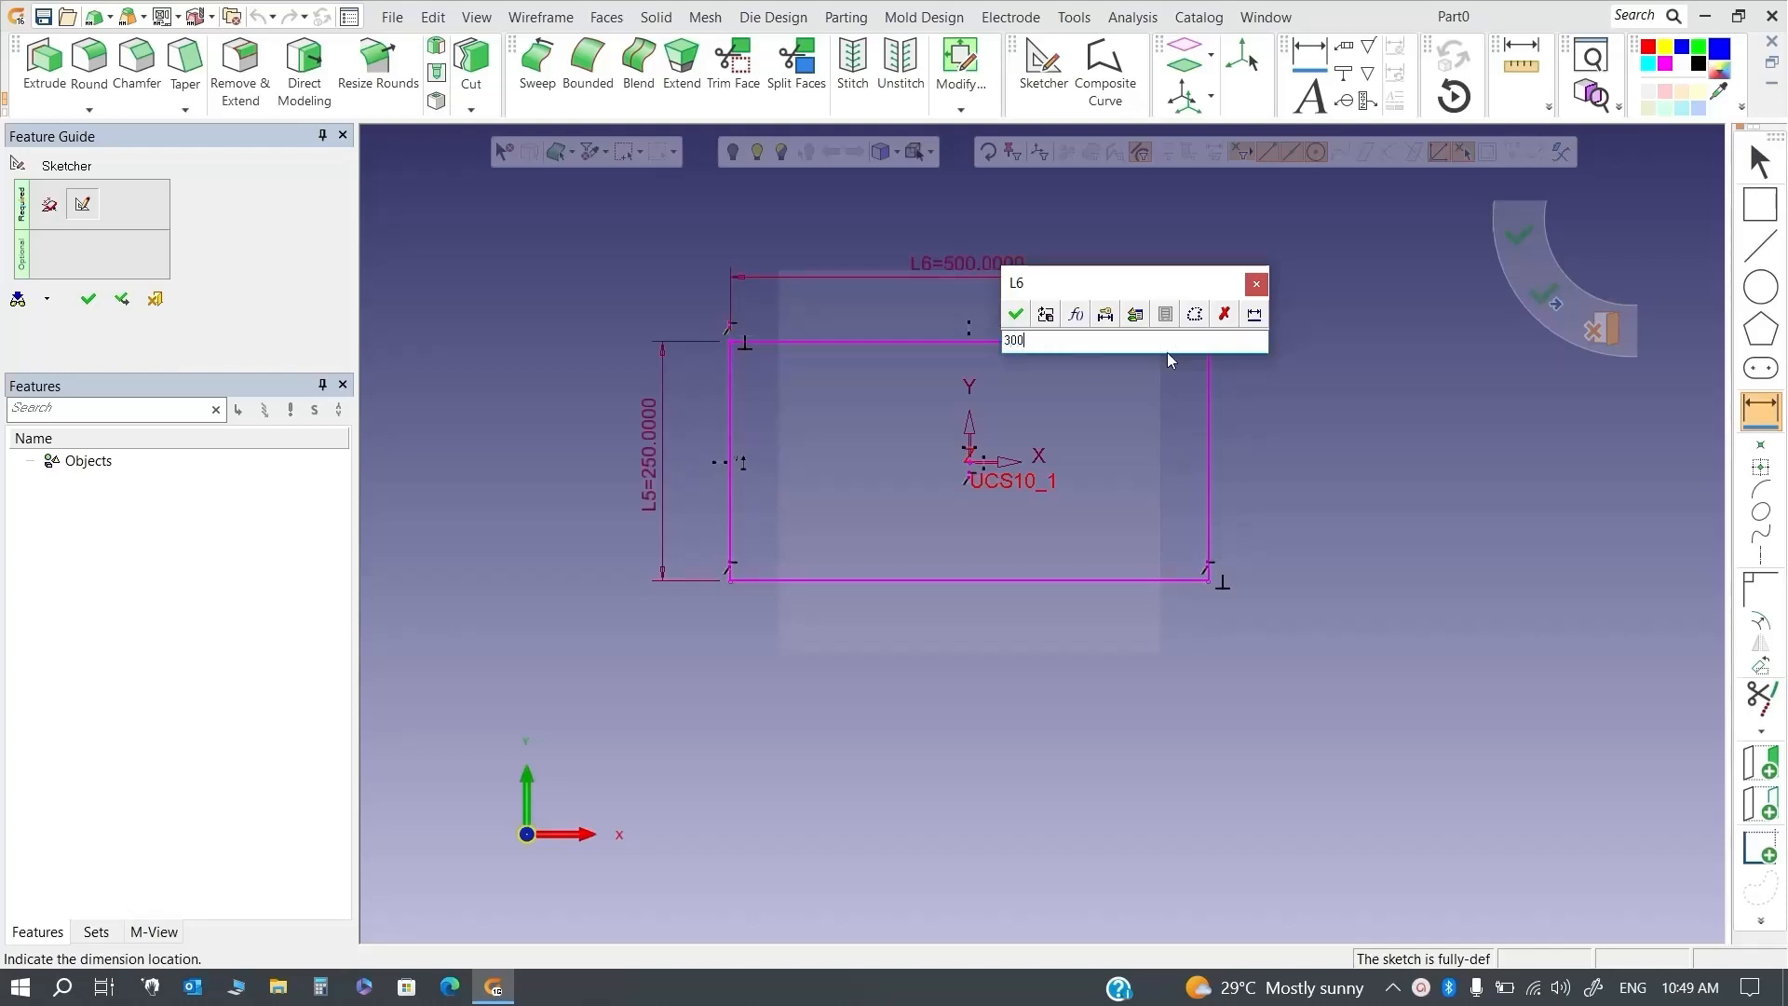
{"action": "key", "text": "Return"}
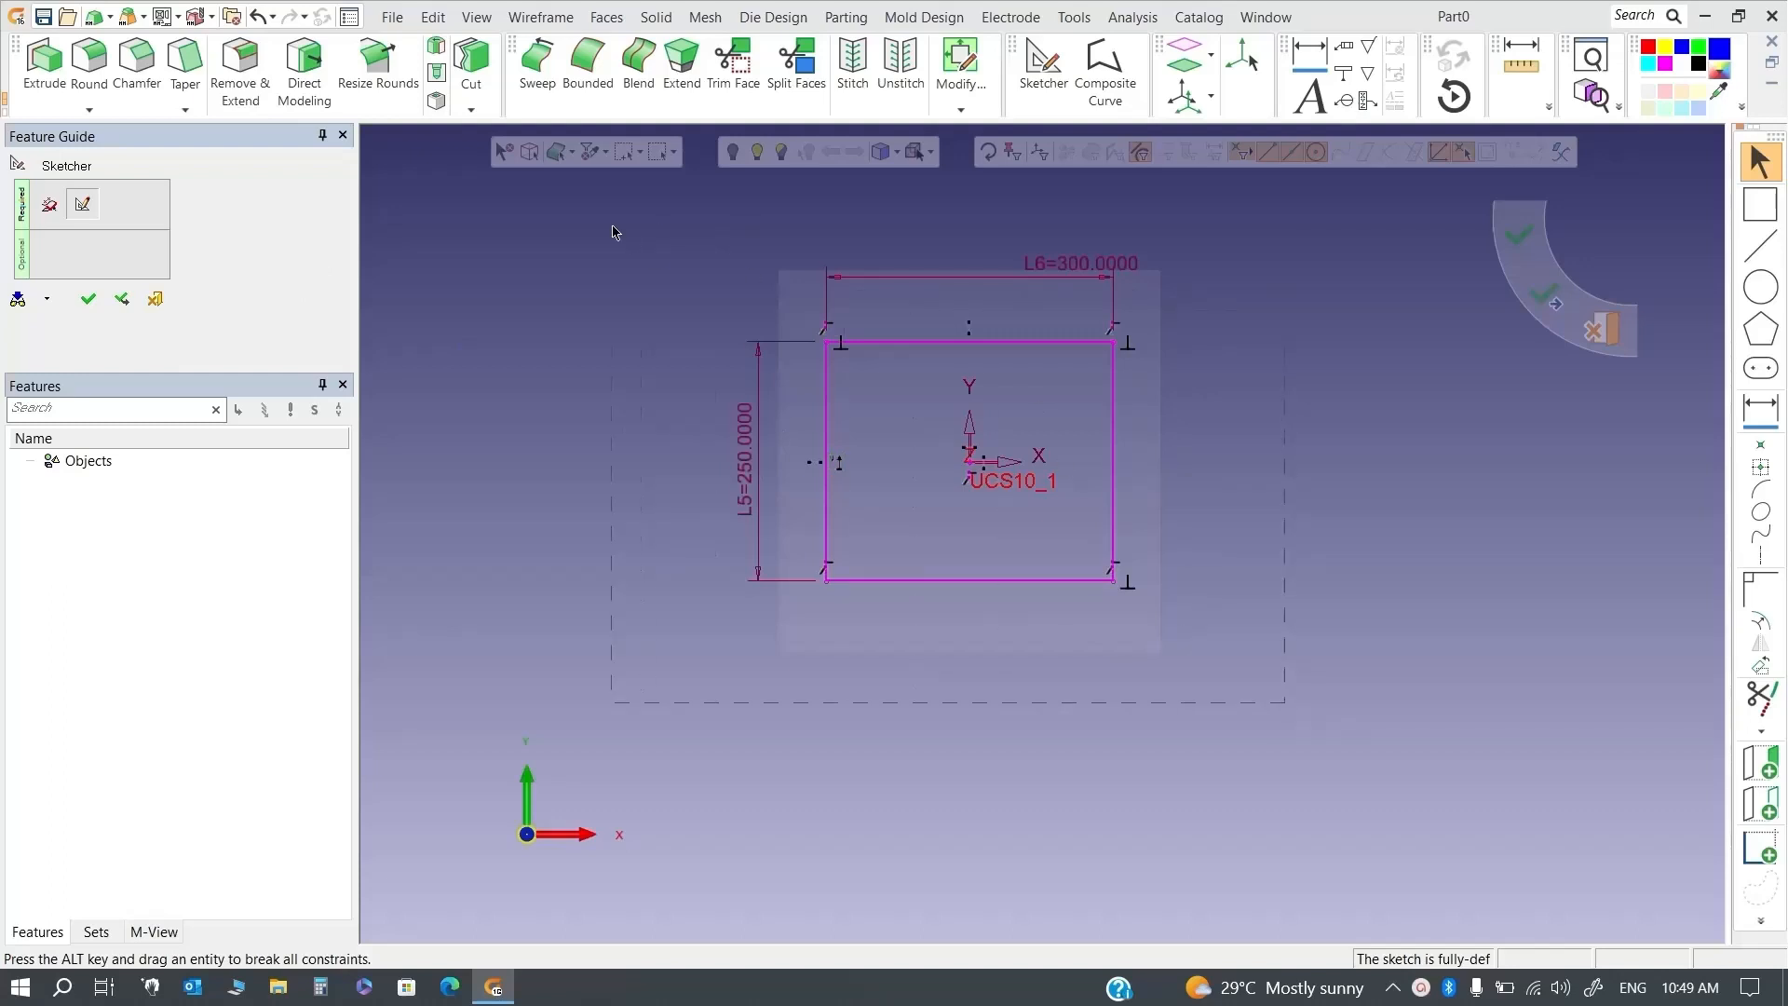
Delete the dimensioned rectangle from the sketch
{"action": "left_click_drag", "start_coordinate": [612, 227], "coordinate": [612, 227]}
{"action": "key", "text": "Delete"}
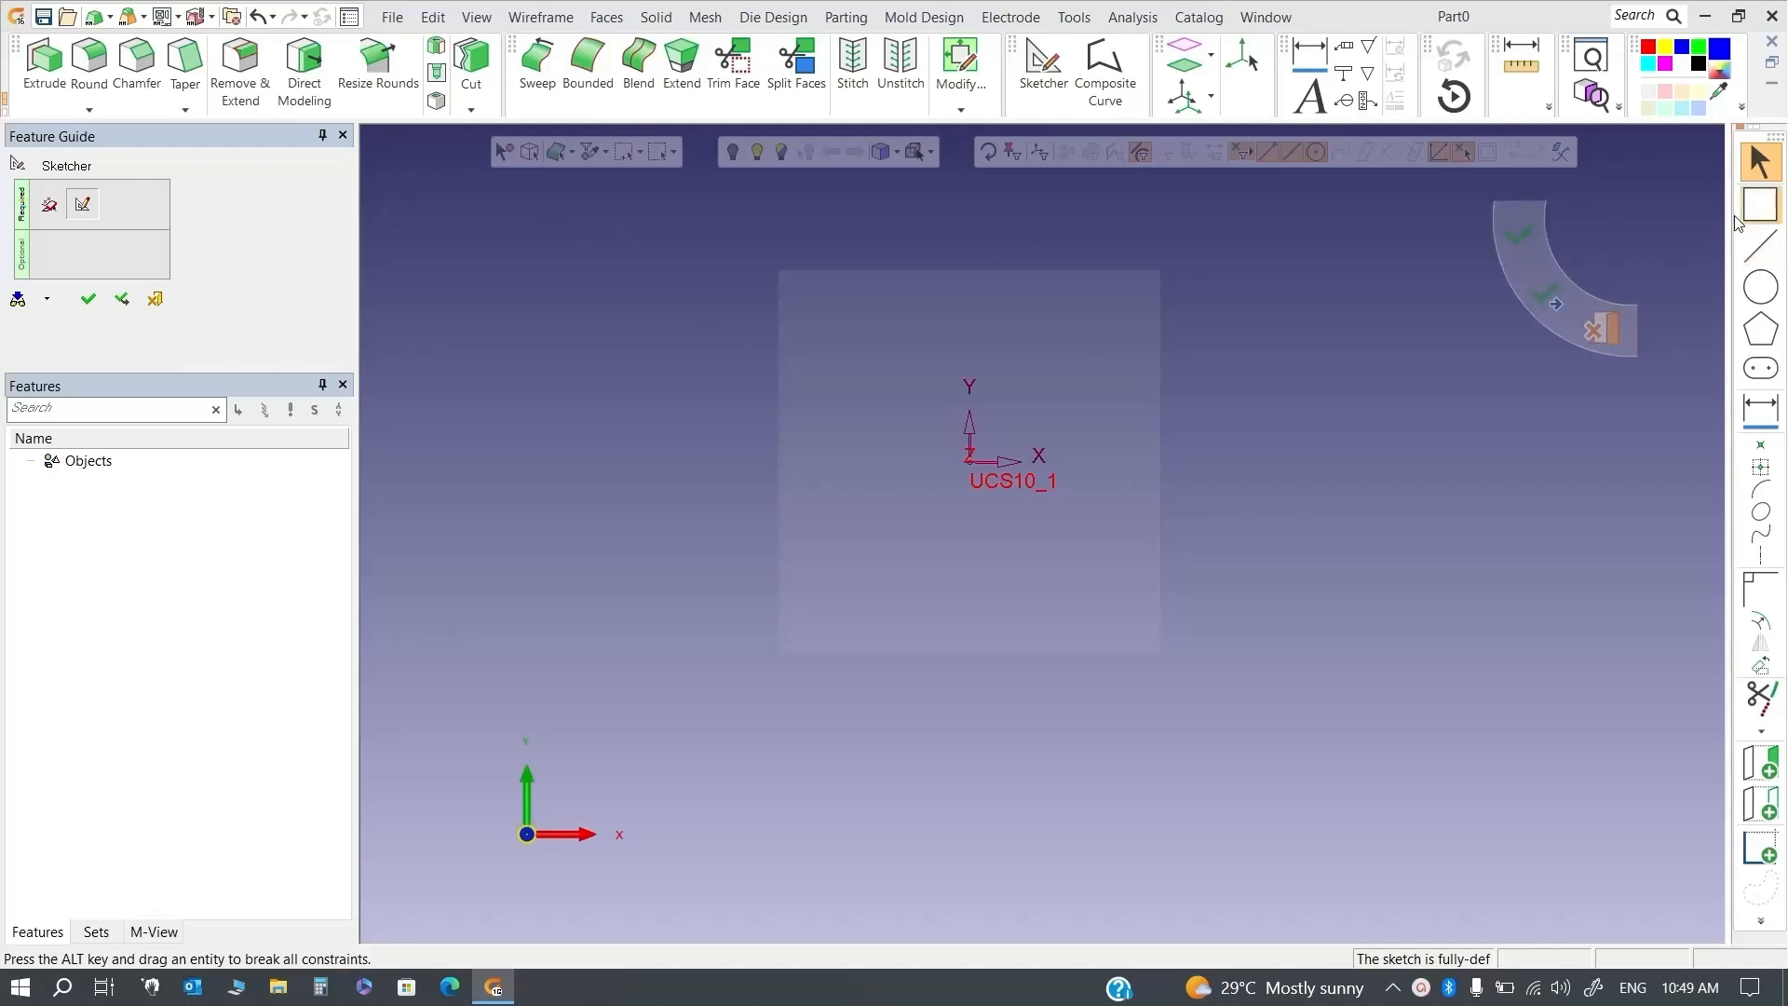
Draw a closed rectangle about 579 wide and 328 high around the origin from four horizontal and vertical lines
{"action": "left_click", "coordinate": [1770, 249]}
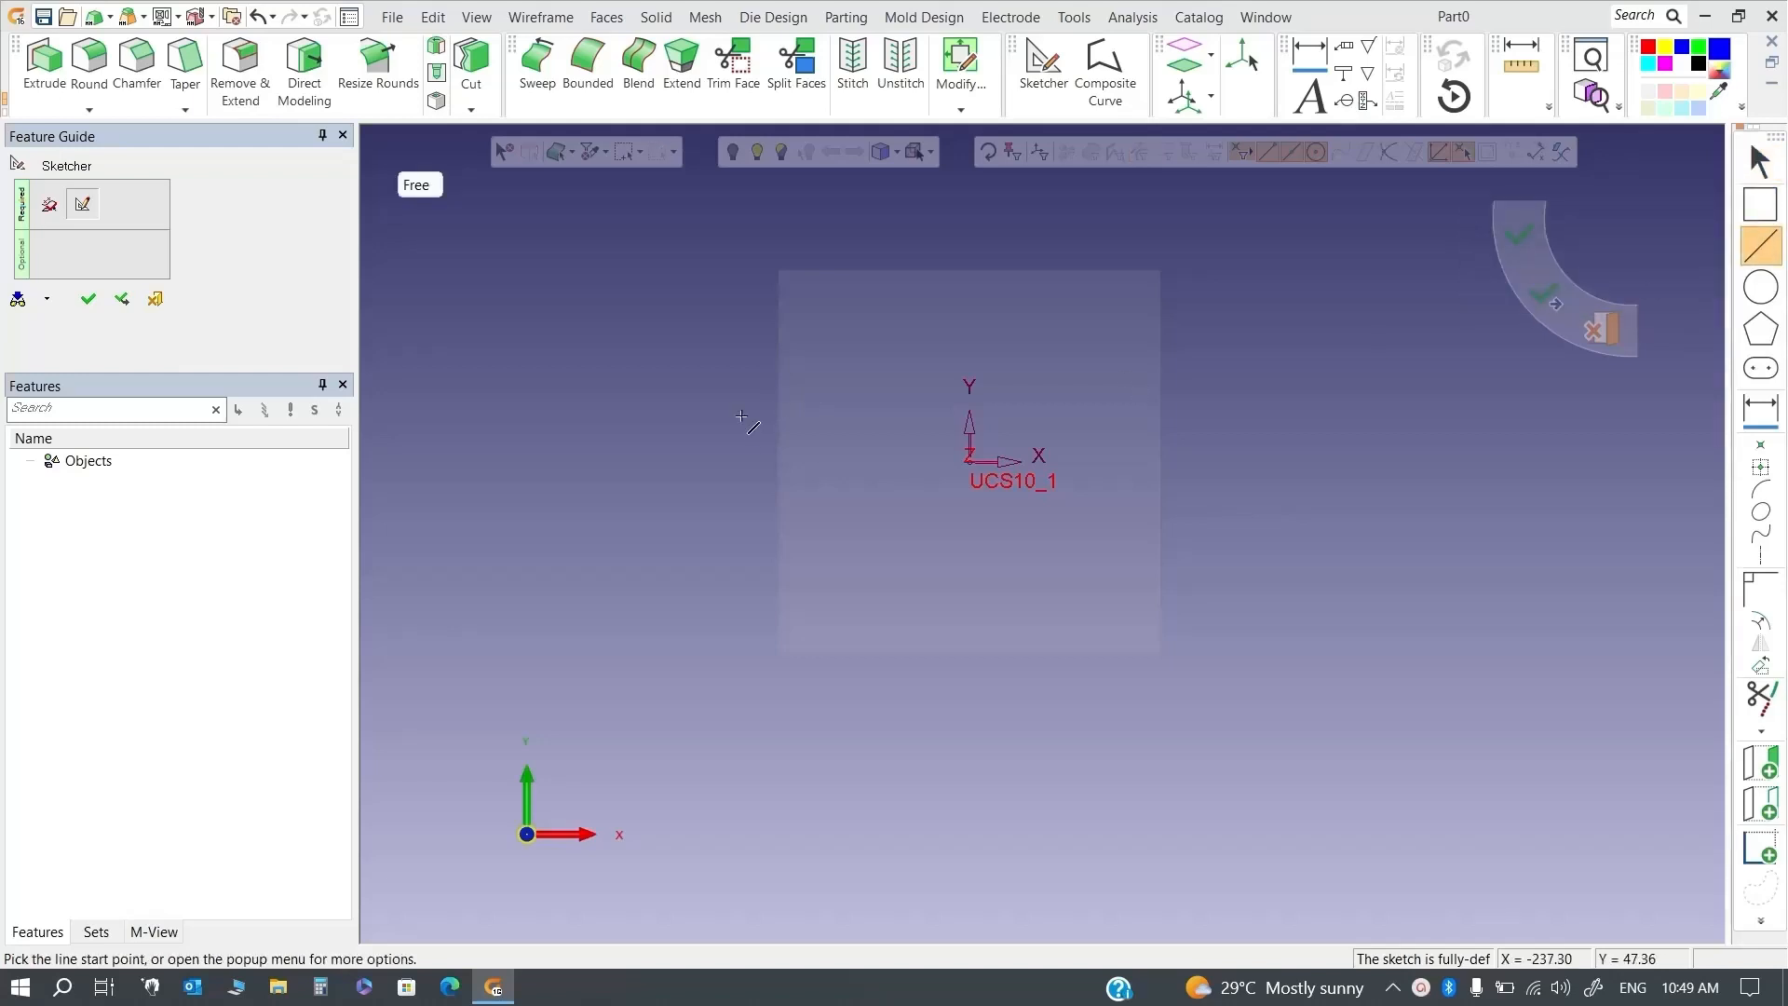
{"action": "left_click", "coordinate": [765, 337]}
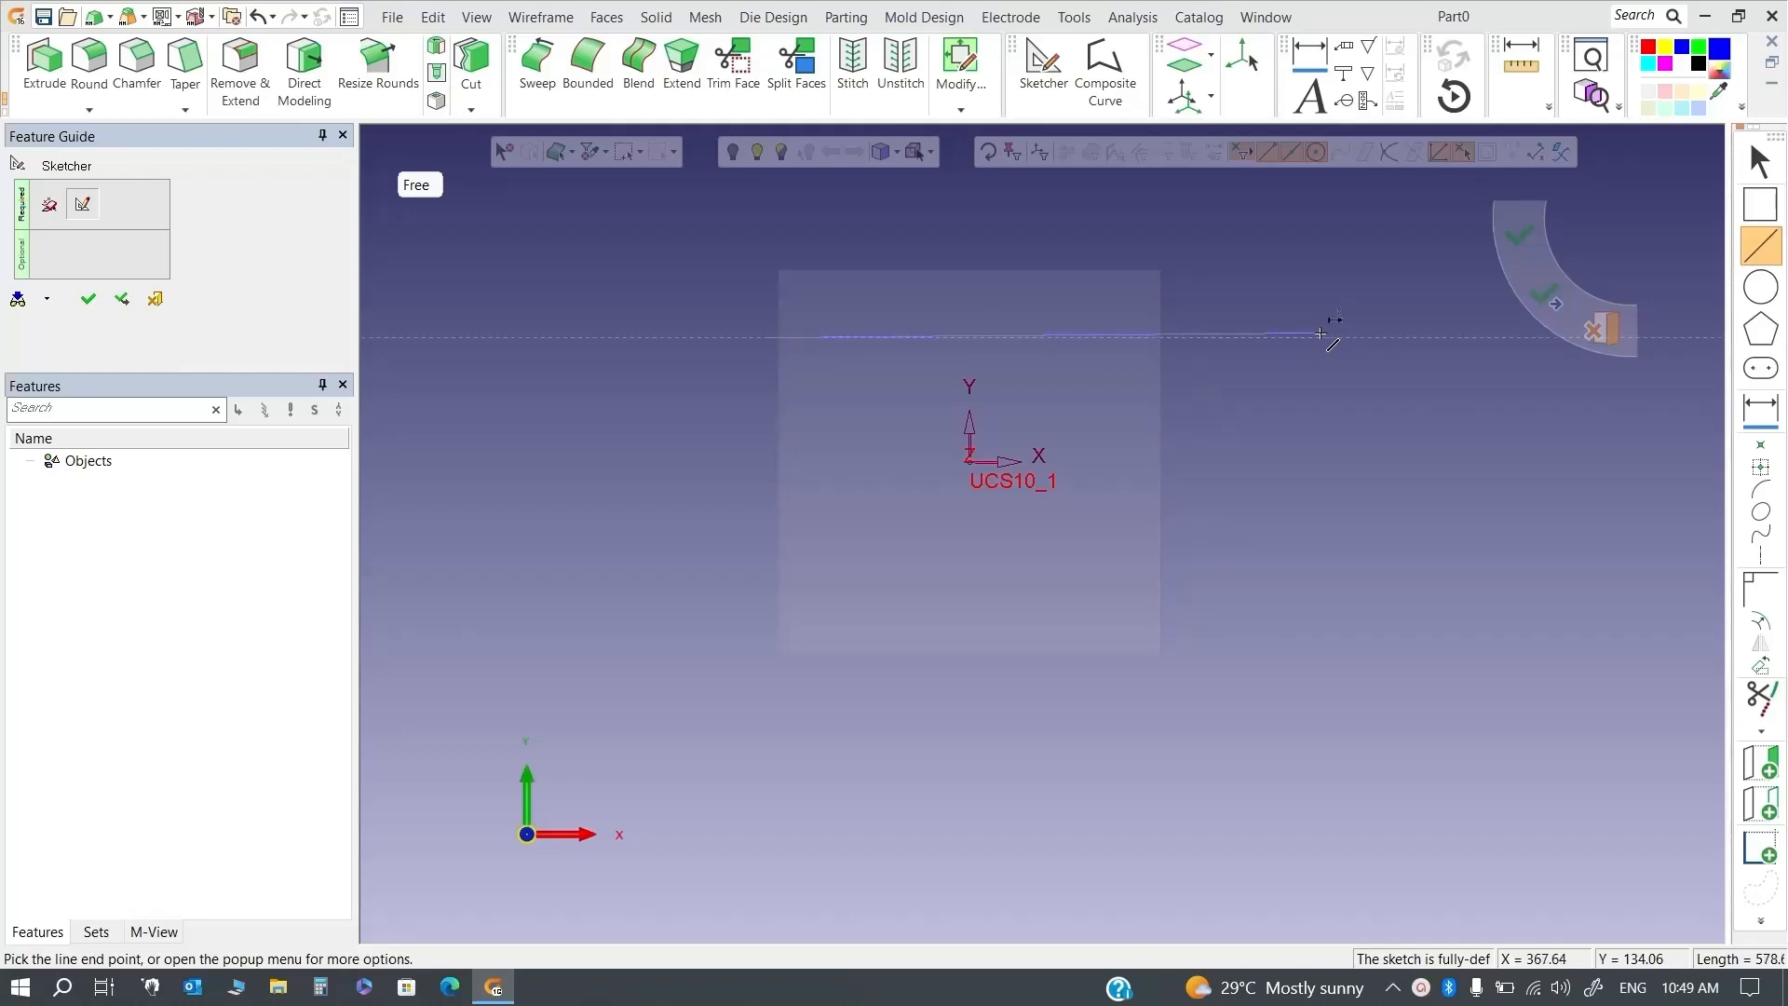
{"action": "left_click", "coordinate": [1321, 333]}
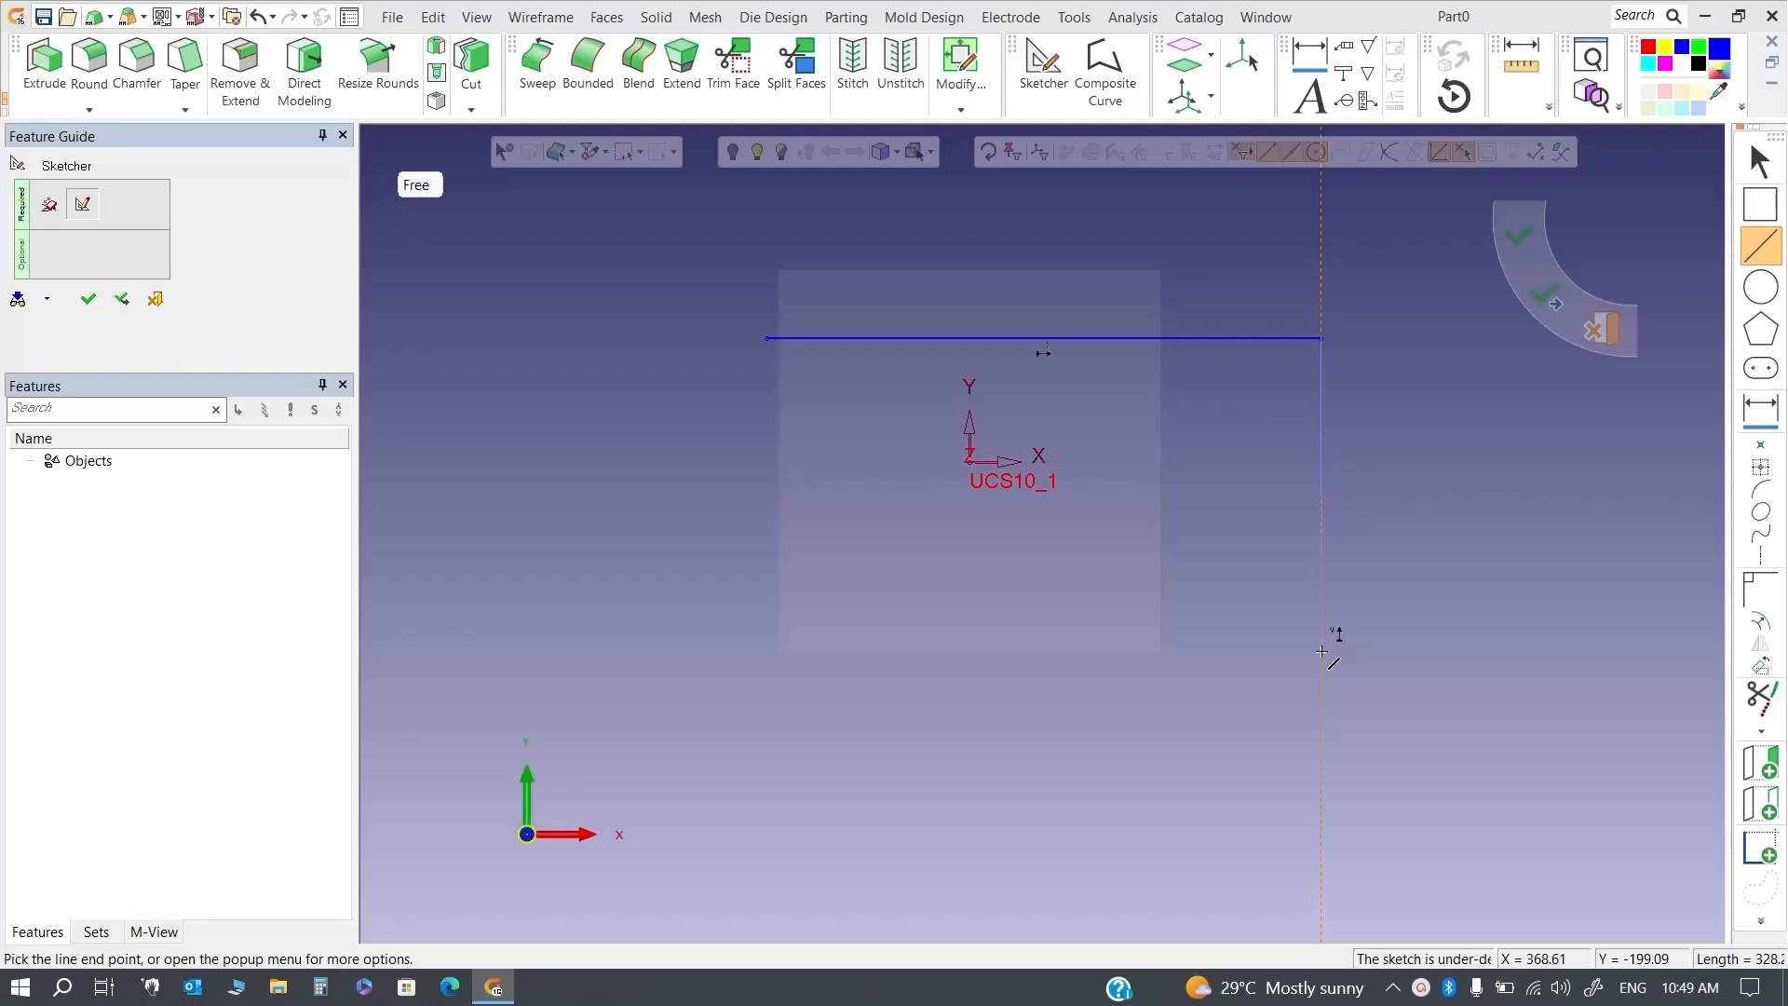
{"action": "left_click", "coordinate": [1322, 652]}
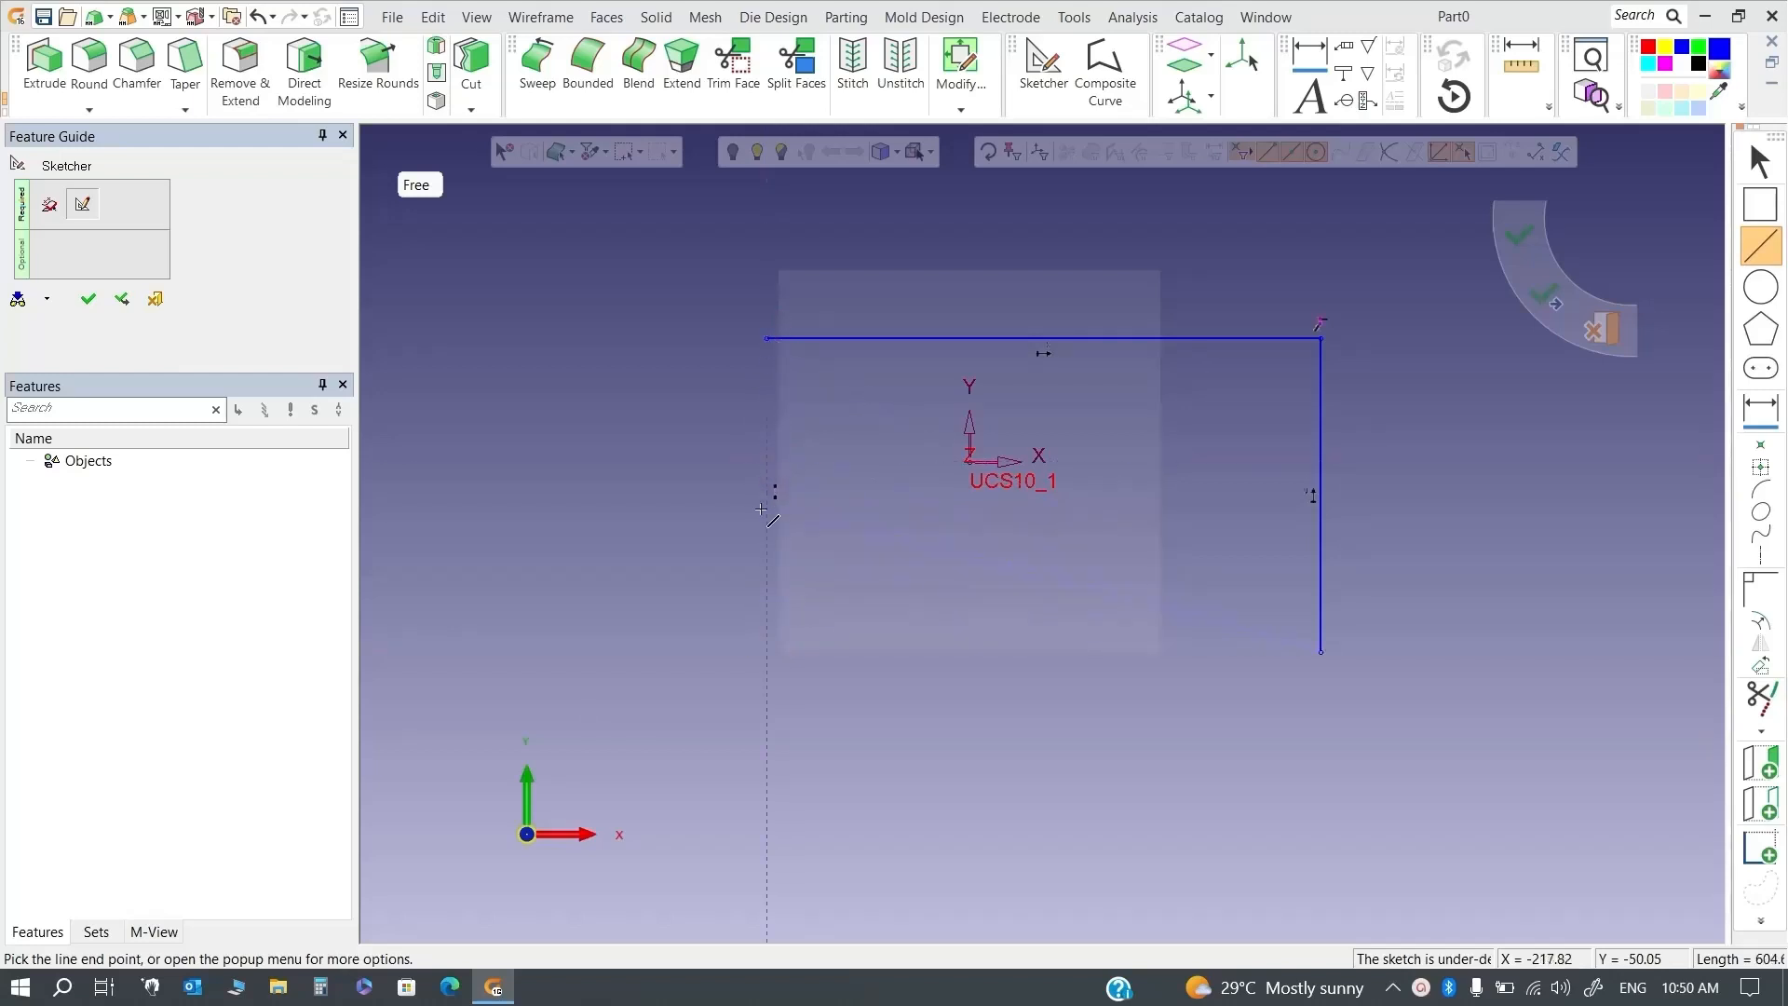
{"action": "left_click", "coordinate": [767, 651]}
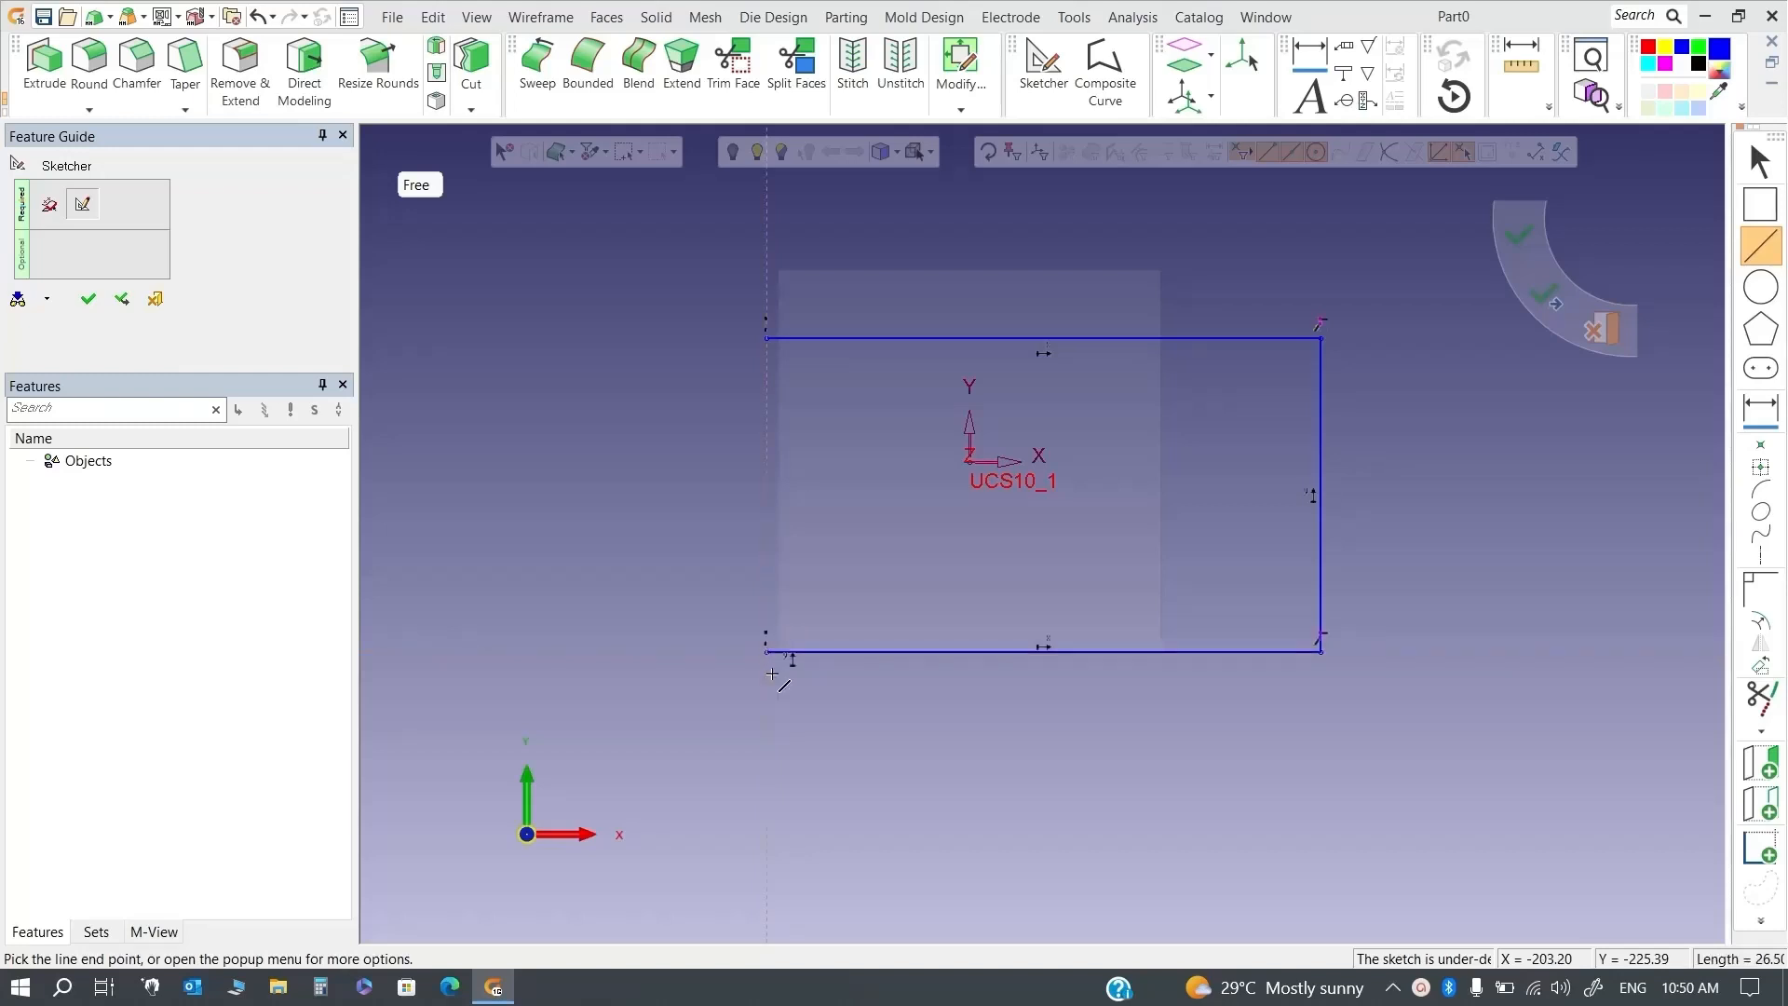
{"action": "left_click", "coordinate": [768, 339]}
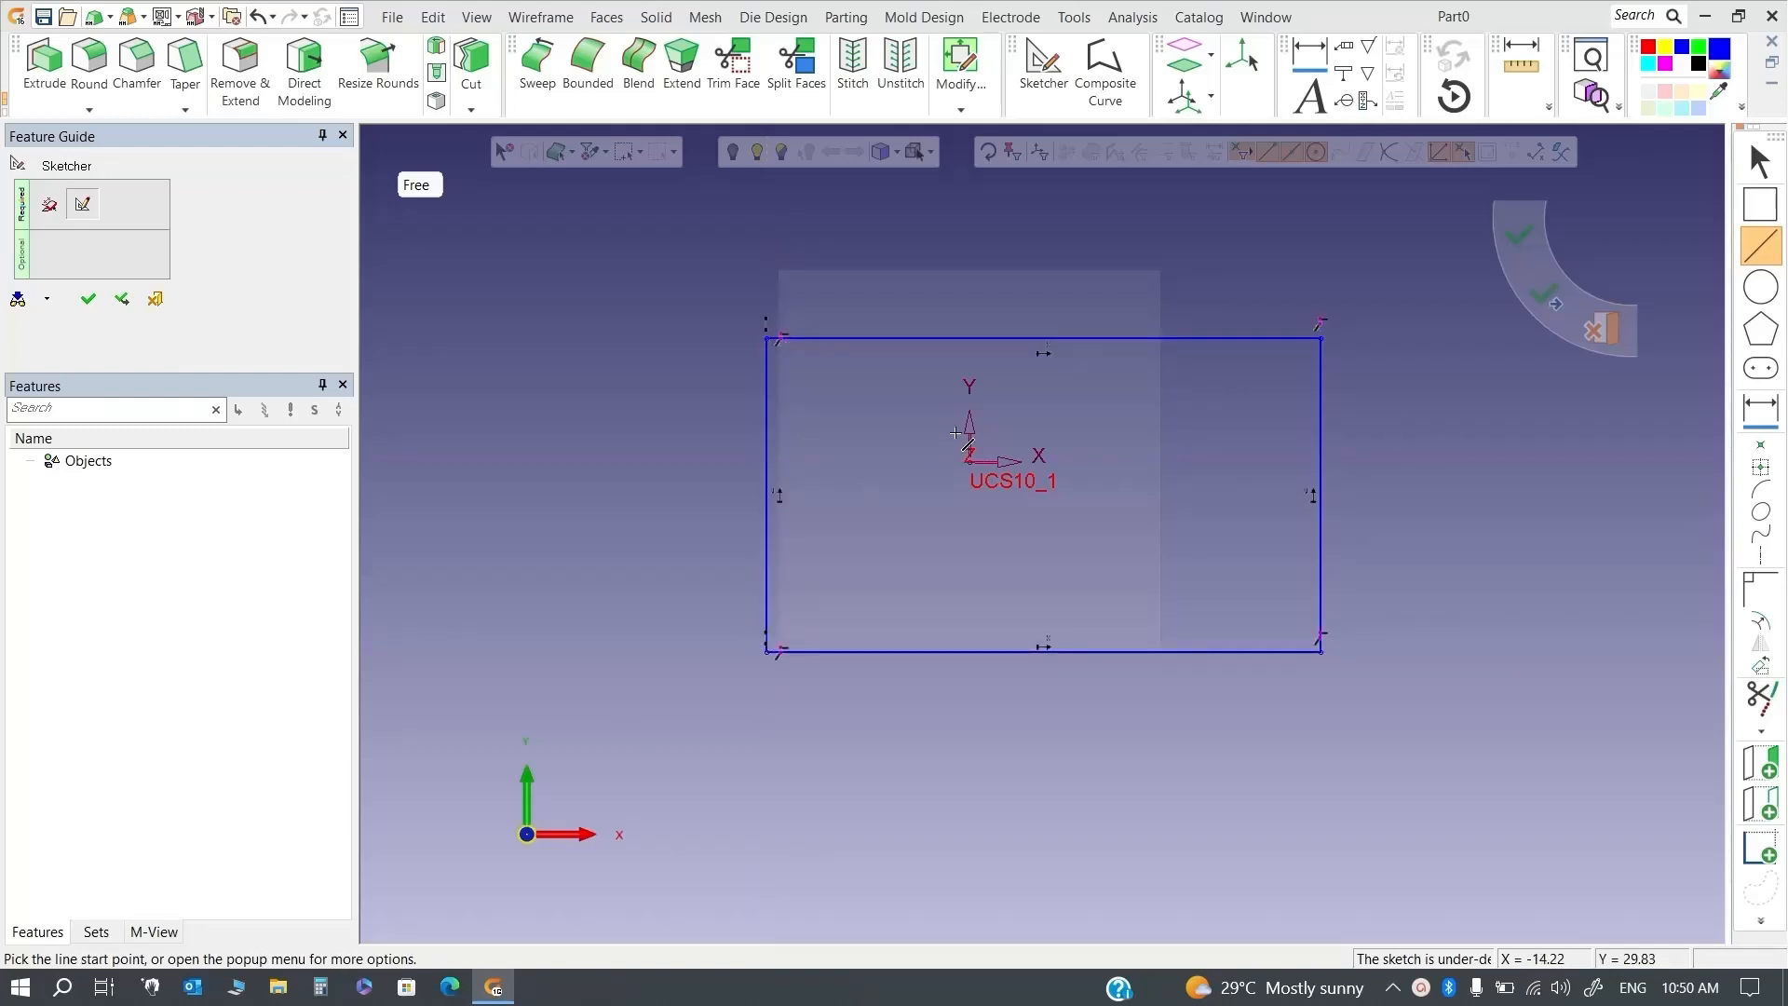
{"action": "key", "text": "Escape"}
Set the Line command to create dimensioned lines with a length of 150
{"action": "scroll", "coordinate": [1128, 574], "scroll_direction": "down", "scroll_amount": 1}
{"action": "scroll", "coordinate": [1186, 563], "scroll_direction": "up", "scroll_amount": 1}
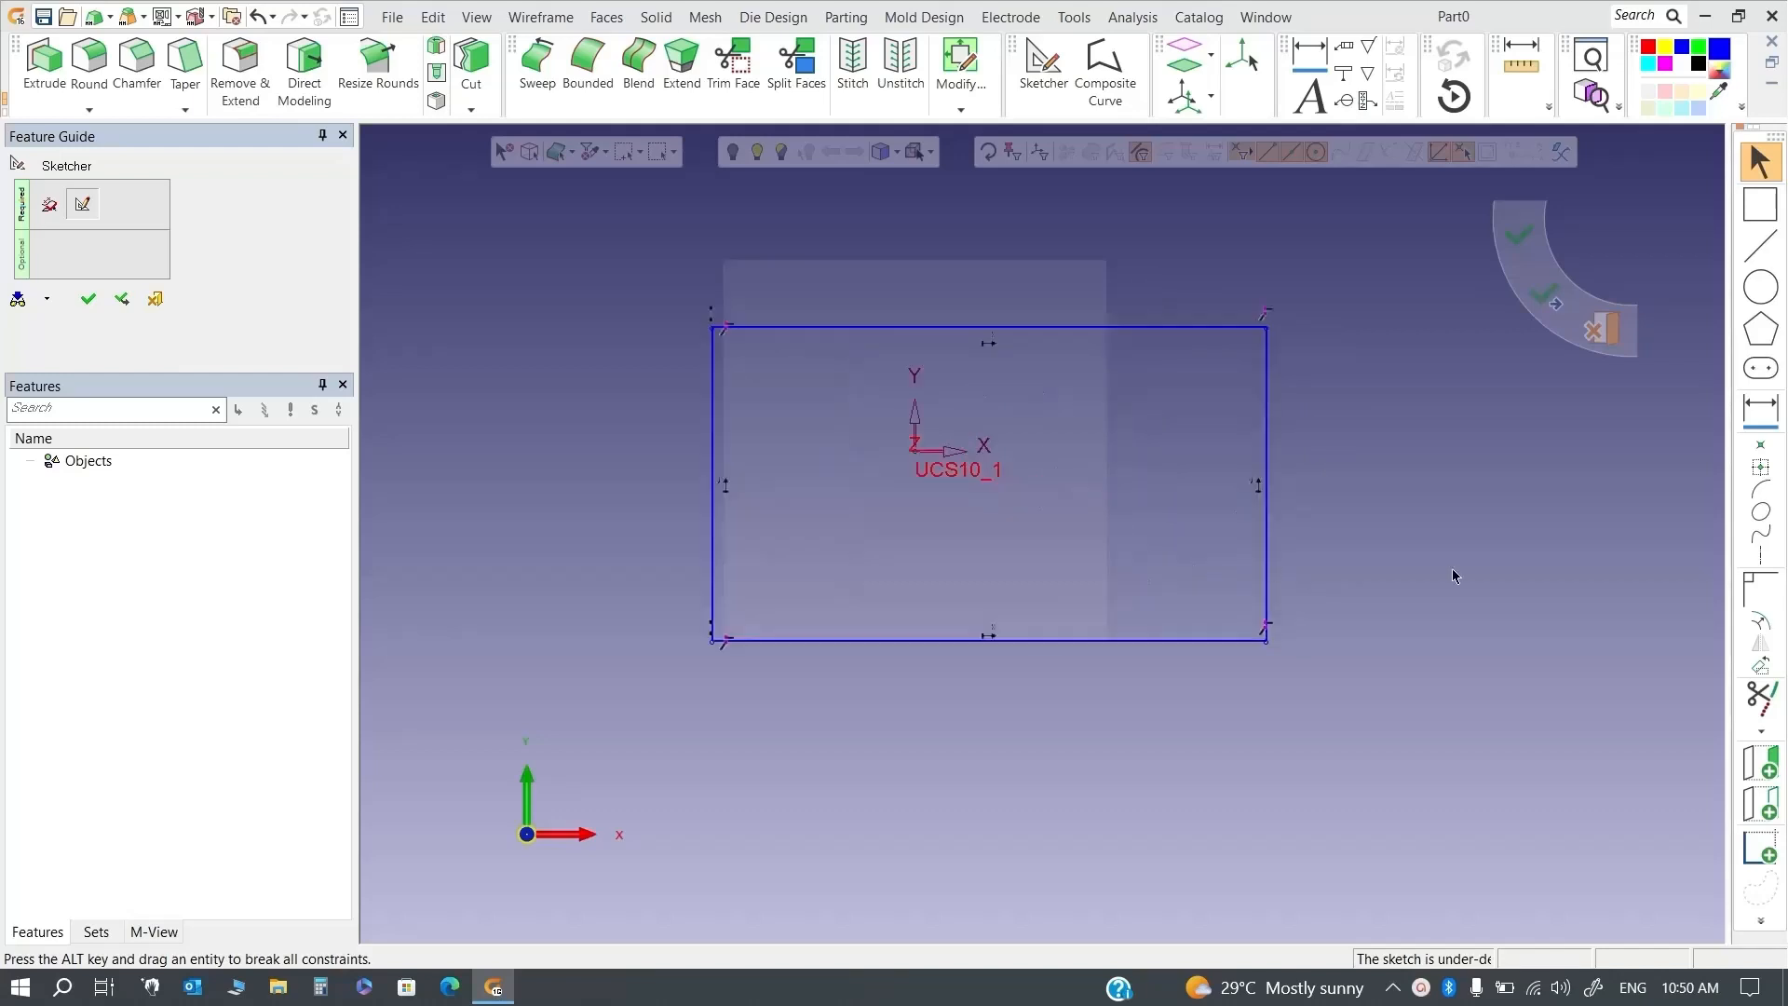
{"action": "scroll", "coordinate": [1314, 568], "scroll_direction": "down", "scroll_amount": 1}
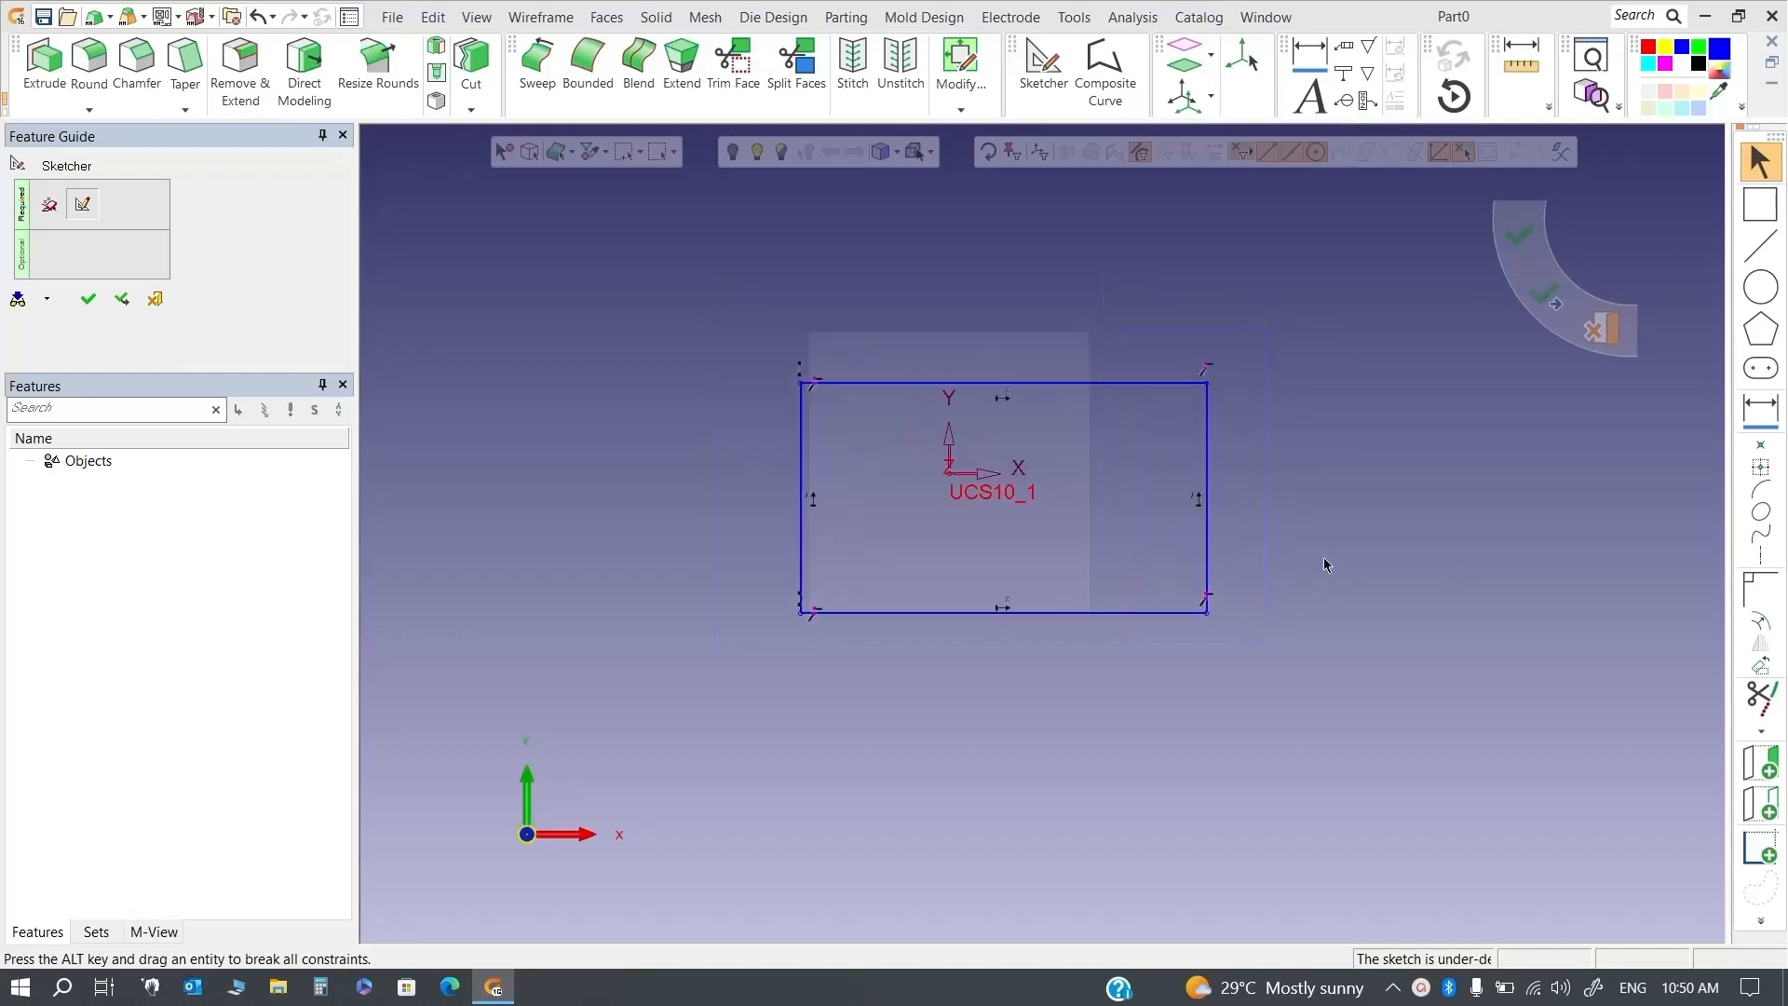
{"action": "left_click", "coordinate": [1766, 247]}
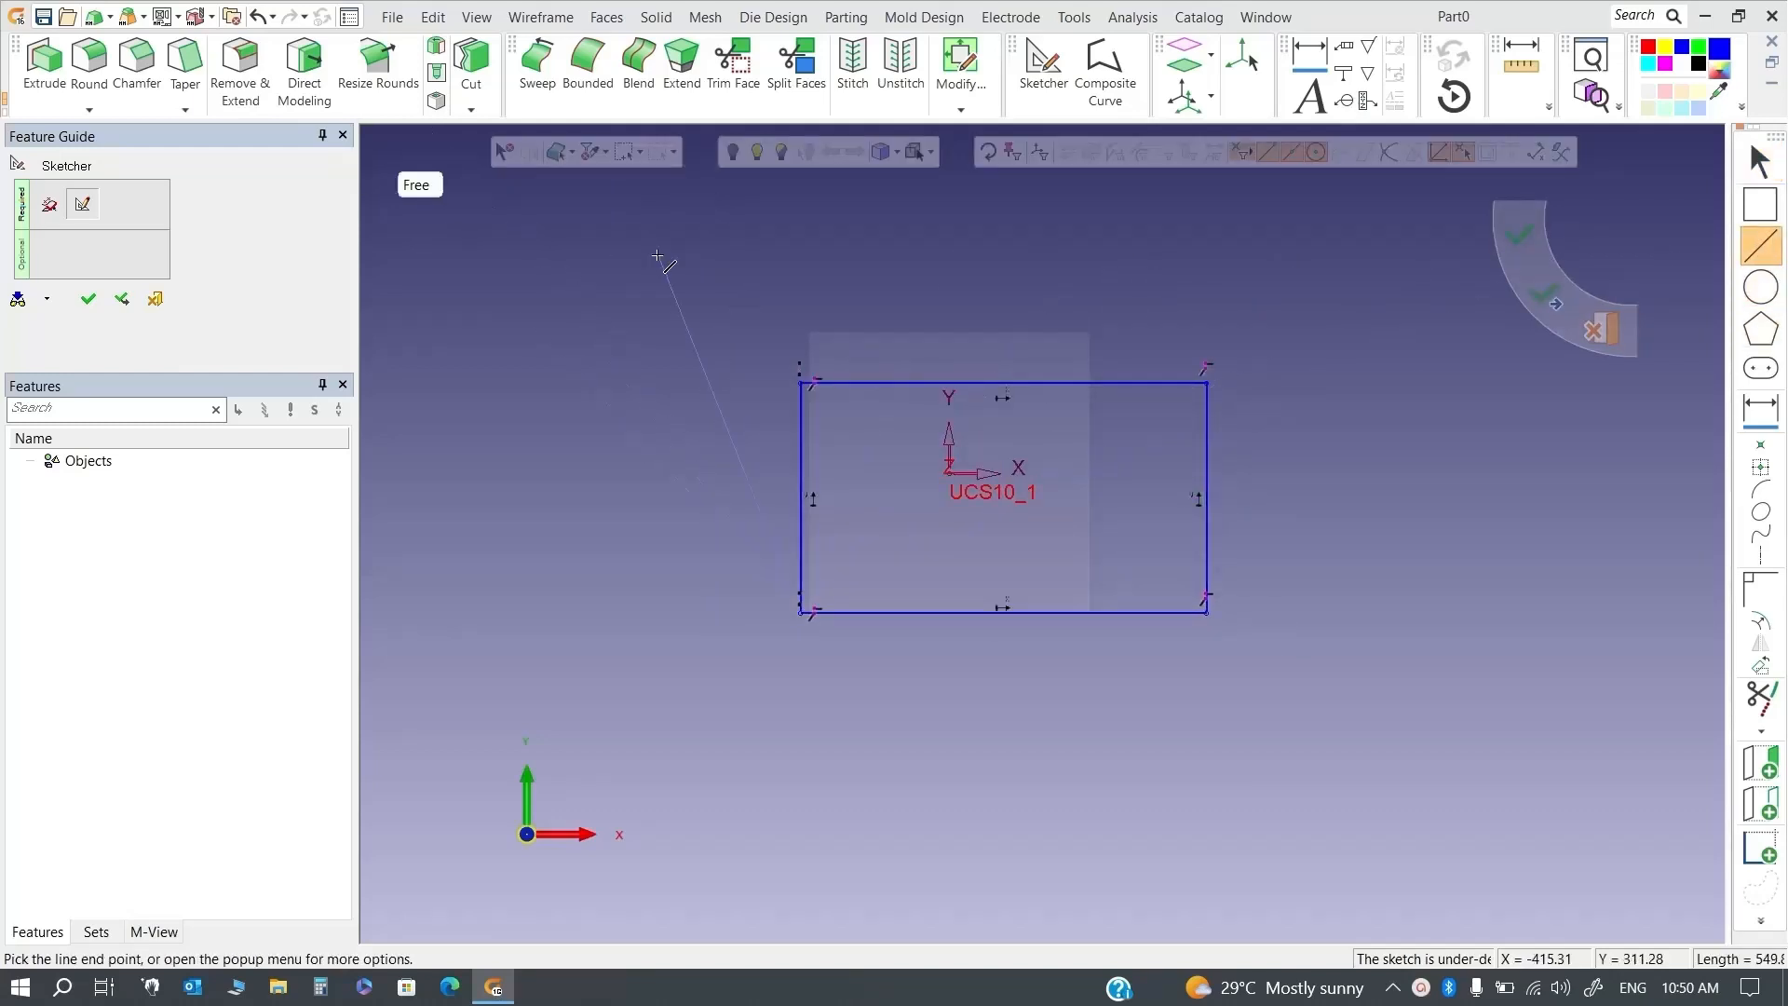
{"action": "key", "text": "Escape"}
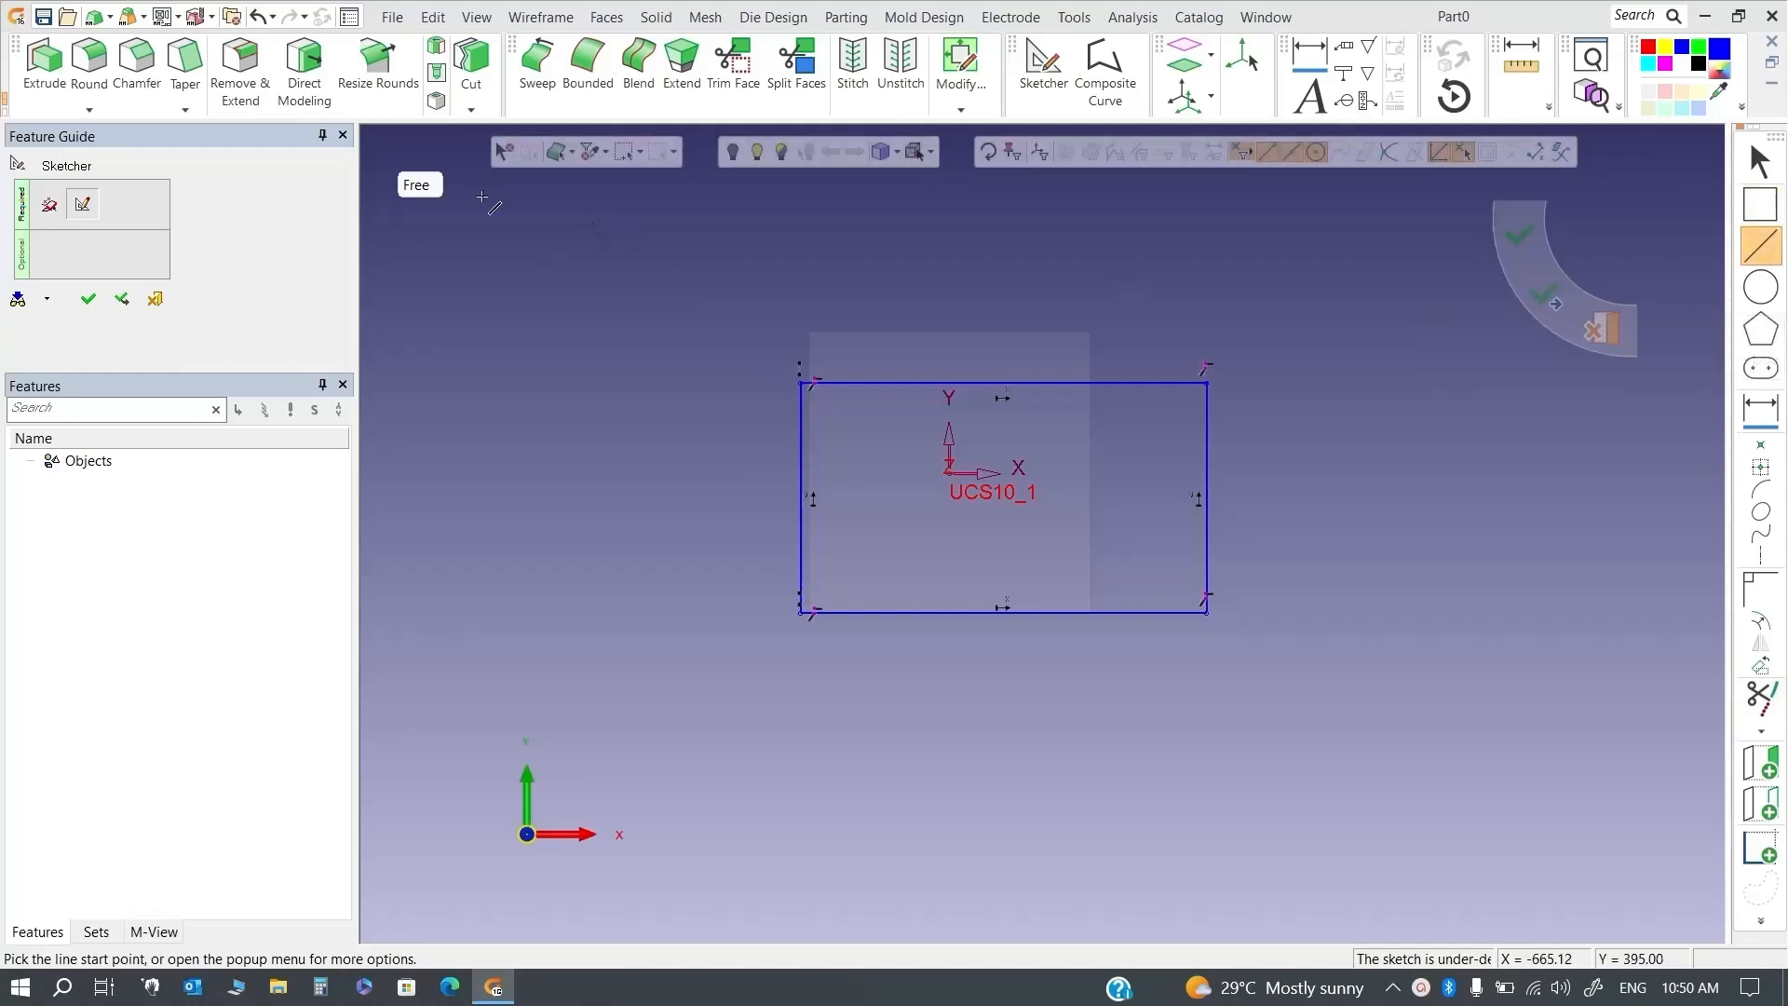
{"action": "left_click", "coordinate": [416, 186]}
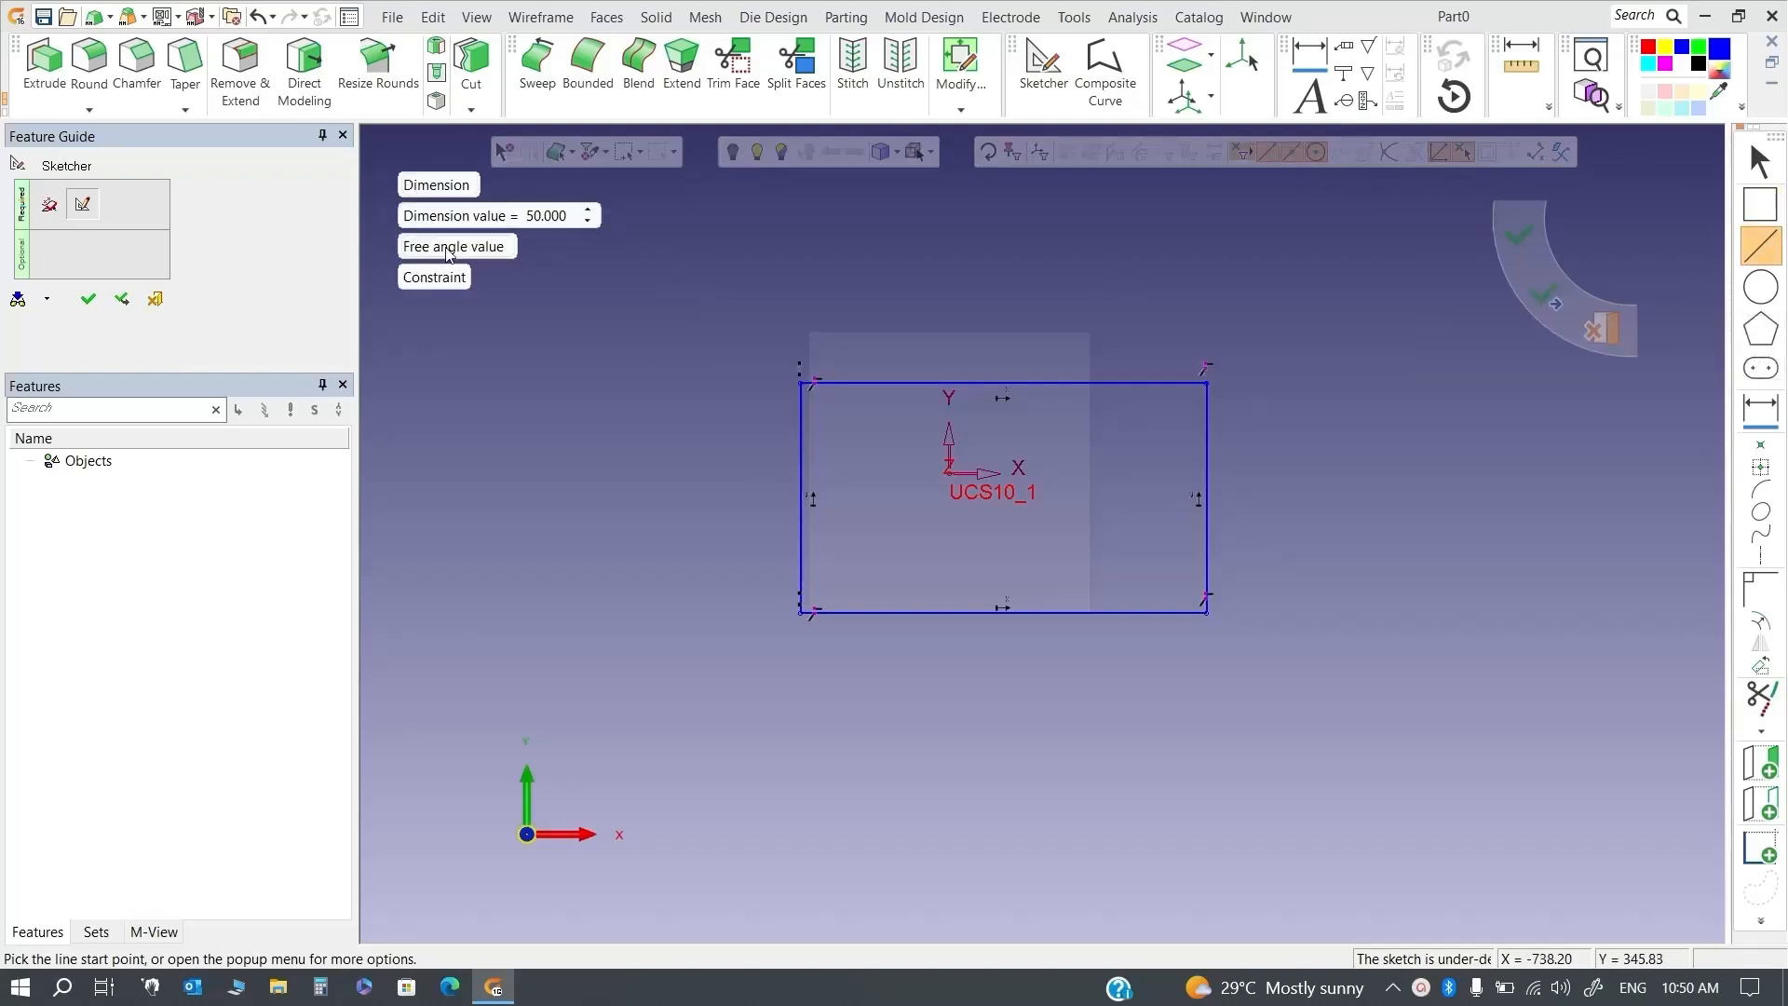
{"action": "left_click", "coordinate": [557, 221]}
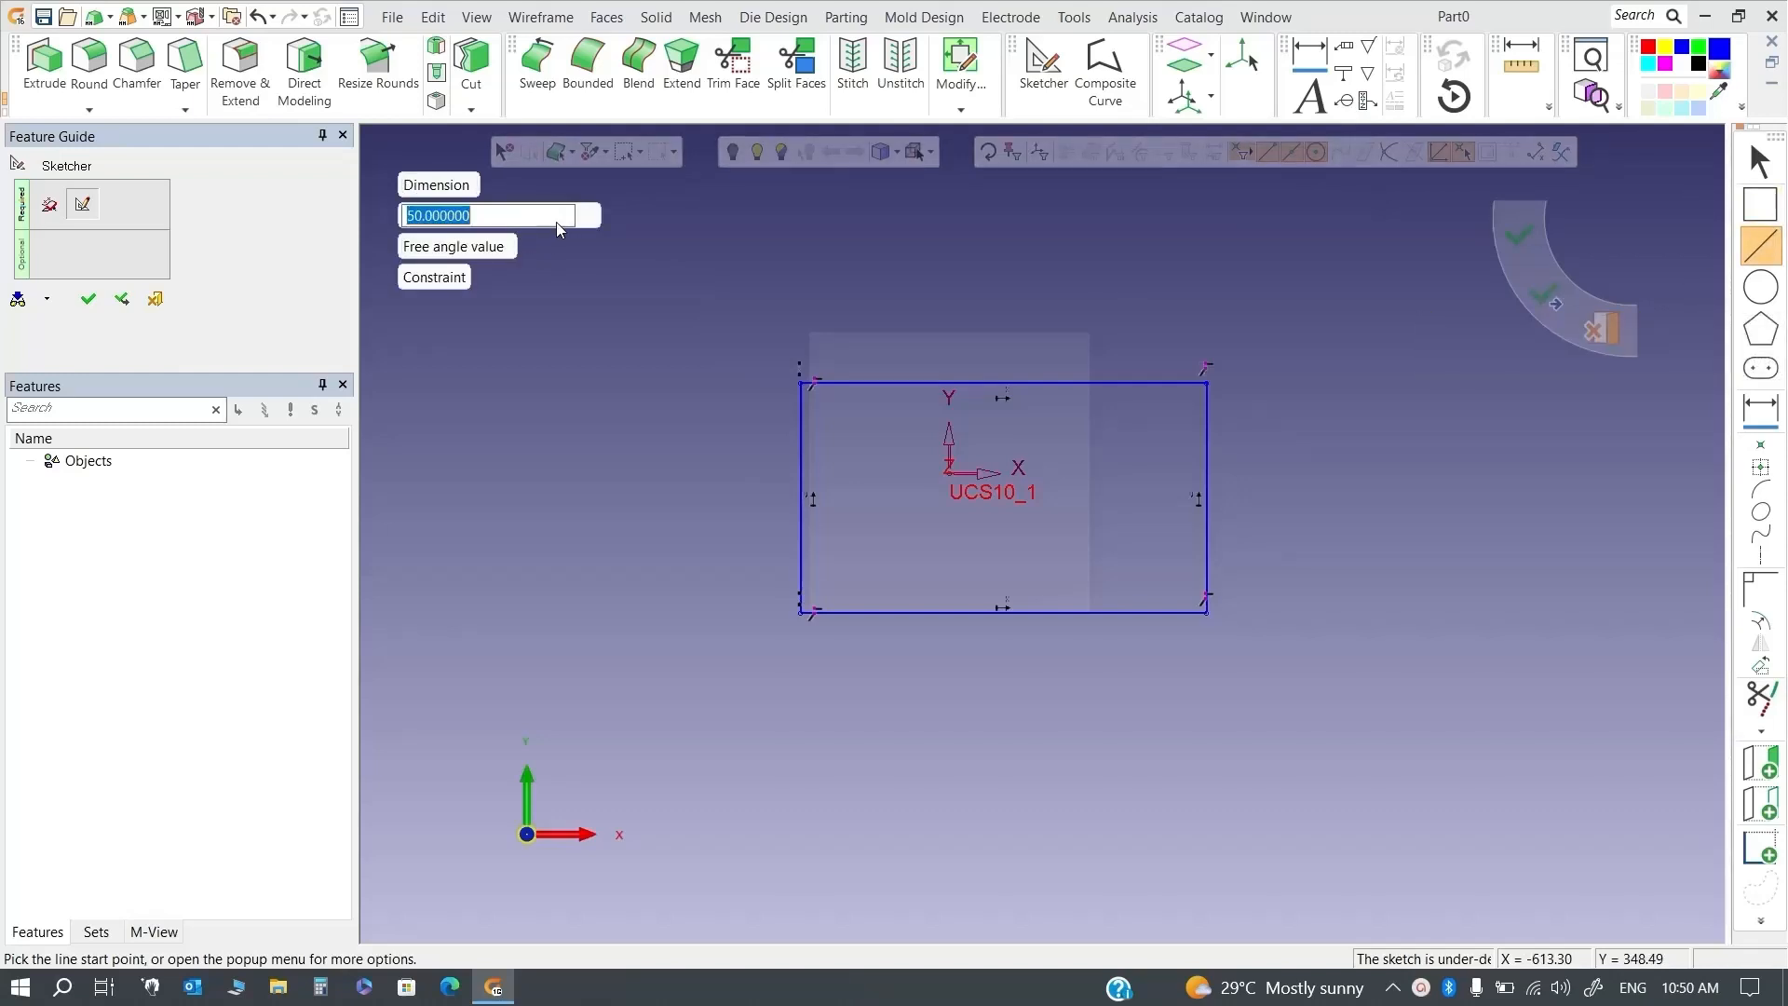
{"action": "type", "text": "150"}
{"action": "key", "text": "Return"}
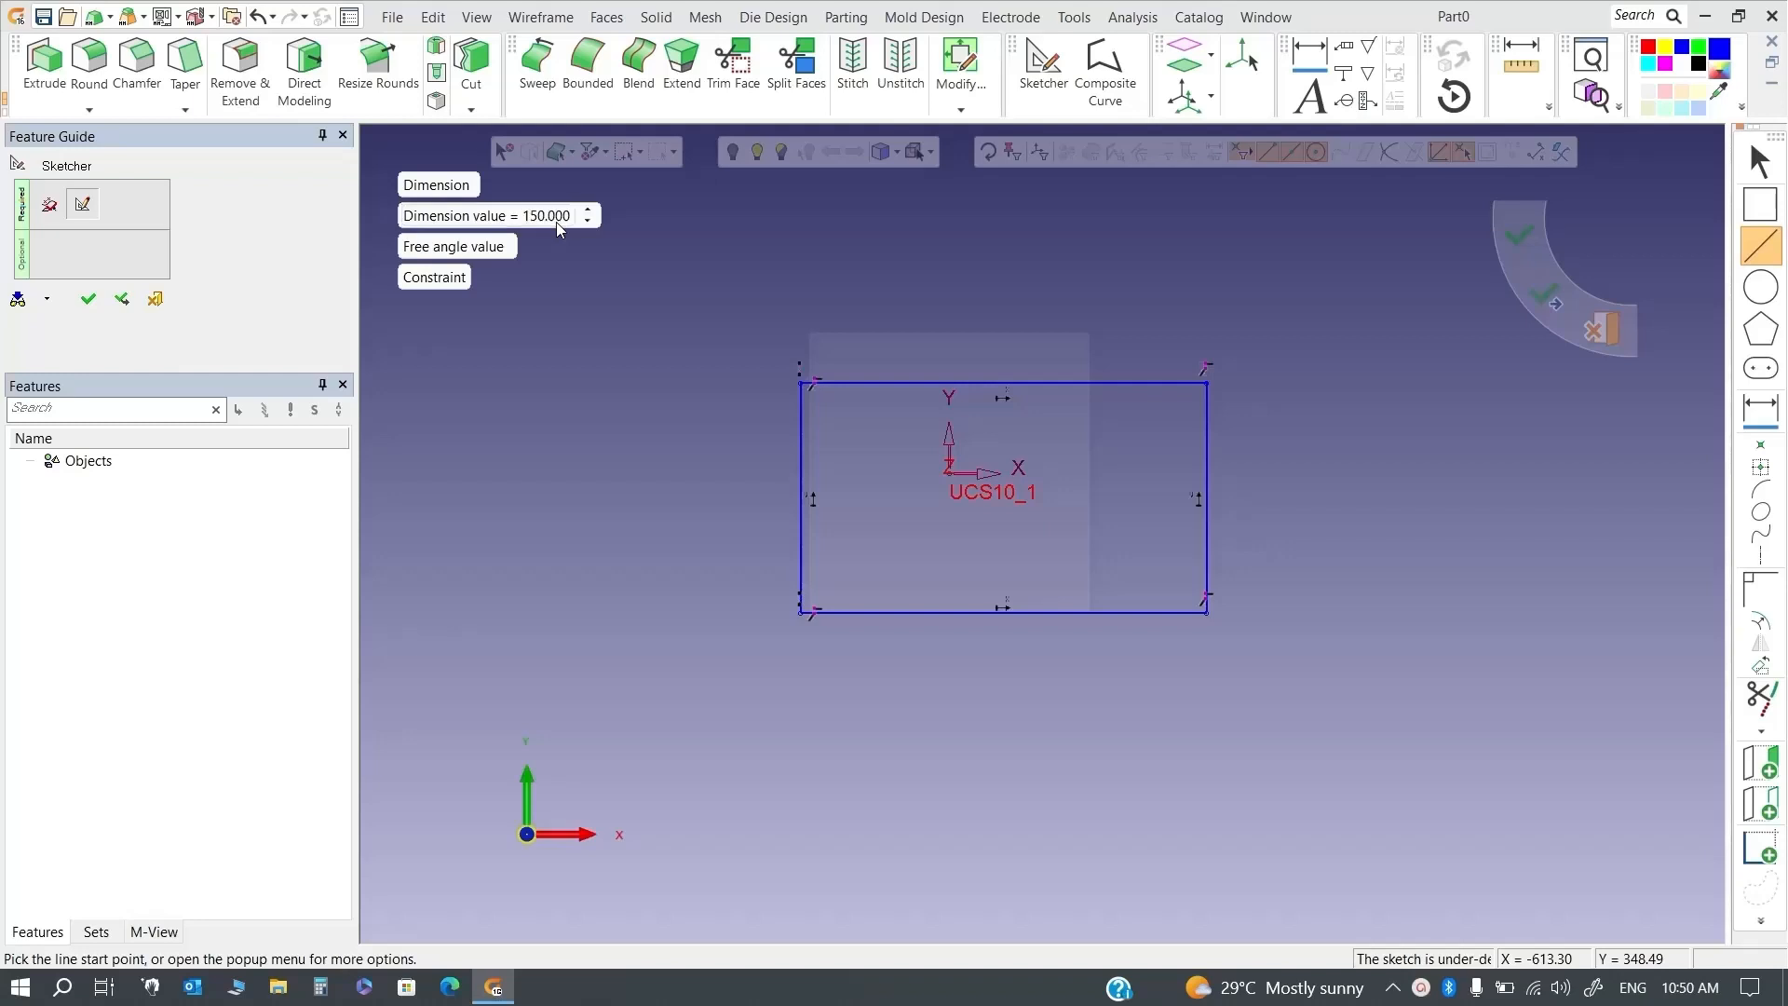
{"action": "scroll", "coordinate": [1047, 533], "scroll_direction": "down", "scroll_amount": 3}
{"action": "scroll", "coordinate": [1102, 500], "scroll_direction": "up", "scroll_amount": 3}
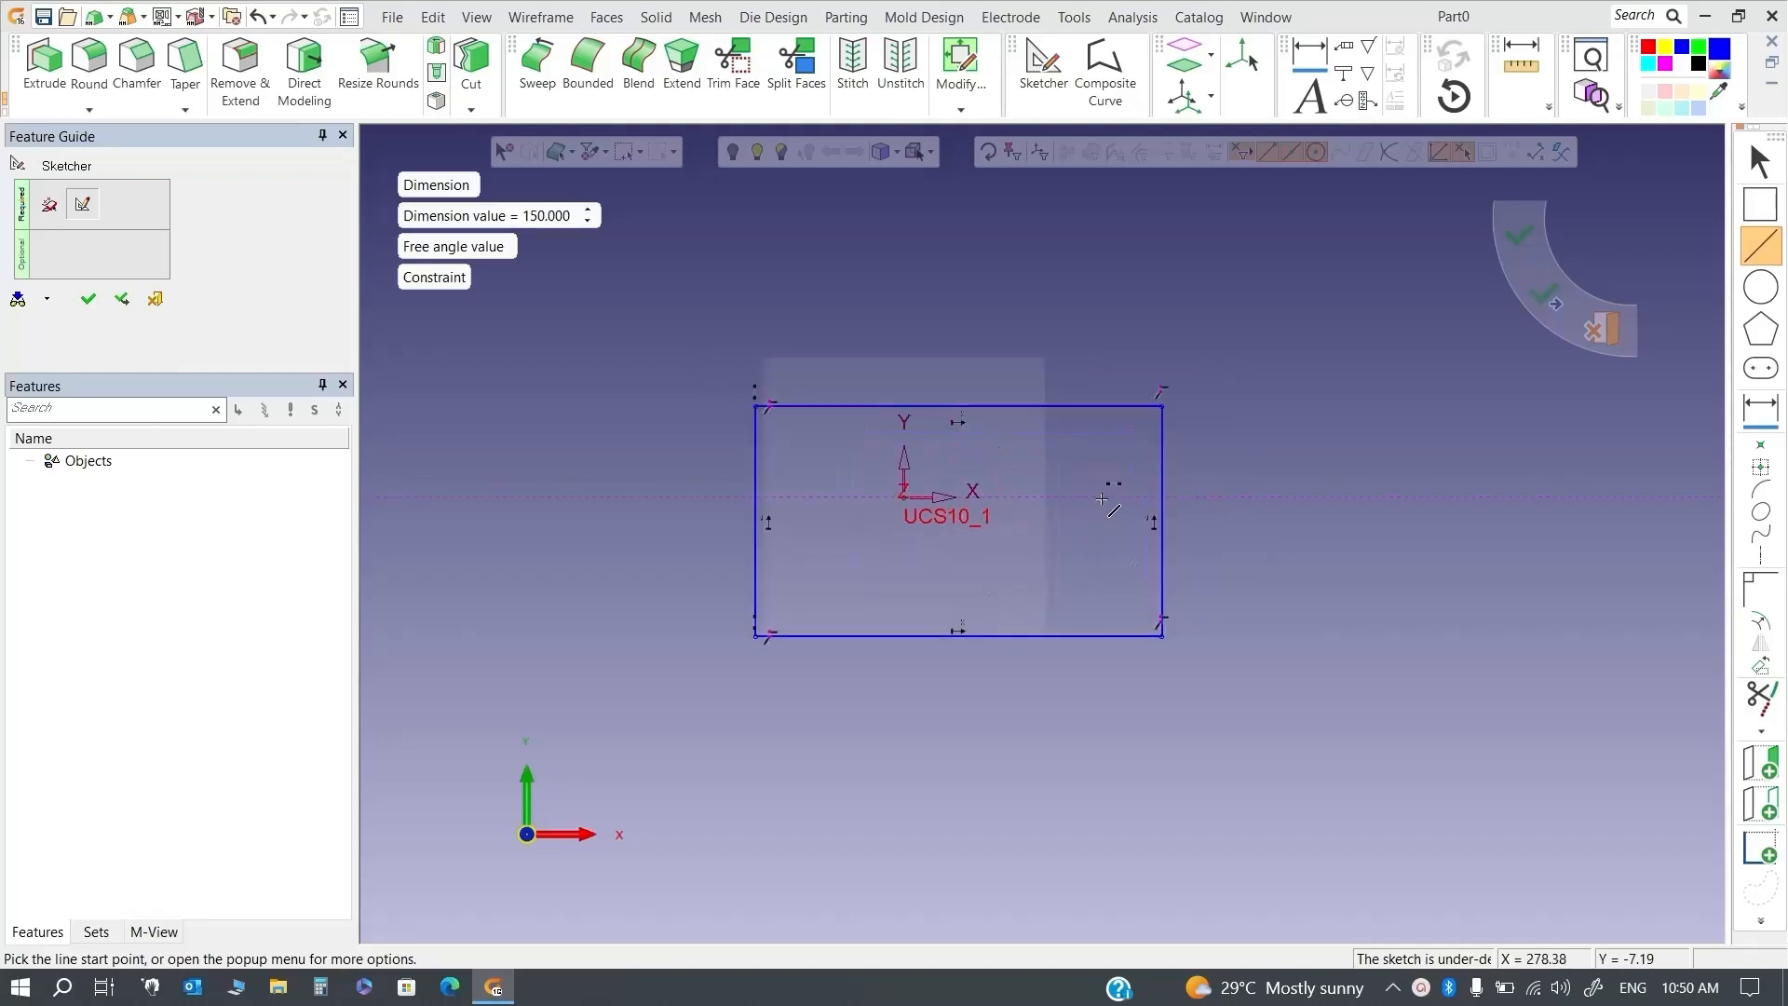
Set the line angle to 60 degrees and place the 150-long line just outside the rectangle's upper right corner
{"action": "left_click", "coordinate": [1163, 407]}
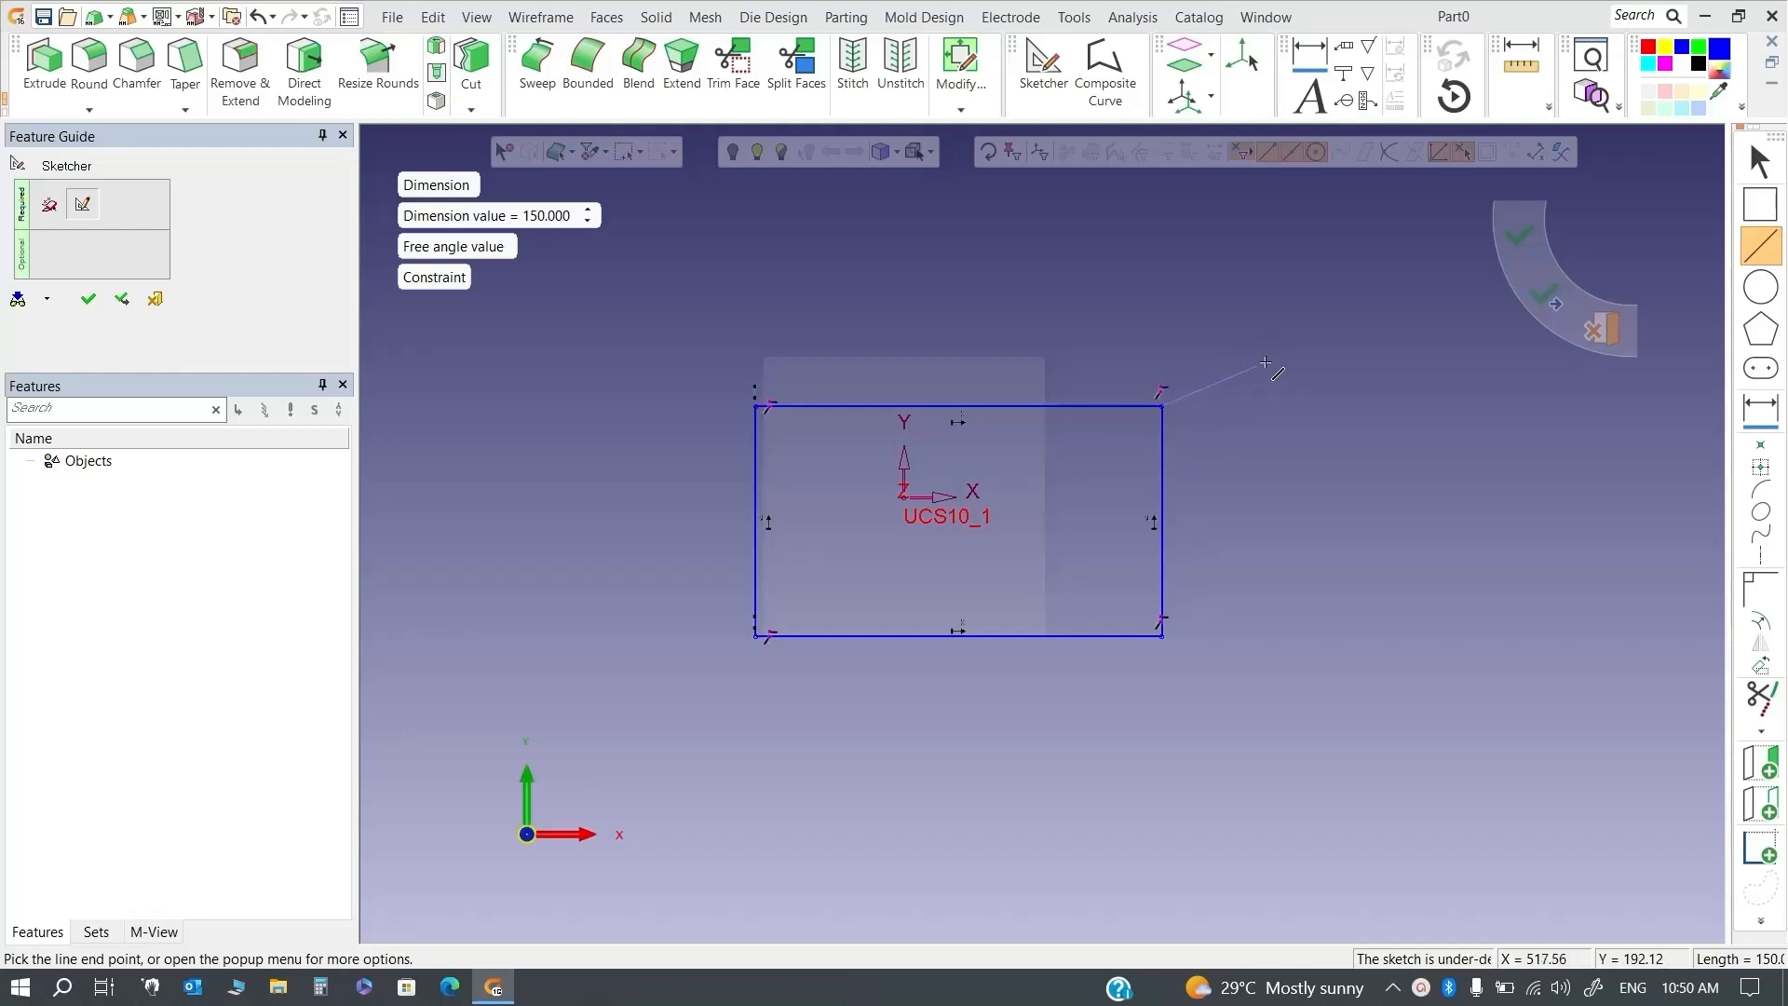
{"action": "left_click", "coordinate": [471, 246]}
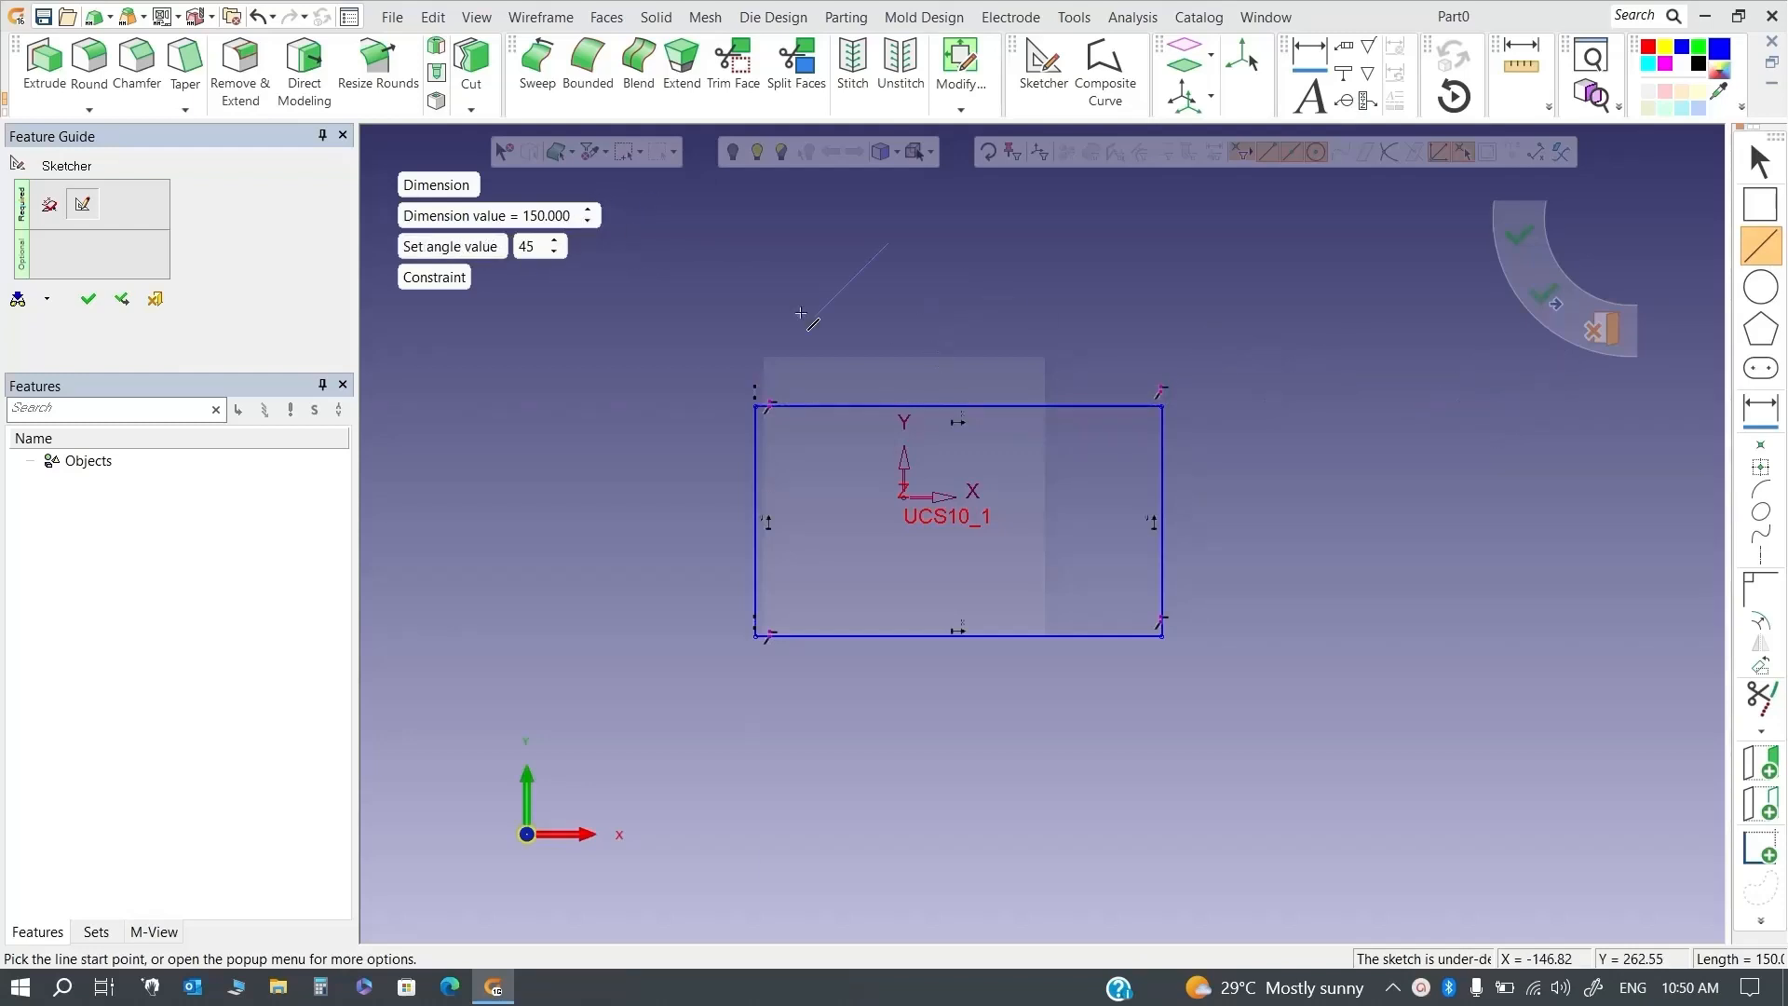
{"action": "left_click", "coordinate": [535, 248]}
{"action": "type", "text": "60"}
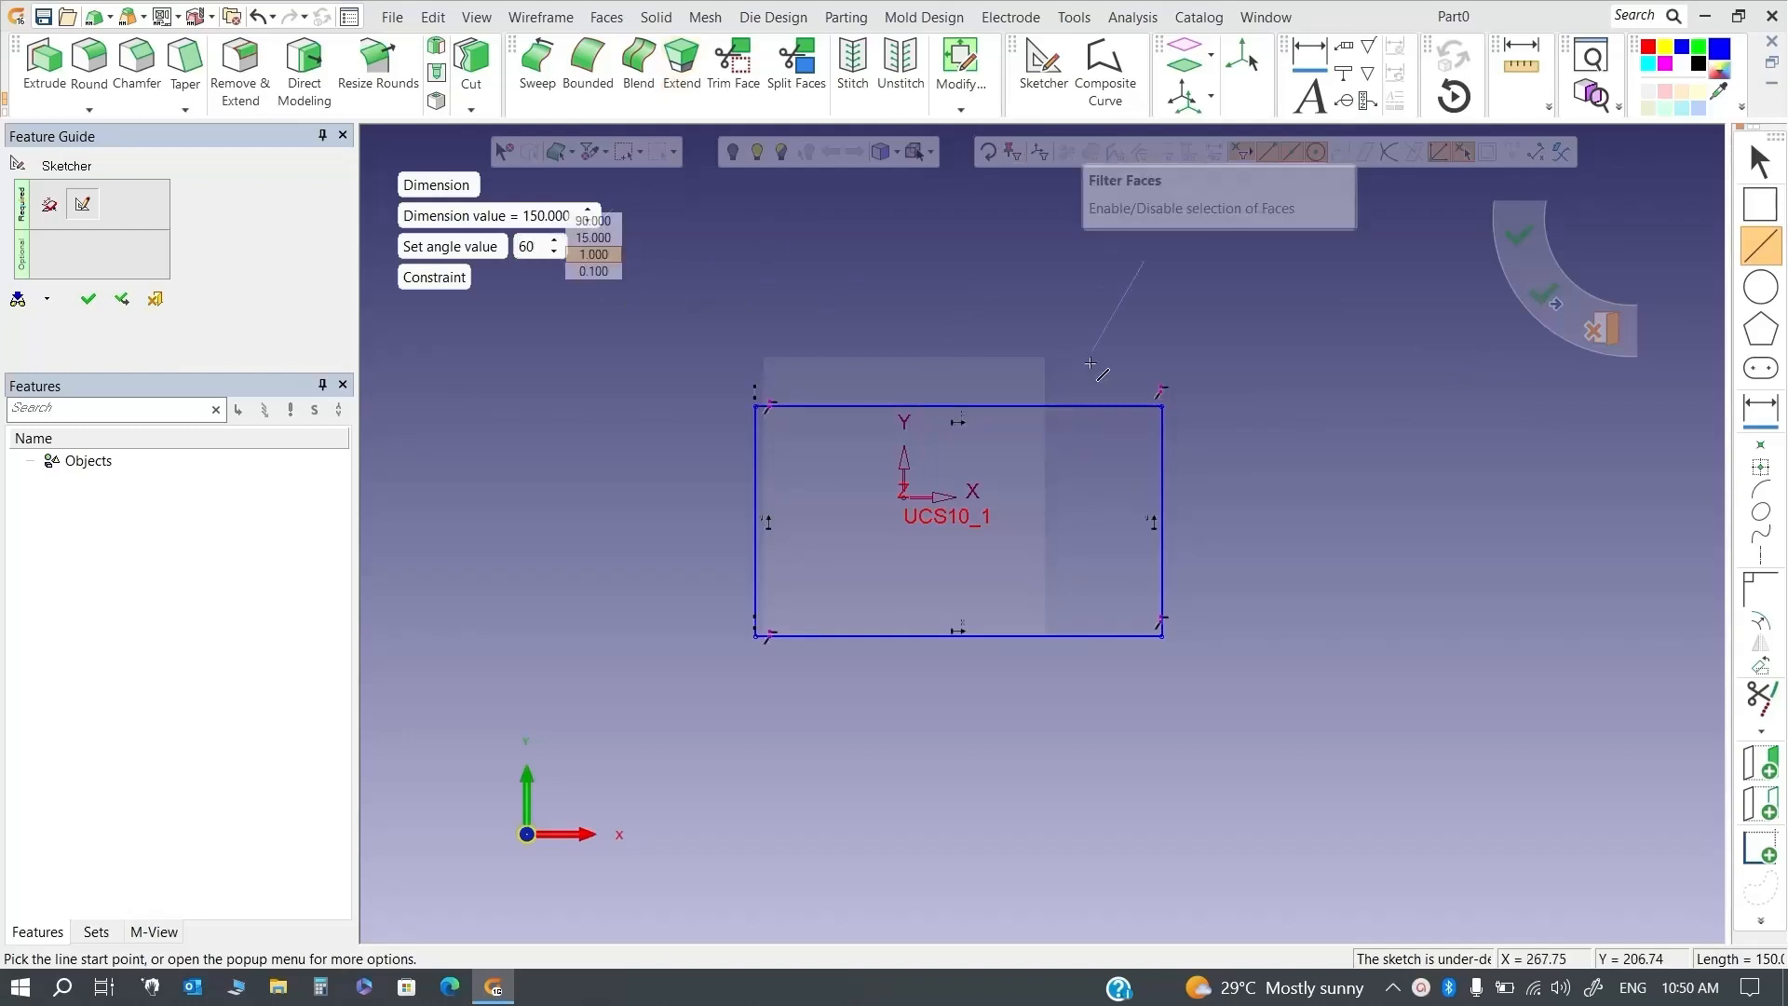
{"action": "left_click", "coordinate": [1200, 391]}
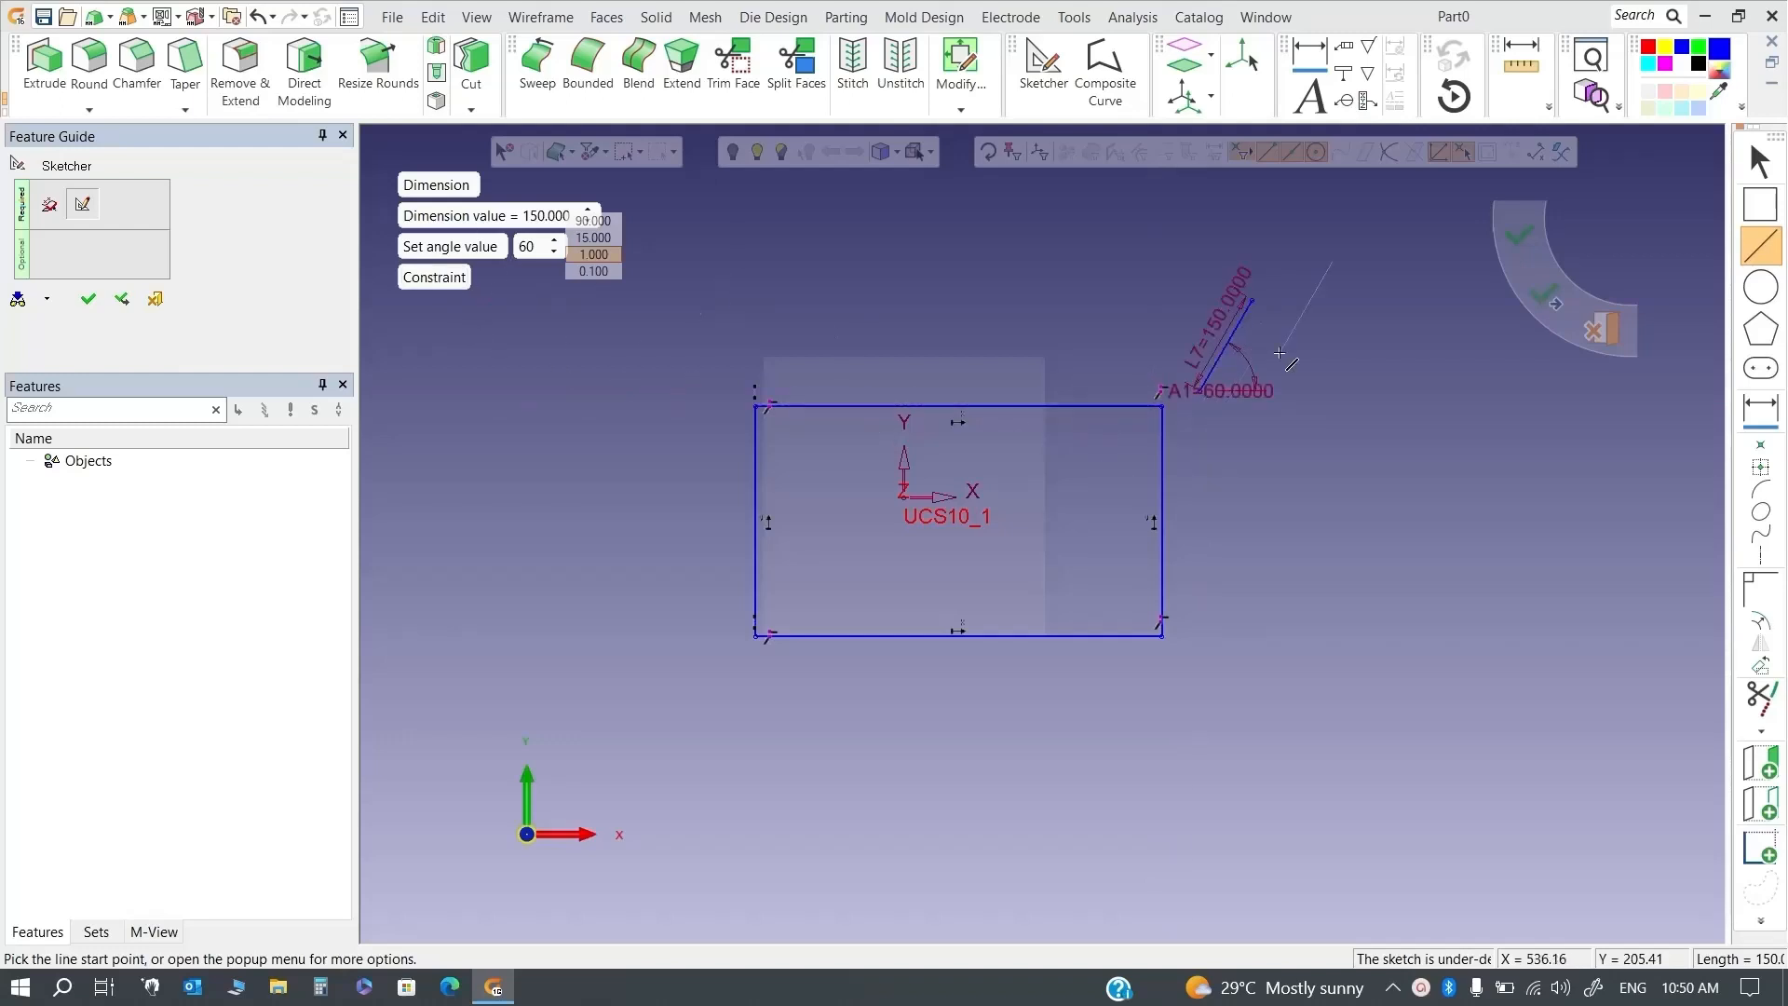
{"action": "key", "text": "Escape"}
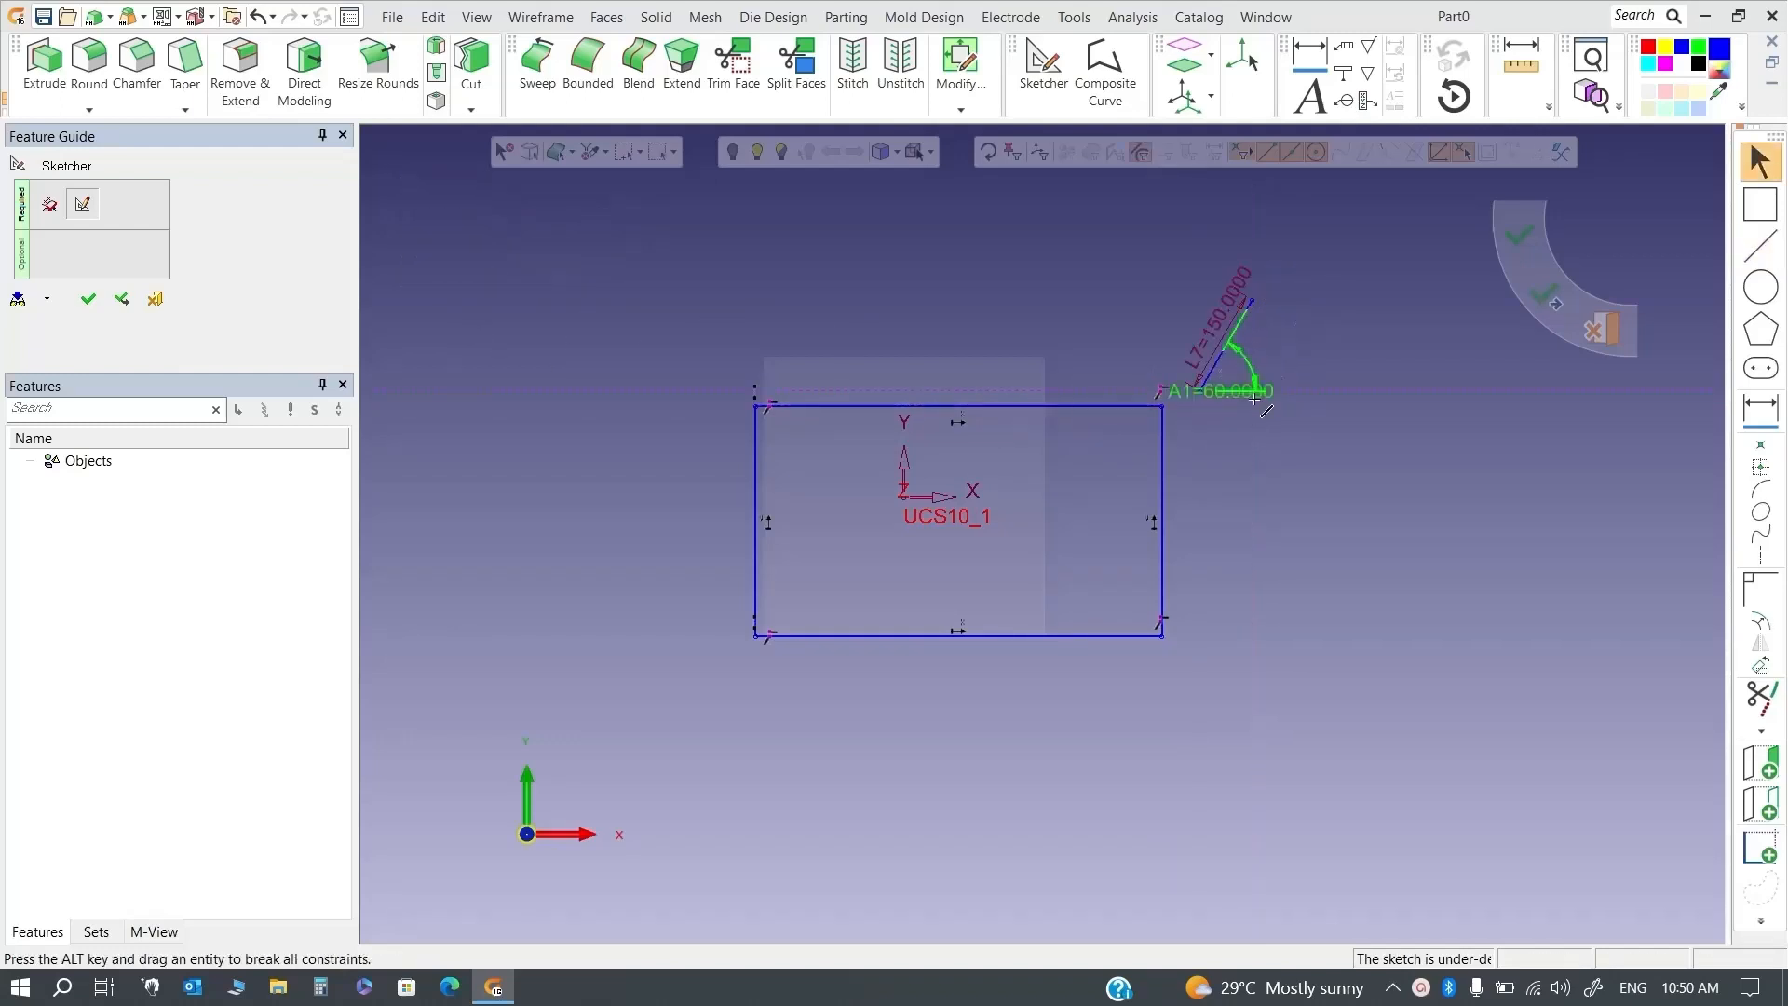
Set the slanted line's angle to 25 degrees and its length to 250
{"action": "double_click", "coordinate": [1258, 403]}
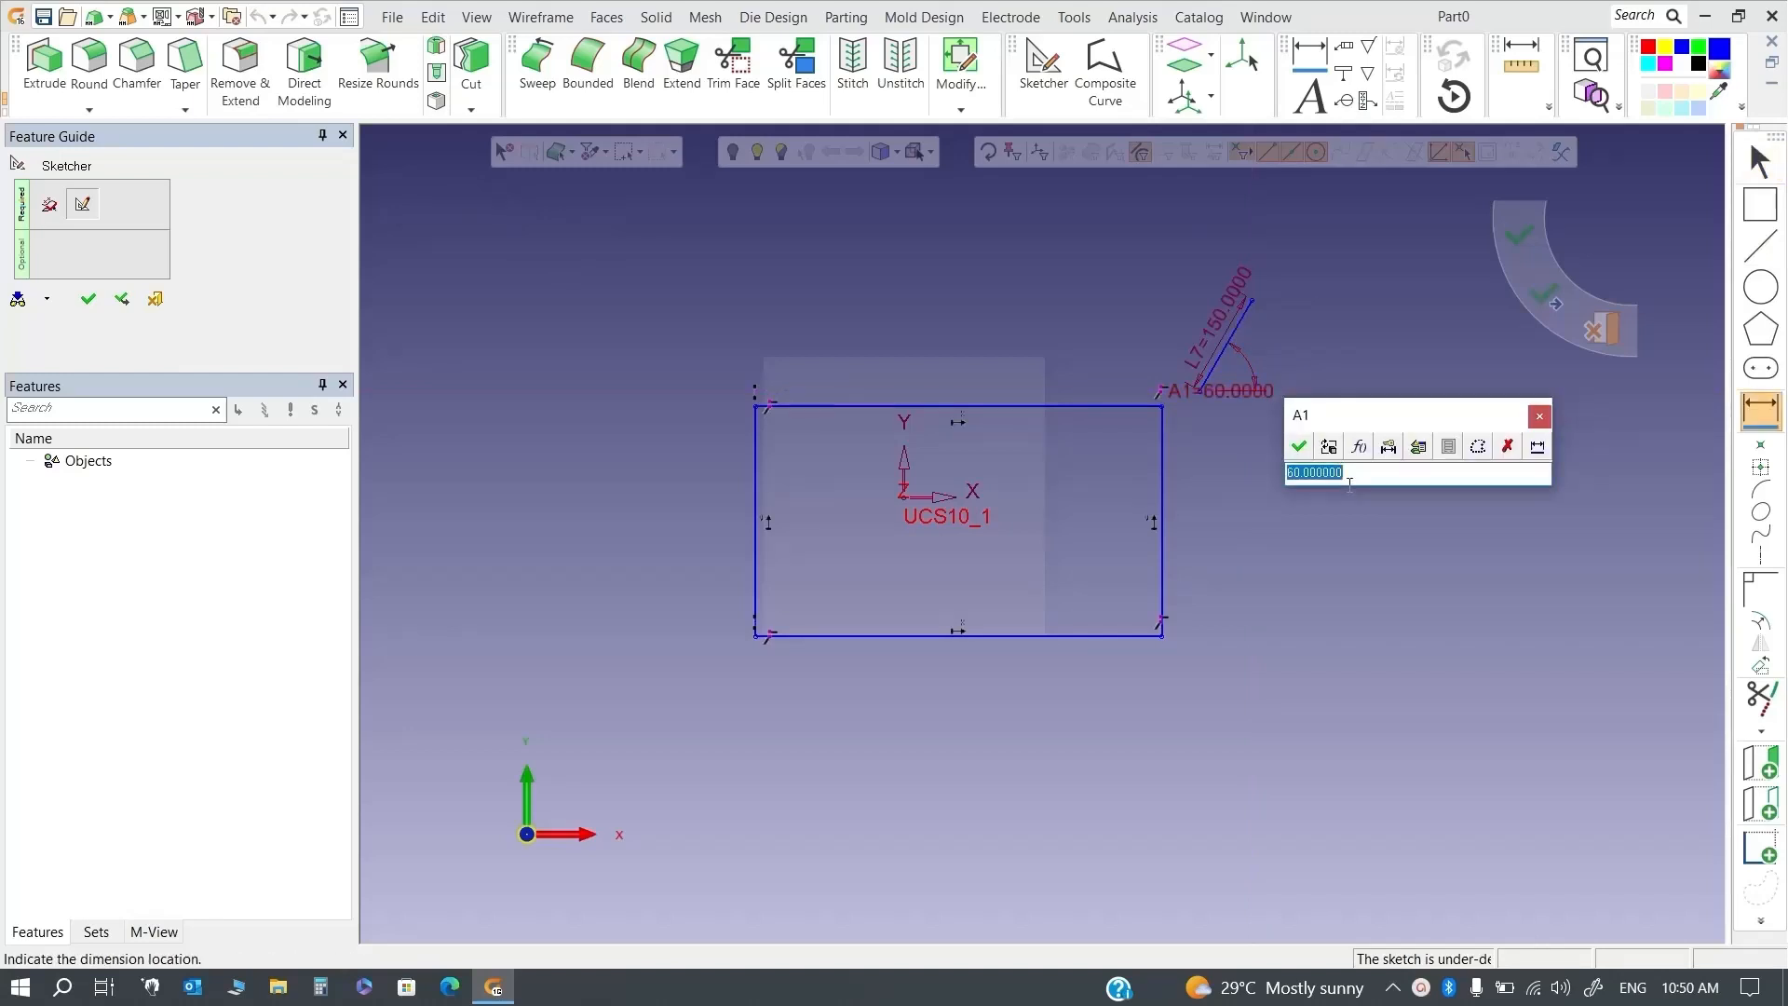
{"action": "type", "text": "25"}
{"action": "key", "text": "Return"}
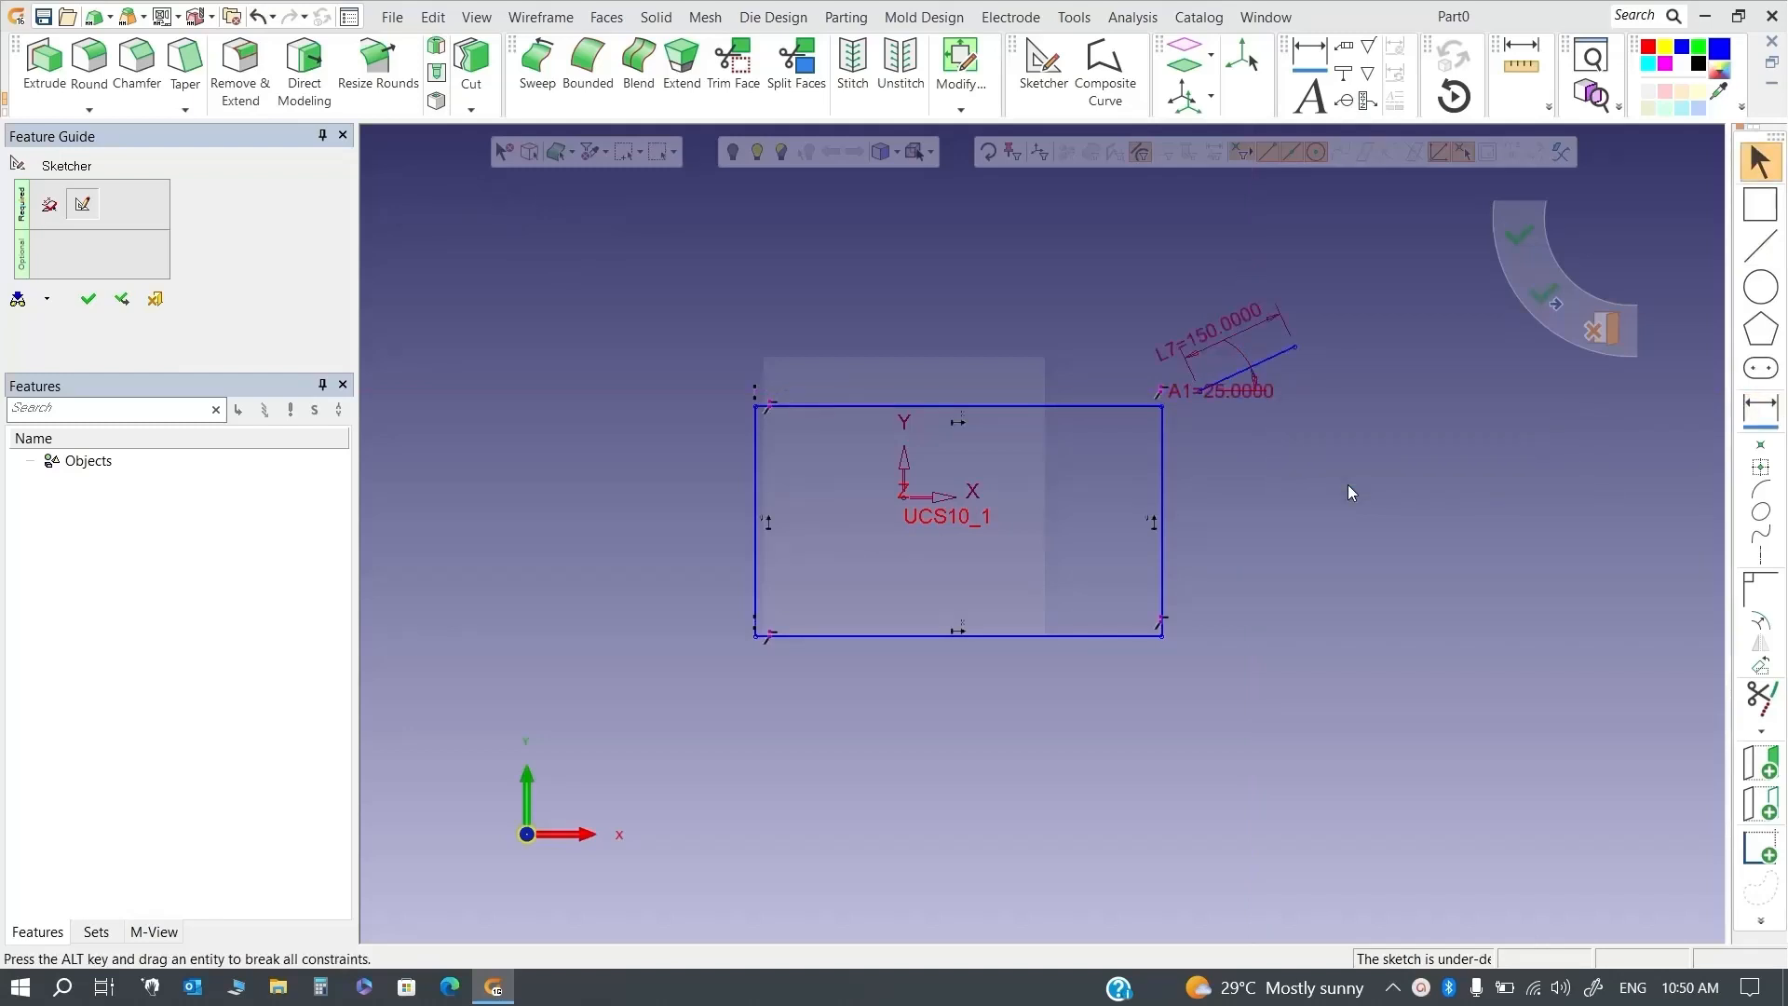
{"action": "double_click", "coordinate": [1246, 319]}
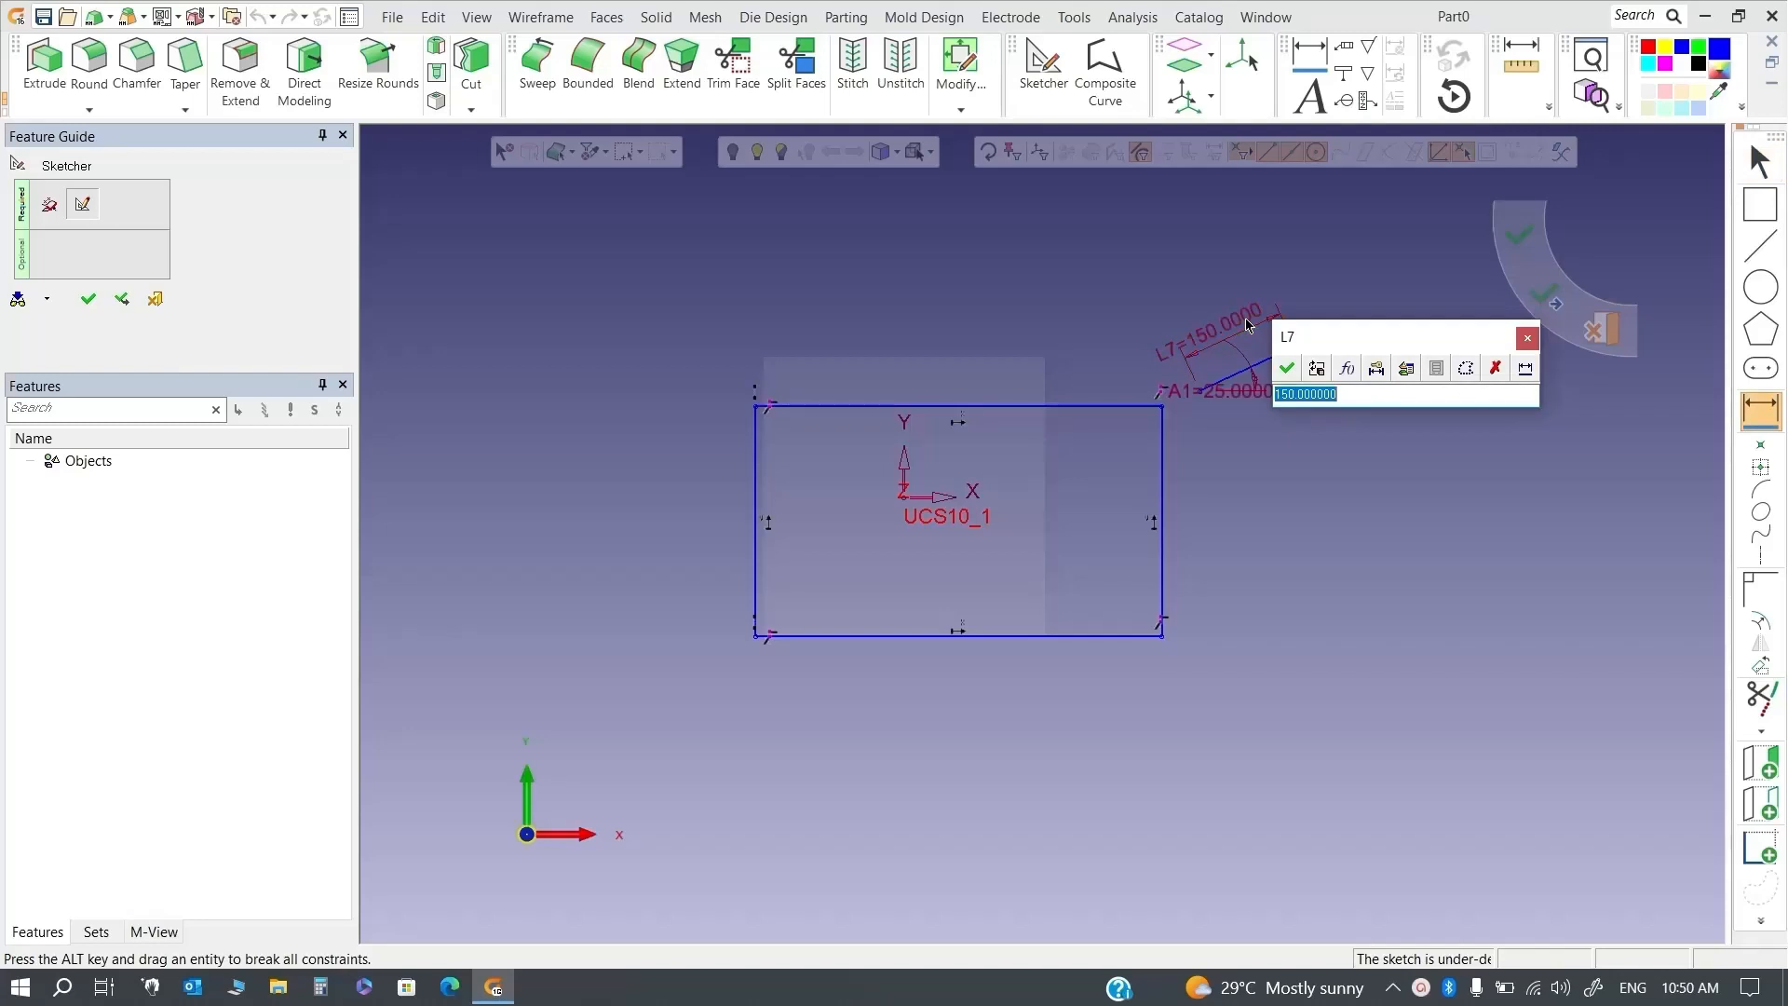
{"action": "type", "text": "250"}
{"action": "key", "text": "Return"}
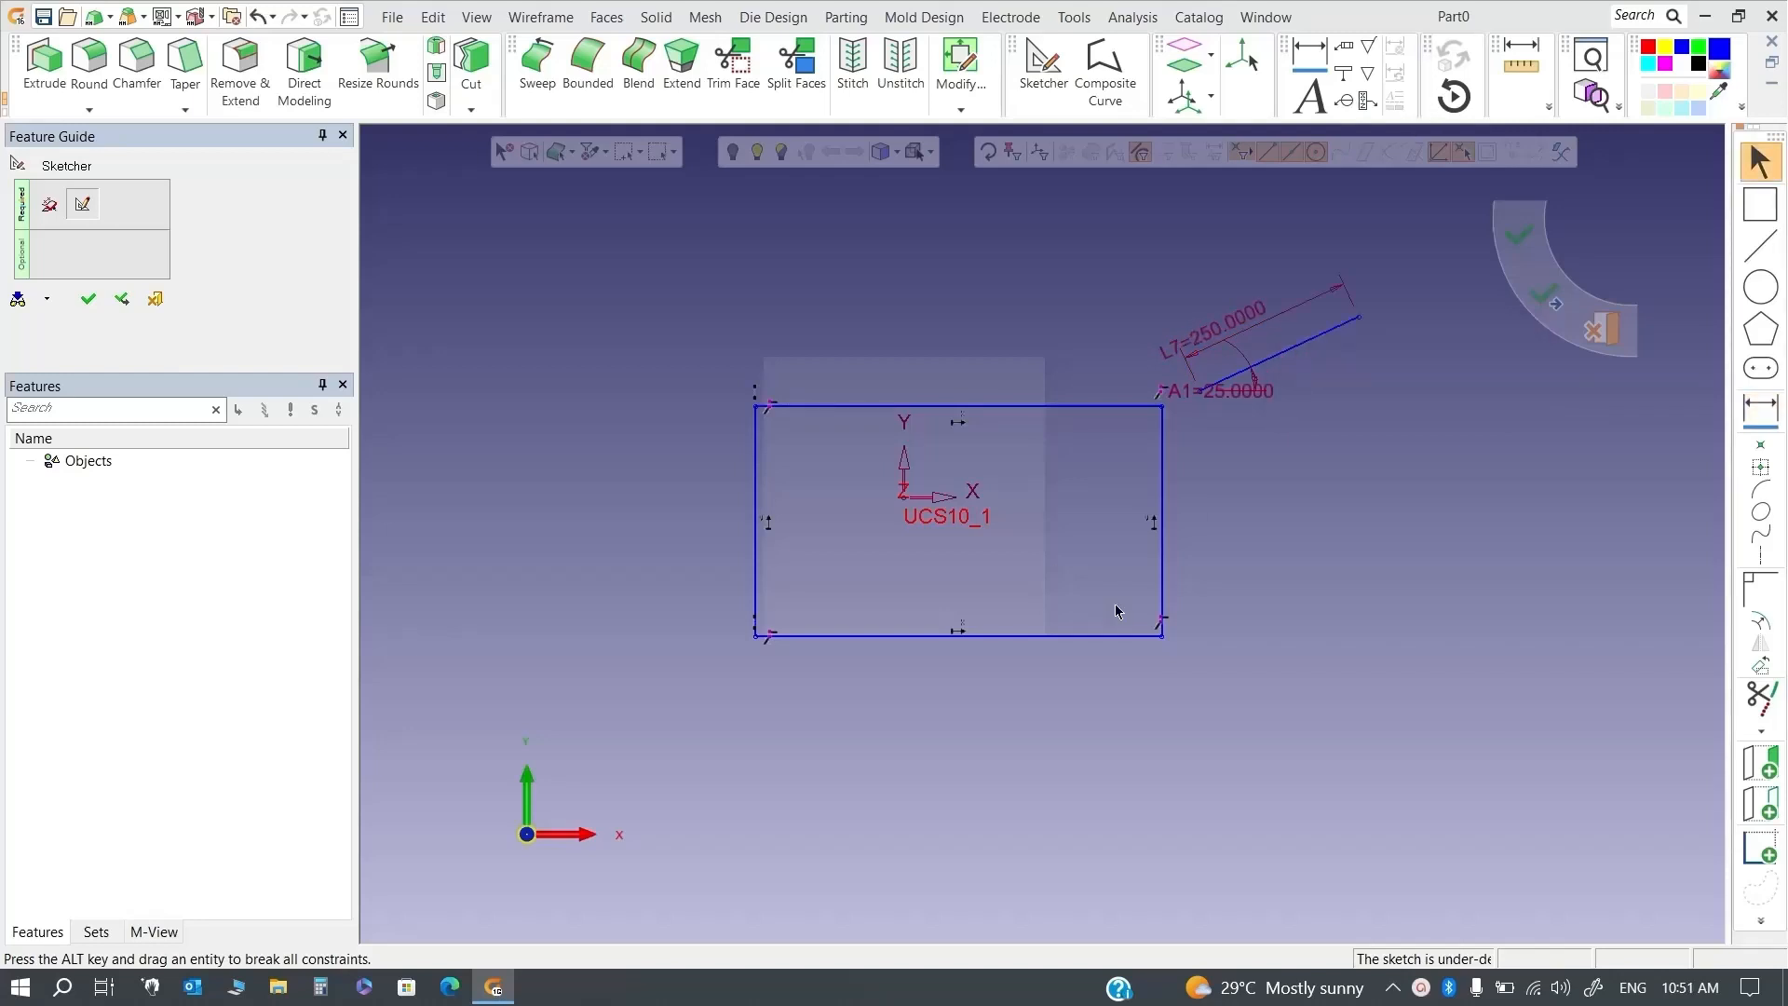
Draw a large circle without a preset diameter, above and to the left of the rectangle
{"action": "scroll", "coordinate": [998, 533], "scroll_direction": "down", "scroll_amount": 1}
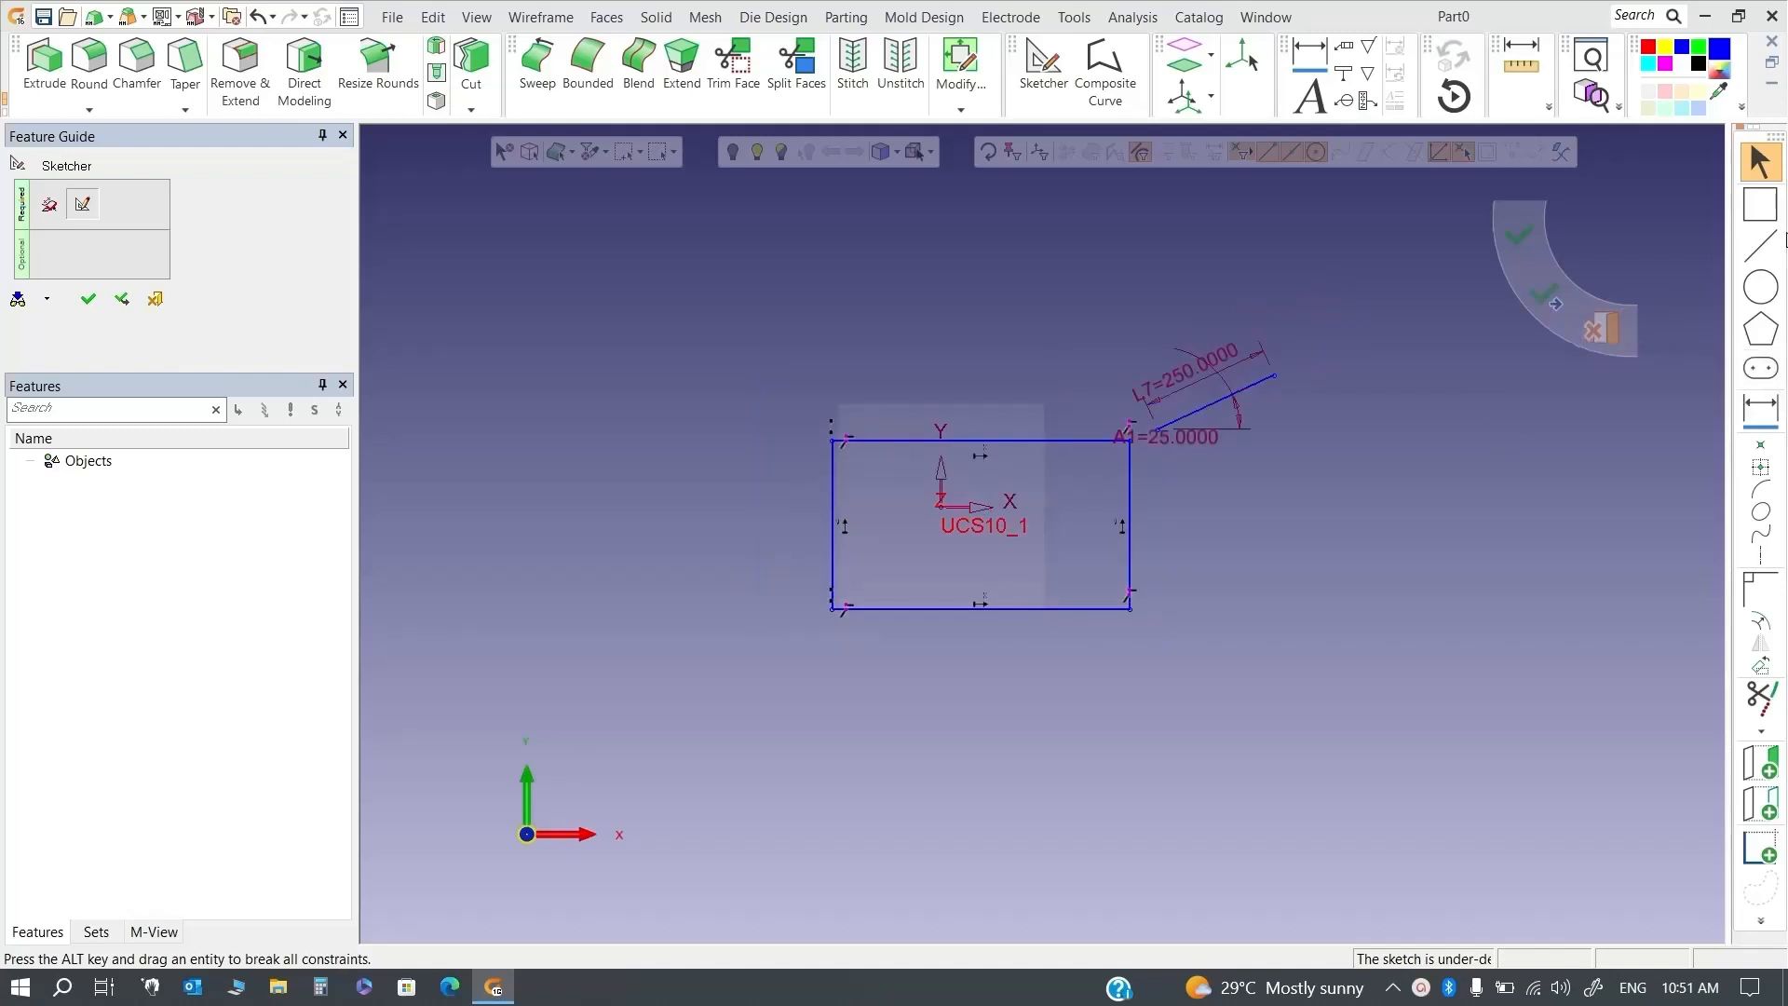
{"action": "left_click", "coordinate": [1770, 294]}
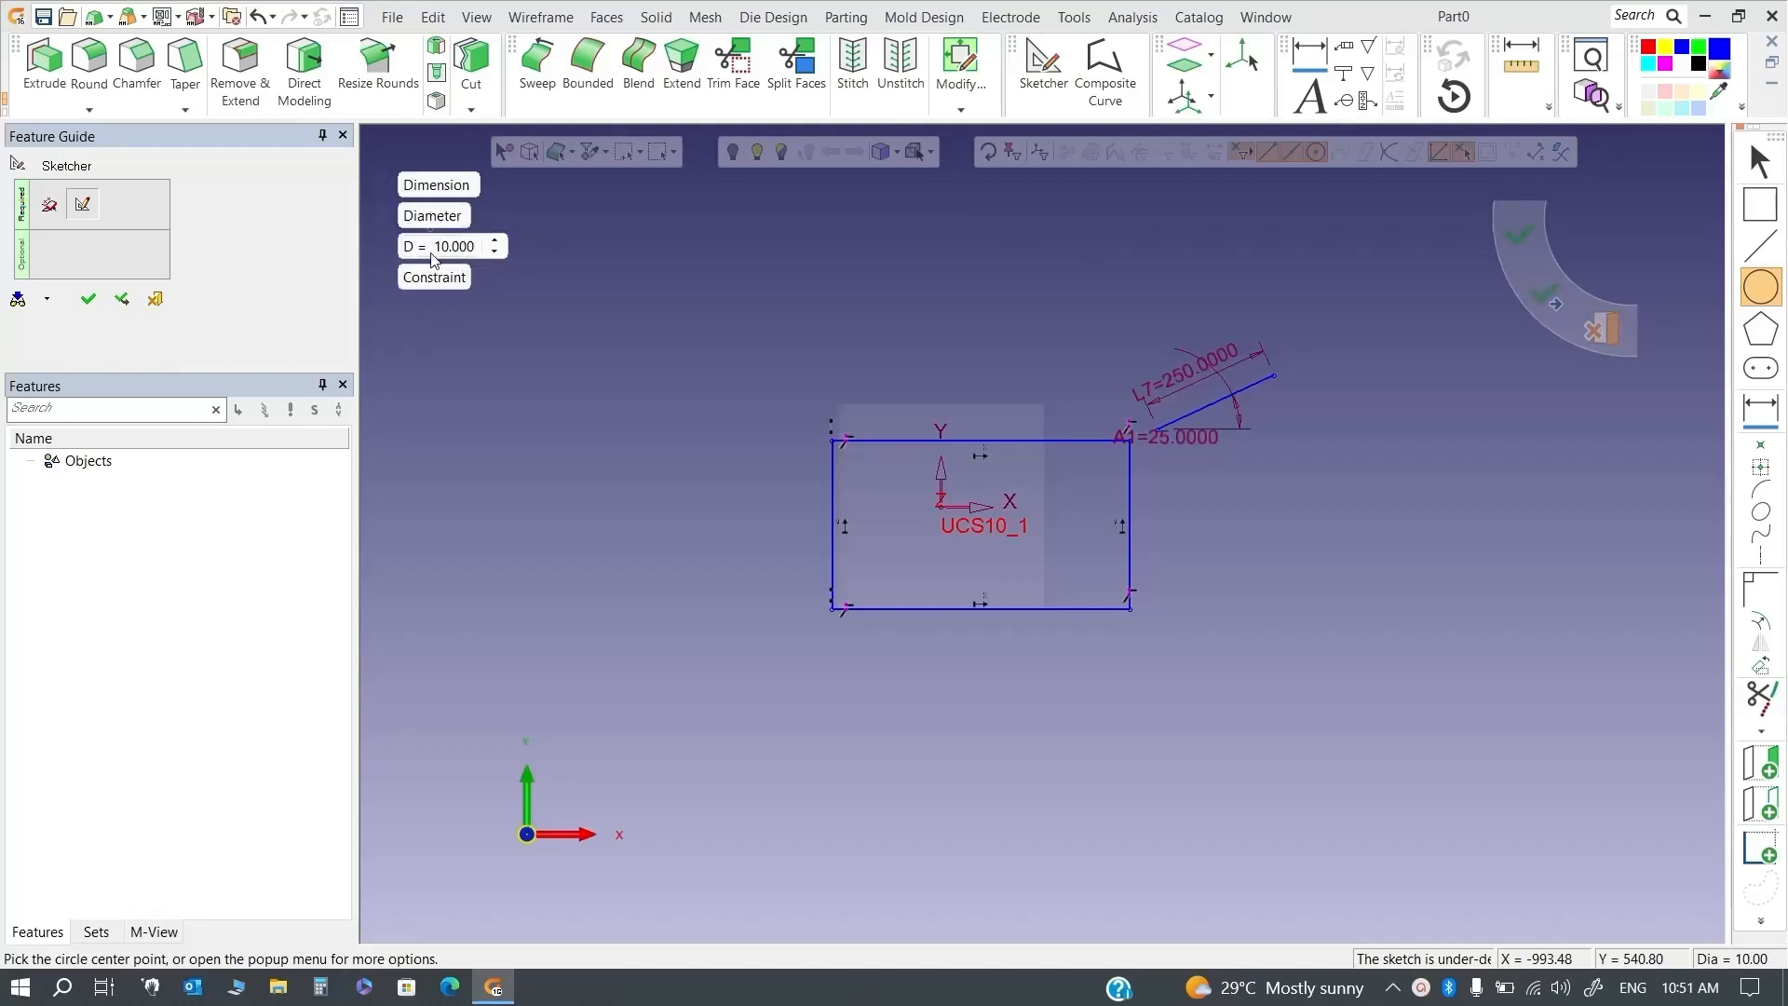
{"action": "left_click", "coordinate": [605, 311]}
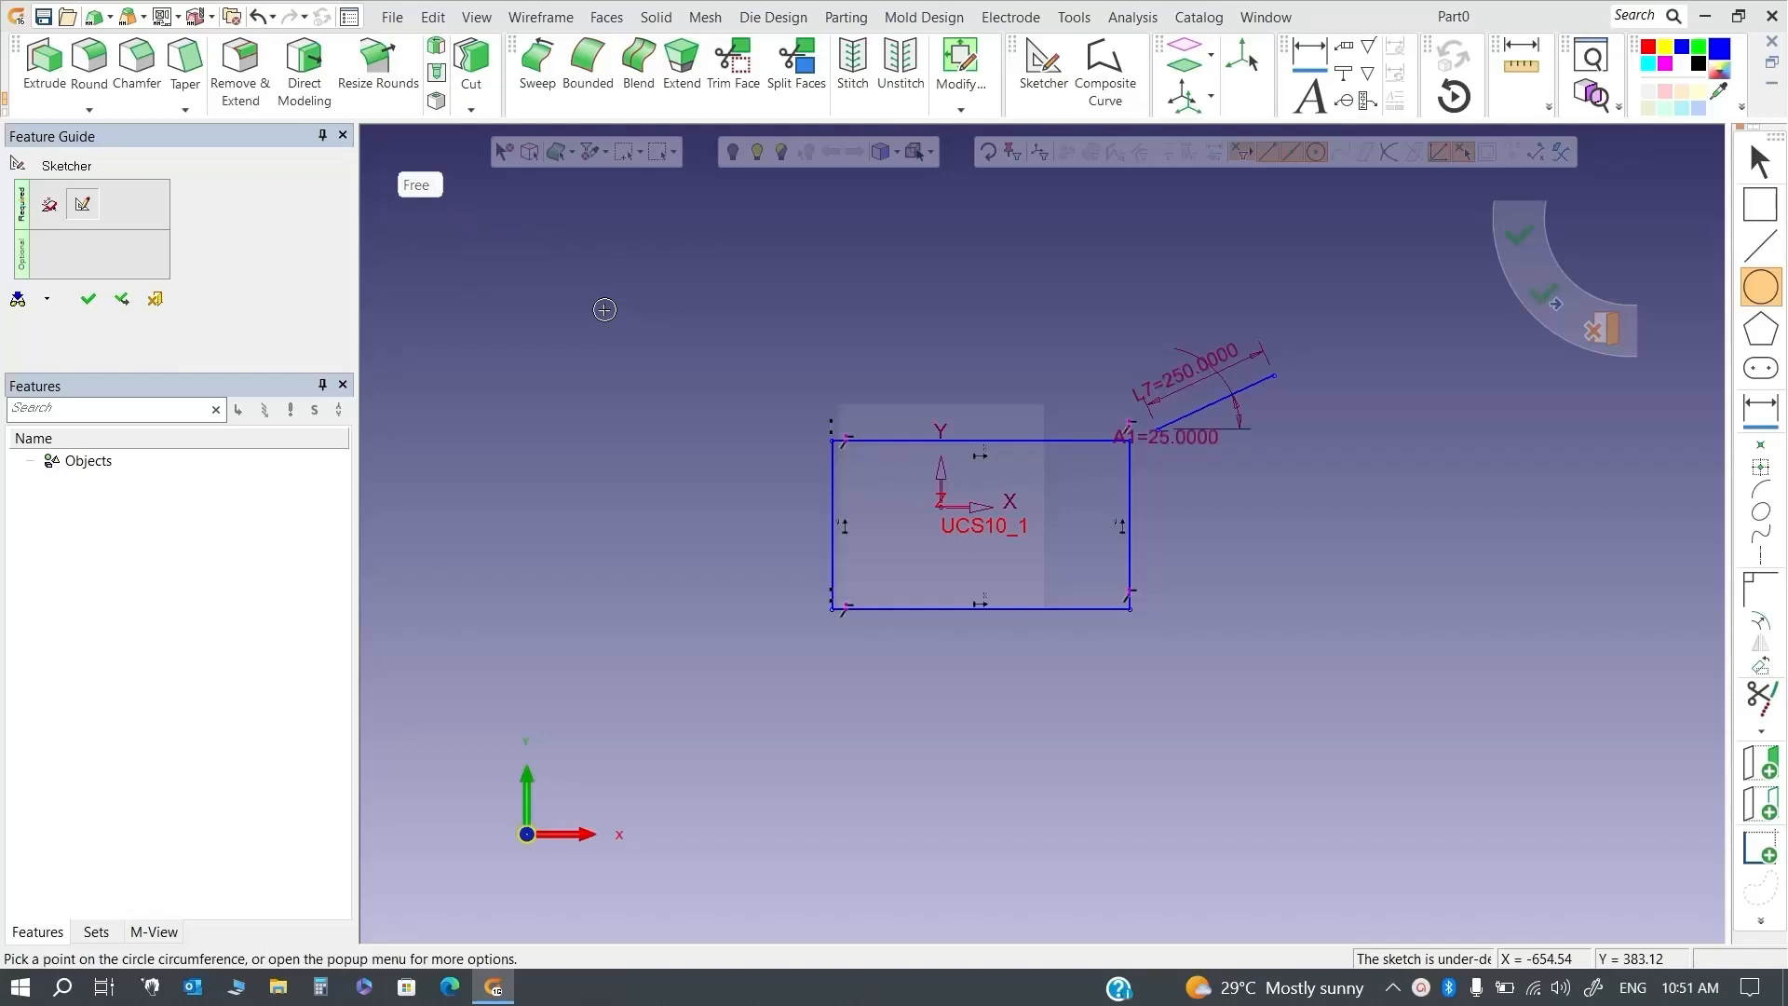
{"action": "left_click", "coordinate": [614, 449]}
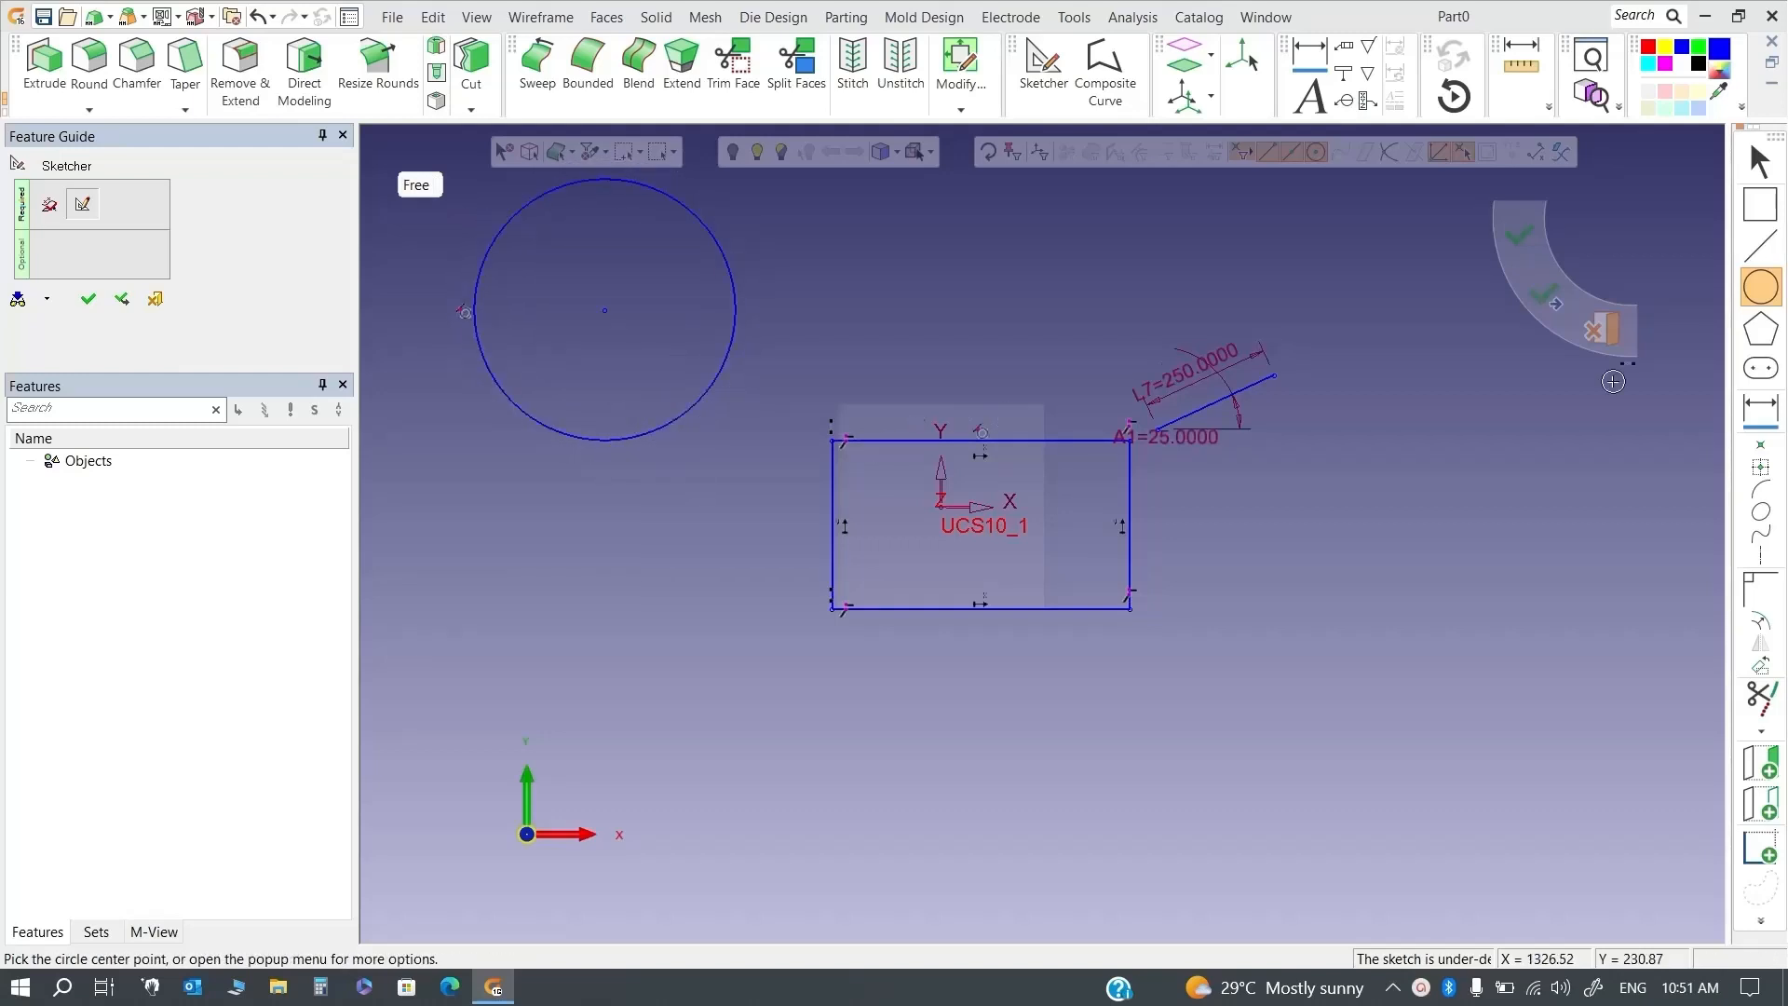
{"action": "key", "text": "Escape"}
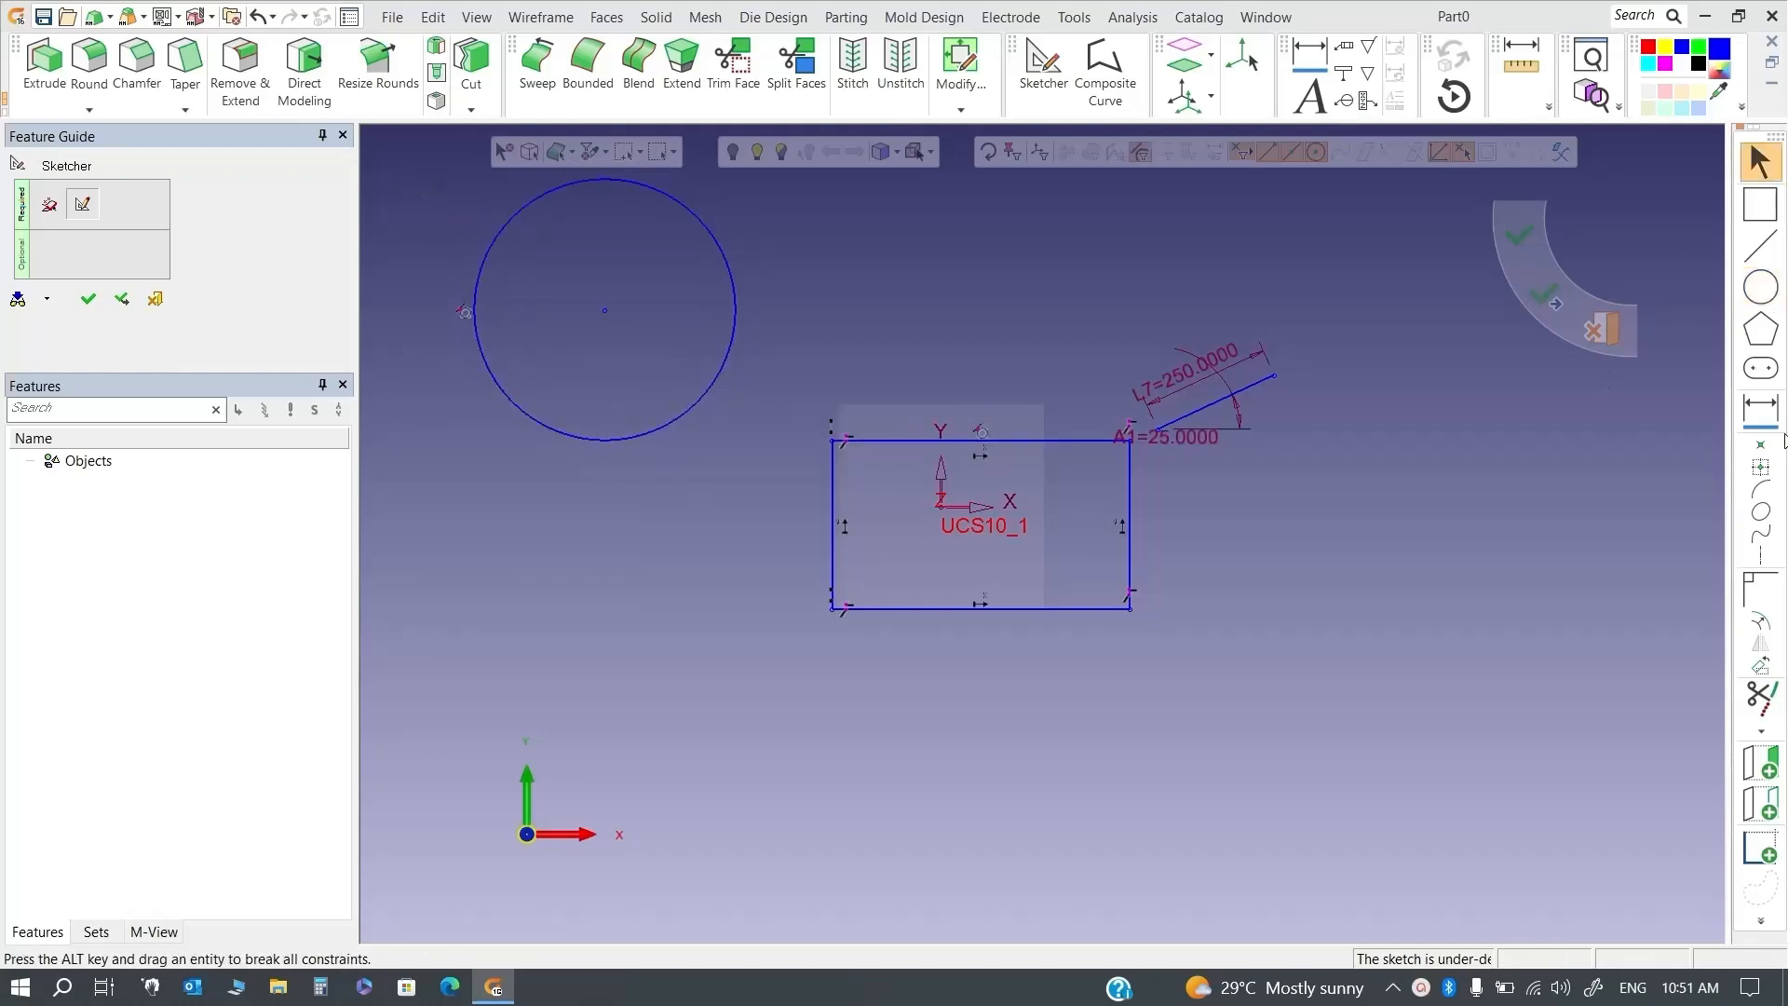
Place two circles with a preset diameter of 60, one well right of the rectangle and one centred on its lower right corner
{"action": "left_click", "coordinate": [1761, 288]}
{"action": "mouse_move", "coordinate": [440, 203]}
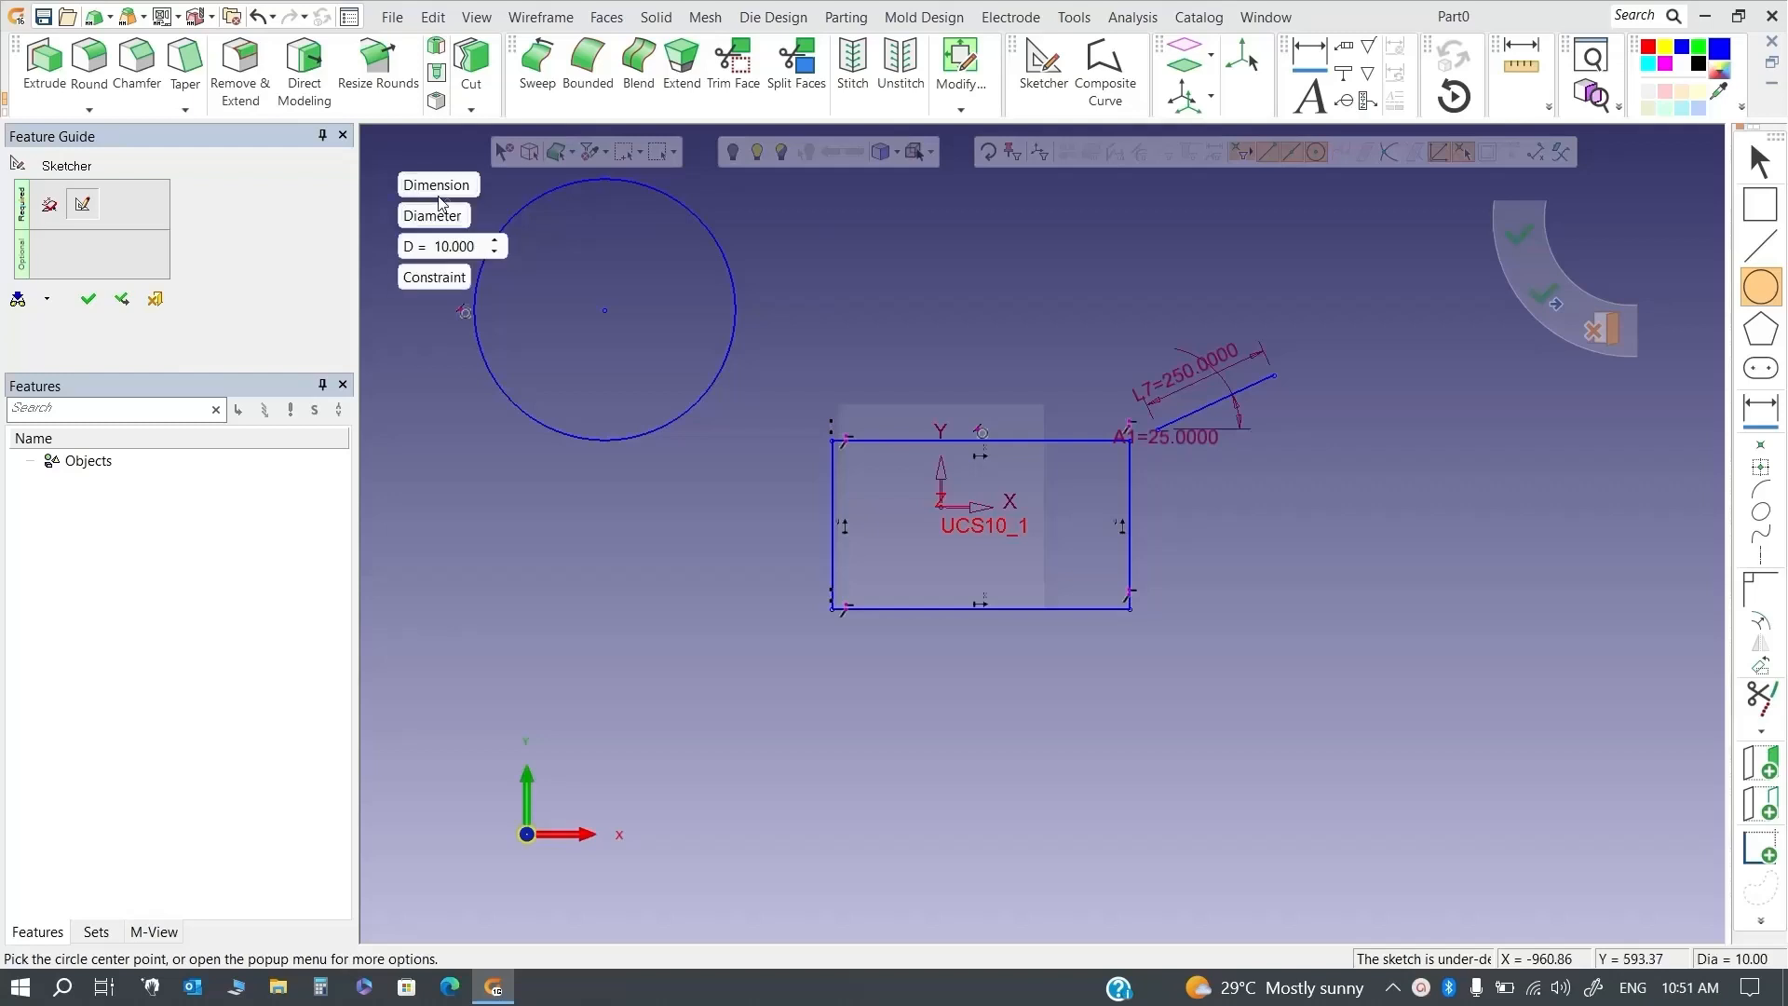
{"action": "left_click", "coordinate": [454, 246]}
{"action": "type", "text": "60"}
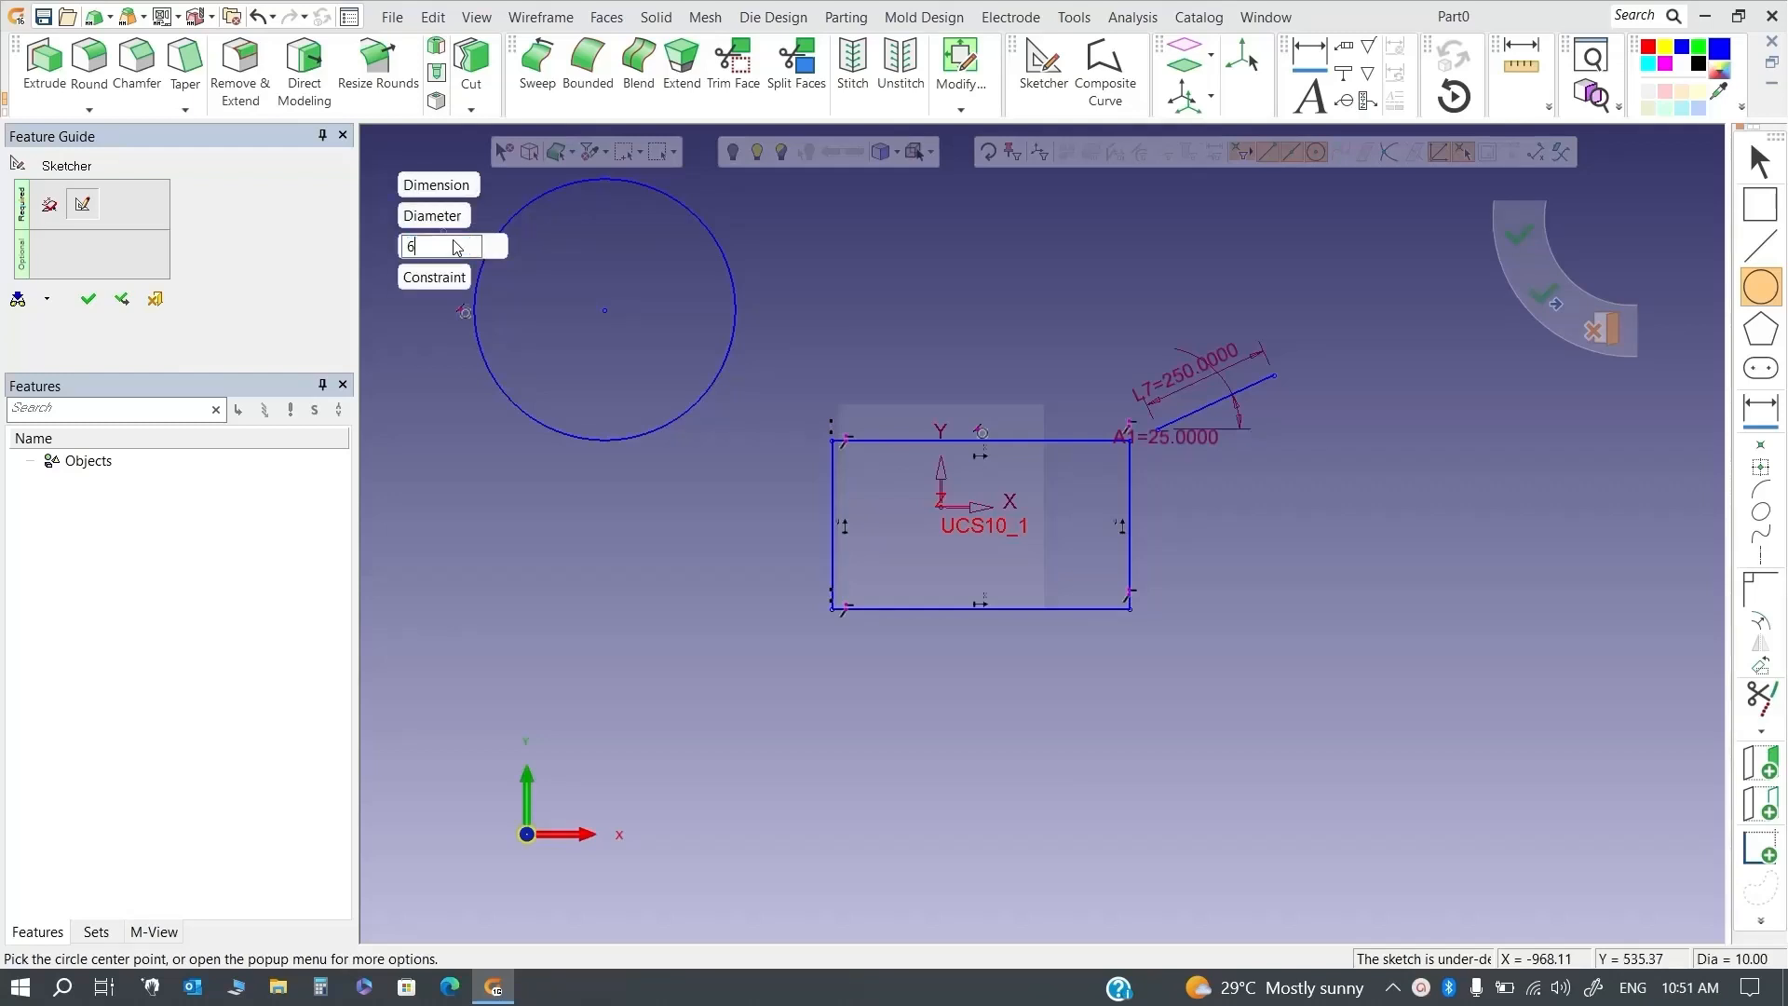
{"action": "key", "text": "Return"}
{"action": "left_click", "coordinate": [1577, 650]}
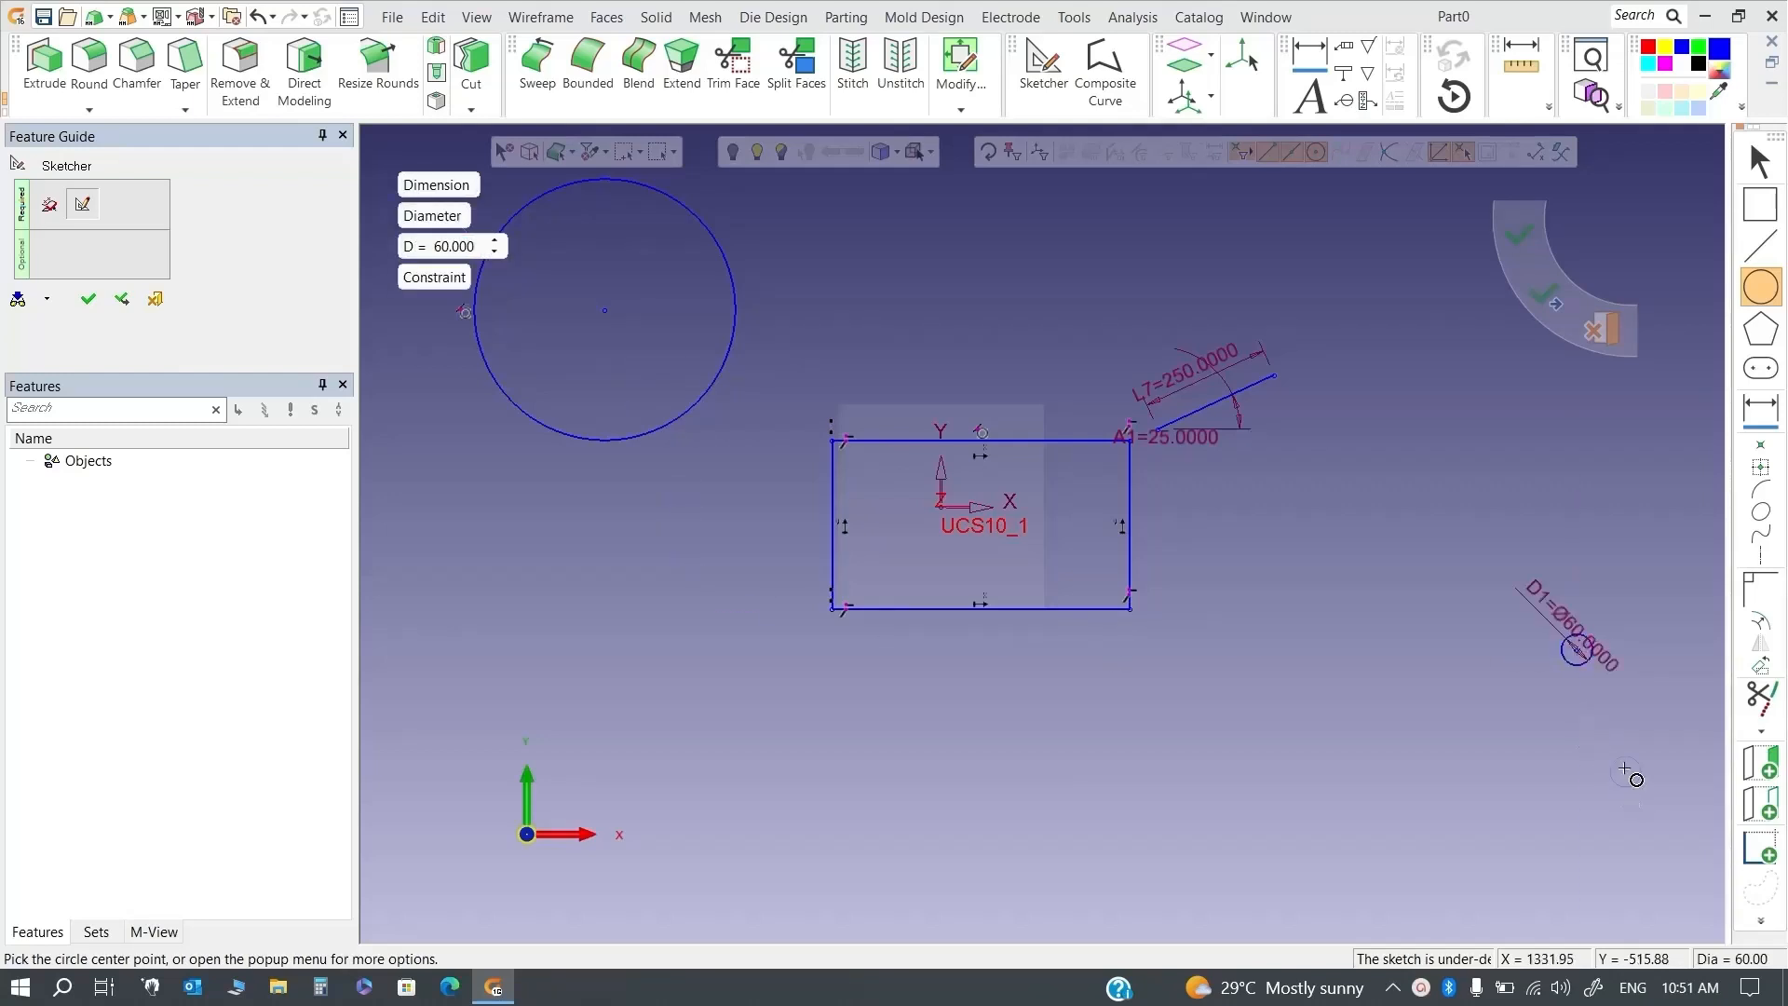
{"action": "left_click", "coordinate": [1130, 608]}
{"action": "key", "text": "Escape"}
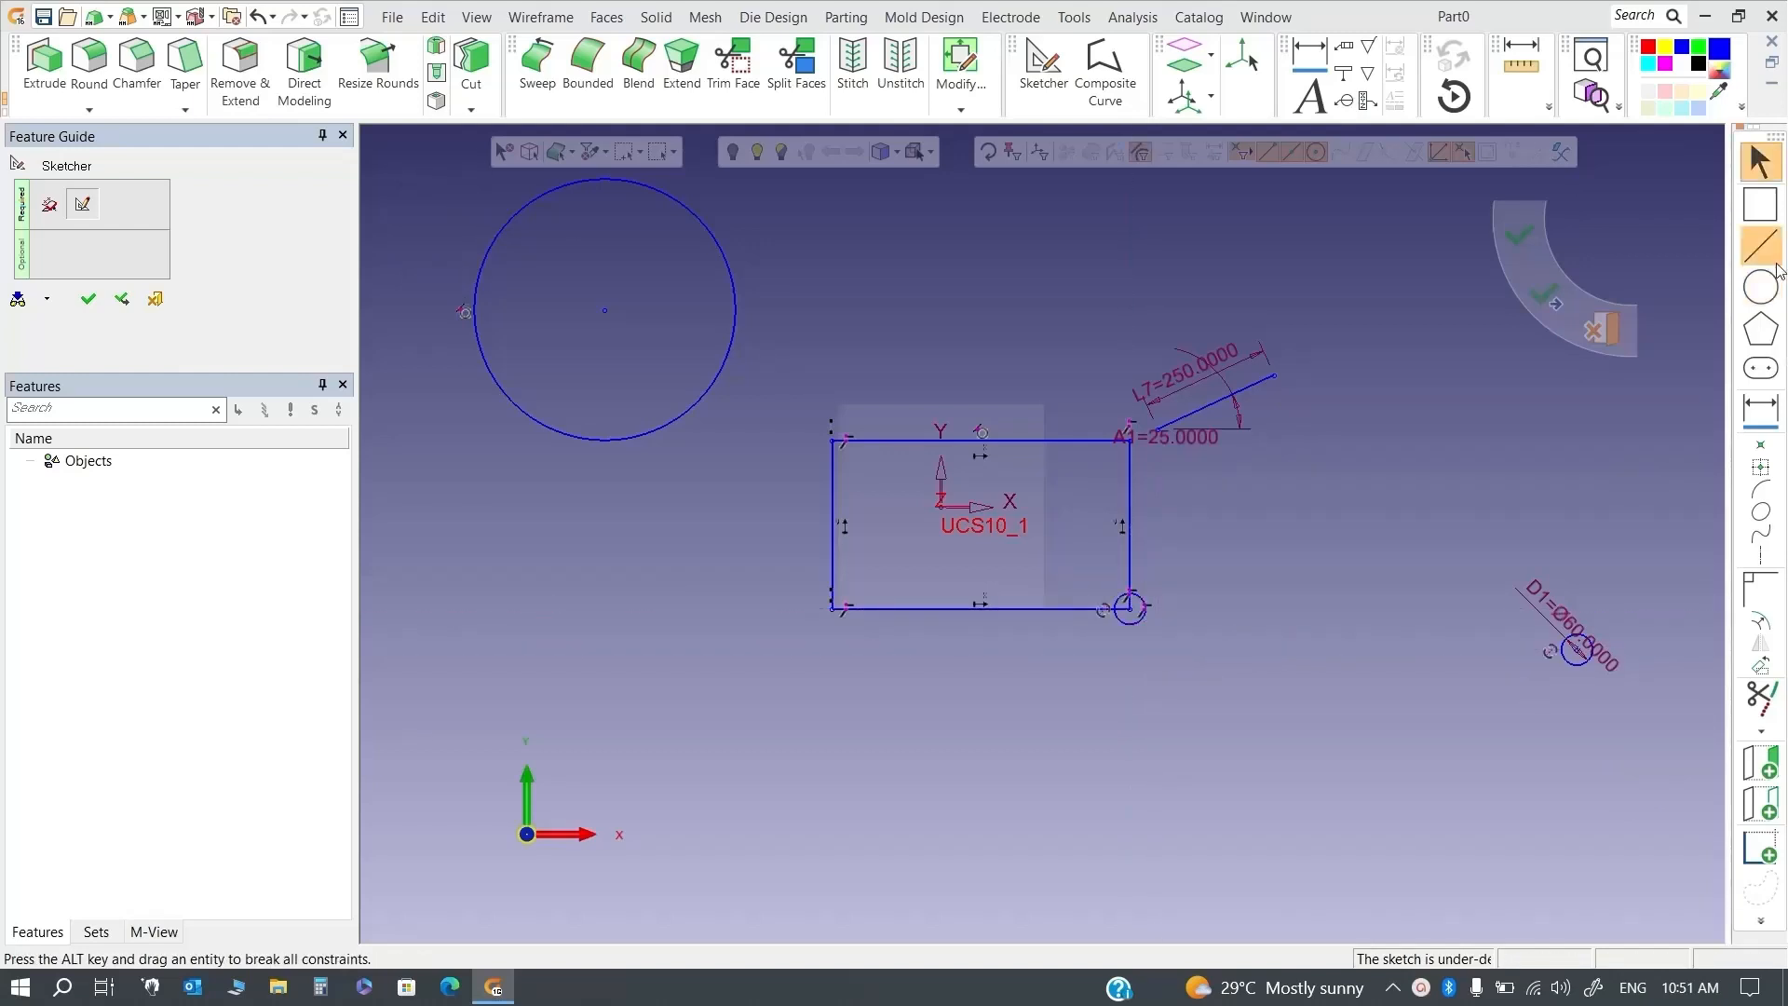
Draw a free nine-edge polygon by edge length, above and to the right of the slanted line
{"action": "scroll", "coordinate": [1487, 453], "scroll_direction": "down", "scroll_amount": 4}
{"action": "scroll", "coordinate": [1481, 501], "scroll_direction": "up", "scroll_amount": 2}
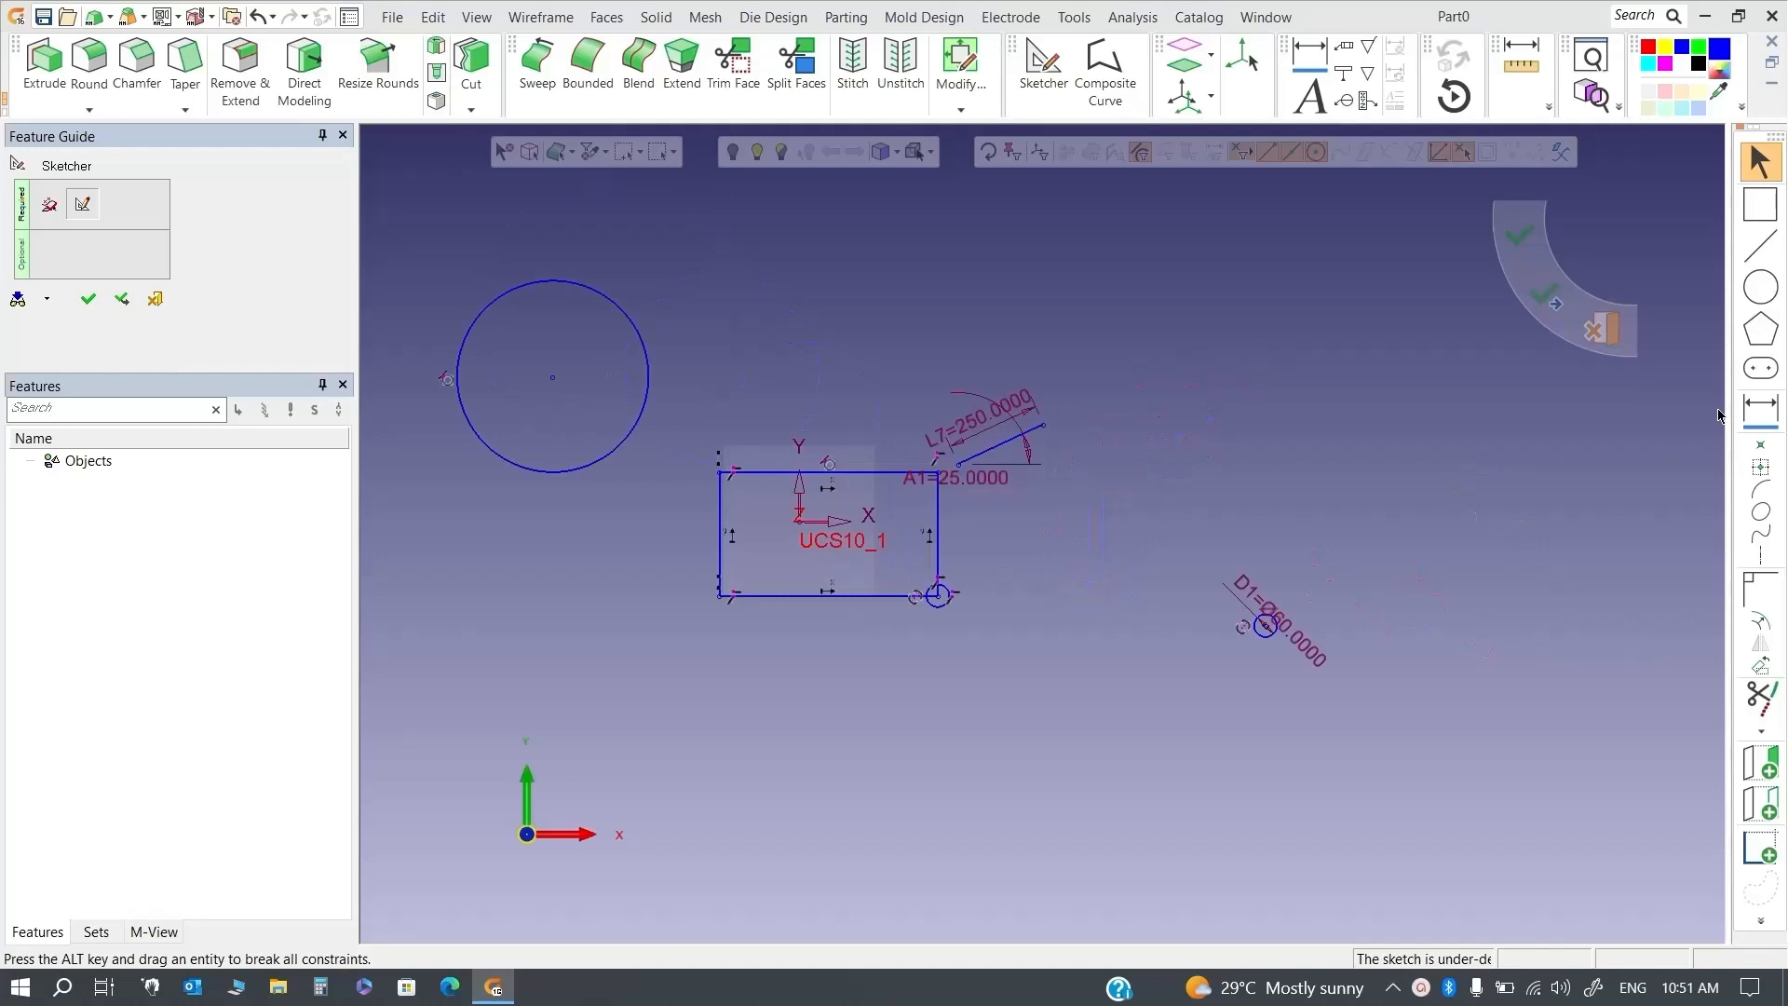
{"action": "left_click", "coordinate": [1758, 331]}
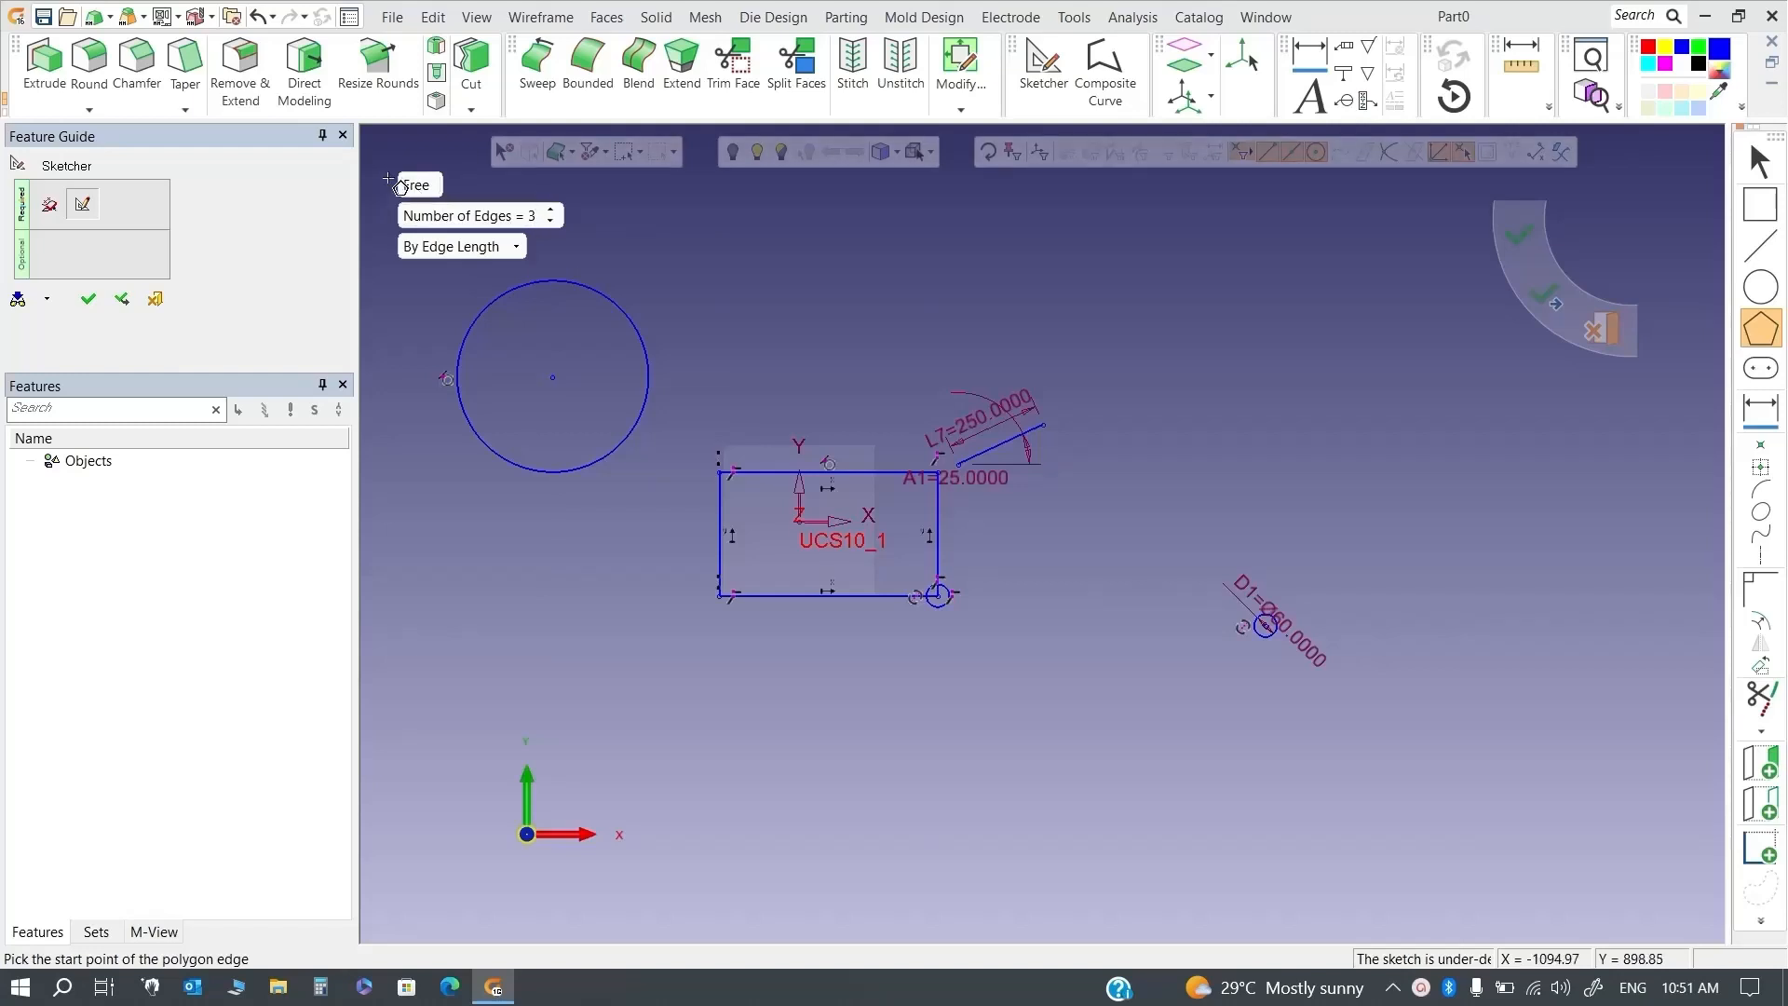
{"action": "left_click", "coordinate": [416, 185]}
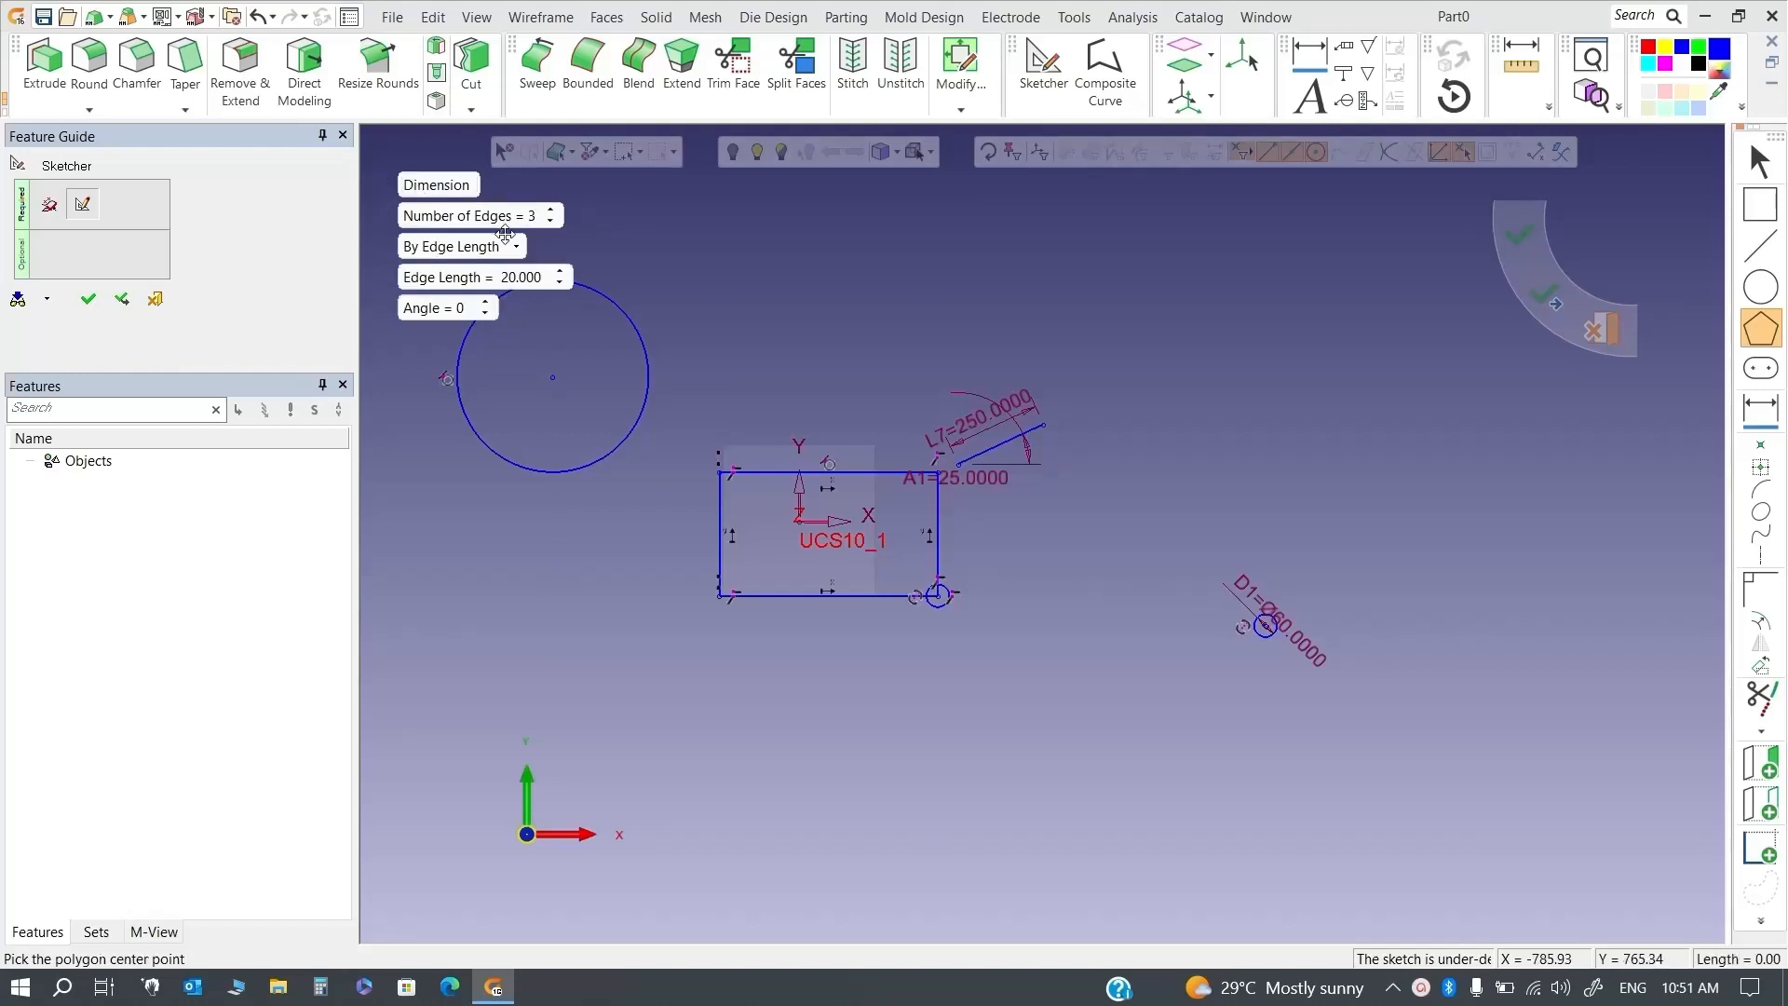
{"action": "left_click", "coordinate": [432, 188]}
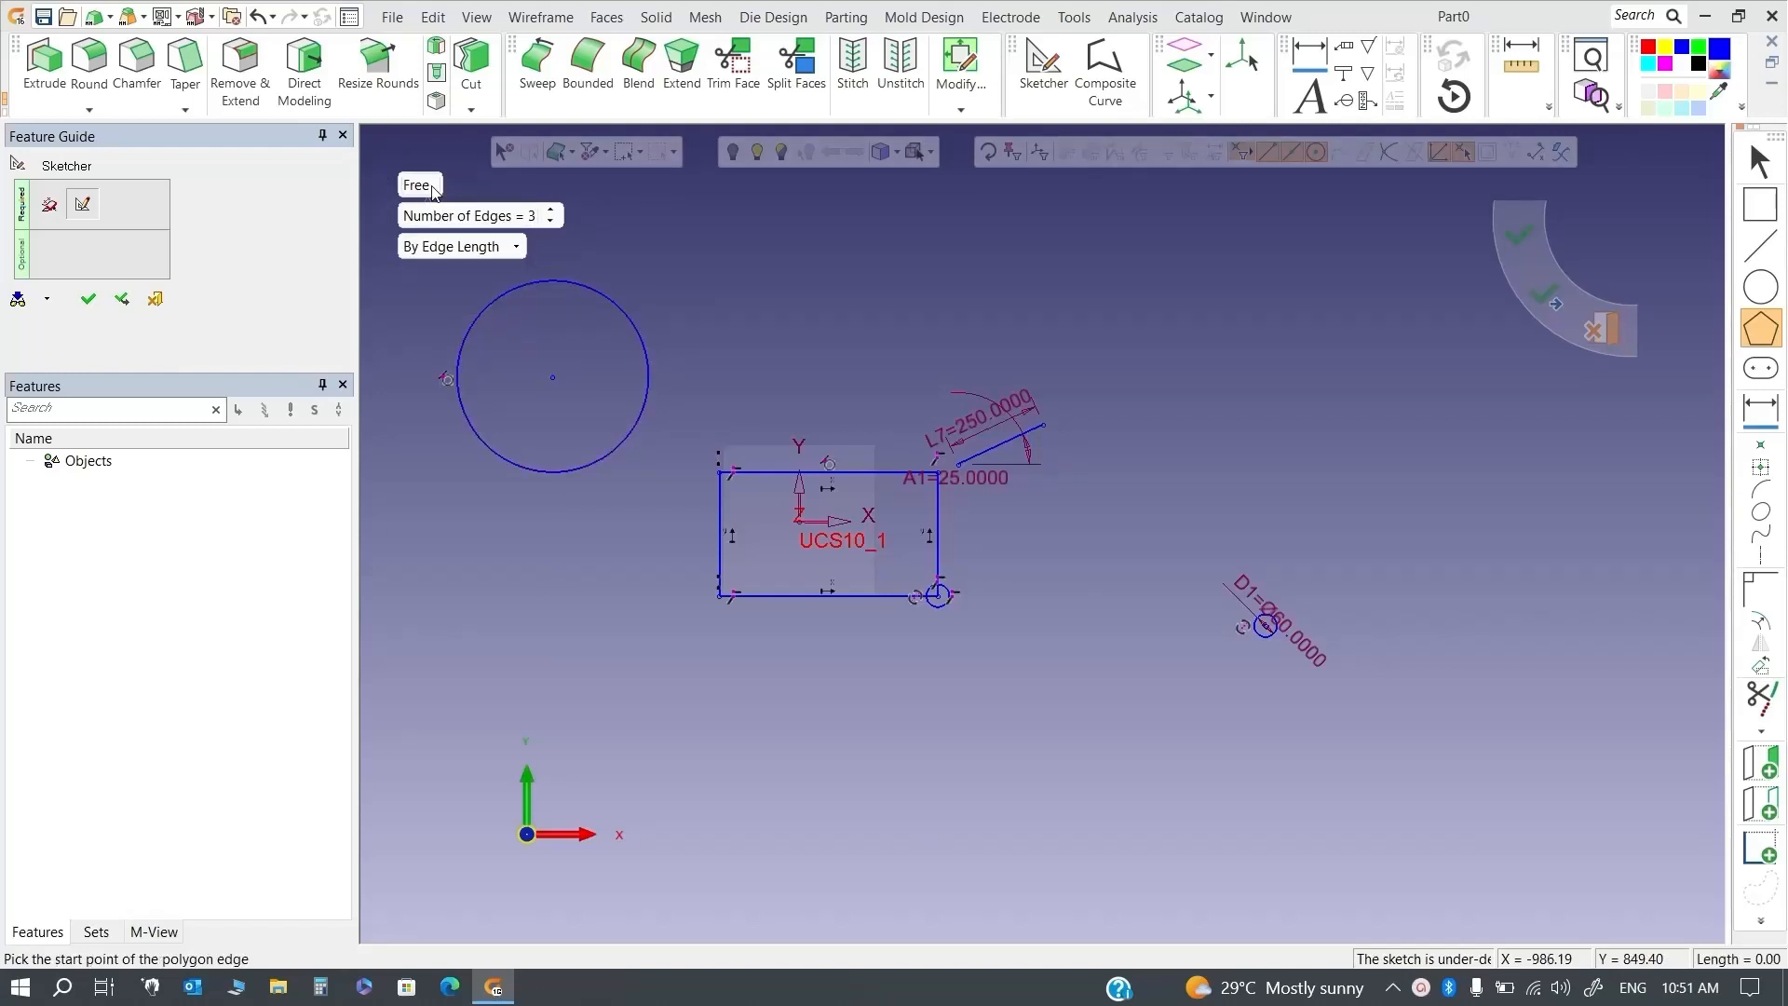
{"action": "left_click", "coordinate": [551, 210]}
{"action": "left_click", "coordinate": [1174, 344]}
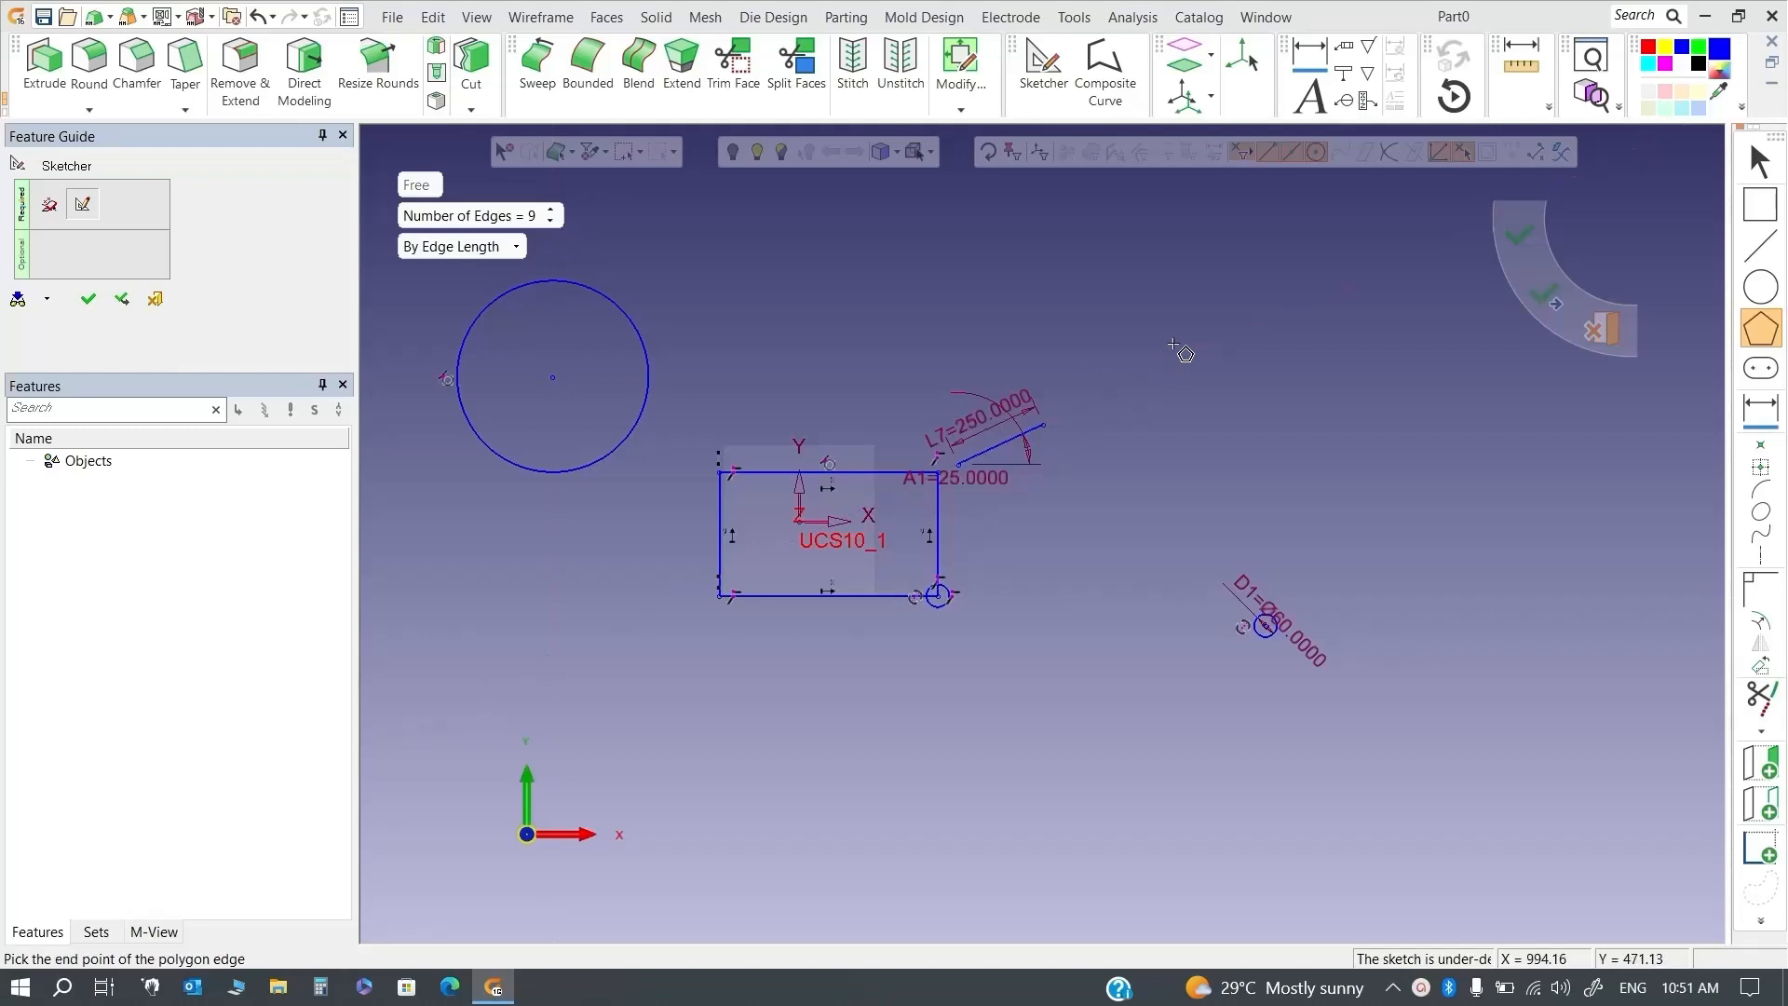
{"action": "left_click", "coordinate": [1177, 270]}
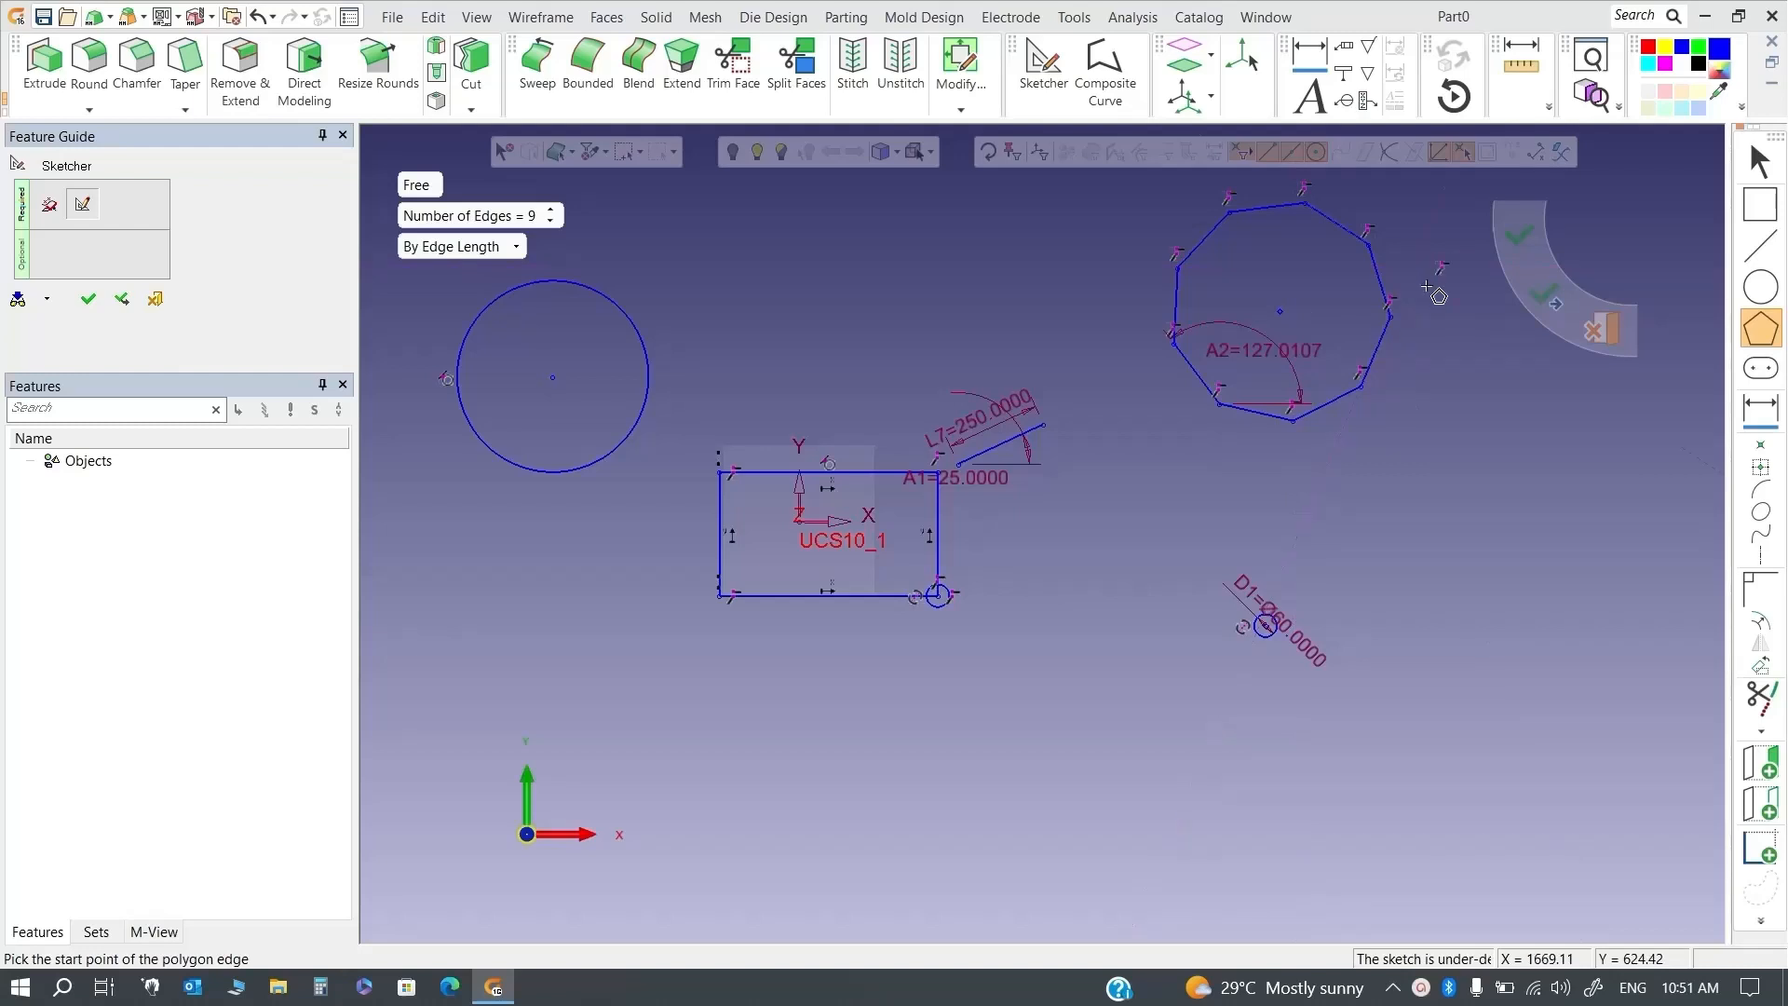
Draw a free nine-edge polygon by bounding circle diameter at angle 0, below the first polygon
{"action": "left_click", "coordinate": [461, 248]}
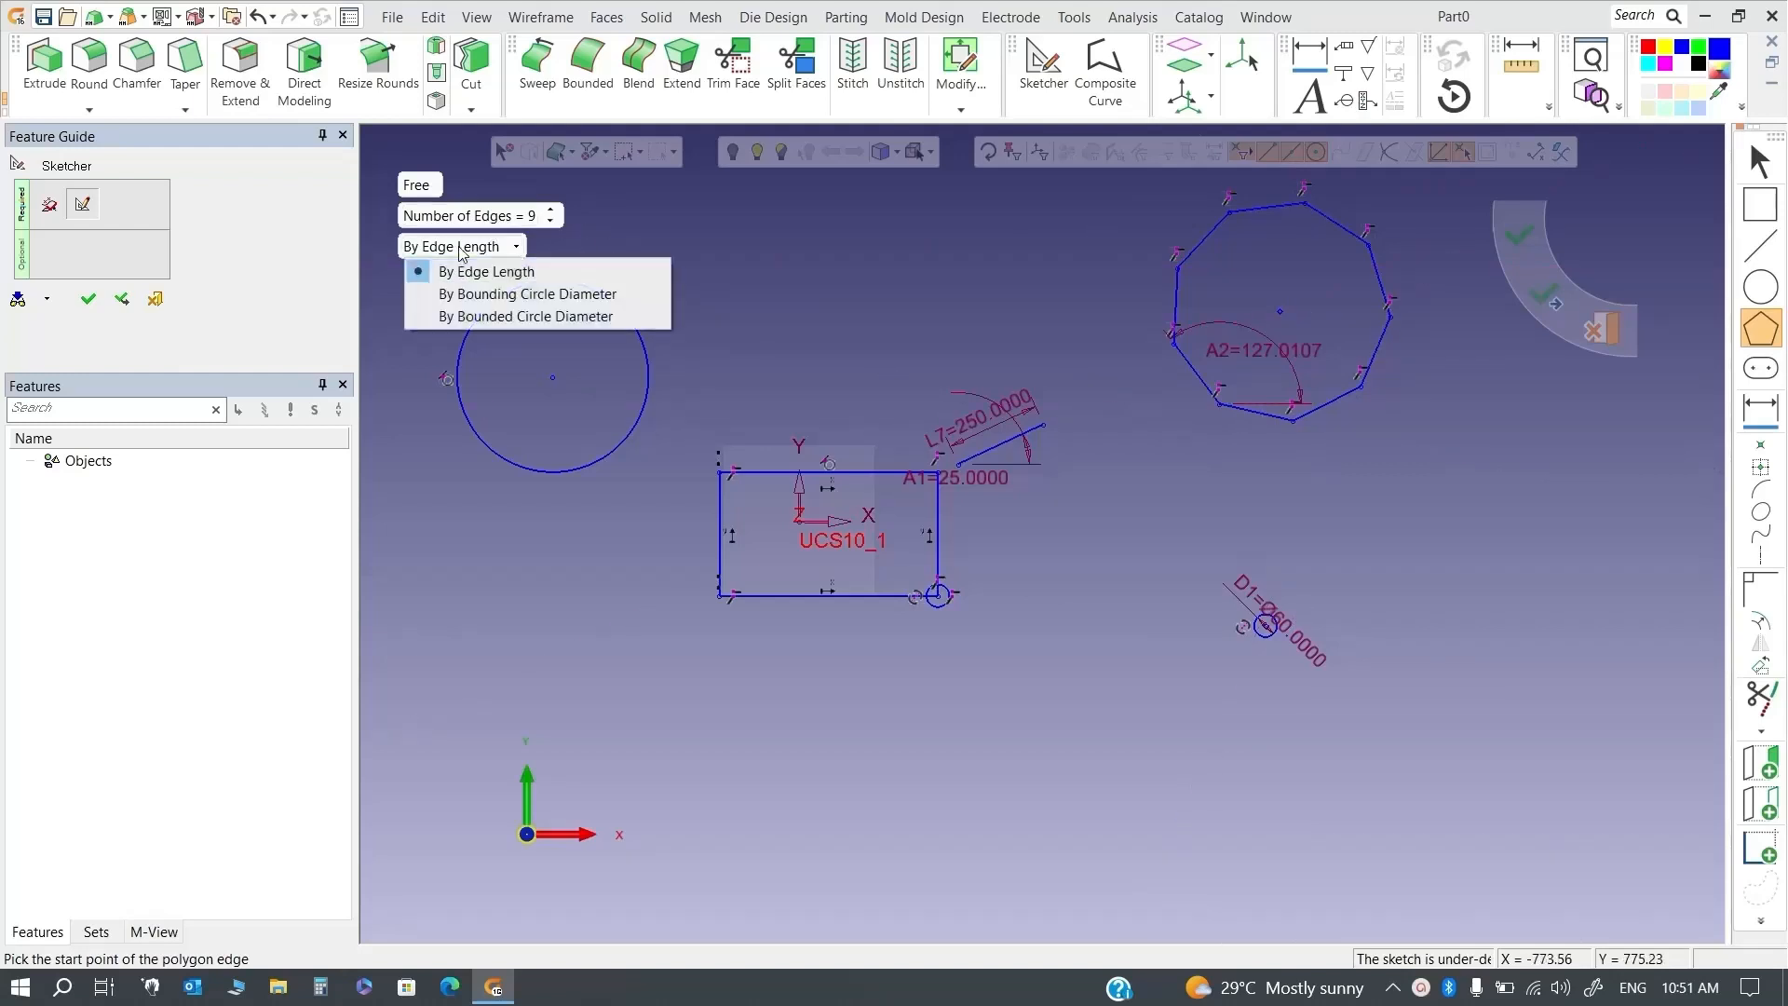
{"action": "left_click", "coordinate": [597, 295]}
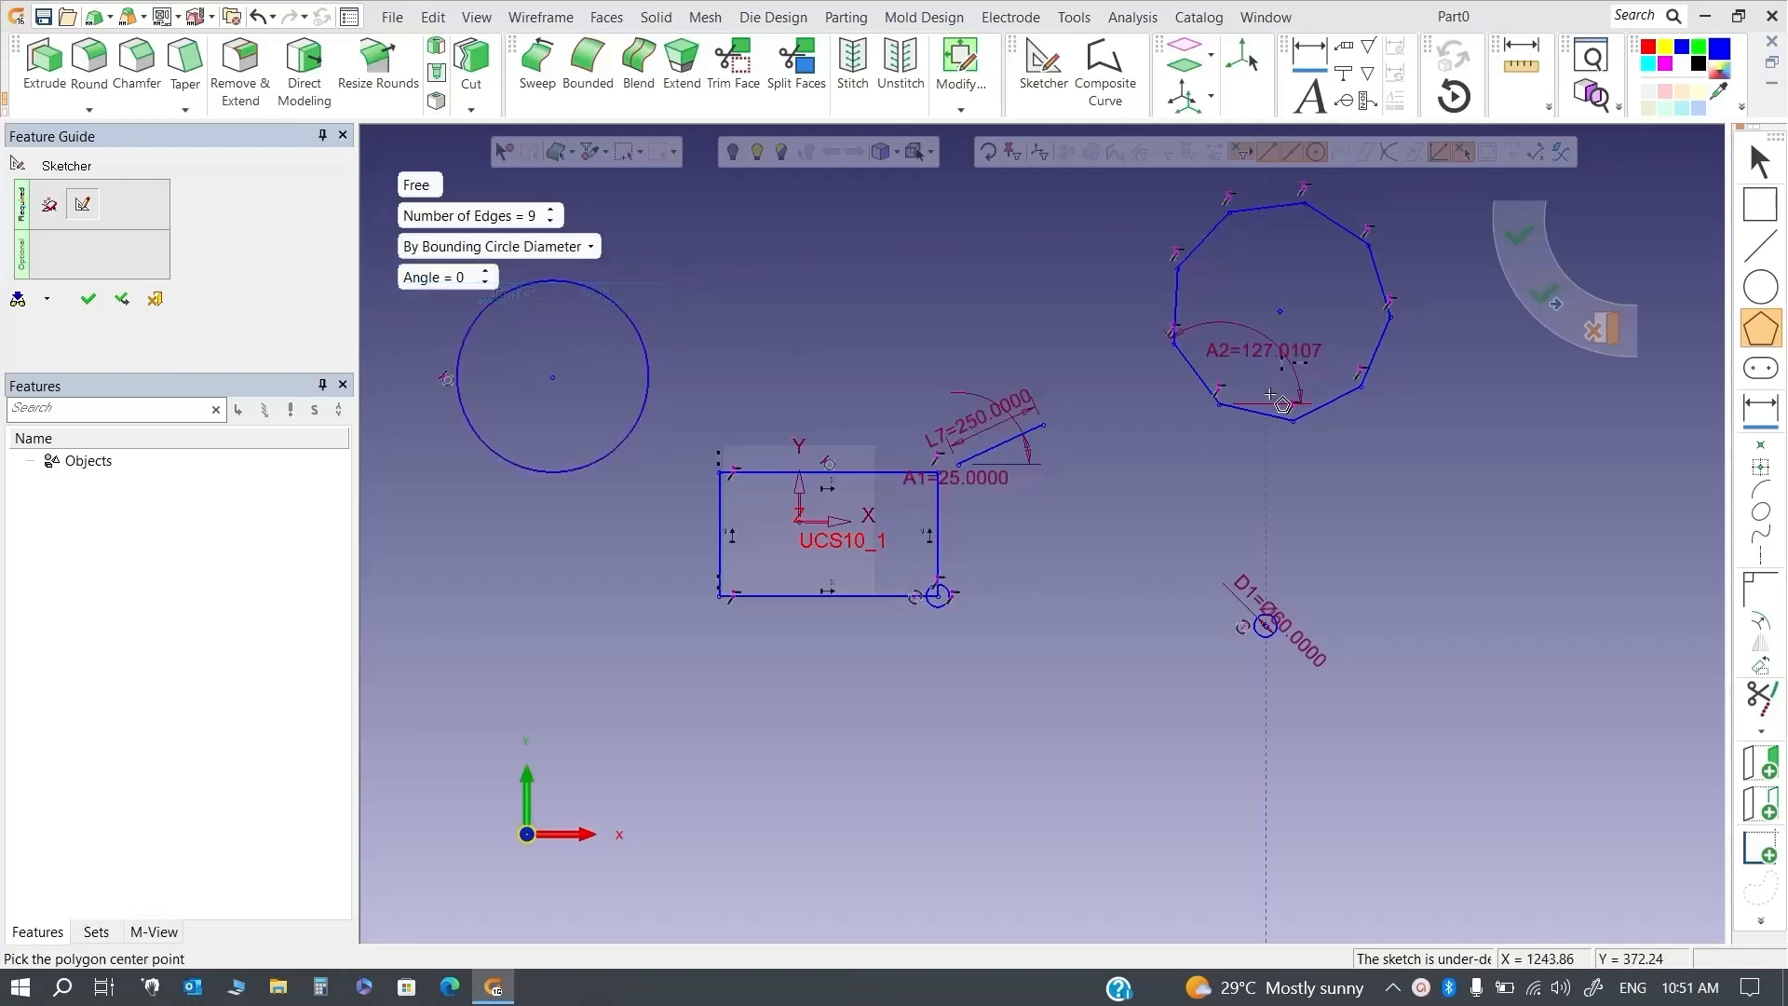
{"action": "left_click", "coordinate": [1435, 544]}
{"action": "left_click", "coordinate": [1475, 582]}
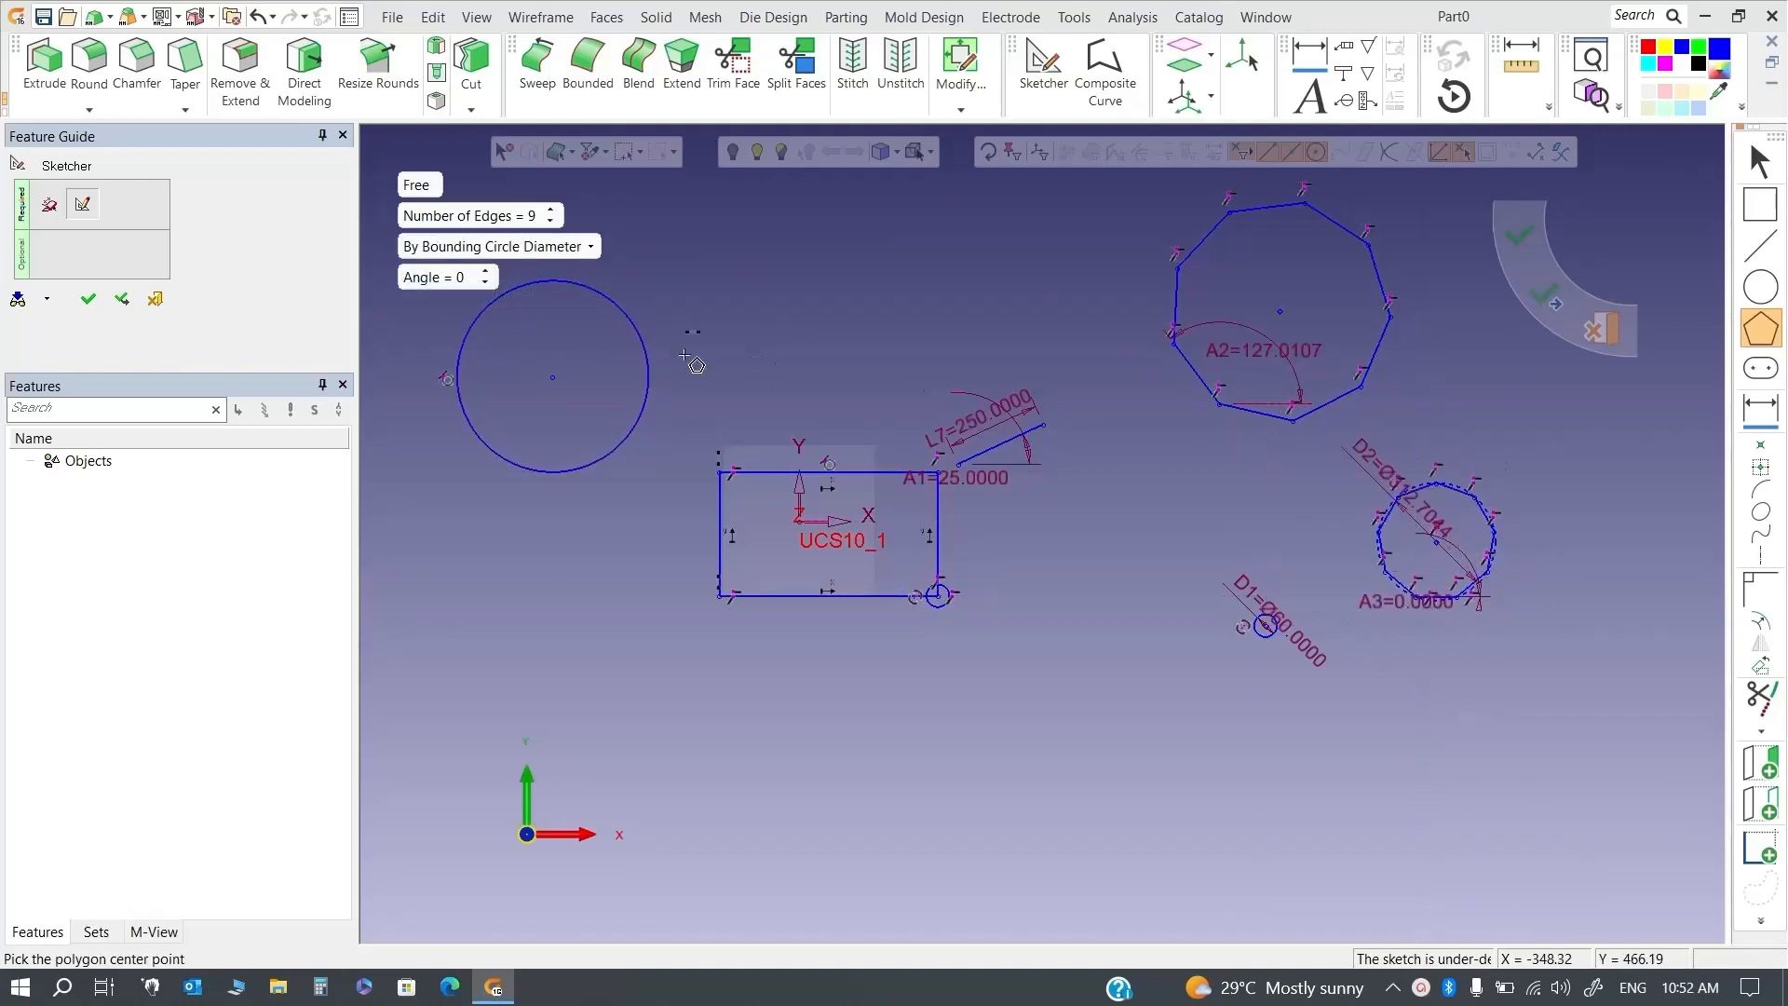
Draw a free nine-edge polygon by bounded circle diameter, about 426 in diameter at angle 0, below the rectangle
{"action": "left_click", "coordinate": [503, 246]}
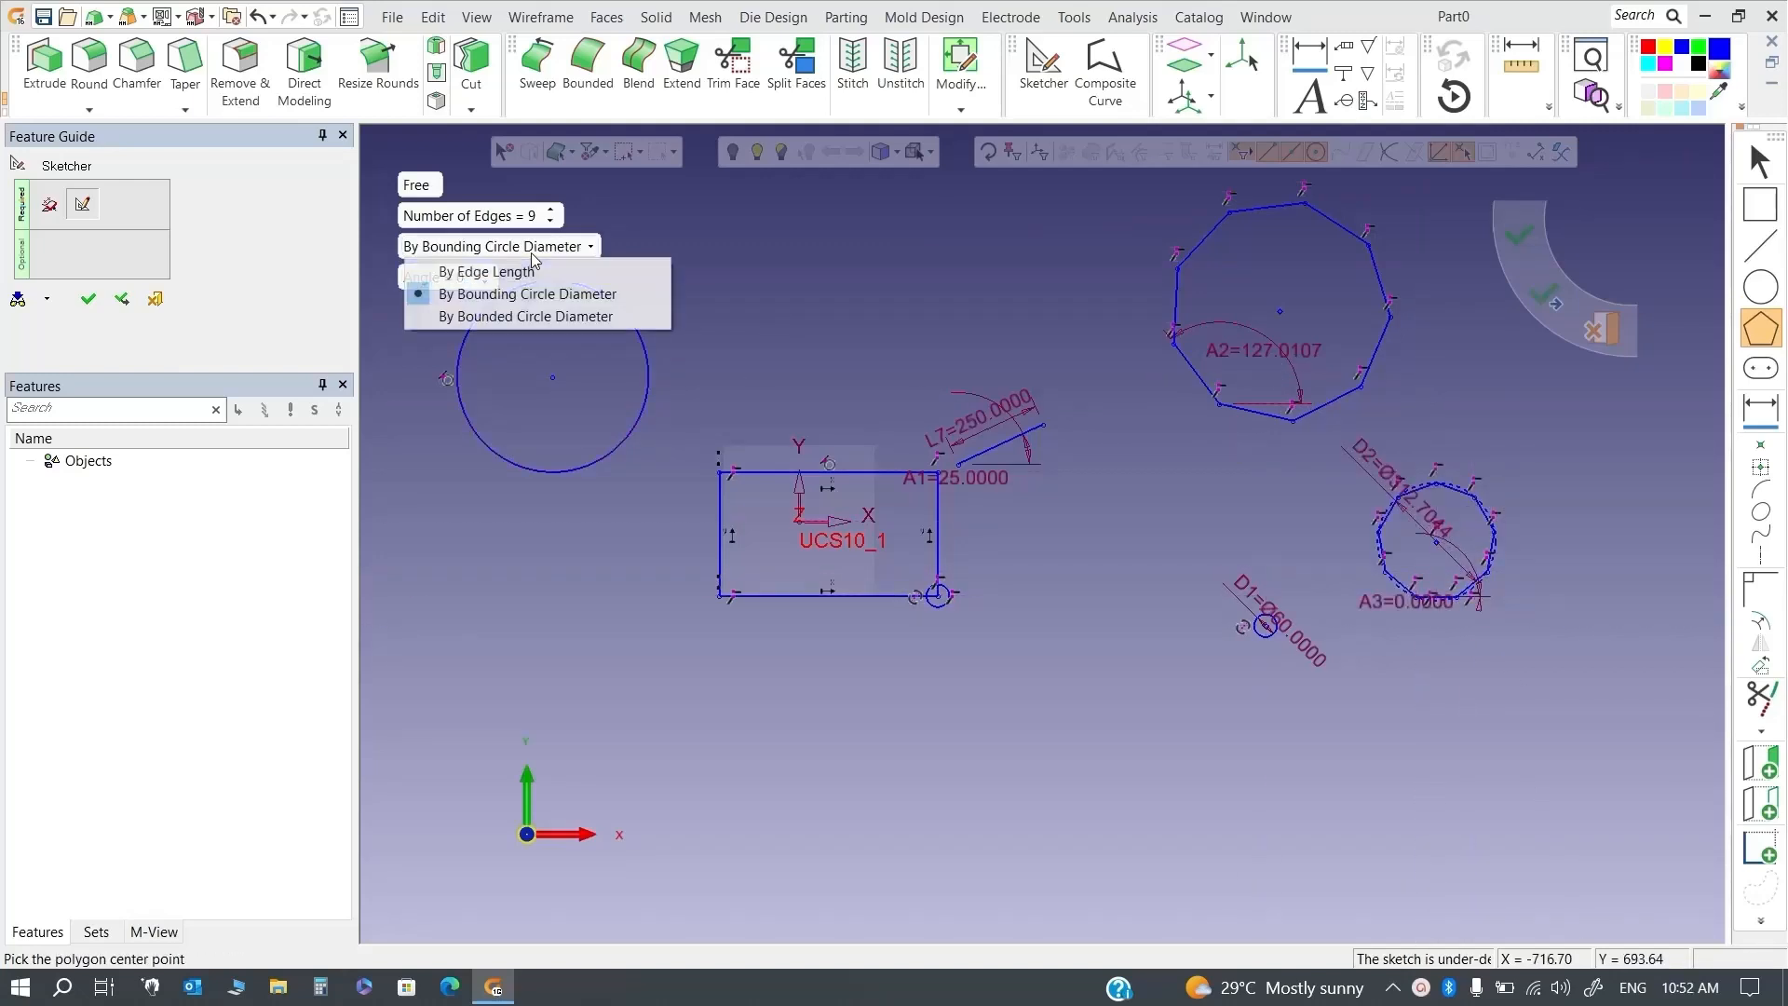
{"action": "left_click", "coordinate": [589, 317]}
{"action": "left_click", "coordinate": [879, 748]}
{"action": "left_click", "coordinate": [947, 789]}
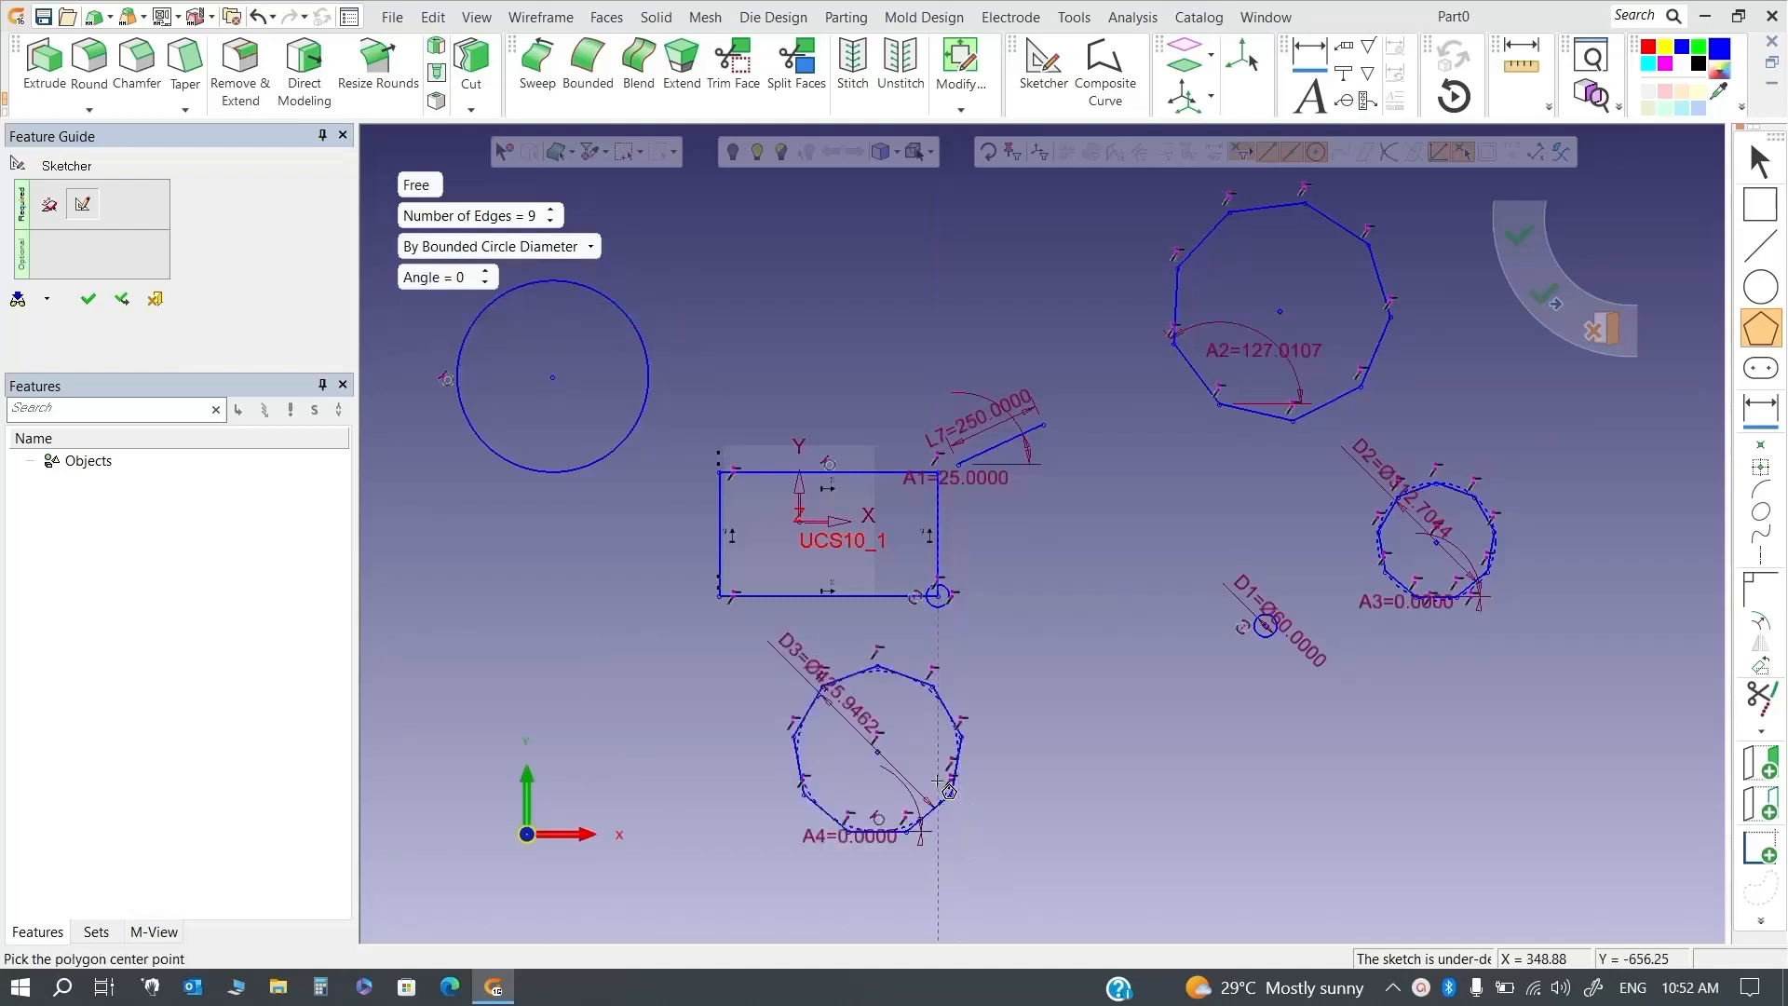
{"action": "key", "text": "Escape"}
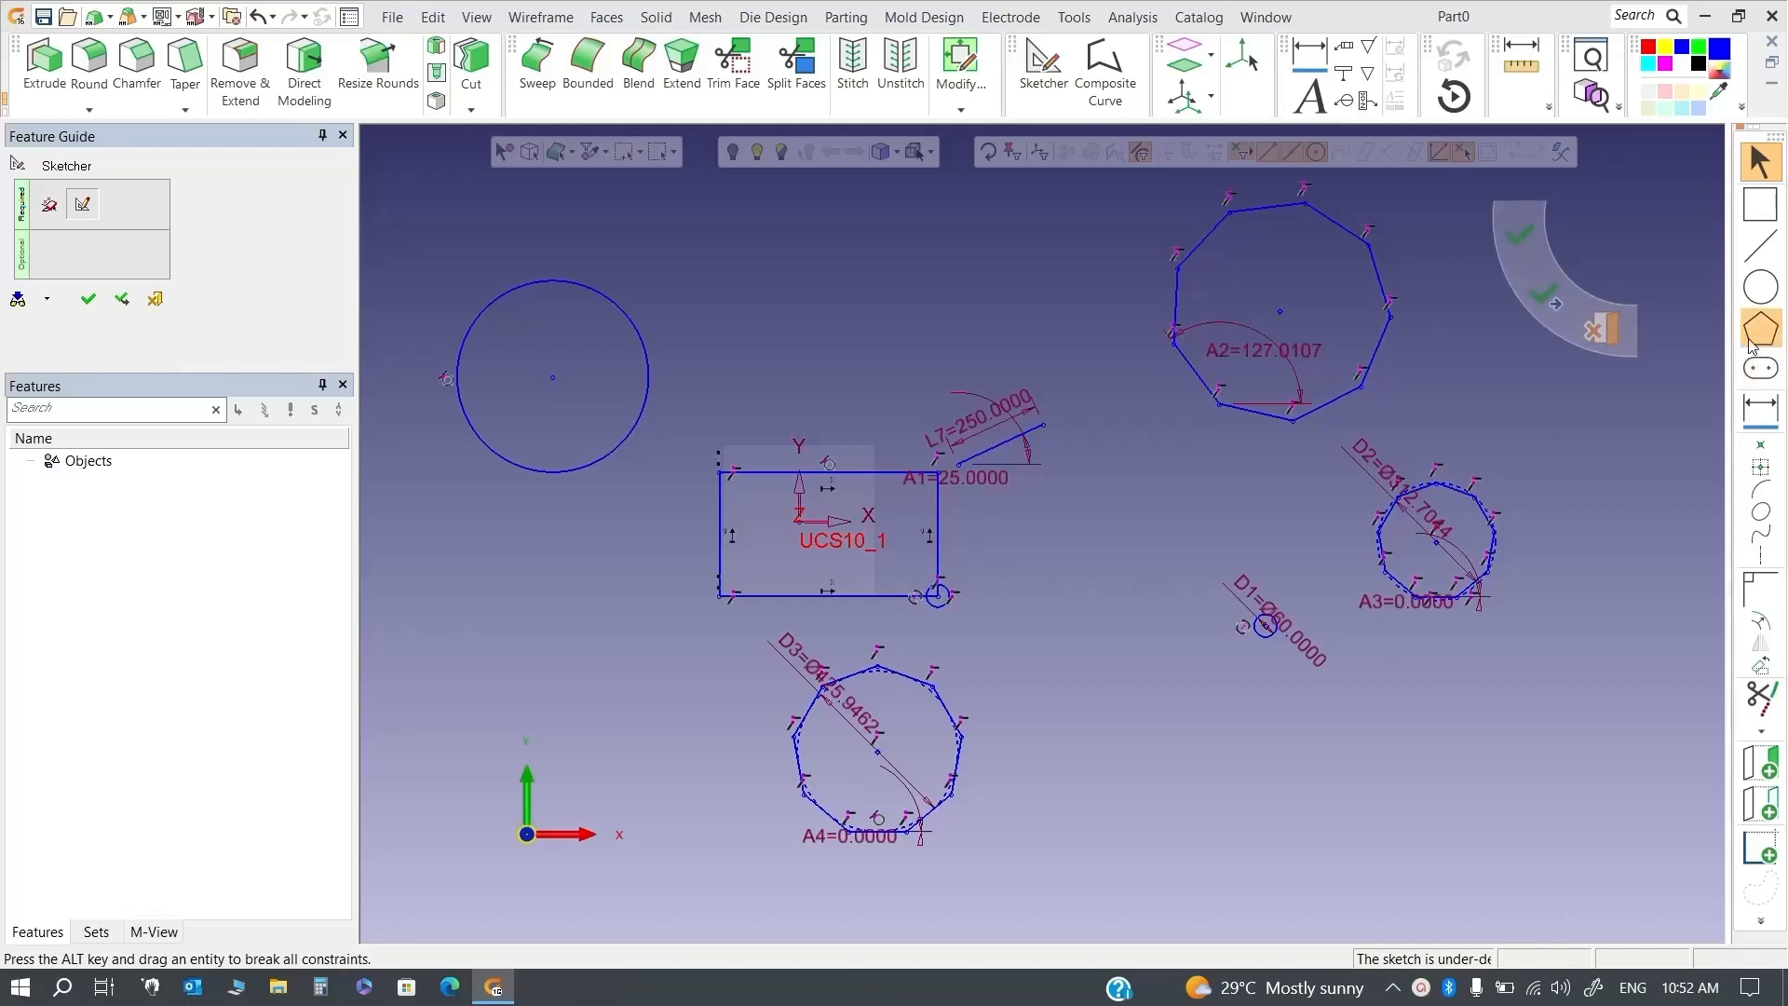
Delete all the geometry and dimensions from the sketch
{"action": "scroll", "coordinate": [1018, 517], "scroll_direction": "down", "scroll_amount": 3}
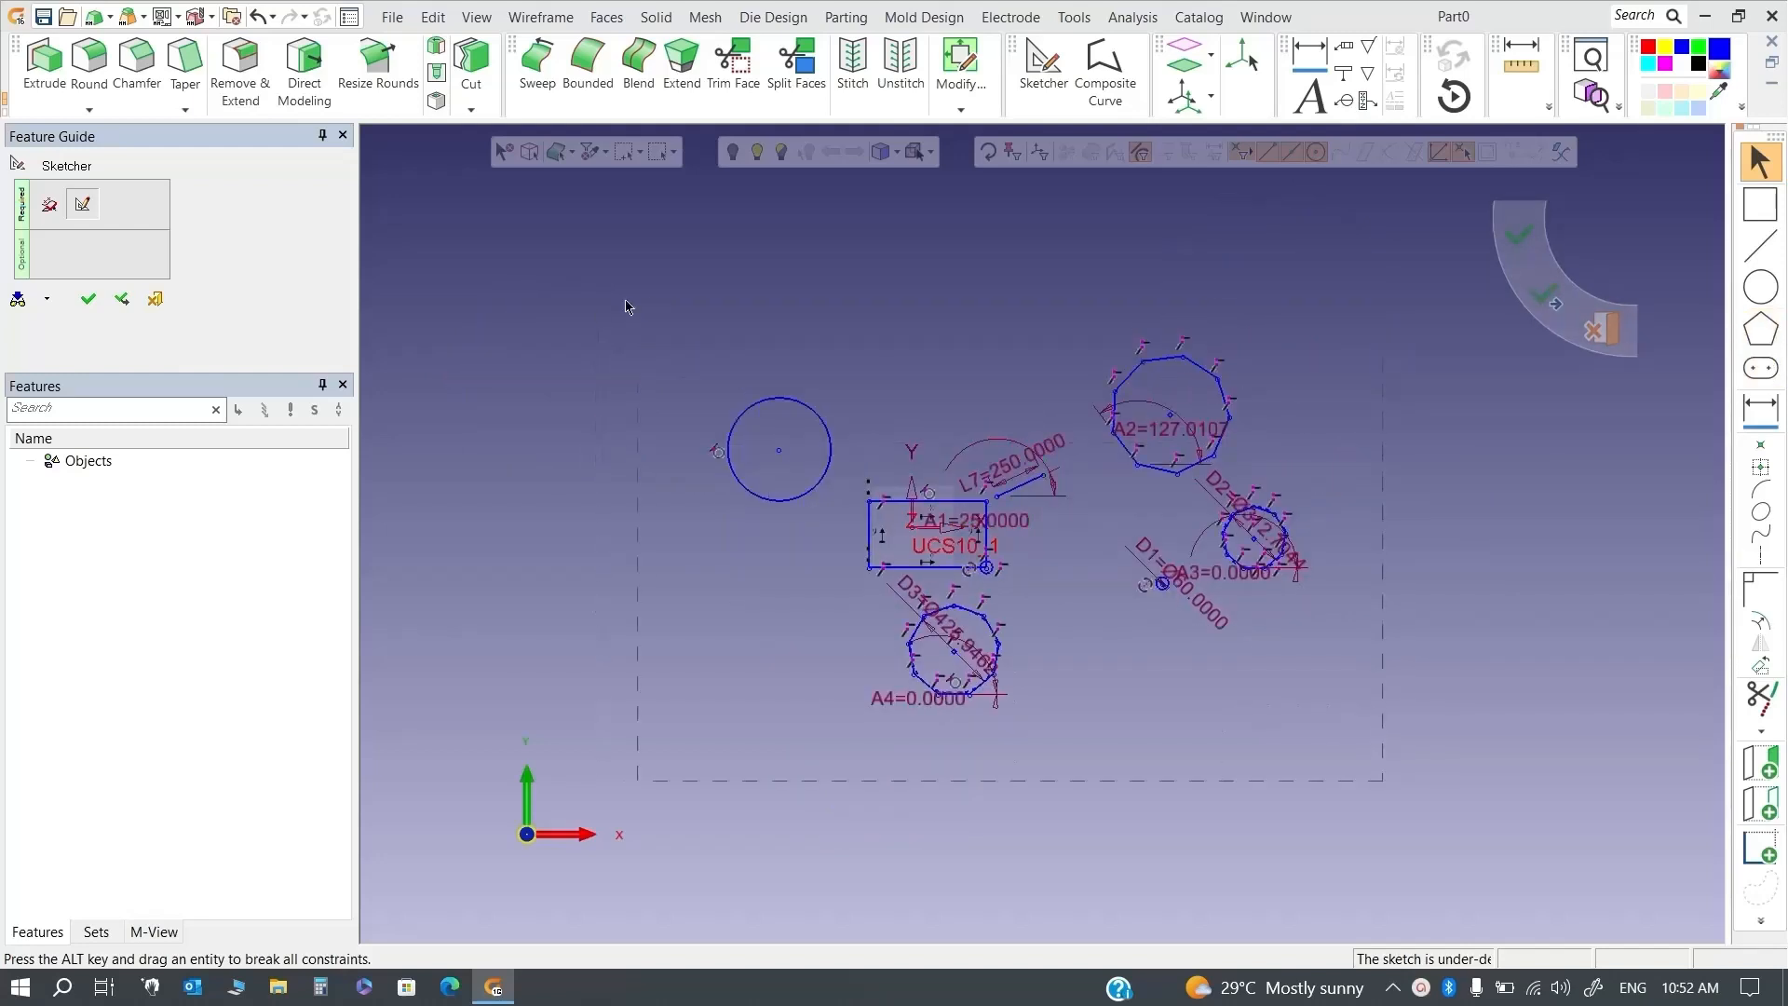
{"action": "key", "text": "ctrl+a"}
{"action": "key", "text": "Delete"}
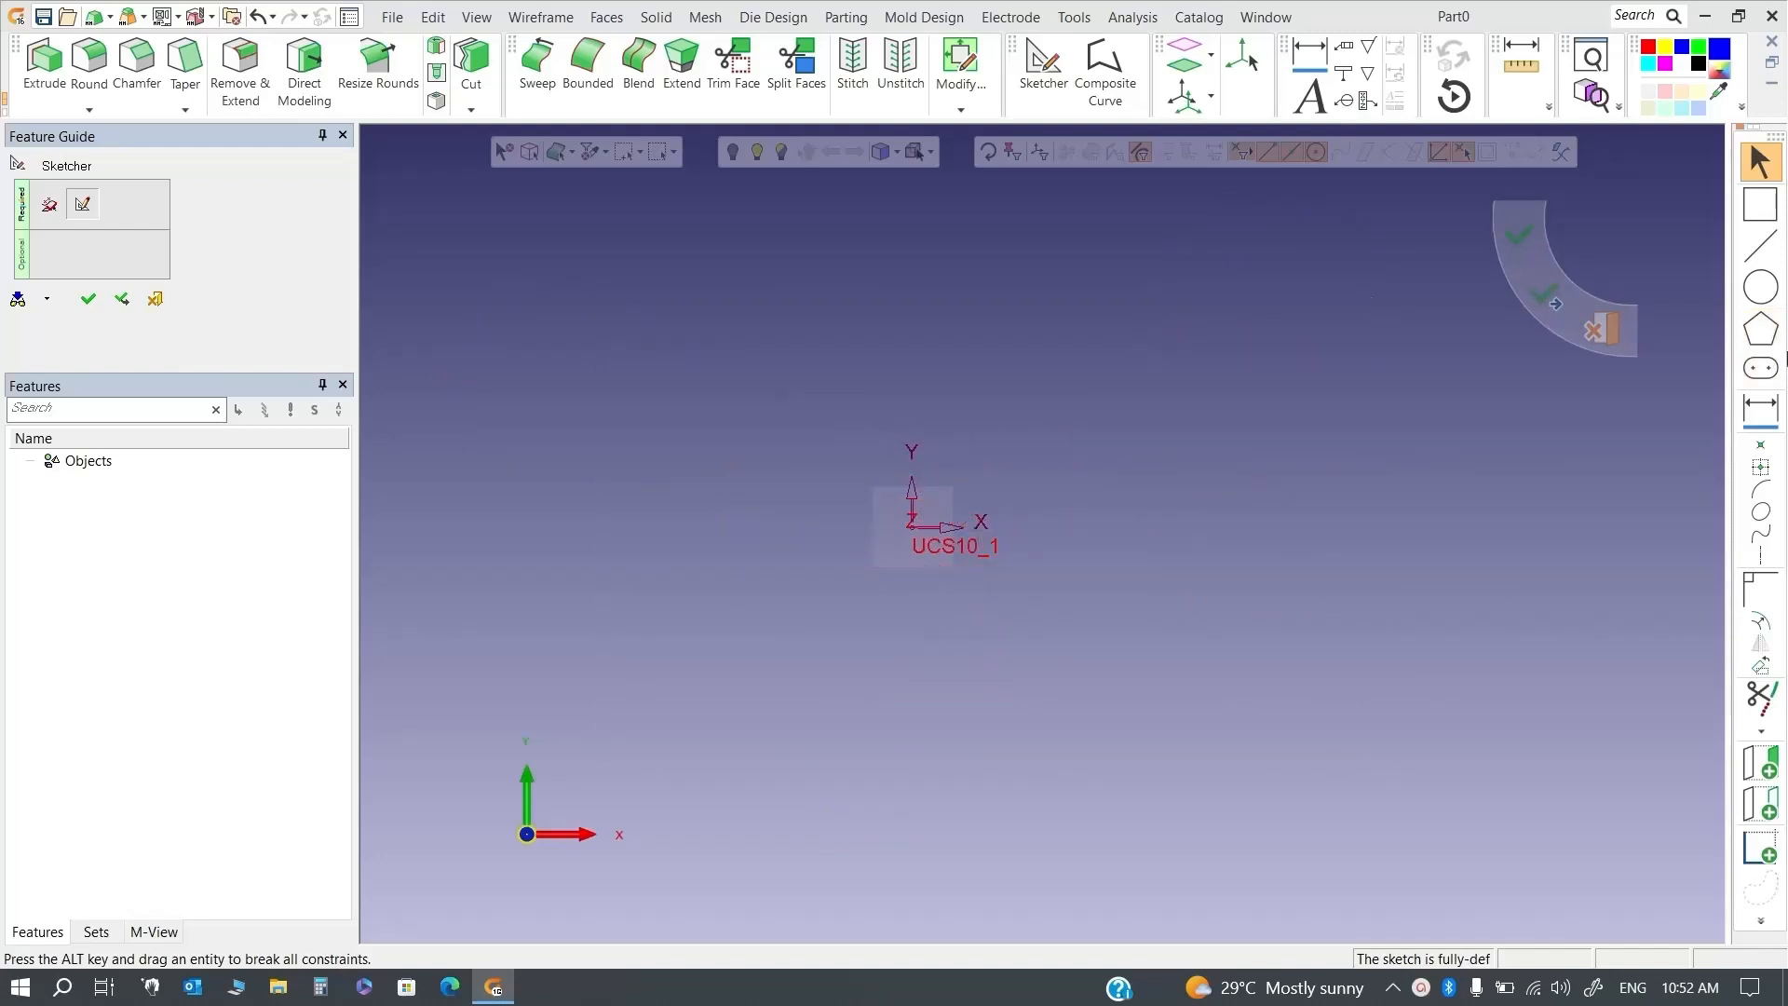
Start a slot by line and define its spine as a horizontal 200 mm line with free angle above the origin
{"action": "left_click", "coordinate": [1759, 366]}
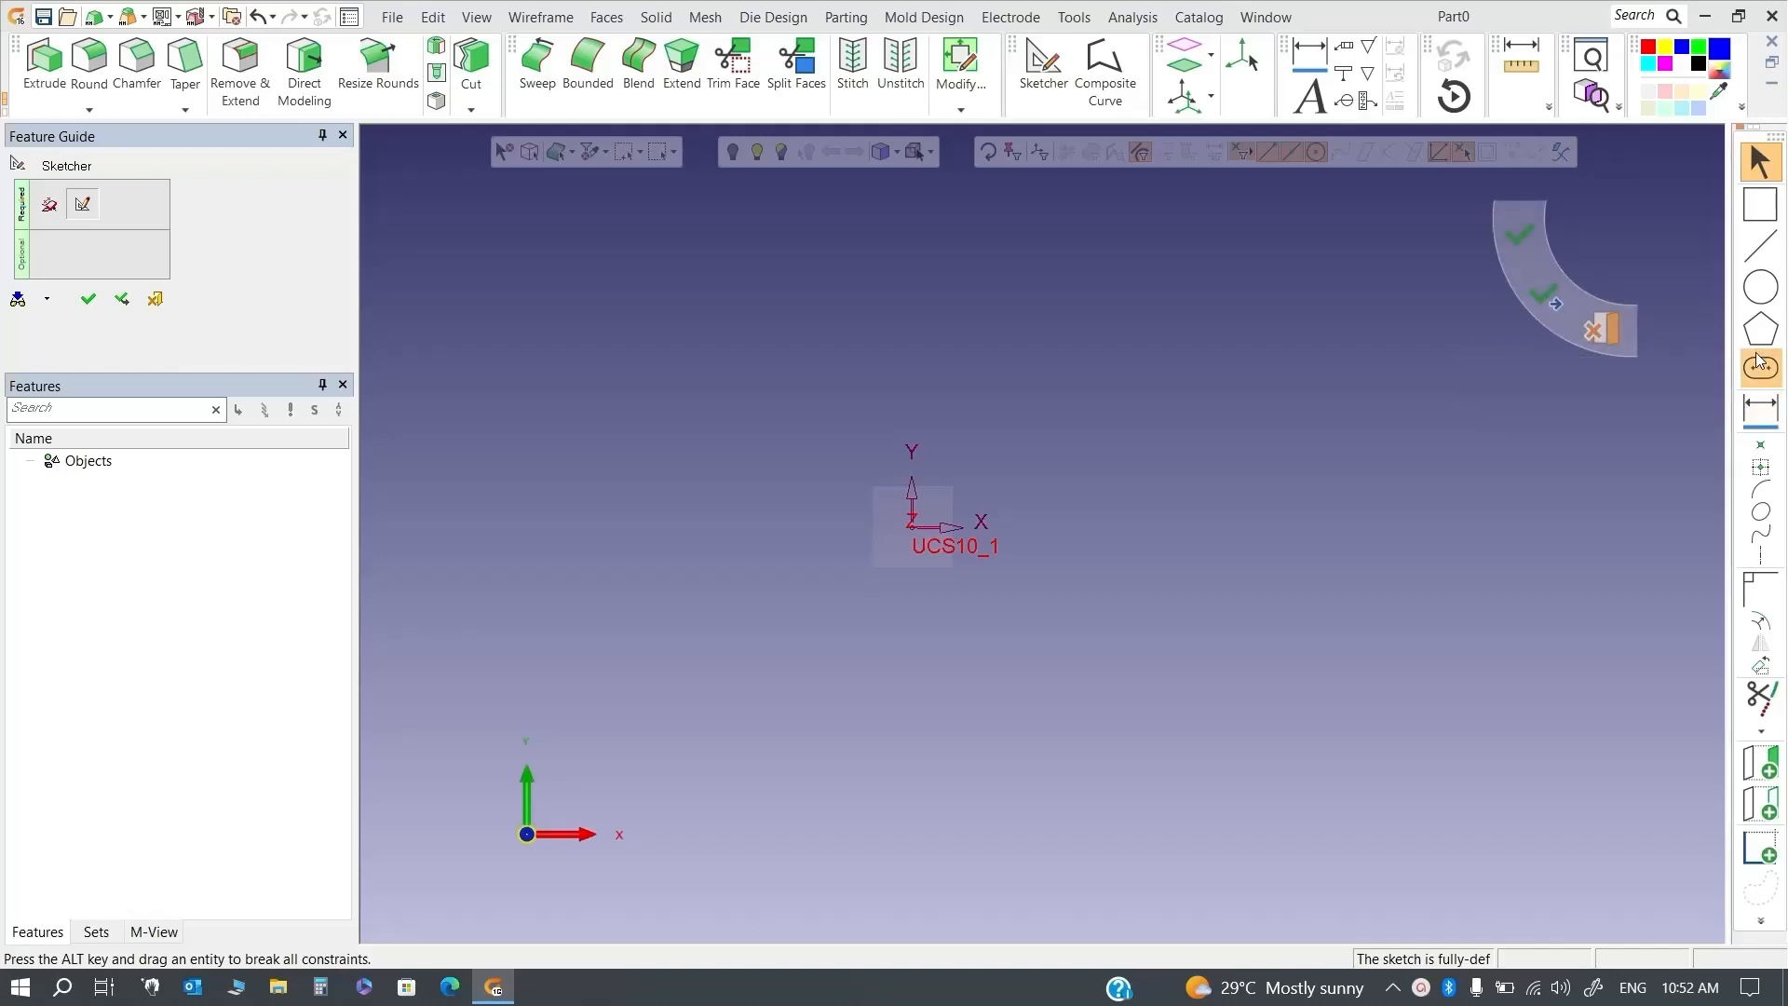
{"action": "left_click", "coordinate": [1760, 367]}
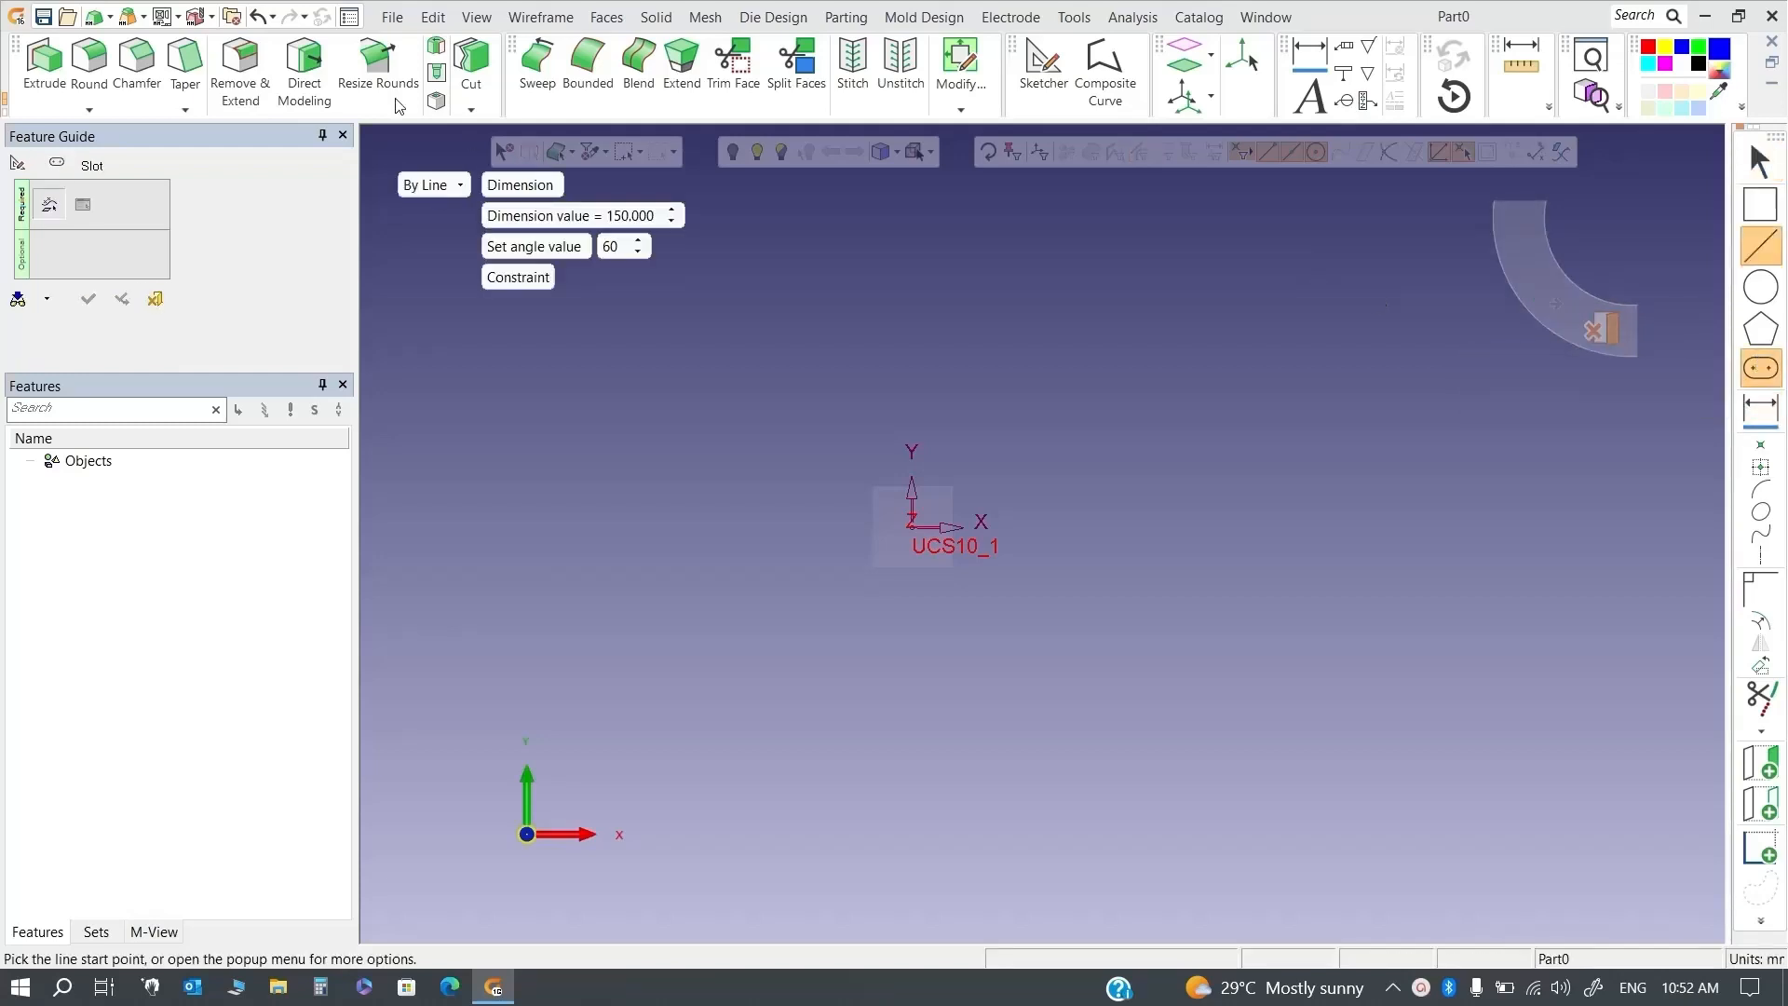
{"action": "left_click", "coordinate": [448, 187]}
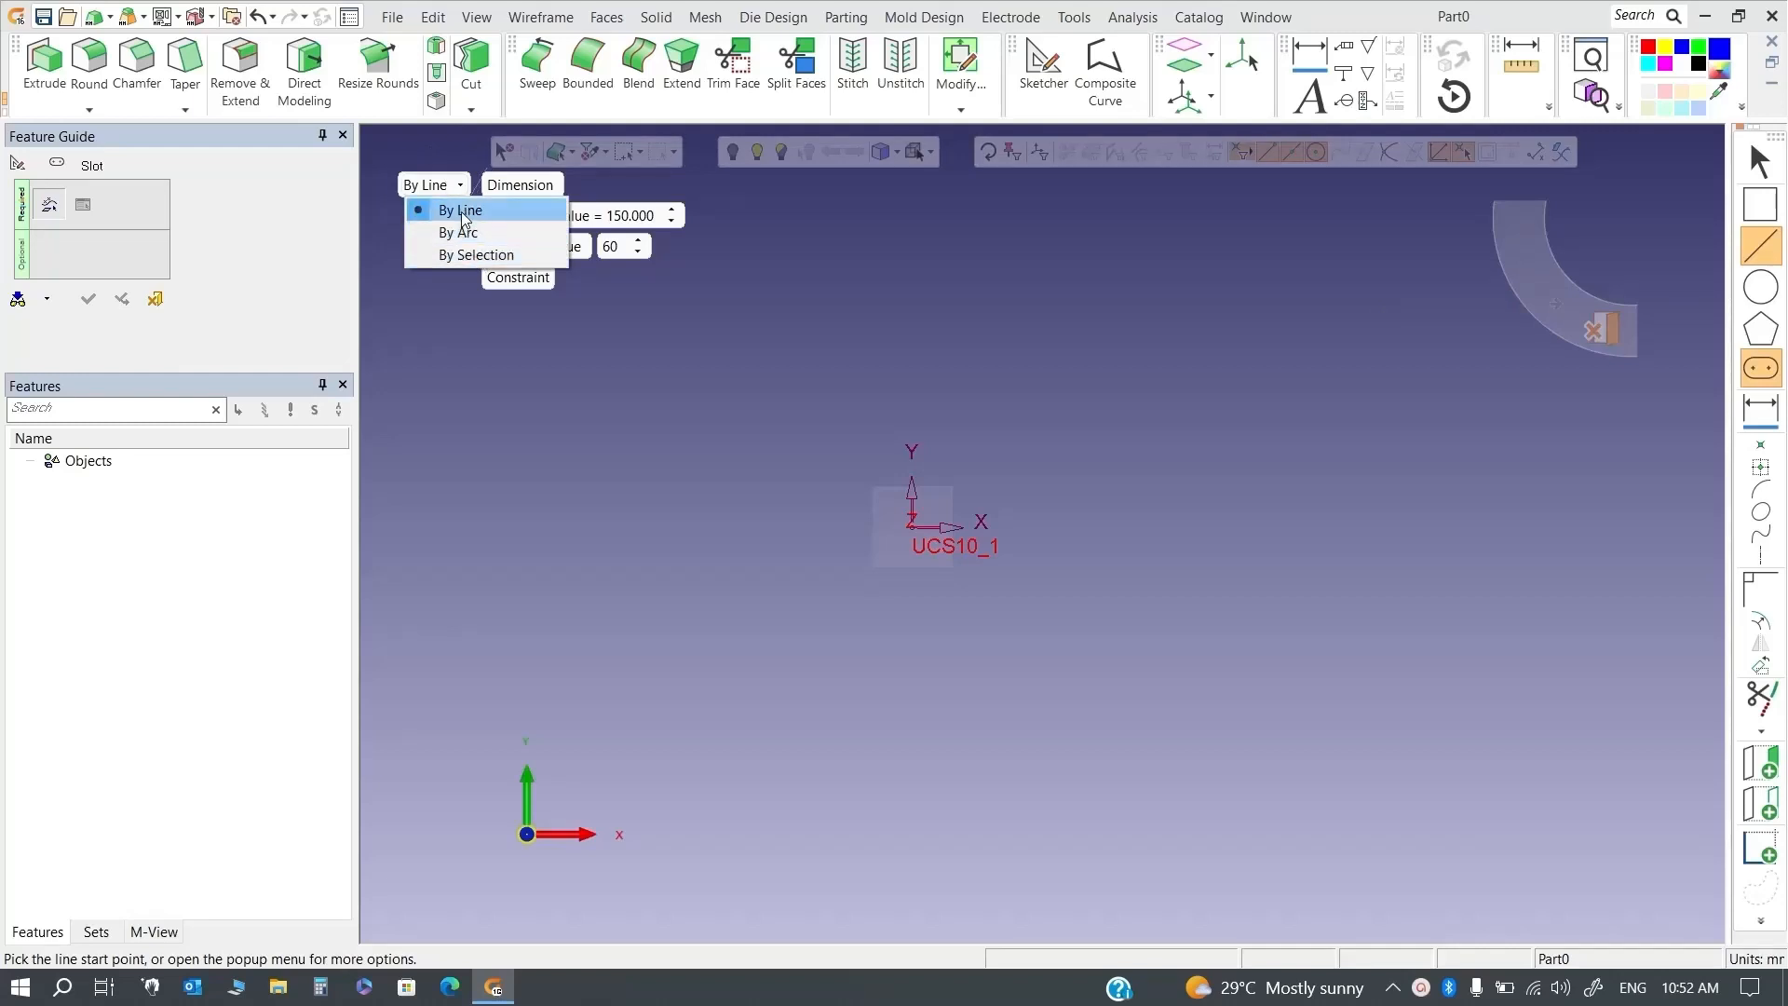
{"action": "left_click", "coordinate": [462, 212]}
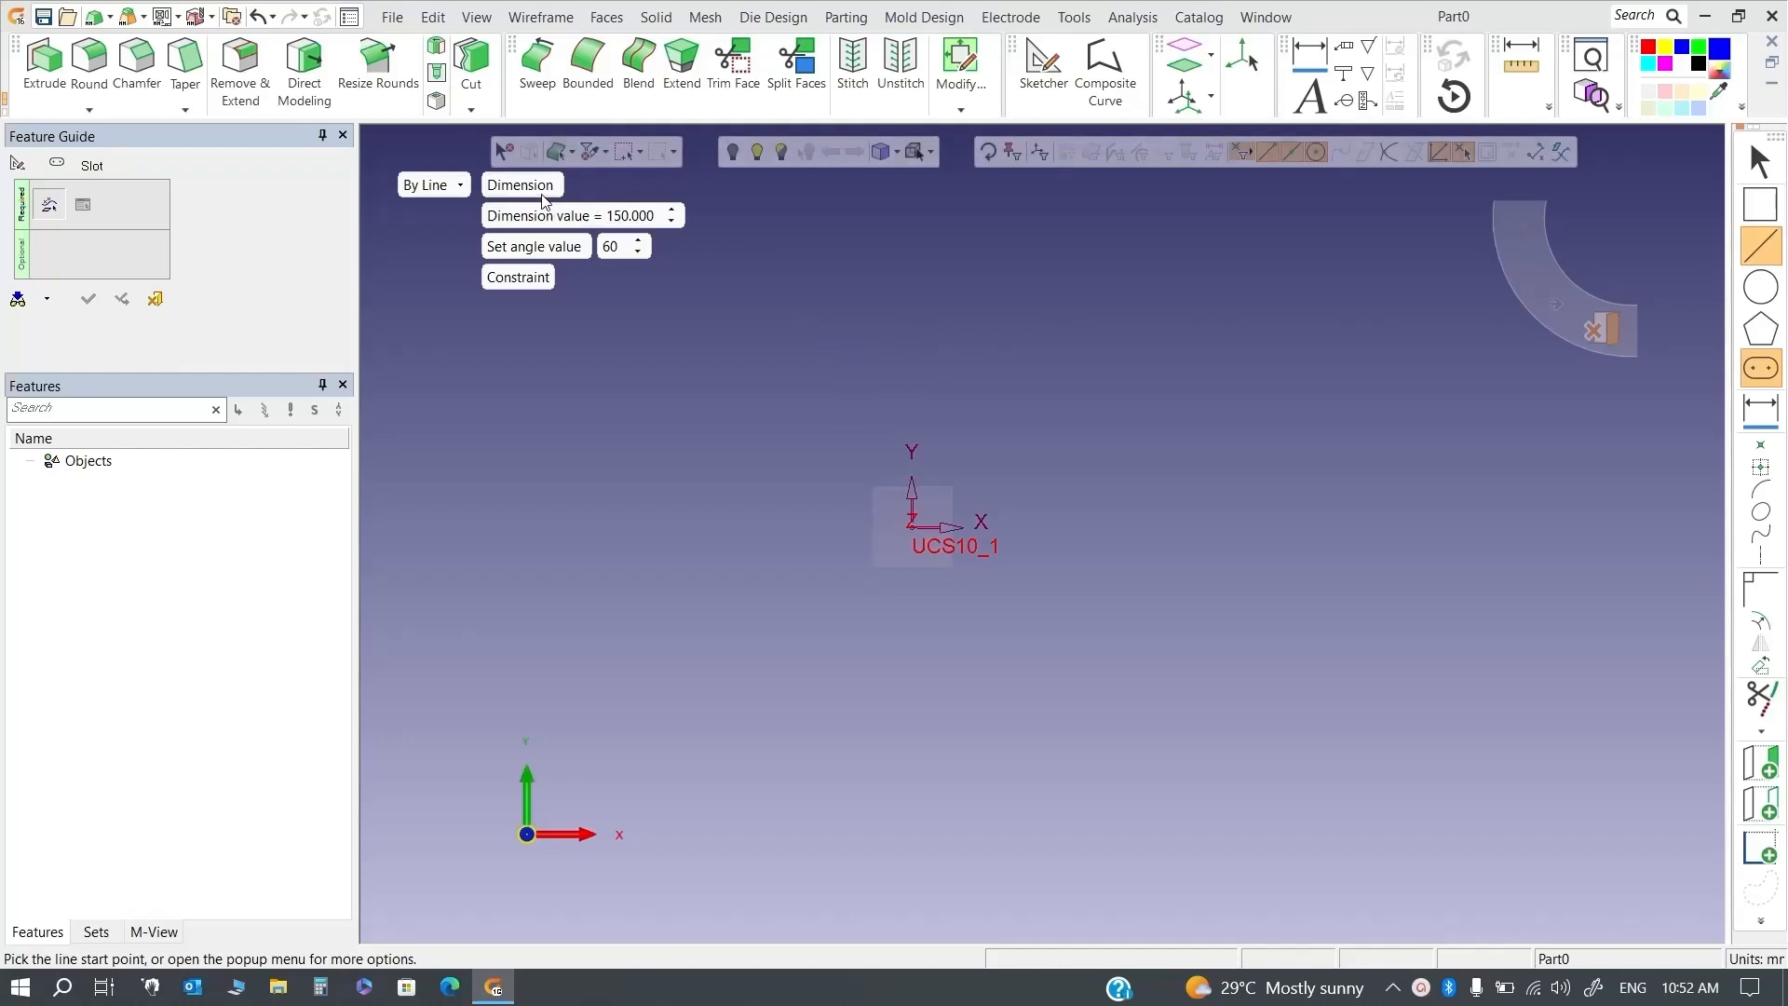
{"action": "left_click", "coordinate": [563, 247]}
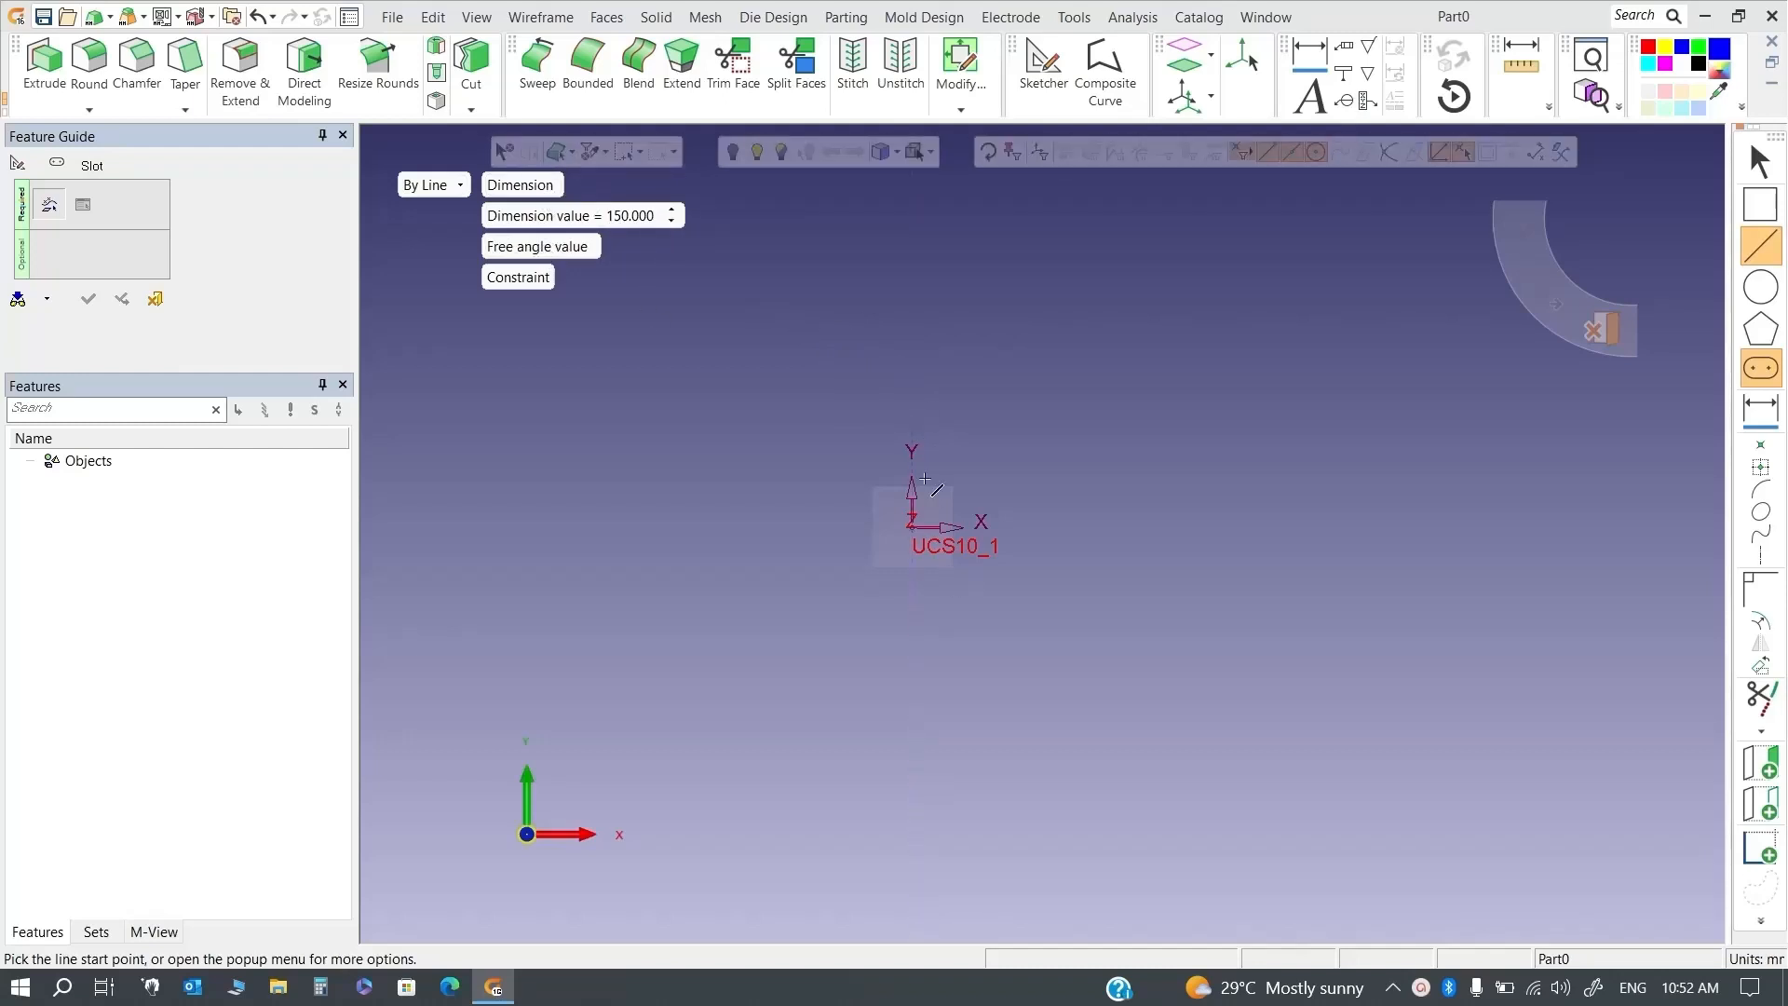
{"action": "left_click", "coordinate": [905, 352]}
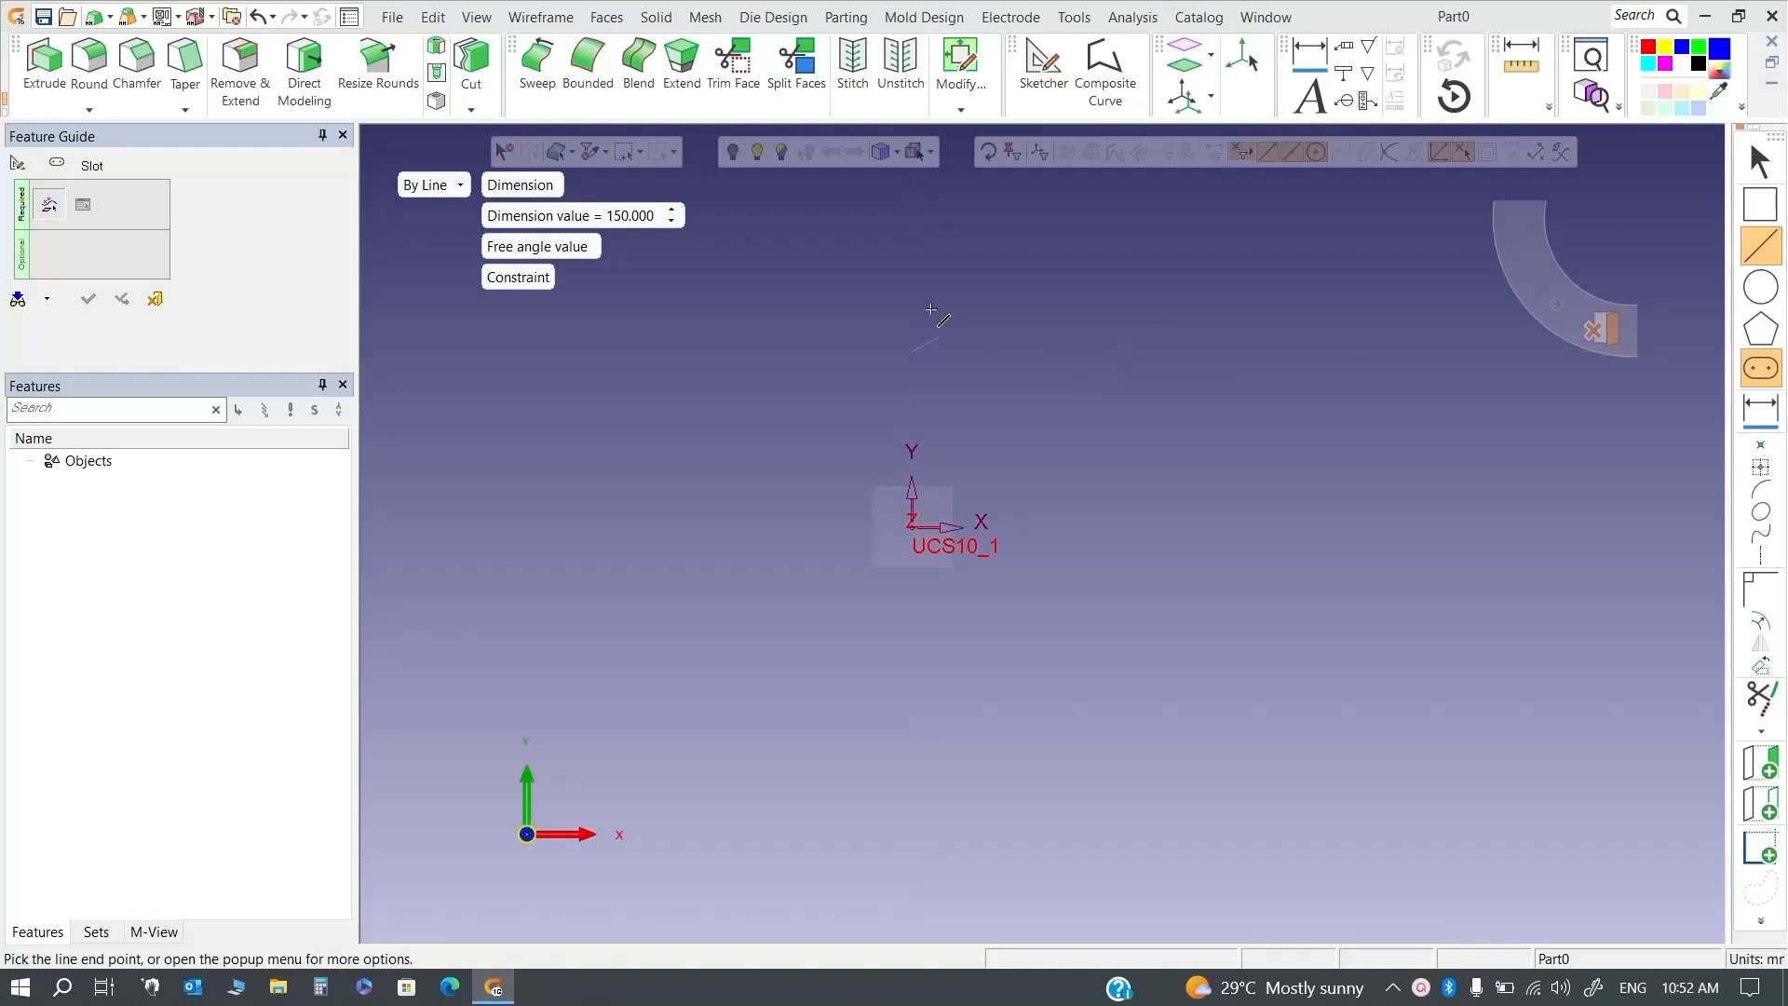
{"action": "left_click", "coordinate": [650, 218]}
{"action": "type", "text": "200"}
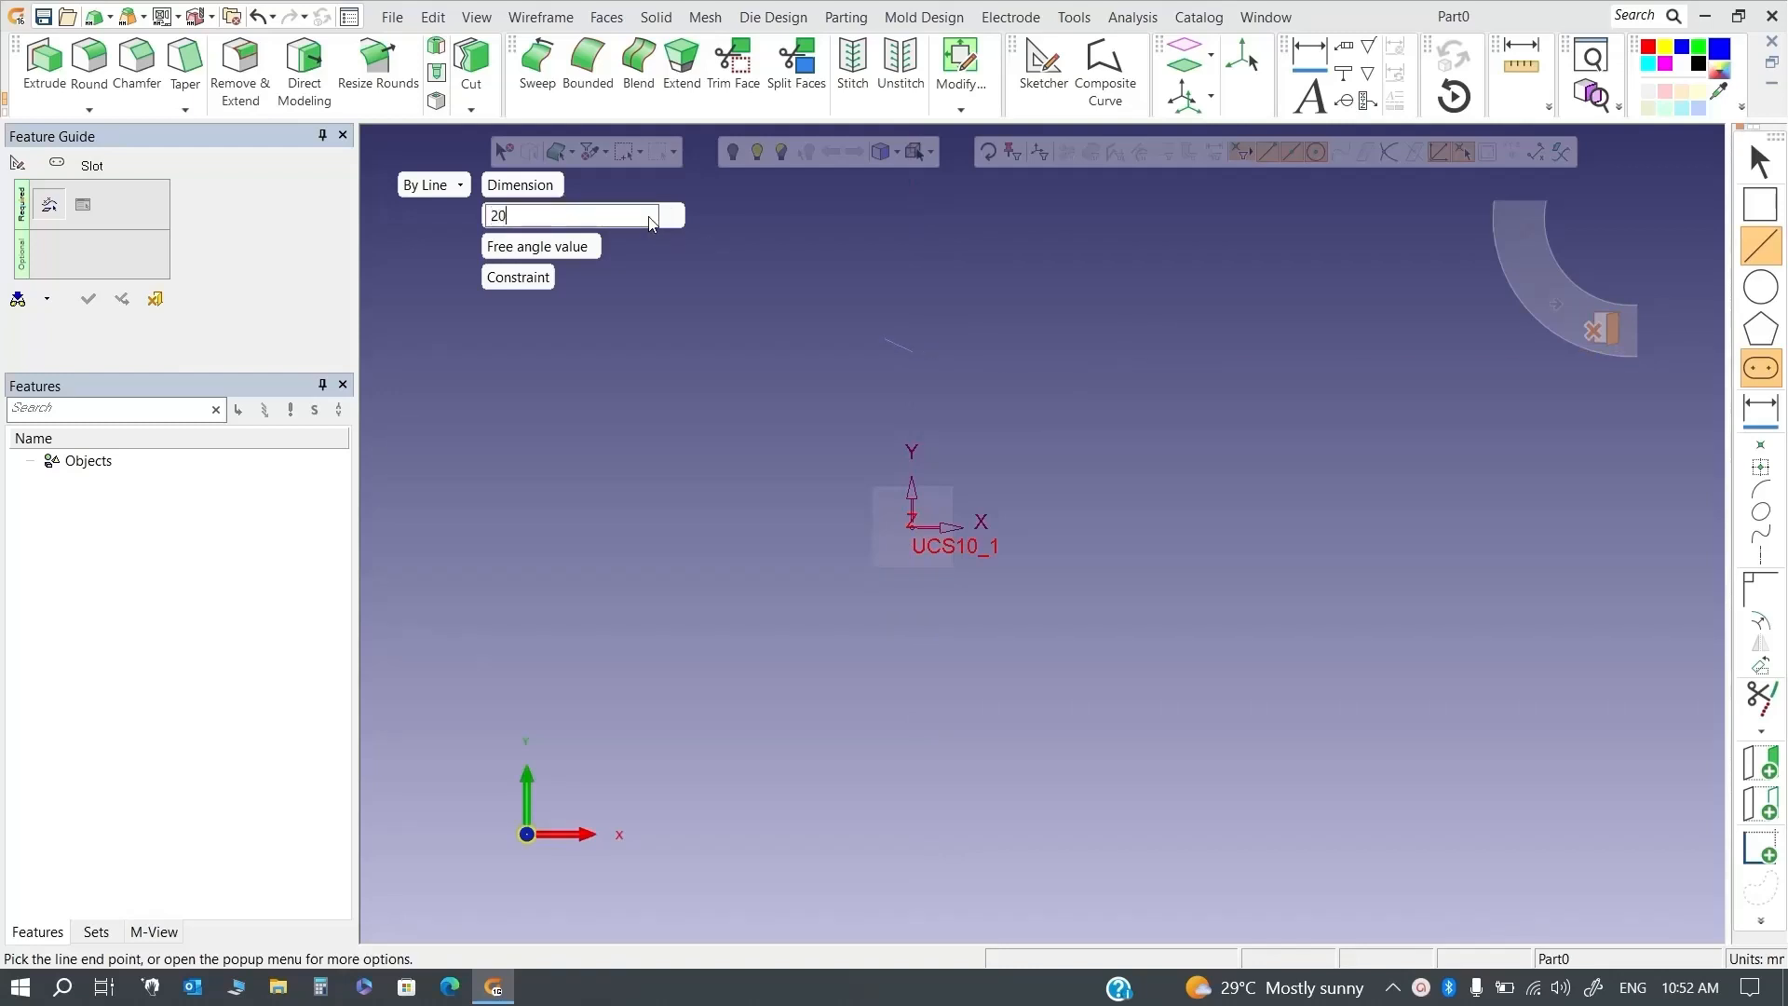
{"action": "key", "text": "Return"}
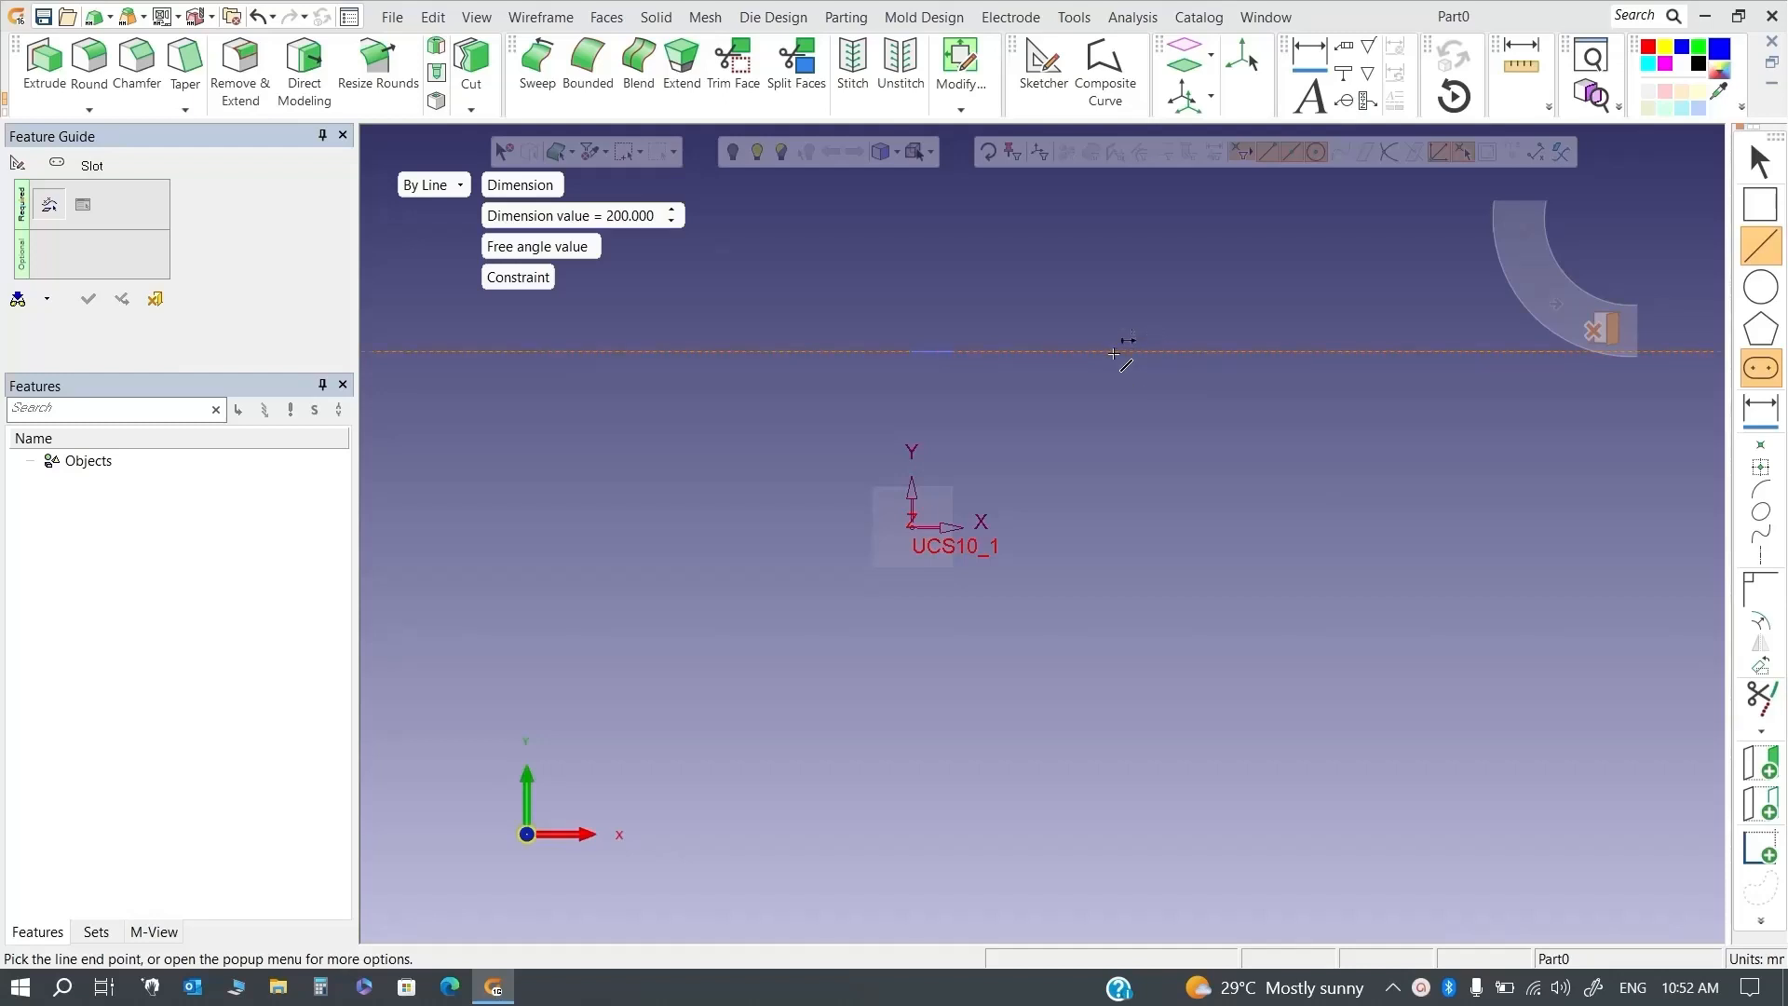
{"action": "left_click", "coordinate": [1115, 353]}
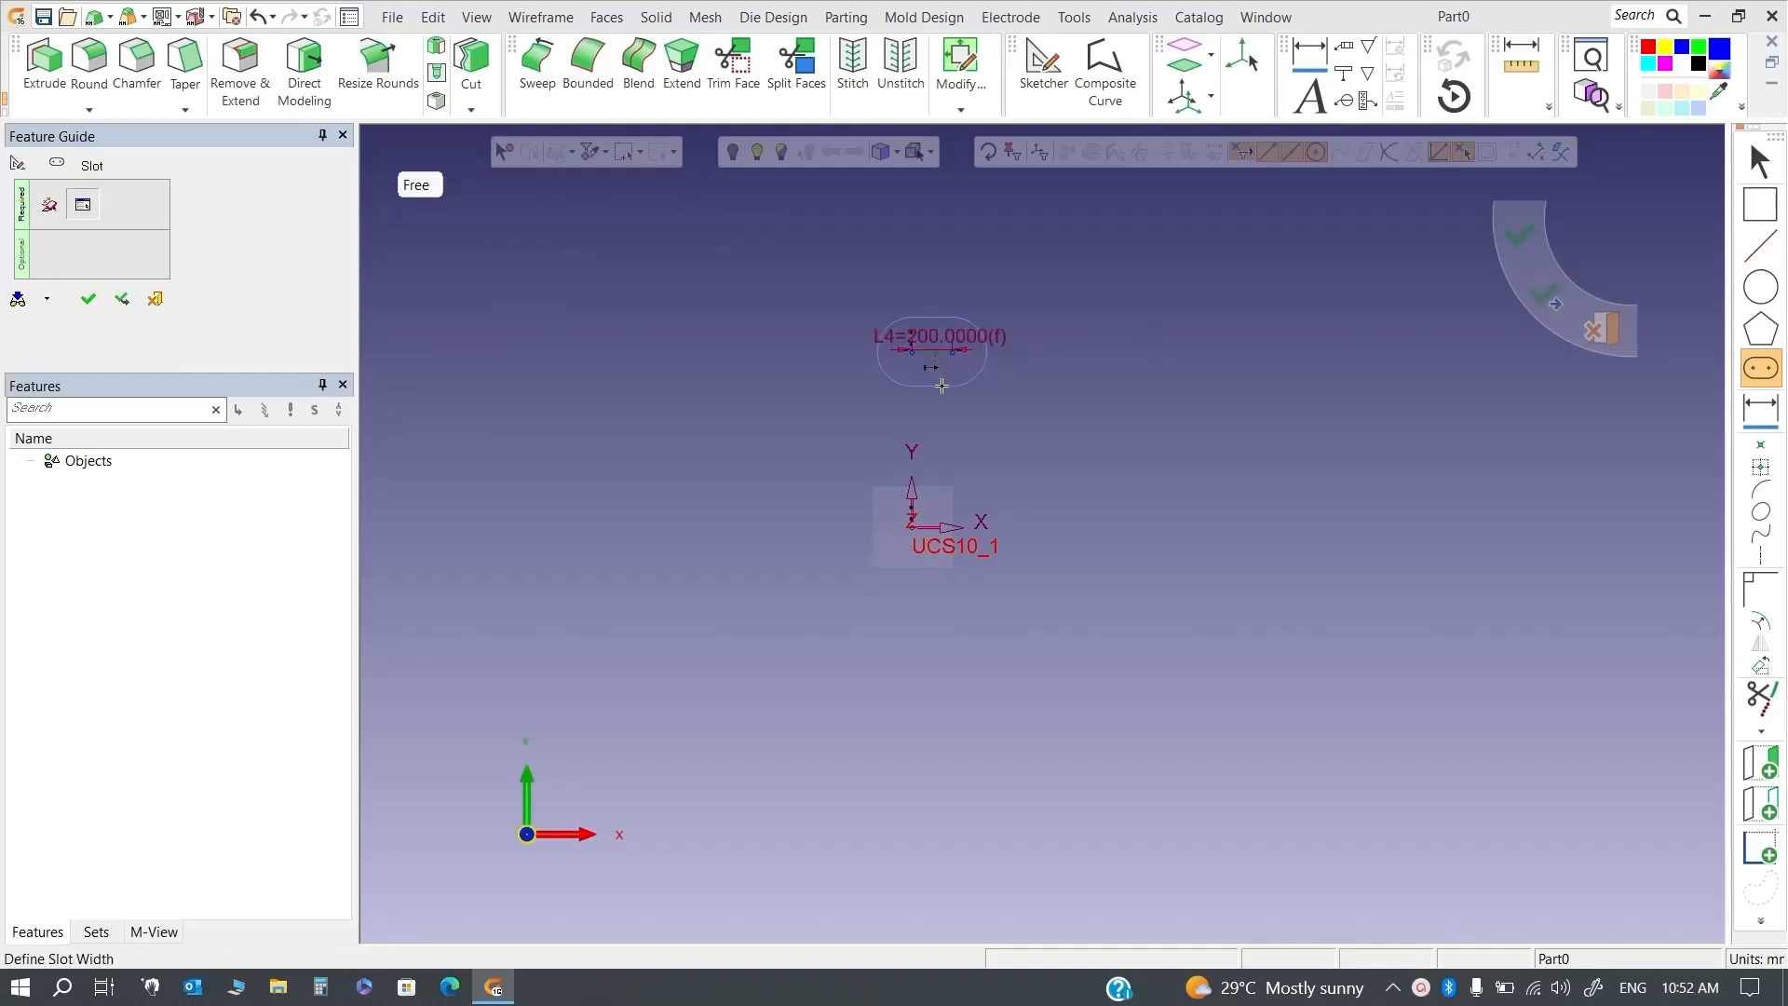
Give the horizontal slot a free width with a half-width of about 129 mm and create it
{"action": "left_click", "coordinate": [942, 385]}
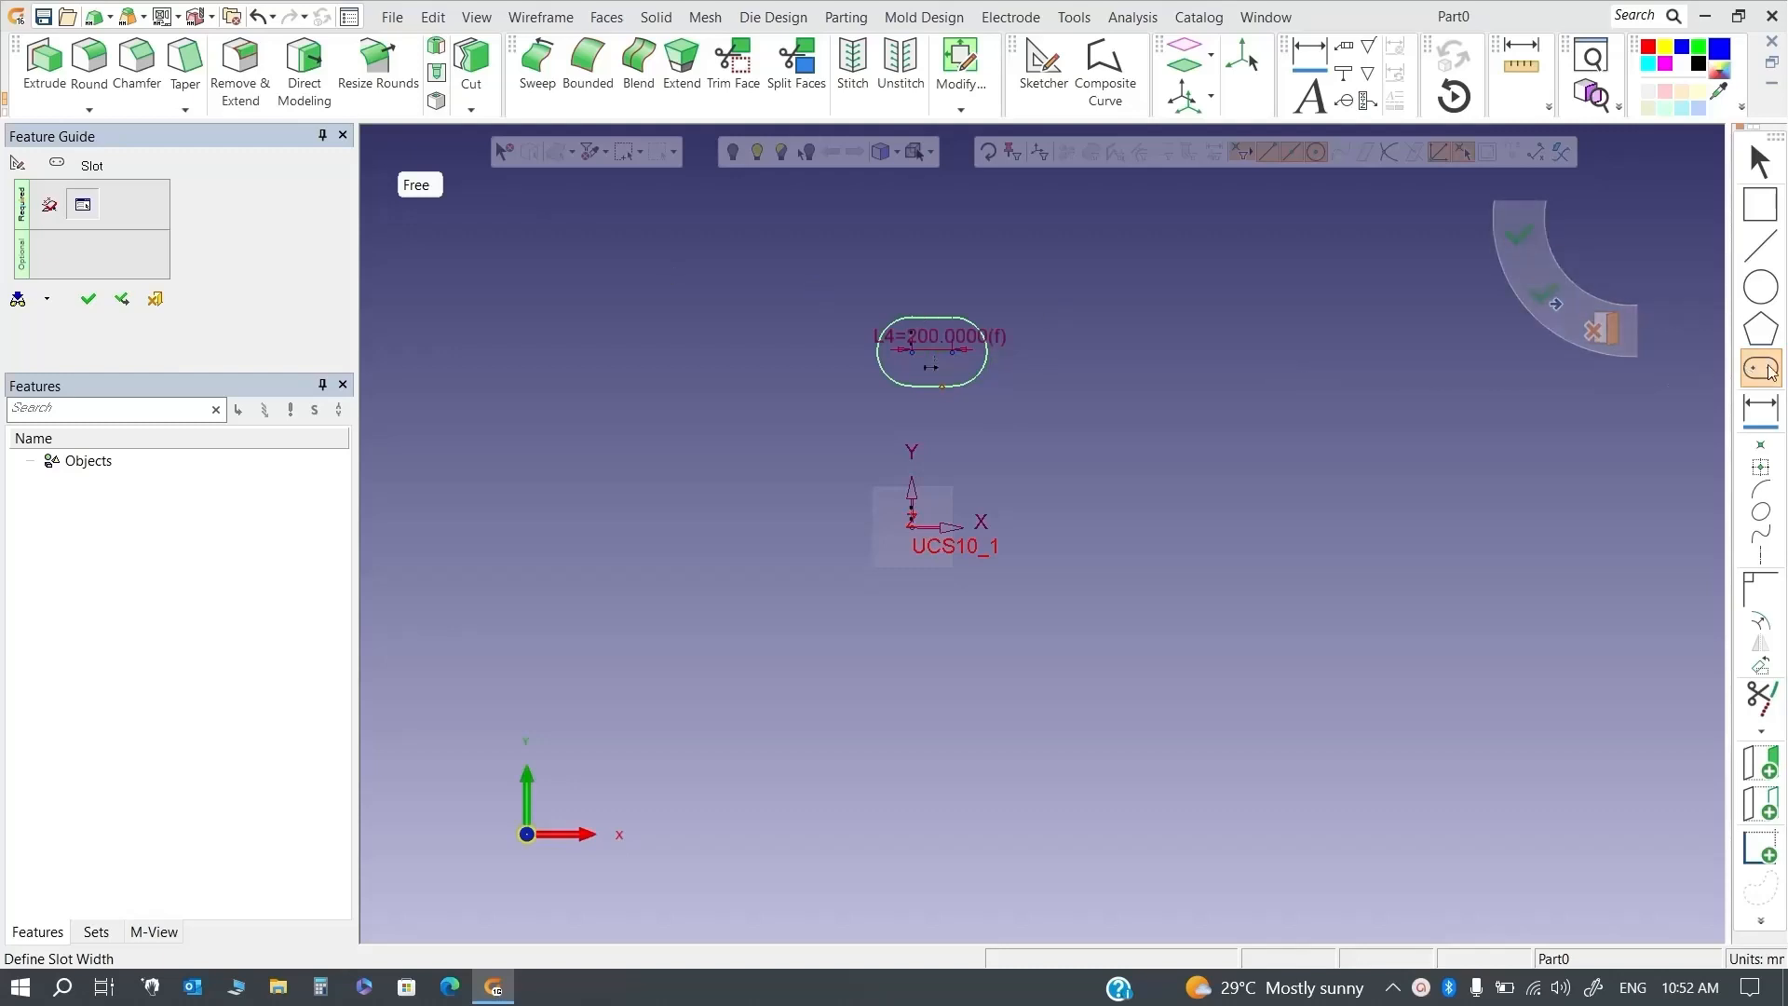
{"action": "scroll", "coordinate": [1041, 343], "scroll_direction": "up", "scroll_amount": 2}
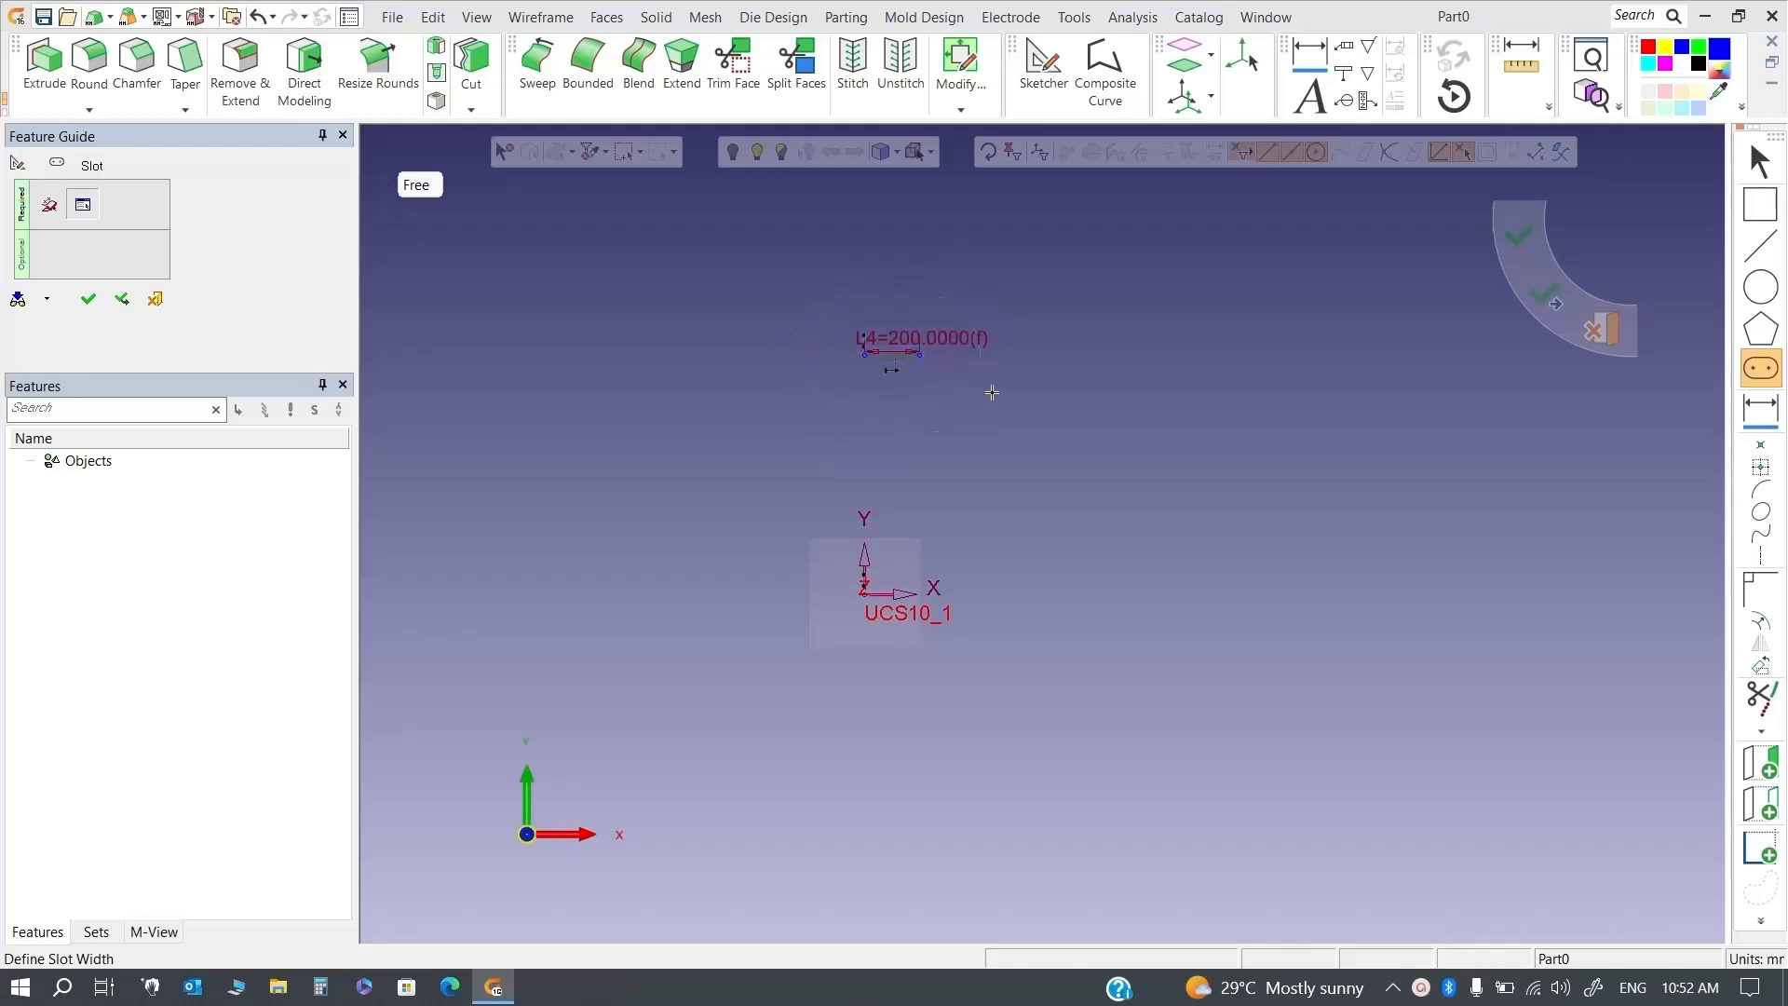
{"action": "right_click", "coordinate": [1011, 388]}
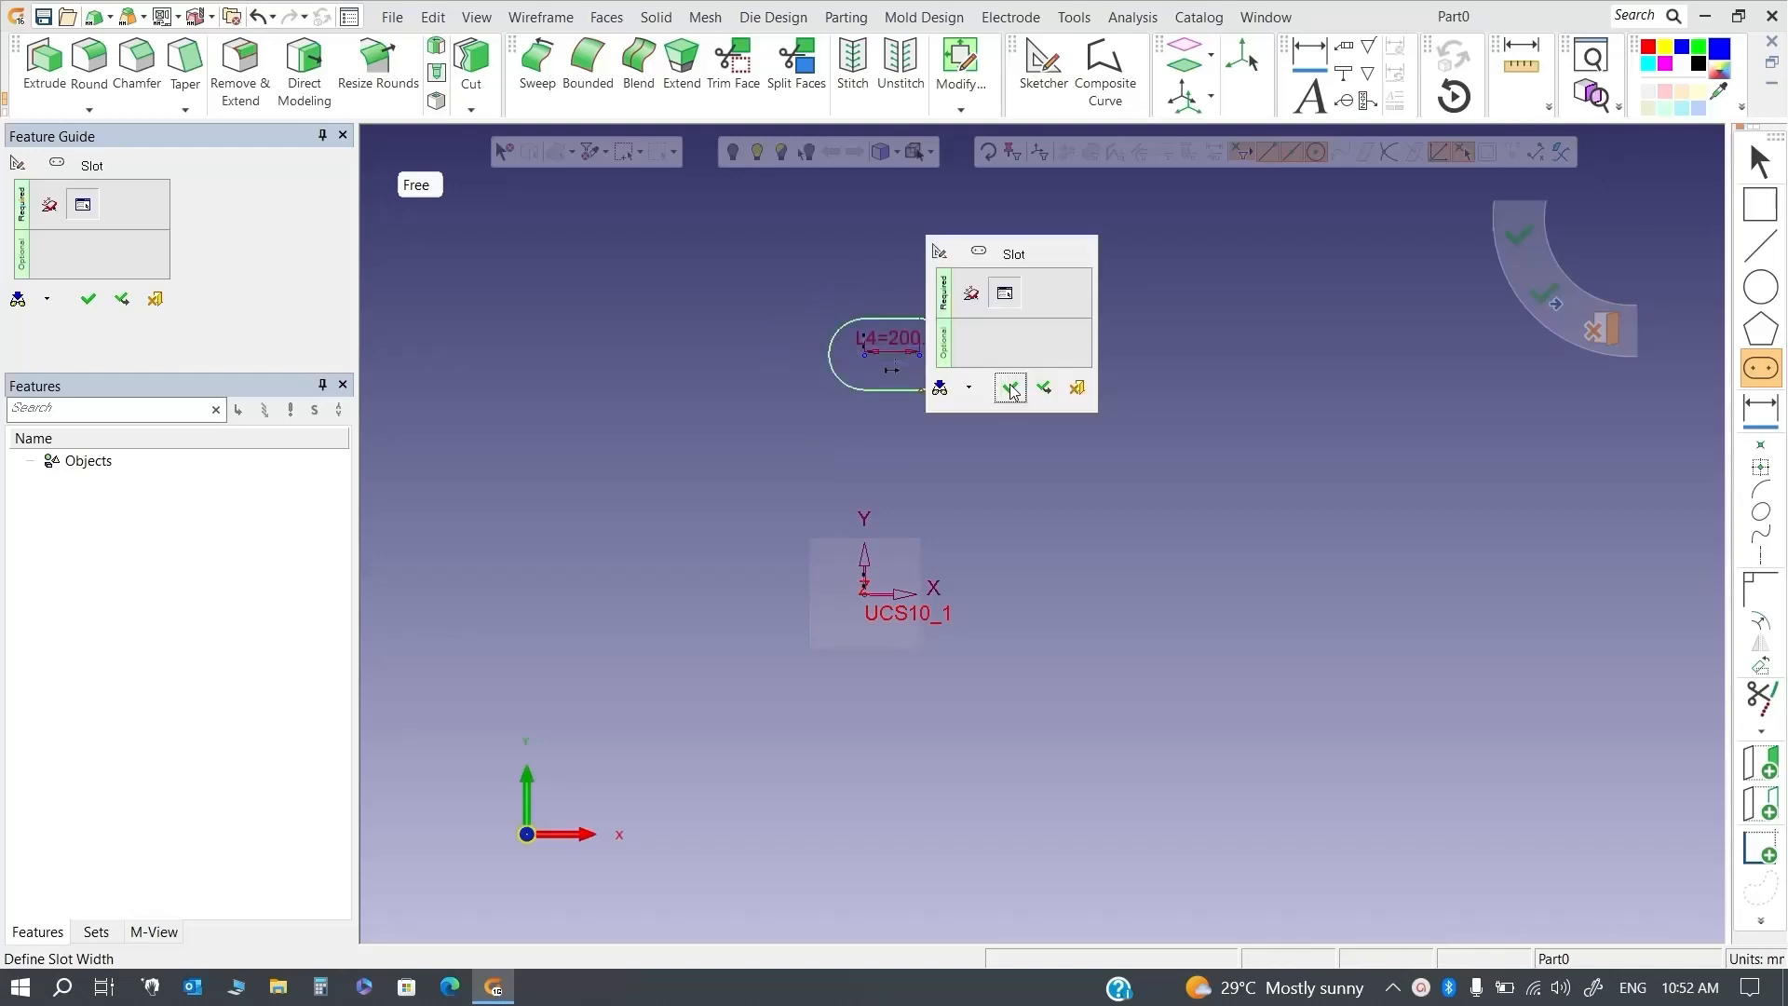
{"action": "left_click", "coordinate": [1010, 387]}
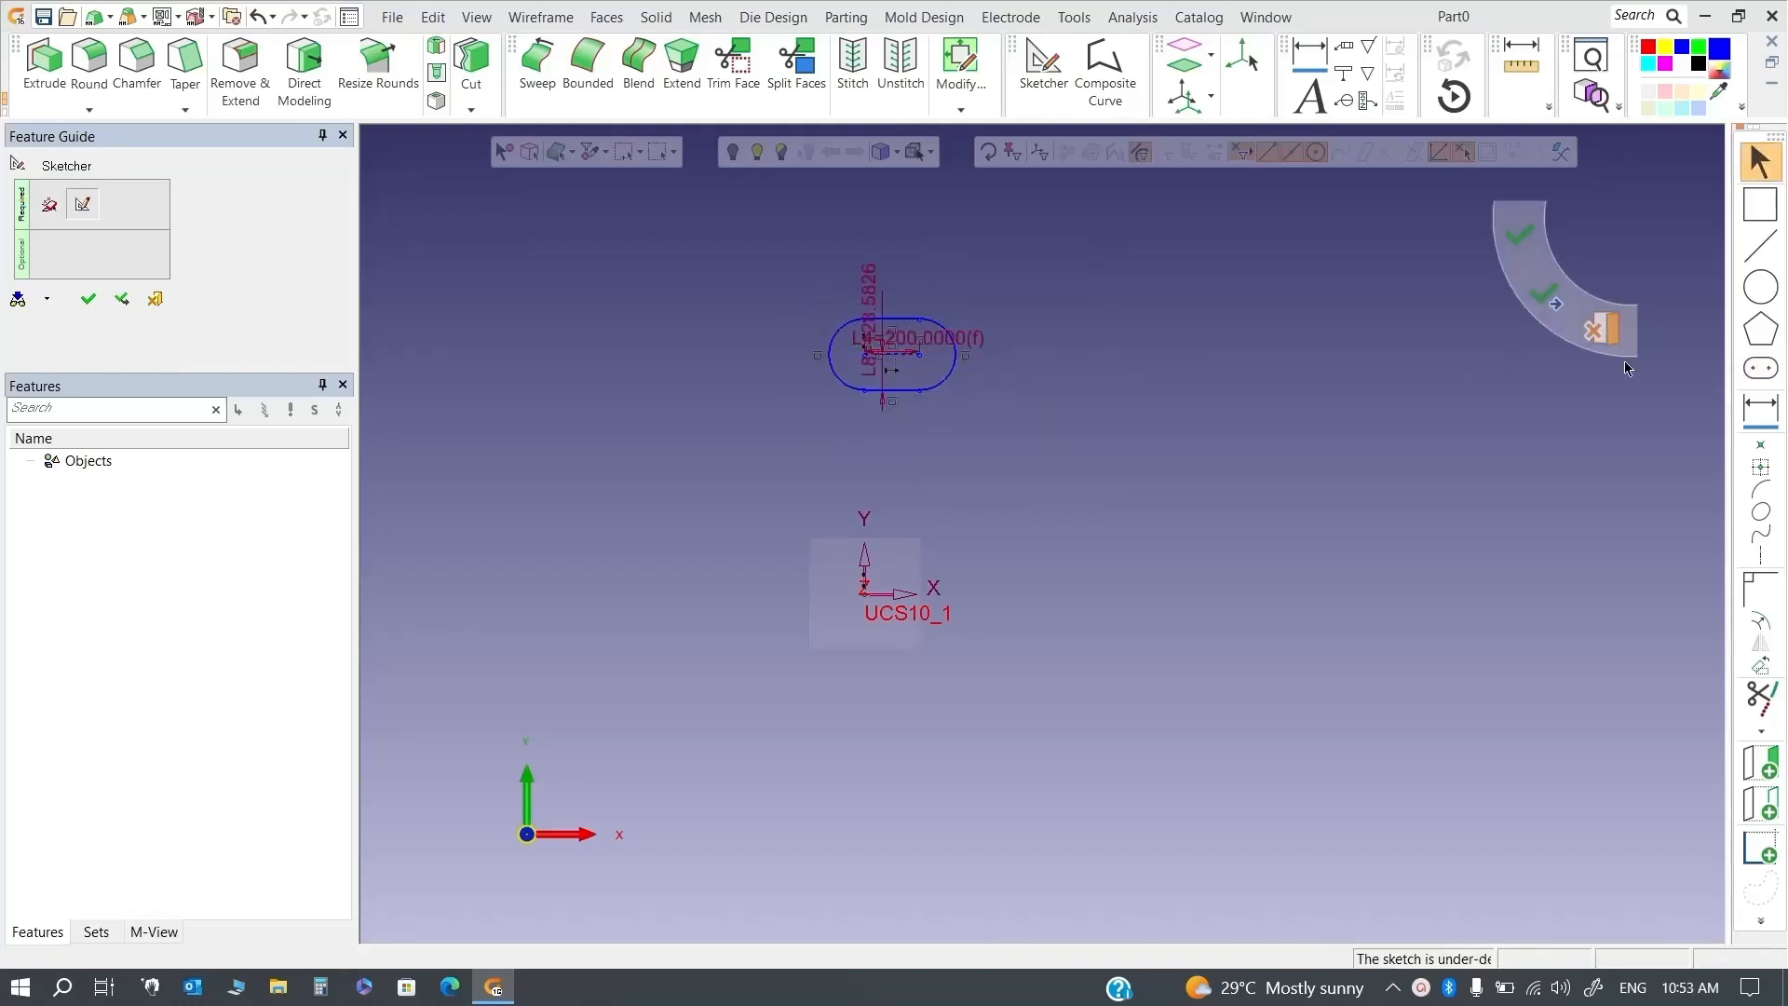
Draw an upward-arched slot by arc to the right of the origin with a free half-width of about 182 mm
{"action": "left_click", "coordinate": [1760, 367]}
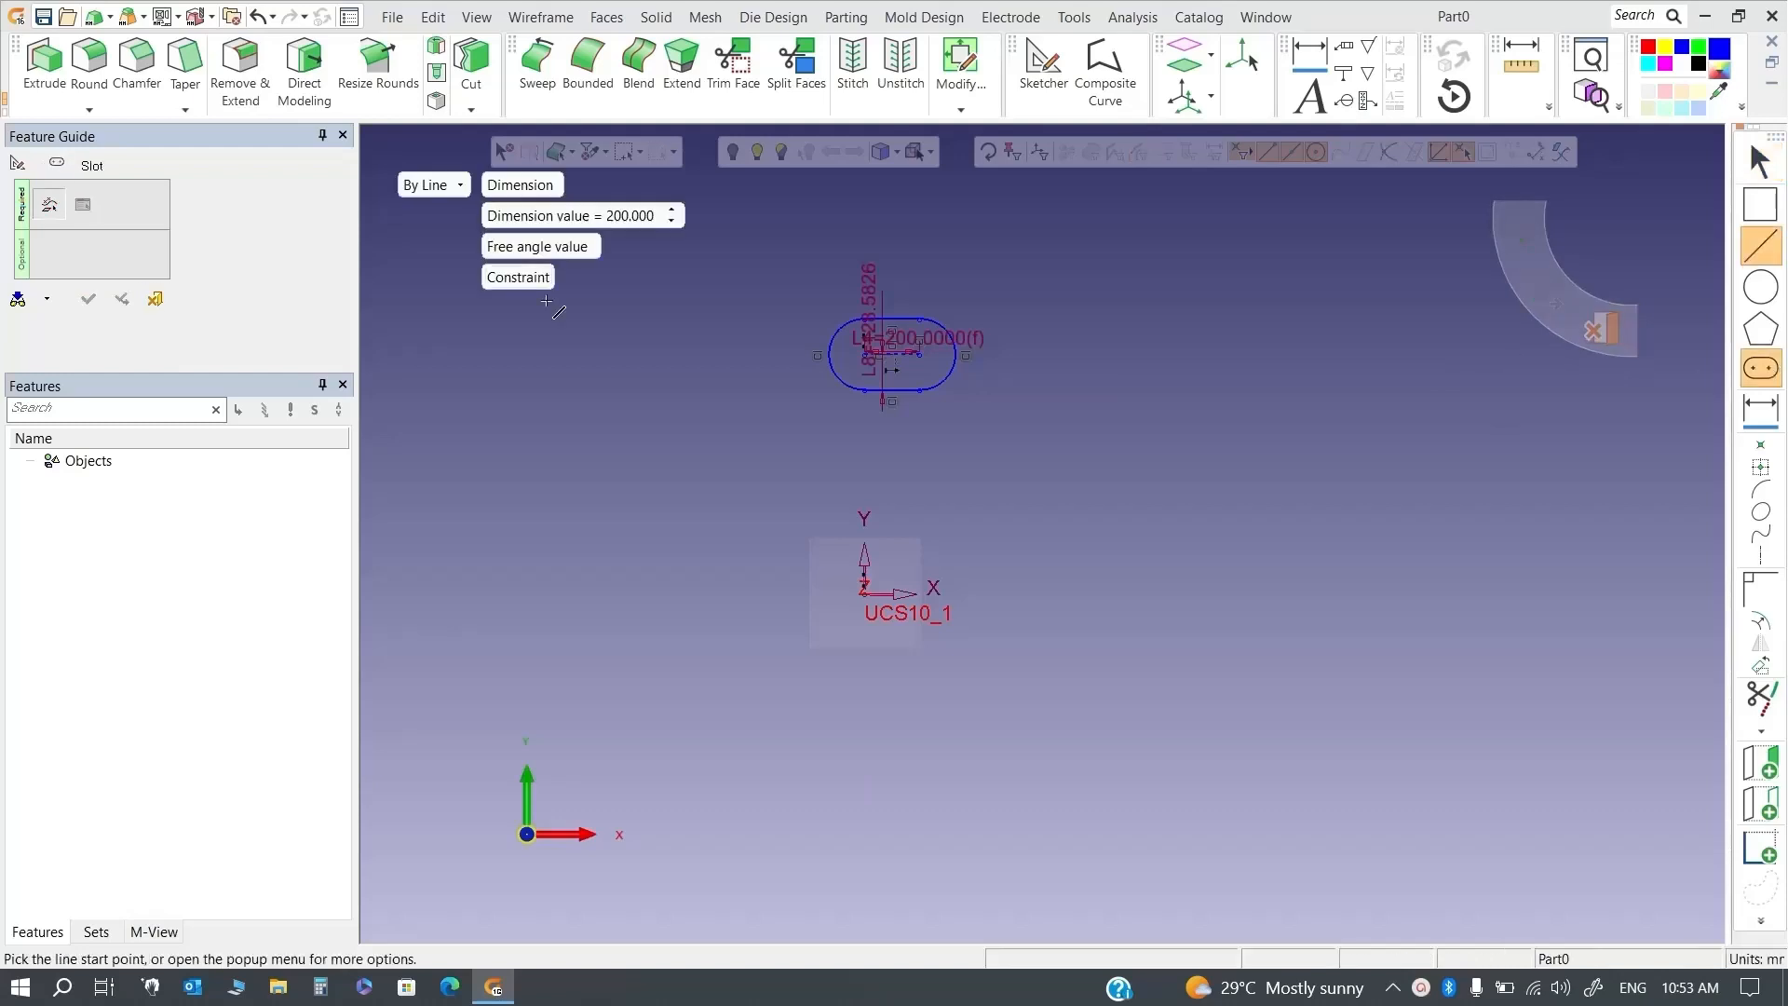
{"action": "left_click", "coordinate": [430, 185]}
{"action": "left_click", "coordinate": [437, 229]}
{"action": "left_click", "coordinate": [1118, 558]}
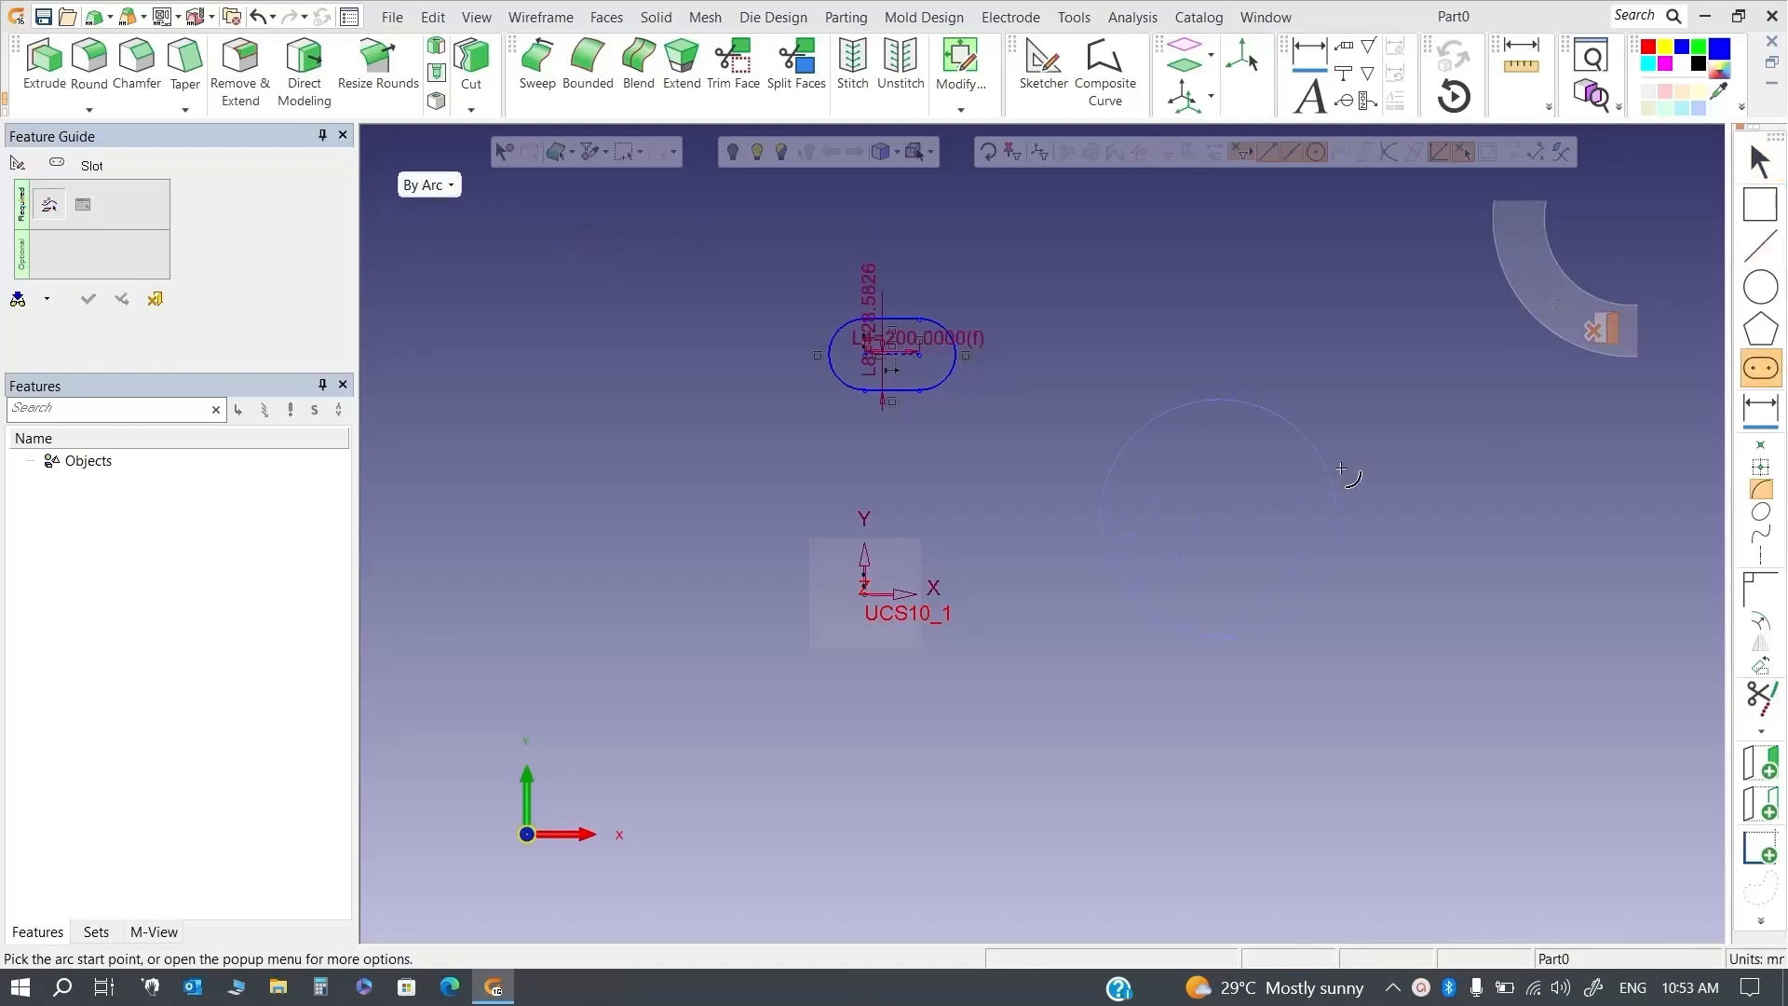
{"action": "left_click", "coordinate": [1442, 393]}
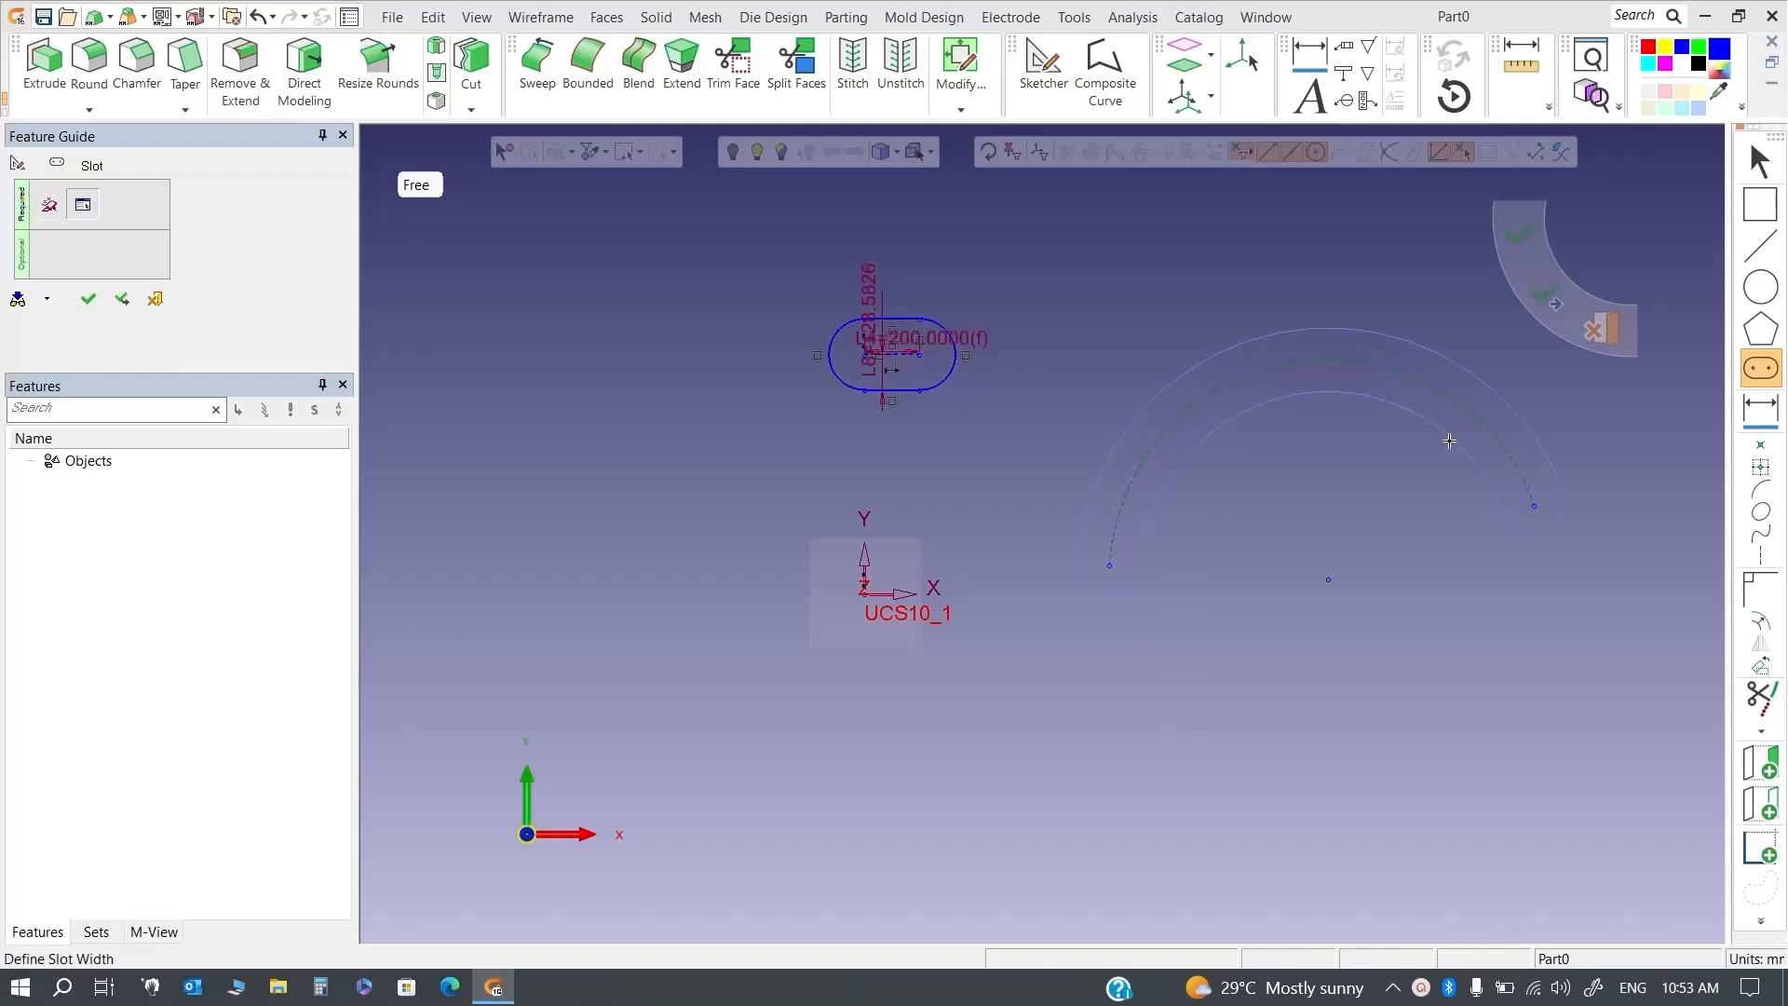
{"action": "left_click", "coordinate": [1518, 239]}
{"action": "scroll", "coordinate": [1196, 437], "scroll_direction": "down", "scroll_amount": 1}
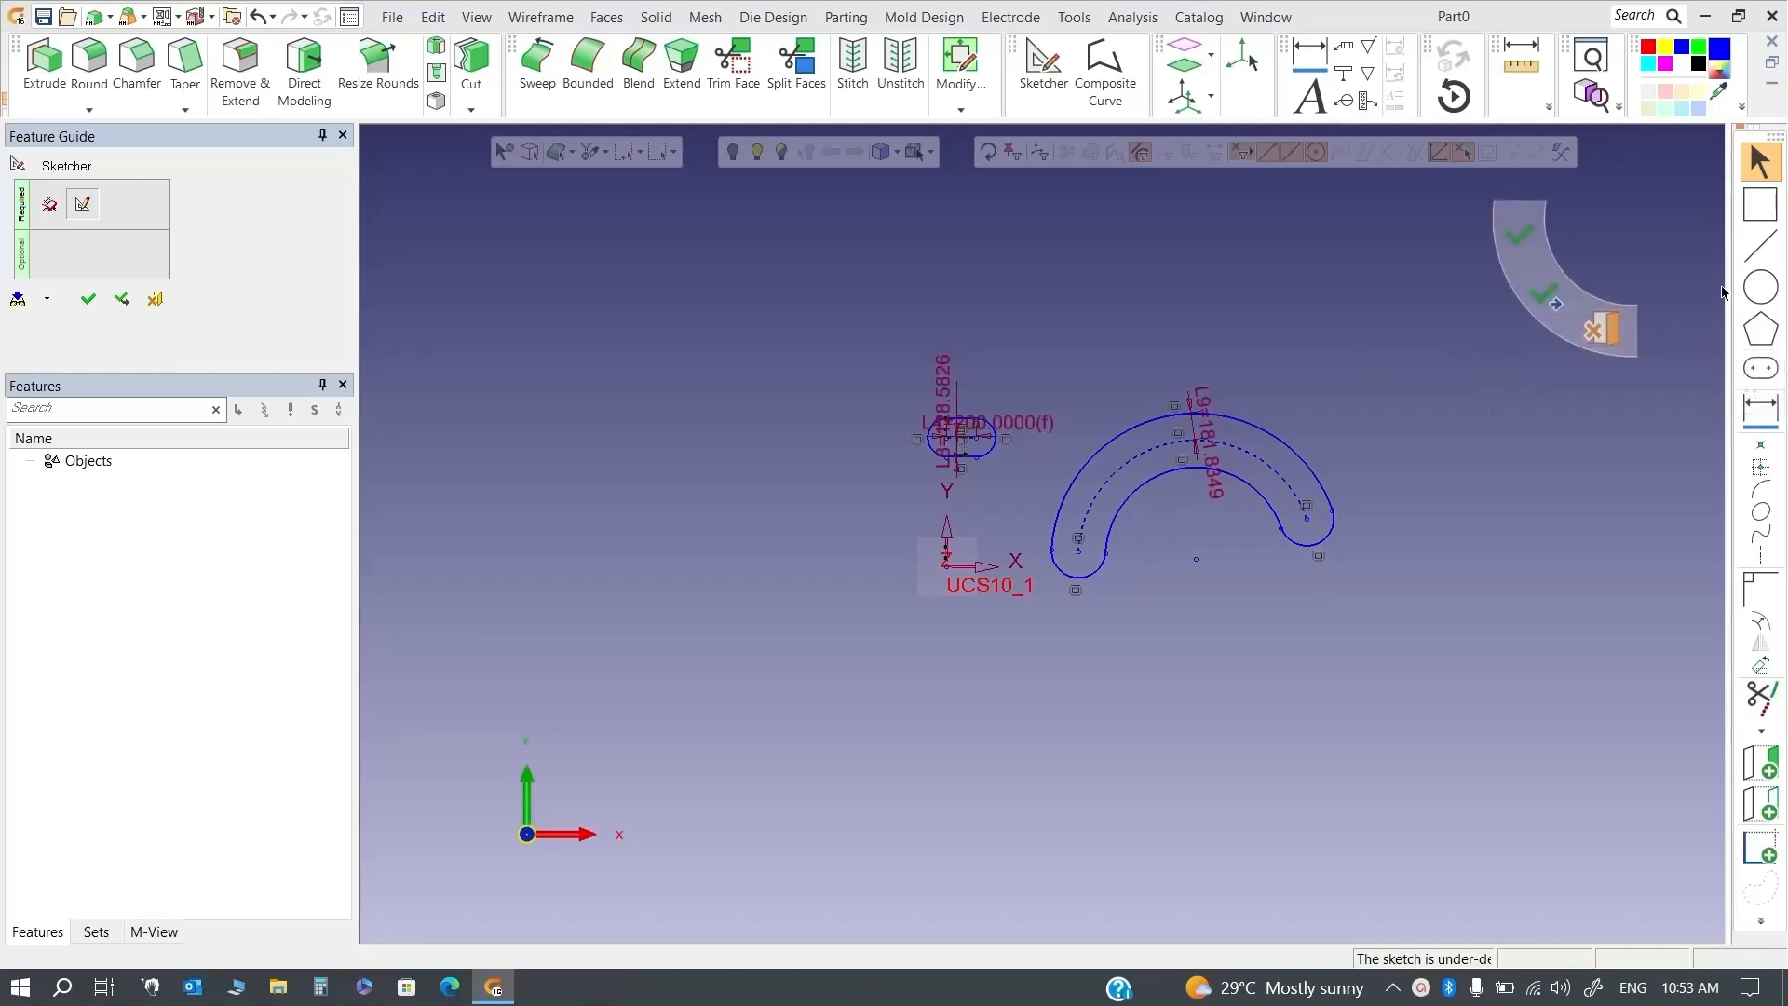
Draw a free line below the two slots, sloping gently down to the right
{"action": "left_click", "coordinate": [1765, 248]}
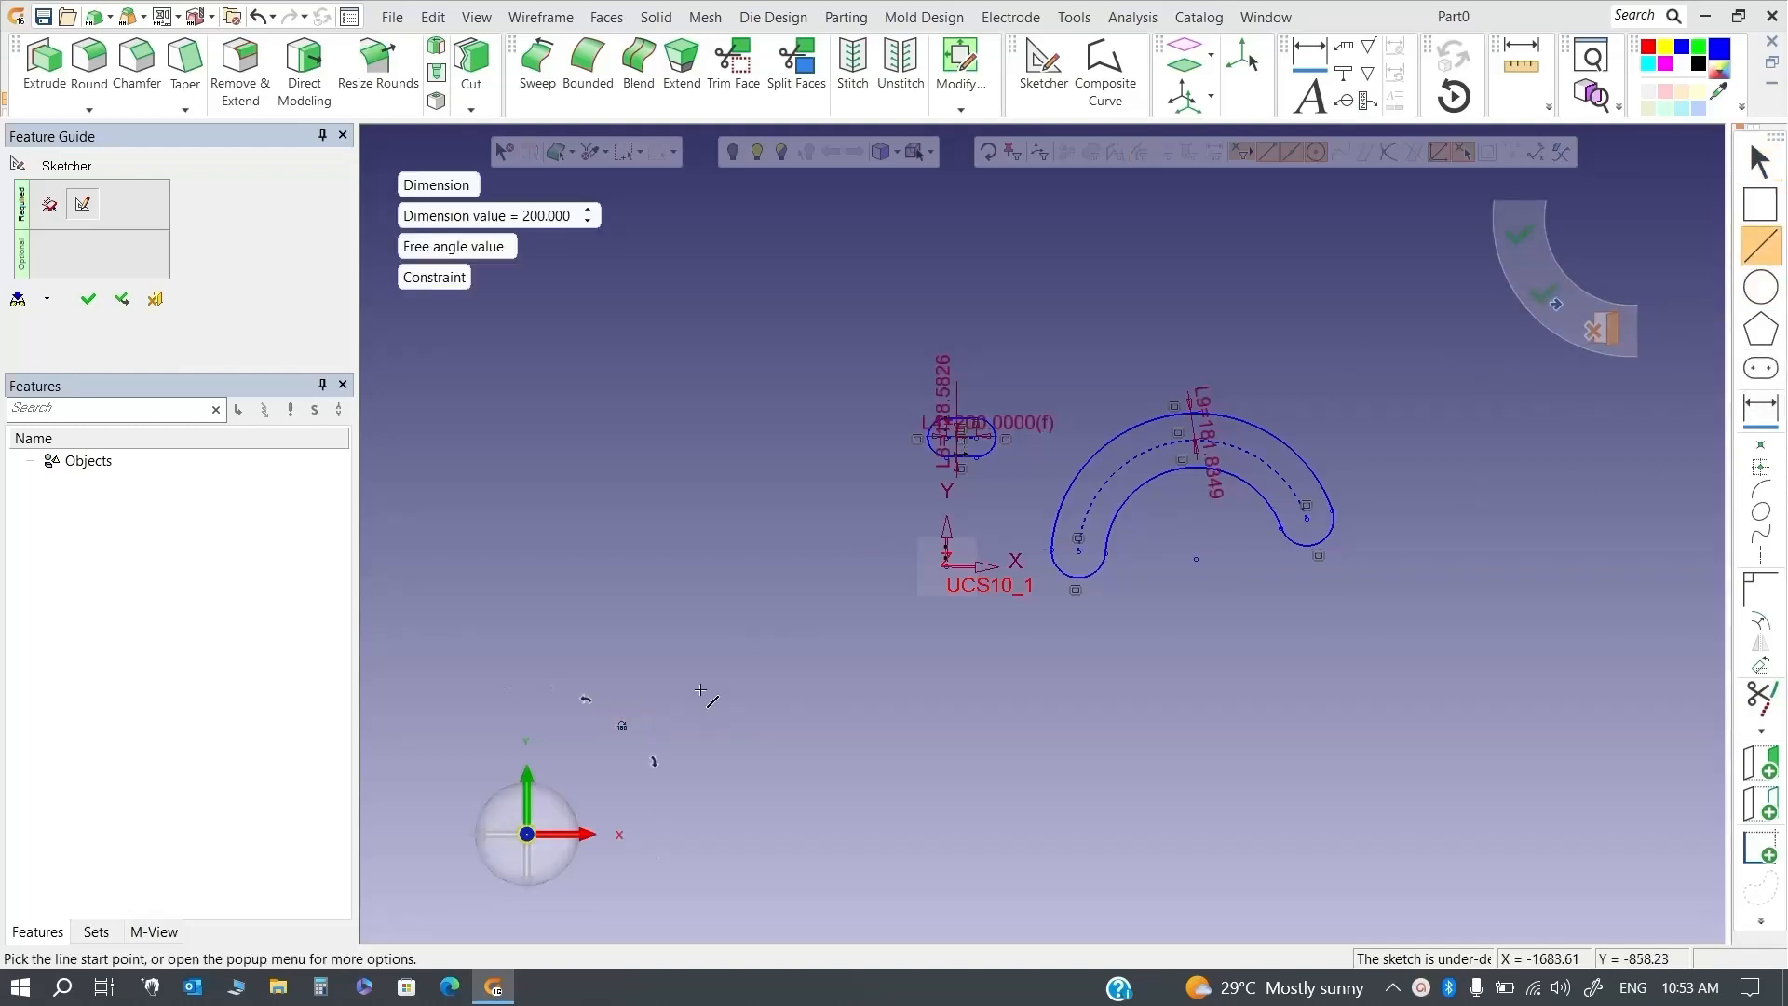
{"action": "scroll", "coordinate": [1107, 741], "scroll_direction": "up", "scroll_amount": 2}
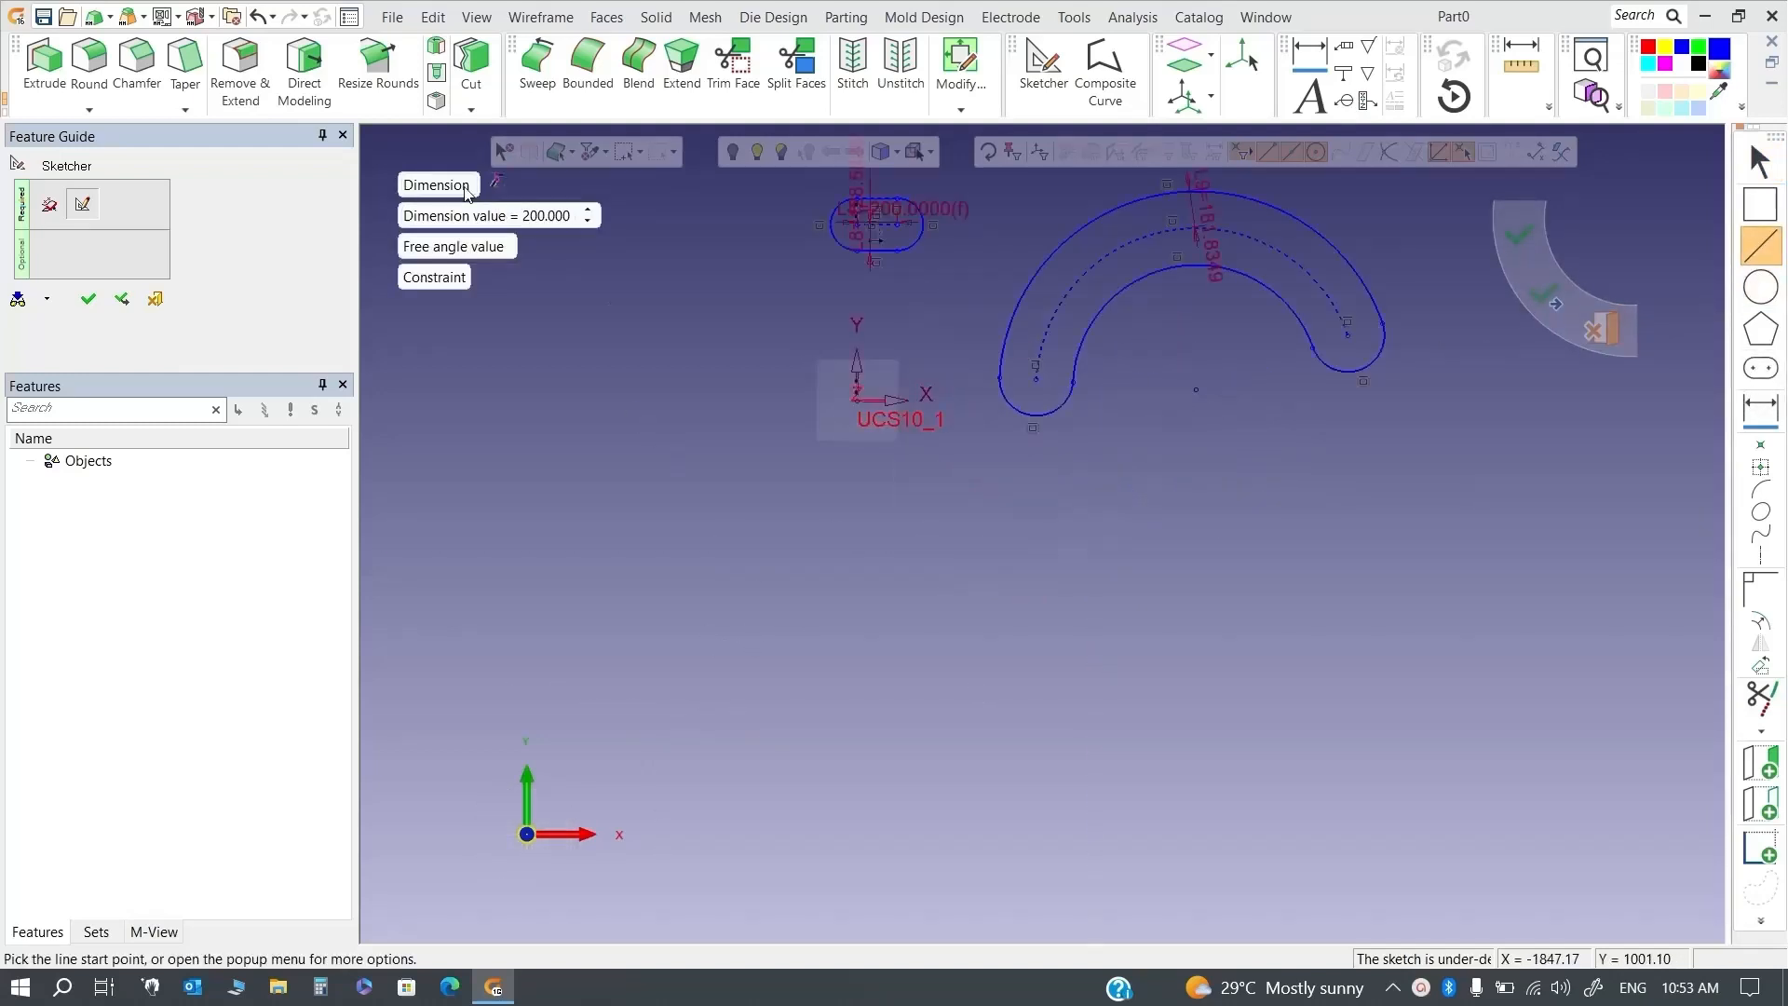
{"action": "left_click", "coordinate": [727, 593]}
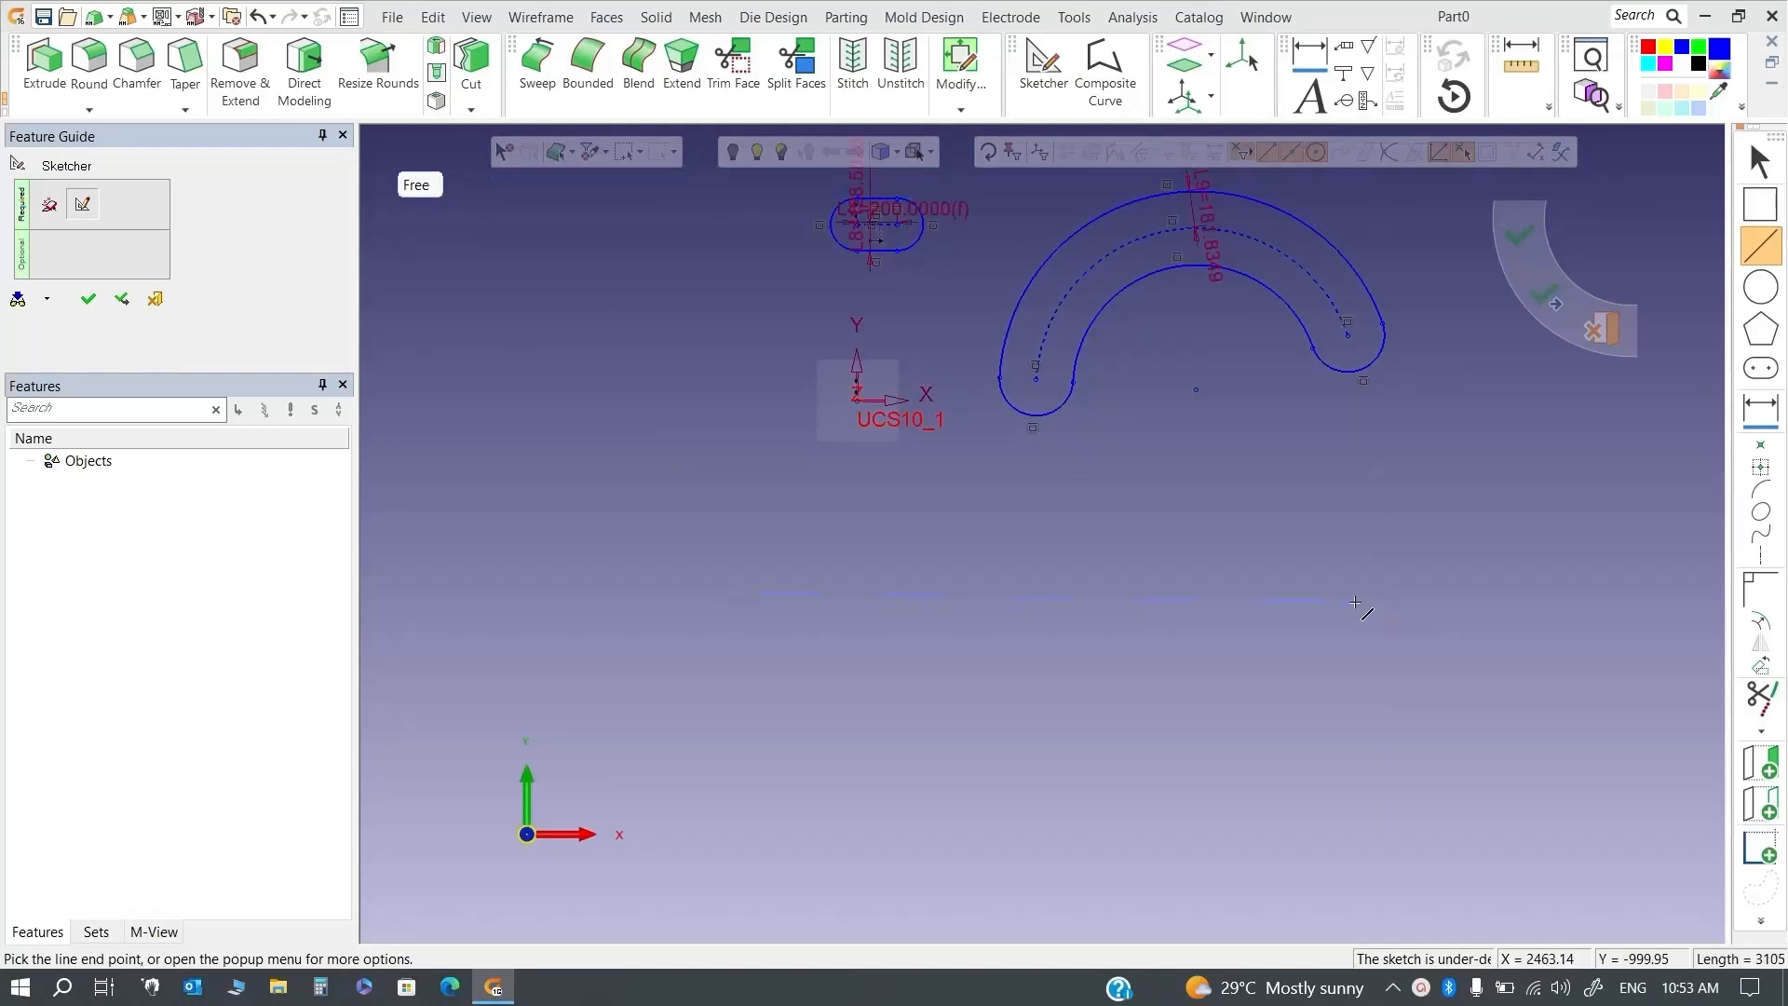
{"action": "left_click", "coordinate": [1366, 697]}
{"action": "key", "text": "Escape"}
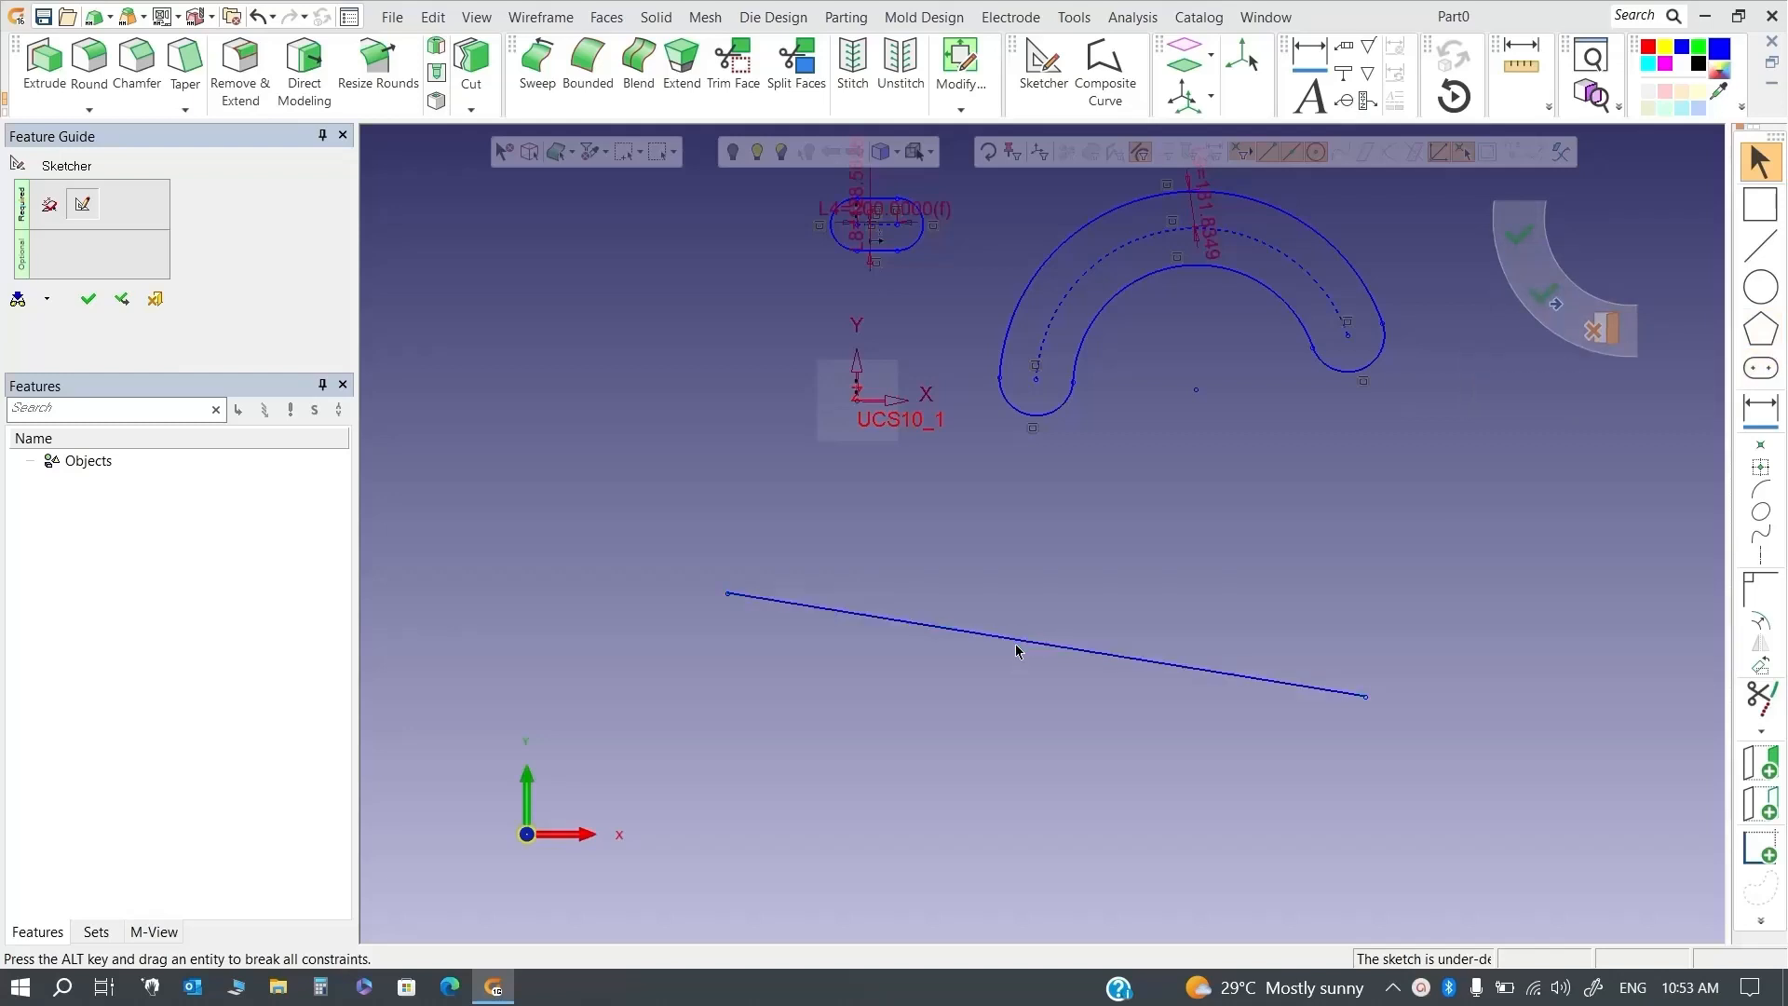
Create a slot by selection along the sloping line with a free half-width of about 360 mm
{"action": "left_click", "coordinate": [1760, 368]}
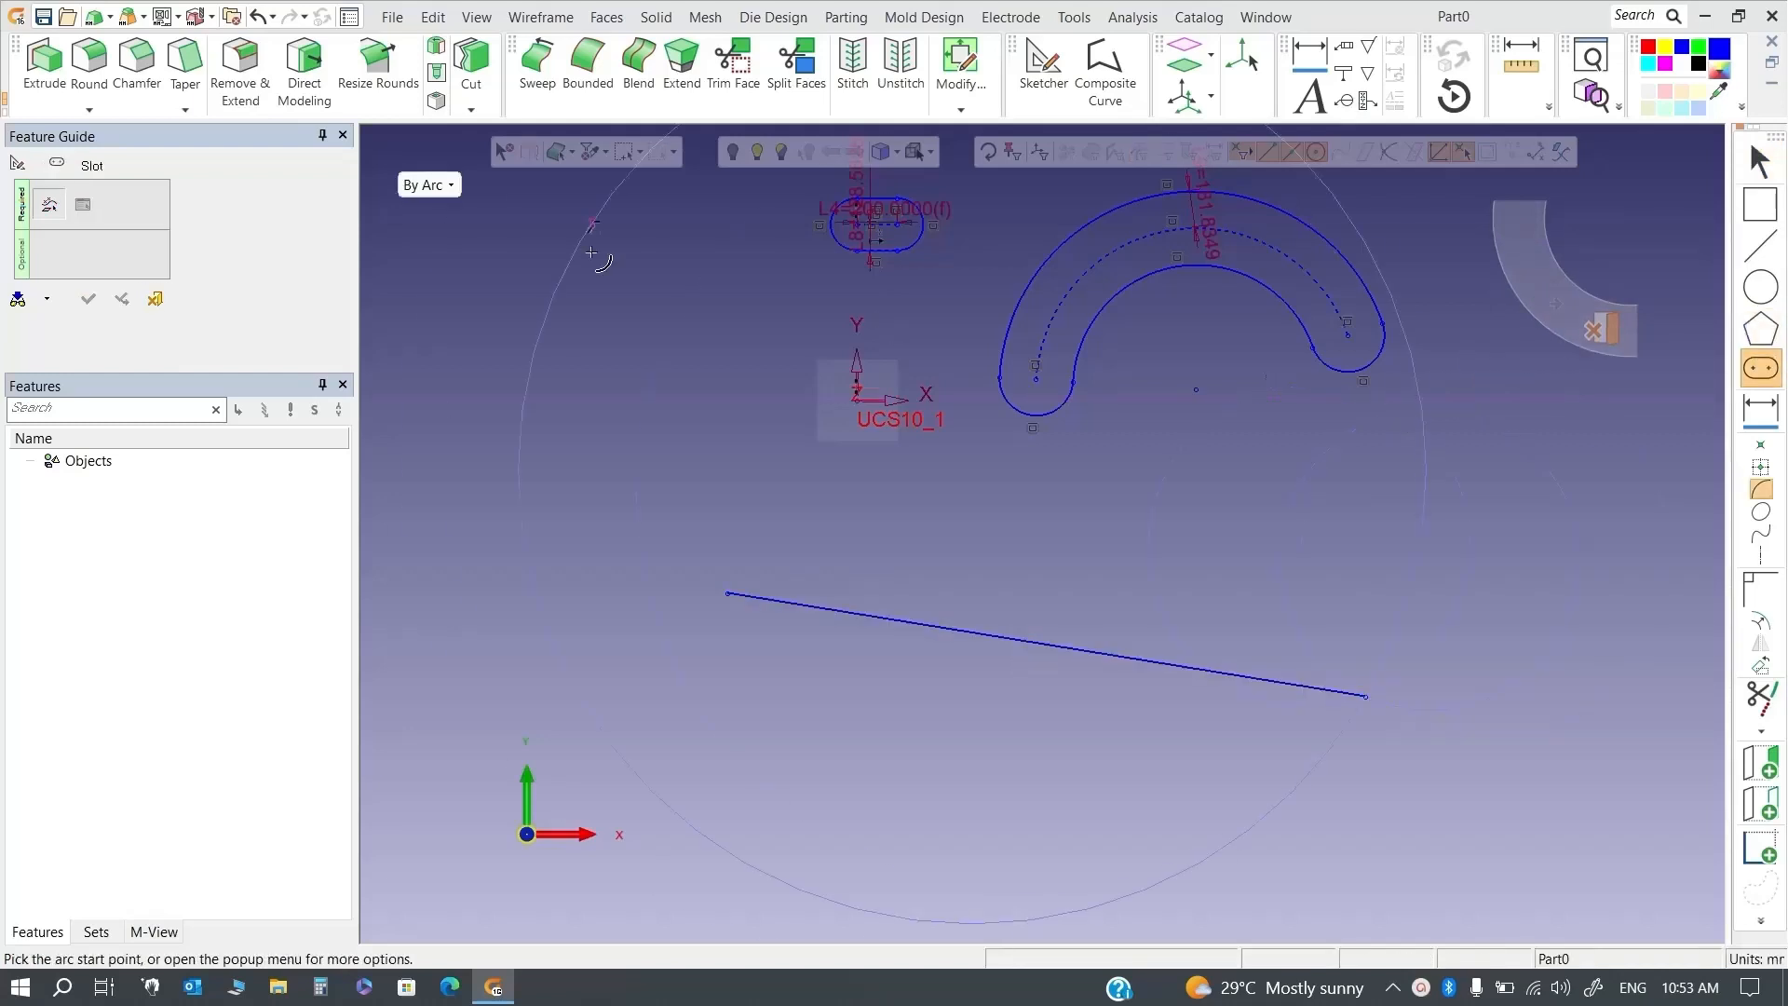
{"action": "left_click", "coordinate": [410, 184]}
{"action": "left_click", "coordinate": [454, 255]}
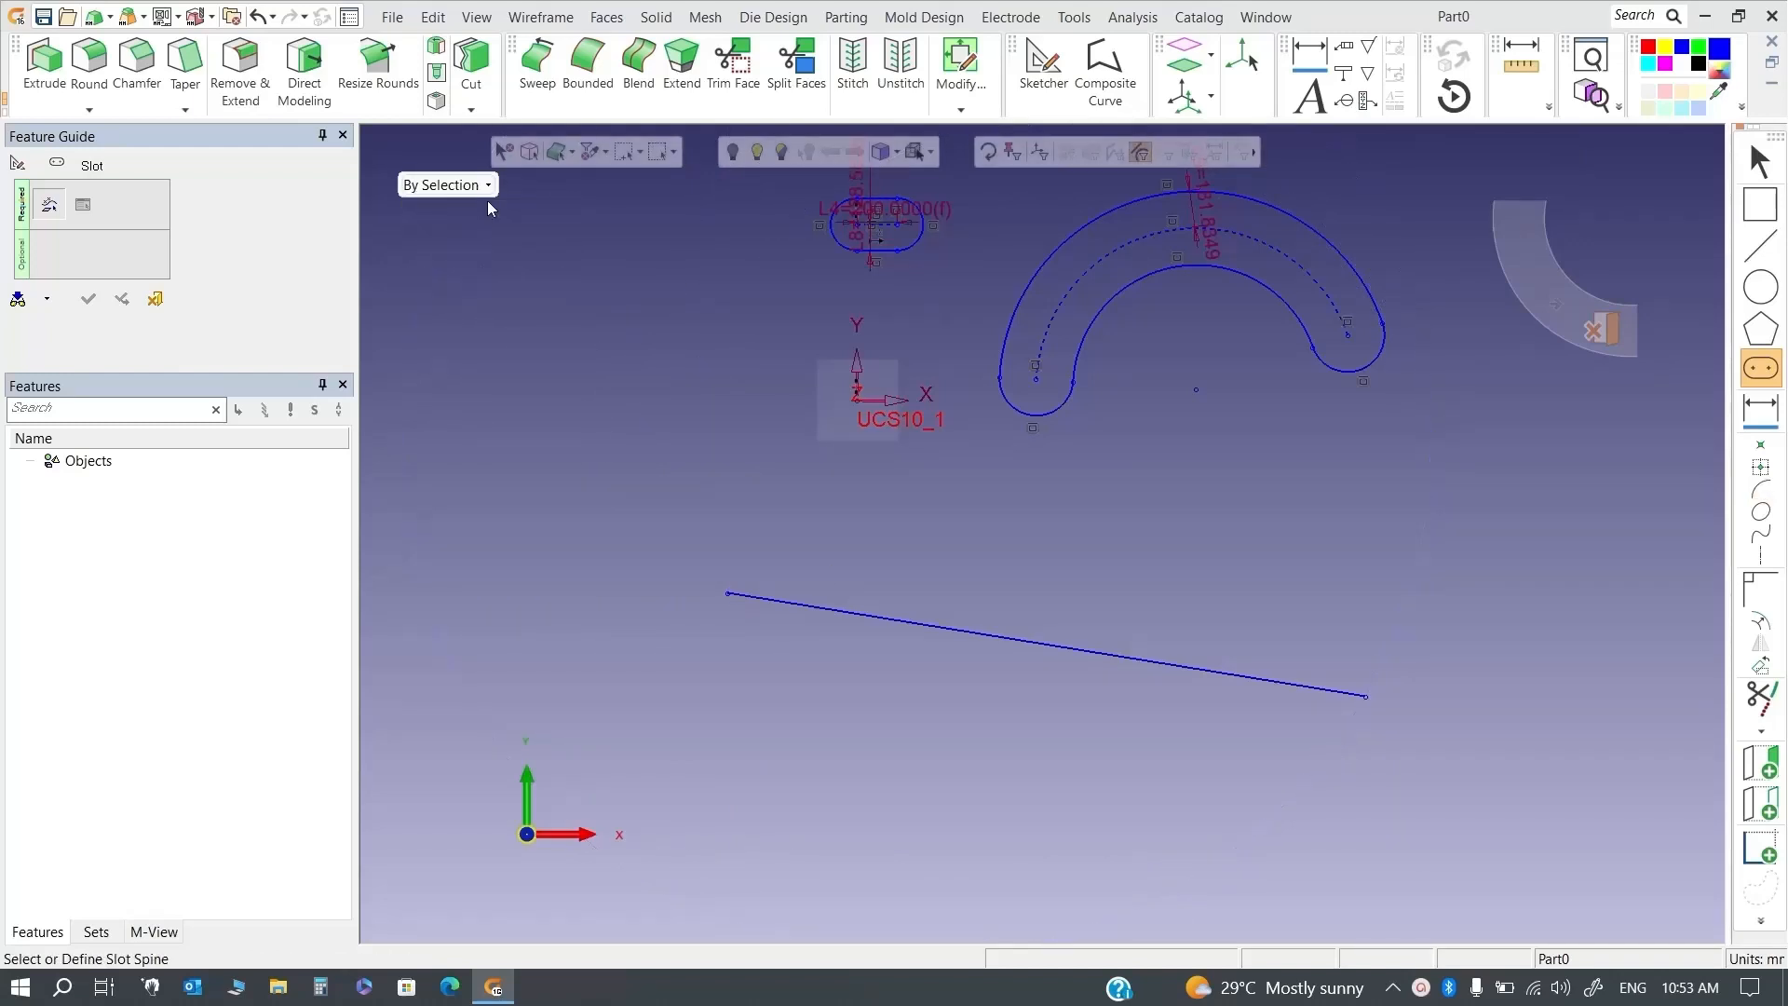
{"action": "left_click", "coordinate": [964, 637]}
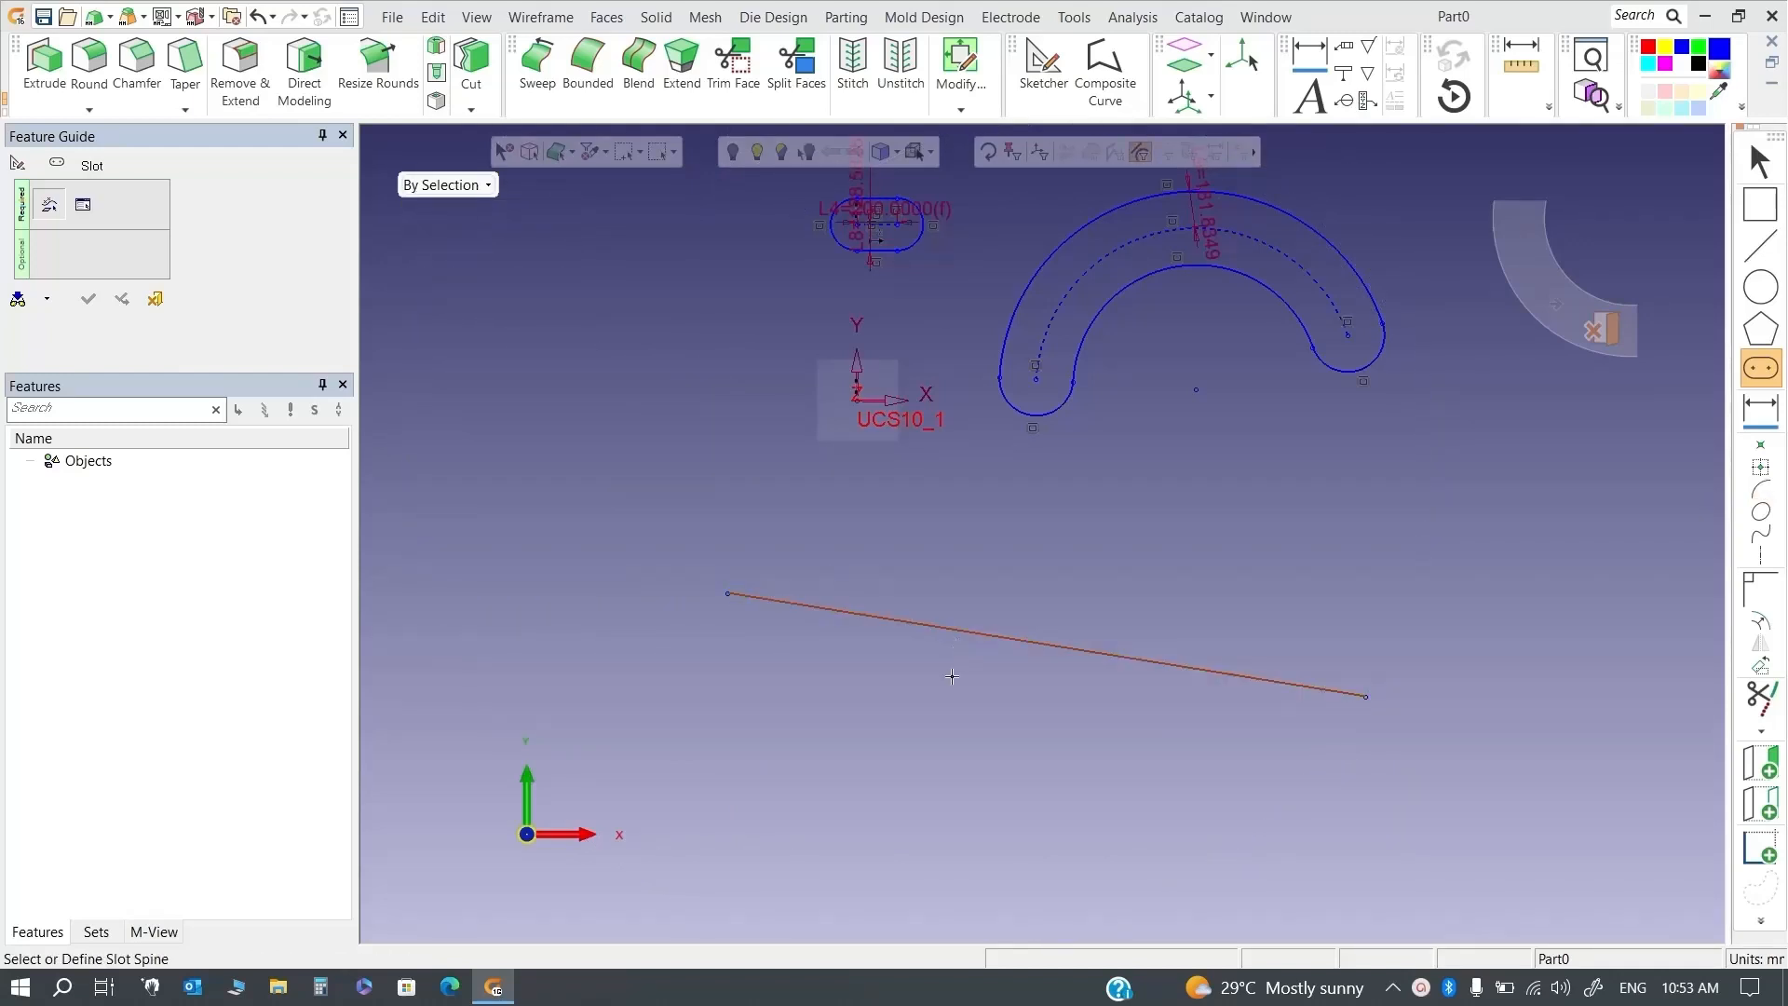
{"action": "scroll", "coordinate": [976, 568], "scroll_direction": "up", "scroll_amount": 2}
{"action": "middle_click", "coordinate": [975, 568]}
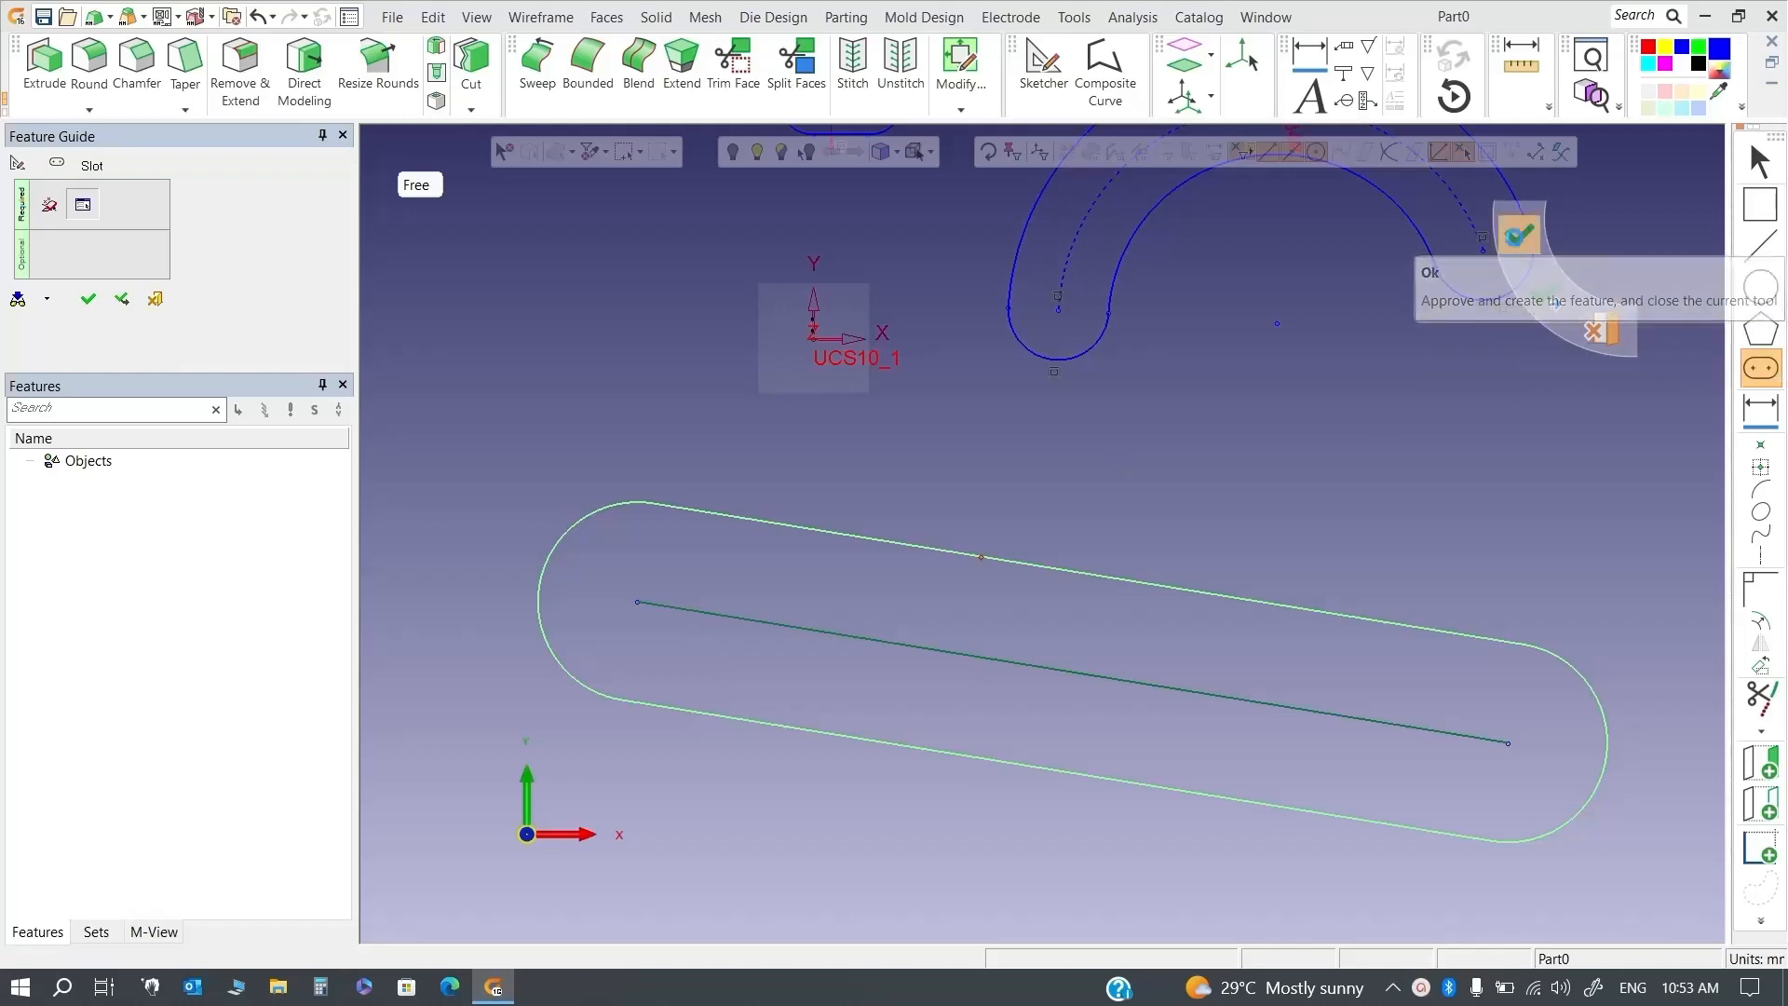
{"action": "left_click", "coordinate": [1517, 237]}
{"action": "scroll", "coordinate": [1282, 544], "scroll_direction": "down", "scroll_amount": 4}
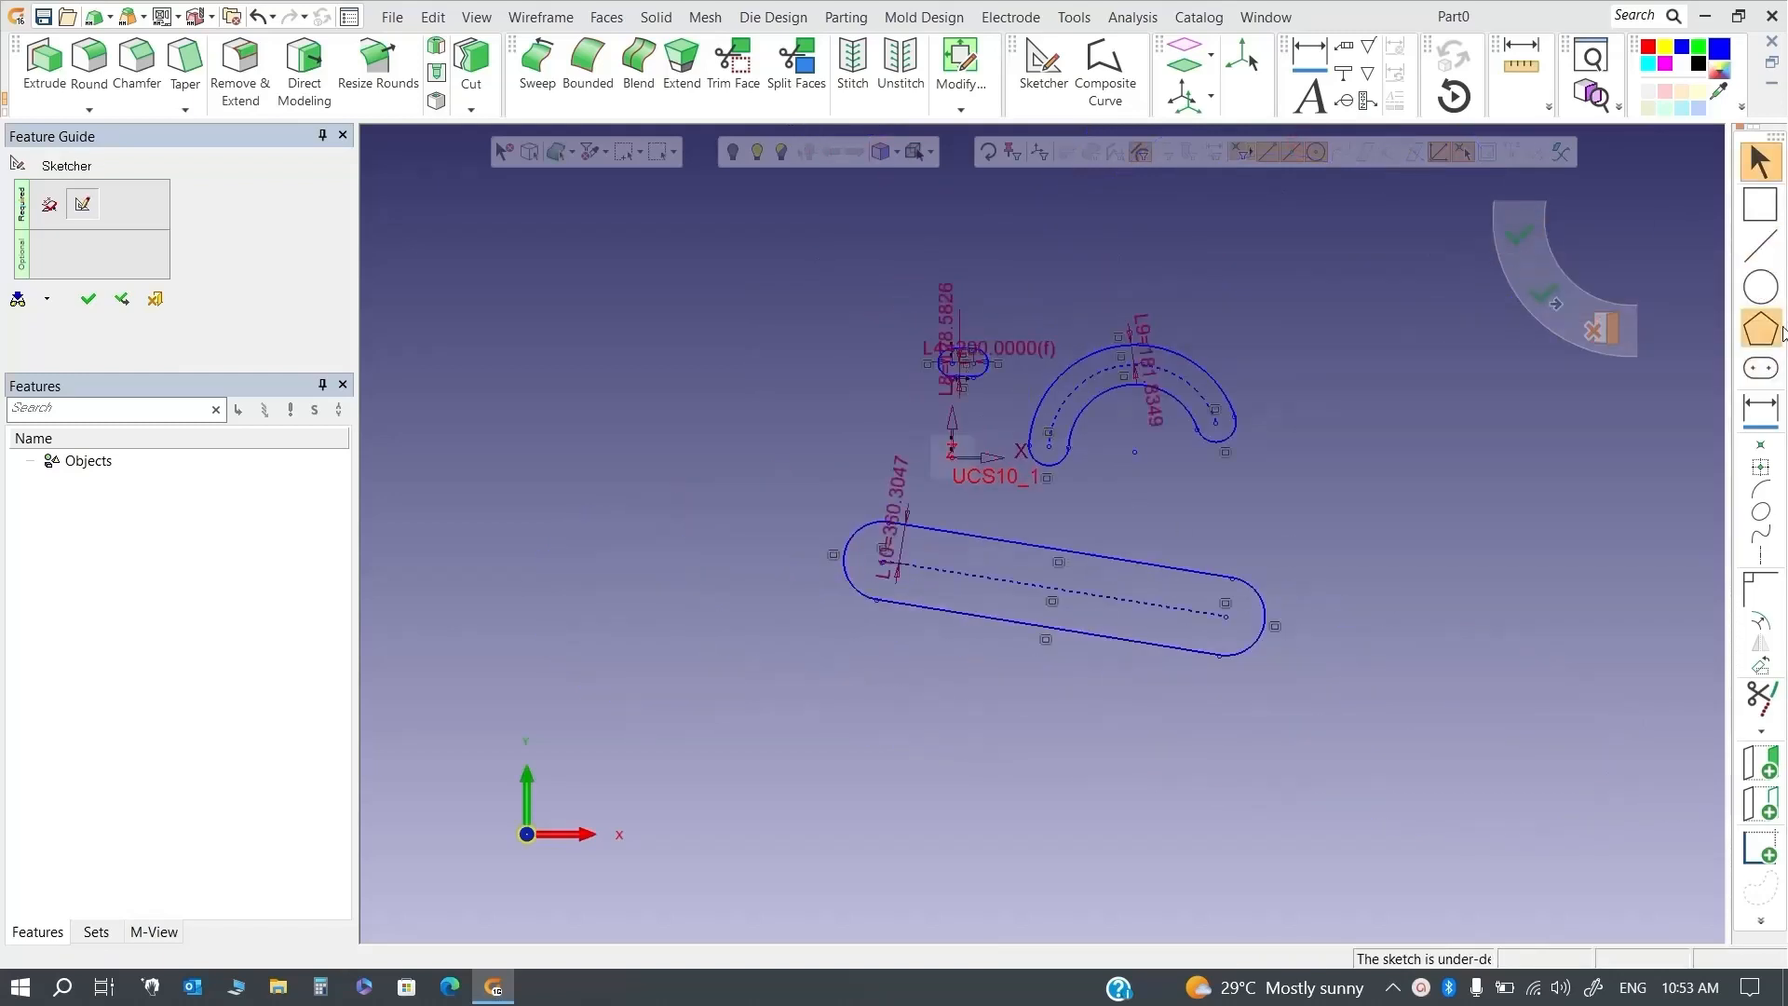
{"action": "left_click", "coordinate": [1762, 371]}
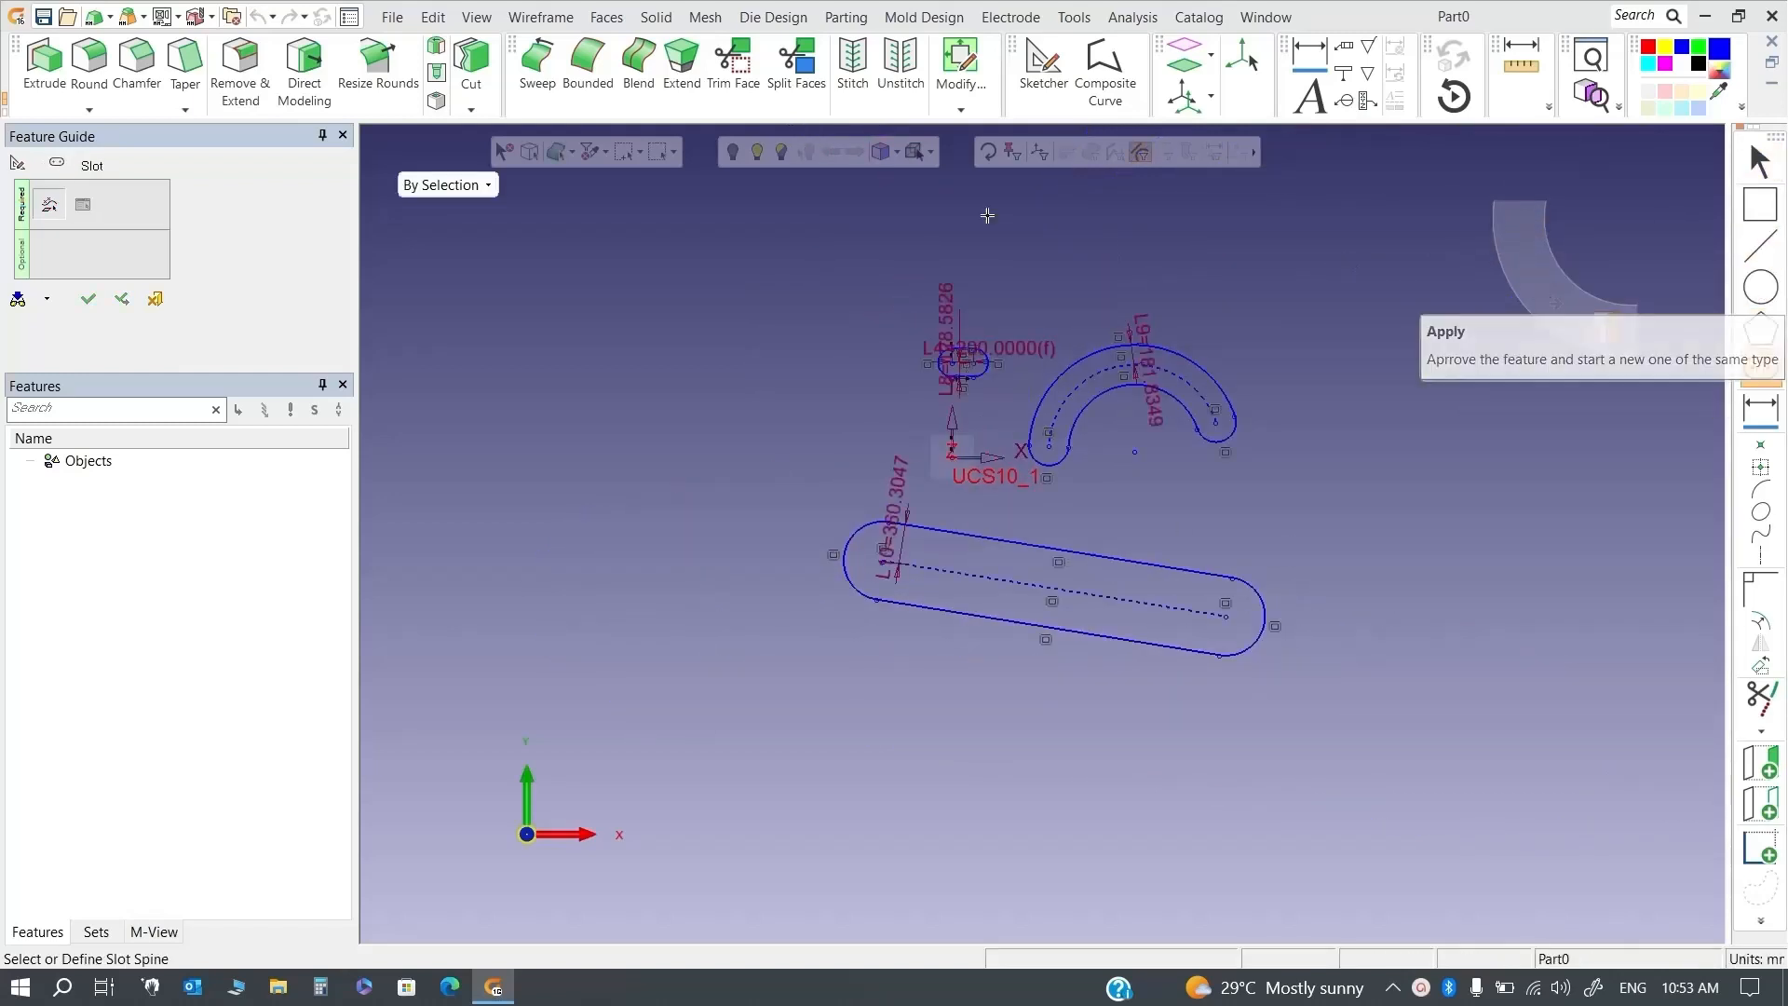
{"action": "left_click", "coordinate": [472, 184]}
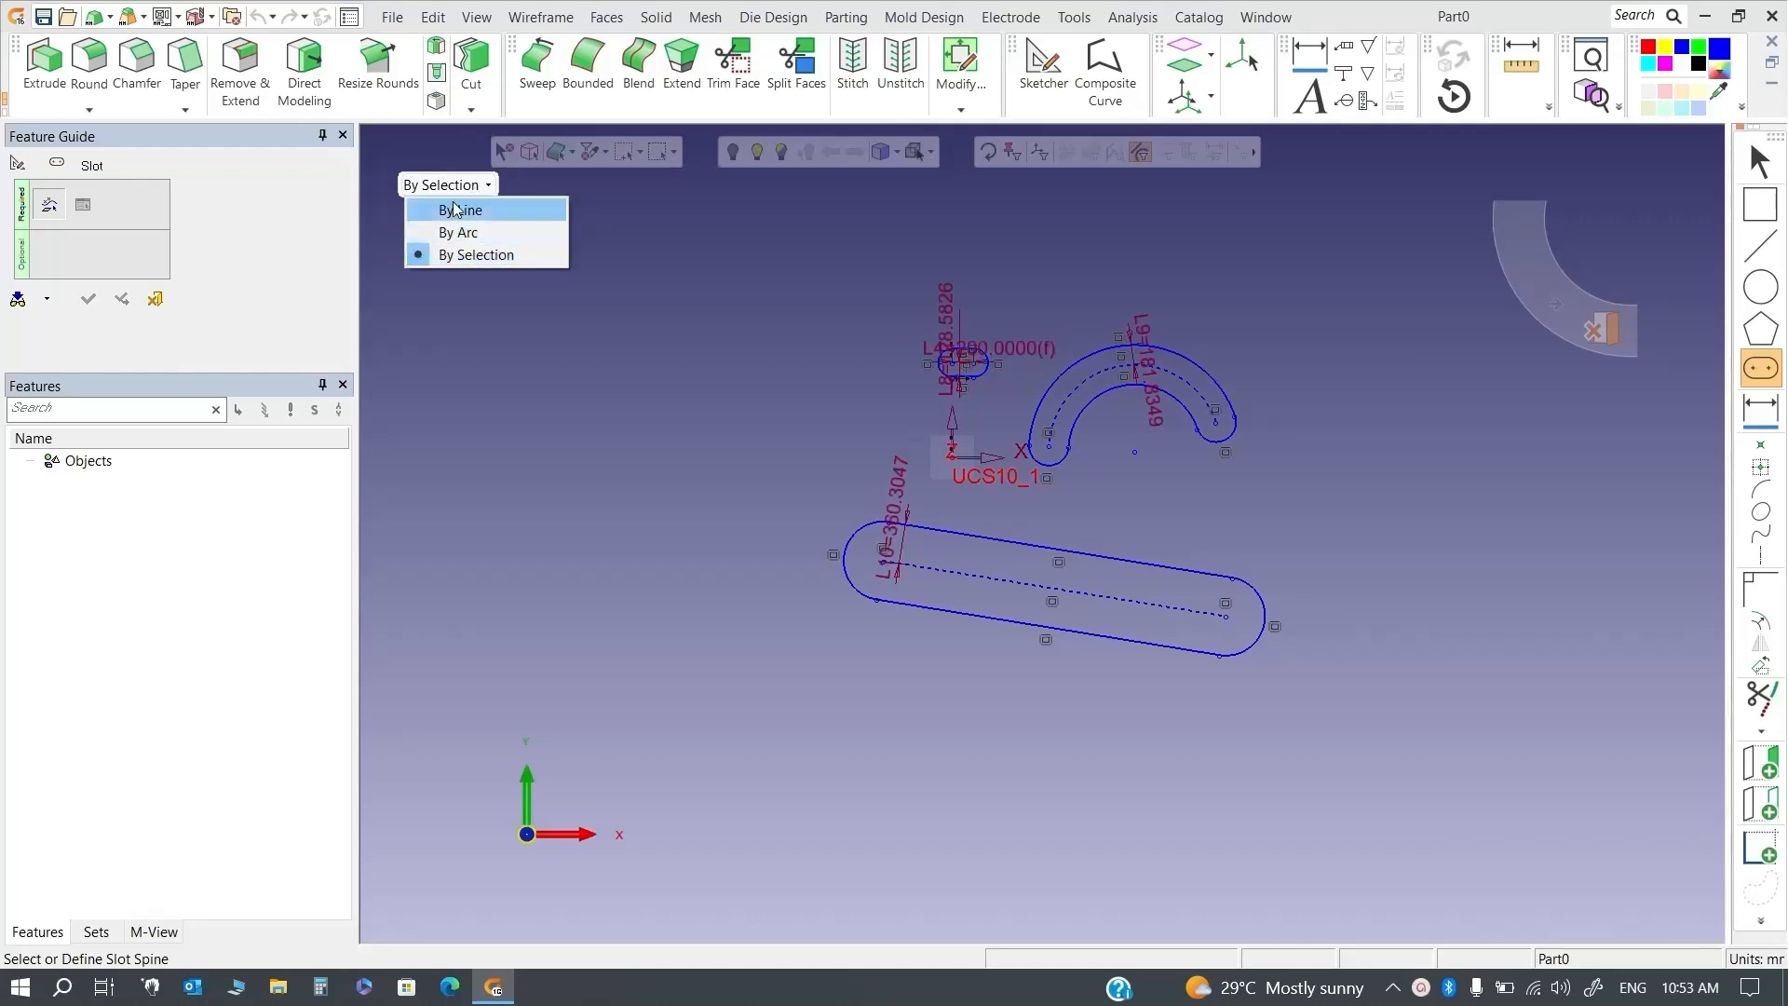
{"action": "left_click", "coordinate": [460, 209]}
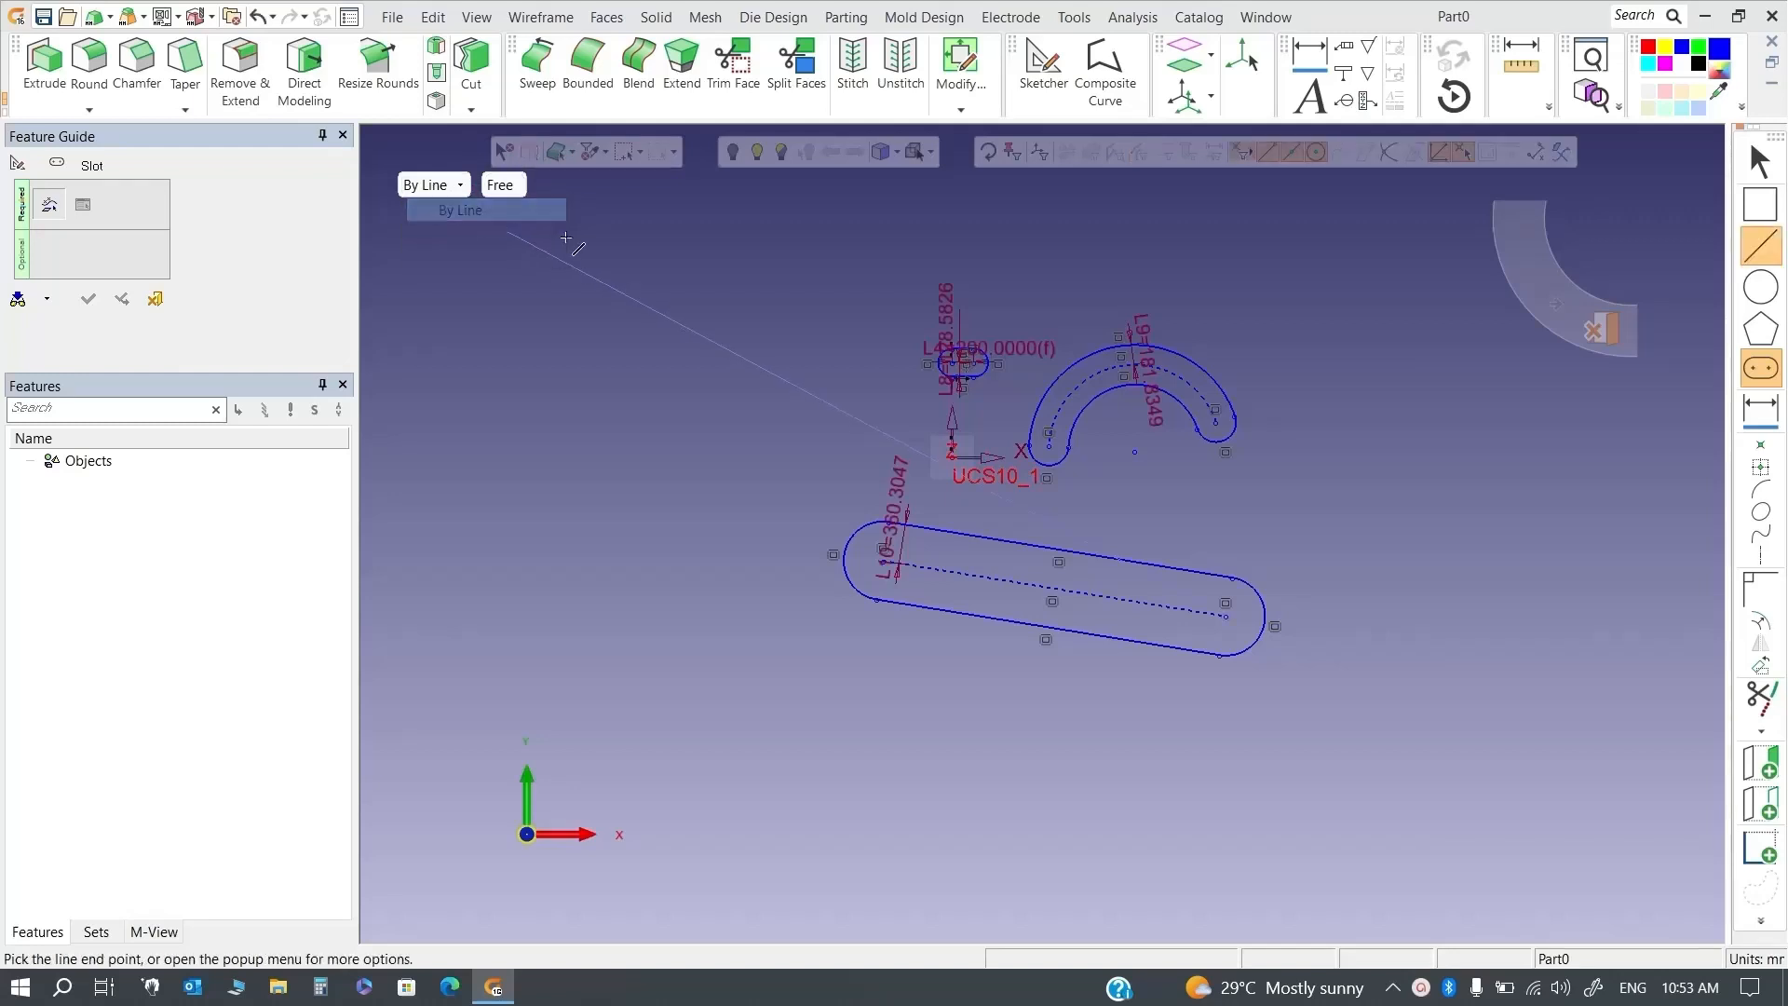
{"action": "left_click", "coordinate": [503, 185]}
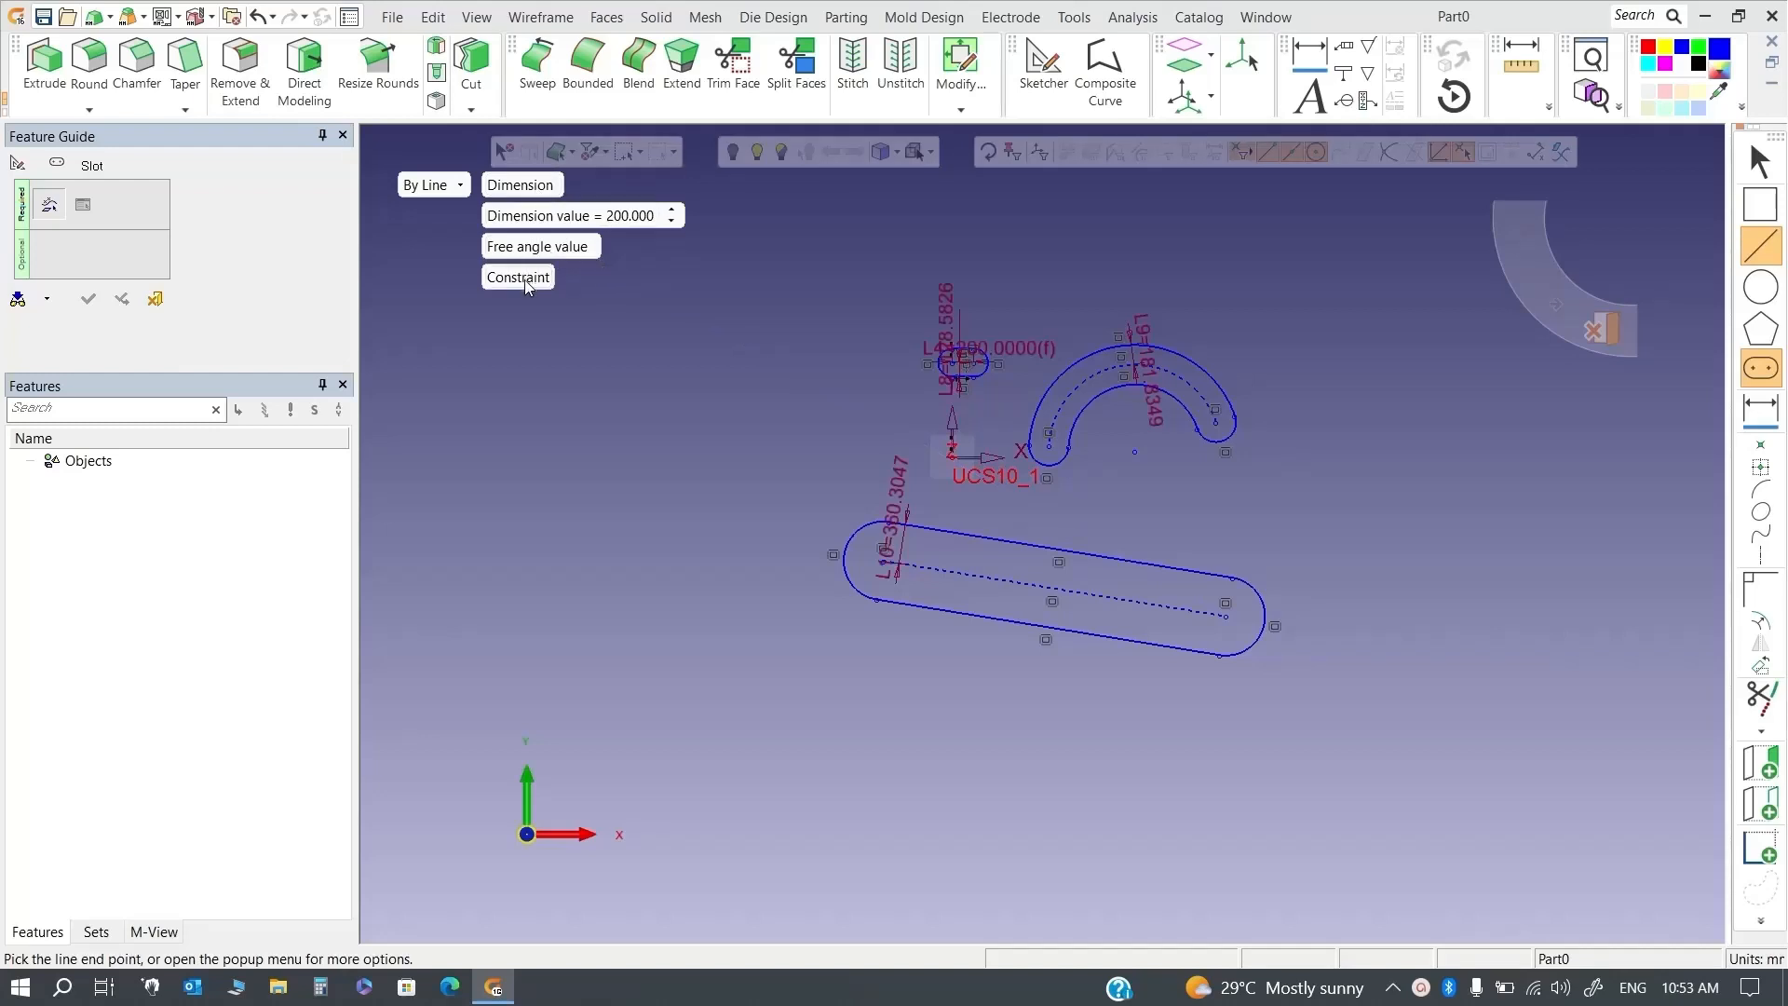
{"action": "left_click", "coordinate": [460, 187]}
{"action": "left_click", "coordinate": [442, 231]}
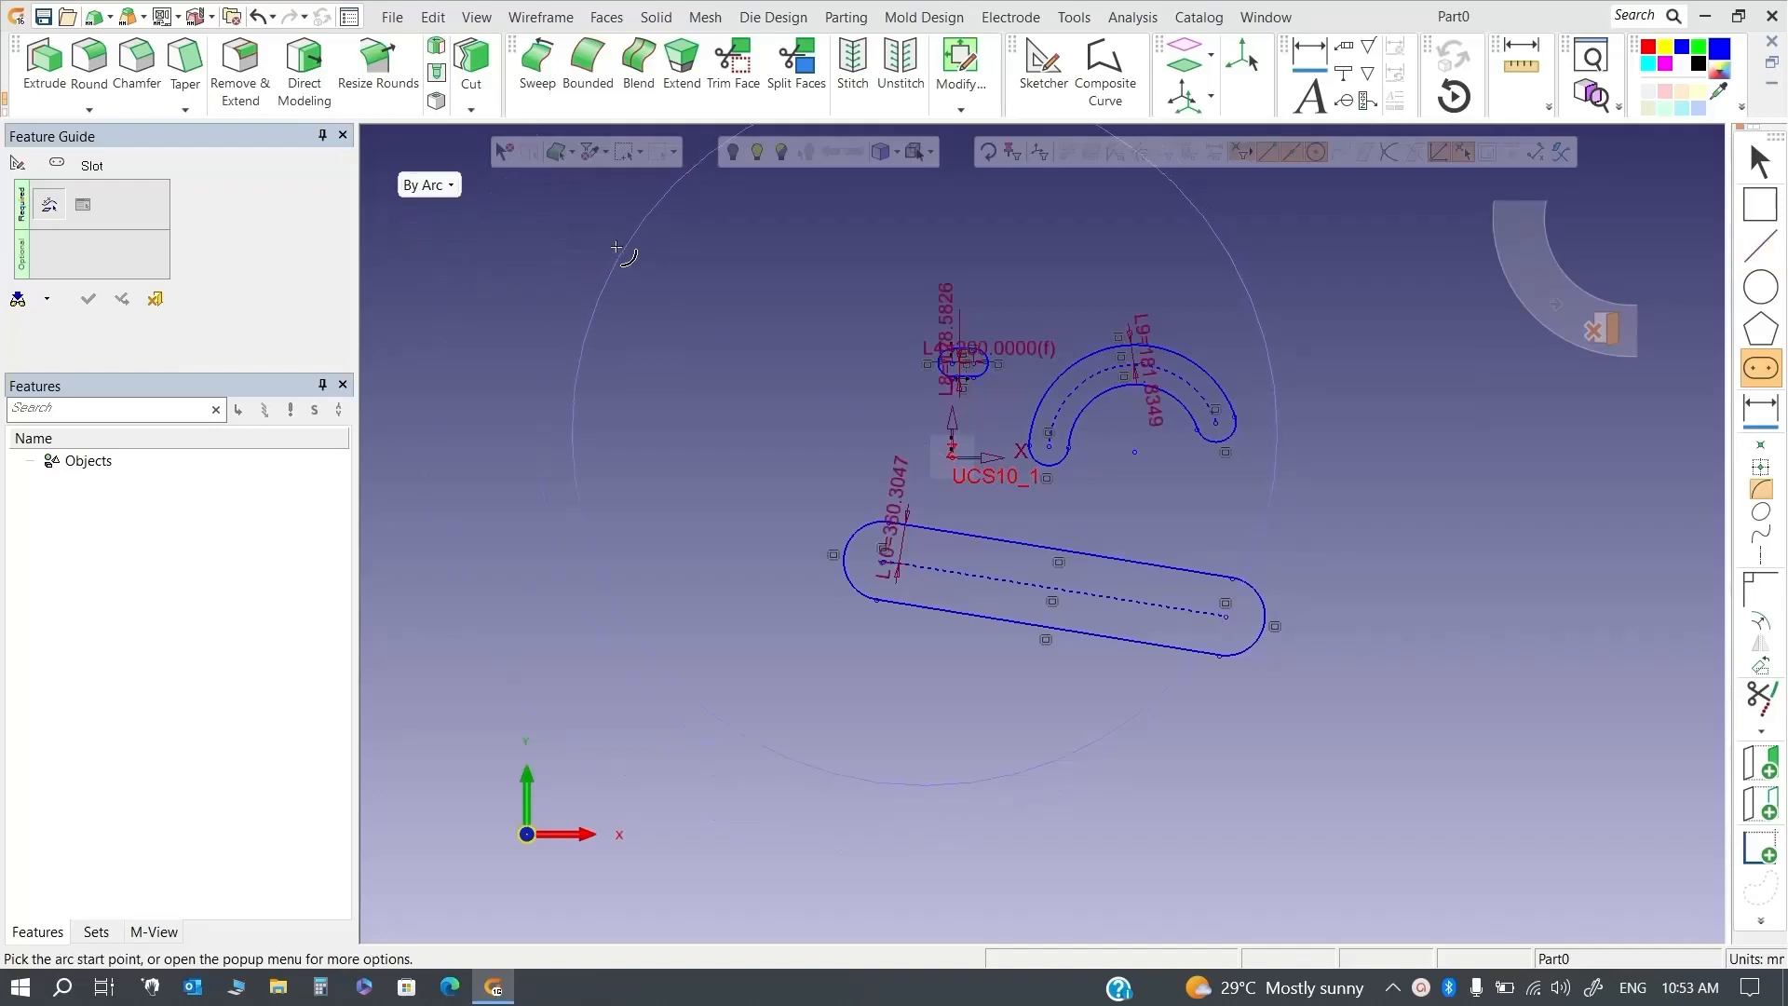
{"action": "key", "text": "Escape"}
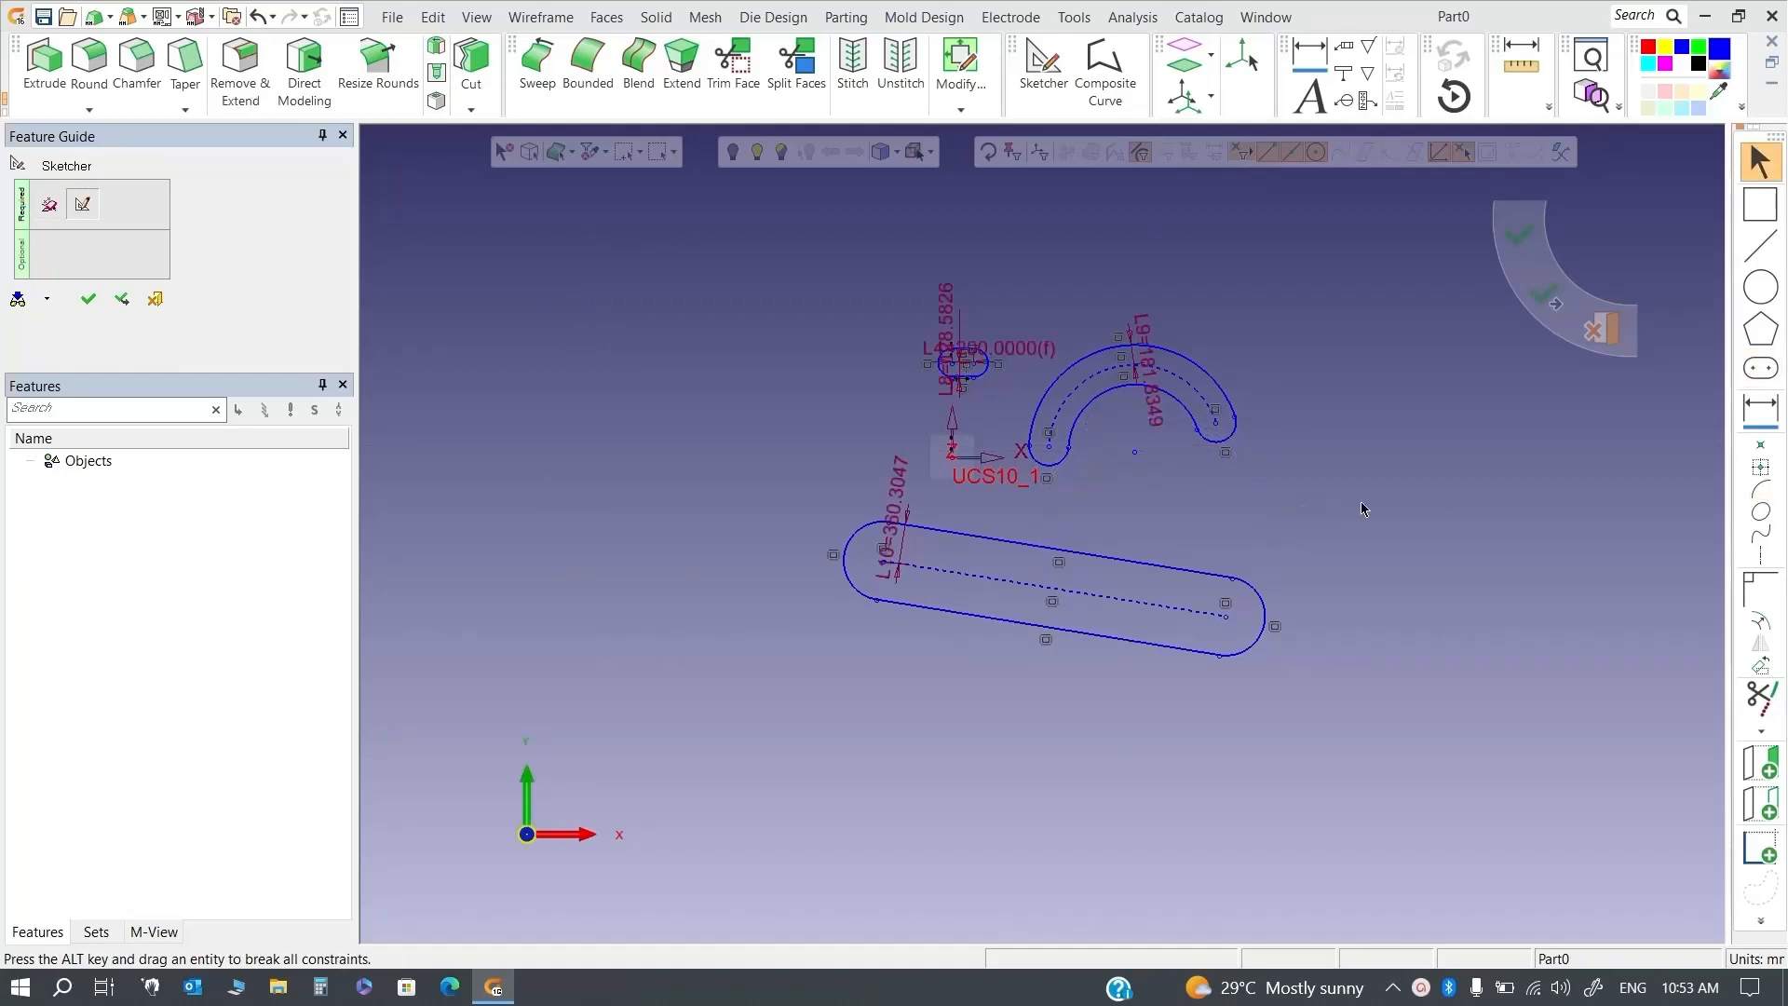
Dimension the end radius and the straight upper edge of the sloping slot, accepting both values
{"action": "left_click", "coordinate": [1762, 411]}
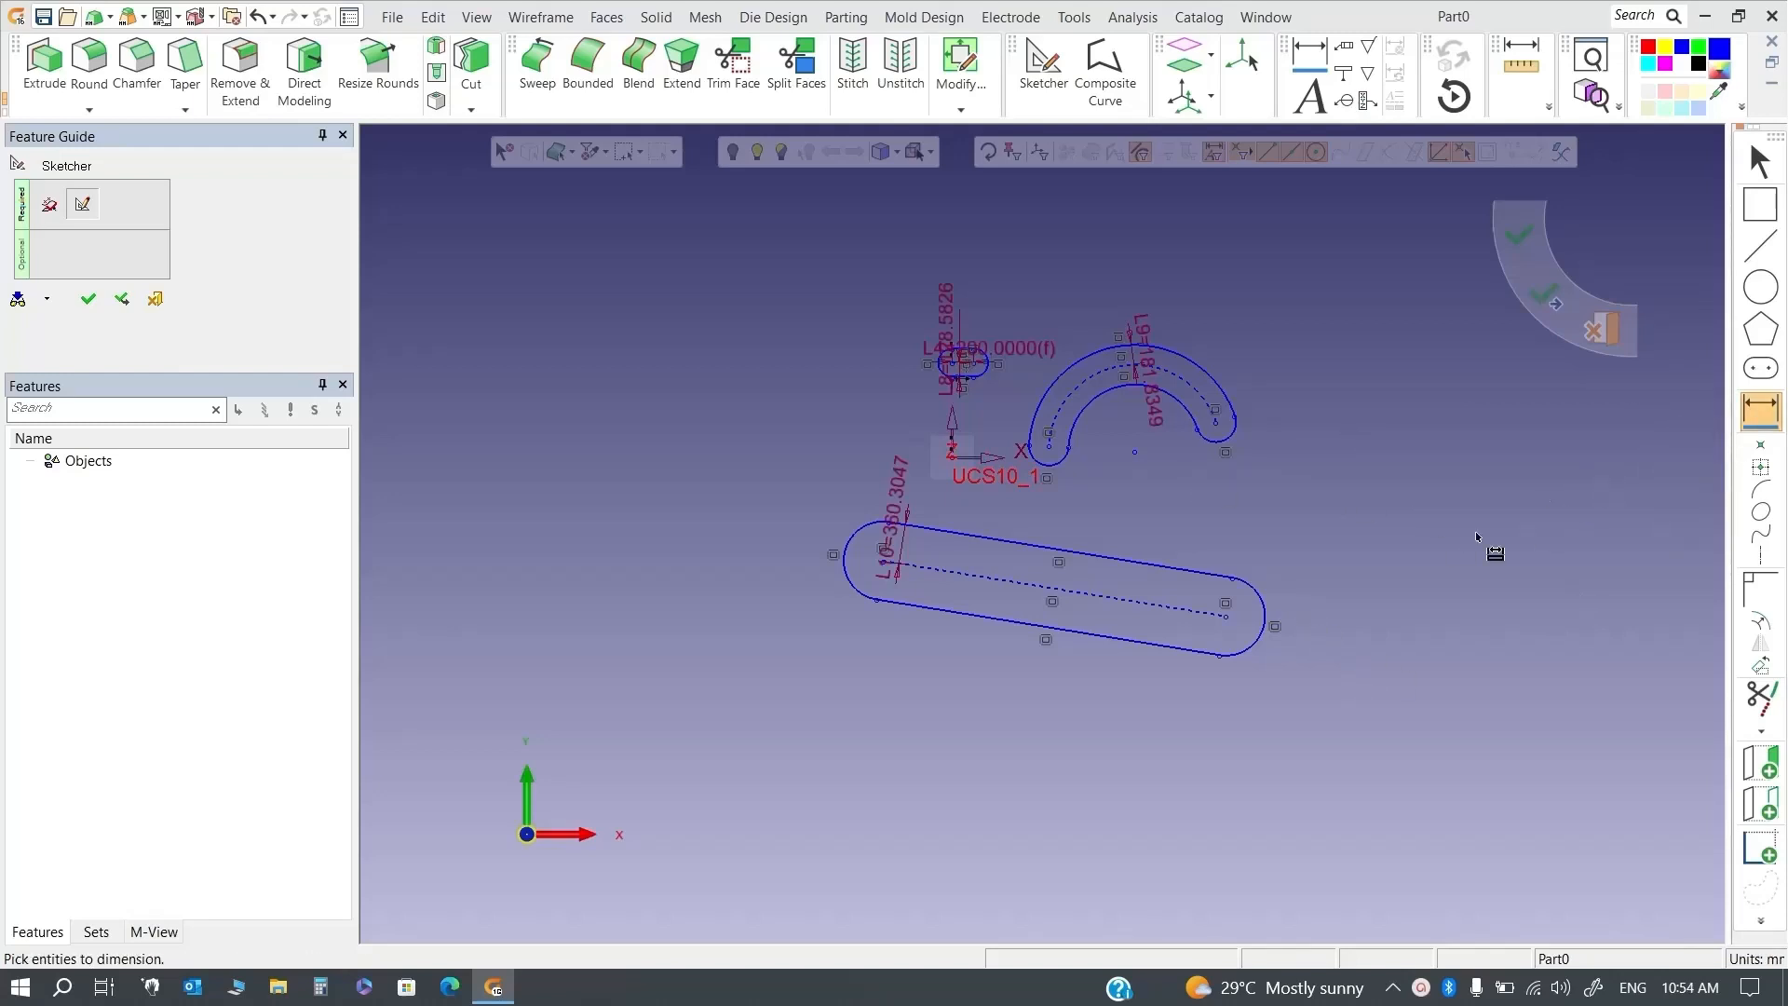
{"action": "left_click", "coordinate": [1263, 618]}
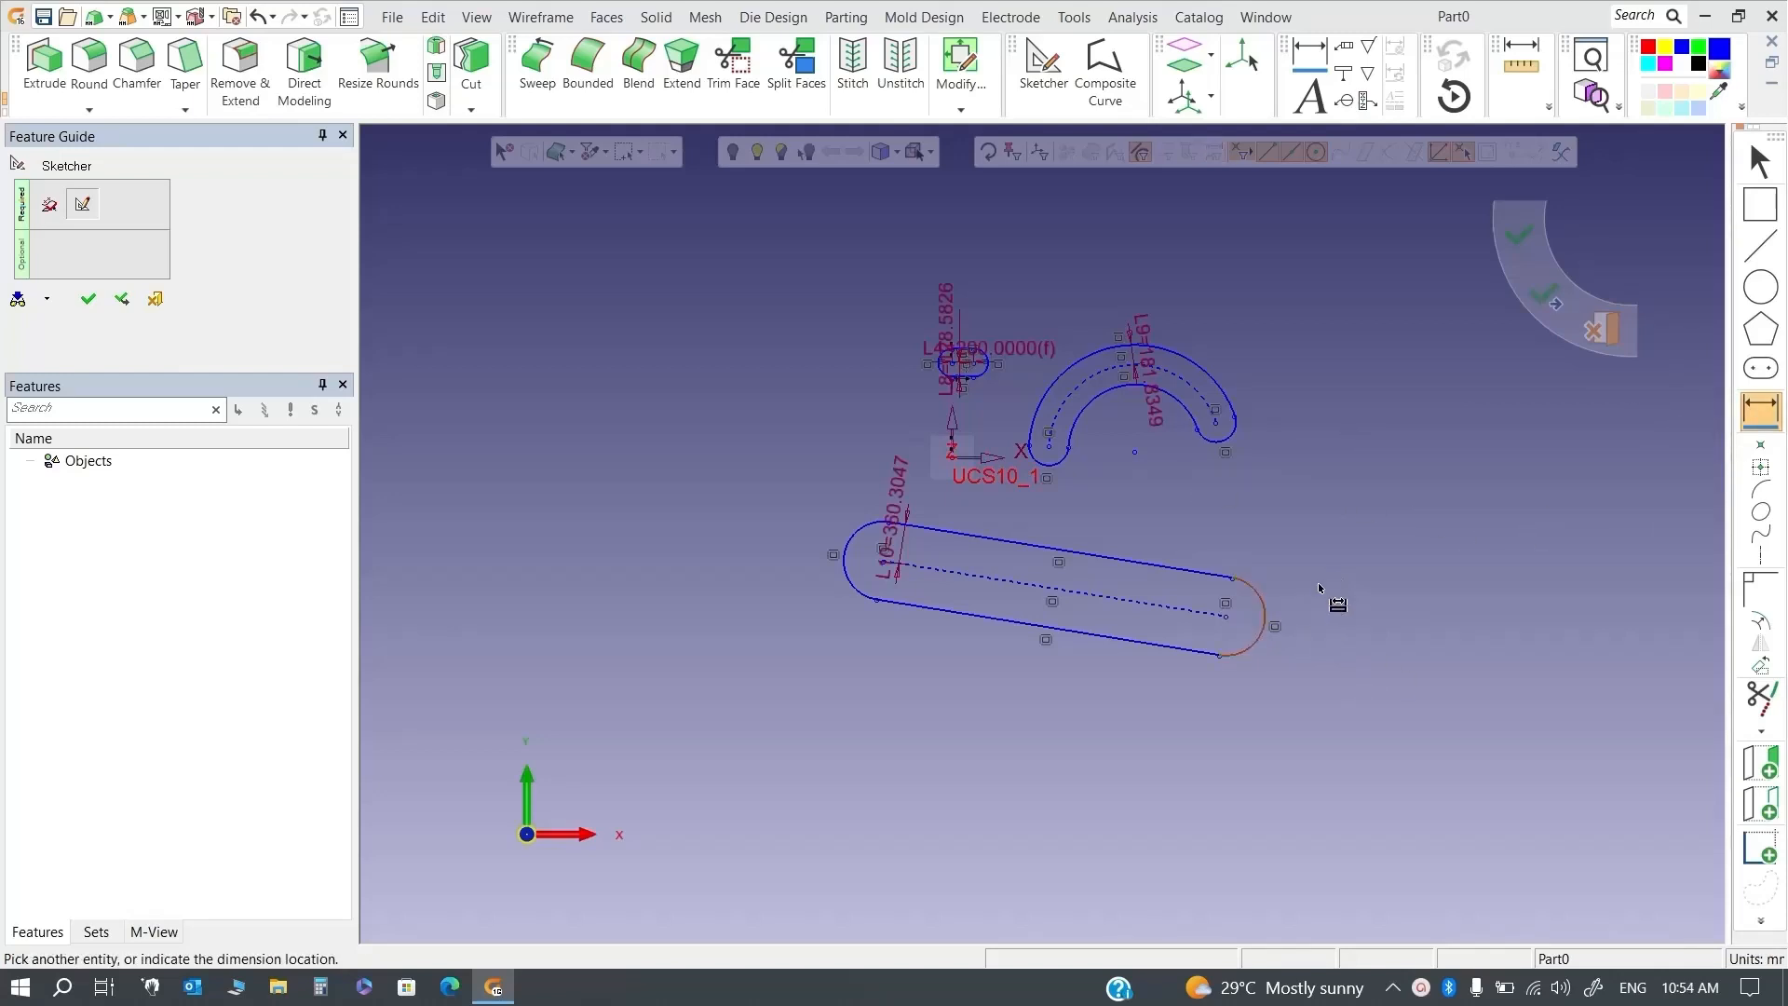
{"action": "left_click", "coordinate": [1315, 568]}
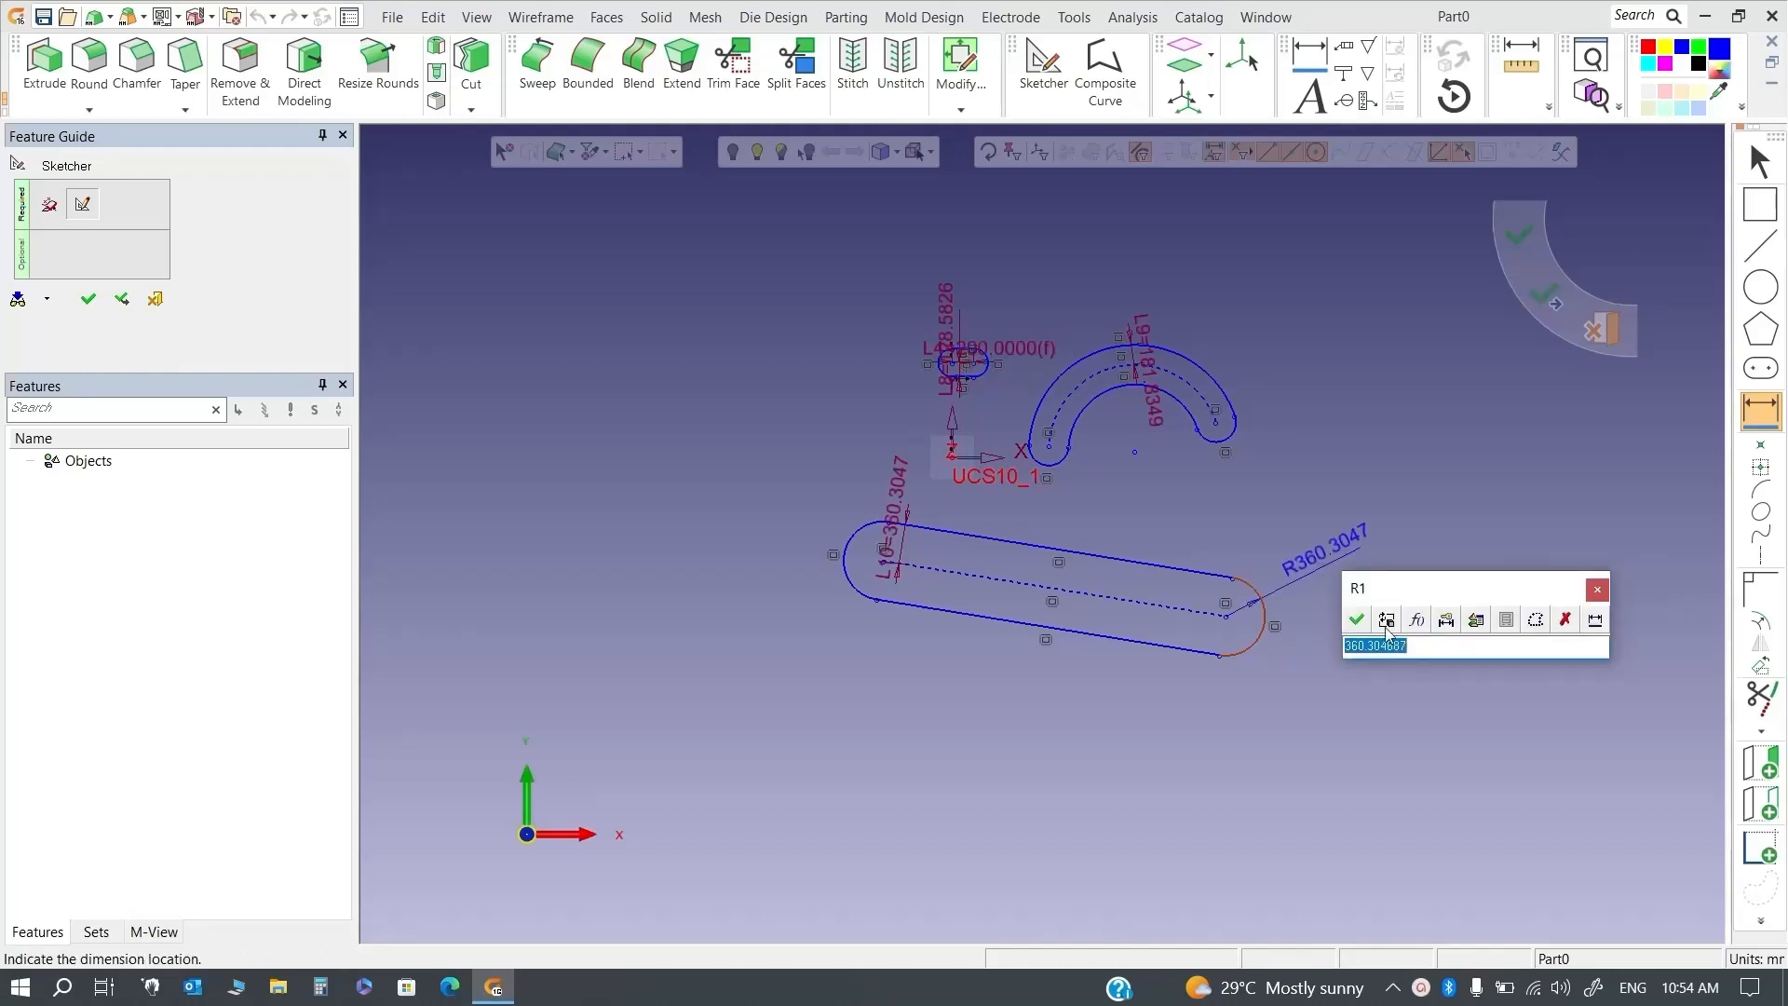
{"action": "left_click", "coordinate": [1357, 620]}
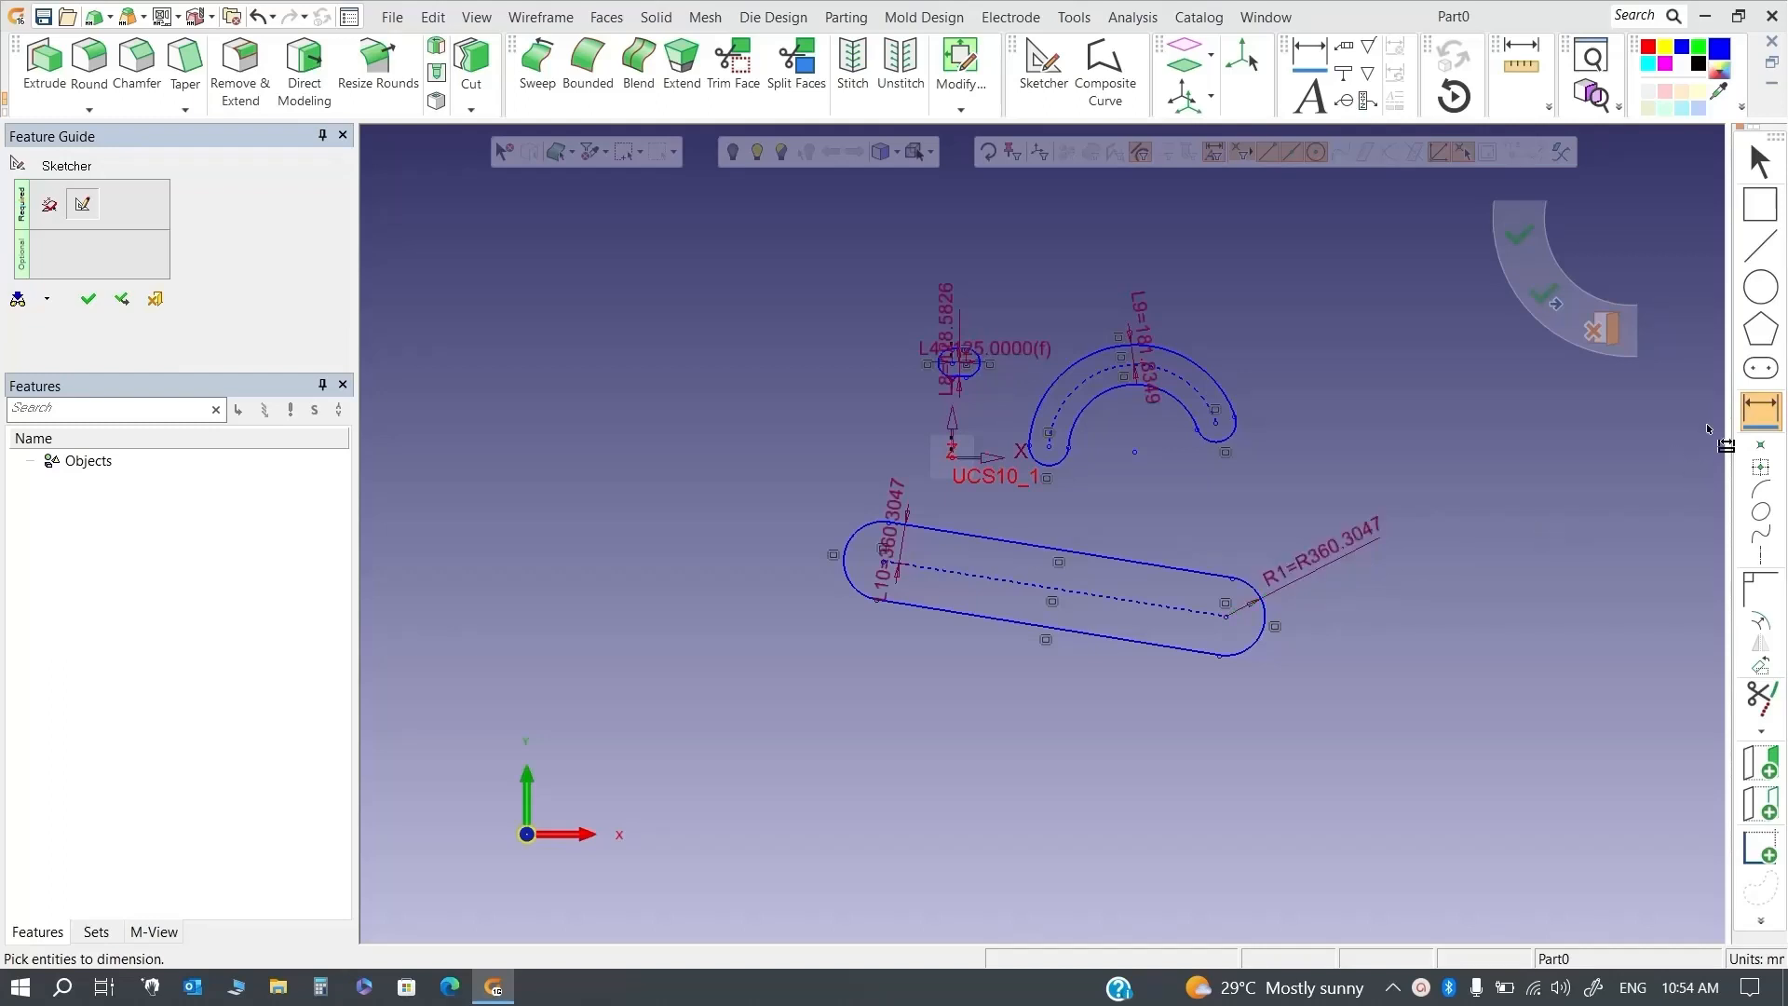
{"action": "left_click", "coordinate": [1127, 553]}
{"action": "left_click", "coordinate": [1118, 518]}
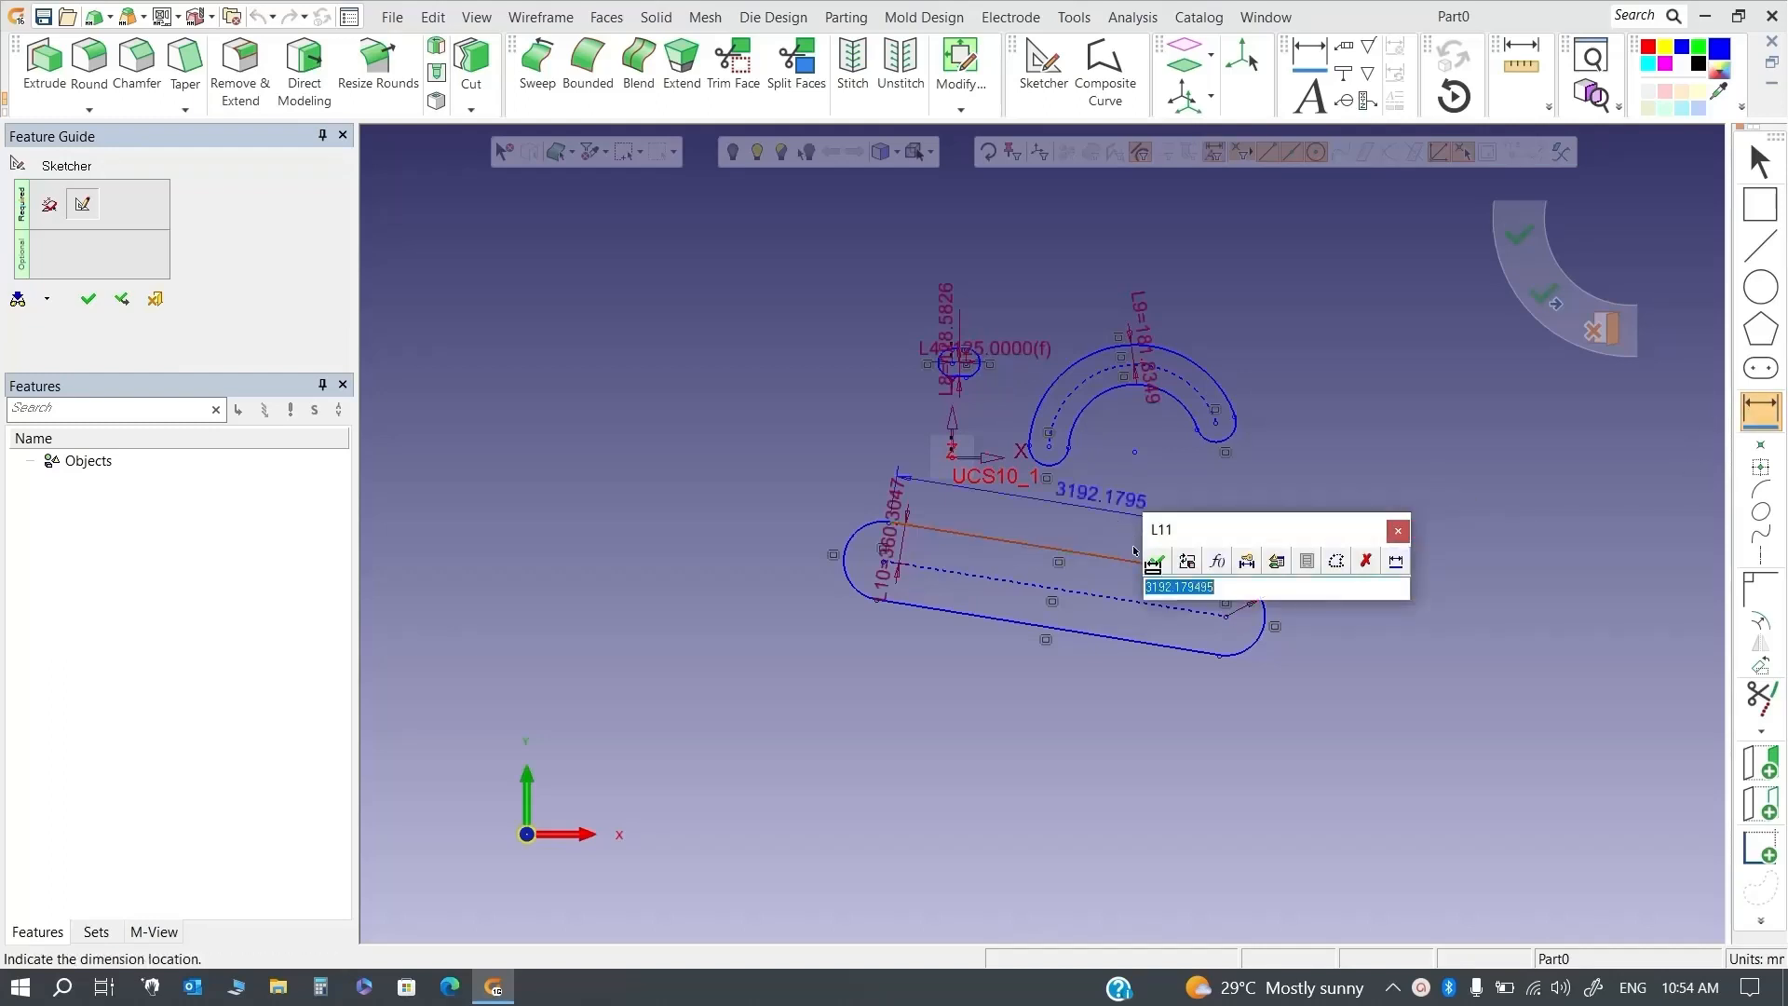
{"action": "left_click", "coordinate": [1153, 562]}
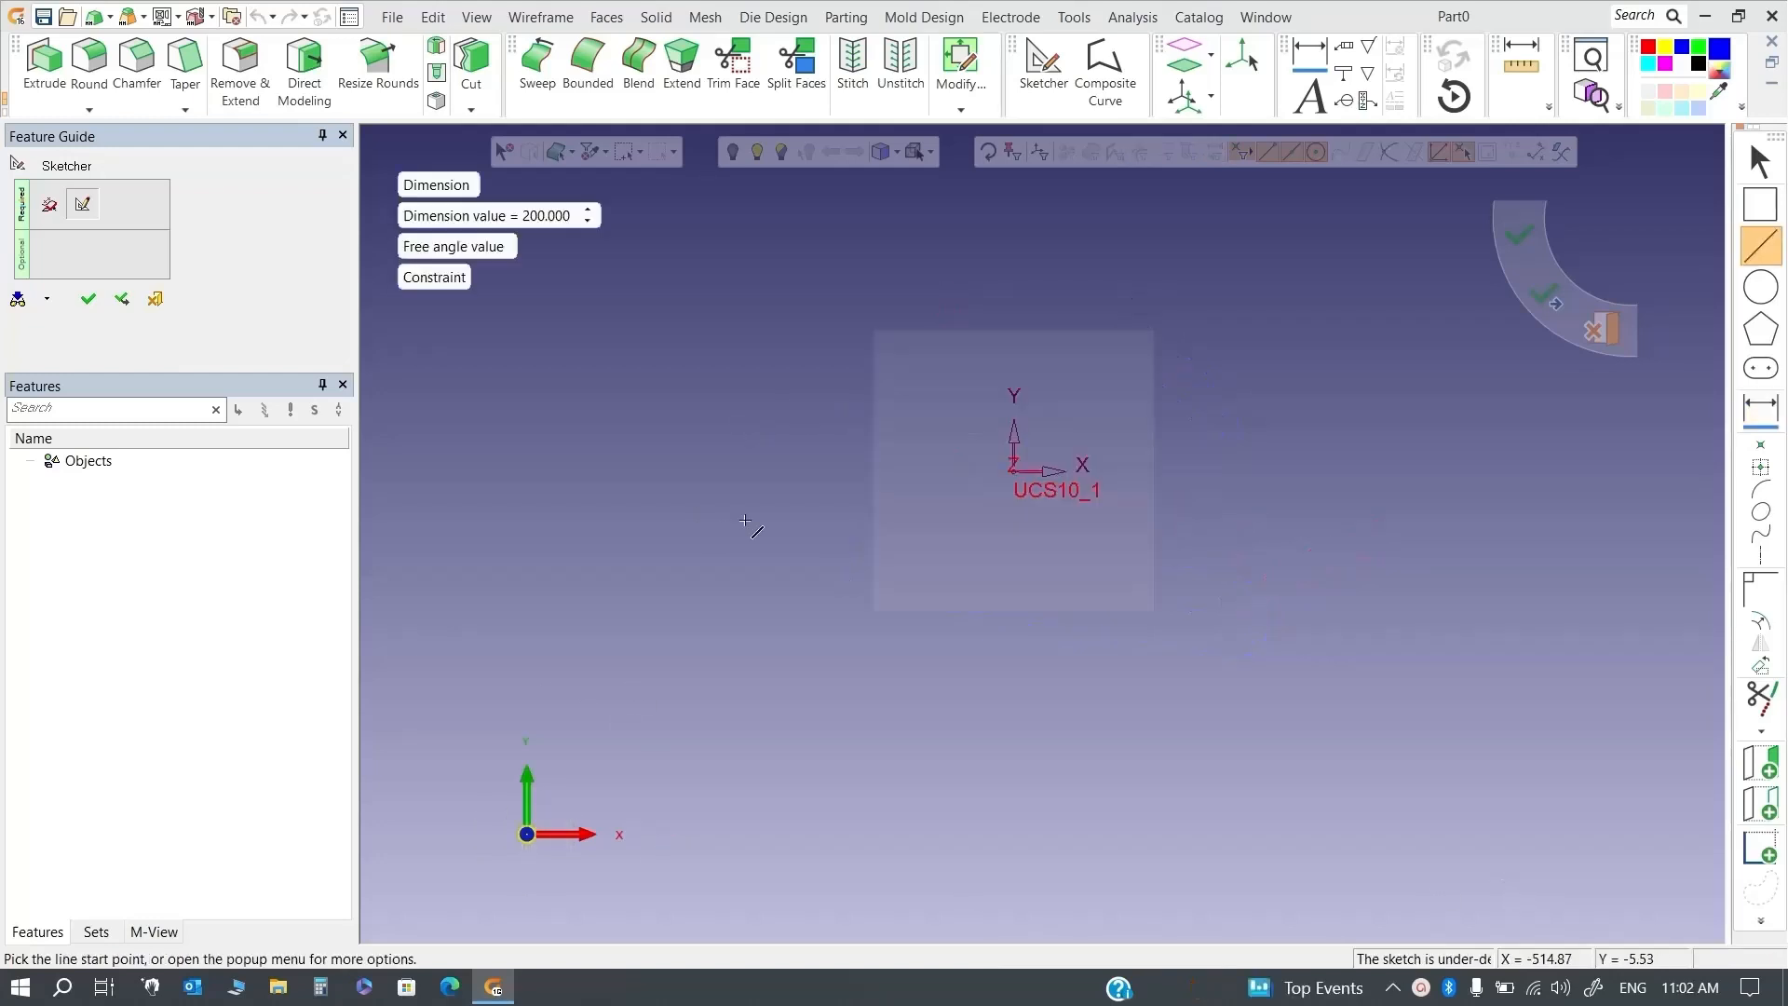
Place sketch points at the origin and at four positions around it in a roughly rectangular layout
{"action": "key", "text": "Escape"}
{"action": "scroll", "coordinate": [1266, 541], "scroll_direction": "down", "scroll_amount": 3}
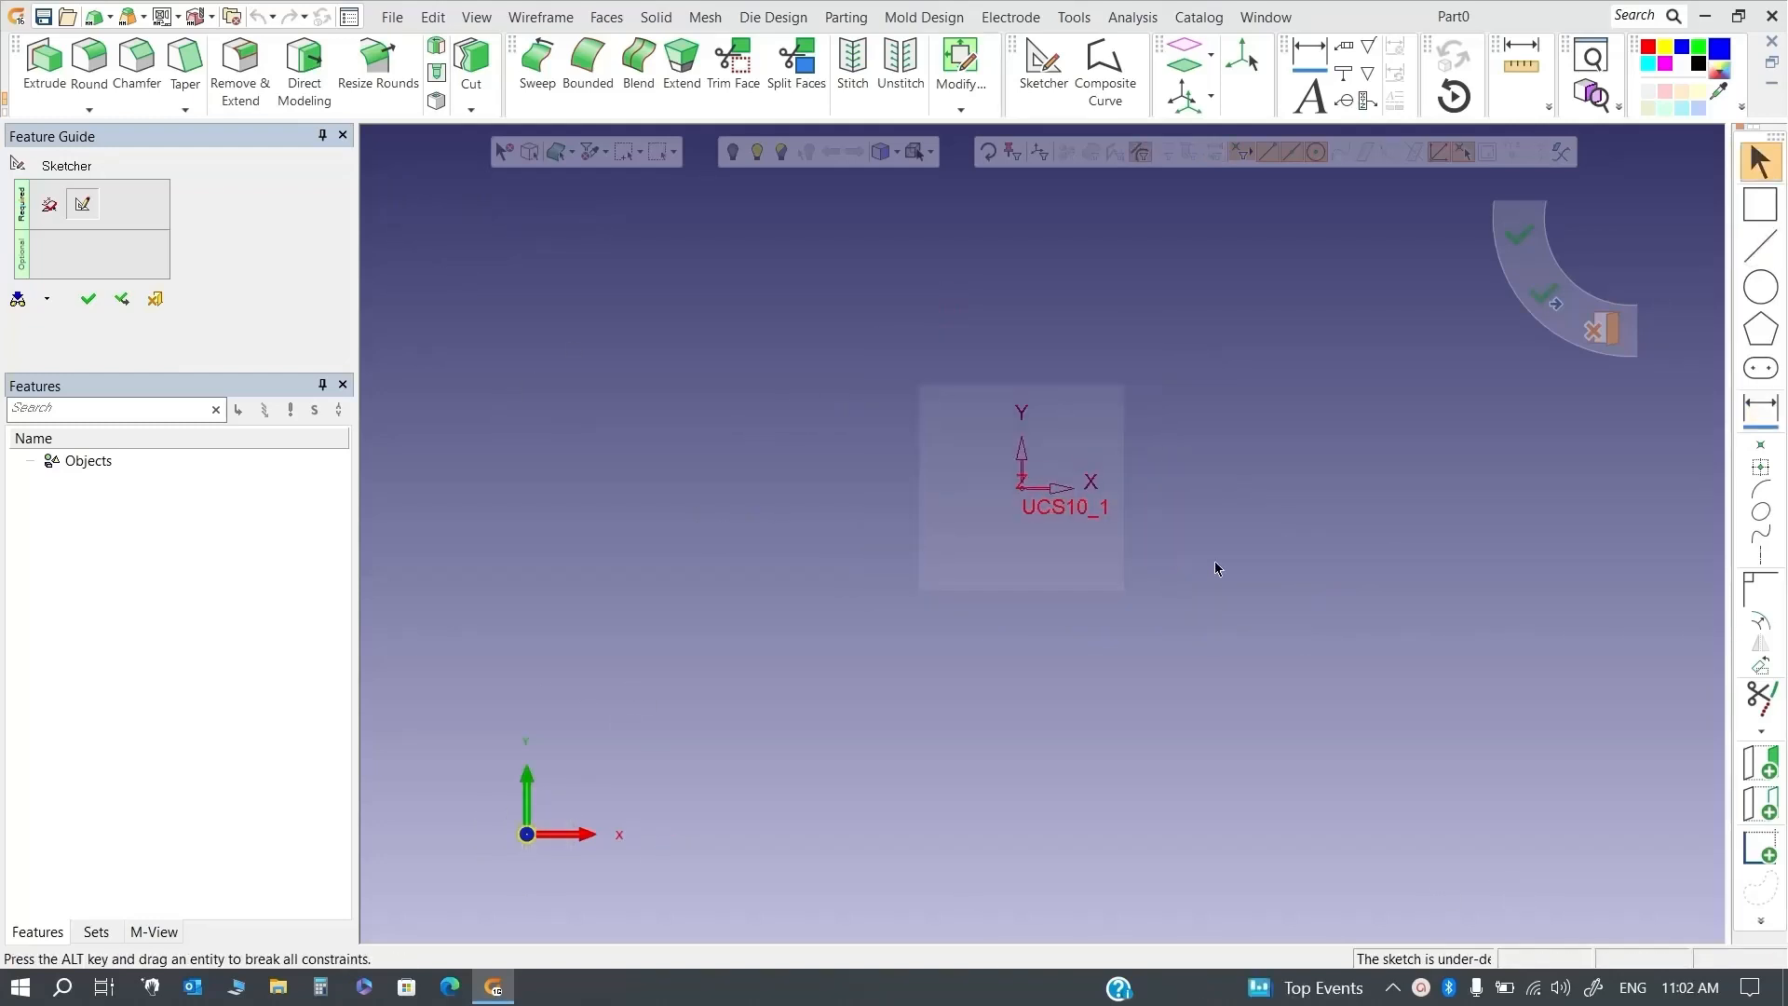
{"action": "left_click", "coordinate": [1758, 454]}
{"action": "left_click", "coordinate": [1762, 451]}
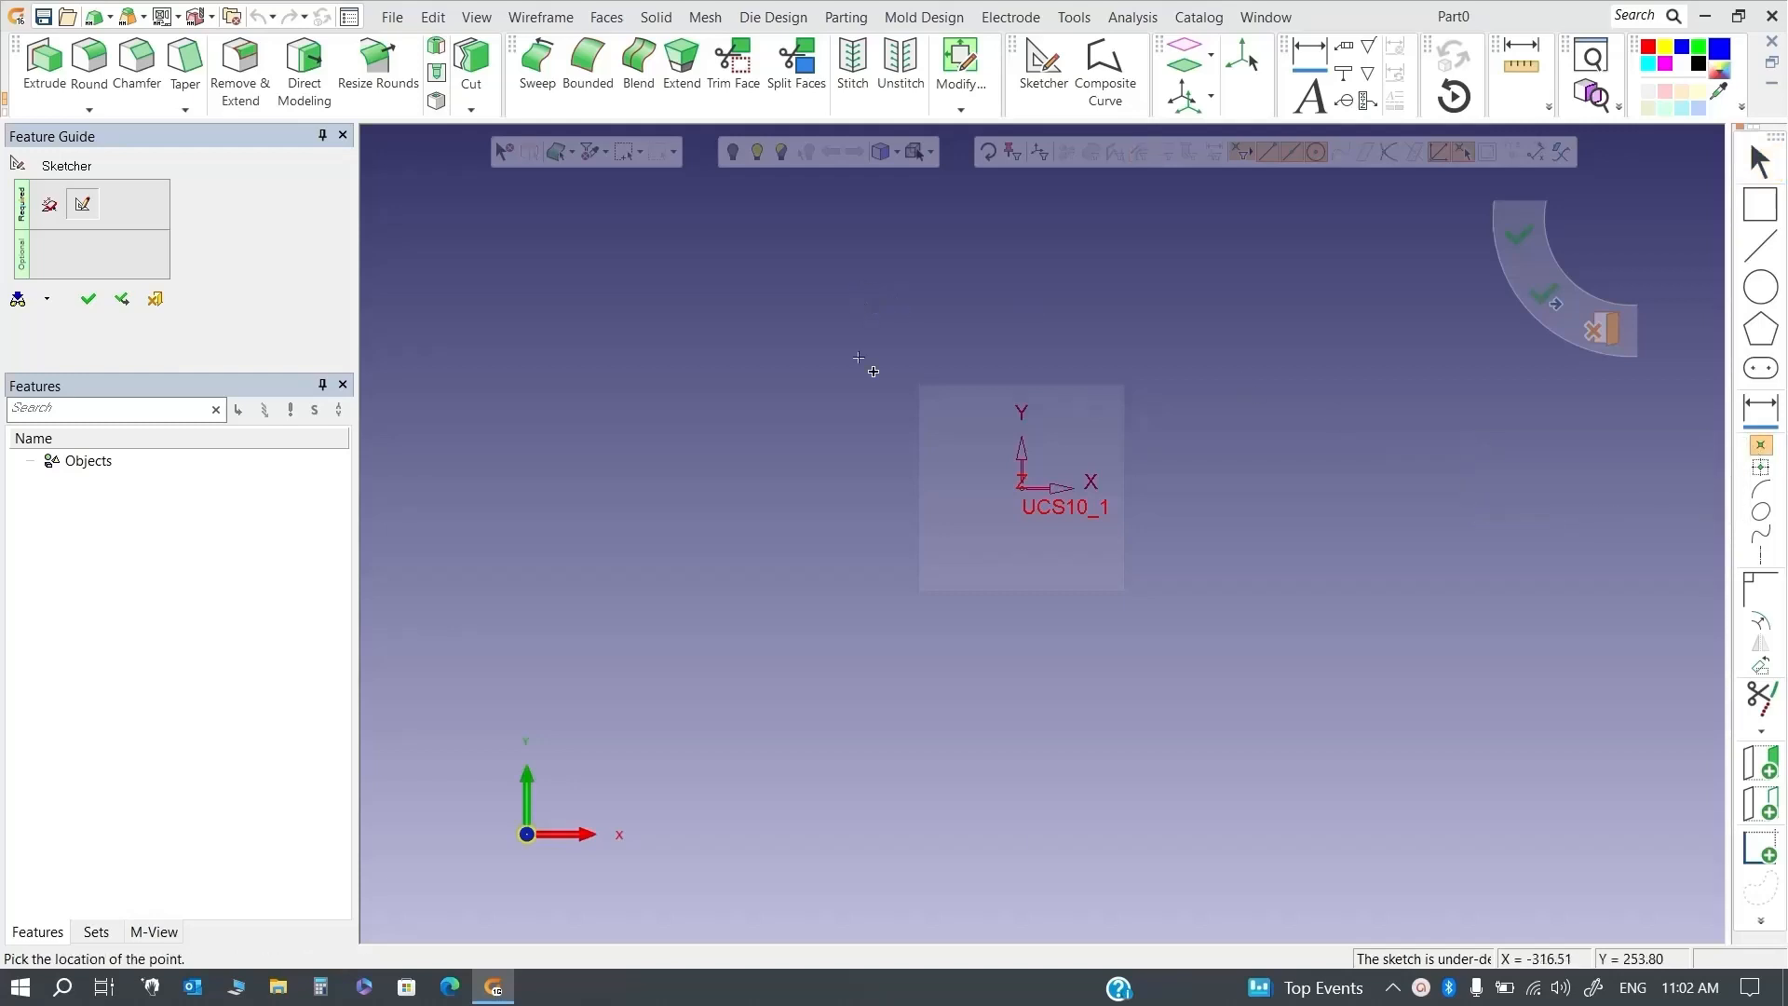
{"action": "left_click", "coordinate": [1030, 480]}
{"action": "left_click", "coordinate": [718, 329]}
{"action": "scroll", "coordinate": [757, 369], "scroll_direction": "down", "scroll_amount": 3}
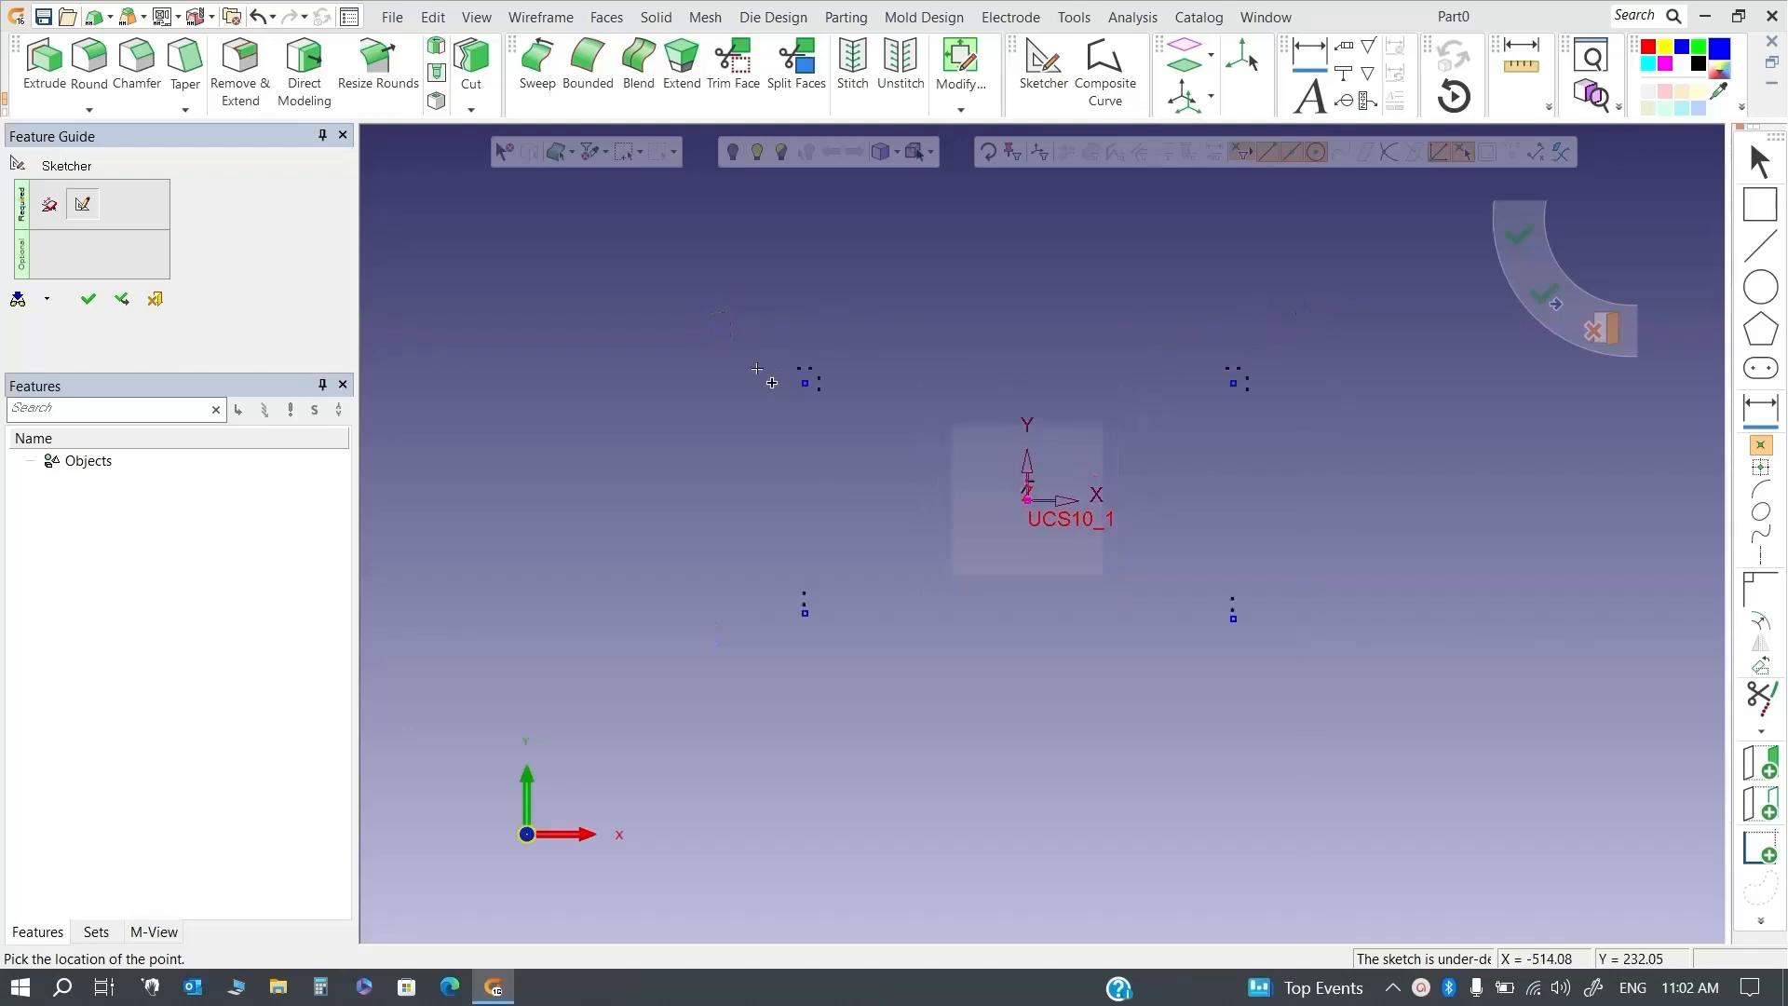
Place two more points left of the layout, aligned with its upper and lower rows, and finish placing points
{"action": "scroll", "coordinate": [824, 463], "scroll_direction": "up", "scroll_amount": 3}
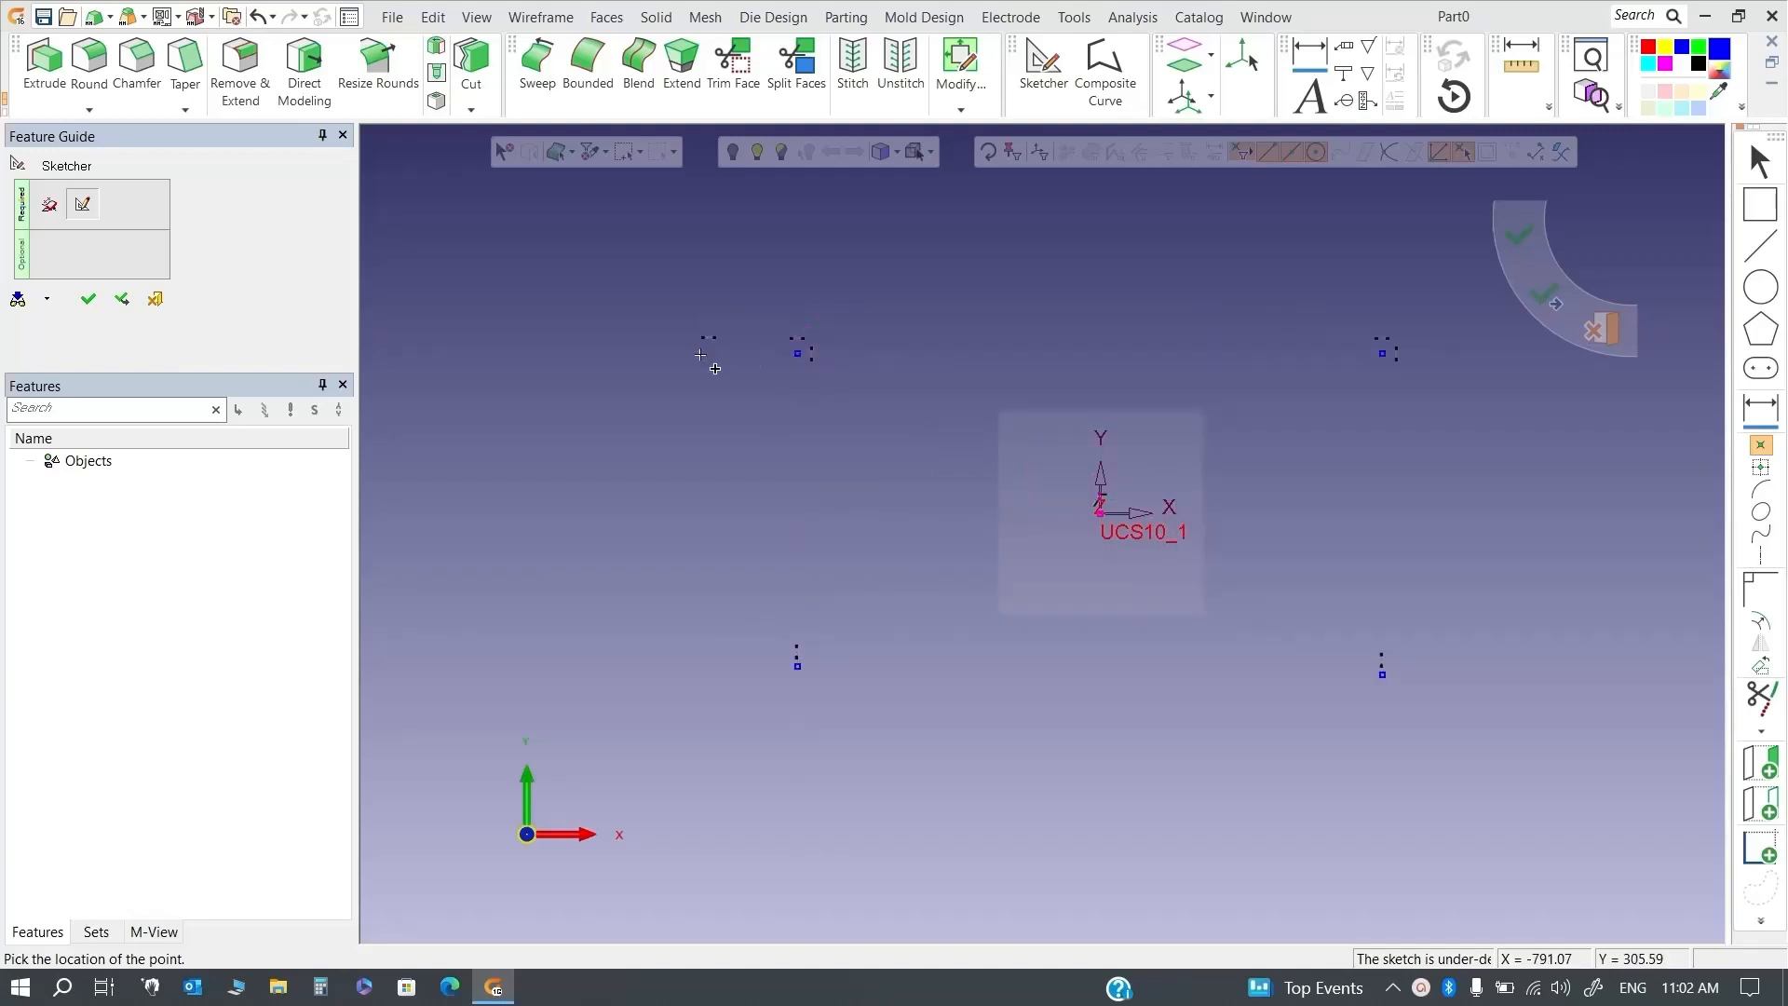
{"action": "left_click", "coordinate": [573, 354]}
{"action": "scroll", "coordinate": [779, 613], "scroll_direction": "down", "scroll_amount": 3}
{"action": "scroll", "coordinate": [778, 613], "scroll_direction": "up", "scroll_amount": 3}
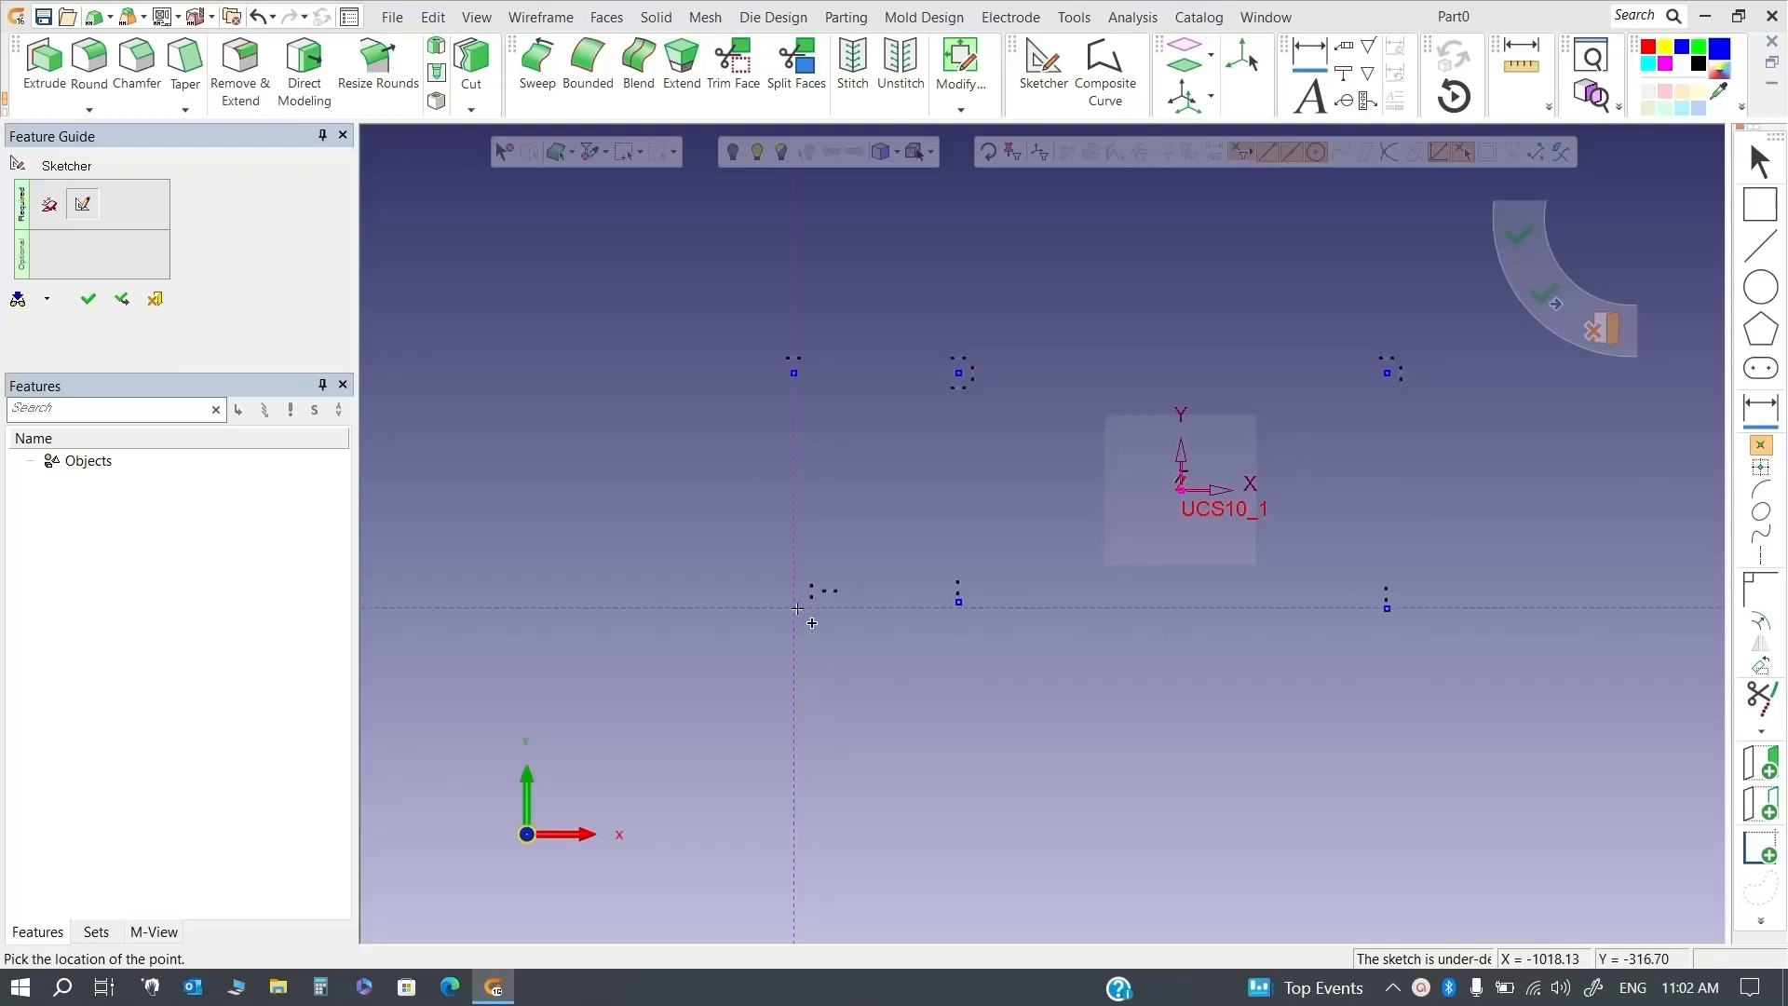
{"action": "left_click", "coordinate": [795, 608]}
{"action": "scroll", "coordinate": [1041, 531], "scroll_direction": "down", "scroll_amount": 3}
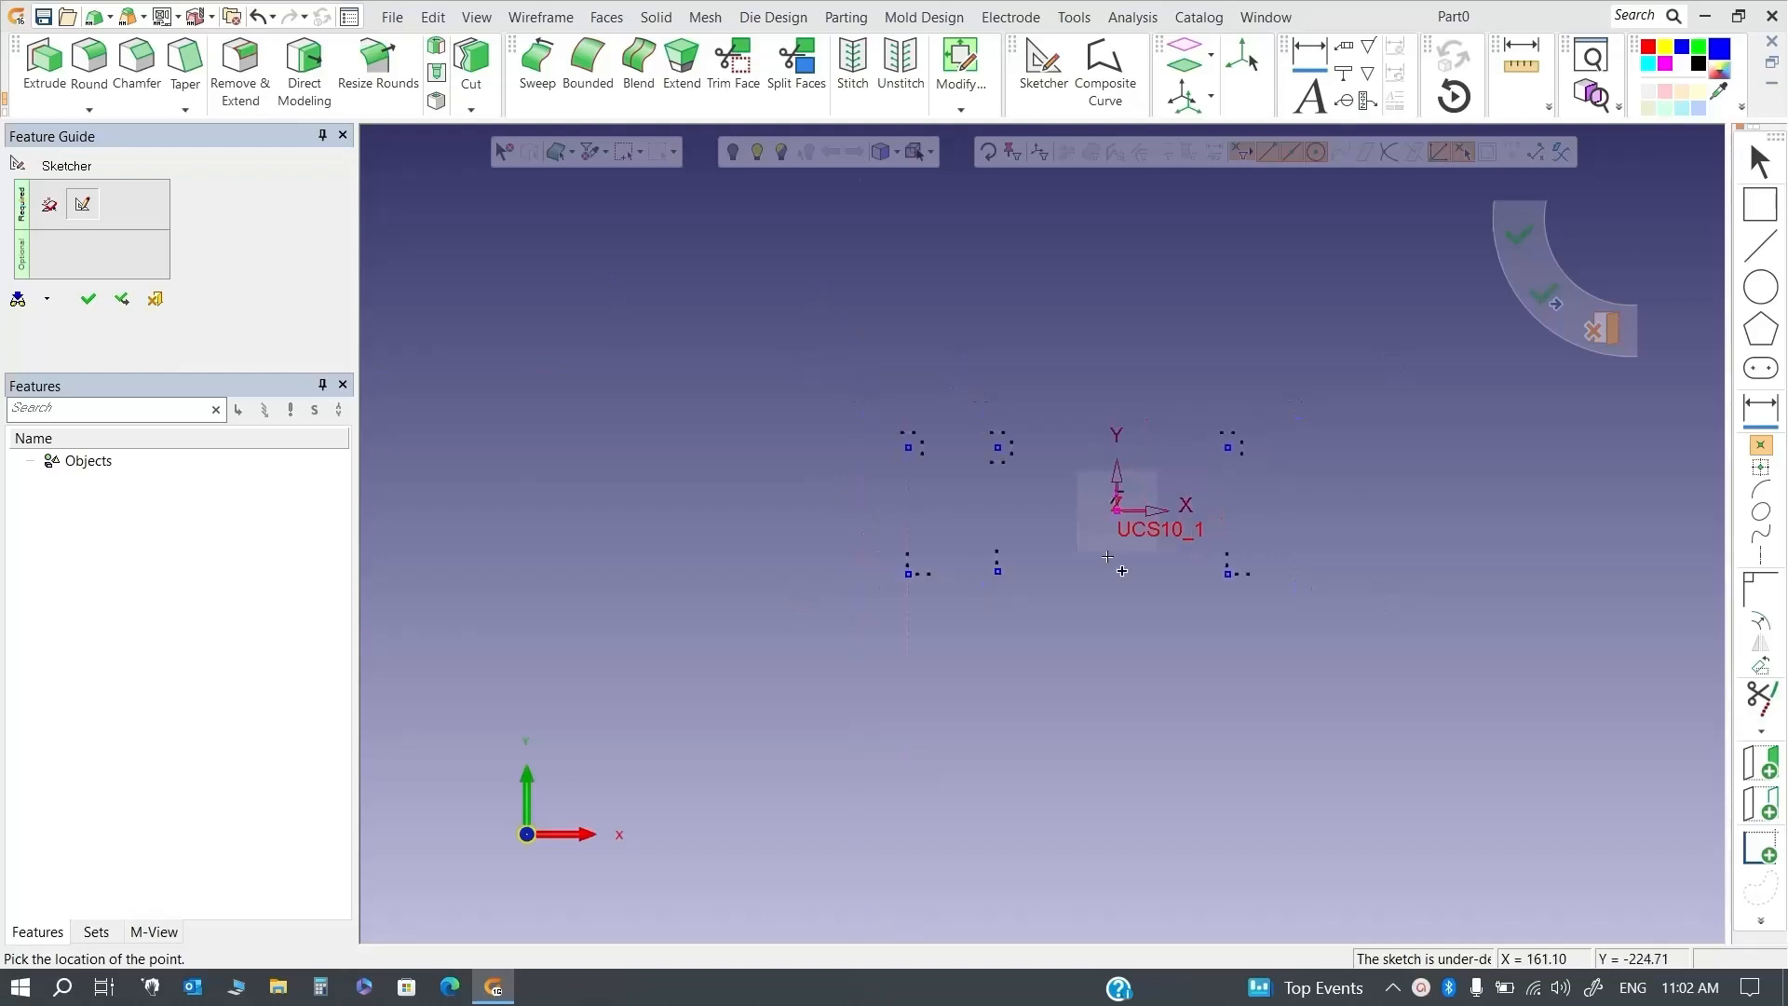
{"action": "key", "text": "Escape"}
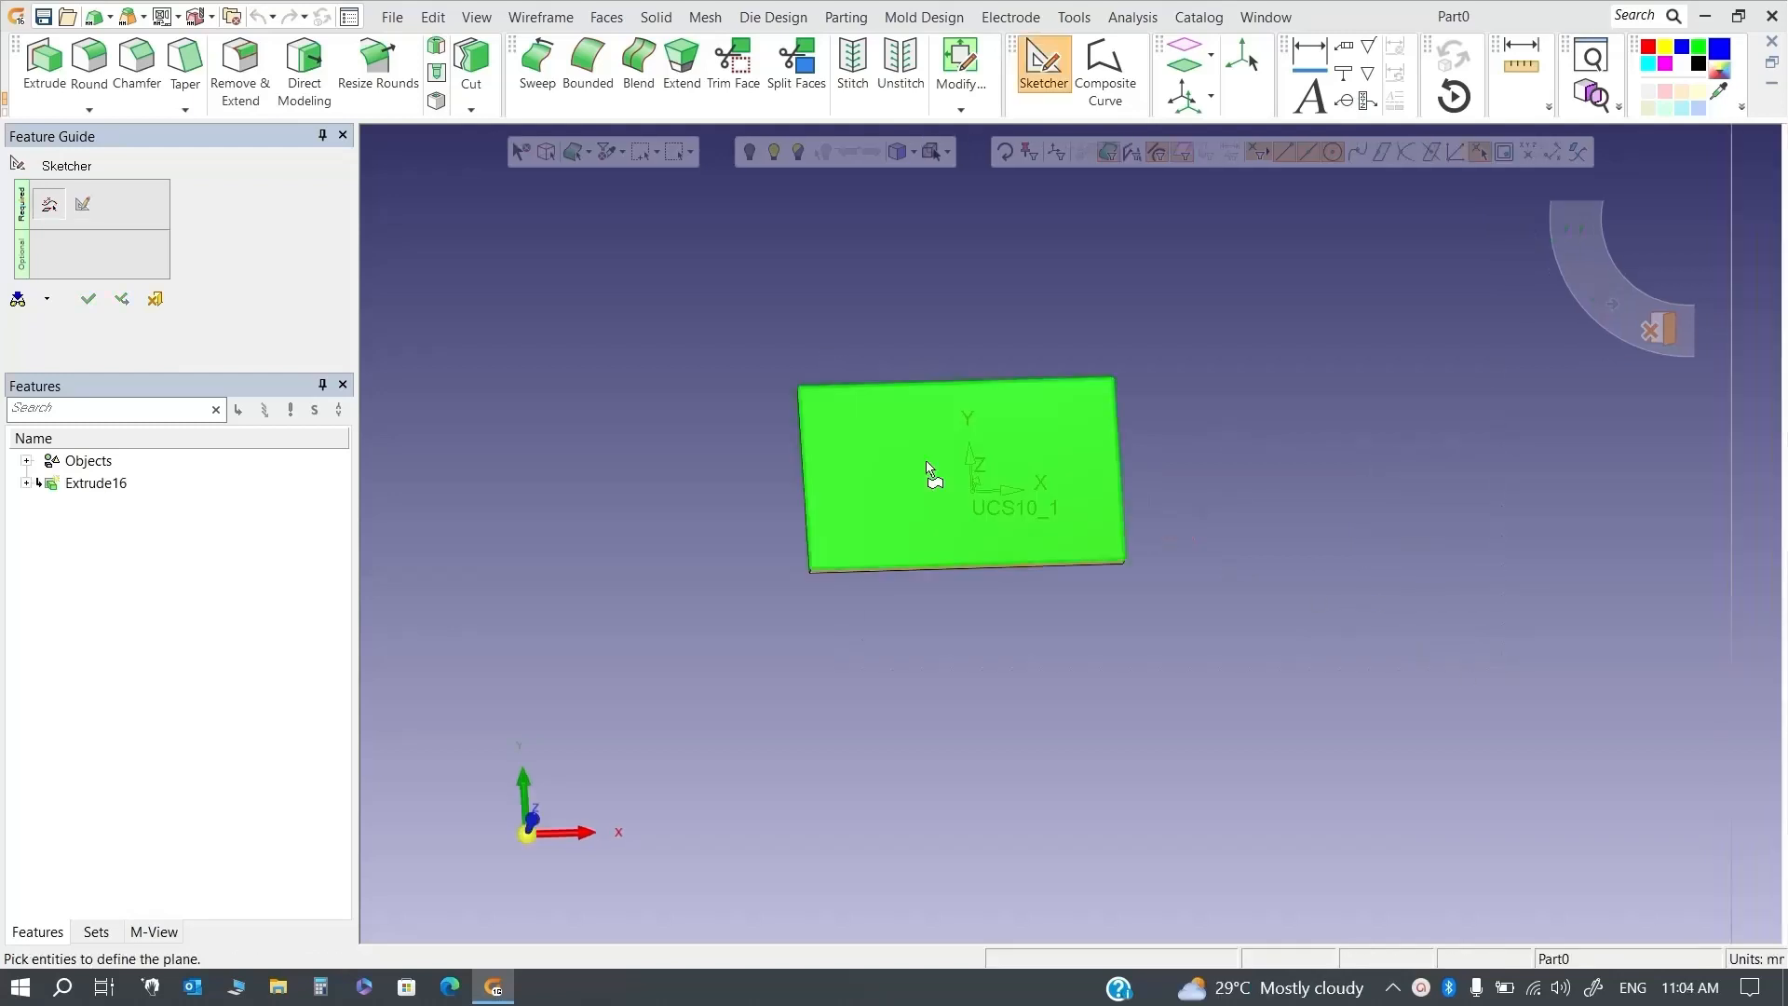
Start a sketch on the plate's large top face and pick that face for a Center of Geometry point with Add Geometry
{"action": "left_click", "coordinate": [935, 479]}
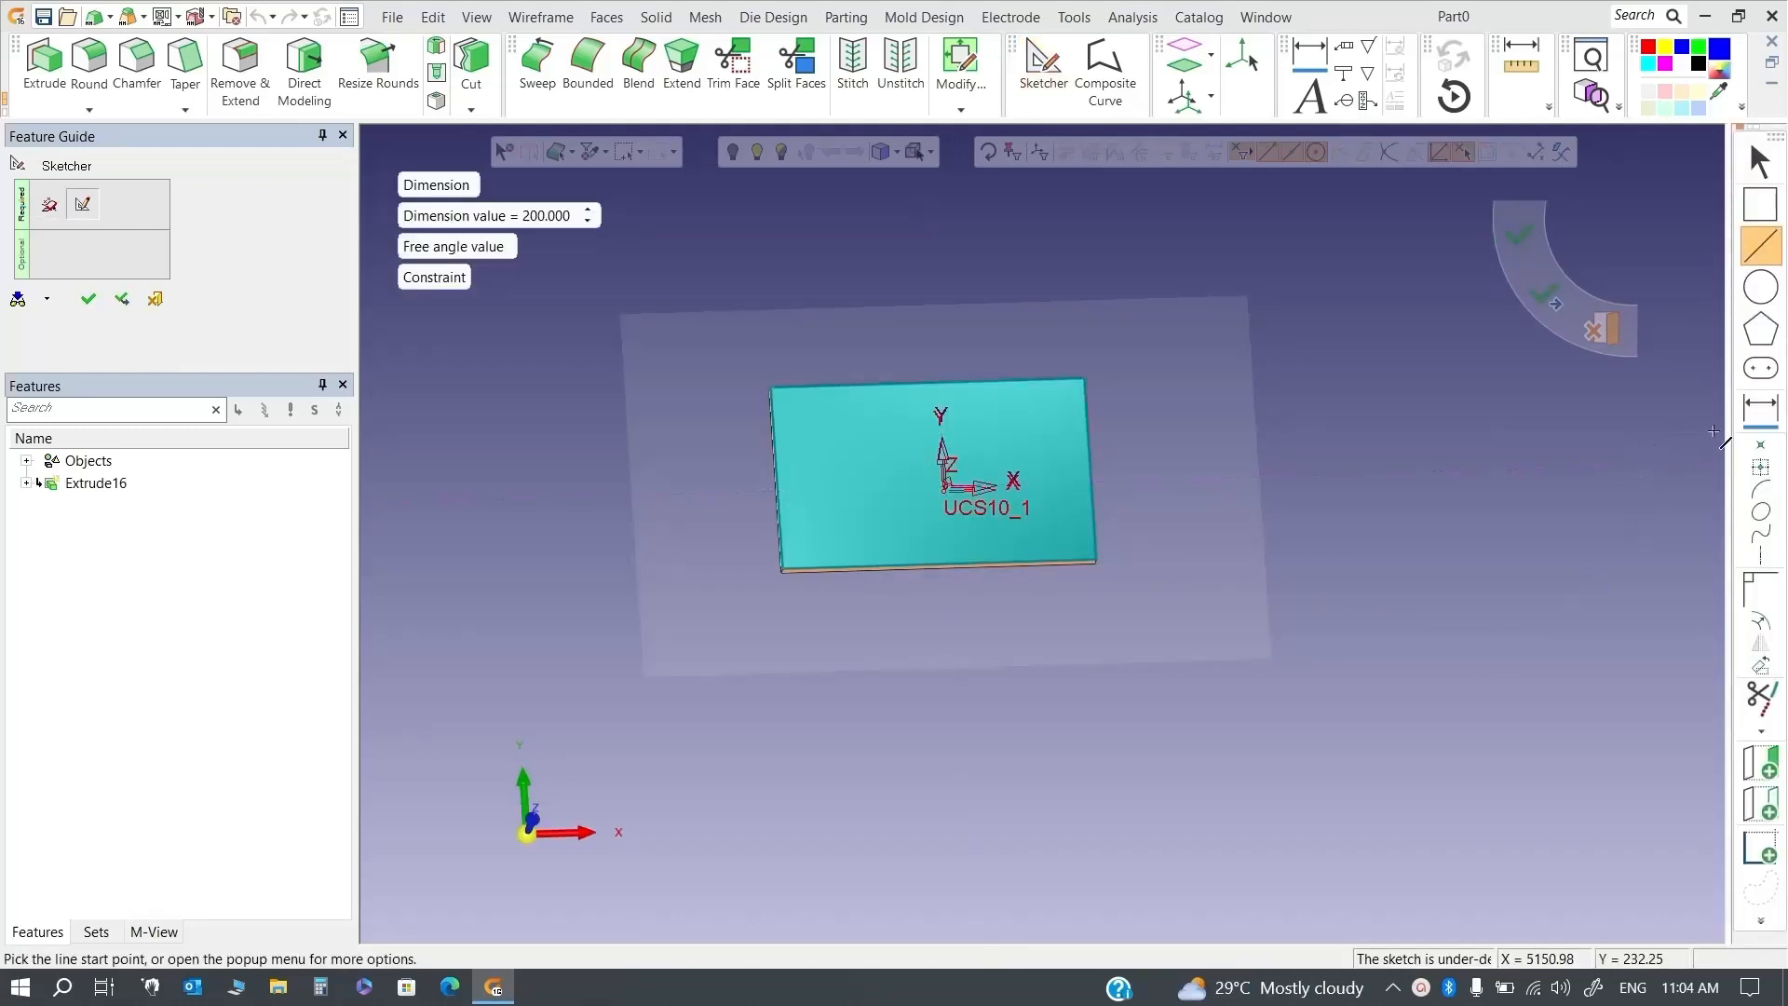
{"action": "left_click", "coordinate": [1761, 468]}
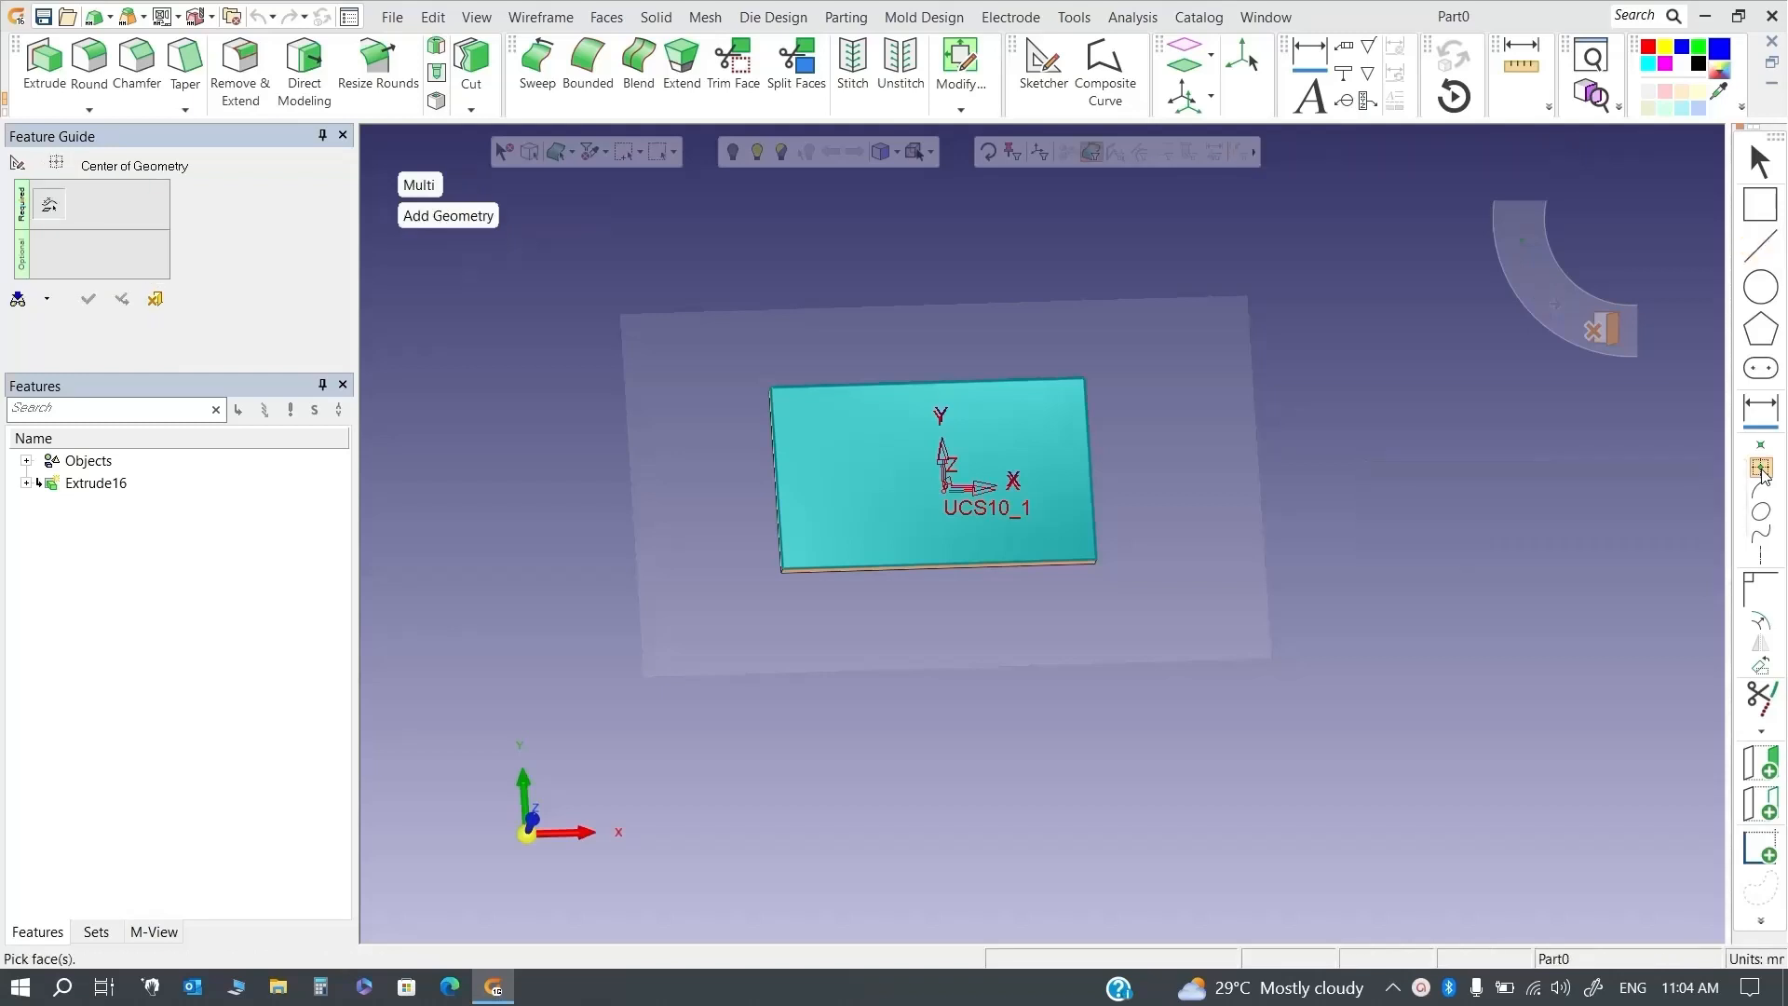
{"action": "left_click", "coordinate": [431, 217]}
{"action": "left_click", "coordinate": [472, 218]}
{"action": "left_click", "coordinate": [810, 439]}
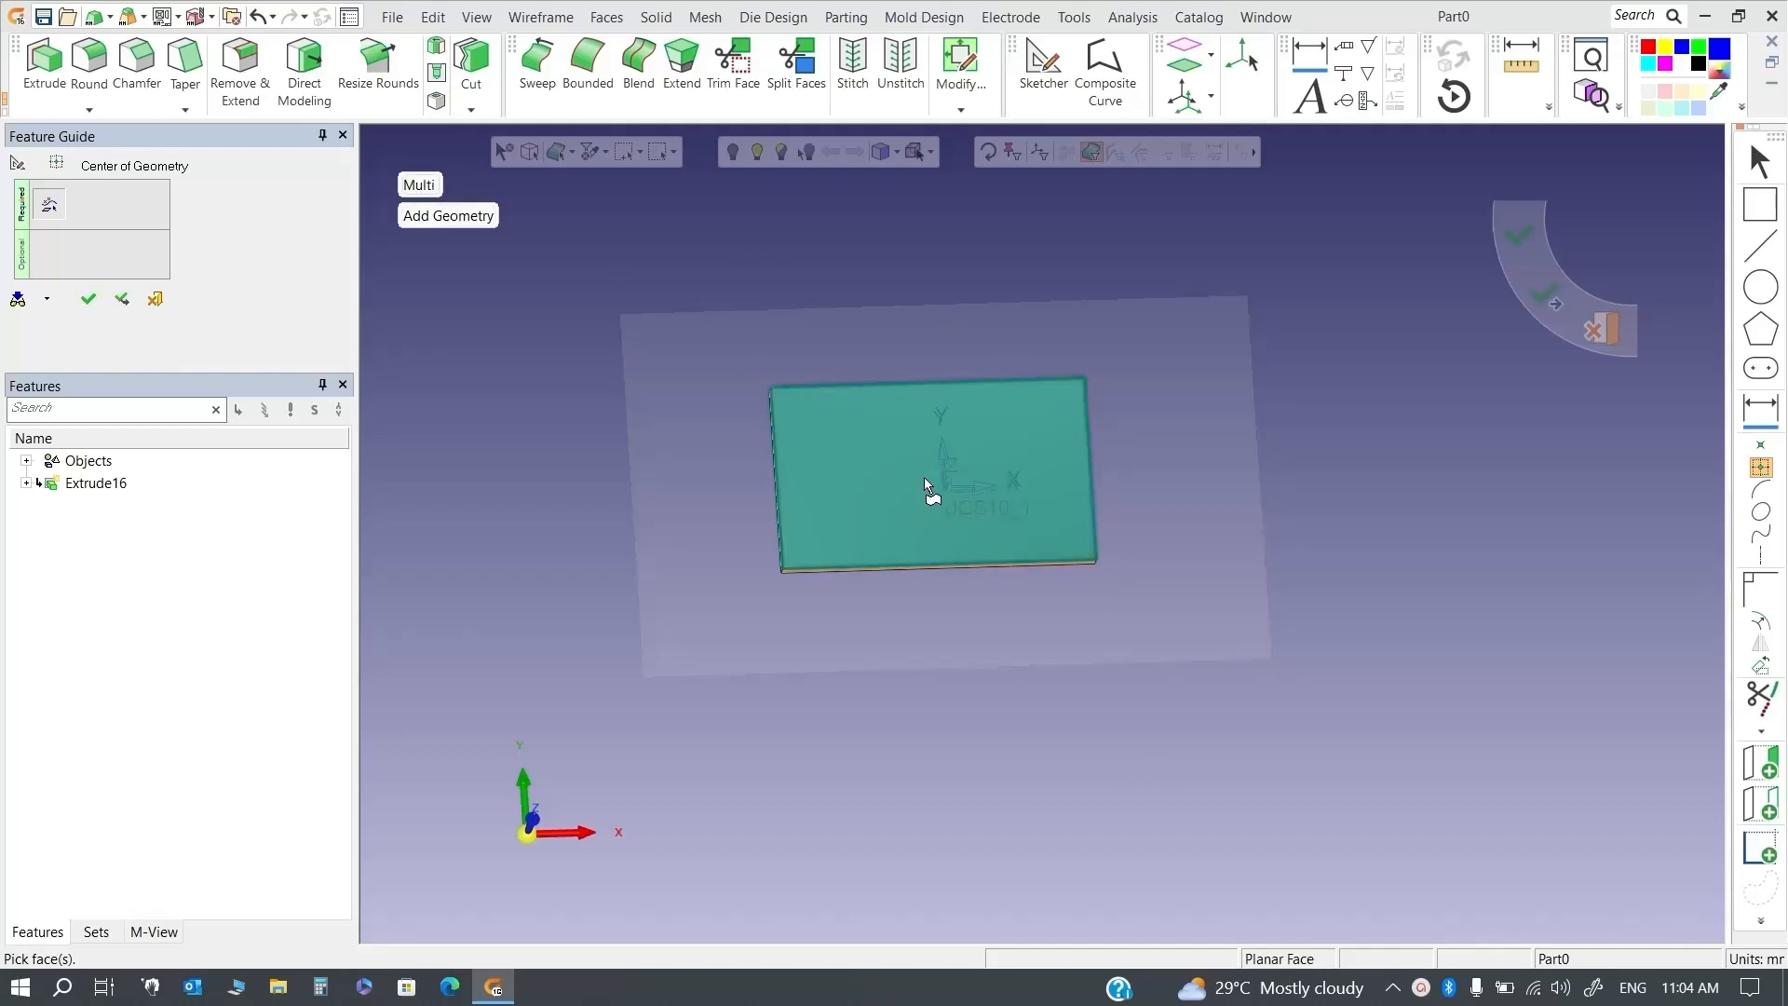
{"action": "scroll", "coordinate": [892, 451], "scroll_direction": "up", "scroll_amount": 3}
{"action": "middle_click_drag", "start_coordinate": [892, 451], "coordinate": [901, 363]}
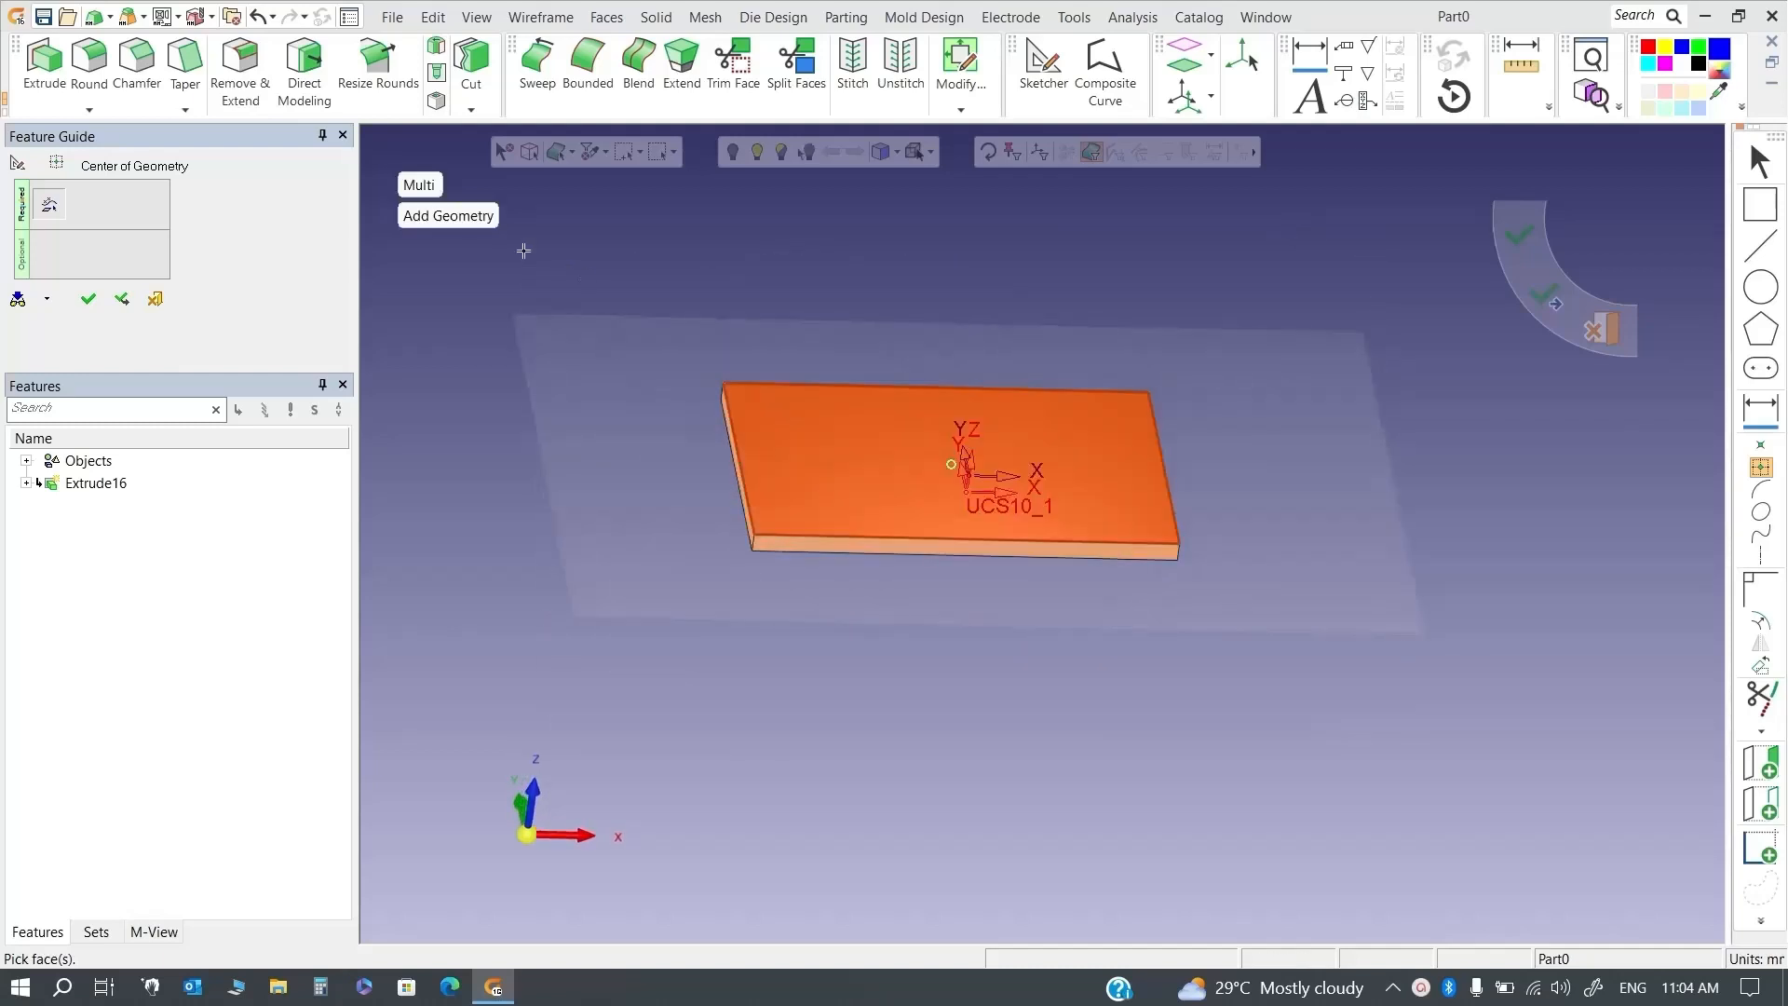
Set the Center of Geometry option to Add Reference and pick the plate's front and left side faces
{"action": "left_click", "coordinate": [939, 550]}
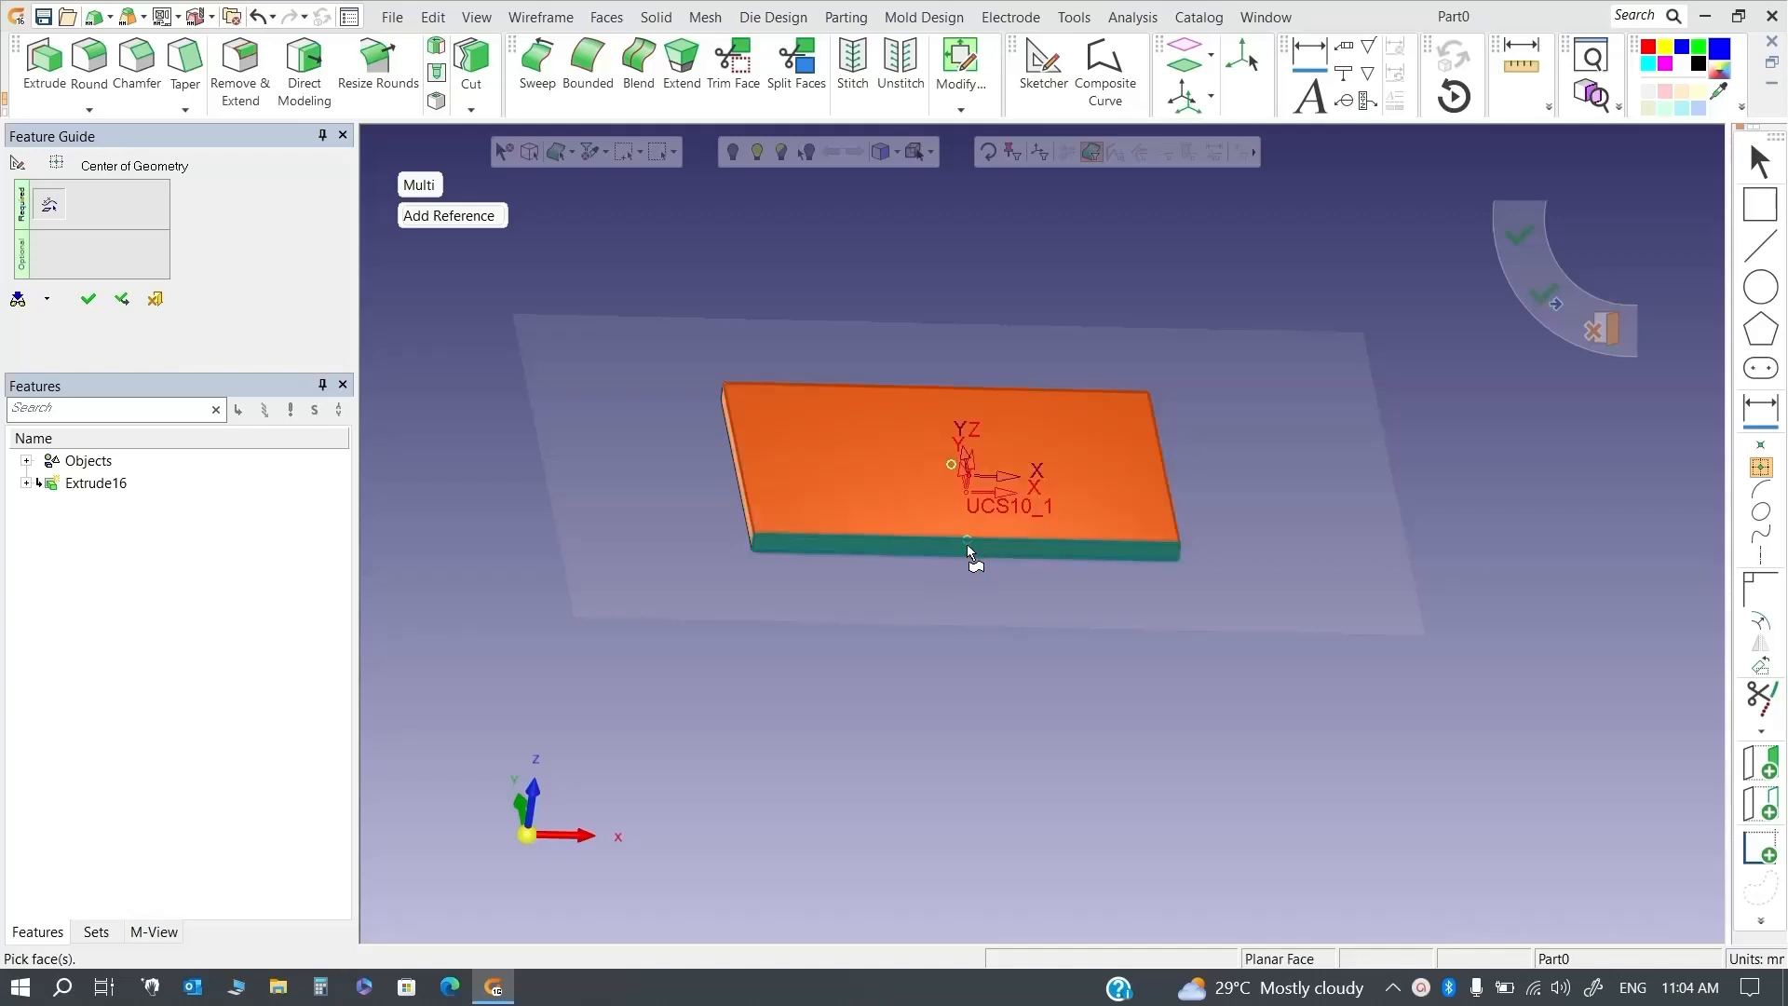
{"action": "left_click", "coordinate": [970, 540]}
{"action": "left_click", "coordinate": [987, 514]}
{"action": "scroll", "coordinate": [831, 533], "scroll_direction": "up", "scroll_amount": 2}
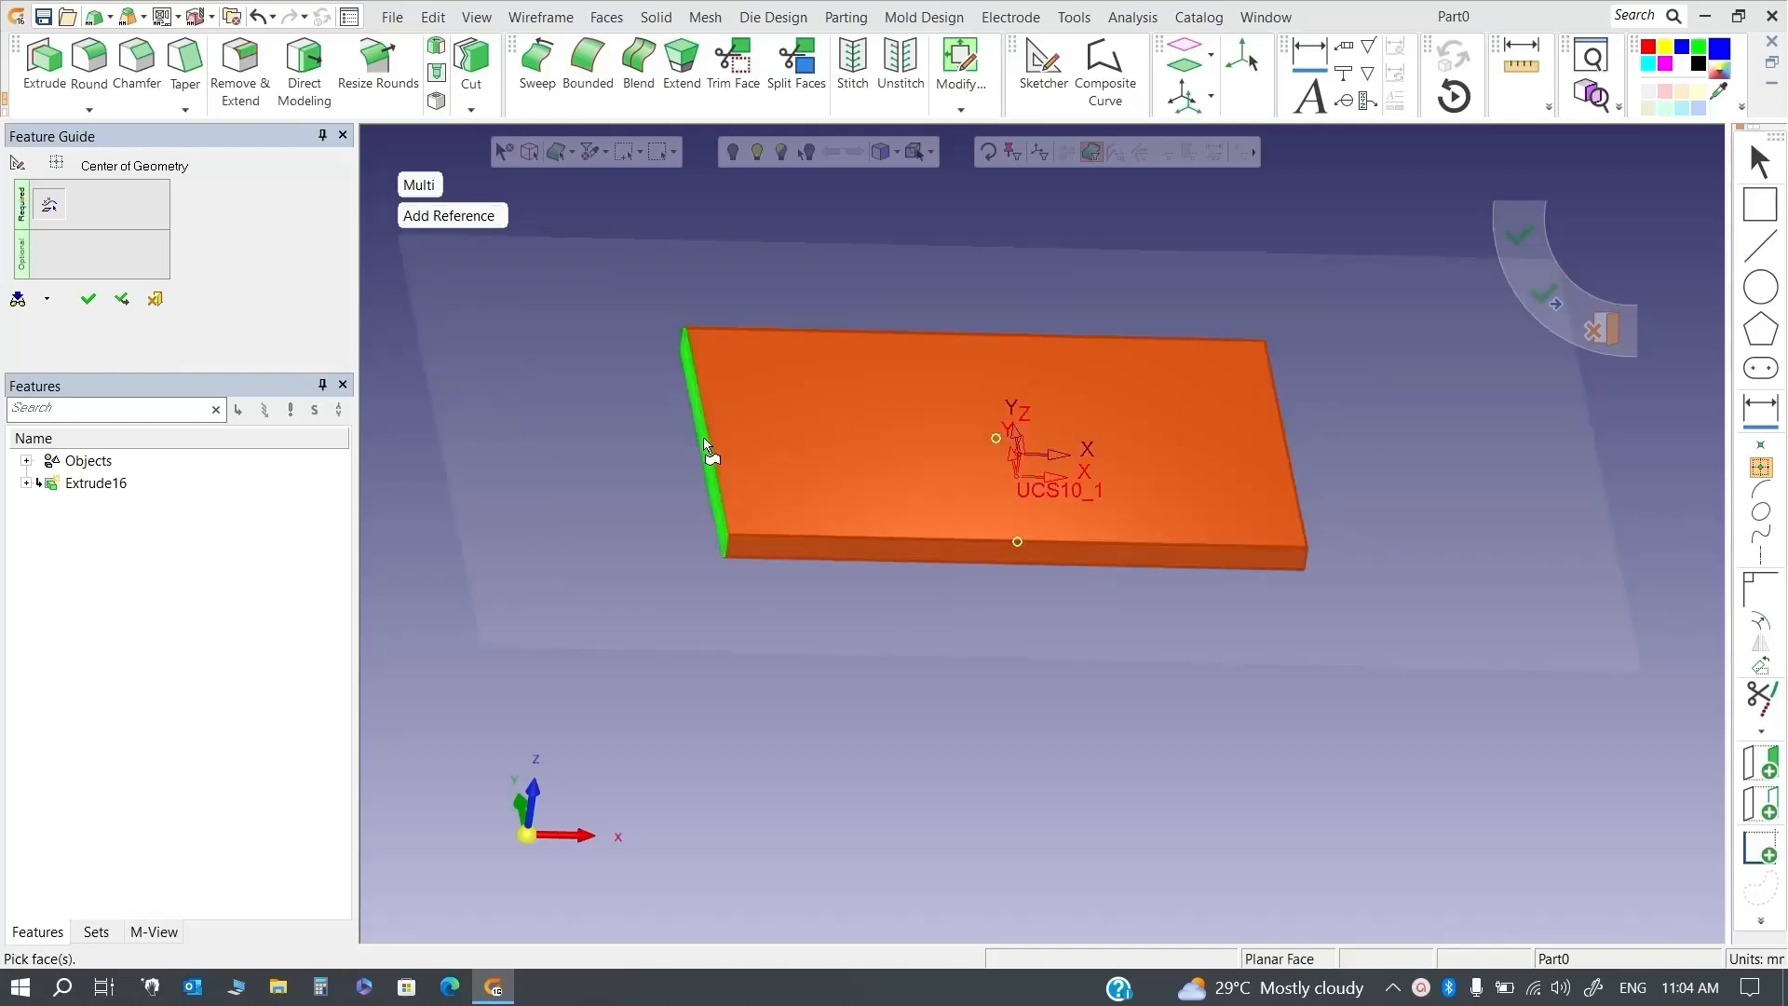
{"action": "middle_click_drag", "start_coordinate": [1070, 431], "coordinate": [930, 442]}
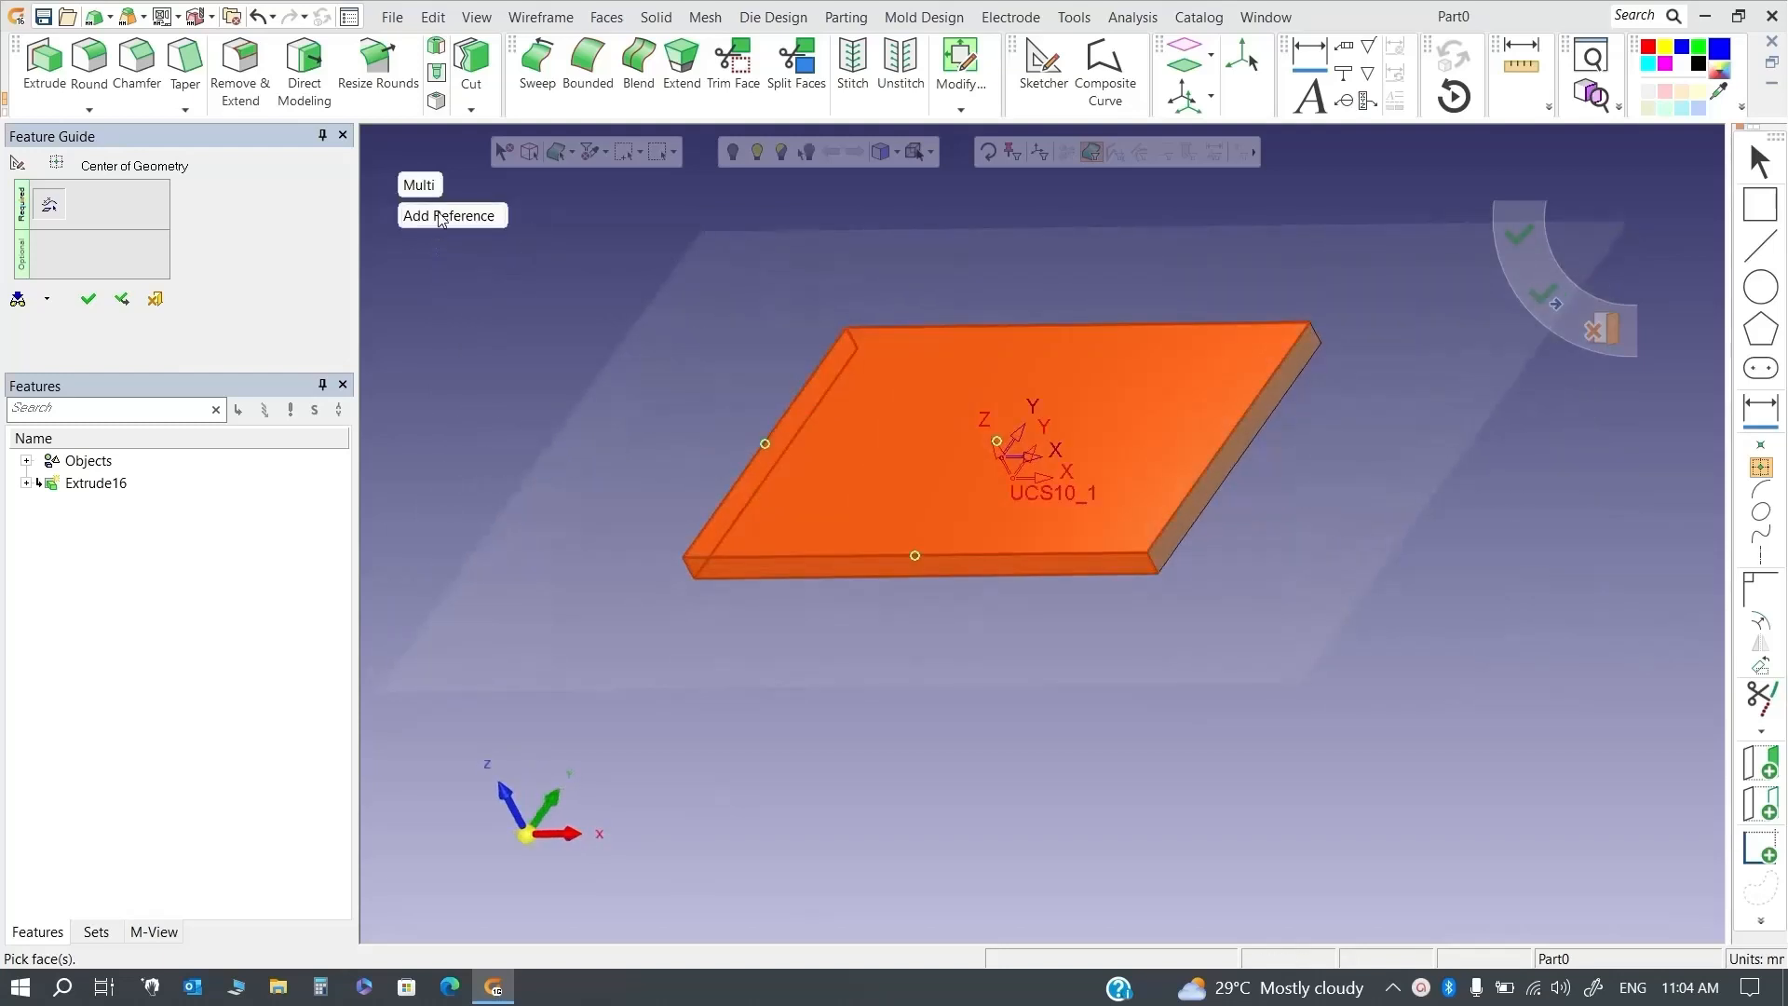
Try the Single option for the picked faces, return to Multi, and create the center points on the plate's faces
{"action": "left_click", "coordinate": [423, 187]}
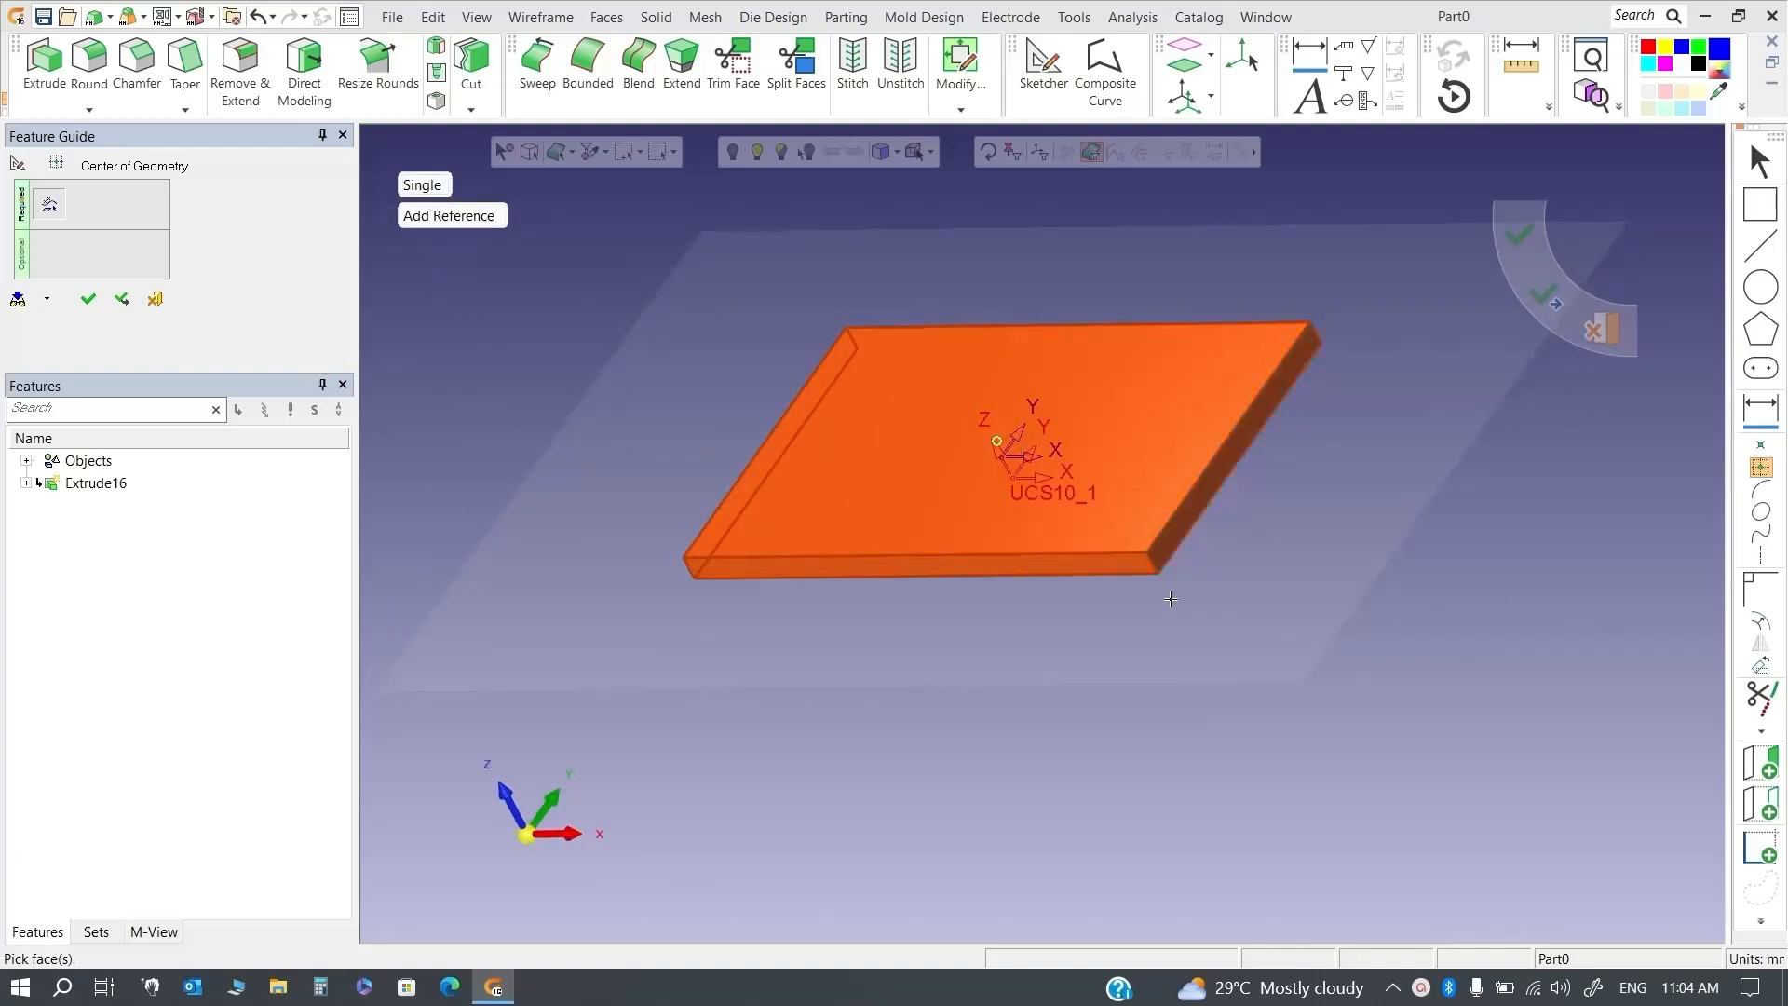
{"action": "left_click", "coordinate": [423, 185]}
{"action": "middle_click_drag", "start_coordinate": [1075, 350], "coordinate": [1069, 355]}
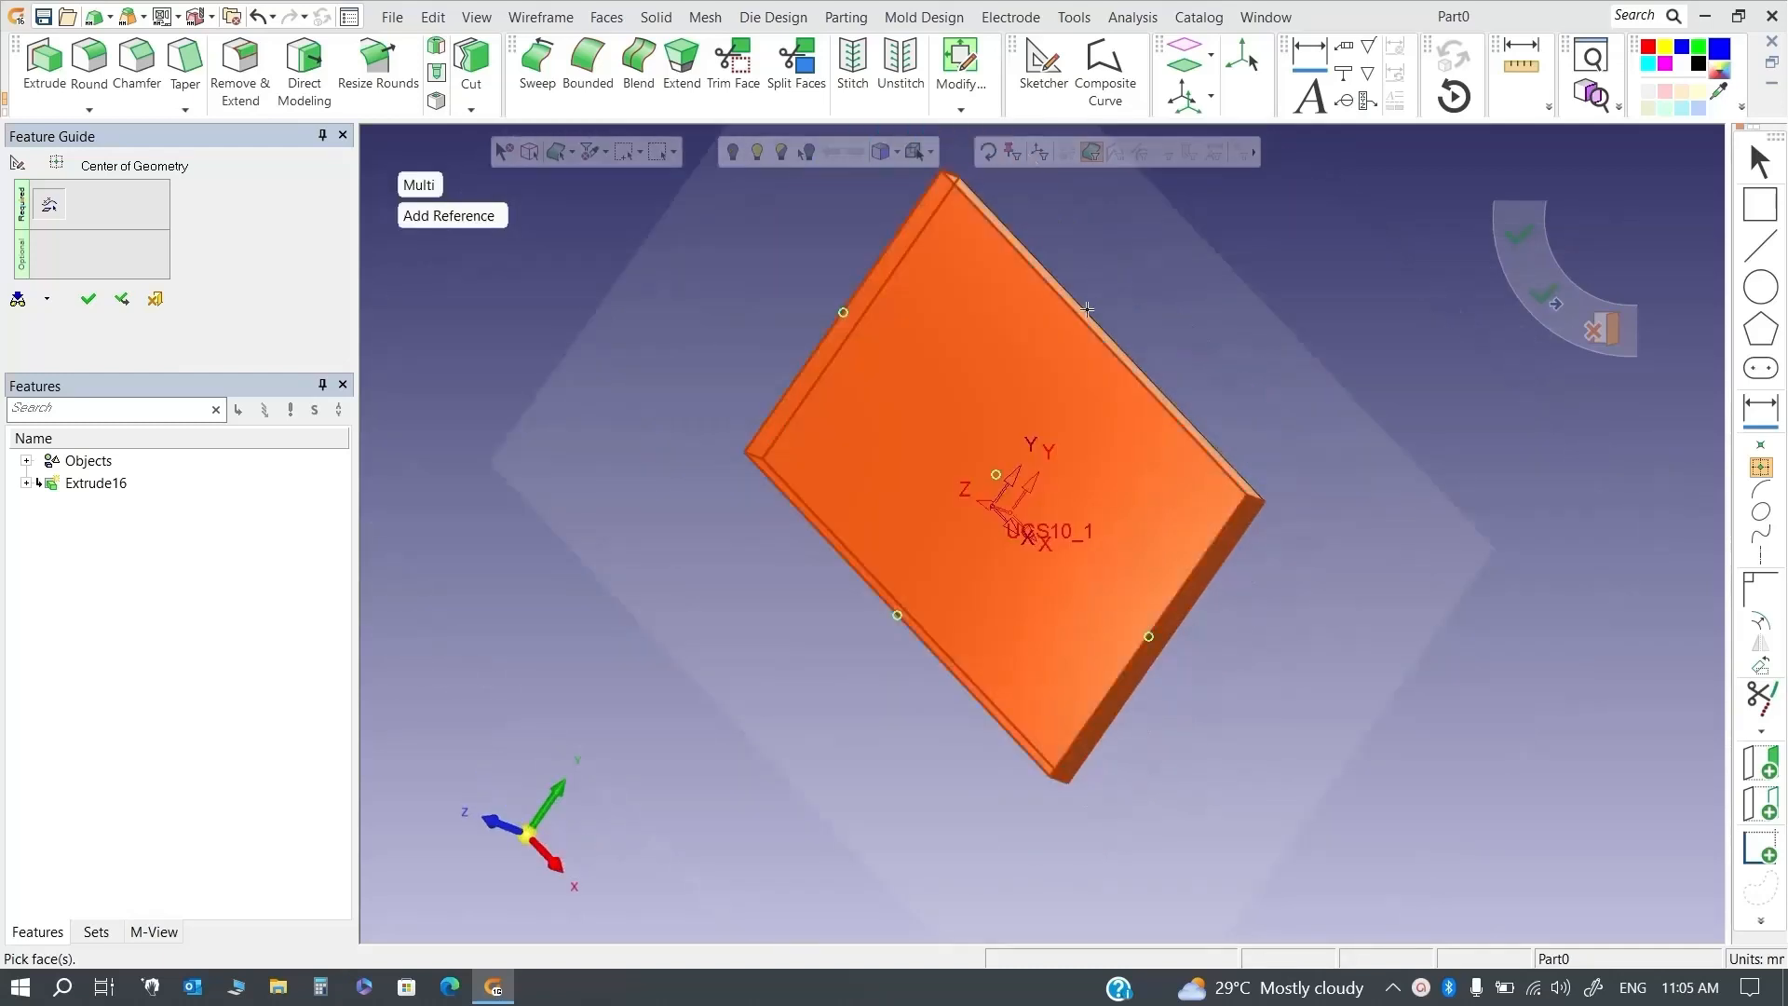
{"action": "scroll", "coordinate": [1201, 448], "scroll_direction": "down", "scroll_amount": 2}
{"action": "scroll", "coordinate": [908, 519], "scroll_direction": "up", "scroll_amount": 1}
{"action": "middle_click_drag", "start_coordinate": [909, 519], "coordinate": [1083, 451]}
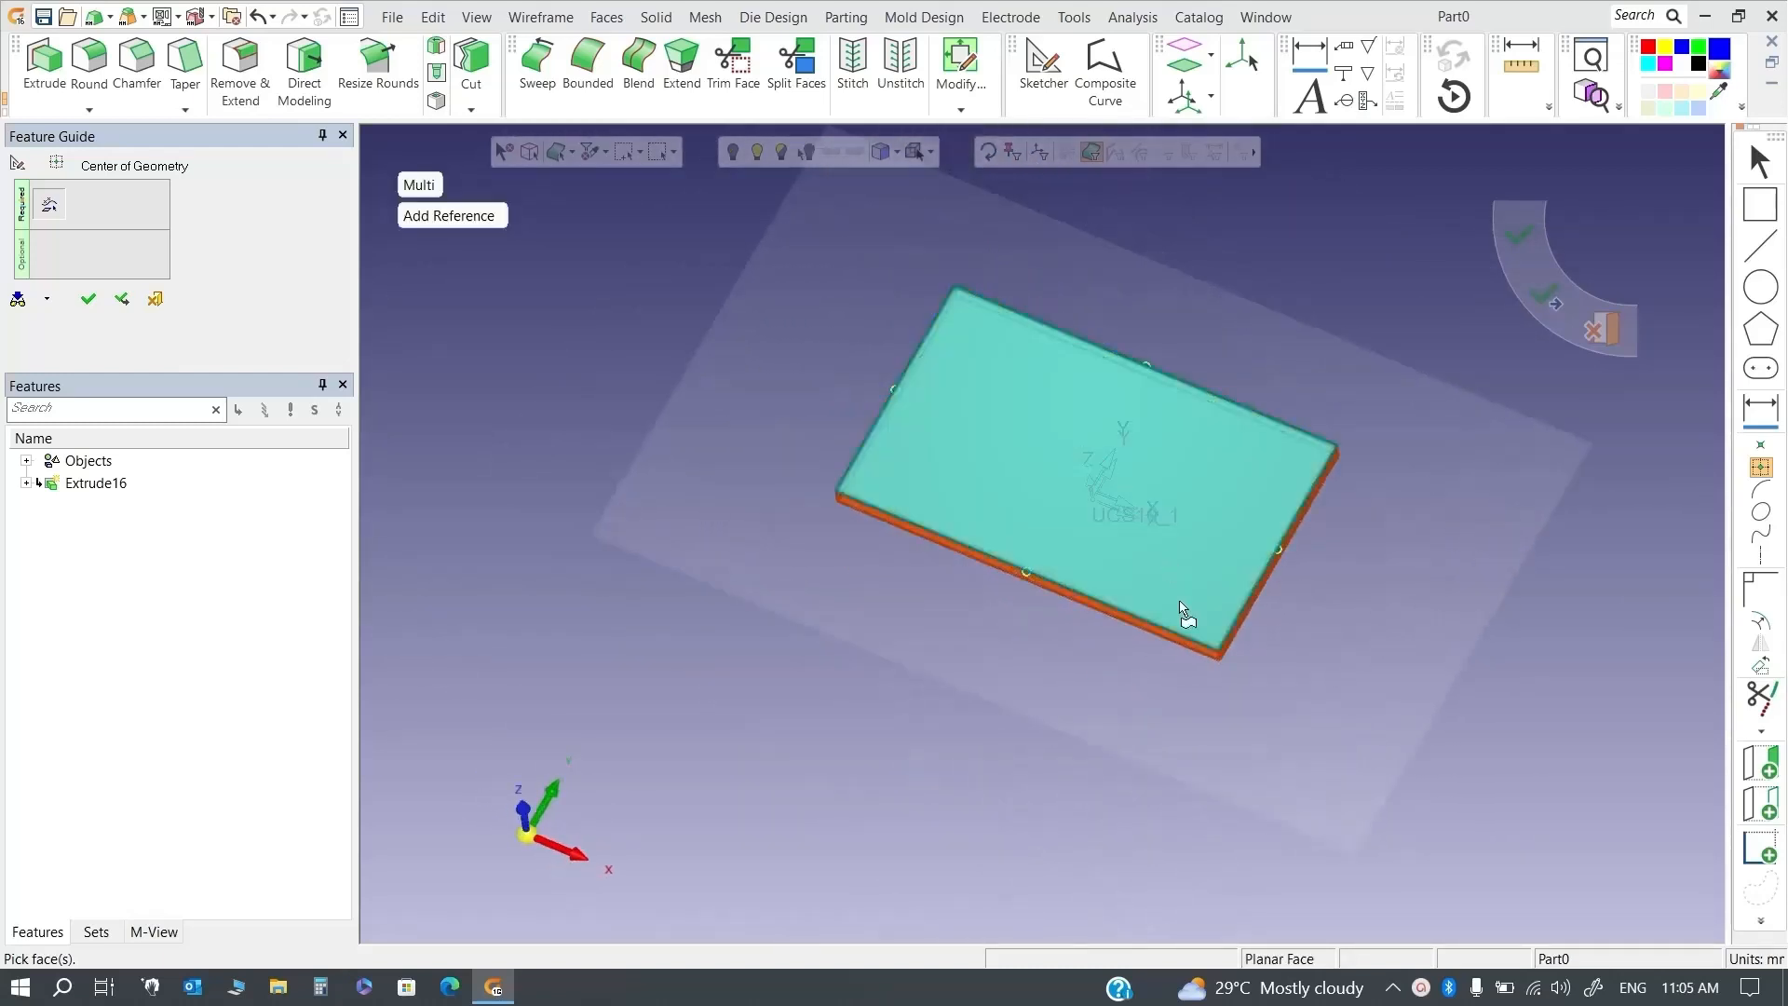
{"action": "scroll", "coordinate": [1190, 621], "scroll_direction": "down", "scroll_amount": 2}
{"action": "left_click_drag", "start_coordinate": [1330, 759], "coordinate": [1370, 755]}
{"action": "scroll", "coordinate": [779, 281], "scroll_direction": "down", "scroll_amount": 2}
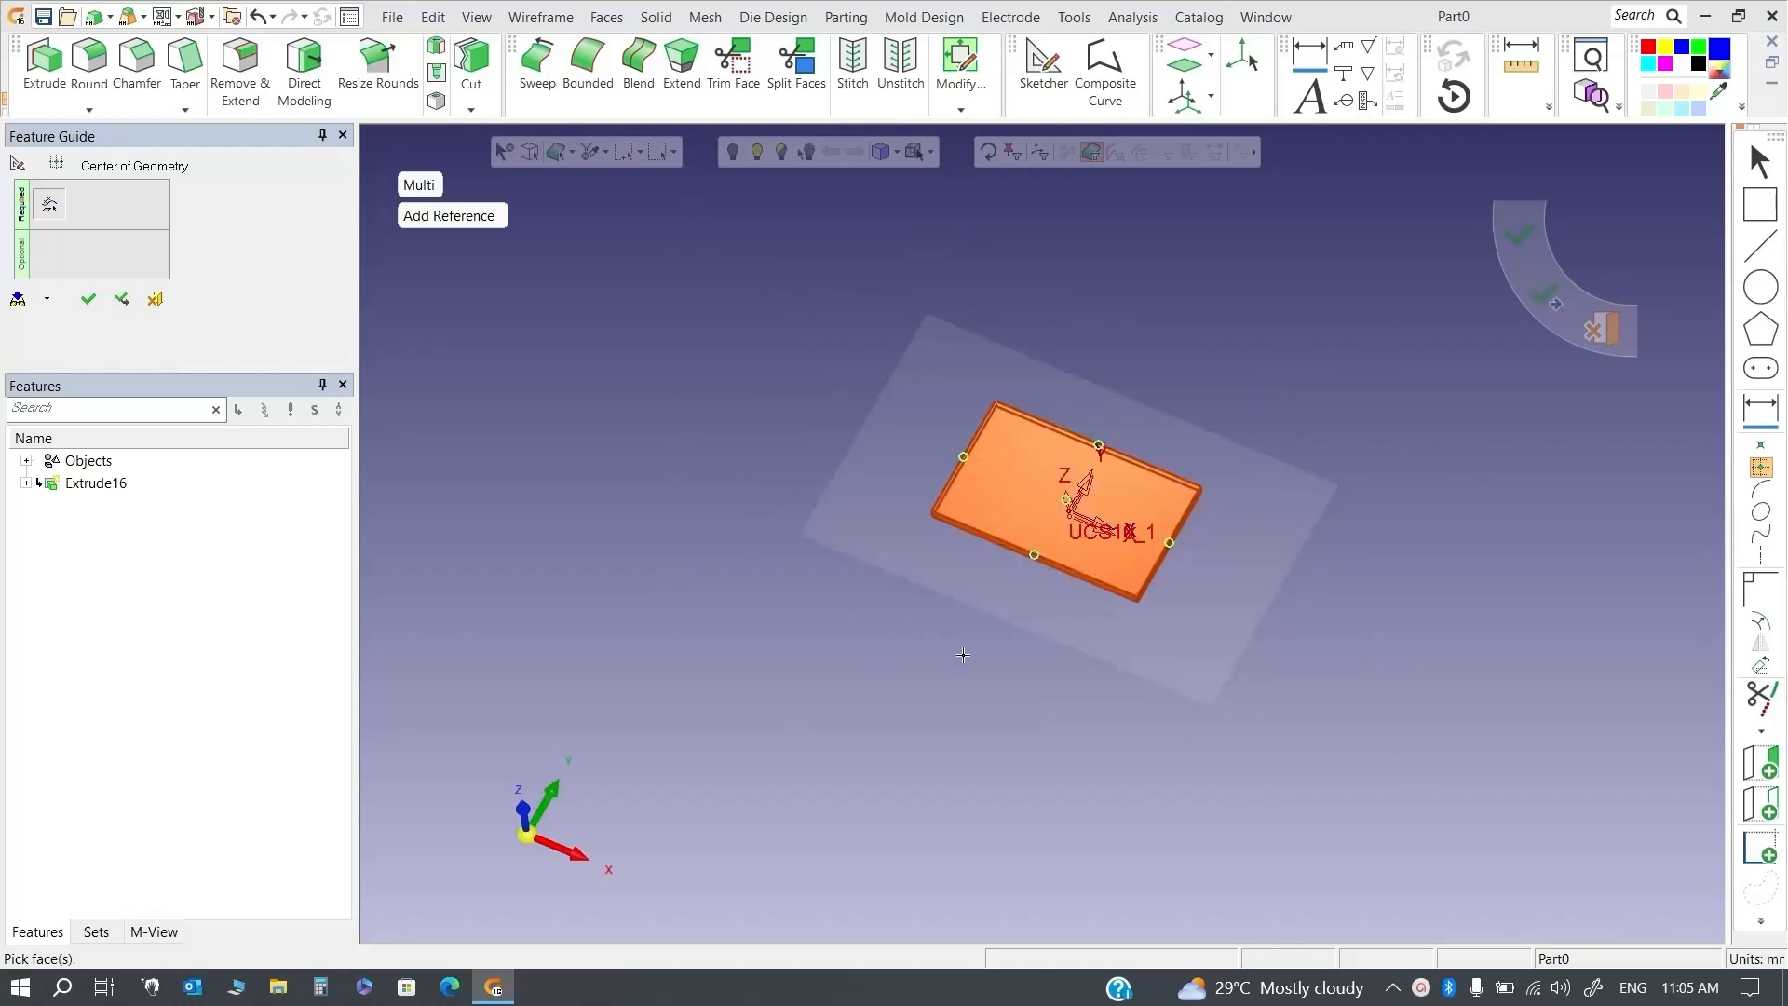
{"action": "middle_click_drag", "start_coordinate": [1148, 602], "coordinate": [747, 500]}
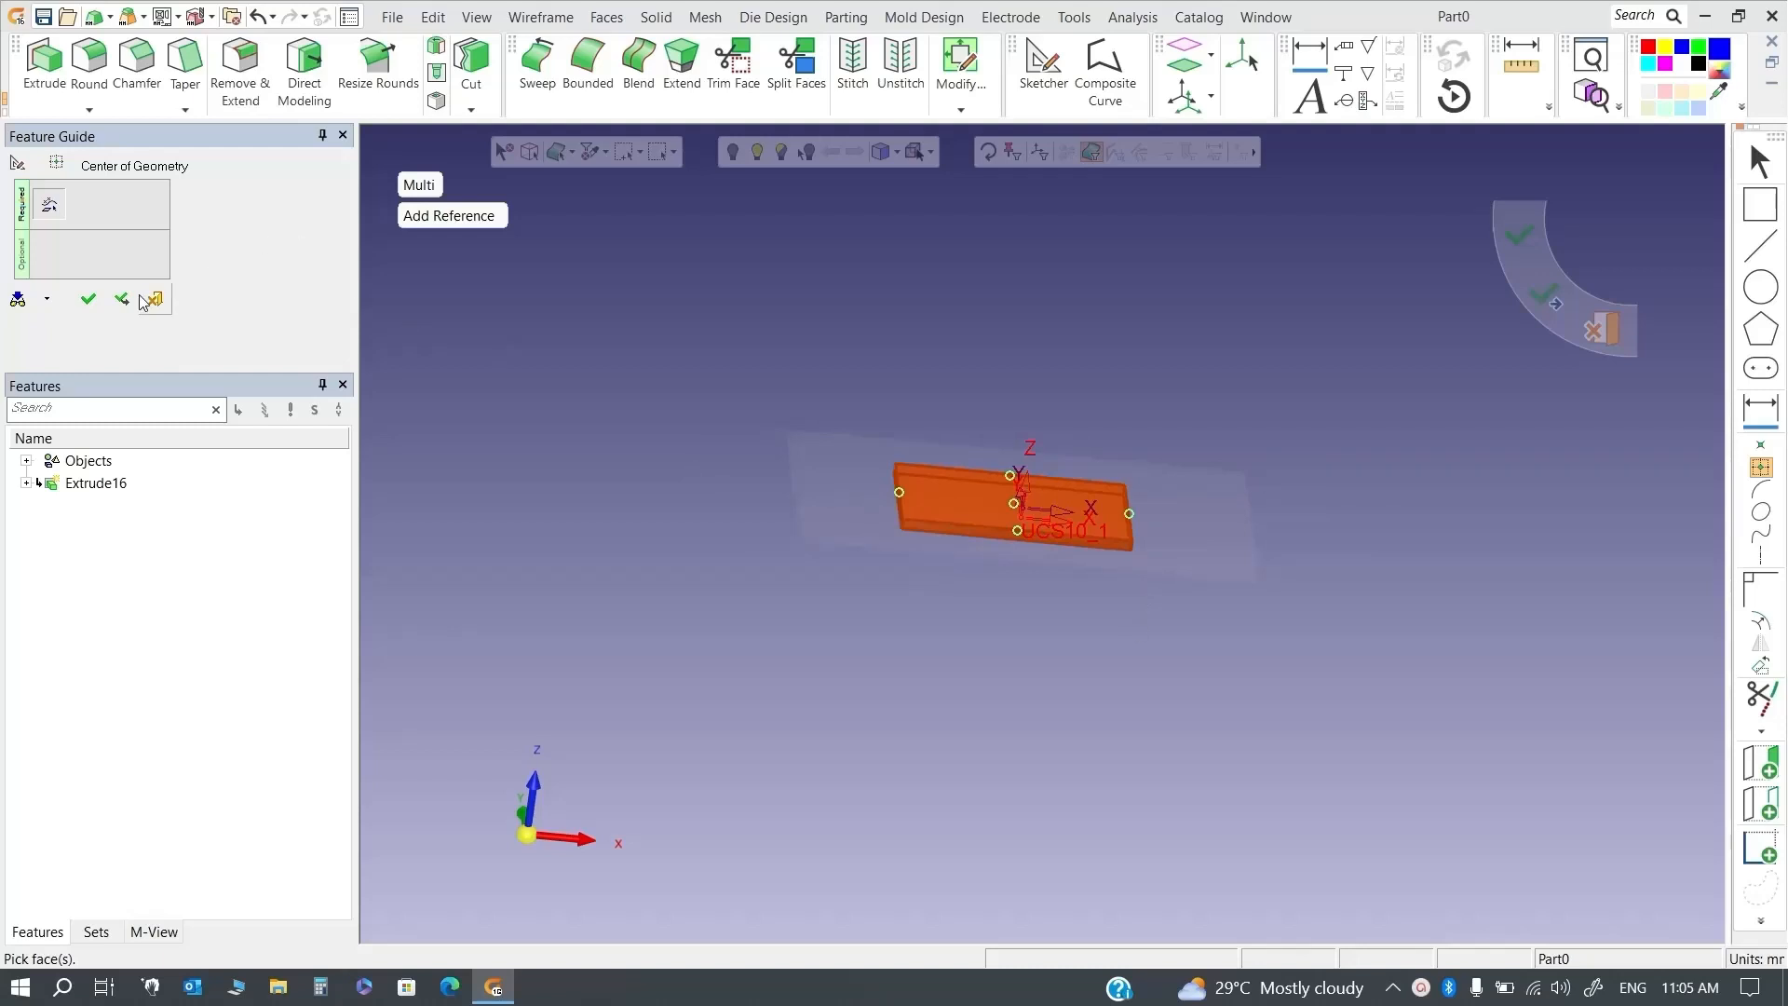
{"action": "left_click", "coordinate": [88, 298]}
{"action": "mouse_move", "coordinate": [1113, 661]}
{"action": "middle_mouse_down"}
{"action": "mouse_move", "coordinate": [1018, 587]}
{"action": "mouse_move", "coordinate": [958, 631]}
{"action": "mouse_move", "coordinate": [1269, 549]}
{"action": "middle_mouse_up"}
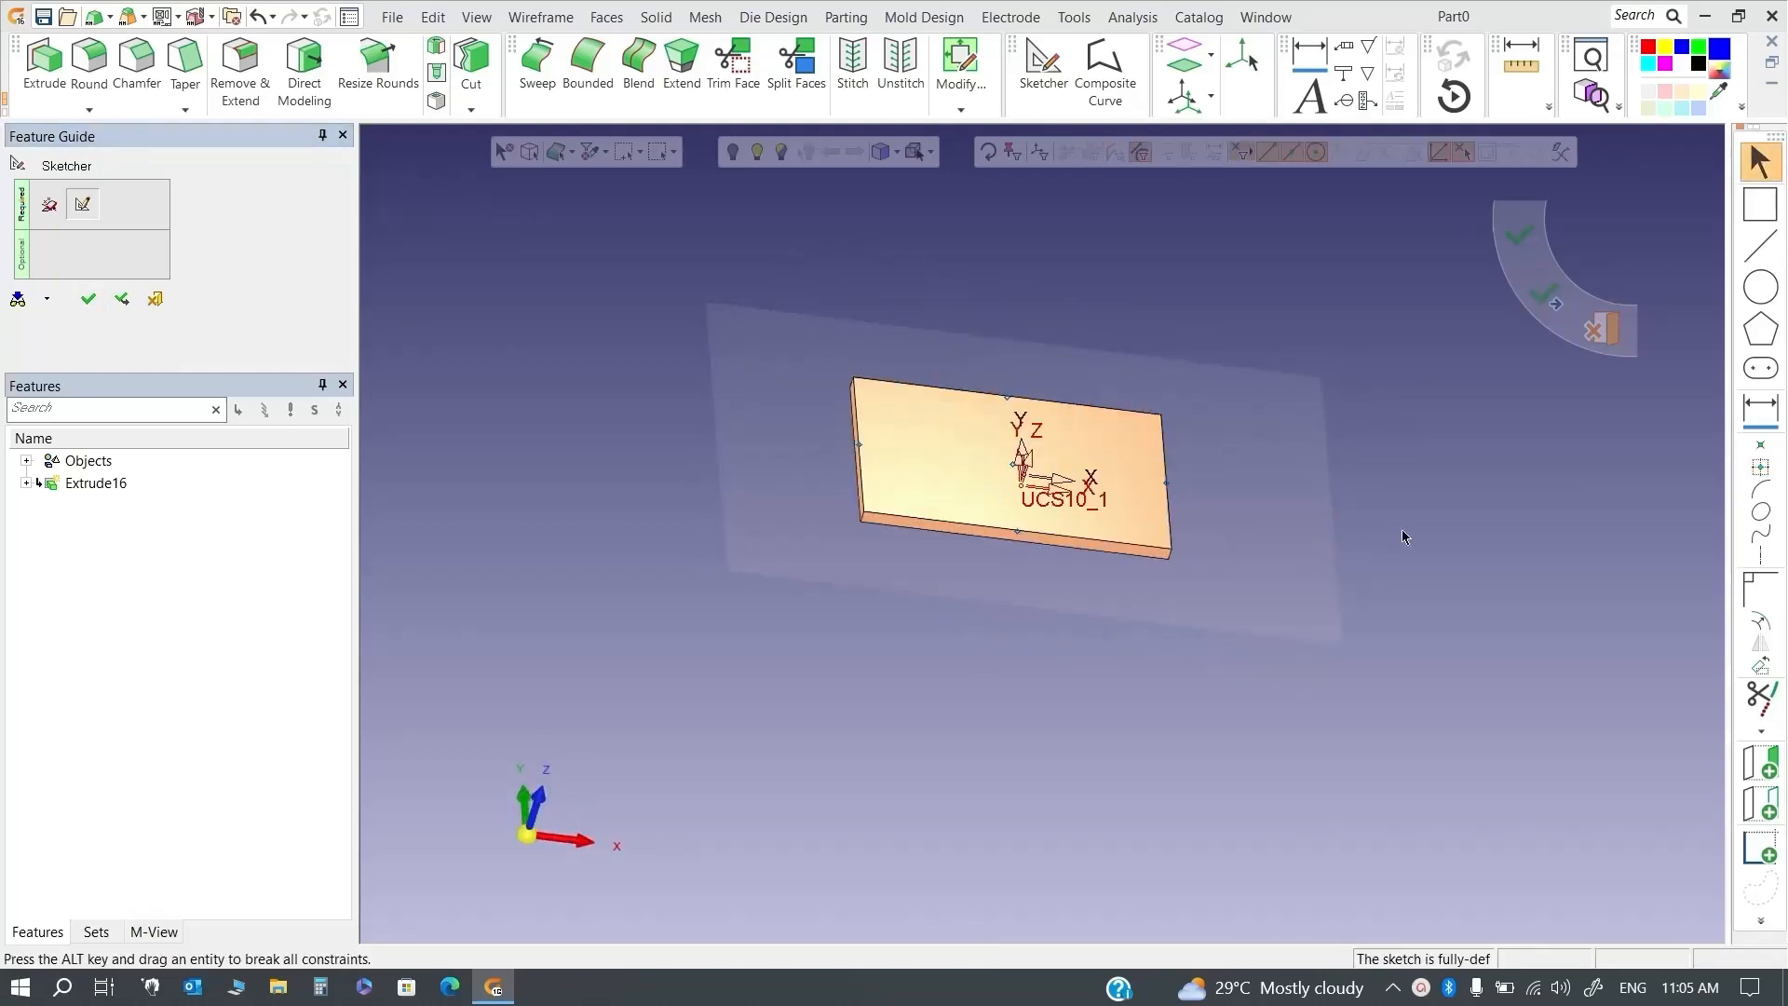
Draw an upward-bulging arc over the origin with both ends level with the X axis and a radius of about 7298 mm
{"action": "left_click", "coordinate": [1760, 491]}
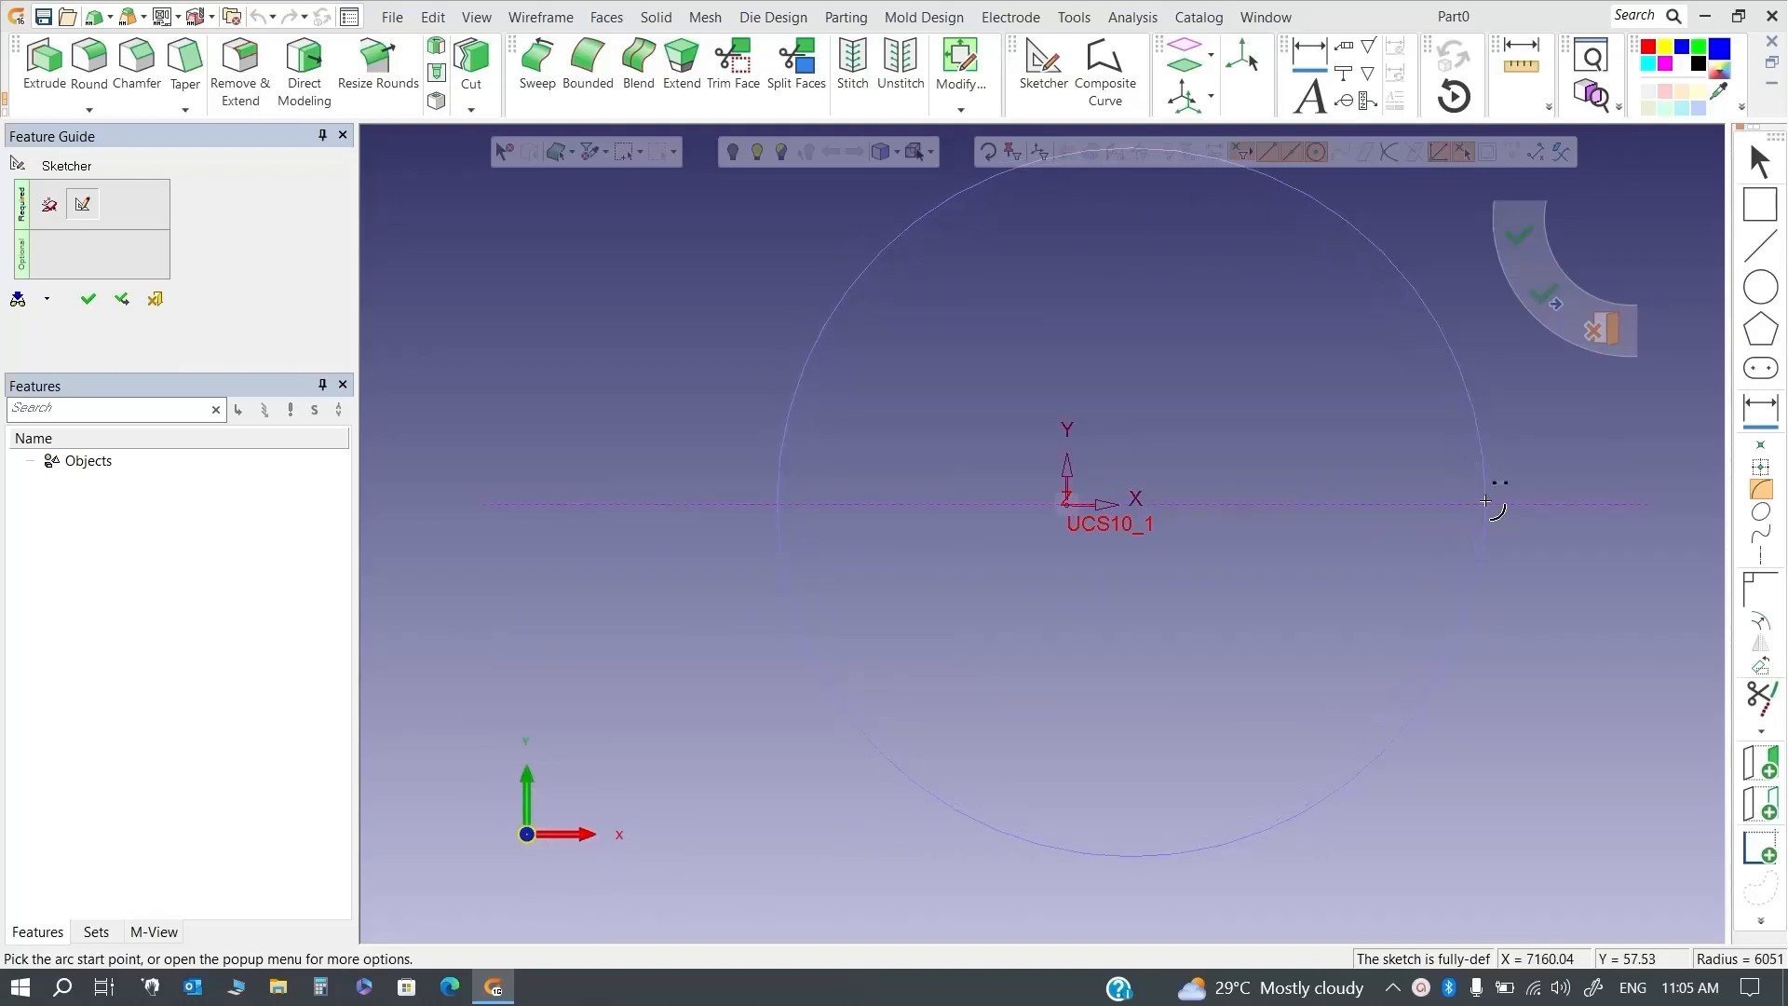
{"action": "left_click", "coordinate": [1493, 508]}
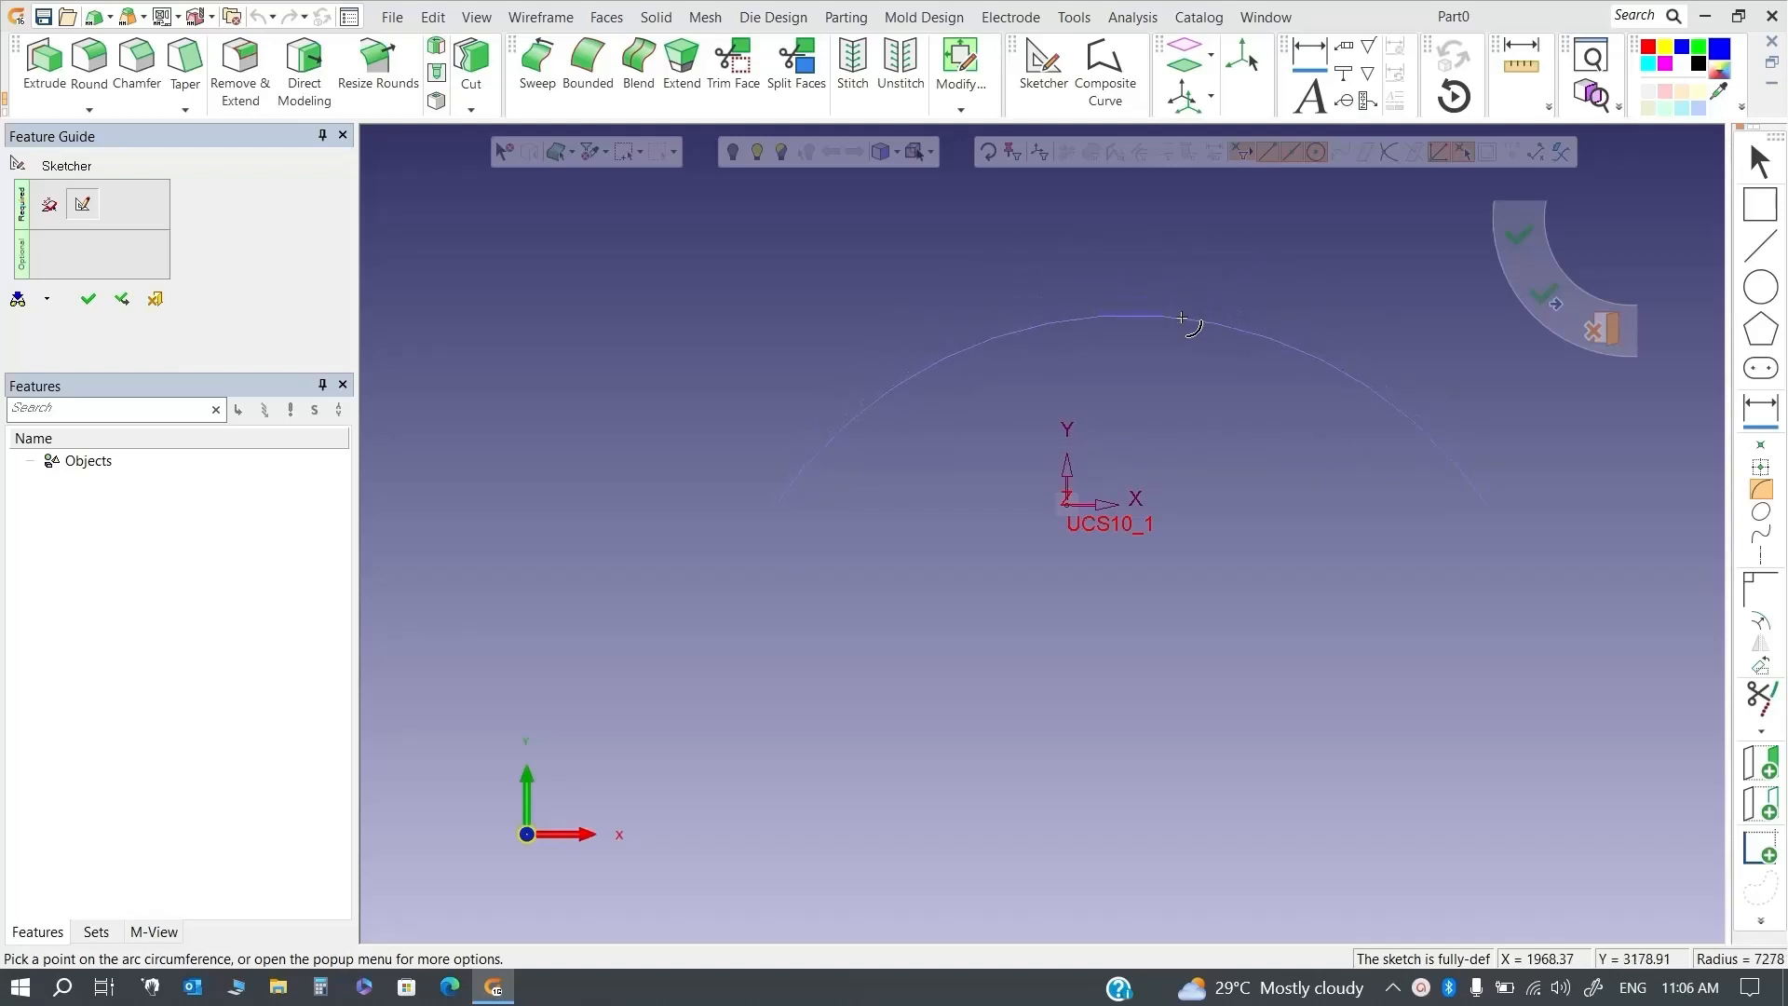
{"action": "left_click", "coordinate": [1182, 318]}
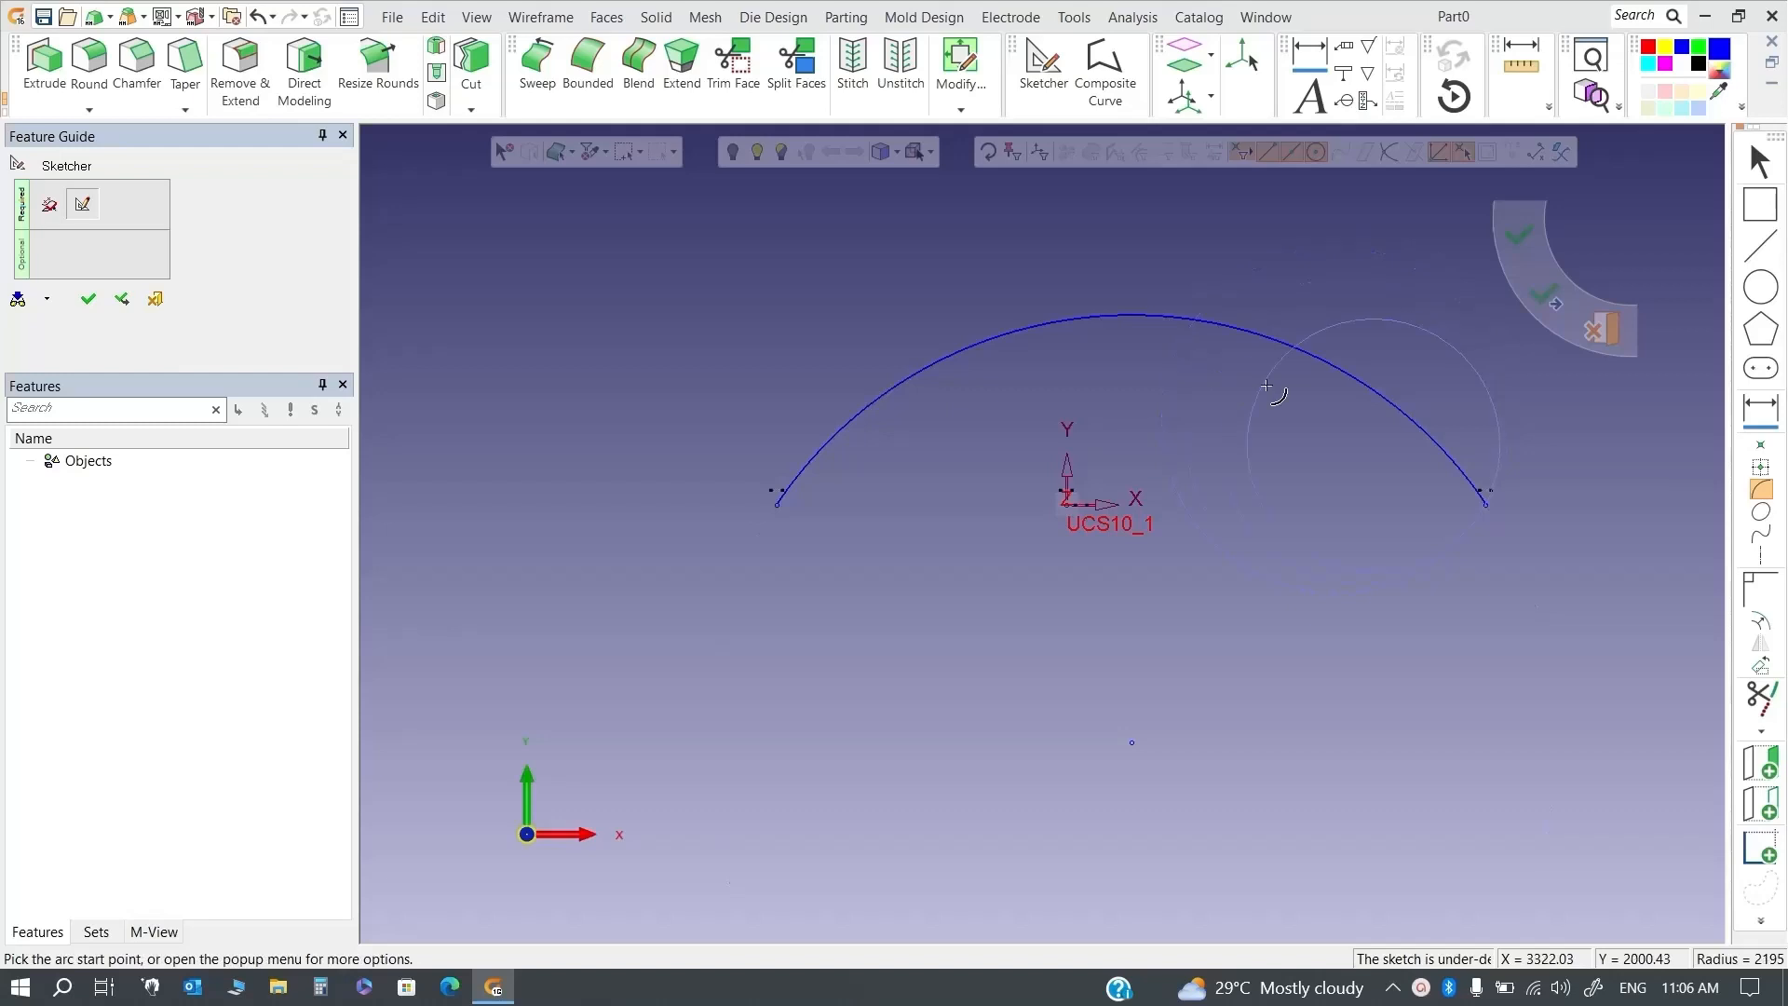
Dimension the radius of the arc over the origin, accepting its value
{"action": "left_click", "coordinate": [1767, 413]}
{"action": "left_click", "coordinate": [1221, 324]}
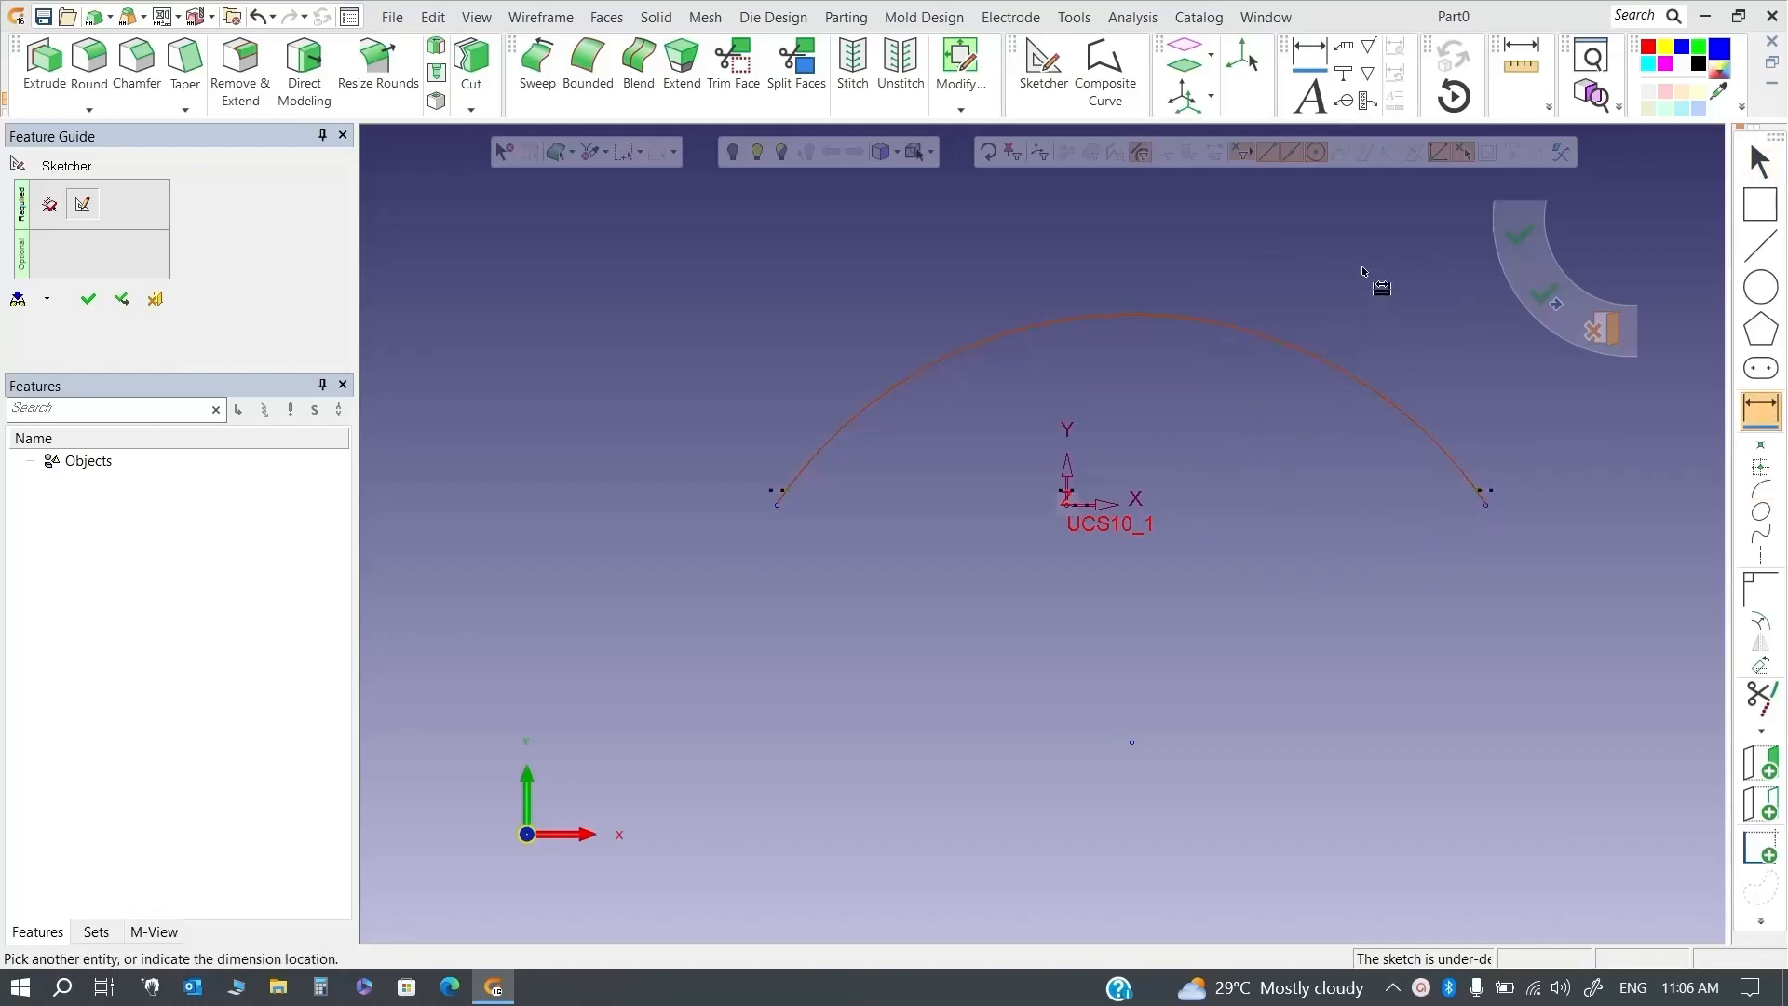
{"action": "left_click", "coordinate": [1362, 267]}
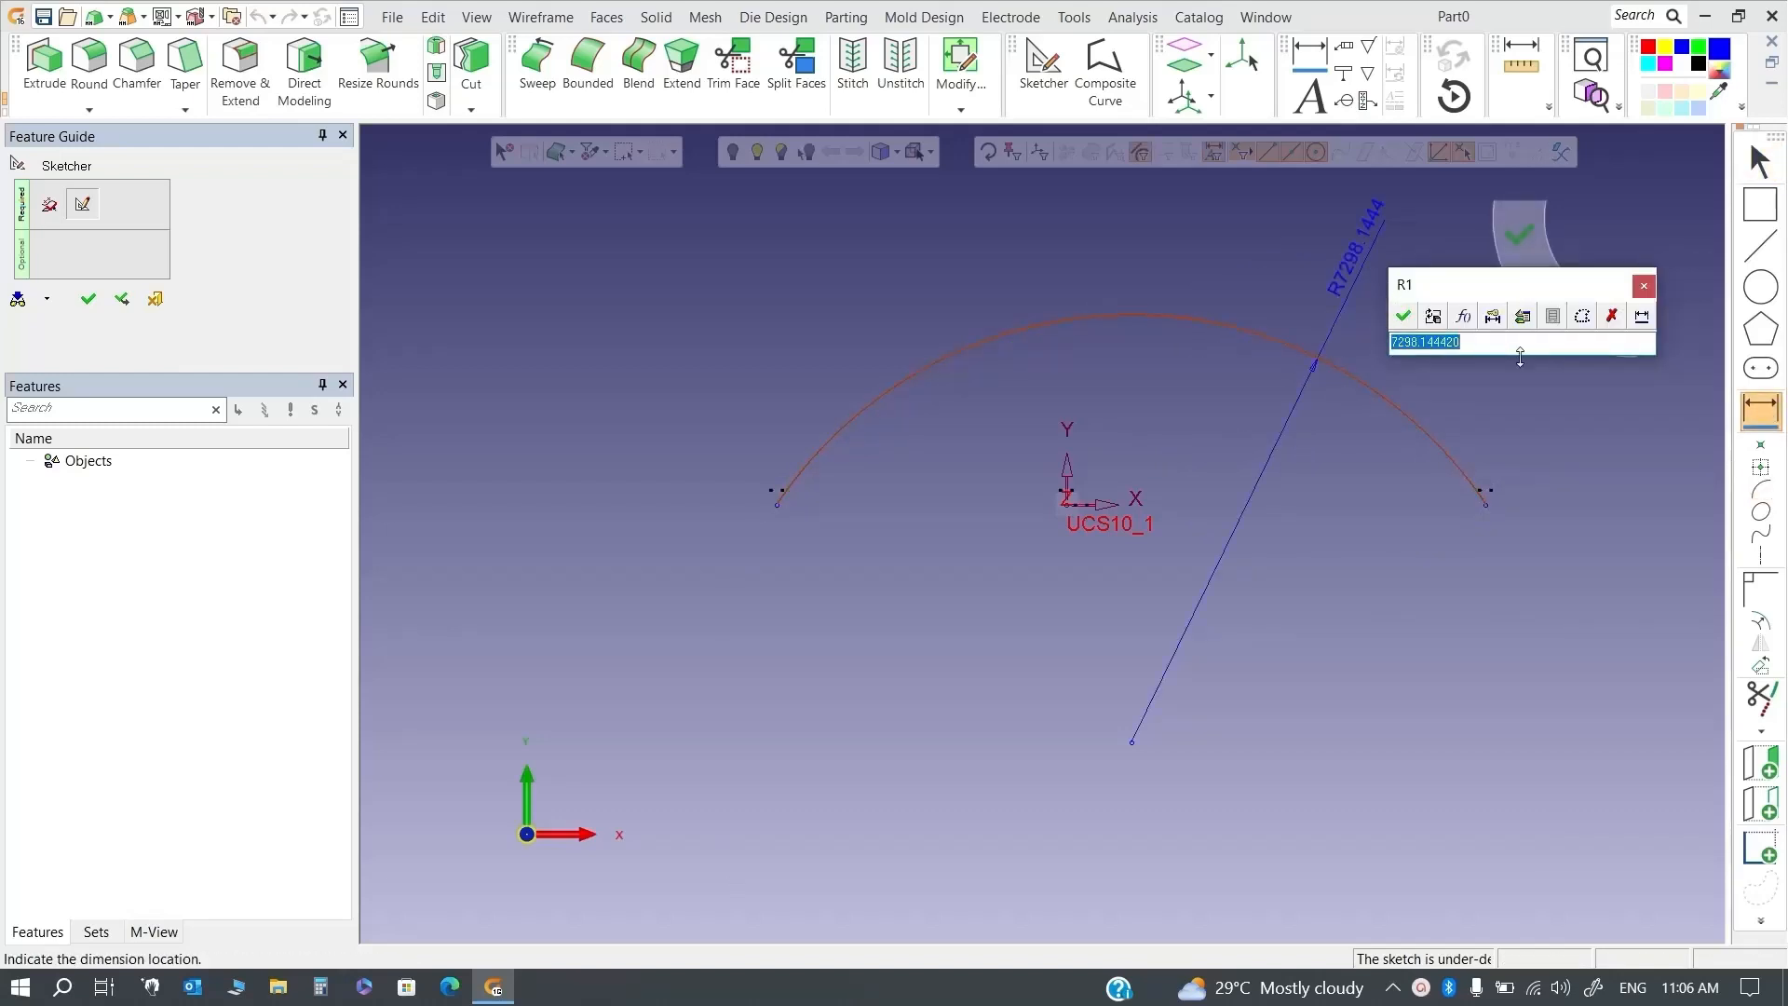
{"action": "left_click", "coordinate": [1404, 317]}
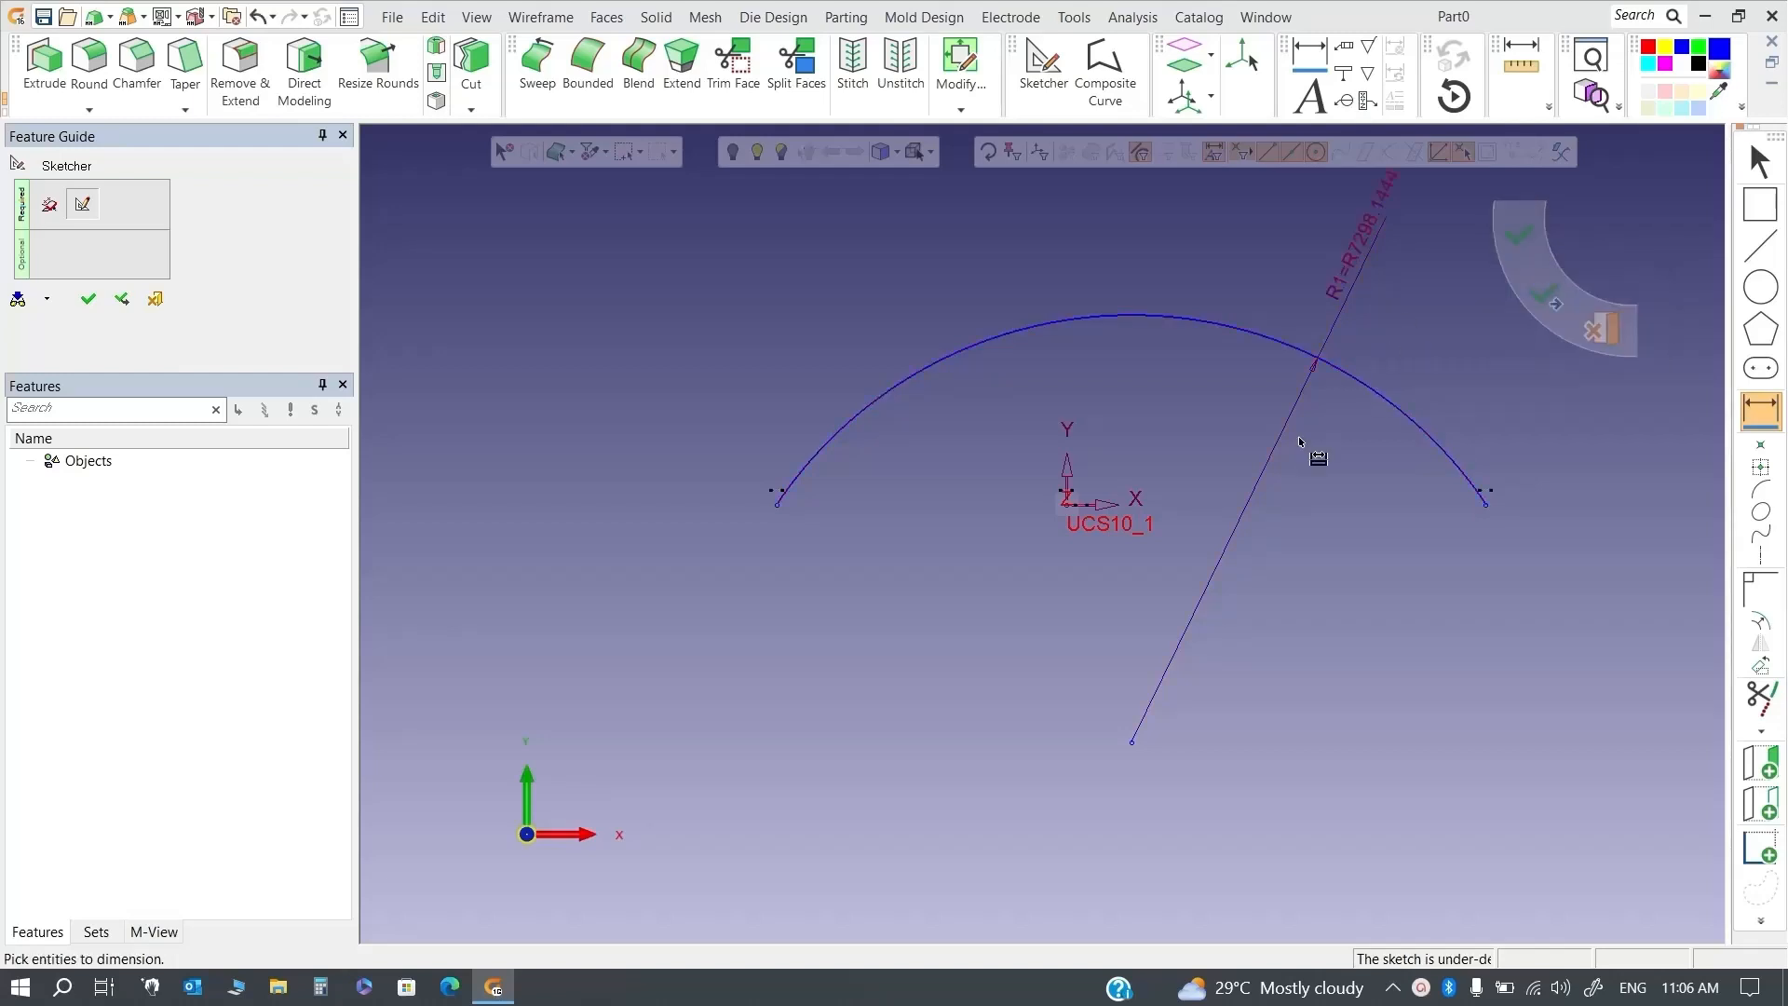
{"action": "scroll", "coordinate": [1318, 461], "scroll_direction": "down", "scroll_amount": 3}
{"action": "left_click", "coordinate": [1761, 412]}
Draw a second, nearly full-circle arc up and to the left of the first, with its opening at the bottom
{"action": "left_click", "coordinate": [1761, 490]}
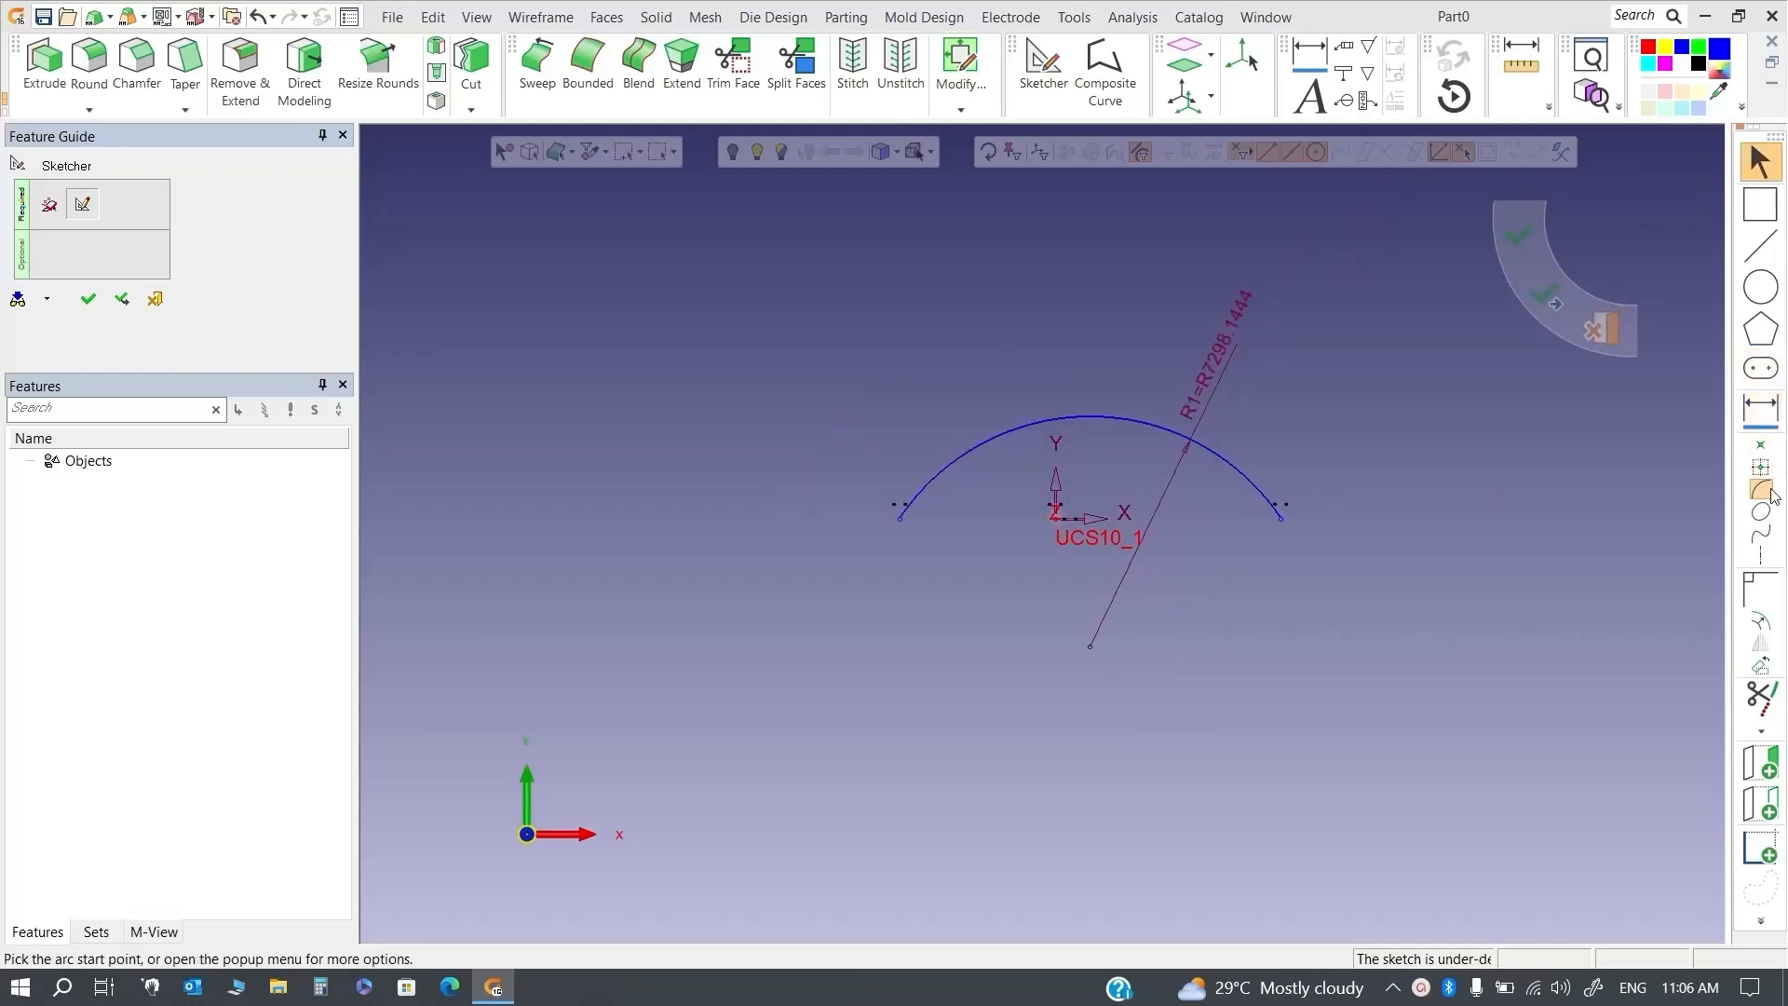
{"action": "left_click", "coordinate": [606, 331]}
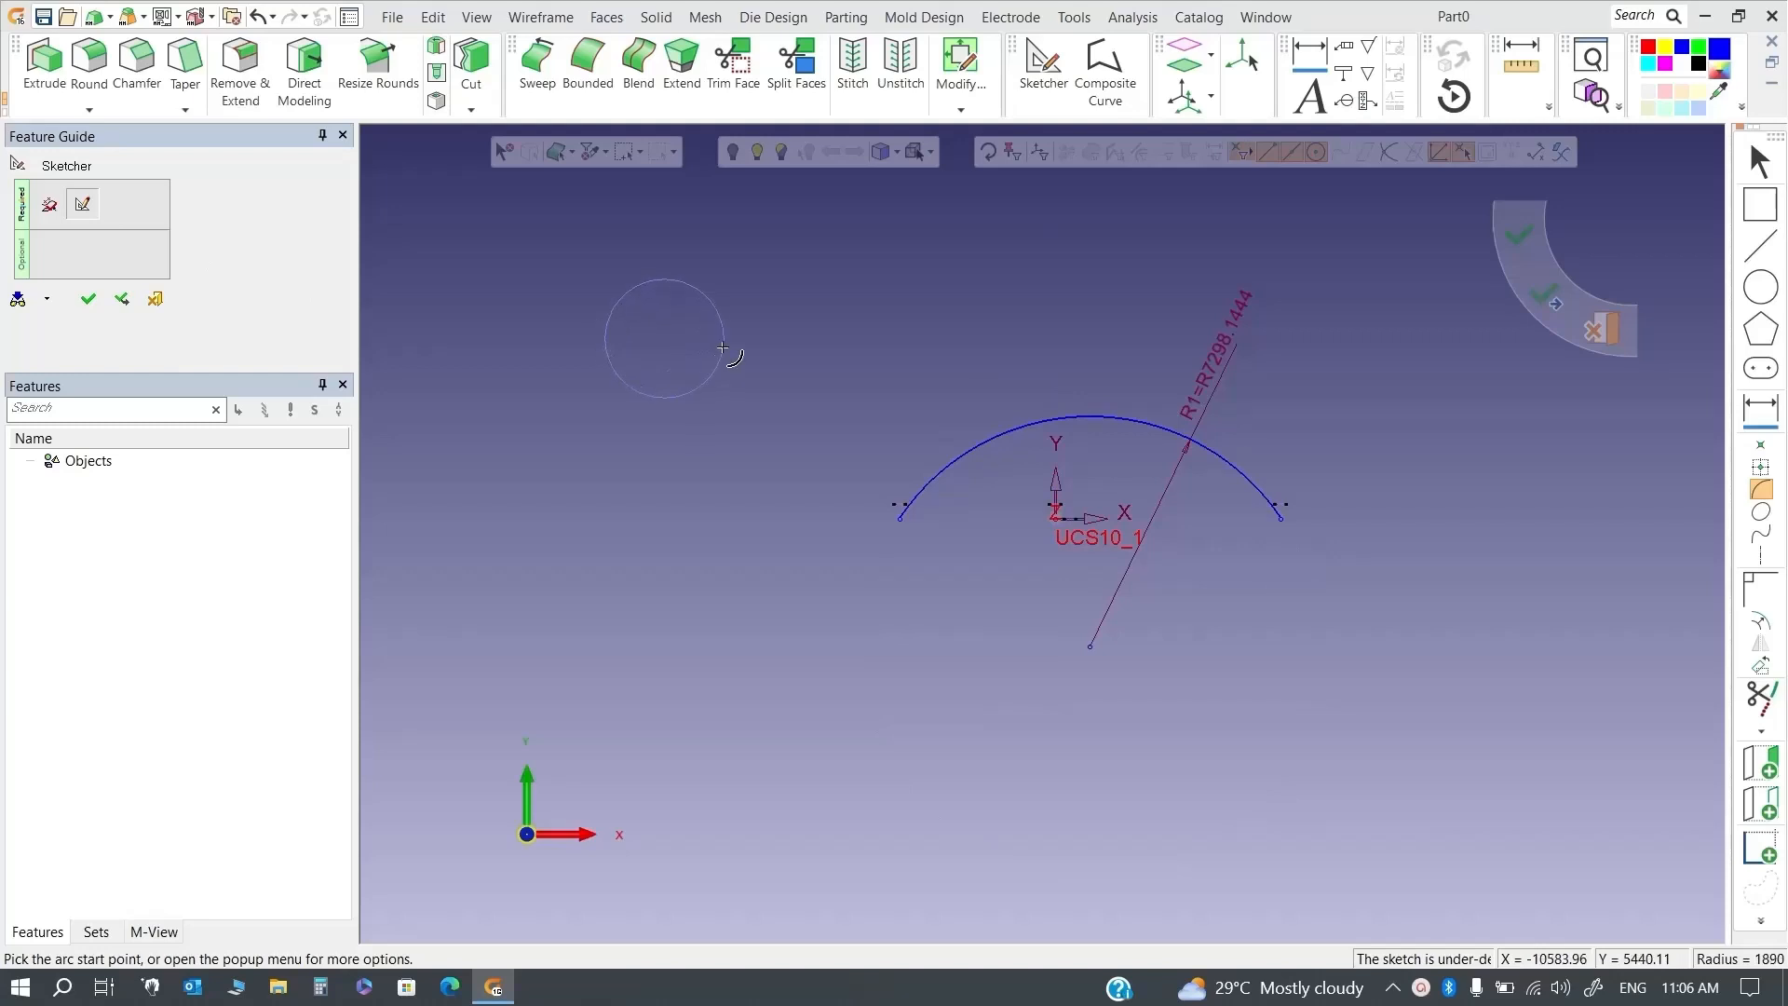
{"action": "left_click", "coordinate": [724, 347]}
{"action": "left_click", "coordinate": [808, 311]}
{"action": "middle_click", "coordinate": [825, 432]}
{"action": "key", "text": "Escape"}
{"action": "scroll", "coordinate": [1043, 536], "scroll_direction": "down", "scroll_amount": 3}
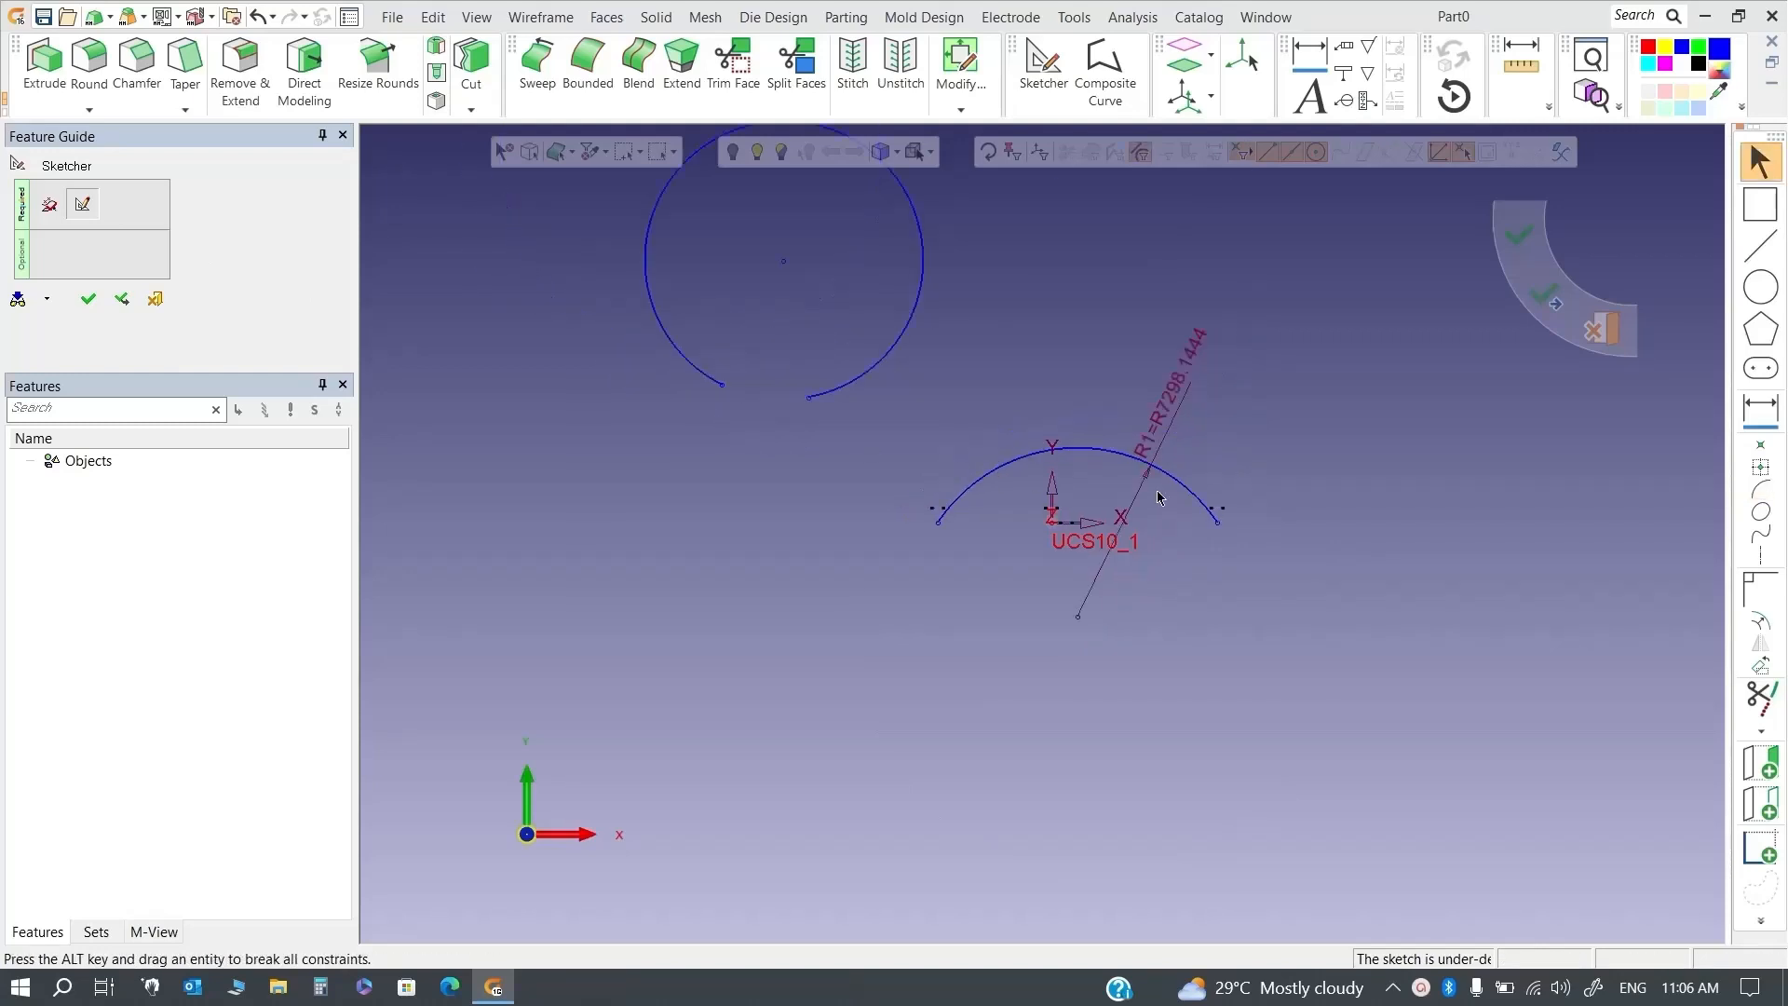
Undo both arcs and the radius dimension so the sketch is empty
{"action": "key", "text": "ctrl+z"}
{"action": "key", "text": "ctrl+z"}
{"action": "key", "text": "ctrl+z"}
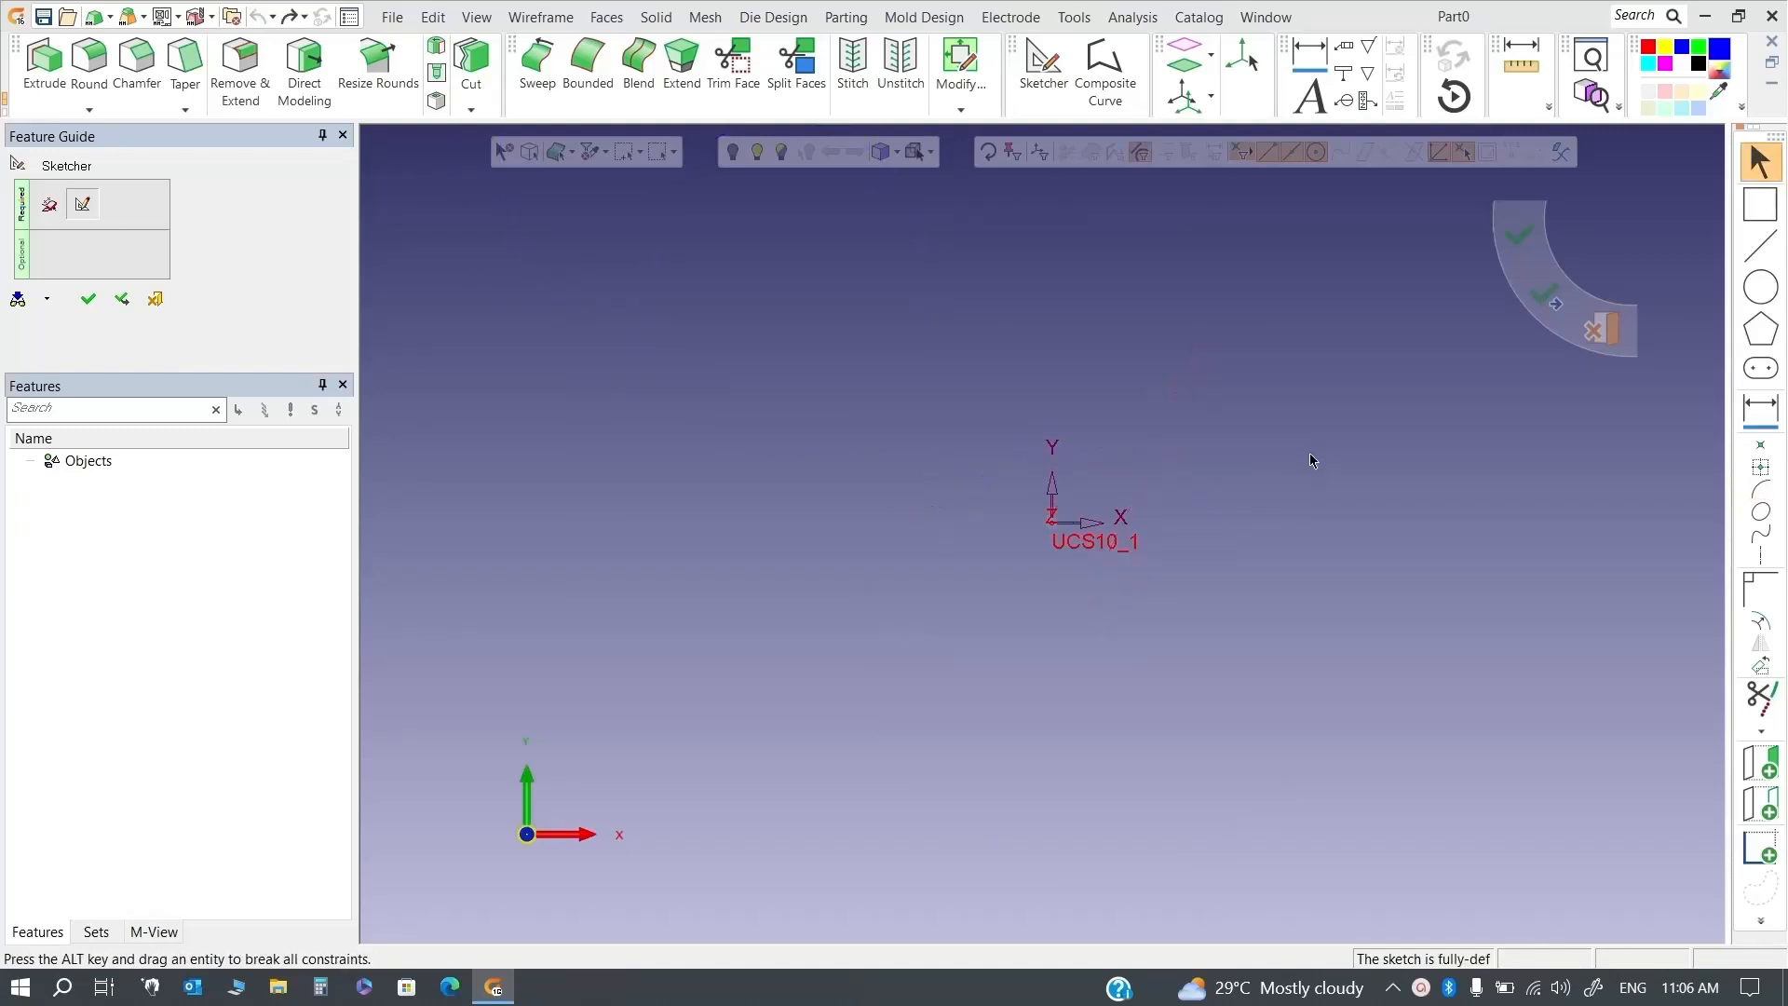
Draw a free ellipse beside the origin on the negative X side, with its long axis tilted up toward positive X
{"action": "left_click", "coordinate": [1765, 514]}
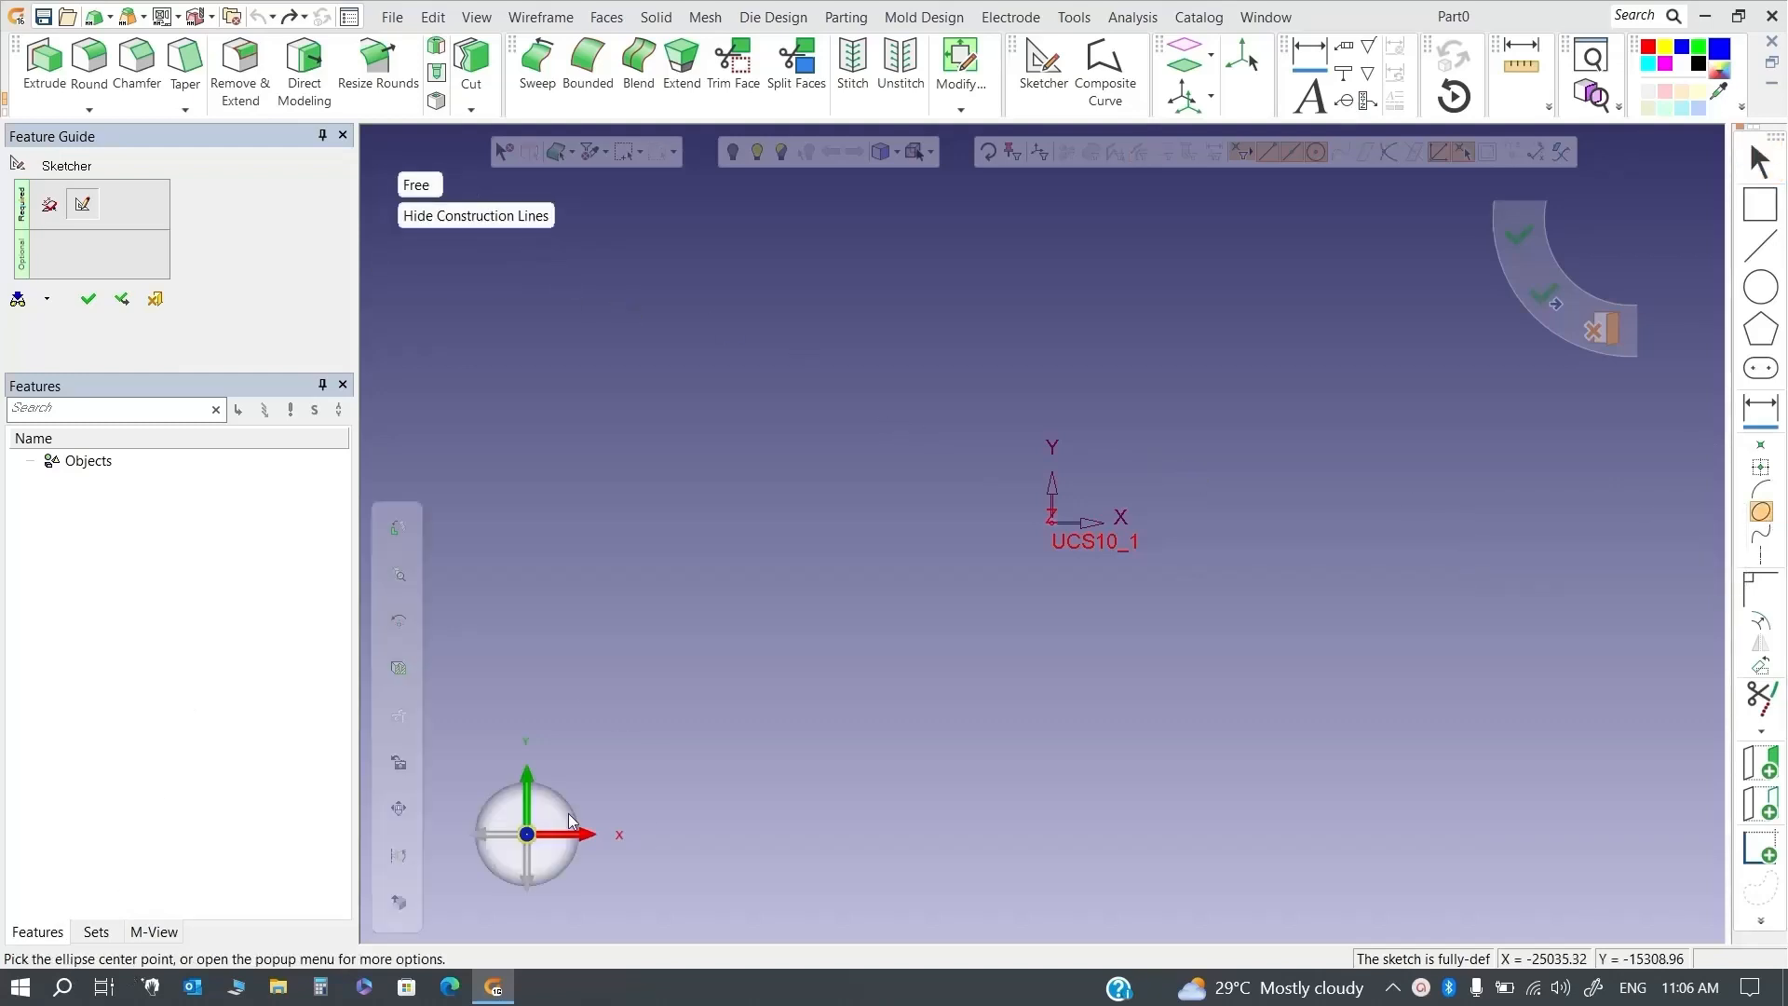
{"action": "left_click", "coordinate": [841, 479]}
{"action": "left_click", "coordinate": [995, 360]}
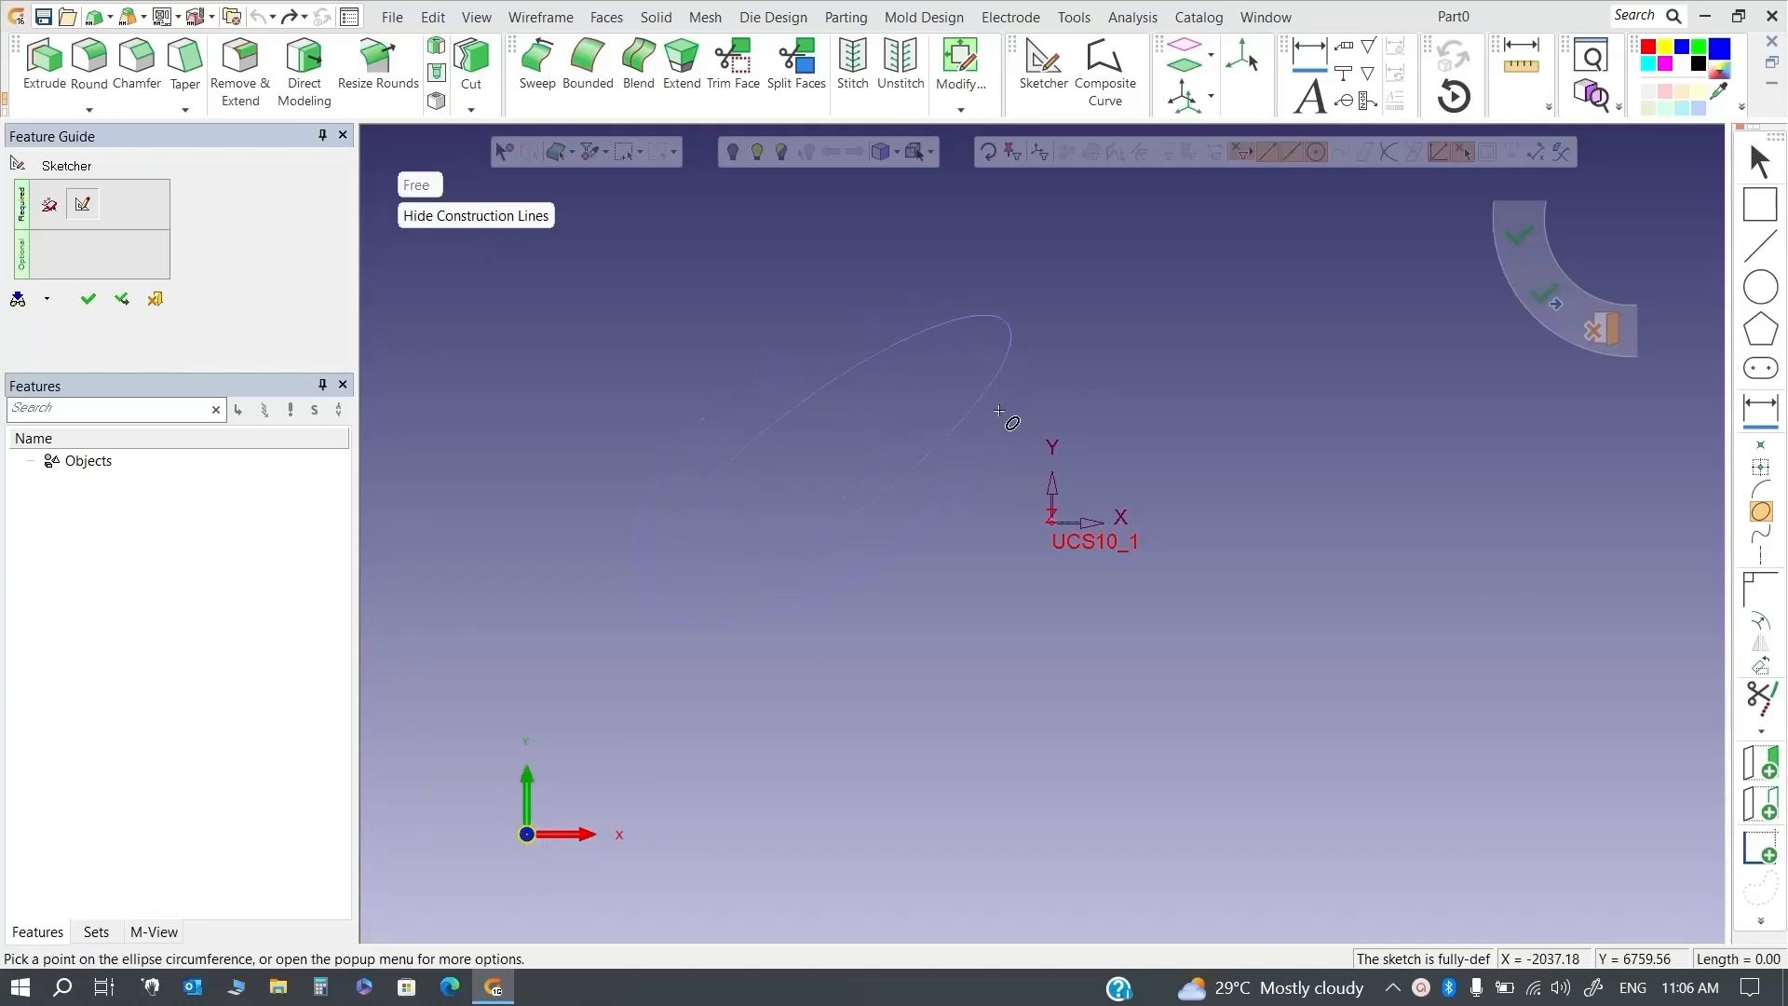
{"action": "left_click", "coordinate": [1009, 449]}
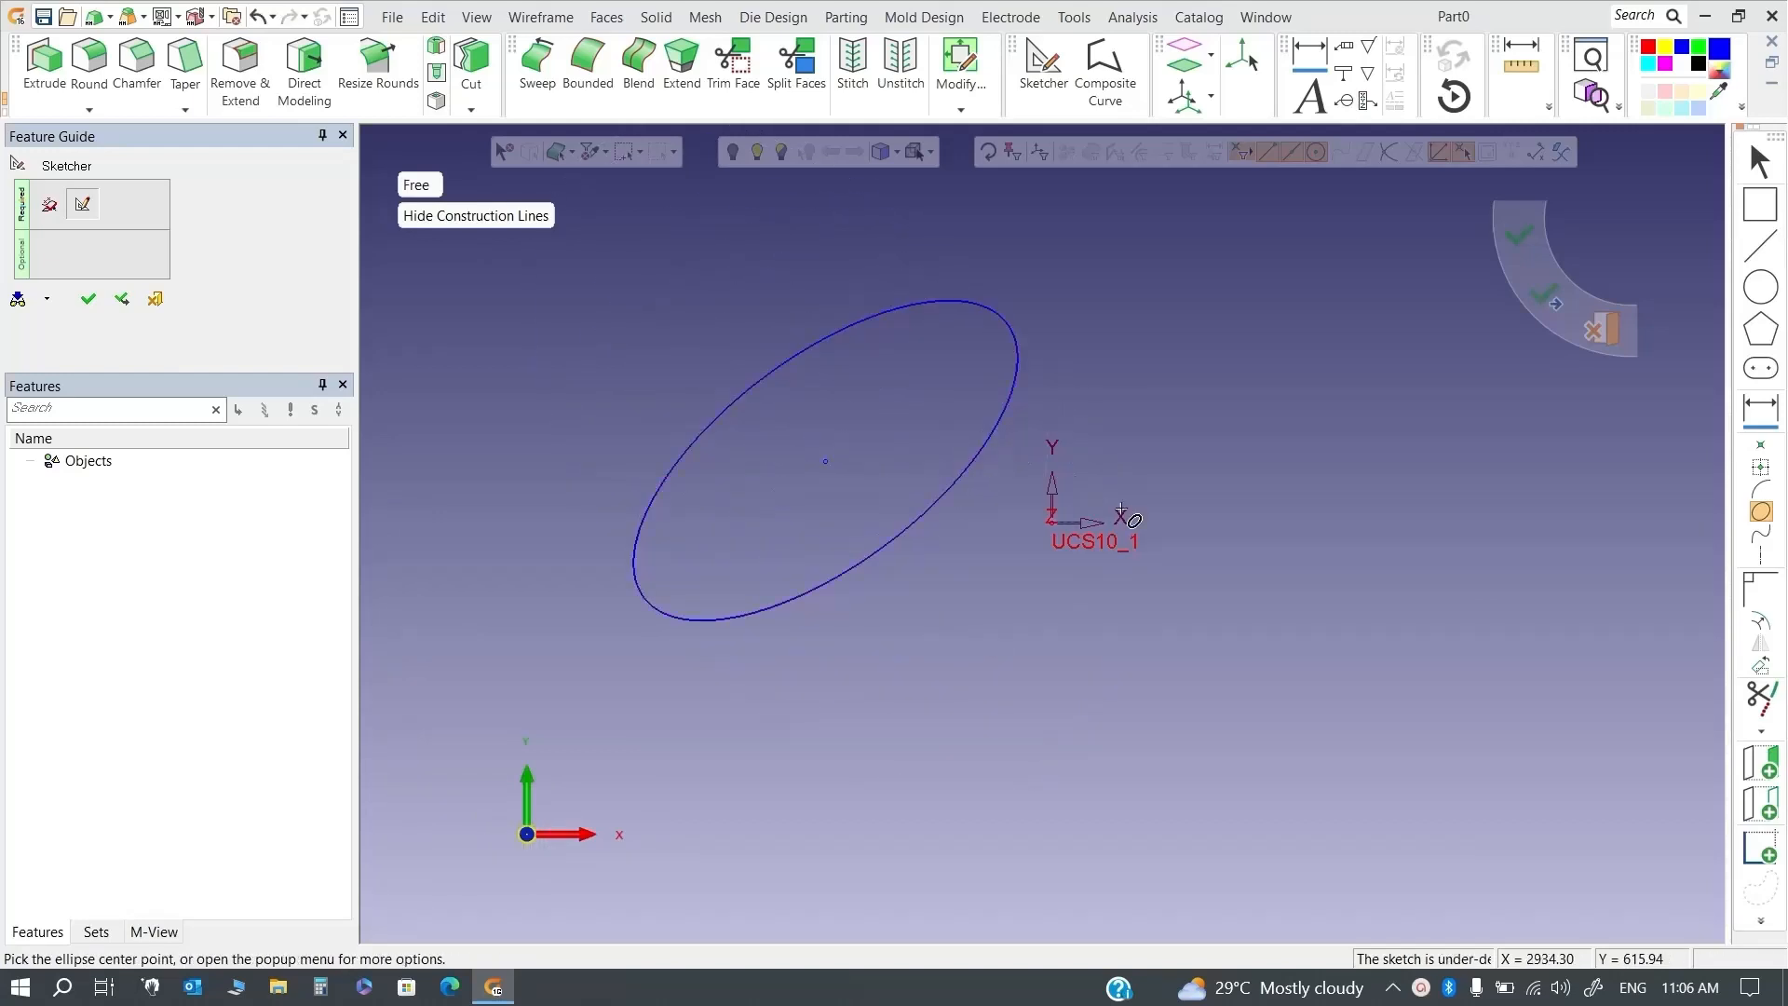
Place a dimensioned ellipse on the positive X side of the origin with Axis X 50, Axis Y 25 and Angle 45
{"action": "left_click", "coordinate": [434, 189]}
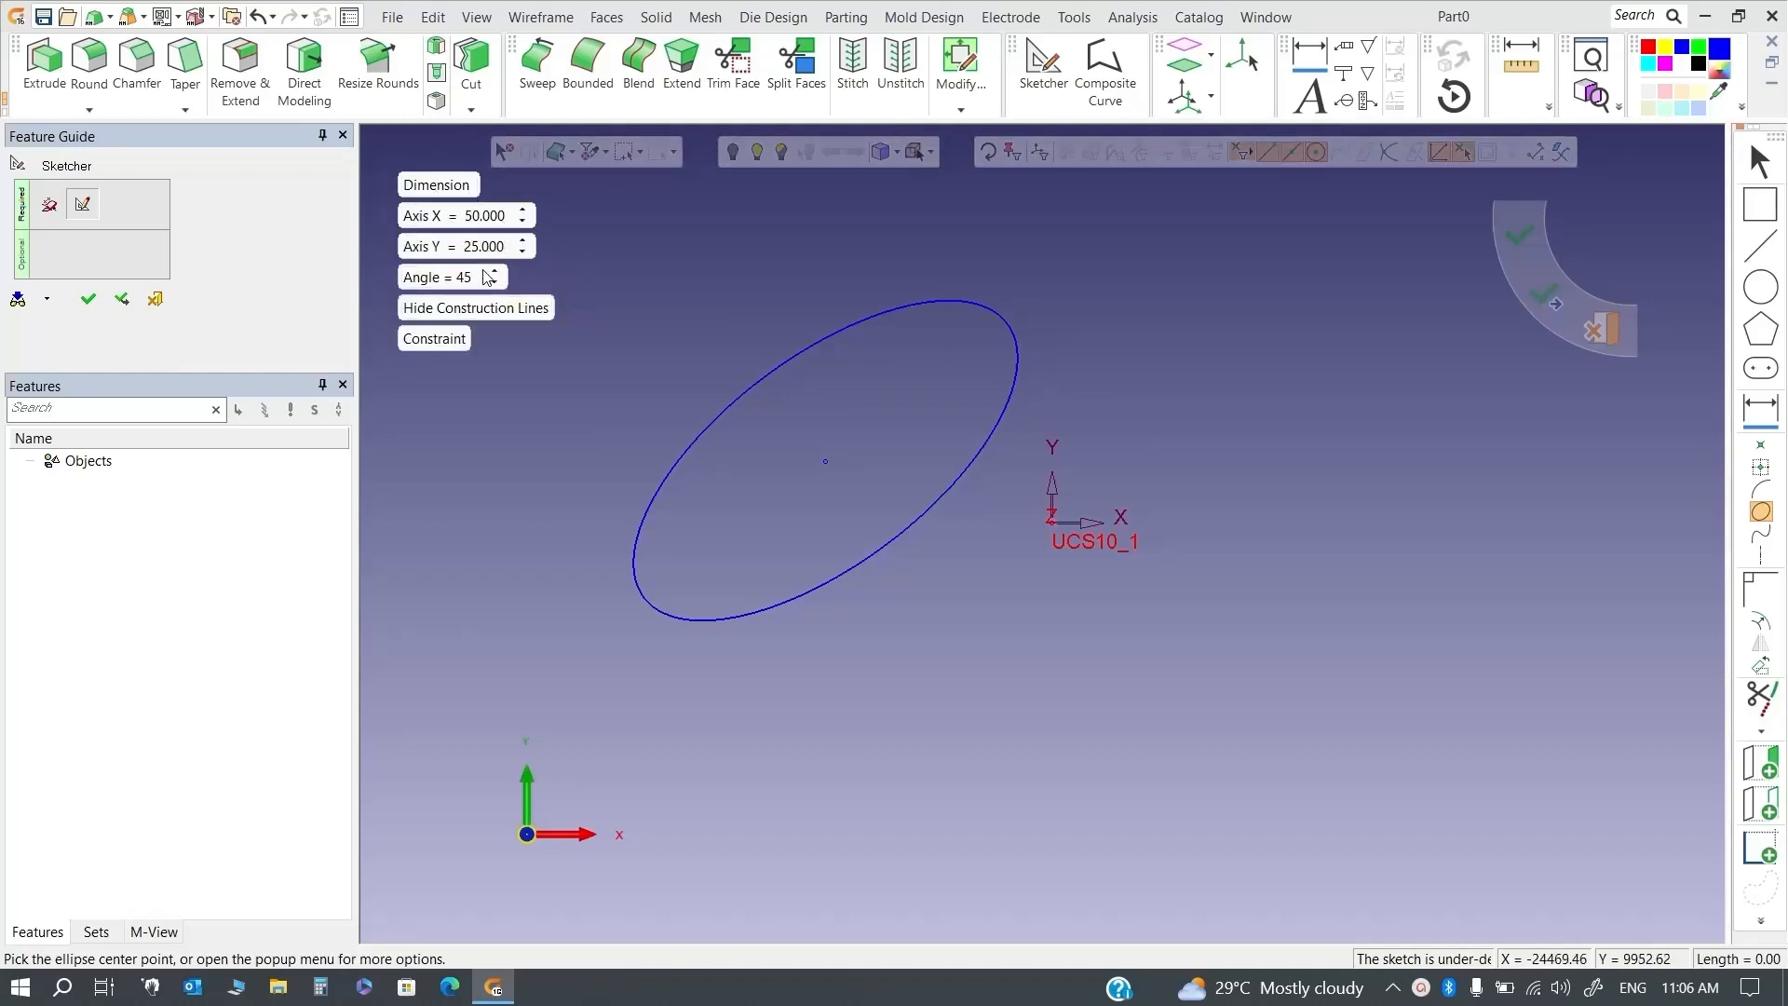
{"action": "left_click", "coordinate": [1239, 548]}
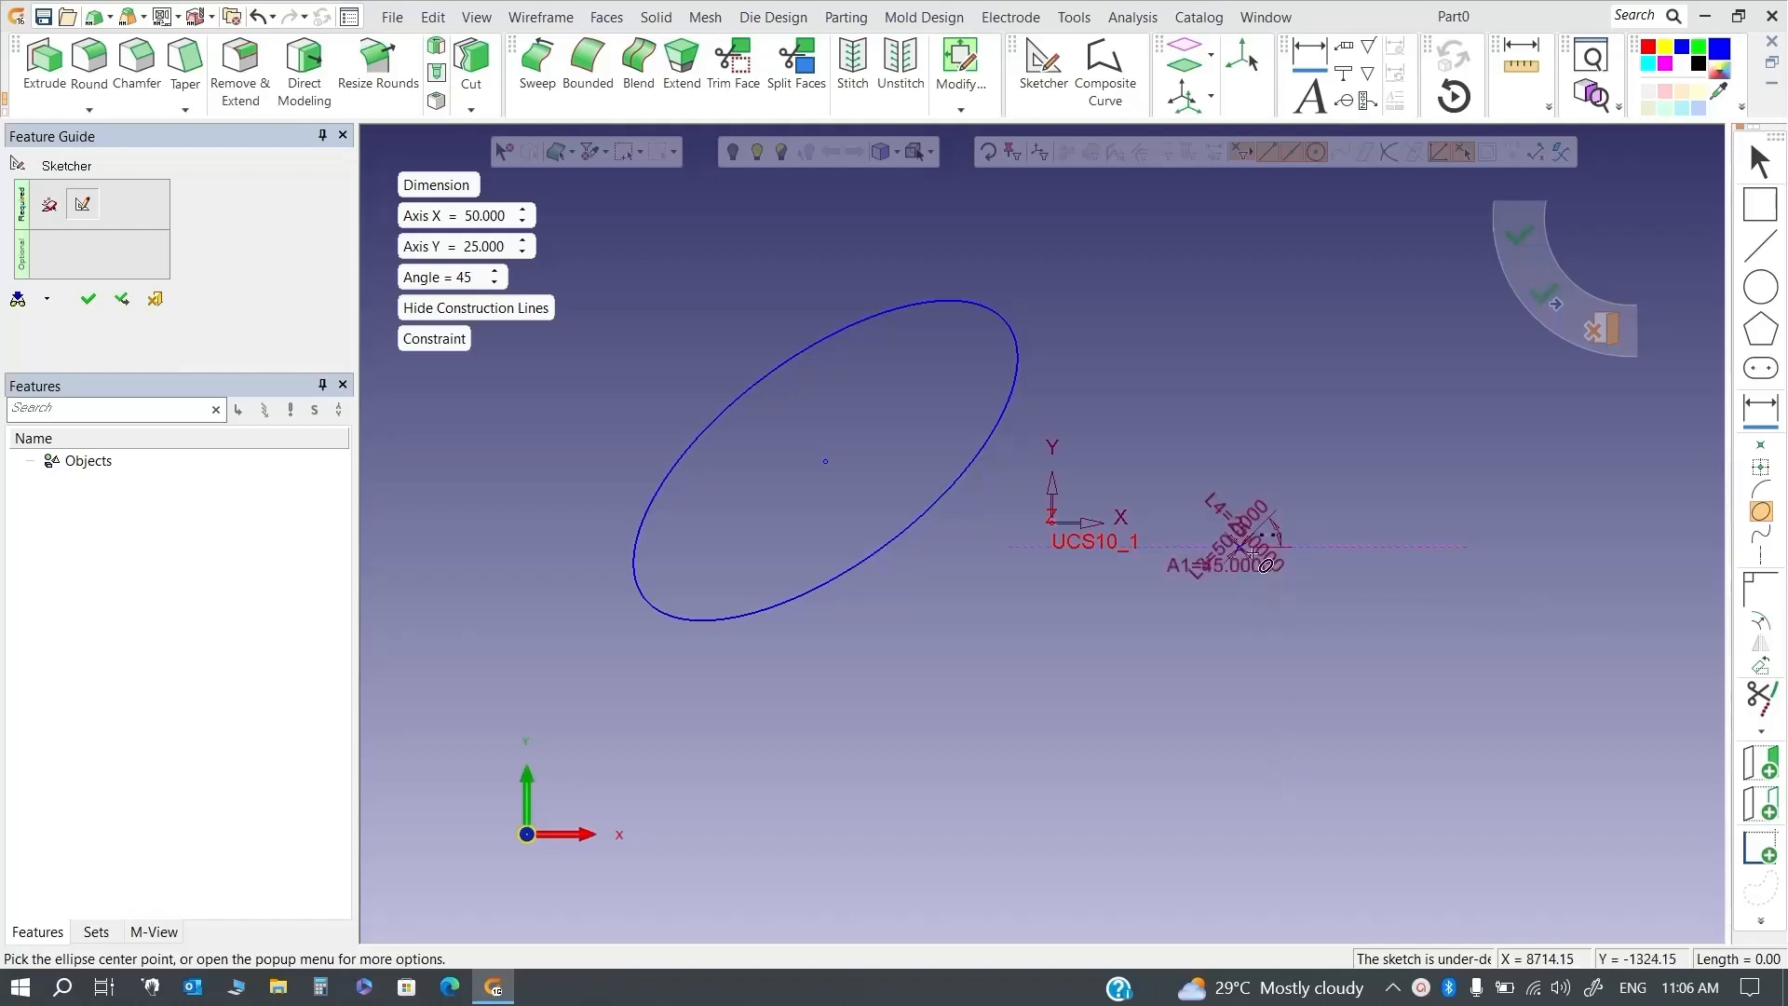
{"action": "scroll", "coordinate": [1253, 554], "scroll_direction": "up", "scroll_amount": 5}
{"action": "scroll", "coordinate": [1118, 538], "scroll_direction": "down", "scroll_amount": 4}
{"action": "scroll", "coordinate": [987, 558], "scroll_direction": "up", "scroll_amount": 3}
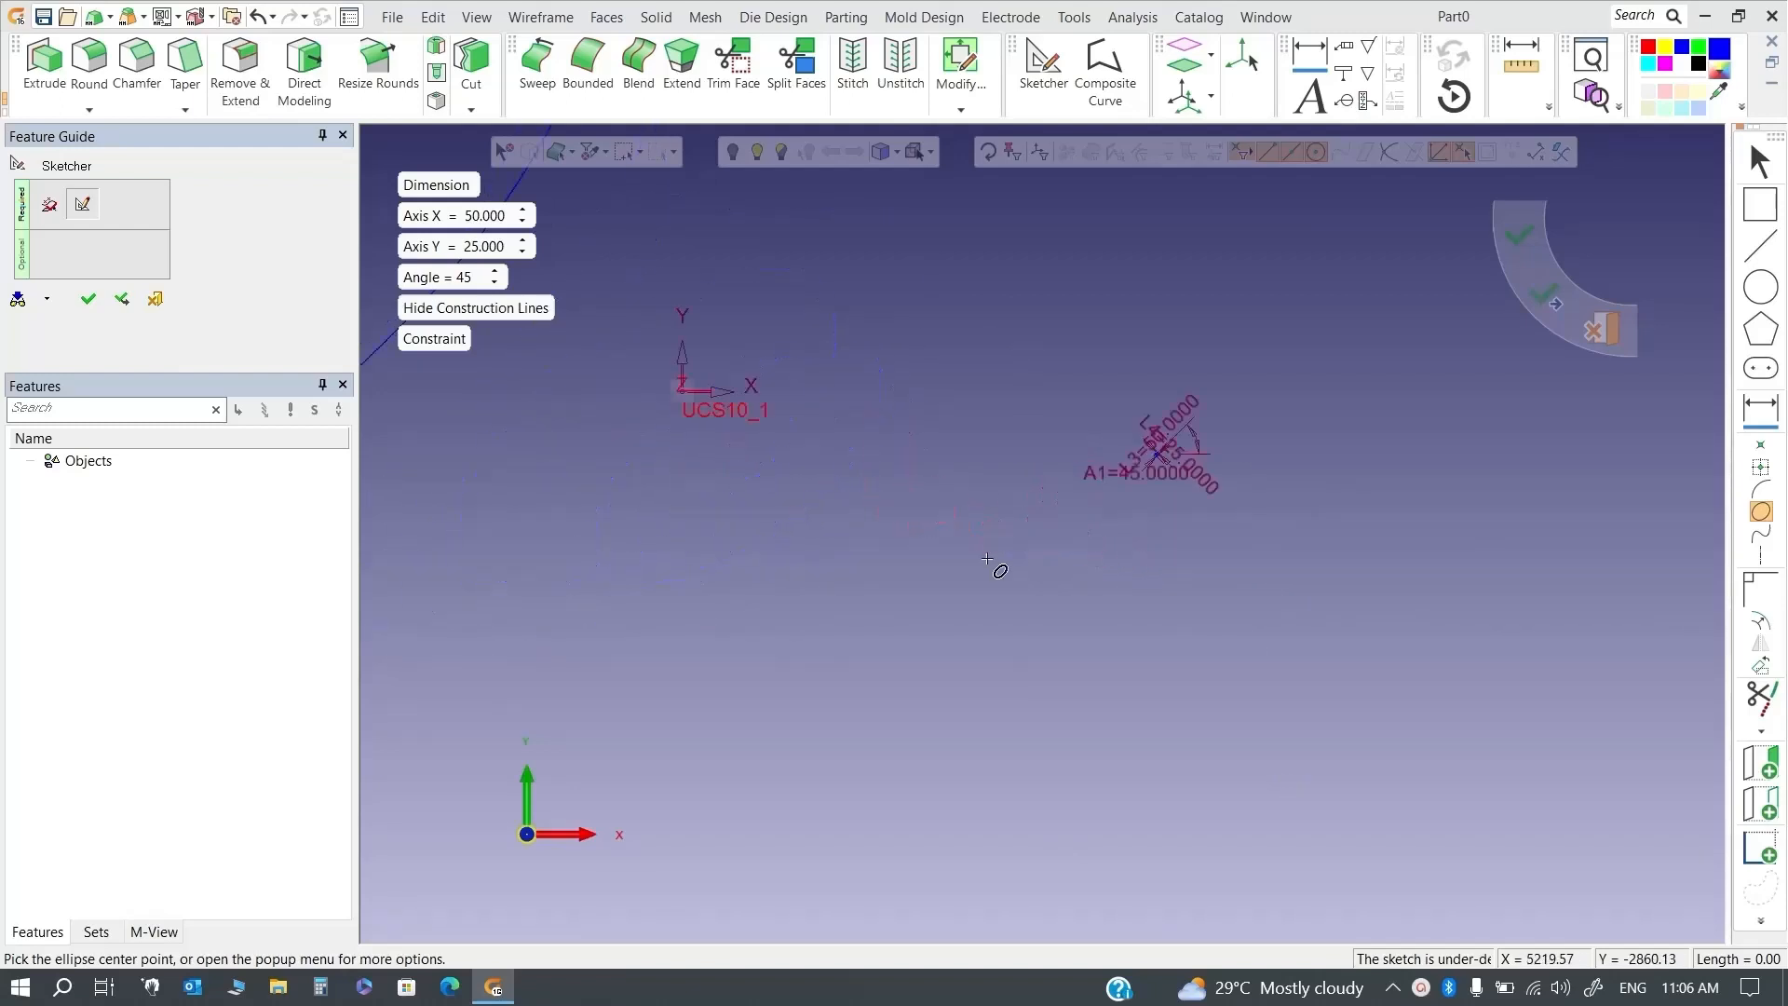
{"action": "scroll", "coordinate": [1211, 503], "scroll_direction": "up", "scroll_amount": 3}
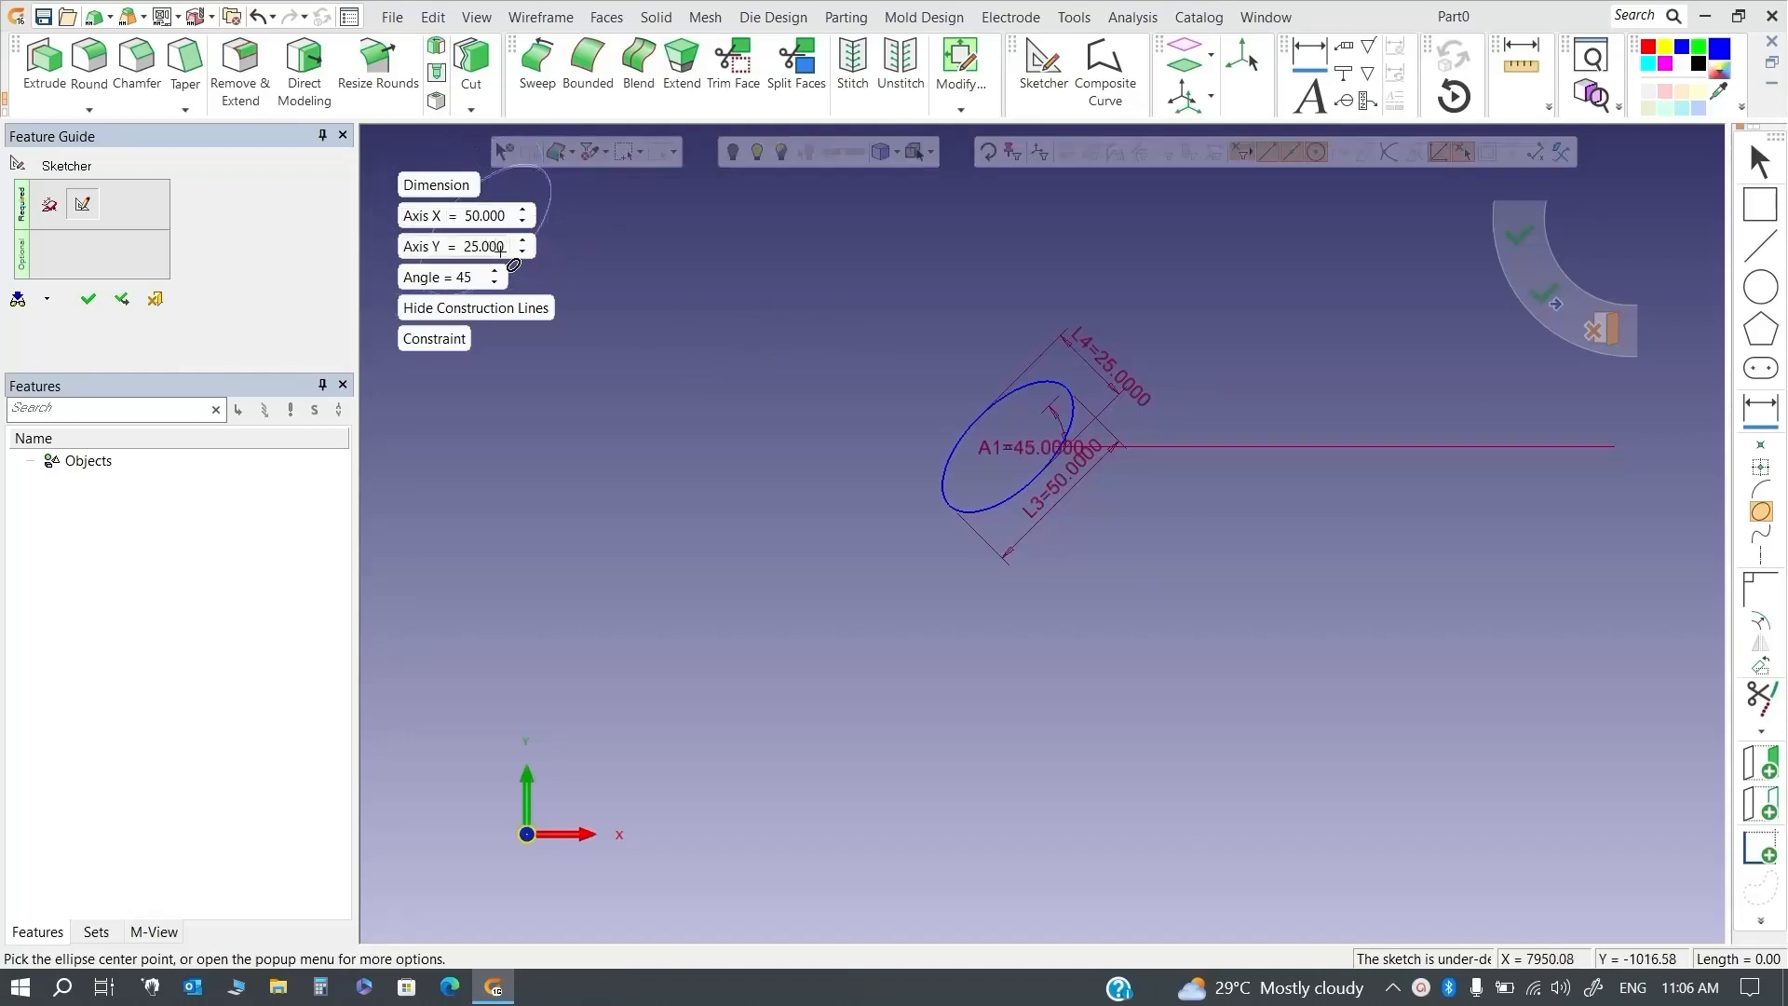
{"action": "key", "text": "Escape"}
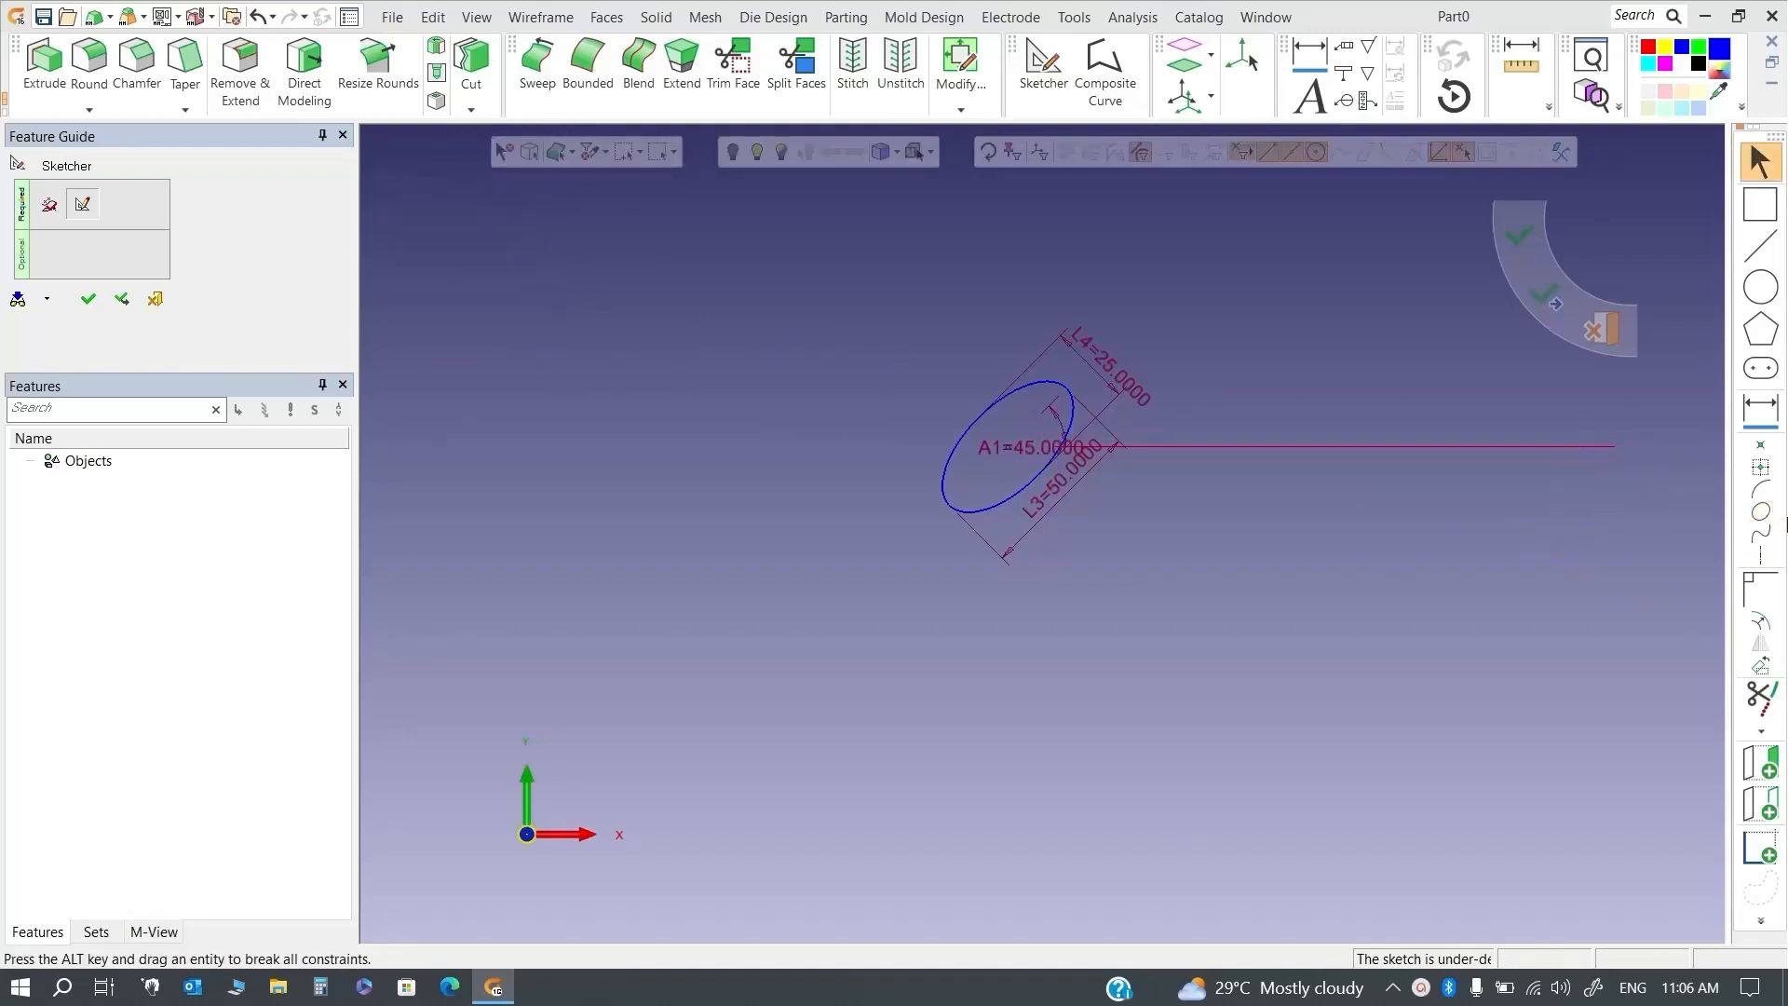
Draw a wavy, nearly closed spline through several points around the small dimensioned ellipse
{"action": "left_click", "coordinate": [1762, 538]}
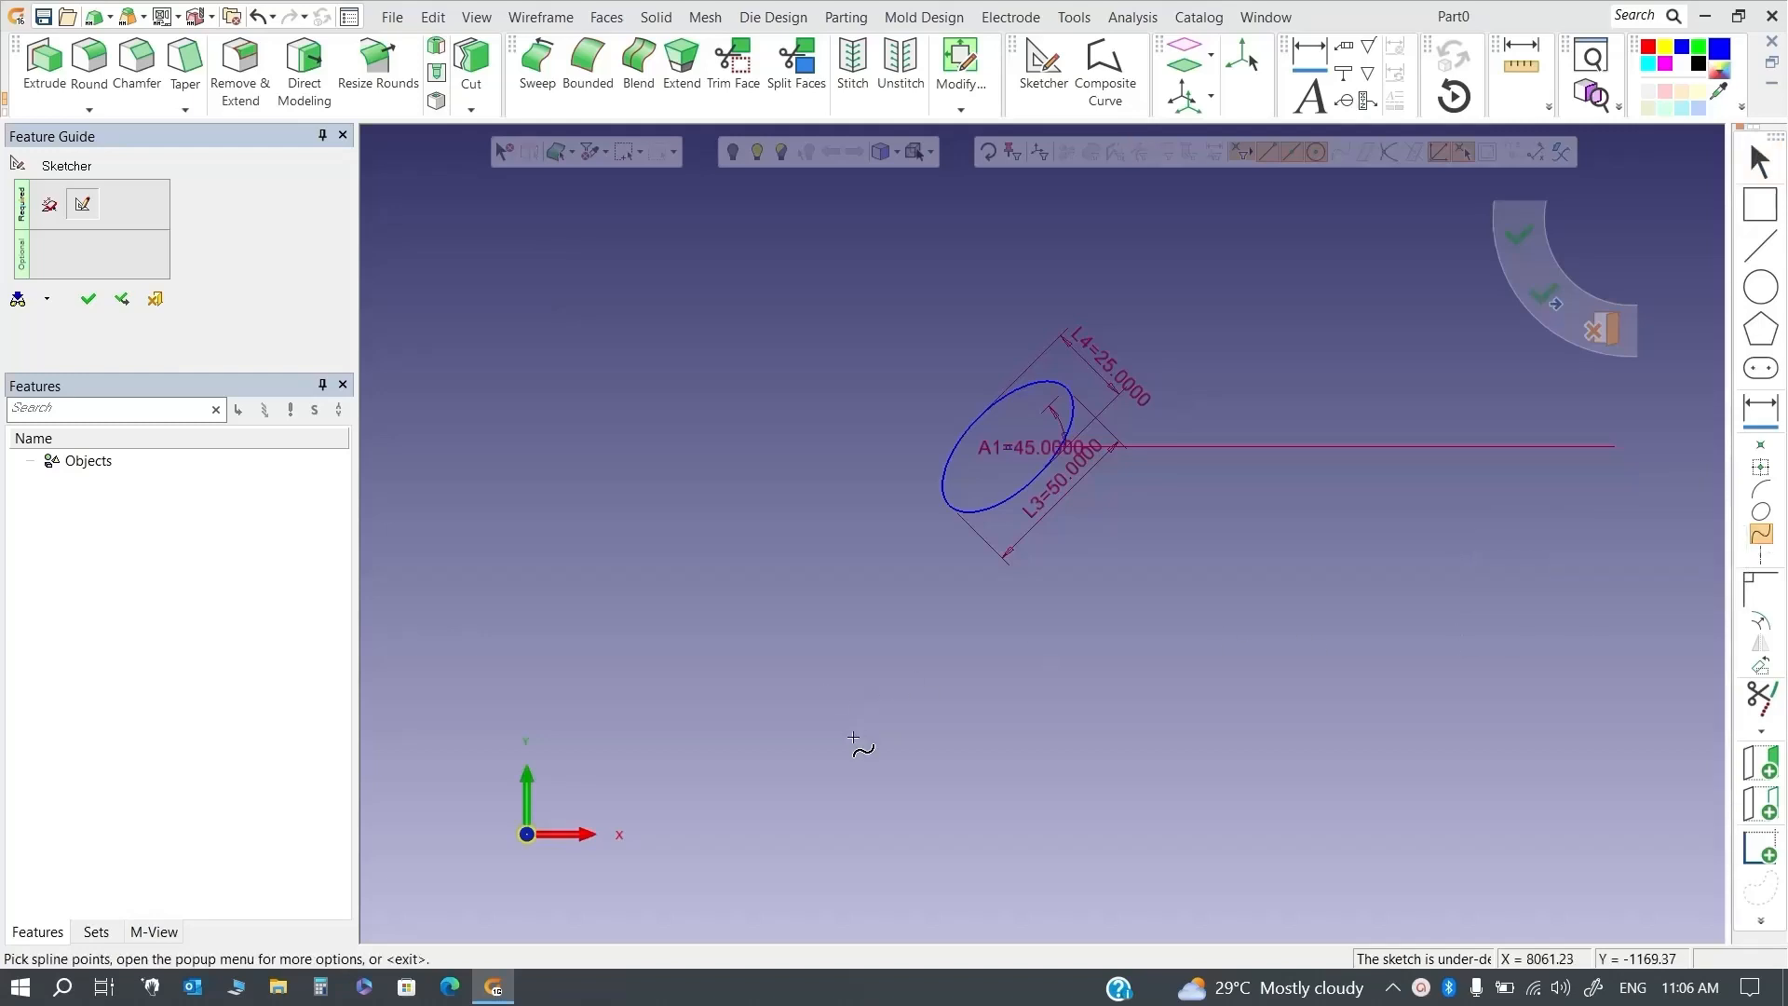
{"action": "scroll", "coordinate": [555, 450], "scroll_direction": "down", "scroll_amount": 5}
{"action": "left_click", "coordinate": [620, 469]}
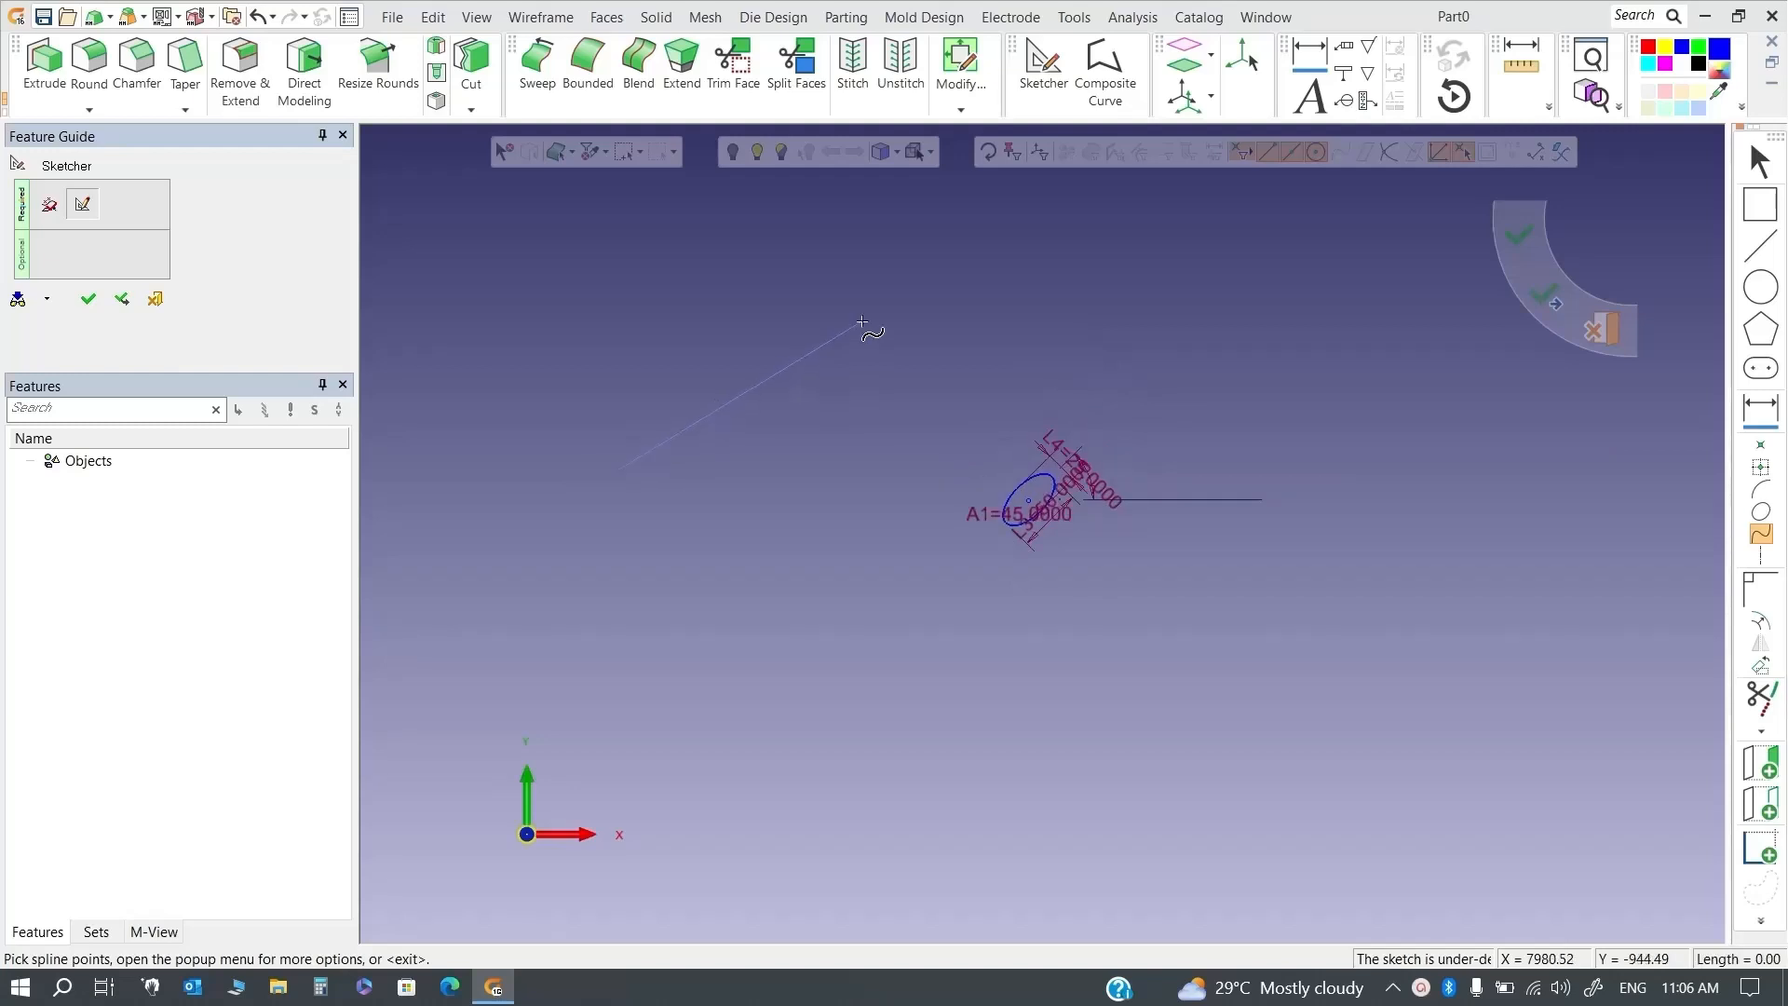
{"action": "left_click", "coordinate": [862, 321]}
{"action": "left_click", "coordinate": [1469, 470]}
{"action": "left_click", "coordinate": [1621, 430]}
{"action": "left_click", "coordinate": [983, 745]}
{"action": "middle_click", "coordinate": [857, 527]}
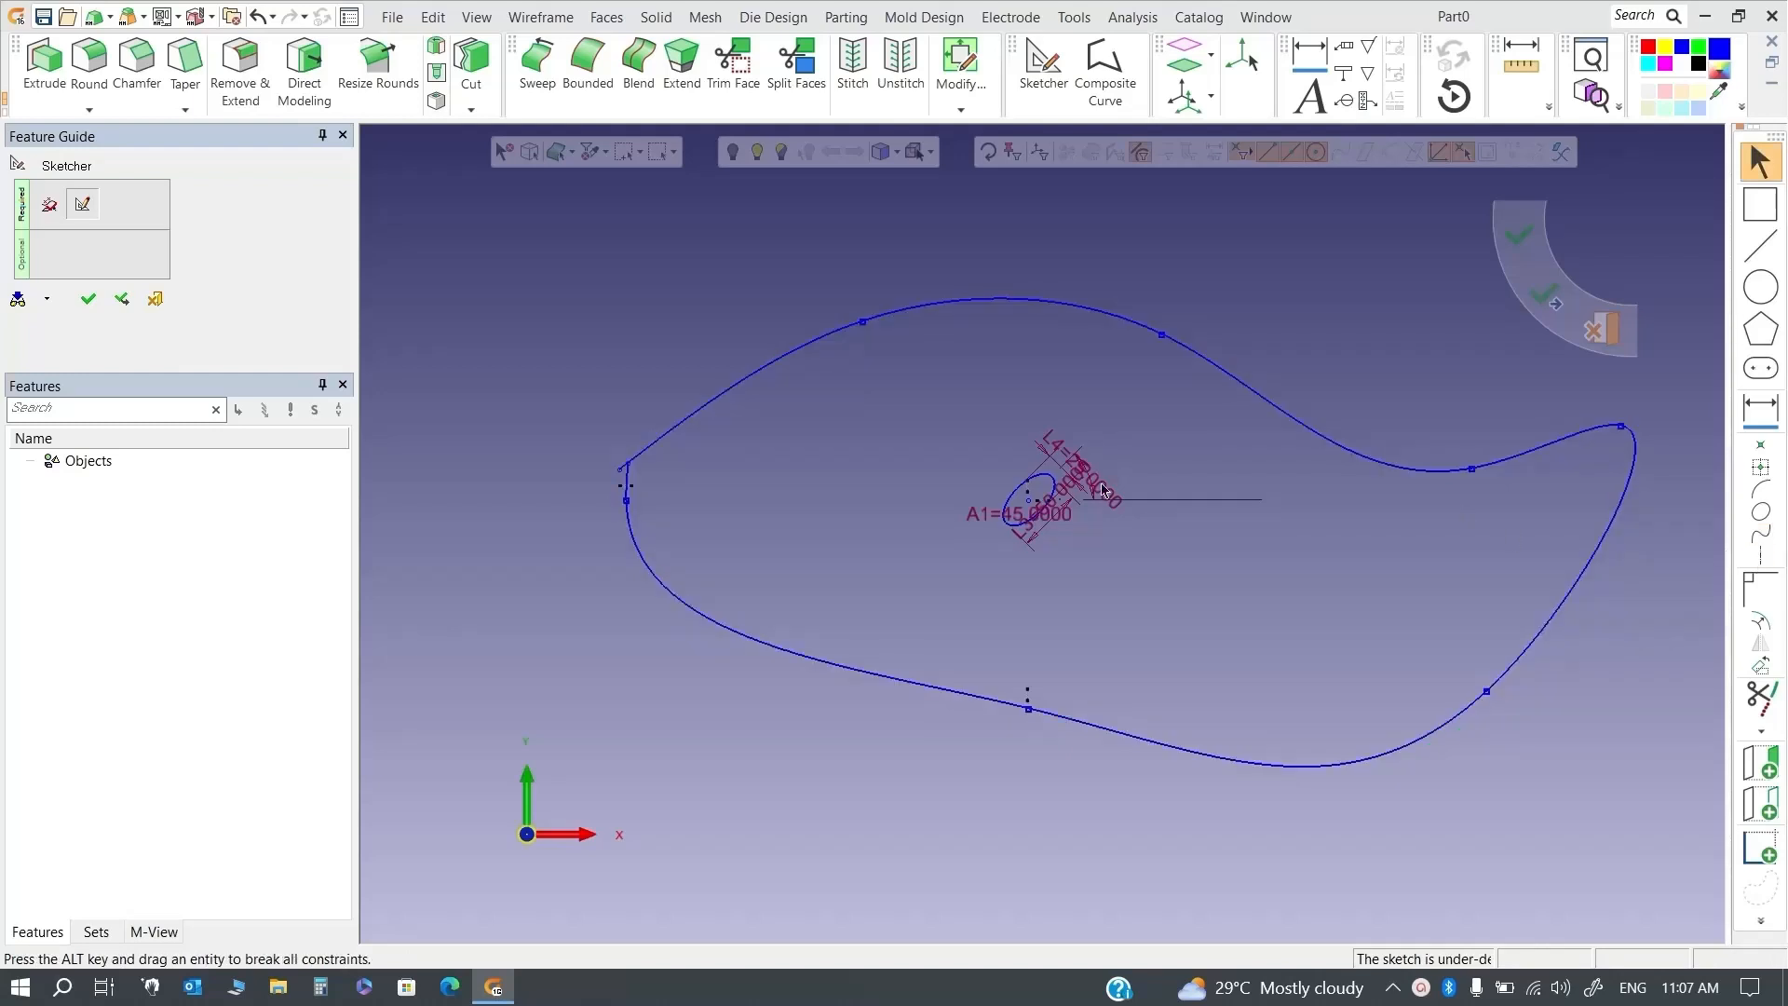
Select all the sketch geometry and delete it
{"action": "scroll", "coordinate": [1437, 736], "scroll_direction": "down", "scroll_amount": 3}
{"action": "key", "text": "ctrl+a"}
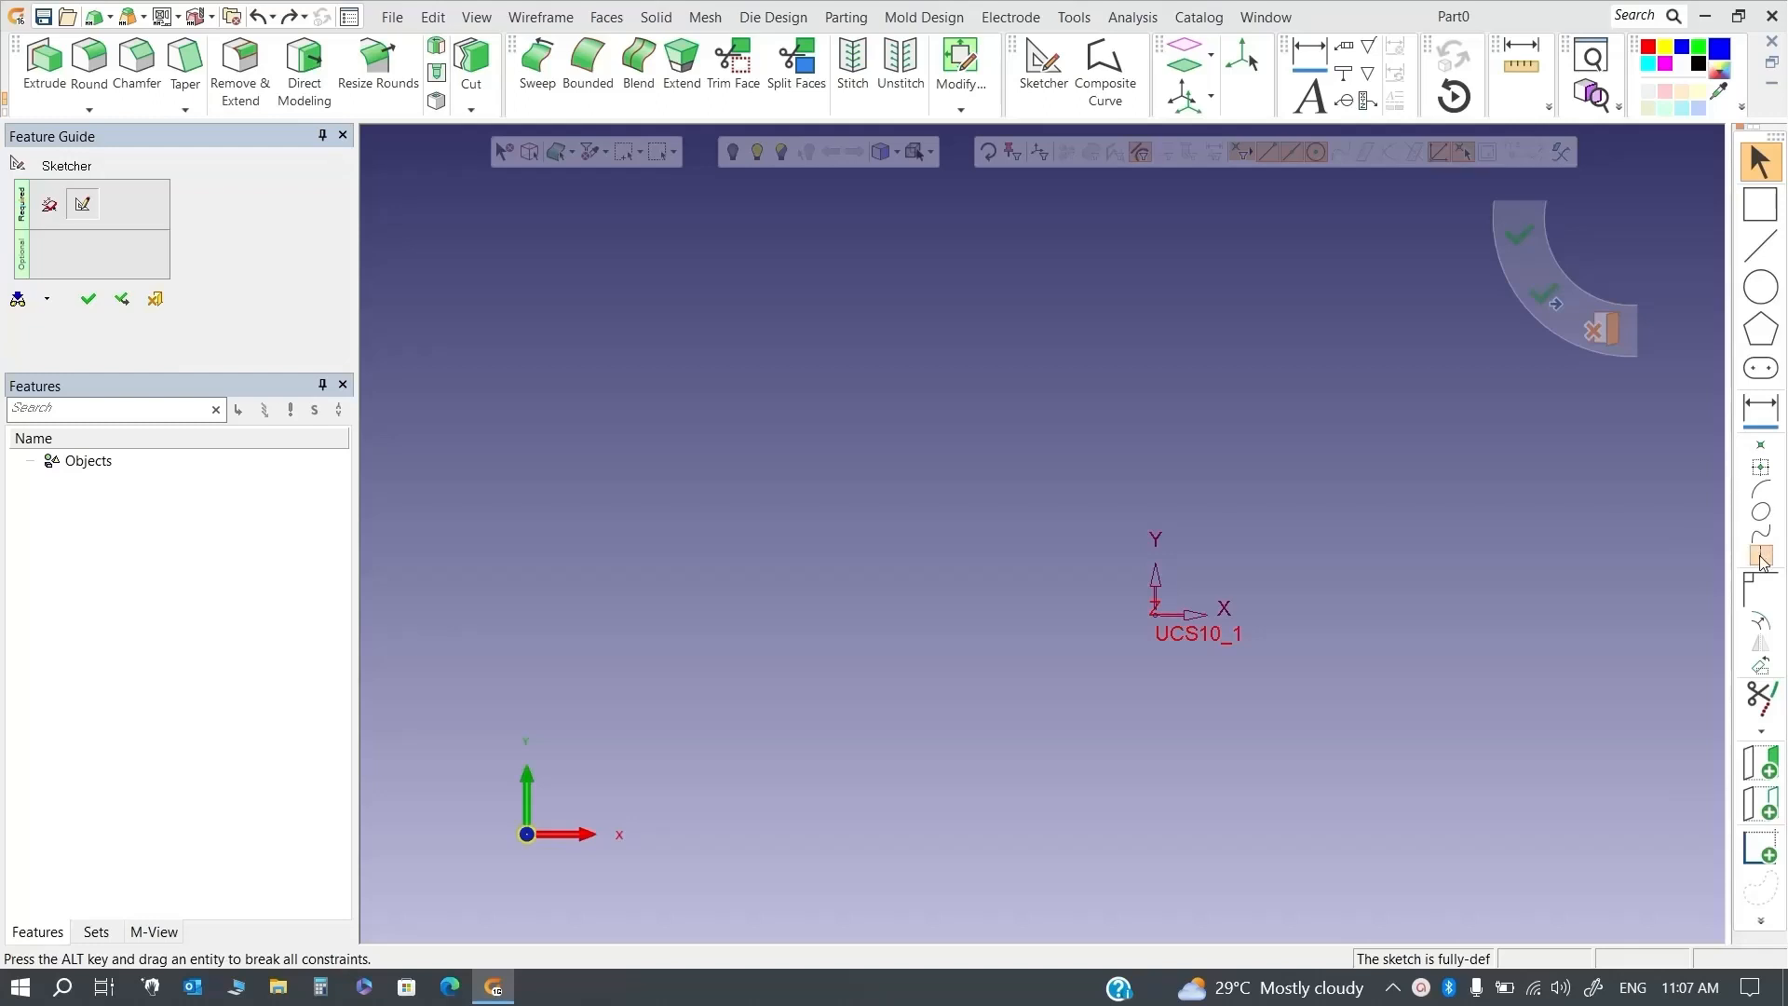
Draw a vertical 1 Axis symmetry line from the origin upward along the Y axis
{"action": "left_click", "coordinate": [1761, 557]}
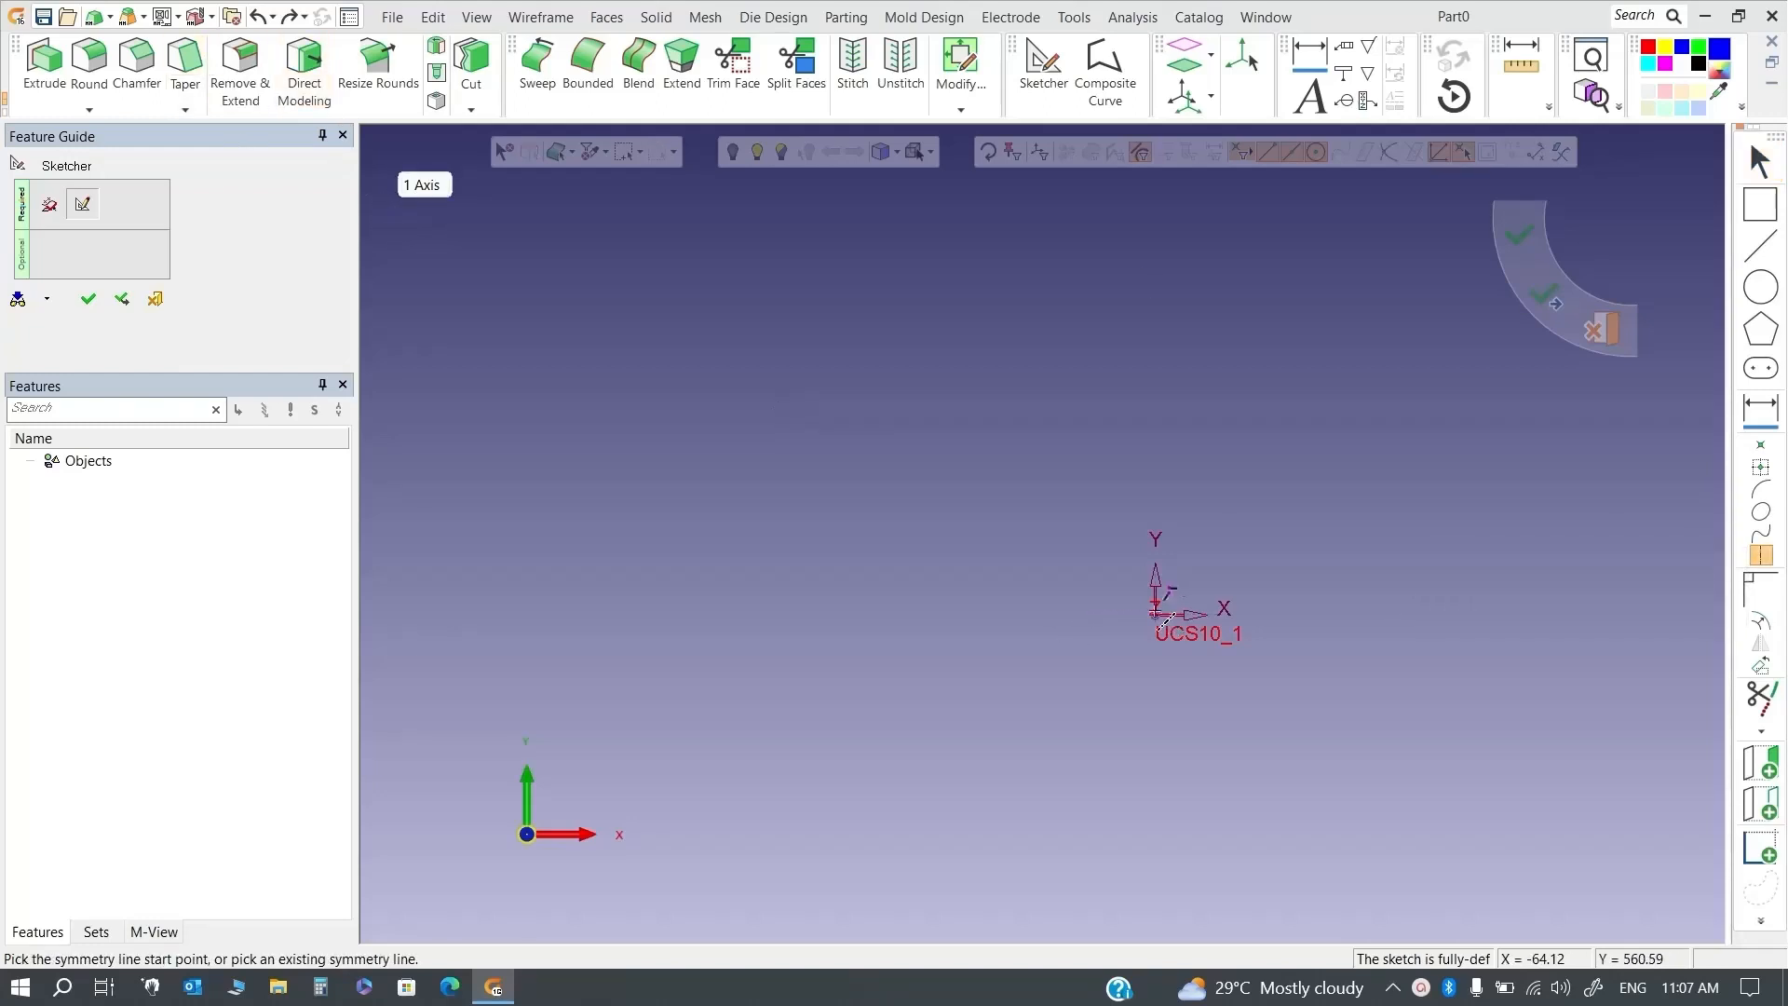
{"action": "left_click", "coordinate": [1157, 612]}
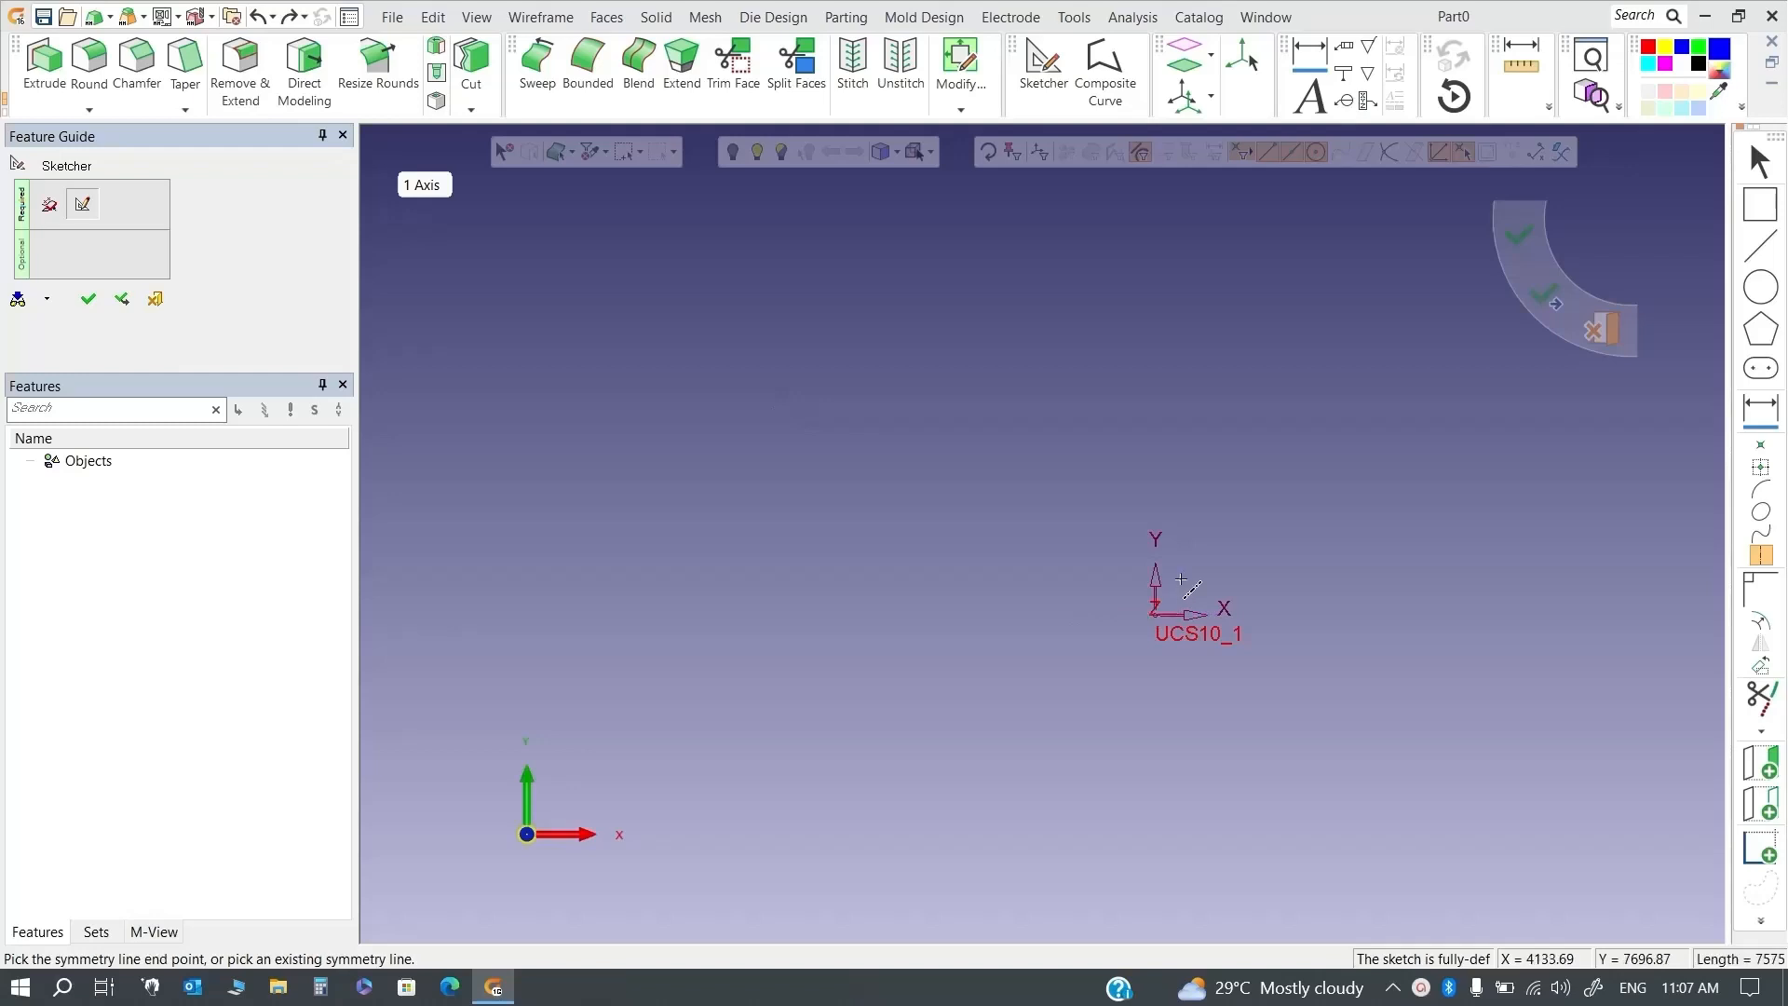
{"action": "left_click", "coordinate": [1167, 222]}
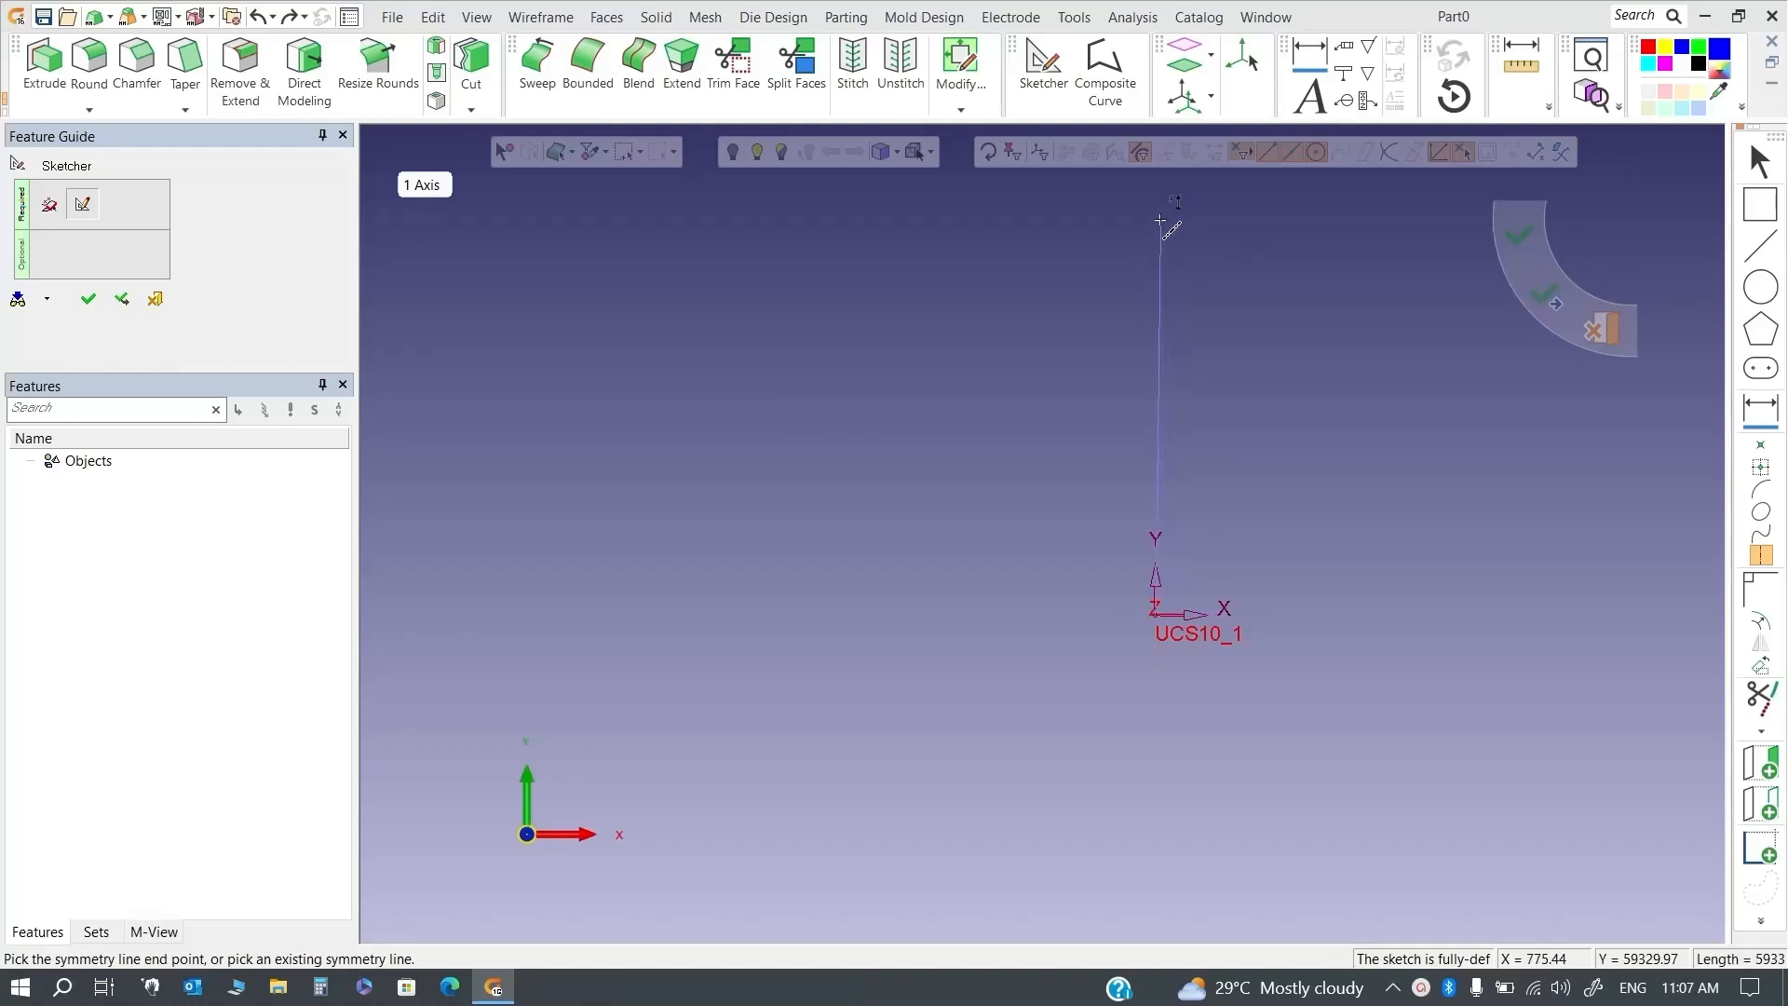
Draw a free circle on the negative X side of the symmetry line so that it is mirrored across the line
{"action": "left_click", "coordinate": [1758, 294]}
{"action": "left_click", "coordinate": [883, 414]}
{"action": "left_click", "coordinate": [960, 528]}
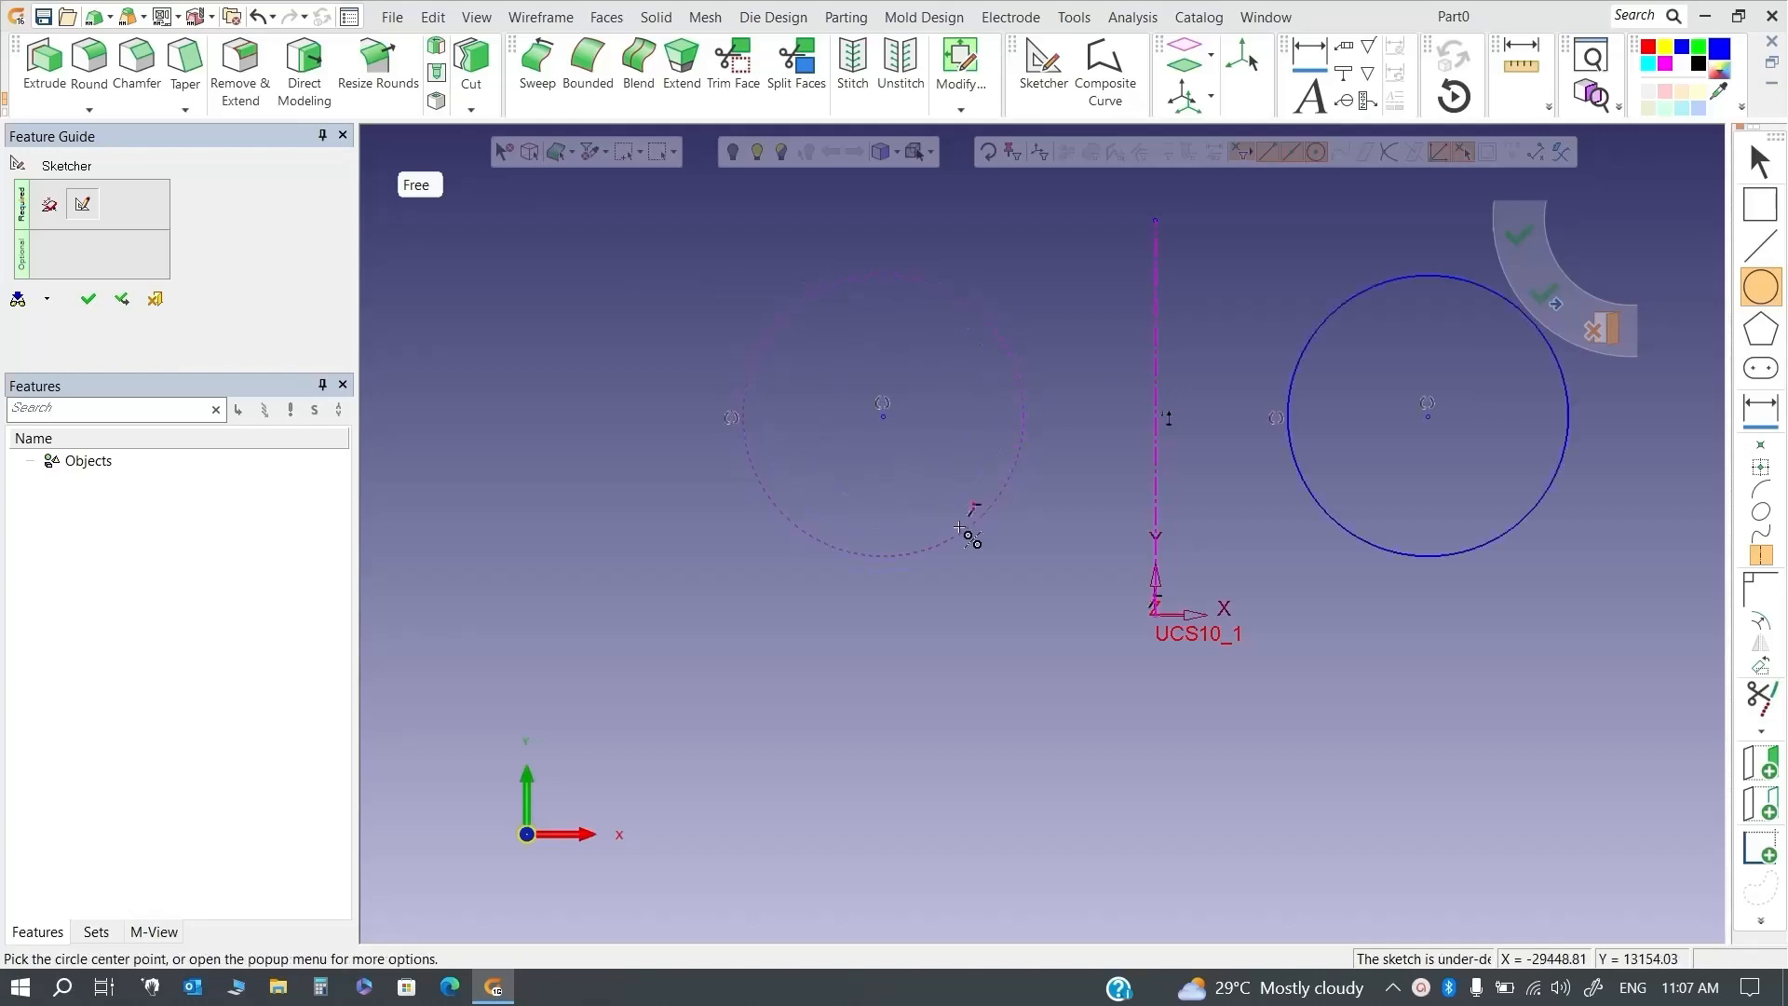
Undo the mirrored circles and the vertical symmetry line
{"action": "scroll", "coordinate": [1043, 533], "scroll_direction": "down", "scroll_amount": 3}
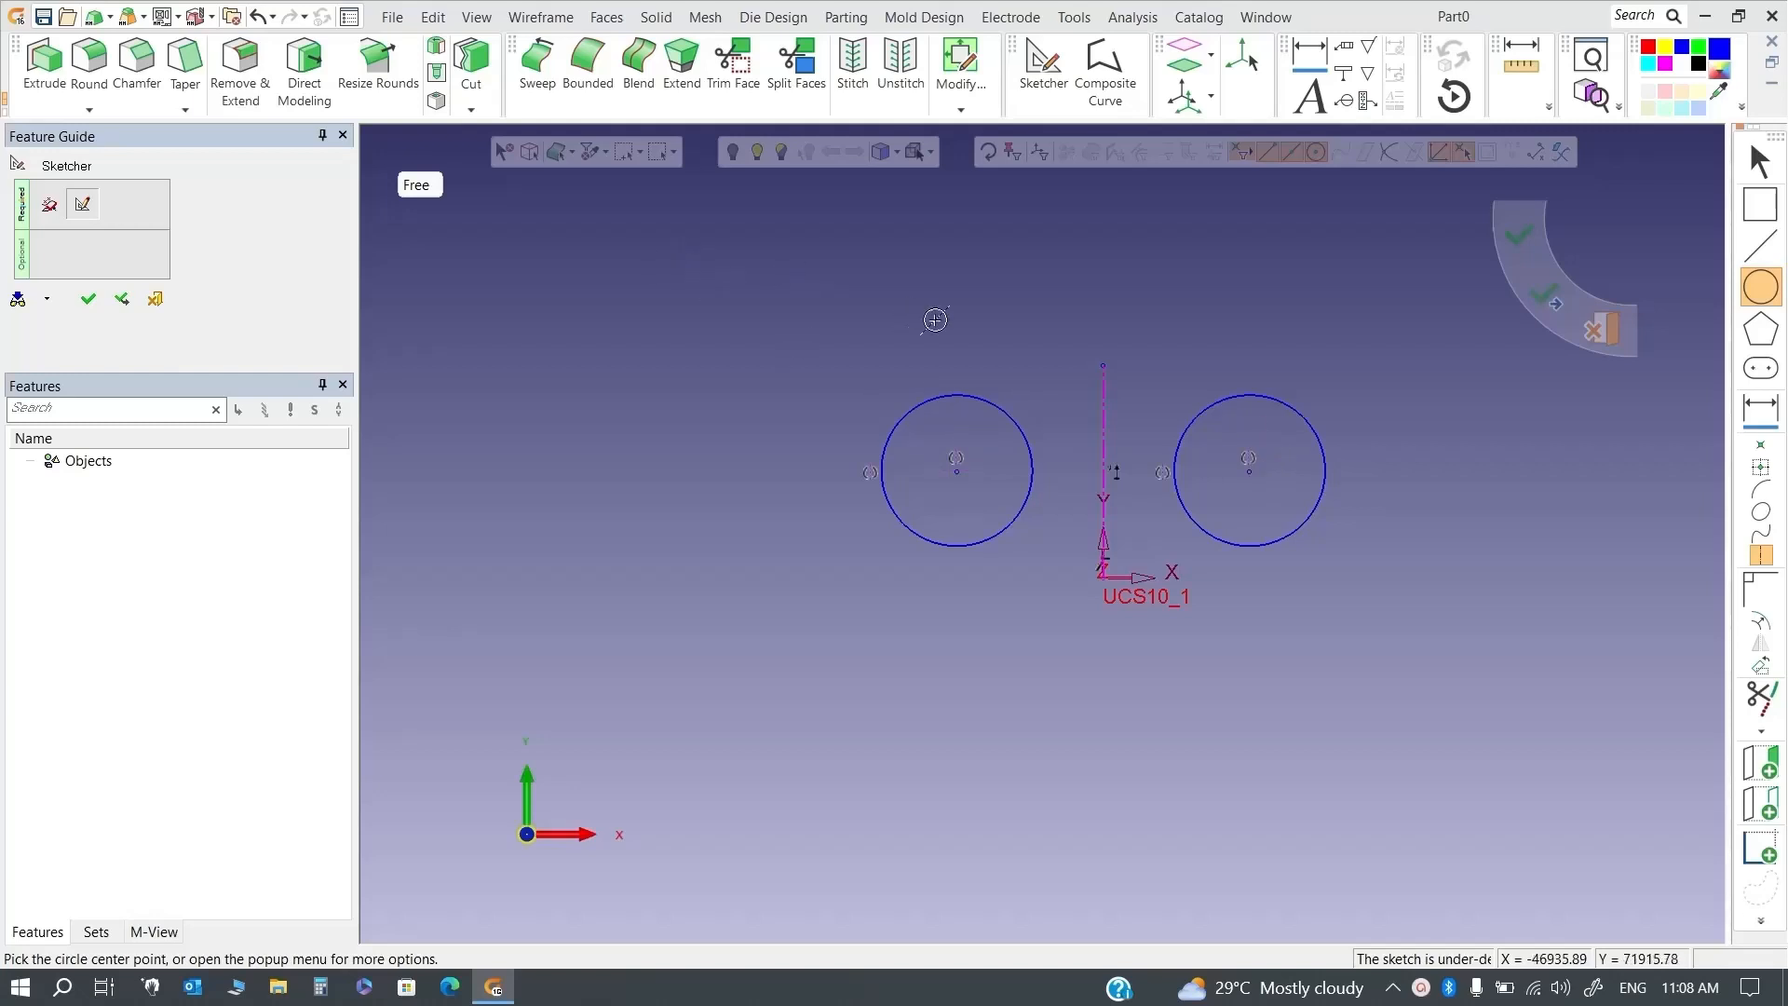
{"action": "key", "text": "Escape"}
{"action": "key", "text": "ctrl+z"}
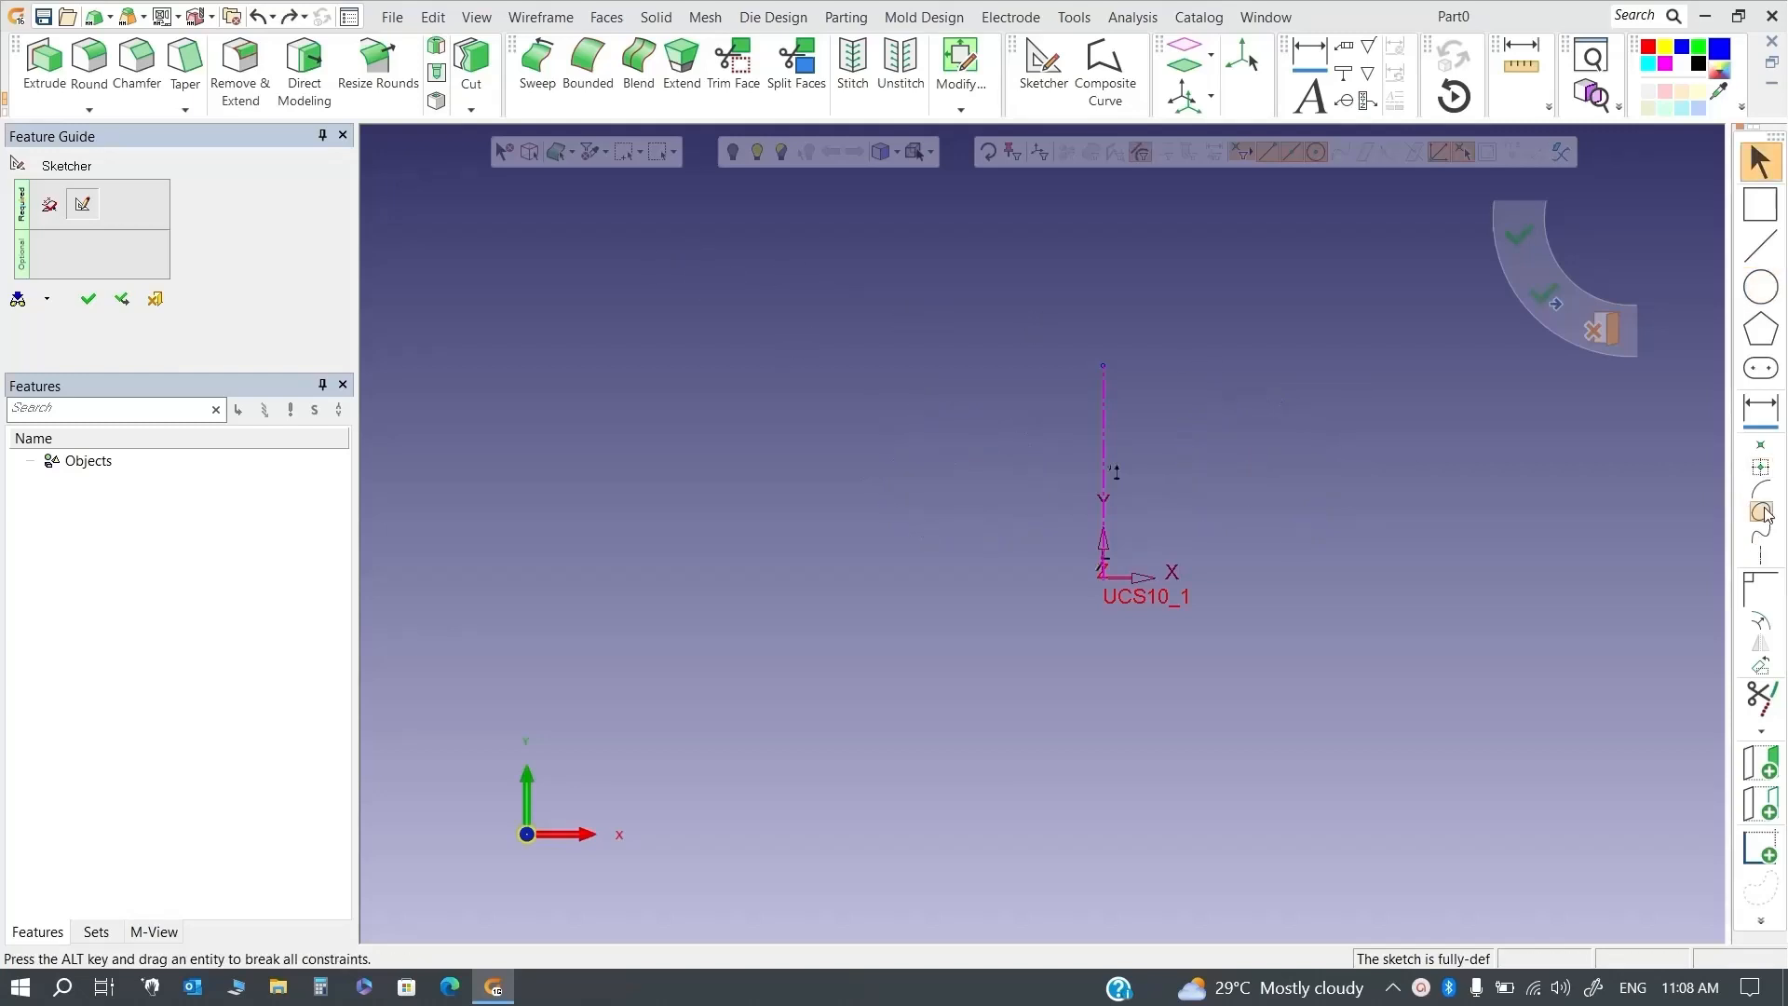
Create a pair of symmetry lines through the origin using the 2 Axes and By Point options
{"action": "left_click", "coordinate": [1761, 556]}
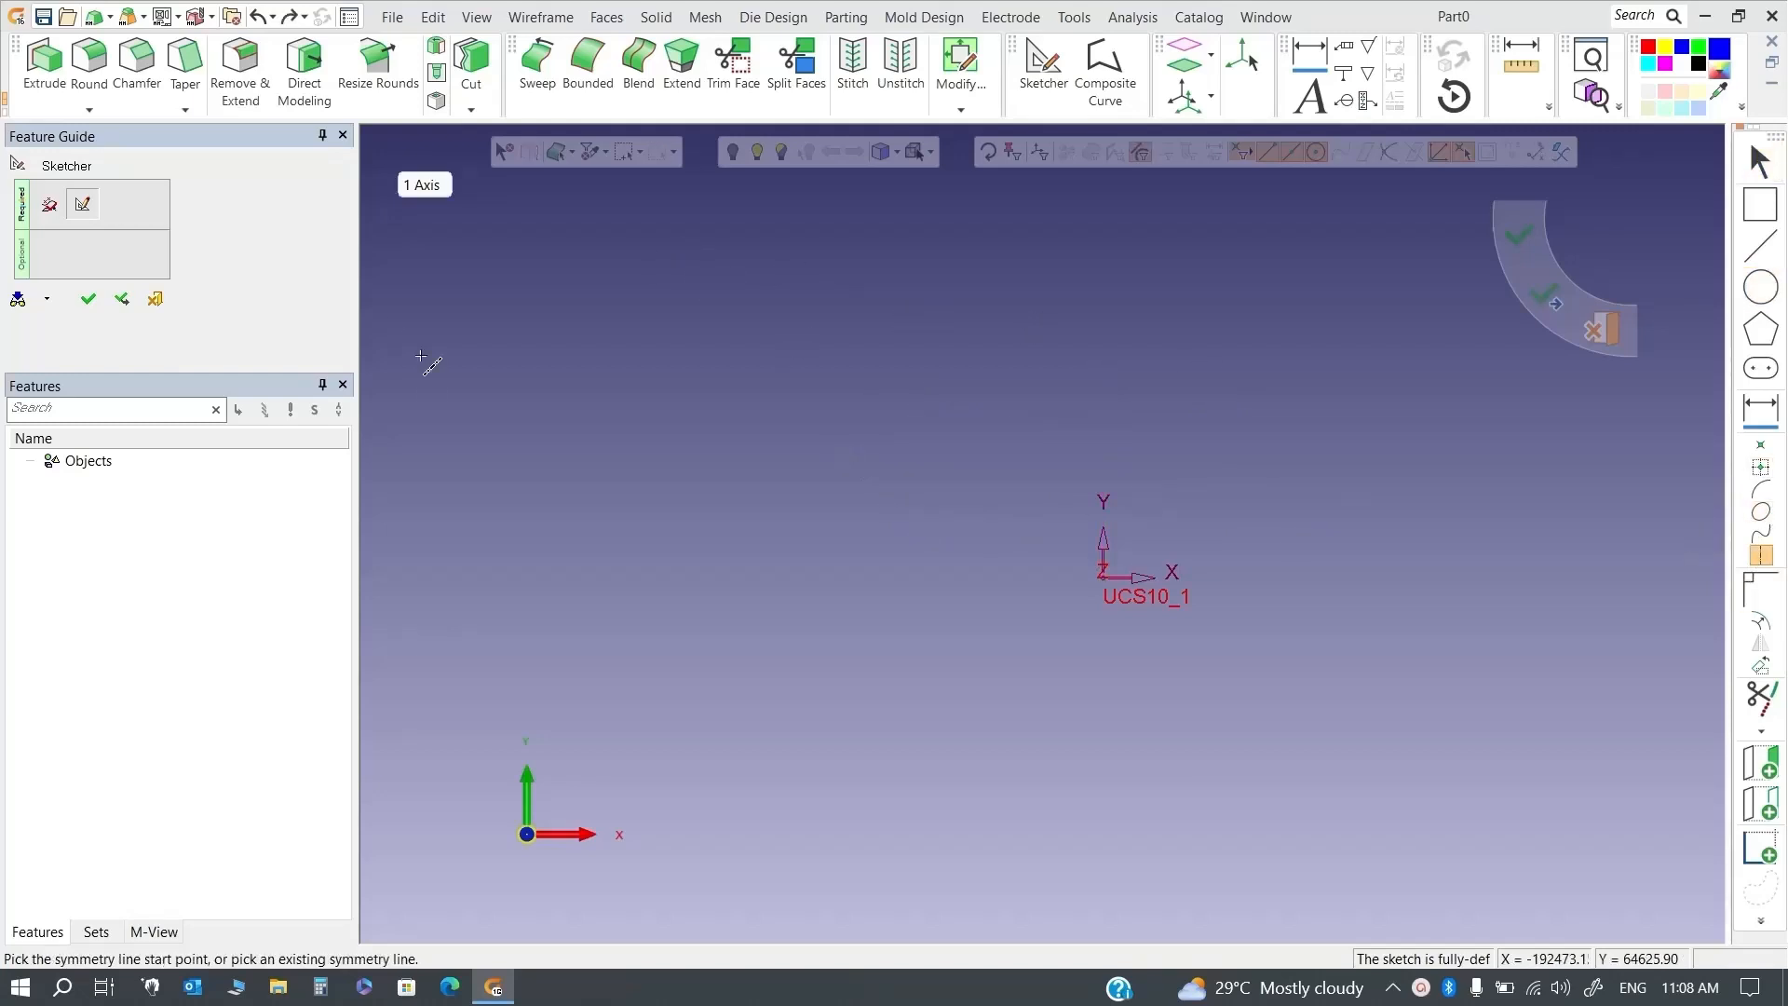
{"action": "left_click", "coordinate": [422, 185]}
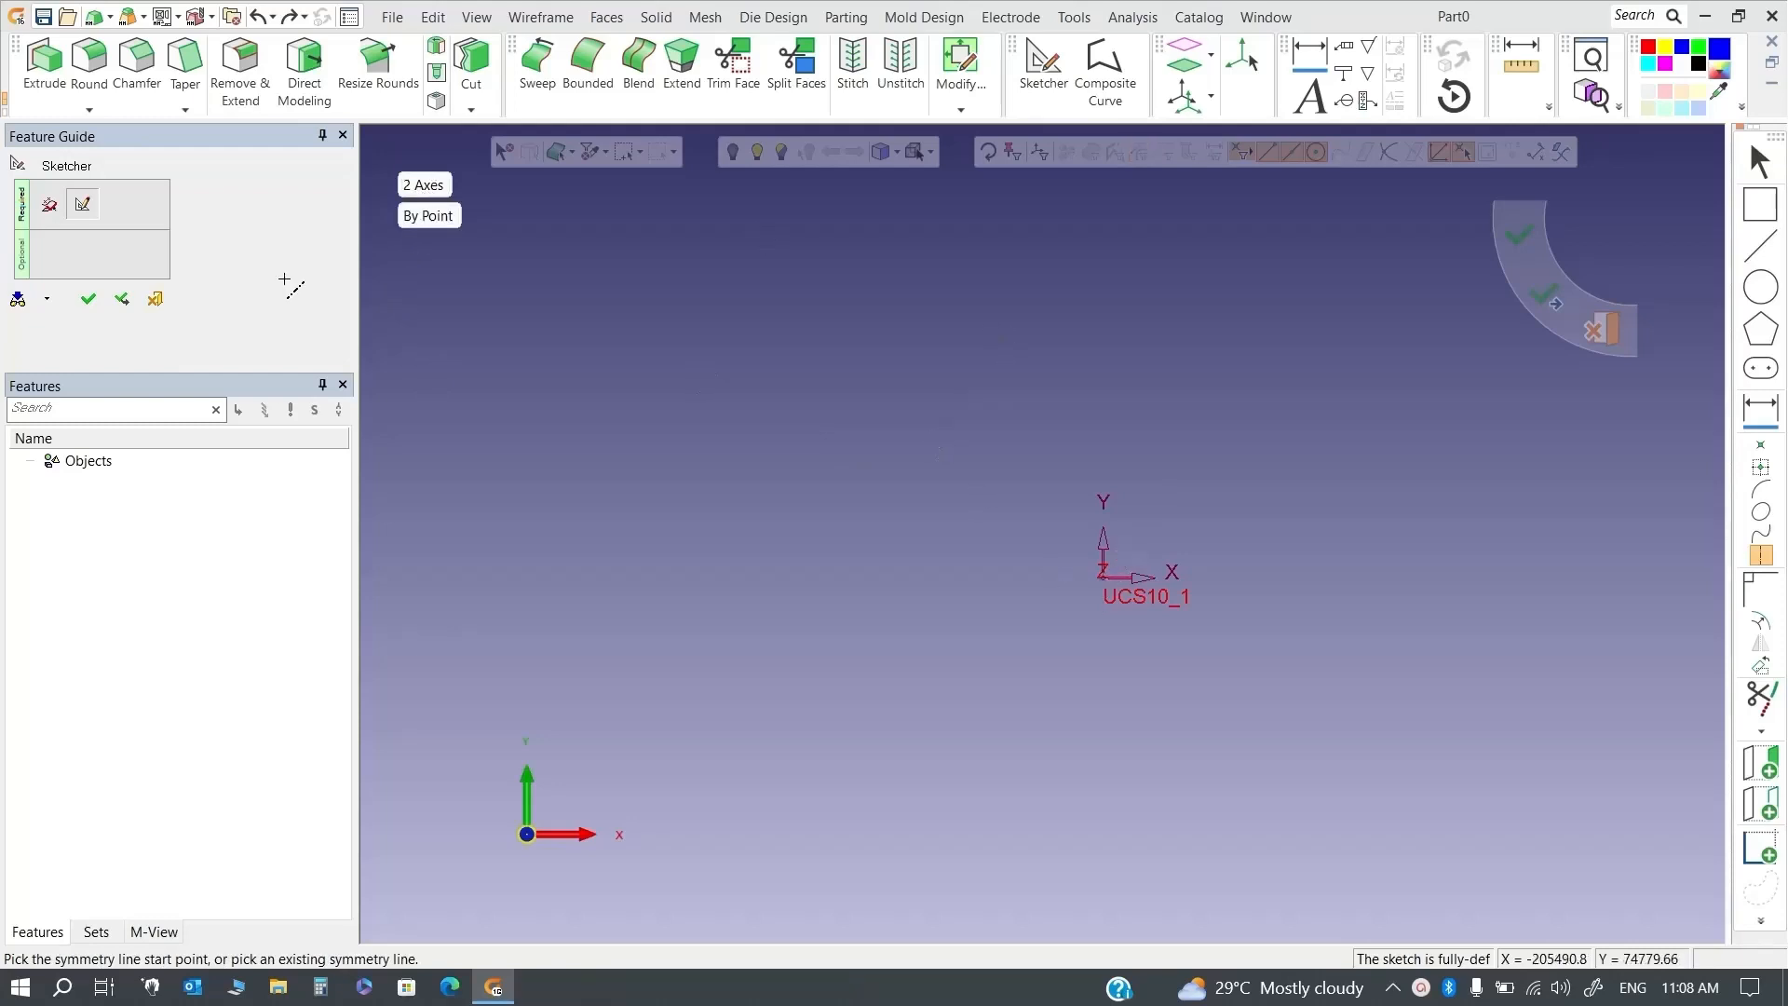
{"action": "left_click", "coordinate": [1103, 578]}
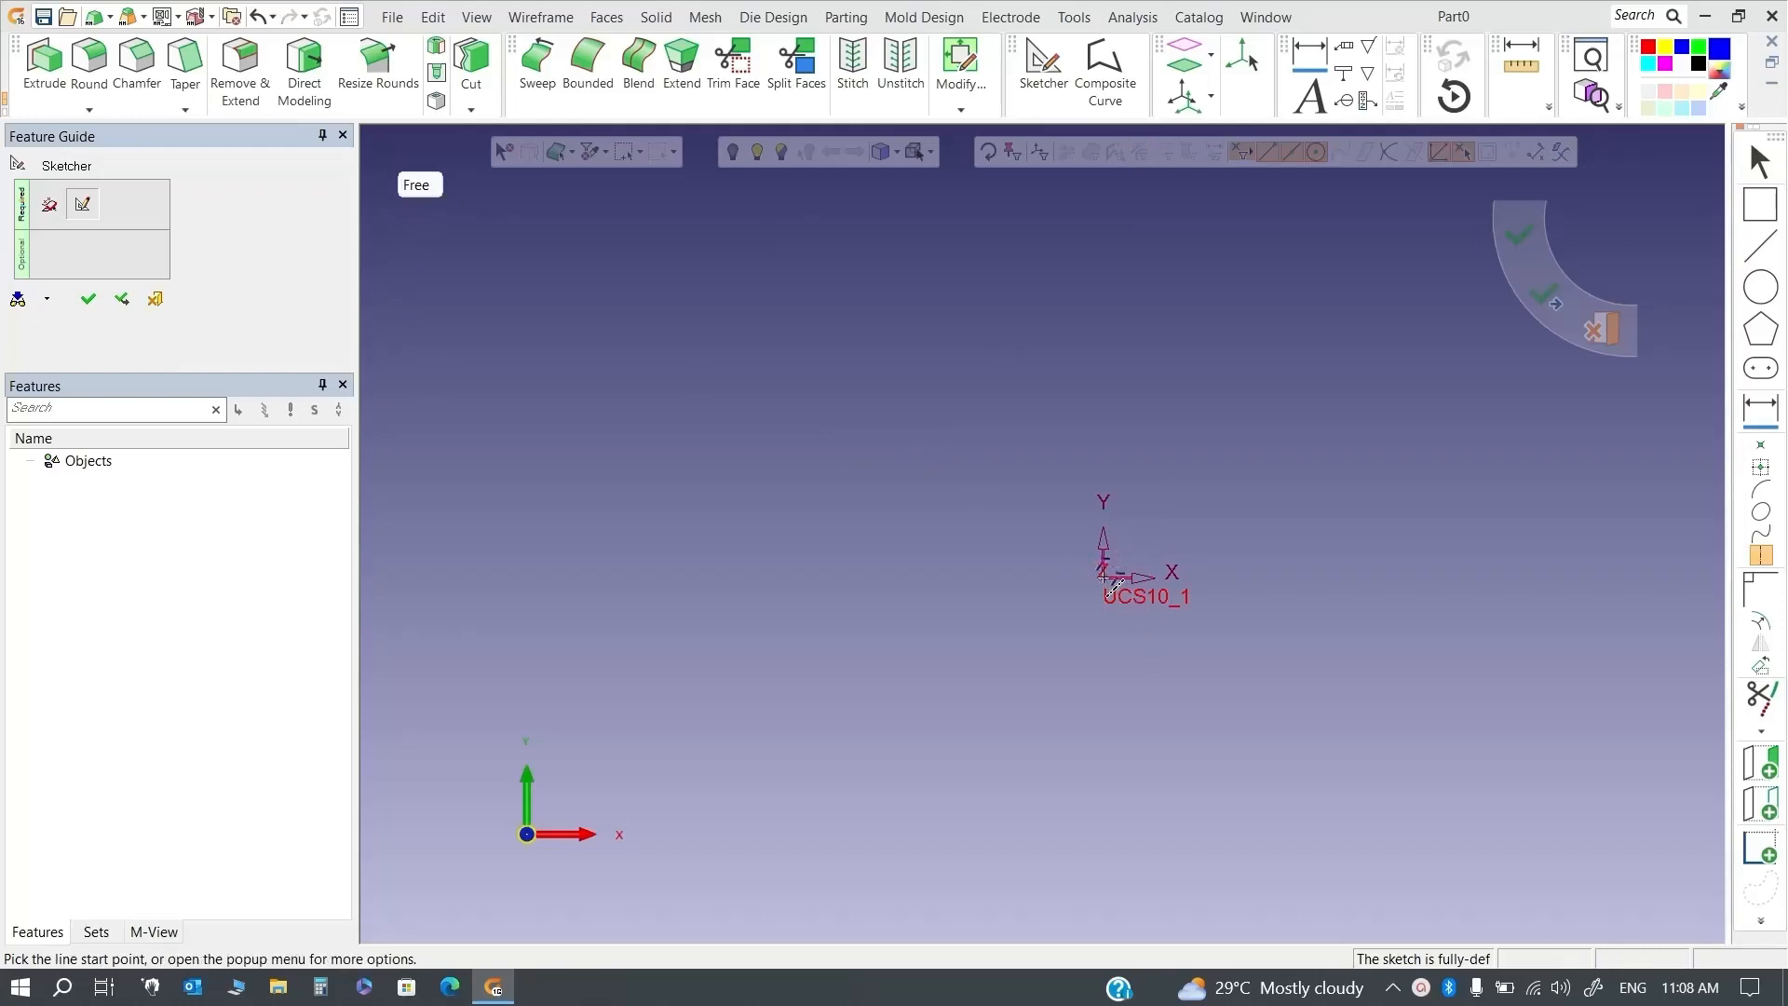
{"action": "middle_click_drag", "start_coordinate": [1123, 610], "coordinate": [1054, 584], "text": "ctrl"}
{"action": "scroll", "coordinate": [1003, 466], "scroll_direction": "up", "scroll_amount": 4}
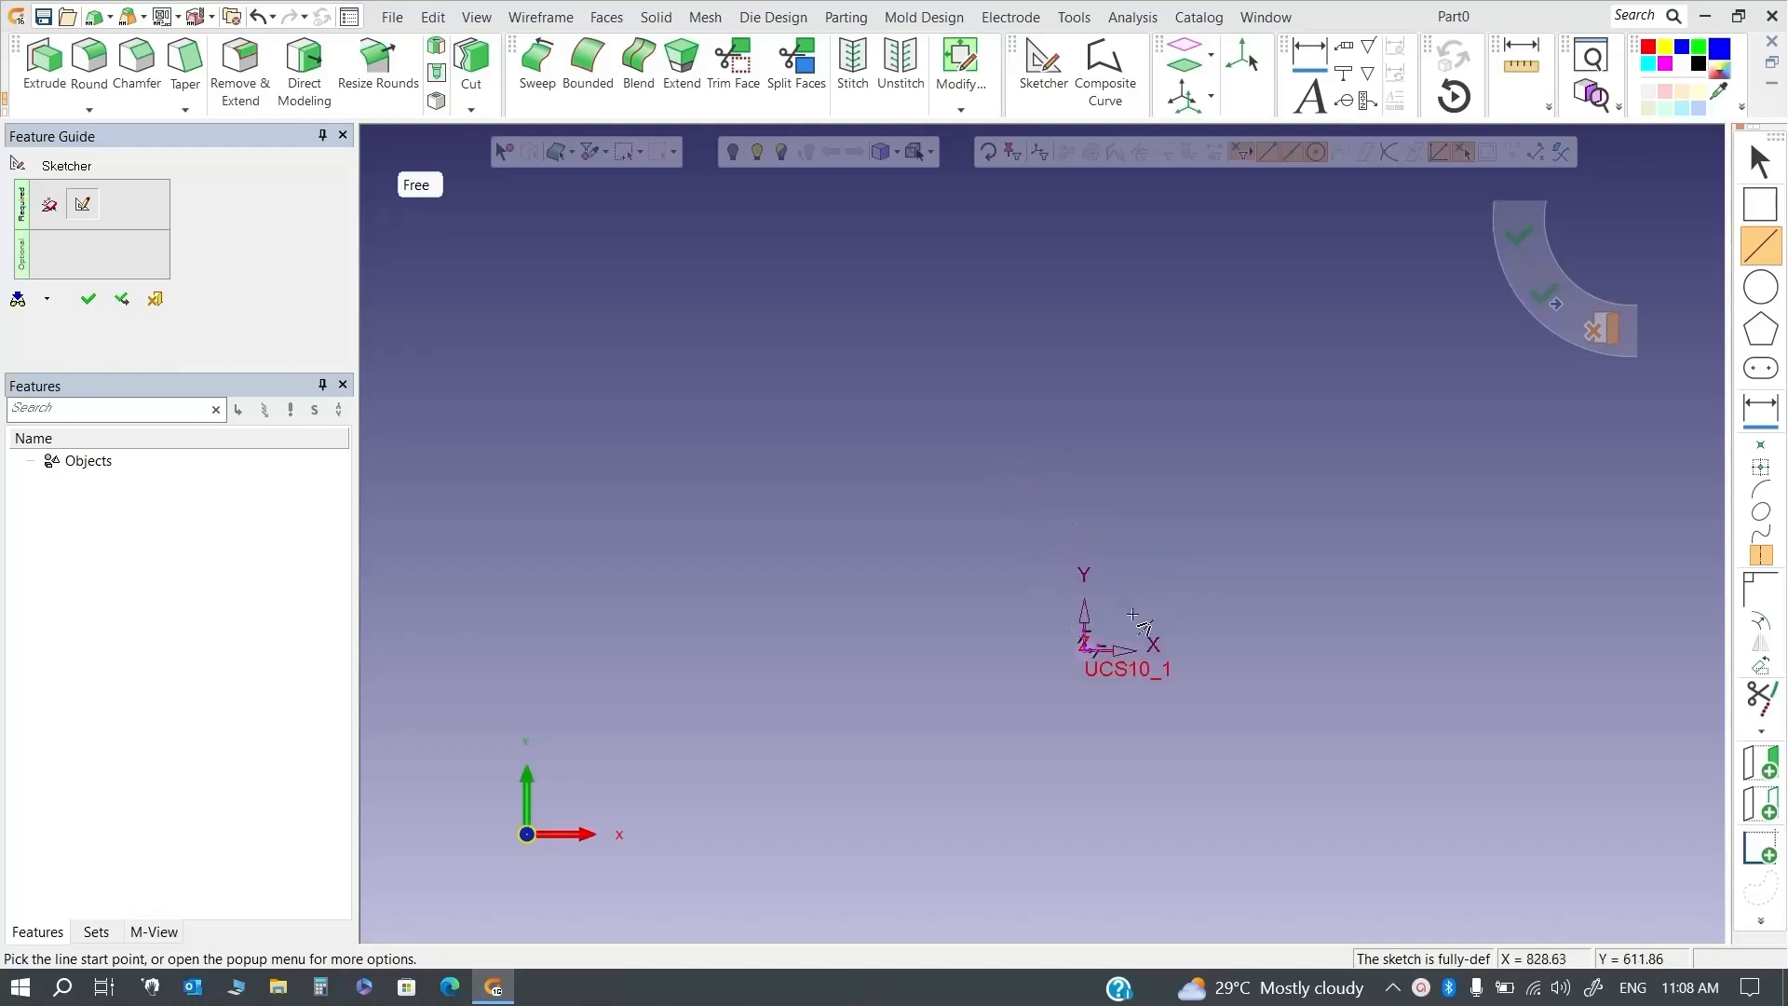
{"action": "scroll", "coordinate": [1072, 545], "scroll_direction": "down", "scroll_amount": 6}
{"action": "scroll", "coordinate": [1067, 545], "scroll_direction": "up", "scroll_amount": 5}
{"action": "scroll", "coordinate": [845, 489], "scroll_direction": "up", "scroll_amount": 7}
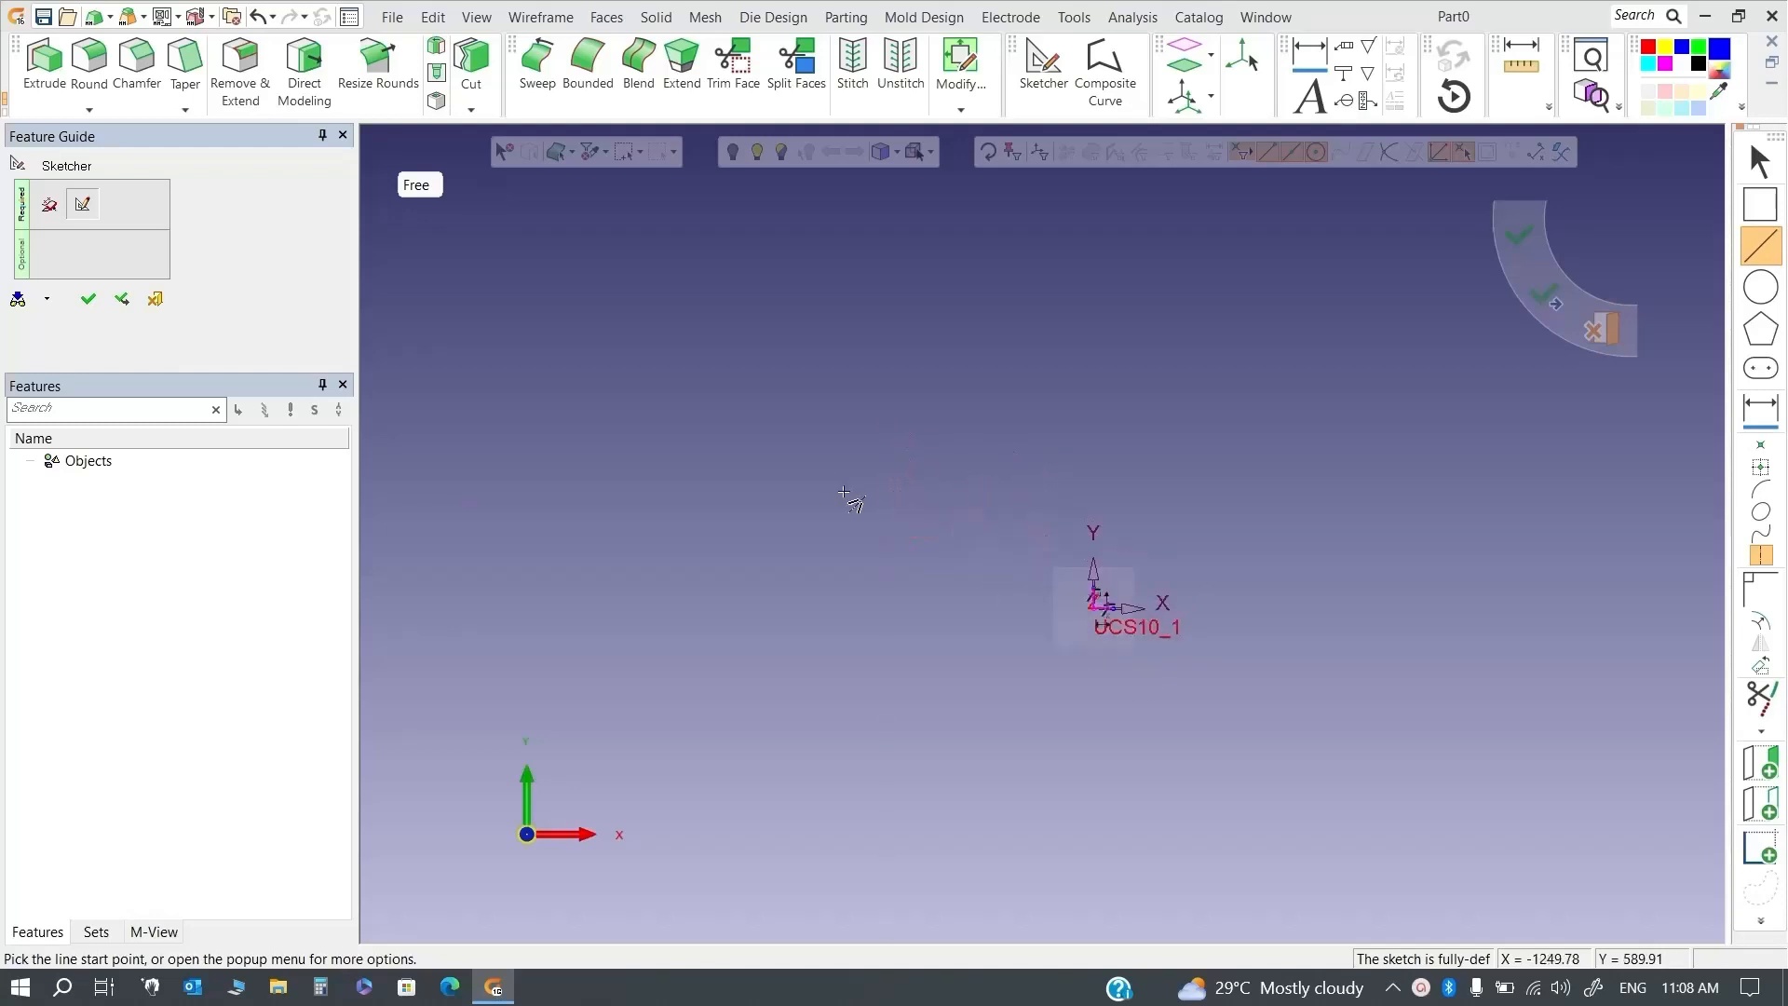
{"action": "scroll", "coordinate": [1240, 727], "scroll_direction": "up", "scroll_amount": 4}
{"action": "scroll", "coordinate": [1002, 445], "scroll_direction": "up", "scroll_amount": 2}
{"action": "scroll", "coordinate": [1037, 419], "scroll_direction": "down", "scroll_amount": 3}
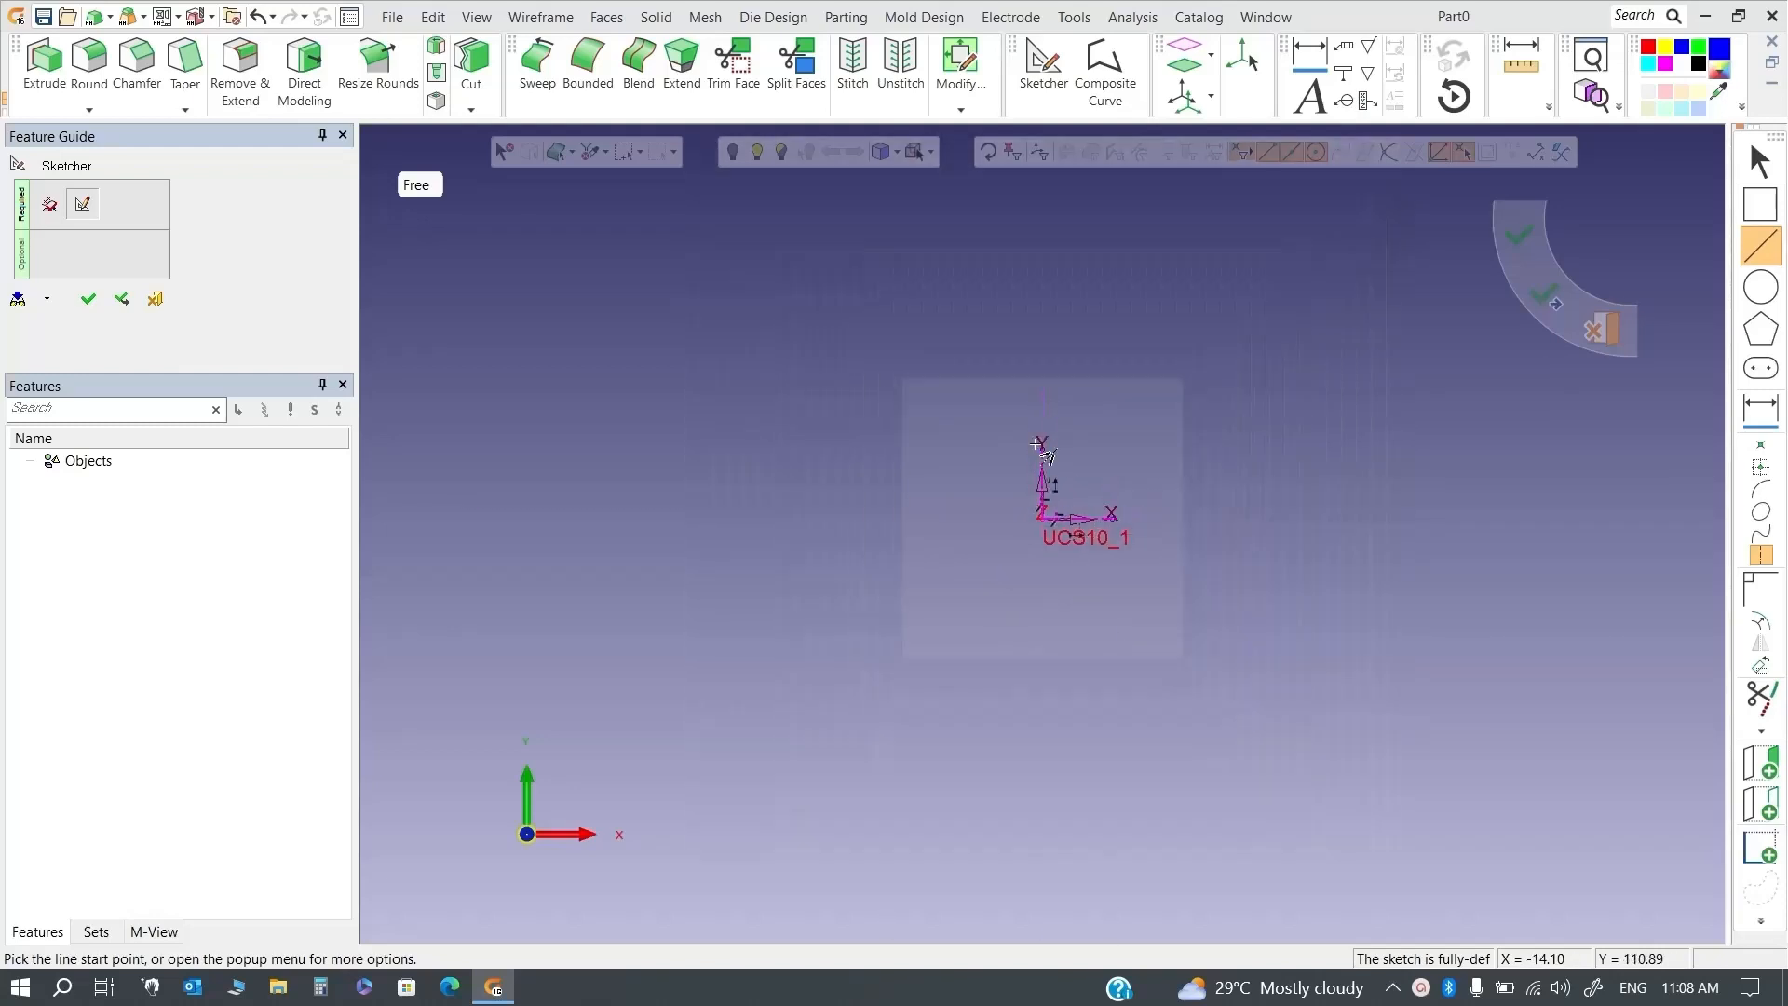
{"action": "scroll", "coordinate": [1045, 527], "scroll_direction": "down", "scroll_amount": 2}
Draw a free circle up and to the left of the origin so that it is mirrored across both symmetry axes
{"action": "left_click", "coordinate": [1761, 288]}
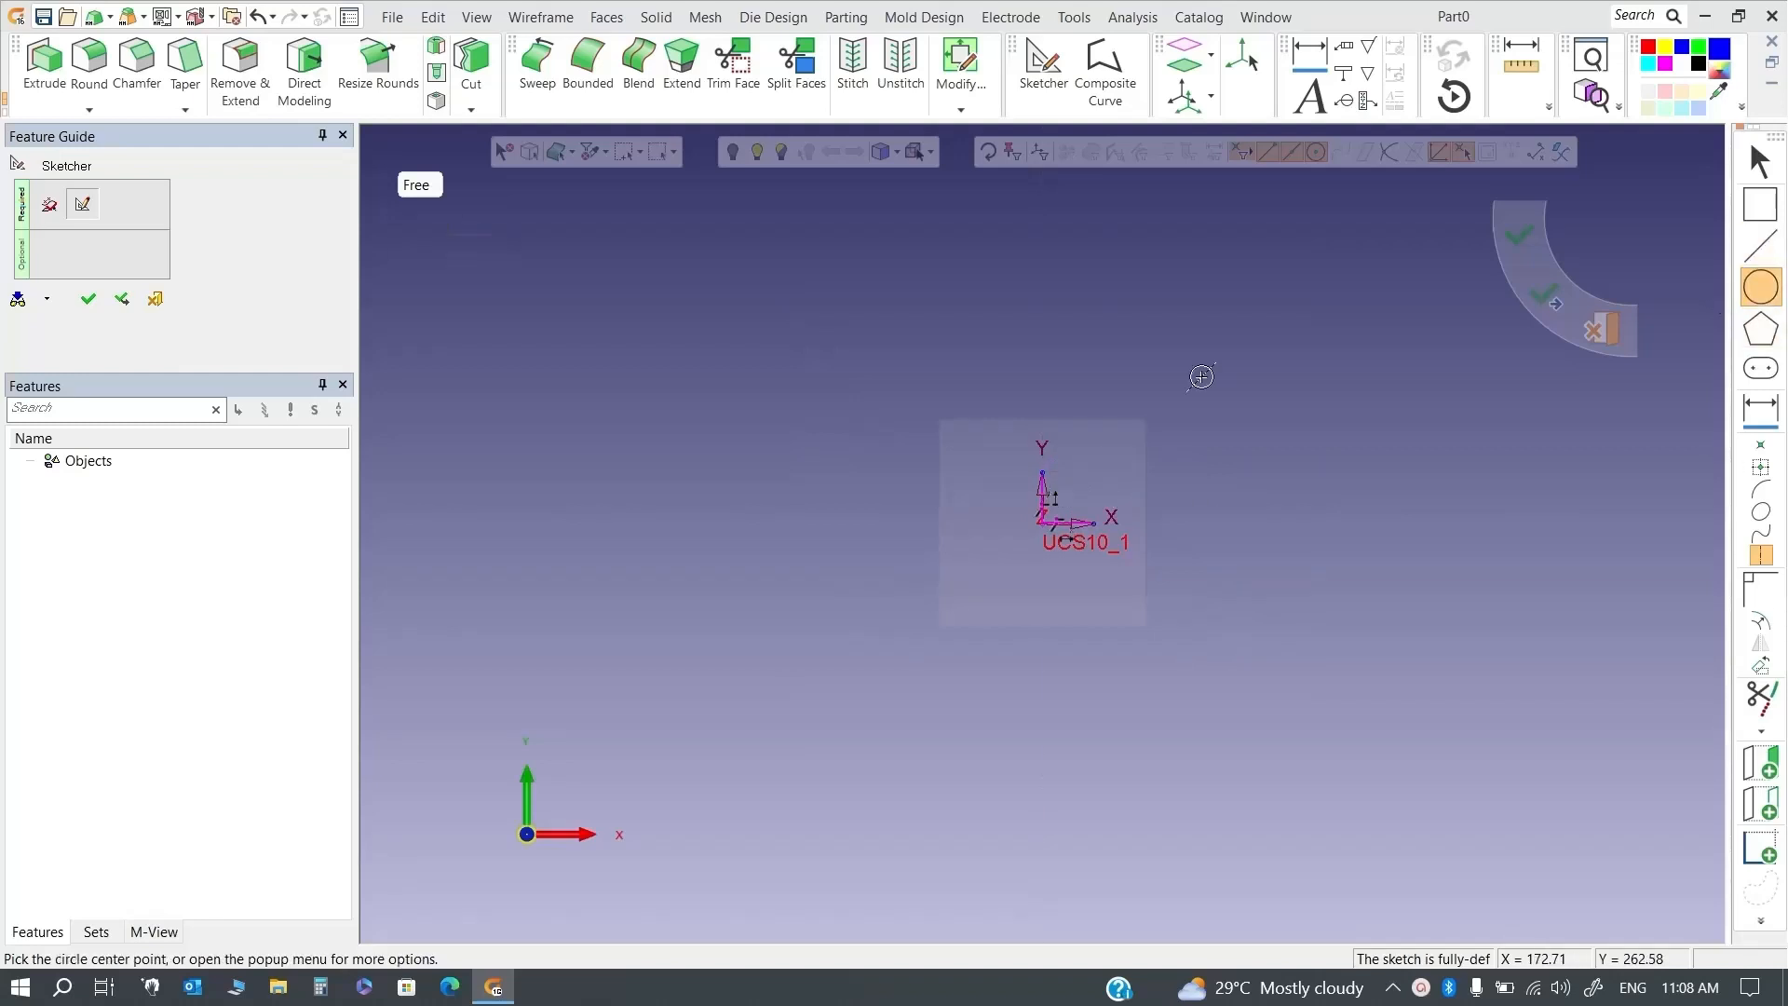
{"action": "left_click", "coordinate": [935, 453]}
{"action": "left_click", "coordinate": [962, 495]}
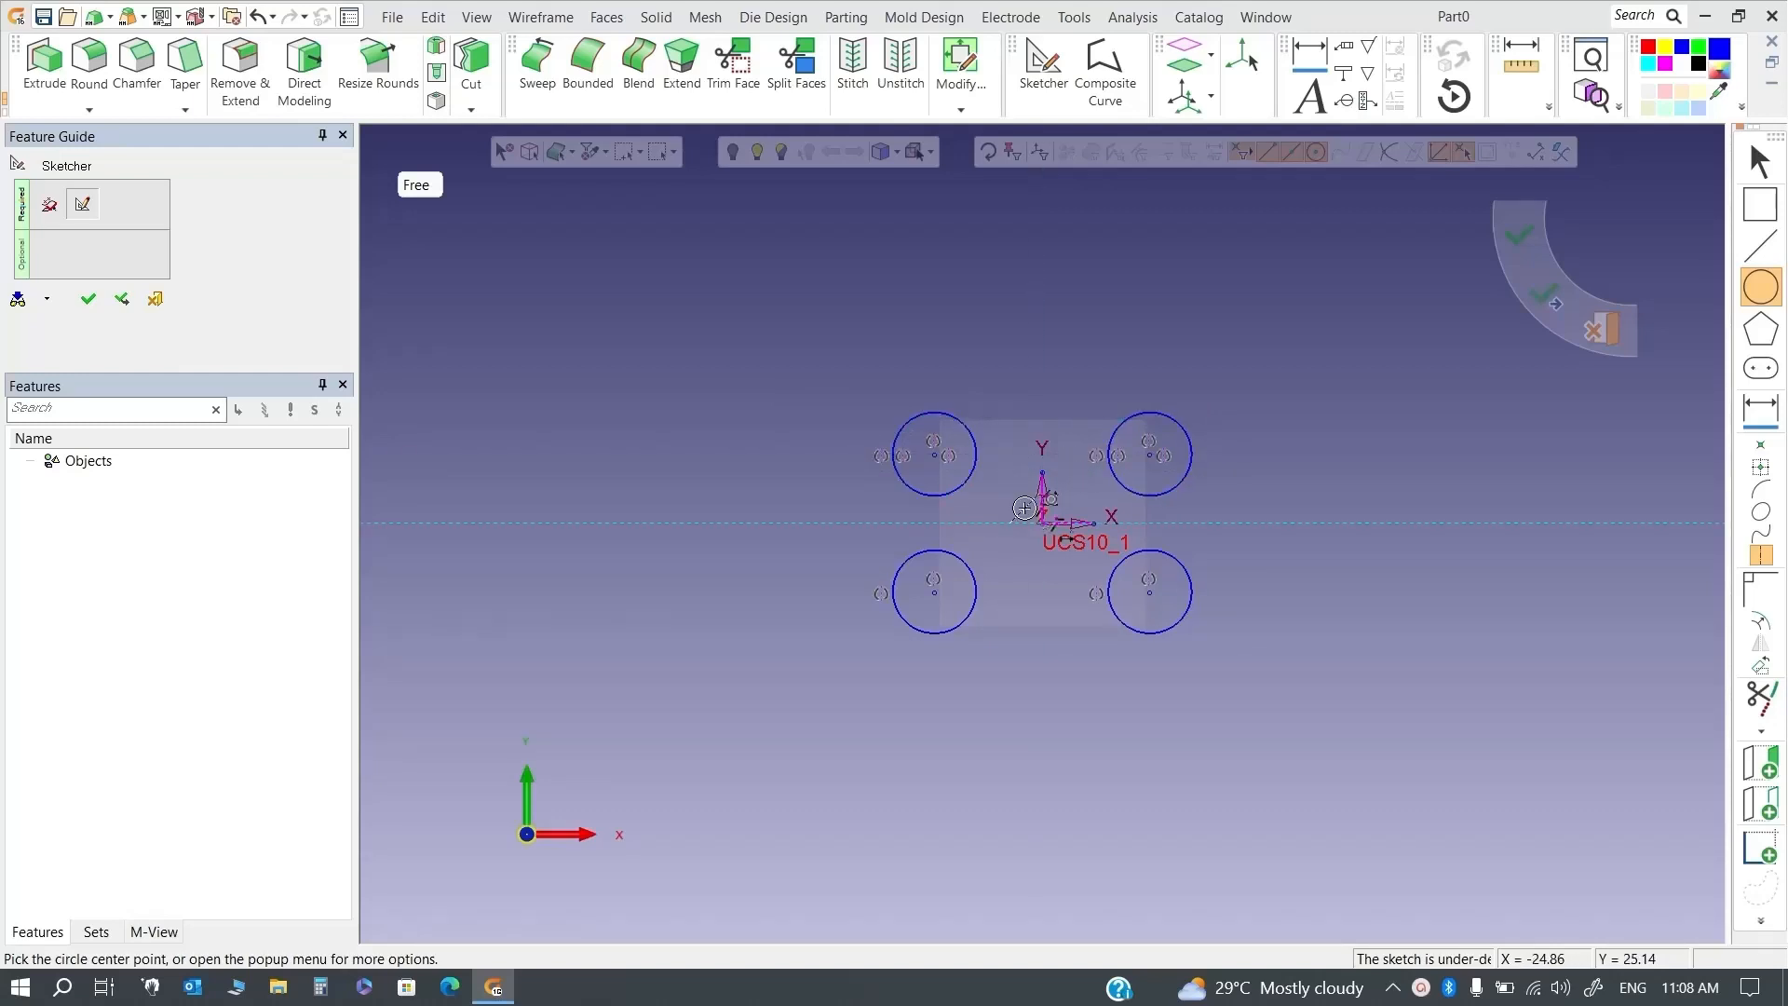
Undo the four mirrored circles and the two symmetry axes
{"action": "scroll", "coordinate": [972, 451], "scroll_direction": "down", "scroll_amount": 3}
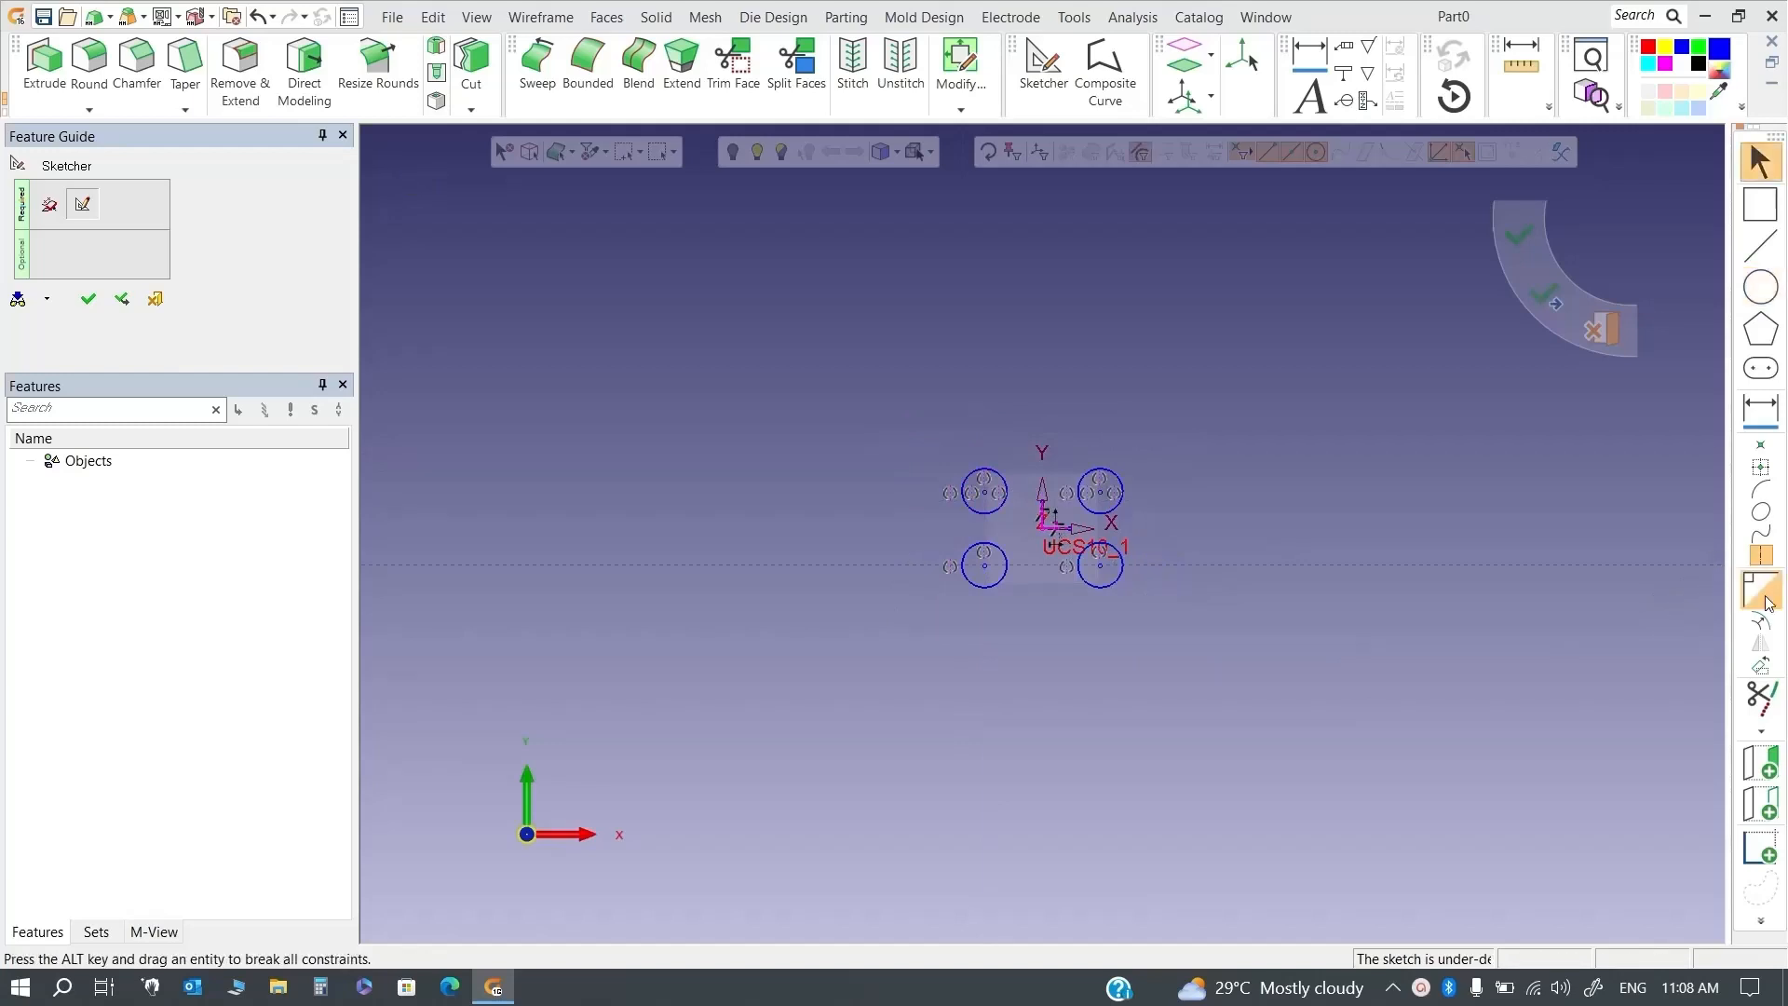
{"action": "key", "text": "Escape"}
{"action": "key", "text": "ctrl+z"}
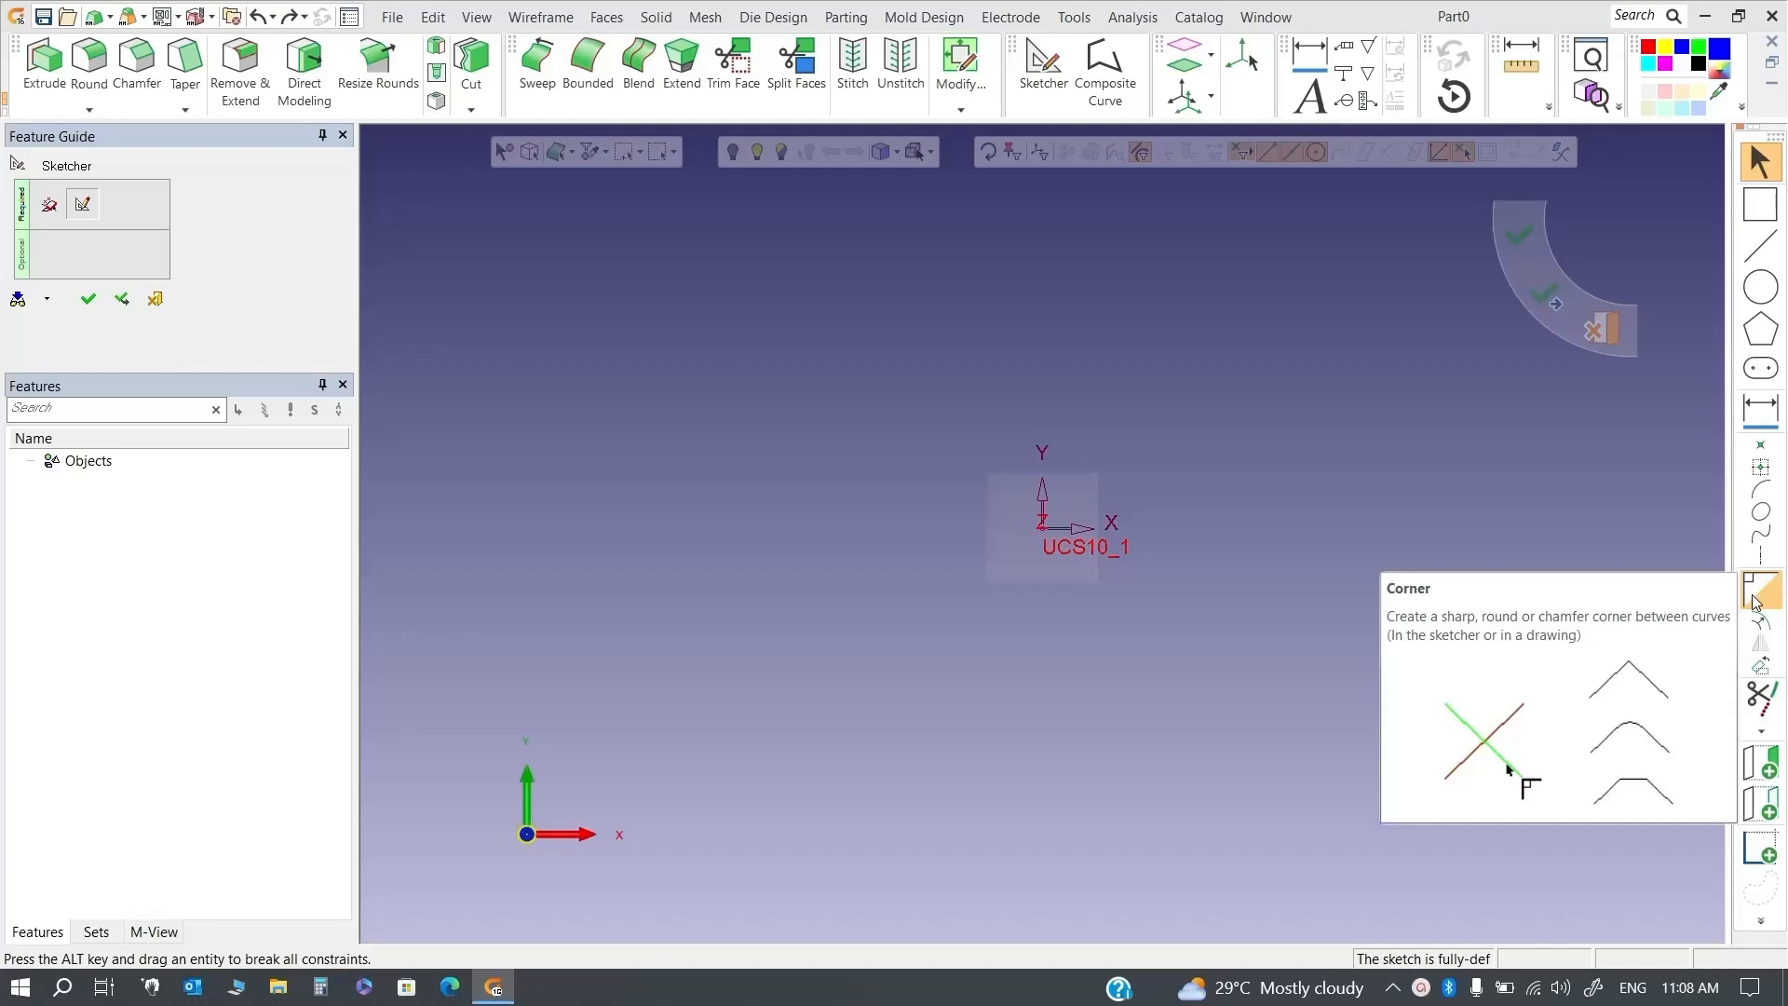
Draw four lines around the origin as a rough quadrilateral, leaving a gap at its upper-right corner and crossing lines at its upper-left corner
{"action": "left_click", "coordinate": [1761, 245]}
{"action": "left_click", "coordinate": [858, 367]}
{"action": "left_click", "coordinate": [1128, 357]}
{"action": "scroll", "coordinate": [1327, 447], "scroll_direction": "up", "scroll_amount": 2}
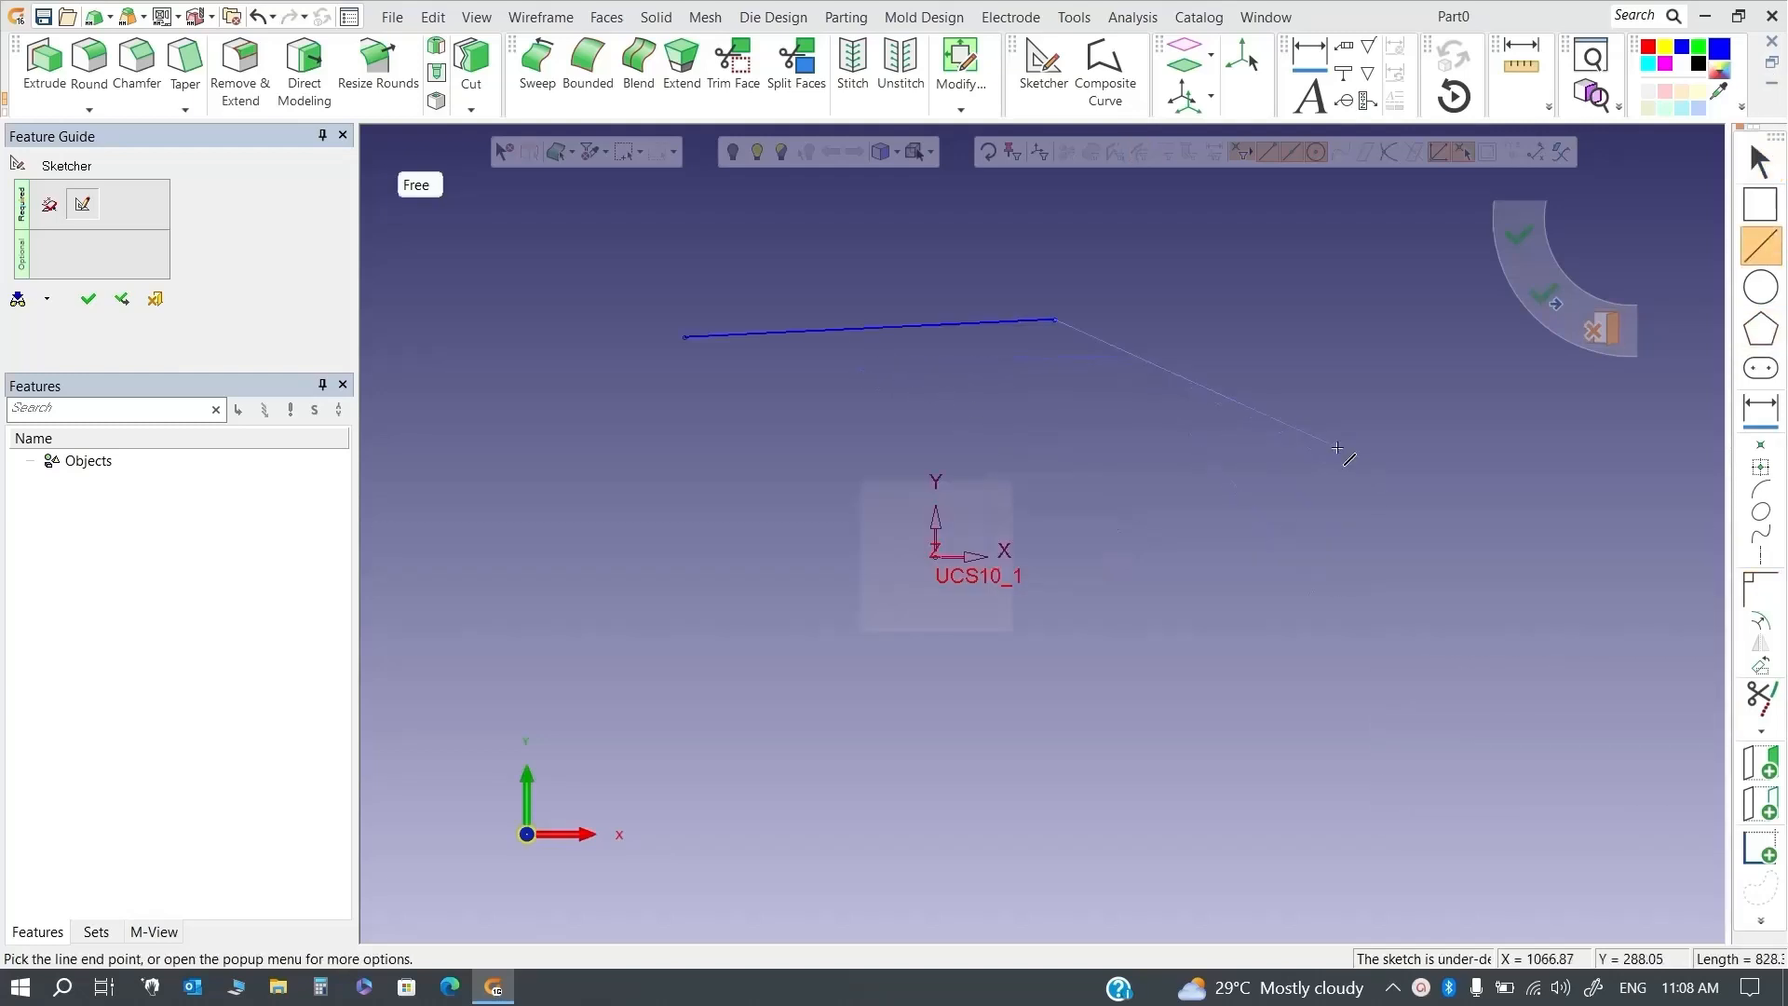
{"action": "left_click", "coordinate": [1141, 352]}
{"action": "left_click", "coordinate": [1178, 654]}
{"action": "left_click", "coordinate": [598, 725]}
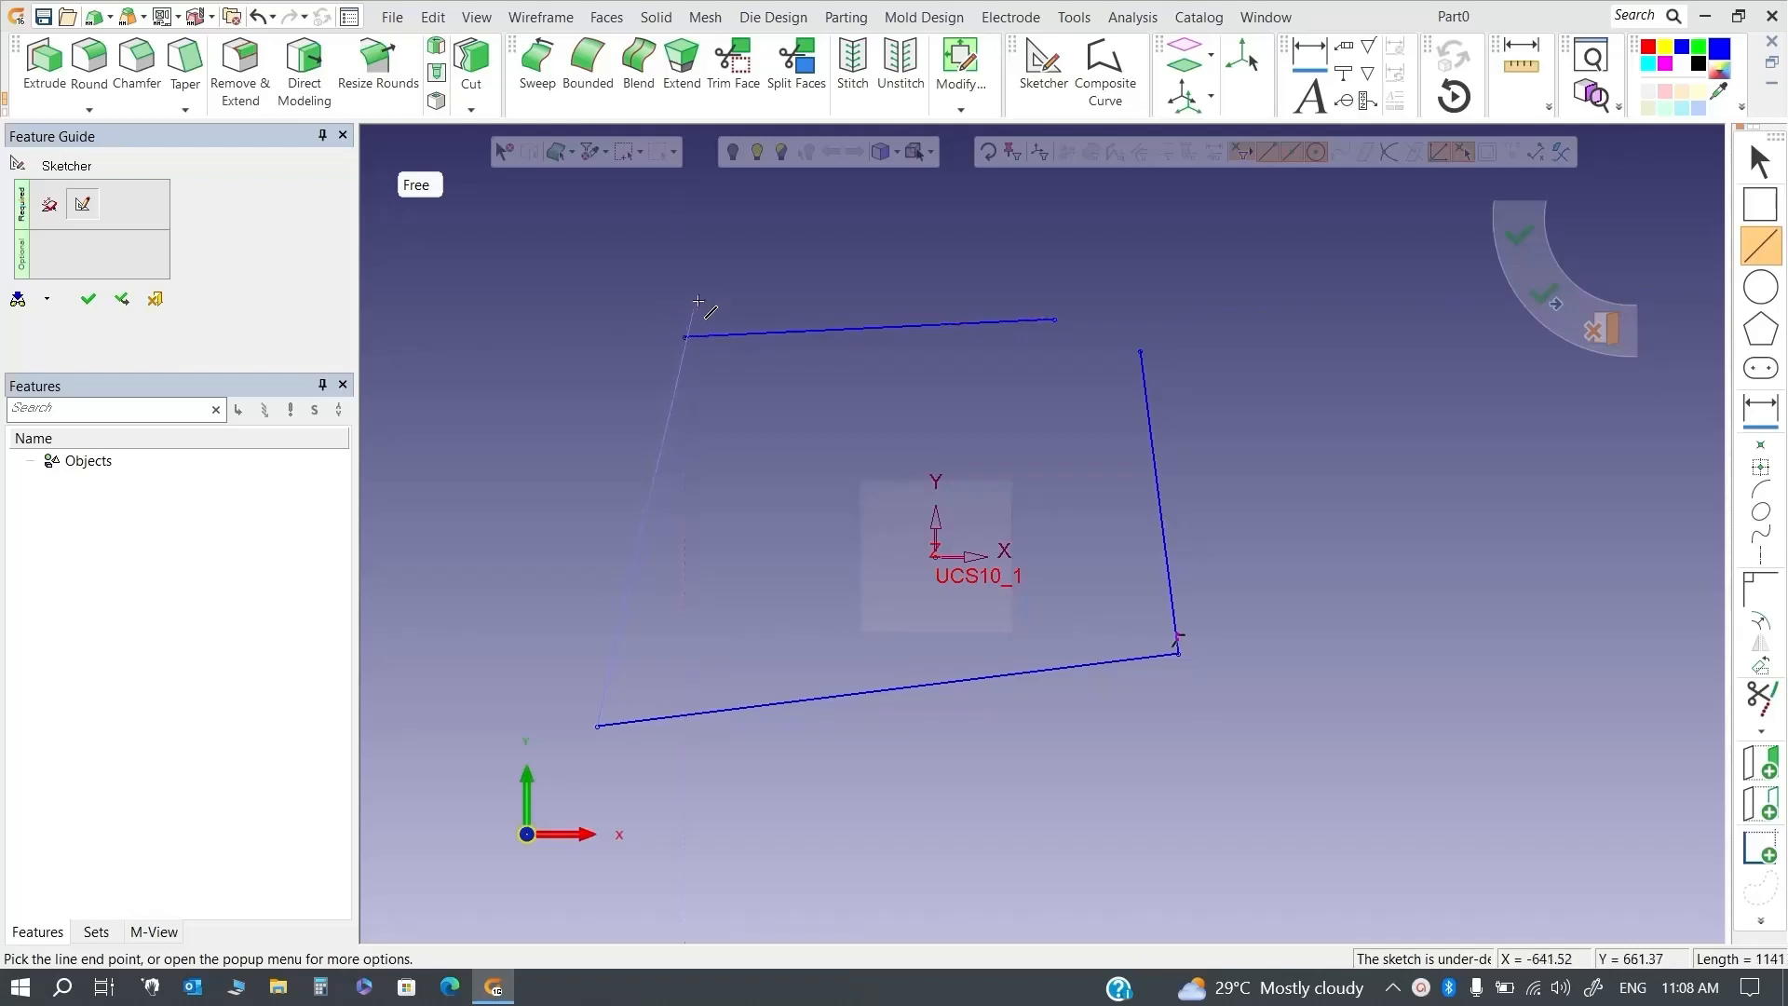
{"action": "left_click", "coordinate": [751, 252]}
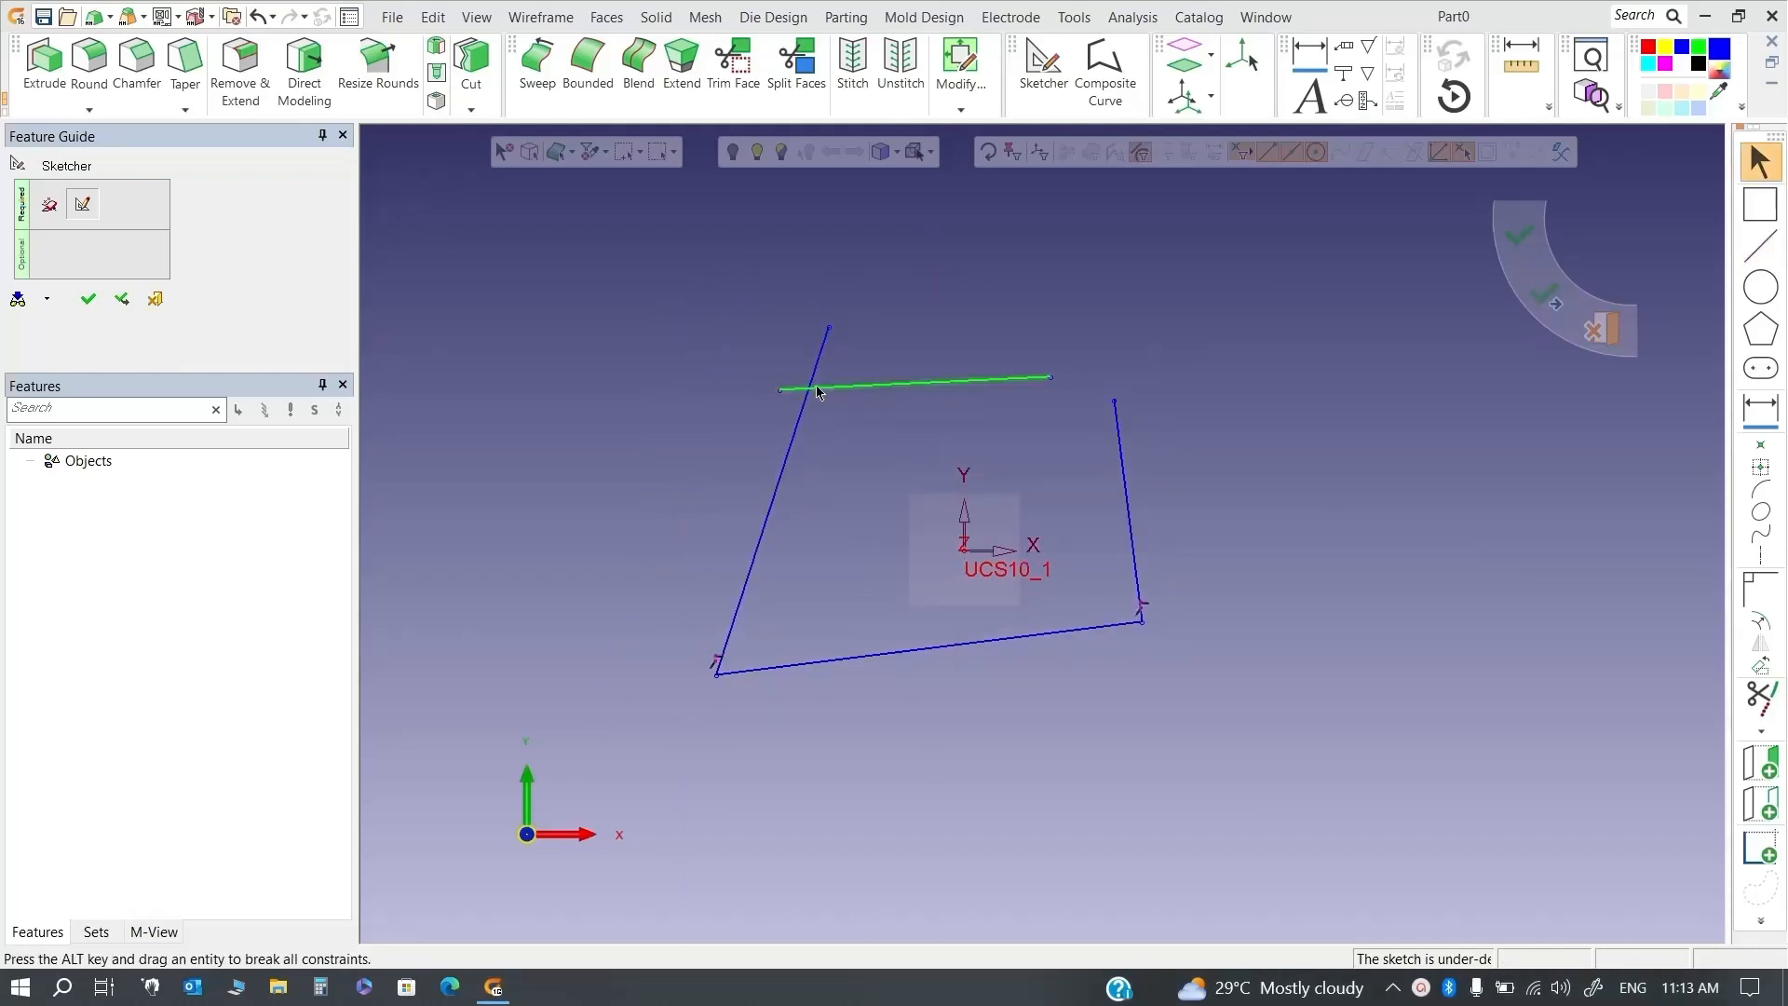
Close the gap at the quadrilateral's upper-right corner by joining the top and right lines with the Corner option and trimming on
{"action": "left_click", "coordinate": [1775, 594]}
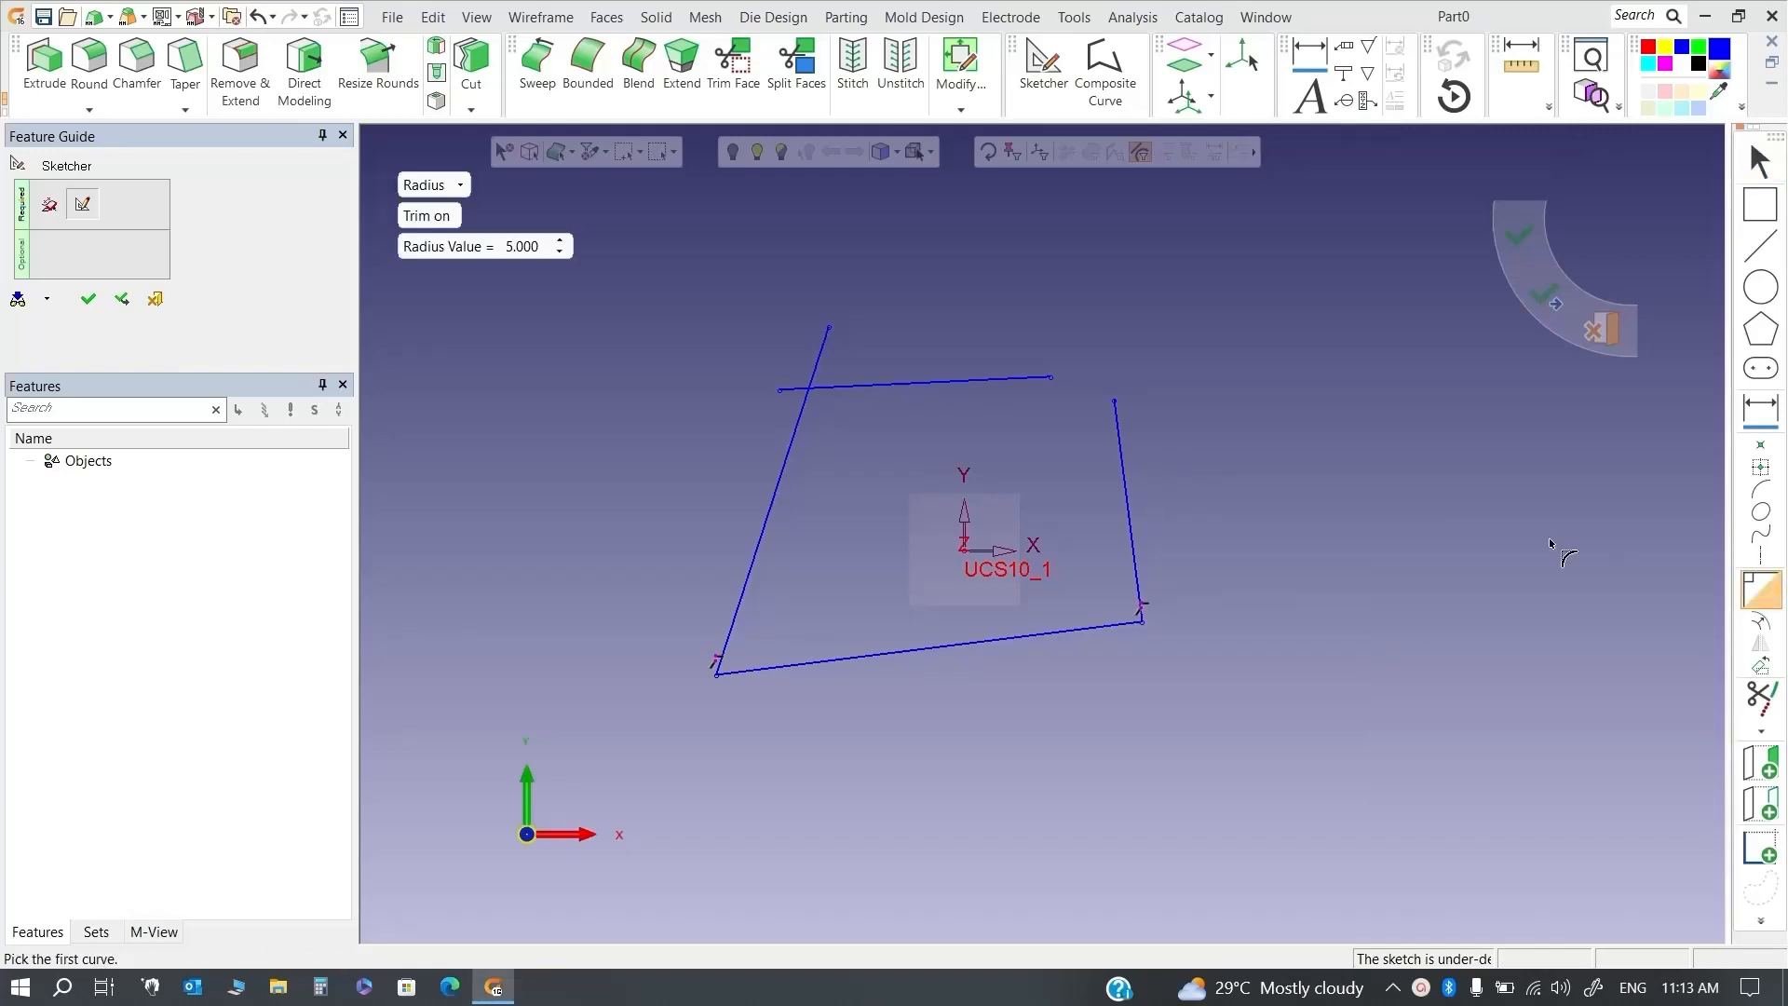
{"action": "left_click", "coordinate": [466, 184]}
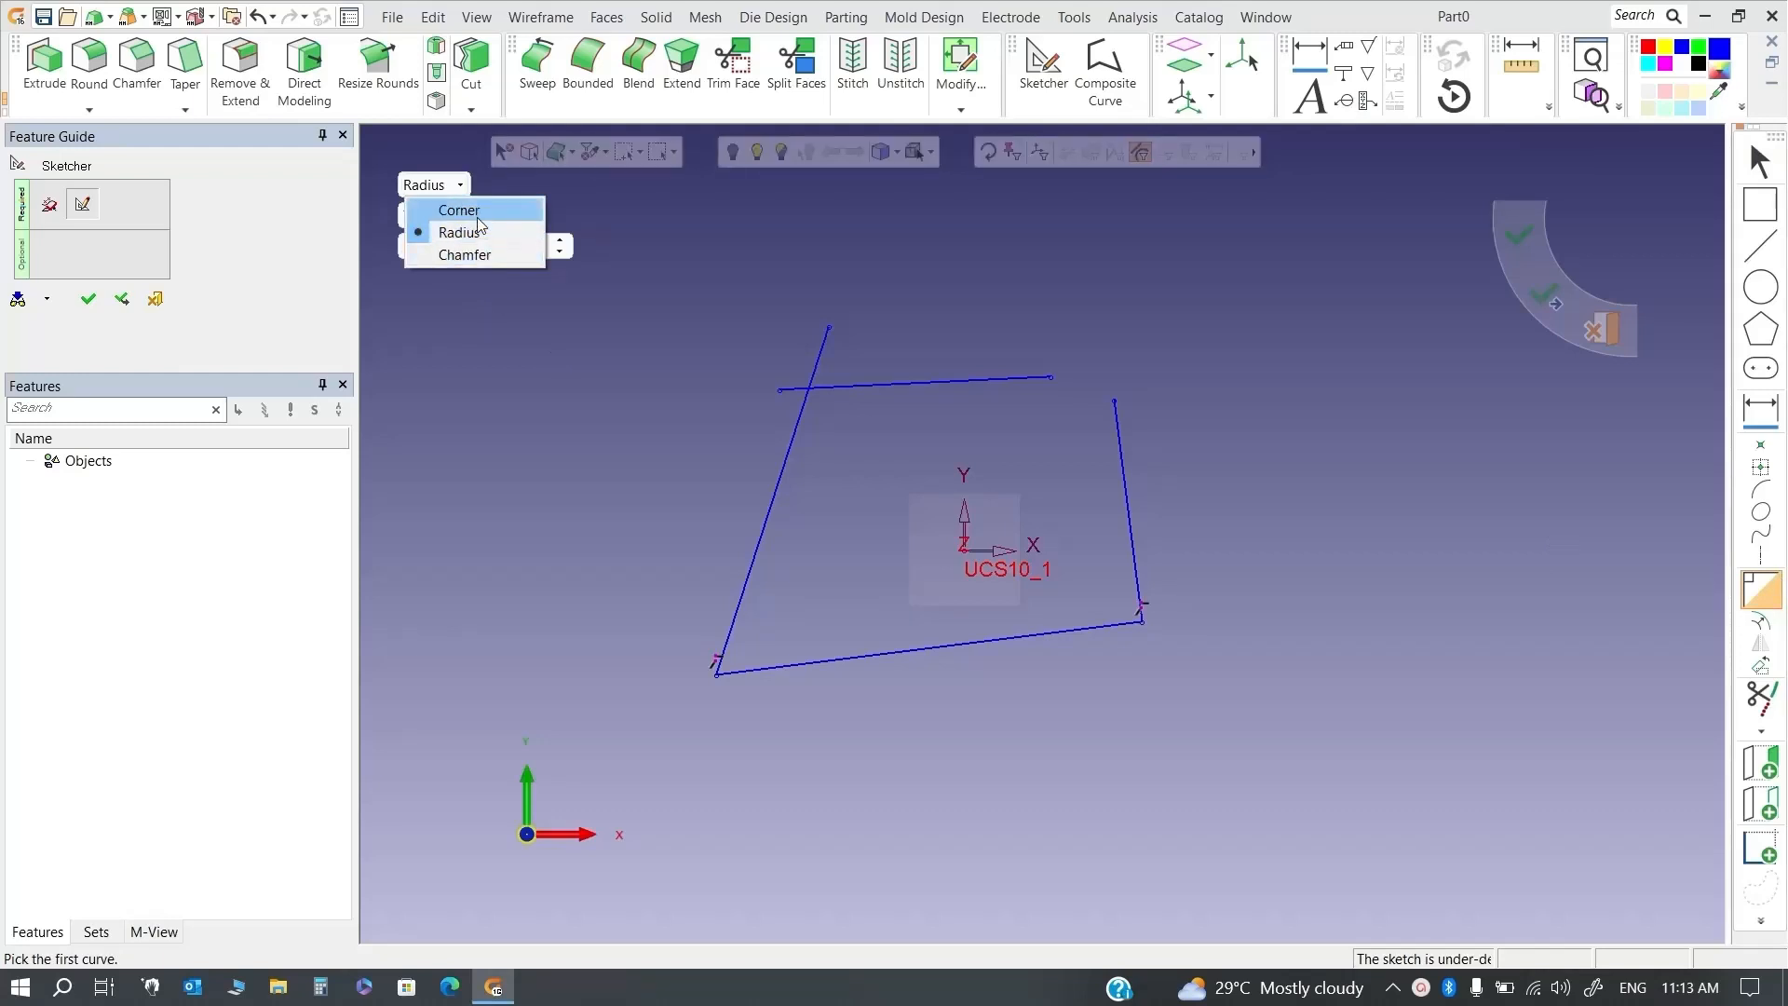
{"action": "left_click", "coordinate": [1019, 395]}
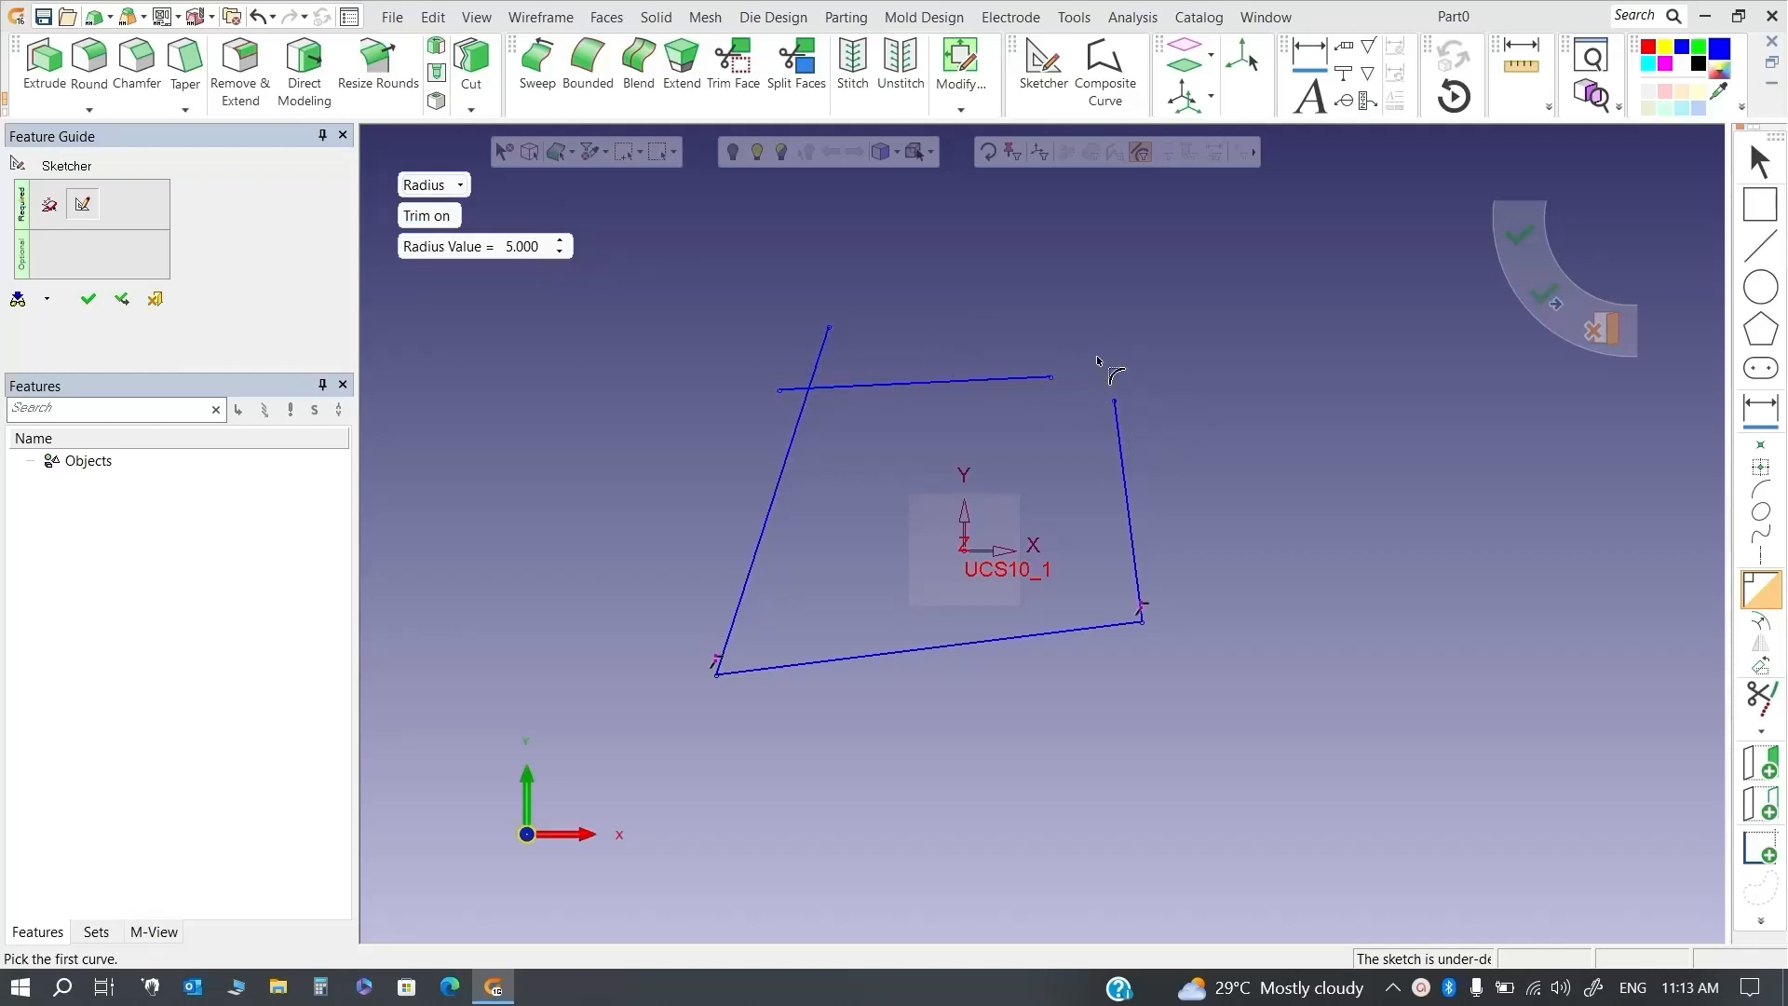
{"action": "left_click", "coordinate": [447, 186]}
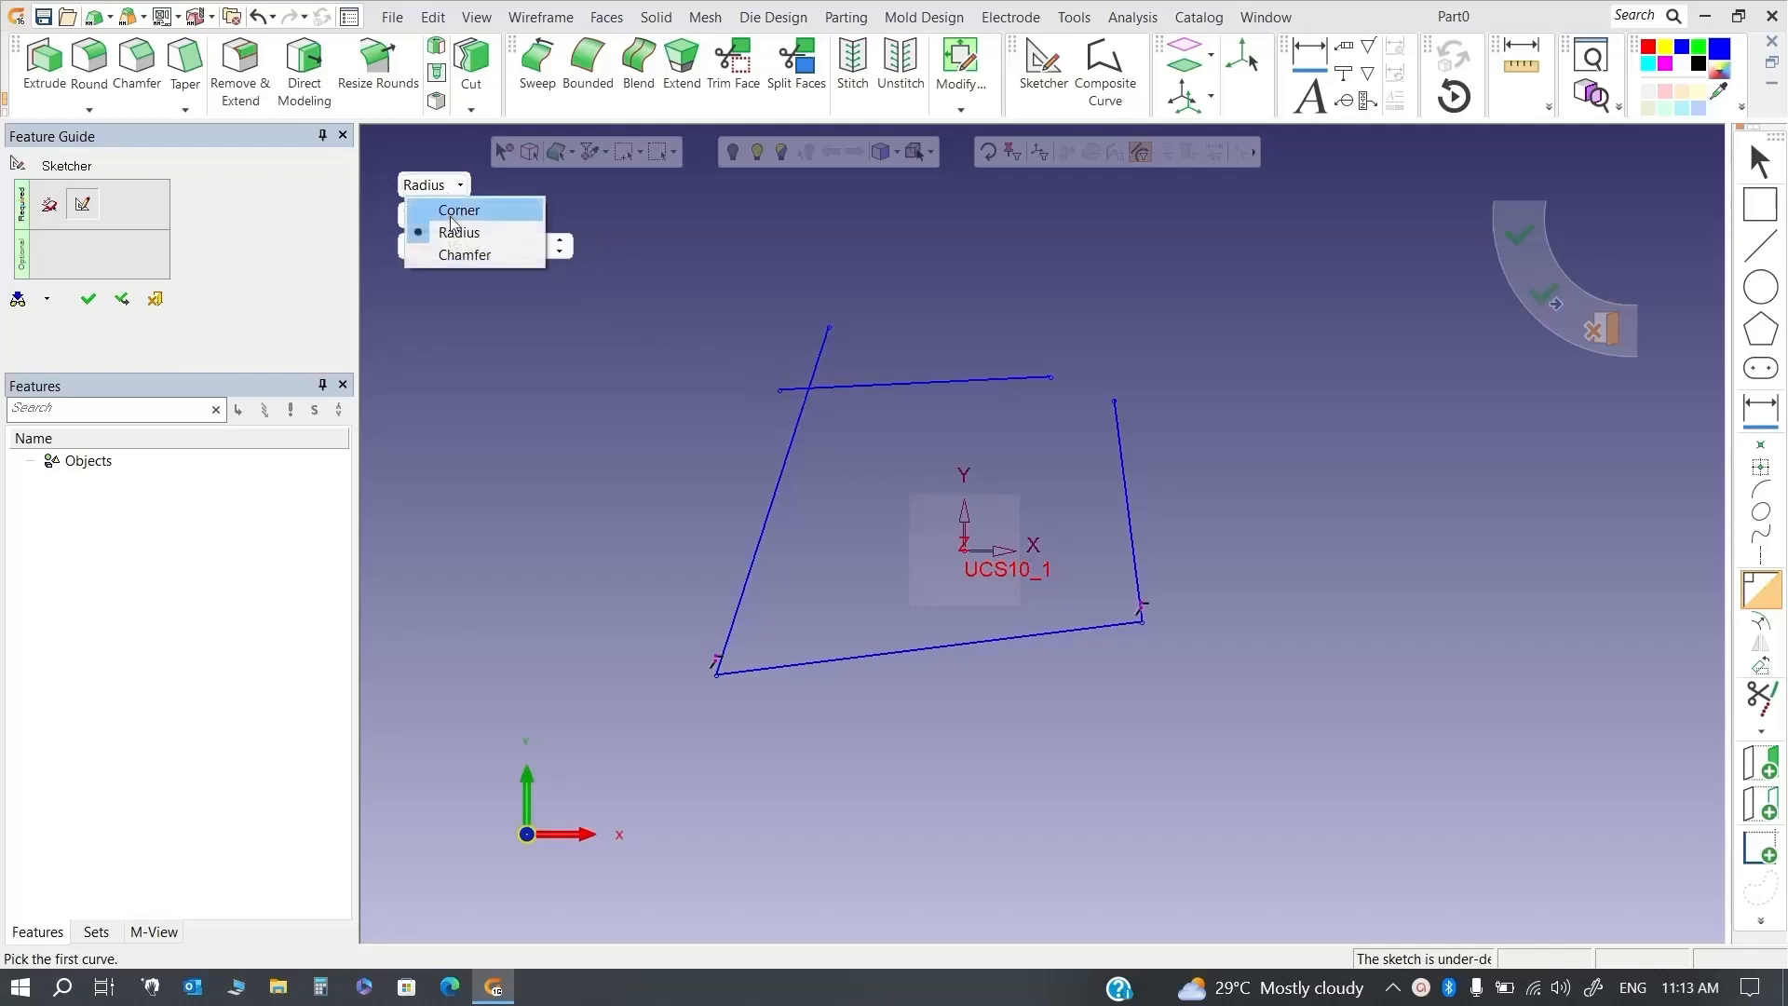
{"action": "left_click", "coordinate": [428, 207]}
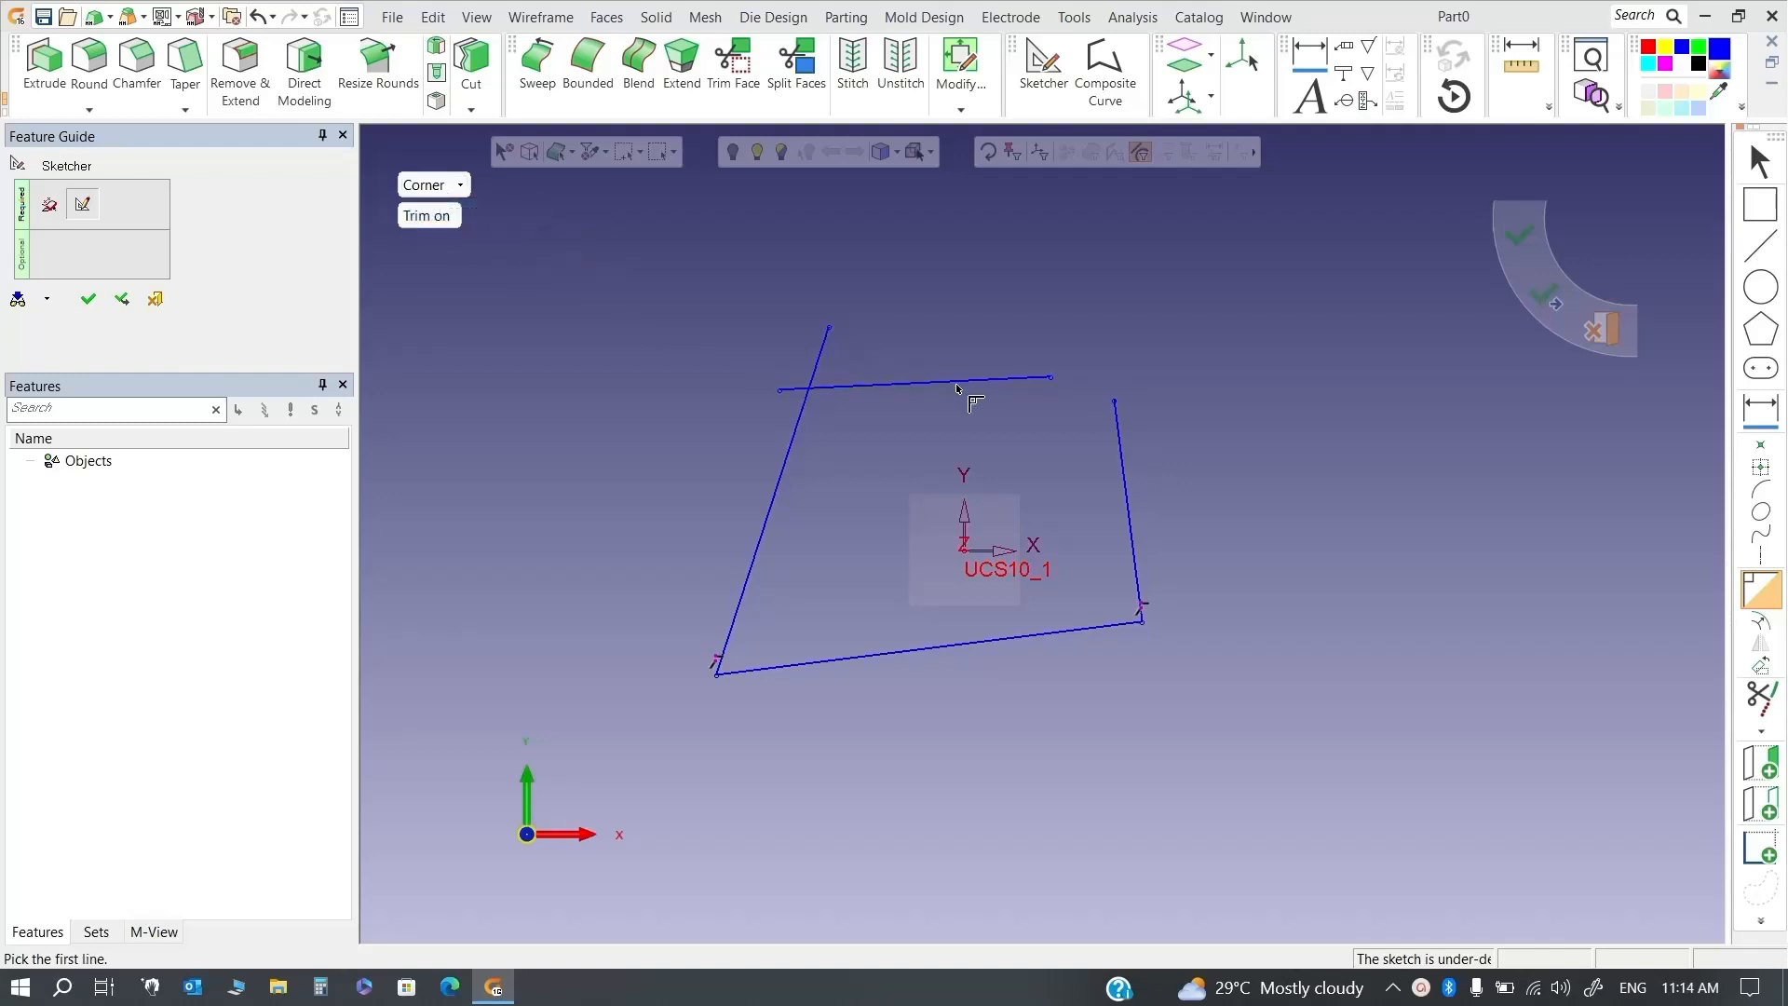
{"action": "left_click", "coordinate": [1036, 379]}
{"action": "left_click", "coordinate": [1128, 451]}
Chamfer the crossing lines at the upper-left corner with a distance of 20 mm and trimming on
{"action": "left_click", "coordinate": [431, 217]}
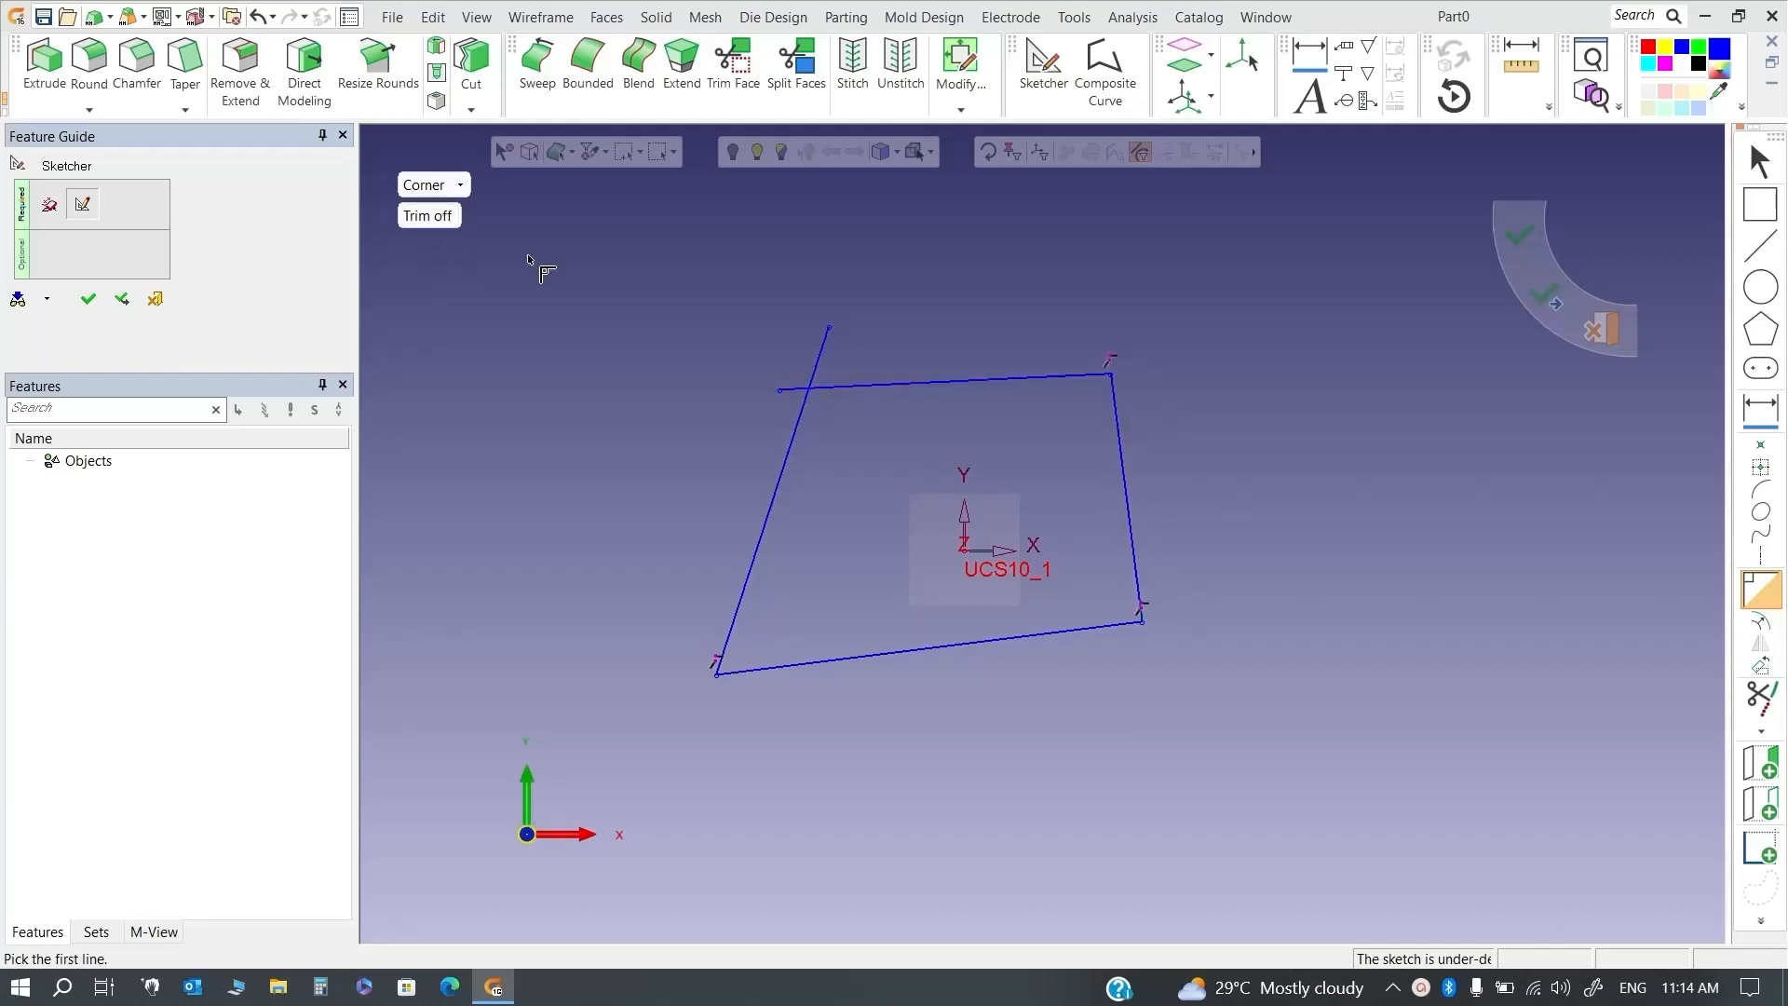
{"action": "left_click", "coordinate": [430, 219]}
{"action": "left_click", "coordinate": [450, 191]}
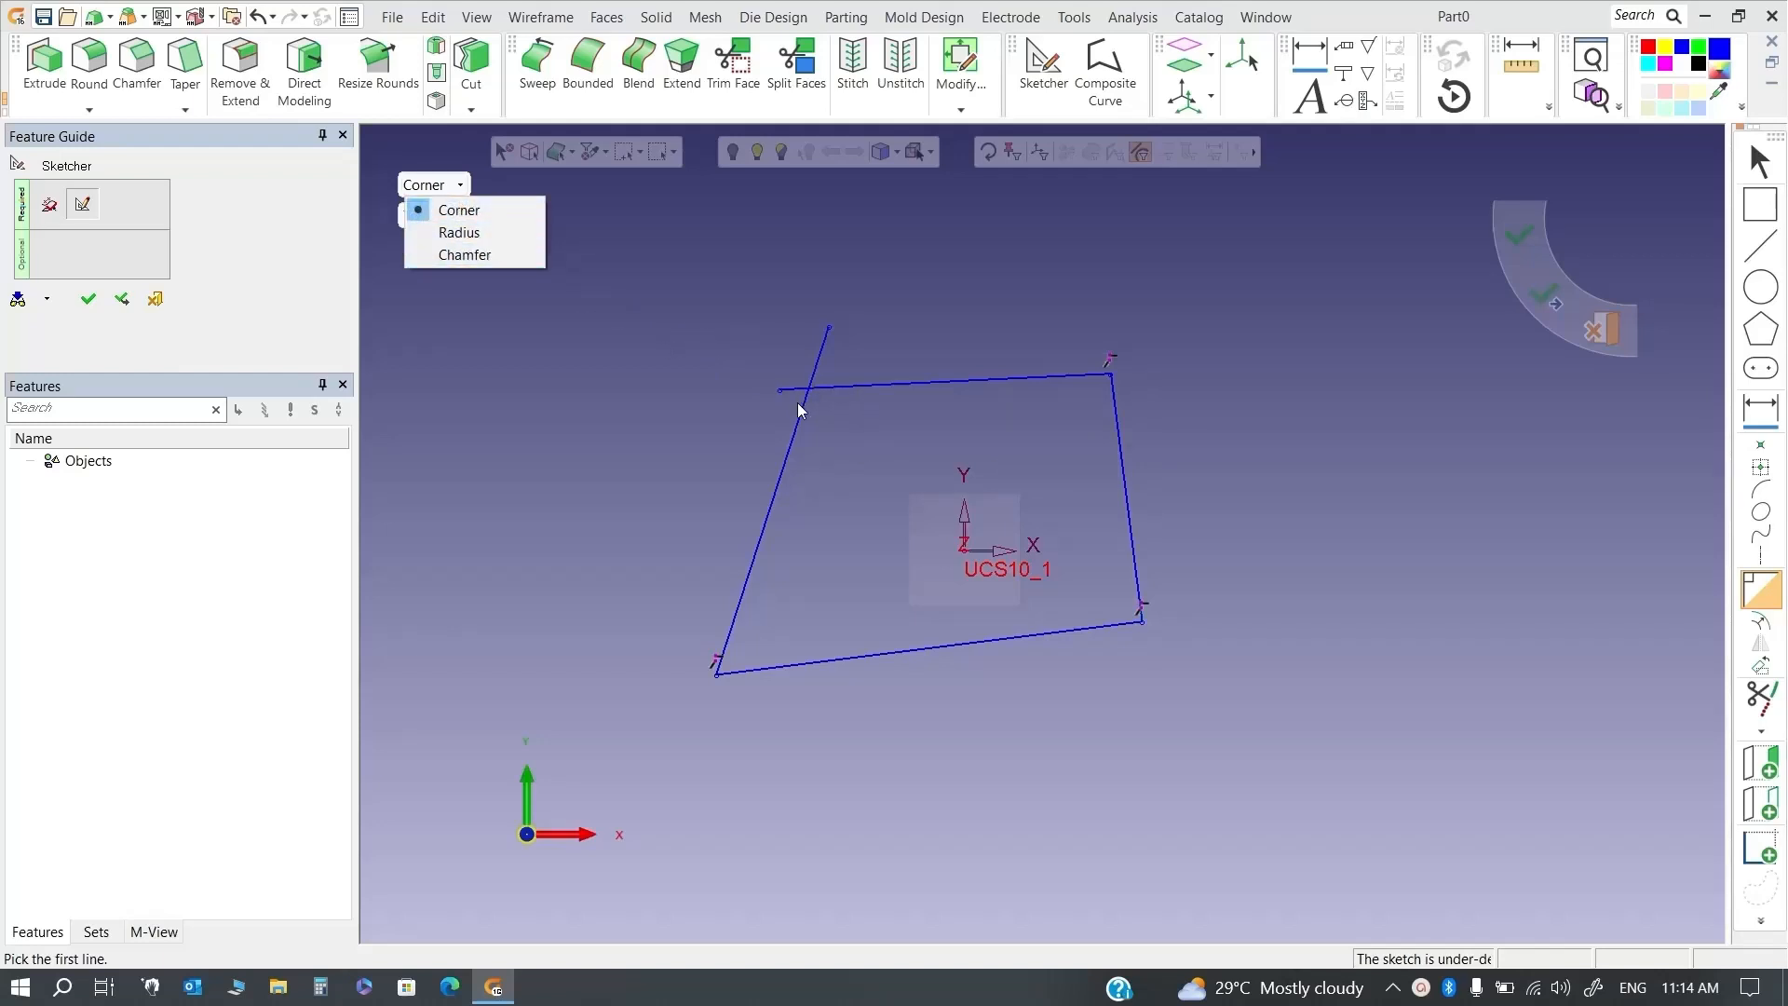
{"action": "left_click", "coordinate": [488, 260]}
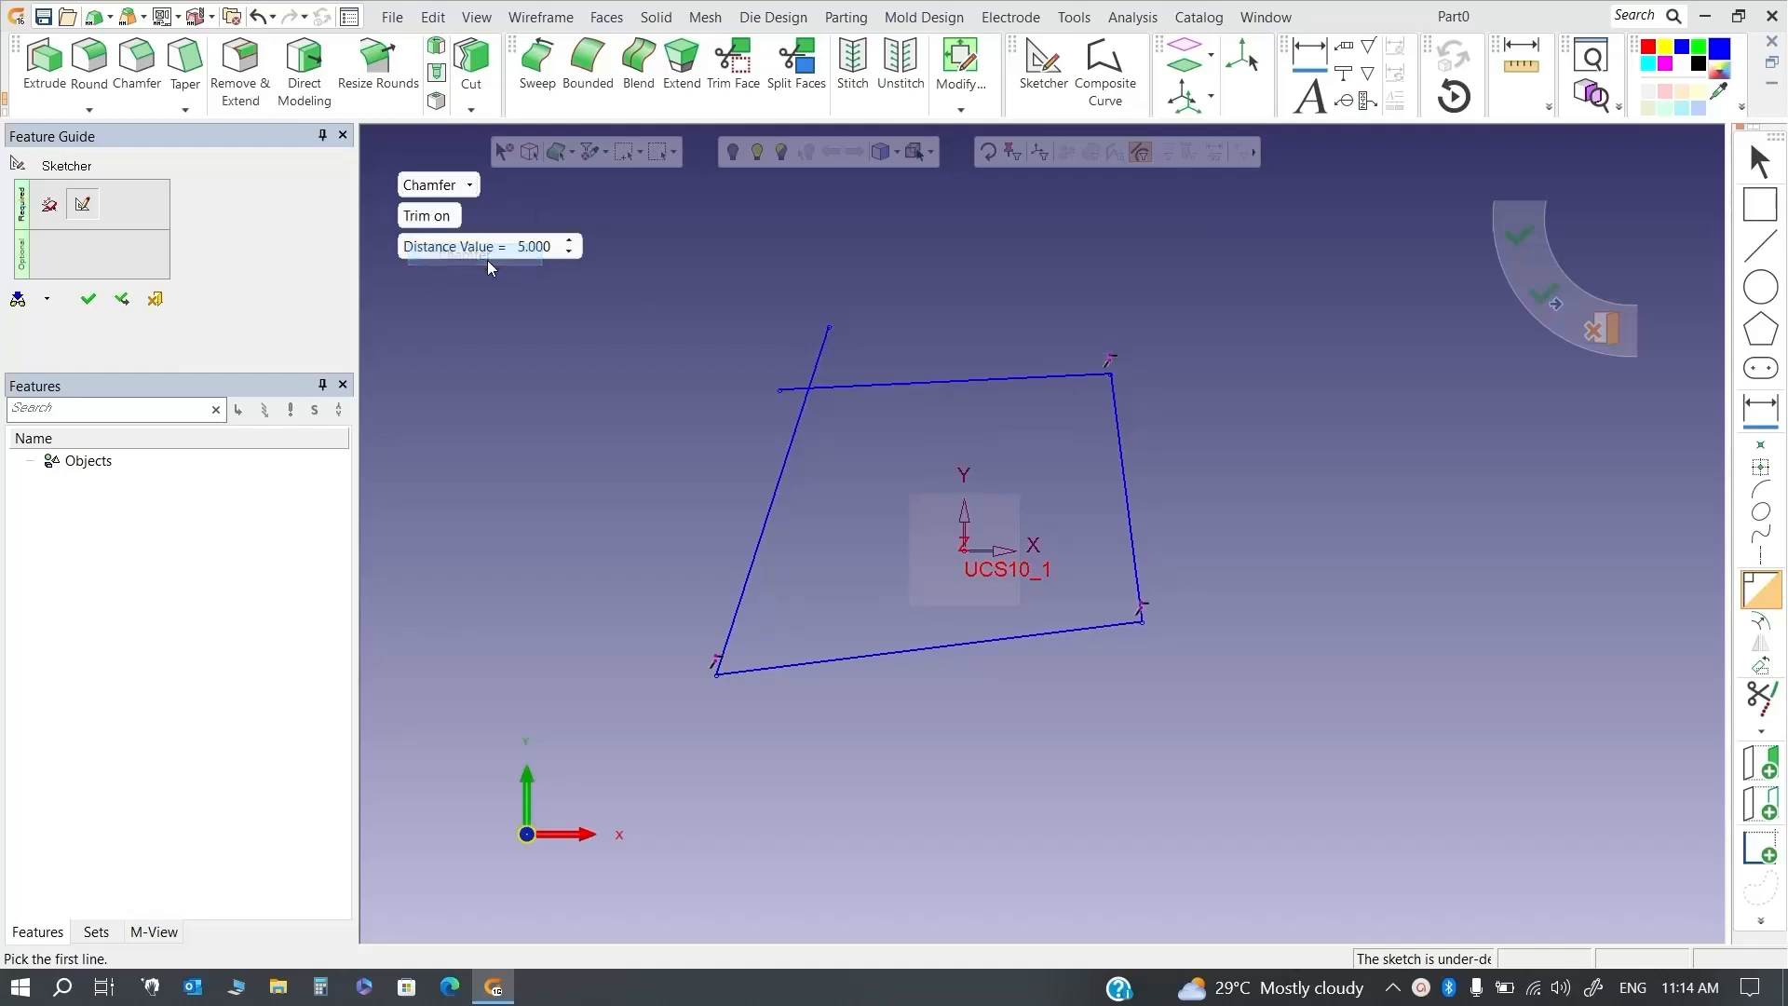
{"action": "left_click", "coordinate": [527, 253]}
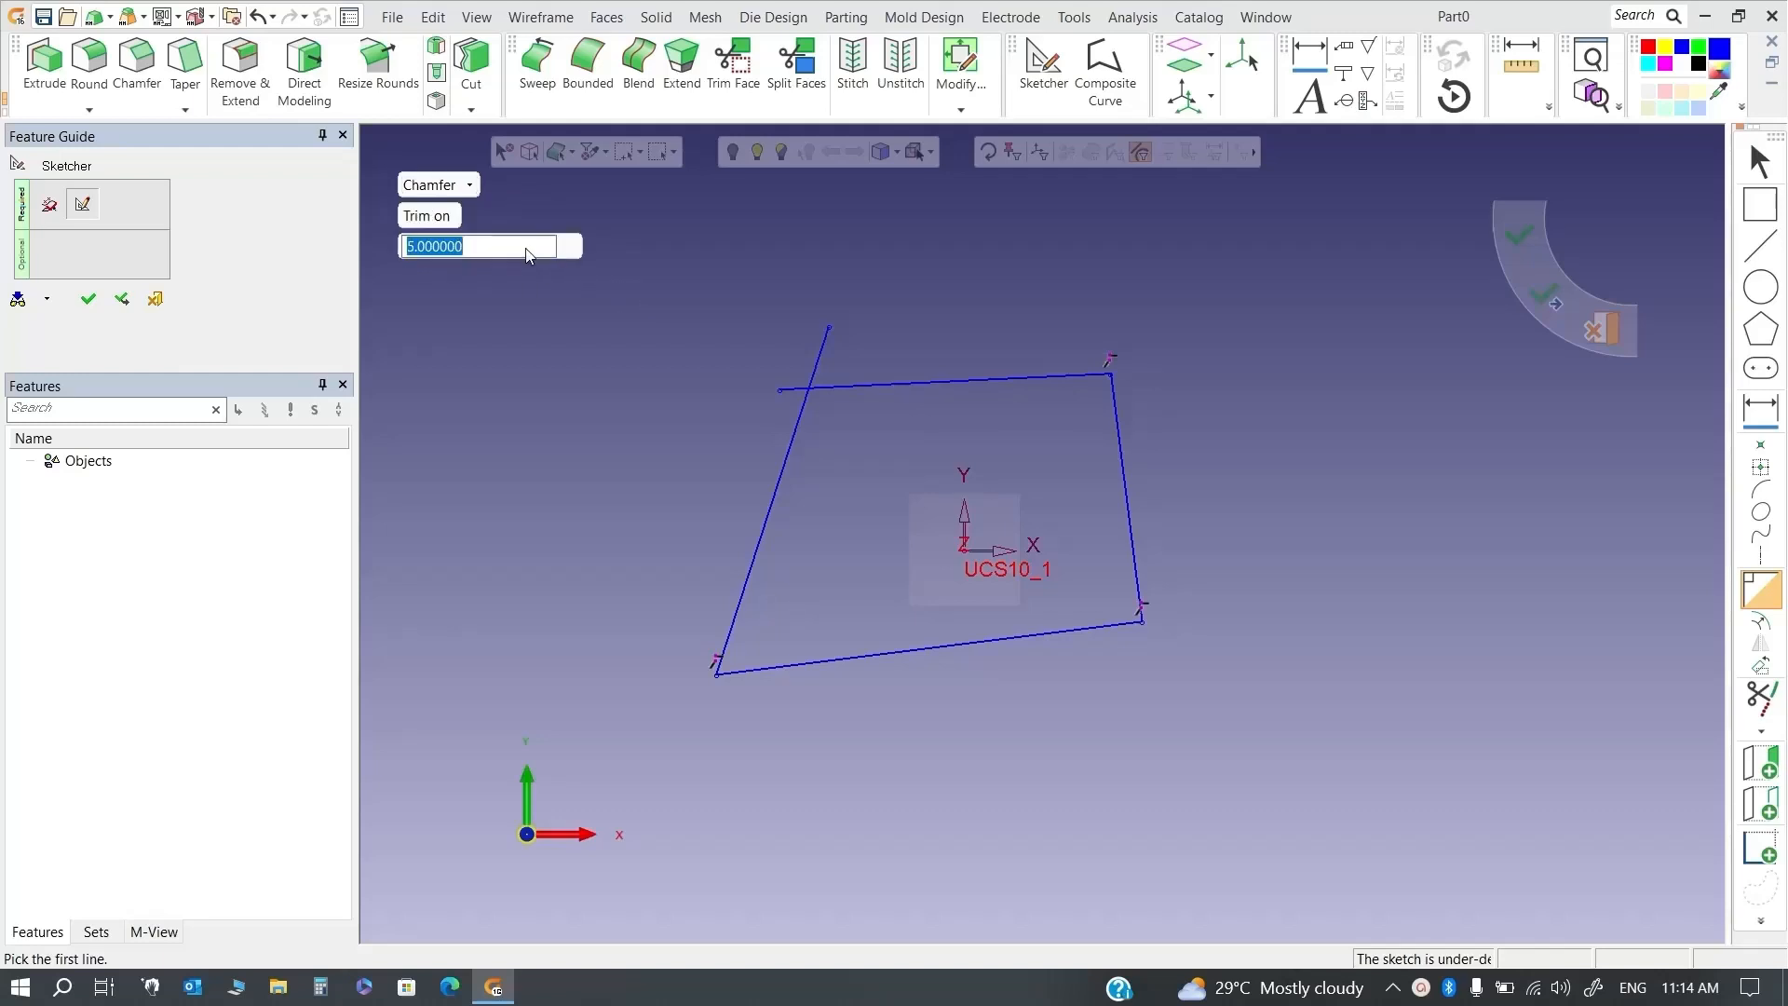
{"action": "type", "text": "20"}
{"action": "key", "text": "Return"}
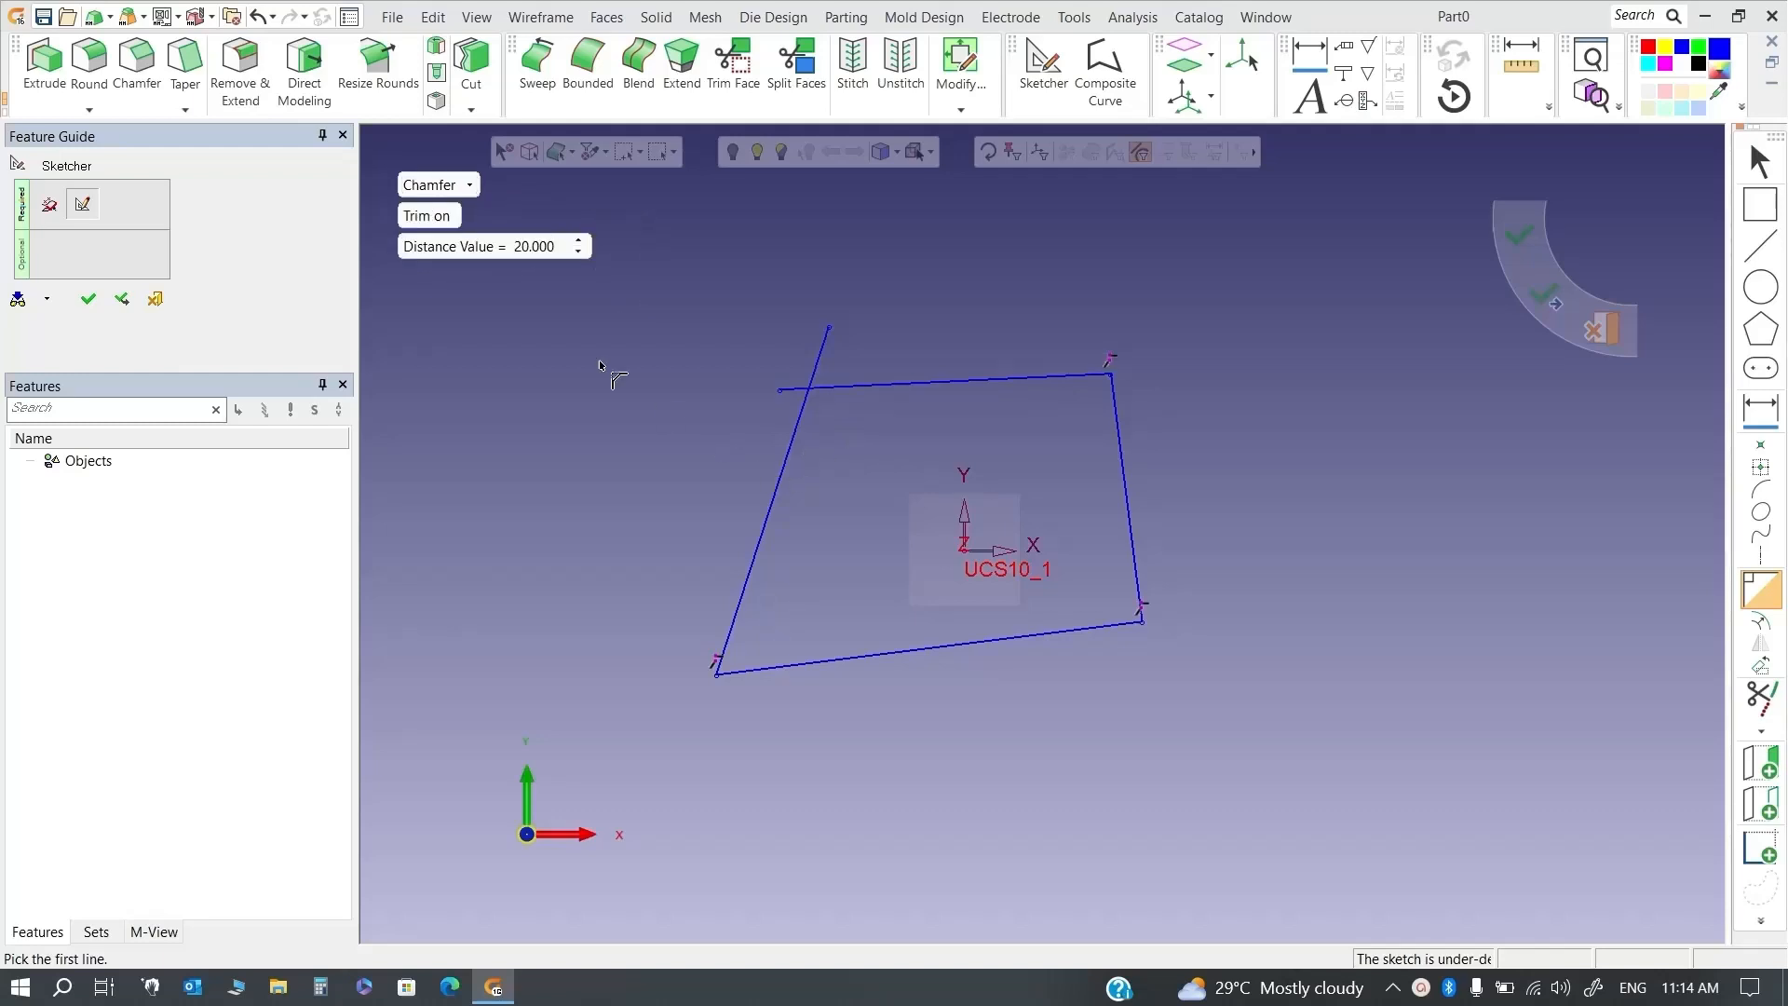
{"action": "left_click", "coordinate": [803, 426]}
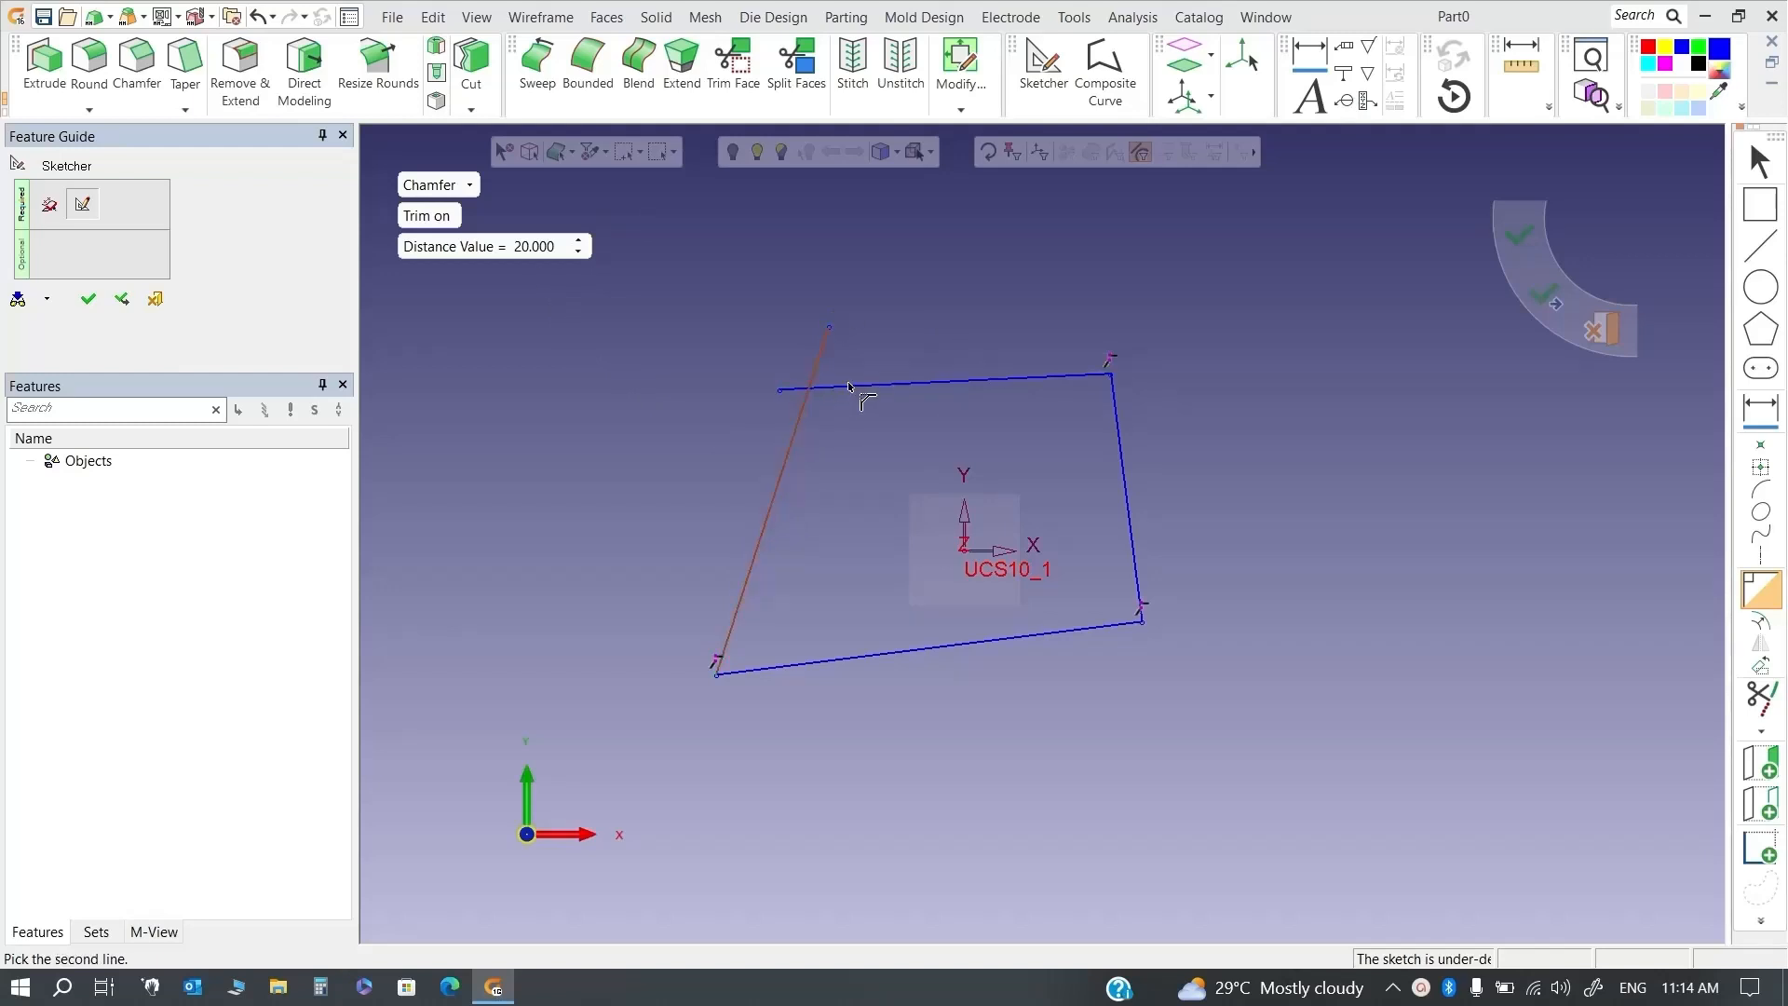
{"action": "left_click", "coordinate": [865, 387]}
{"action": "scroll", "coordinate": [829, 392], "scroll_direction": "up", "scroll_amount": 5}
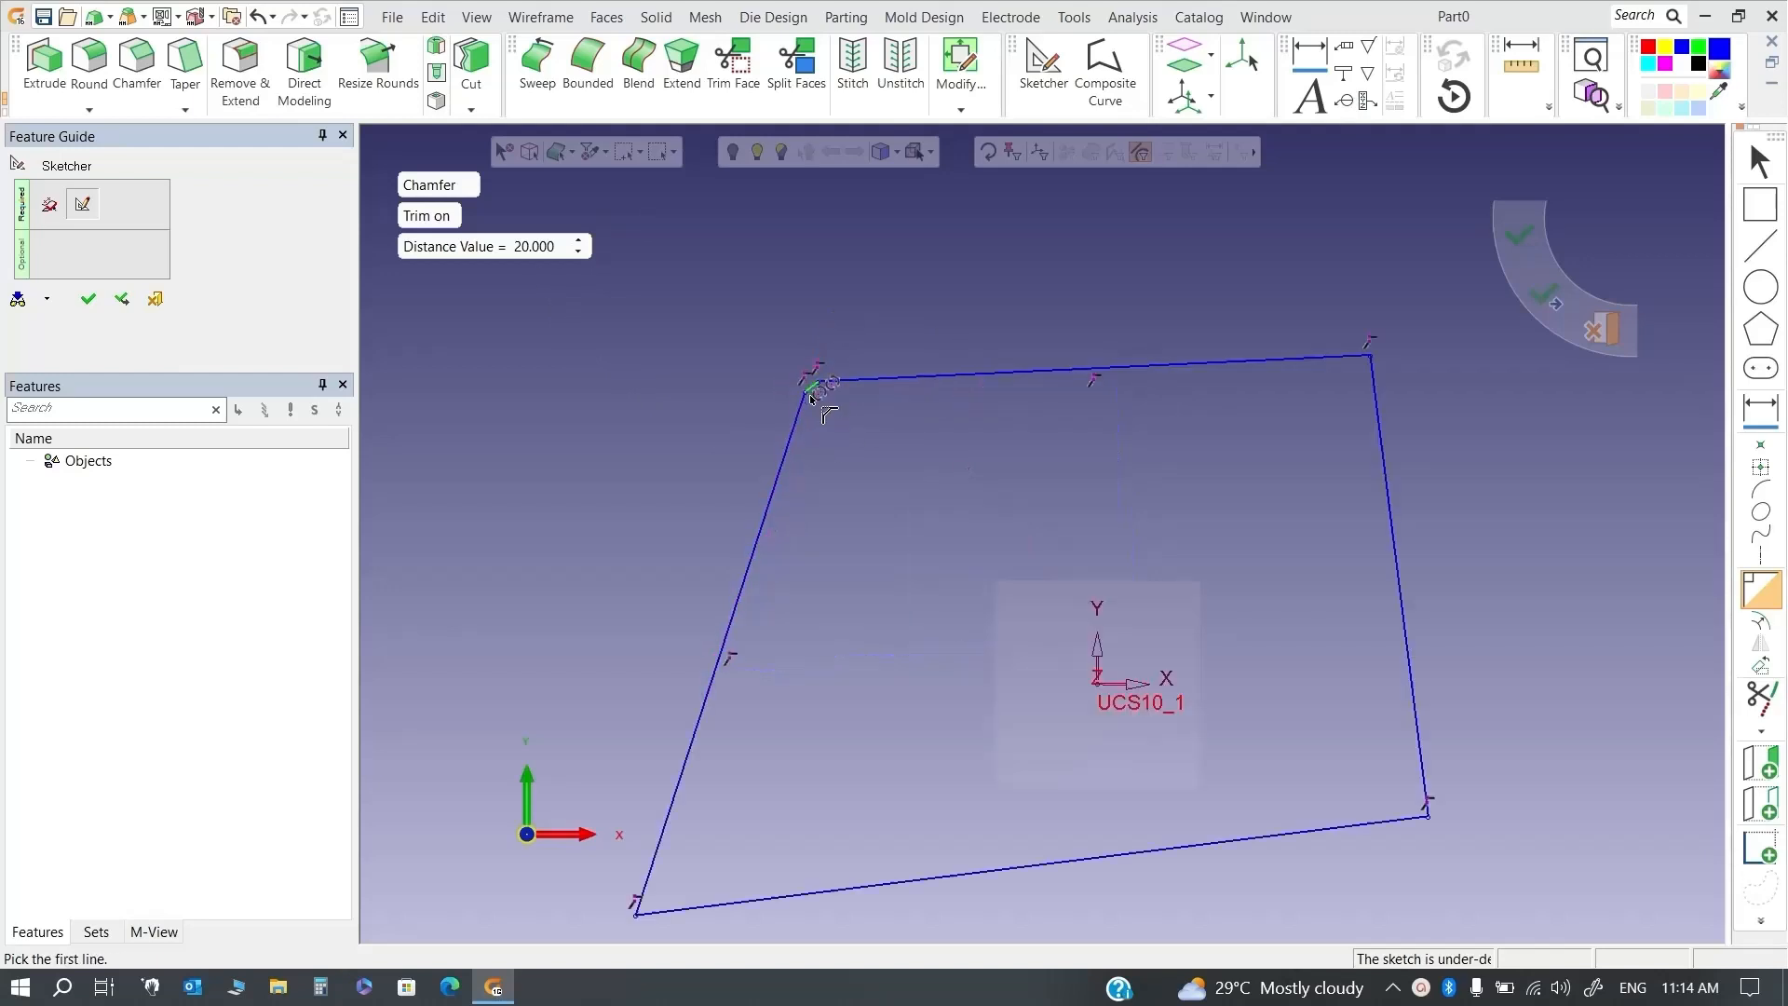
{"action": "scroll", "coordinate": [816, 396], "scroll_direction": "down", "scroll_amount": 5}
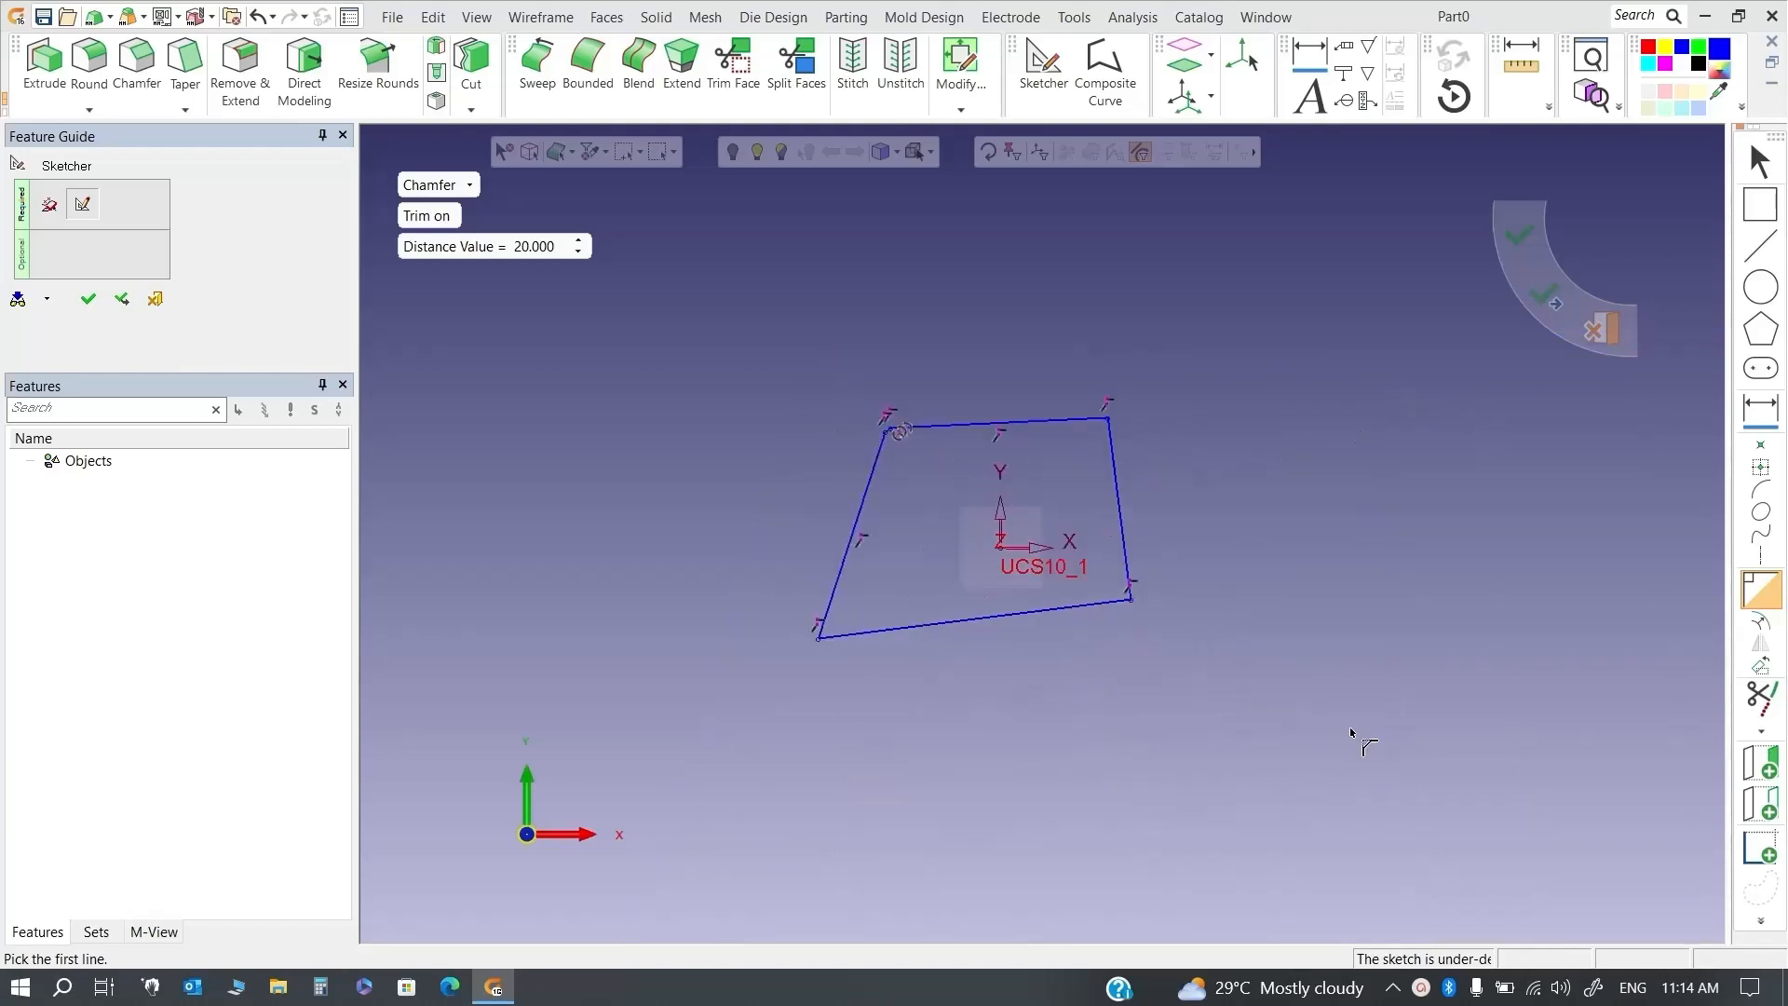
Round the lower-right corner between the bottom and right lines with a 20 mm radius, keeping trimming on
{"action": "scroll", "coordinate": [978, 587], "scroll_direction": "up", "scroll_amount": 7}
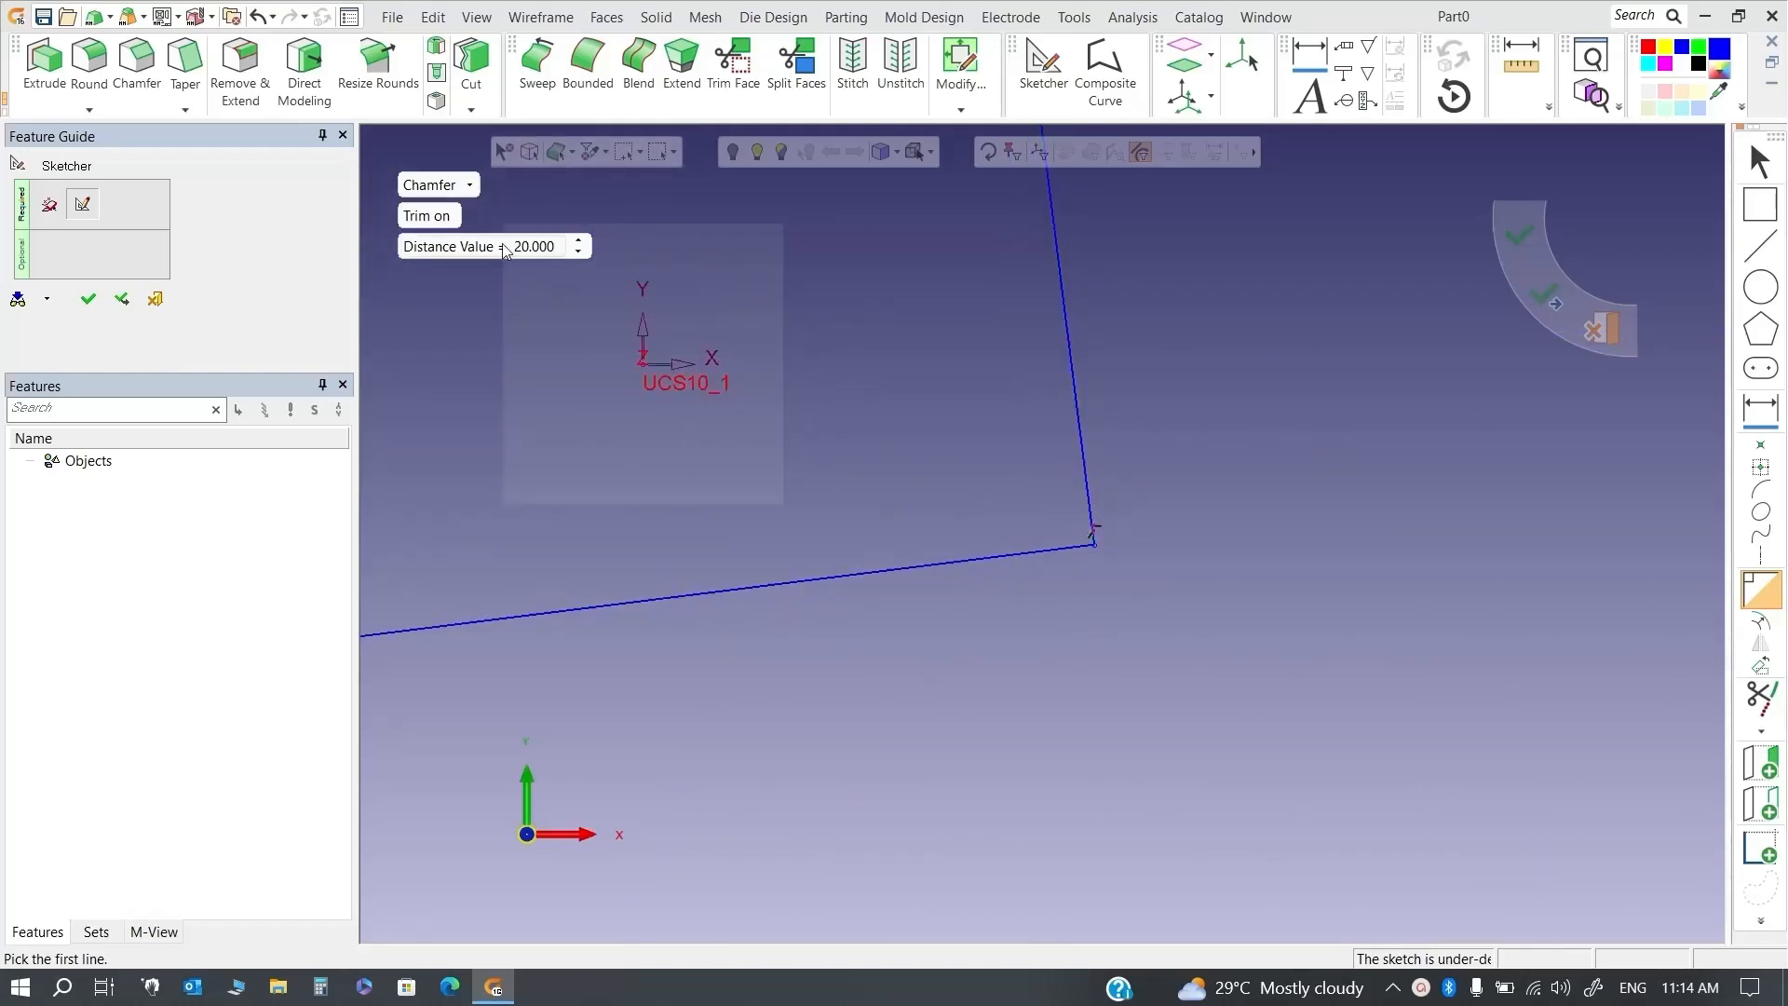
{"action": "left_click", "coordinate": [451, 186]}
{"action": "left_click", "coordinate": [459, 233]}
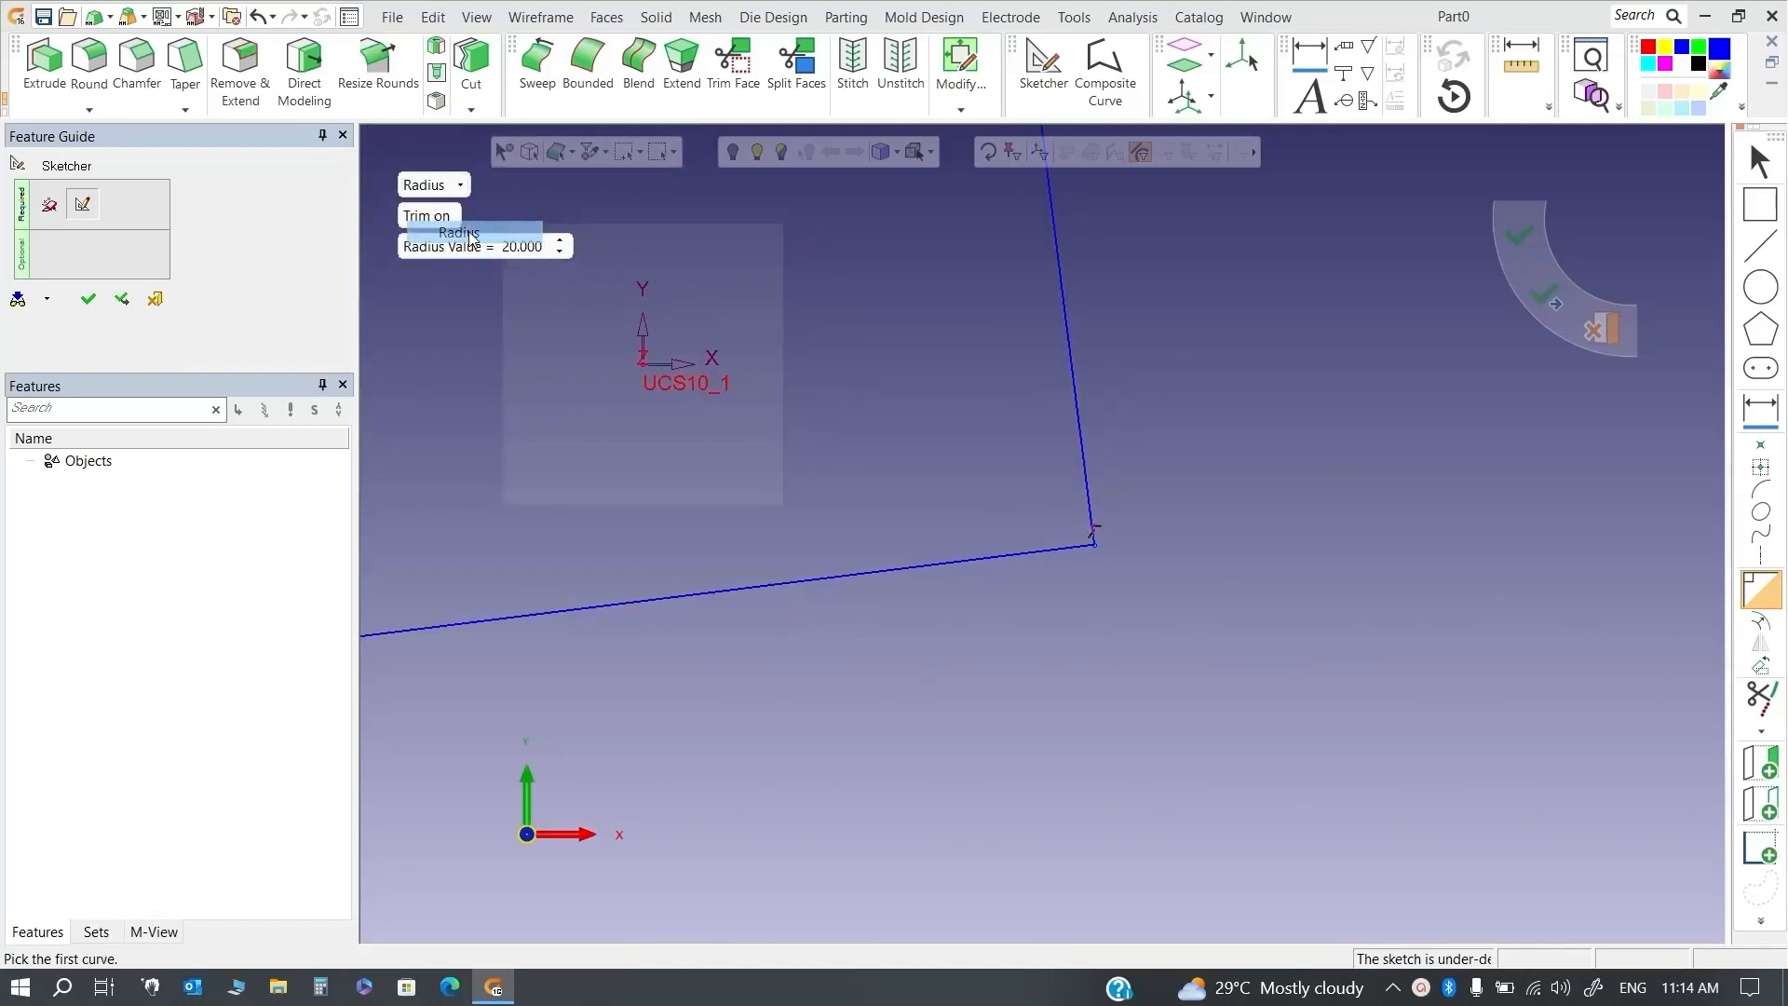
{"action": "left_click", "coordinate": [1076, 549]}
{"action": "left_click", "coordinate": [1090, 492]}
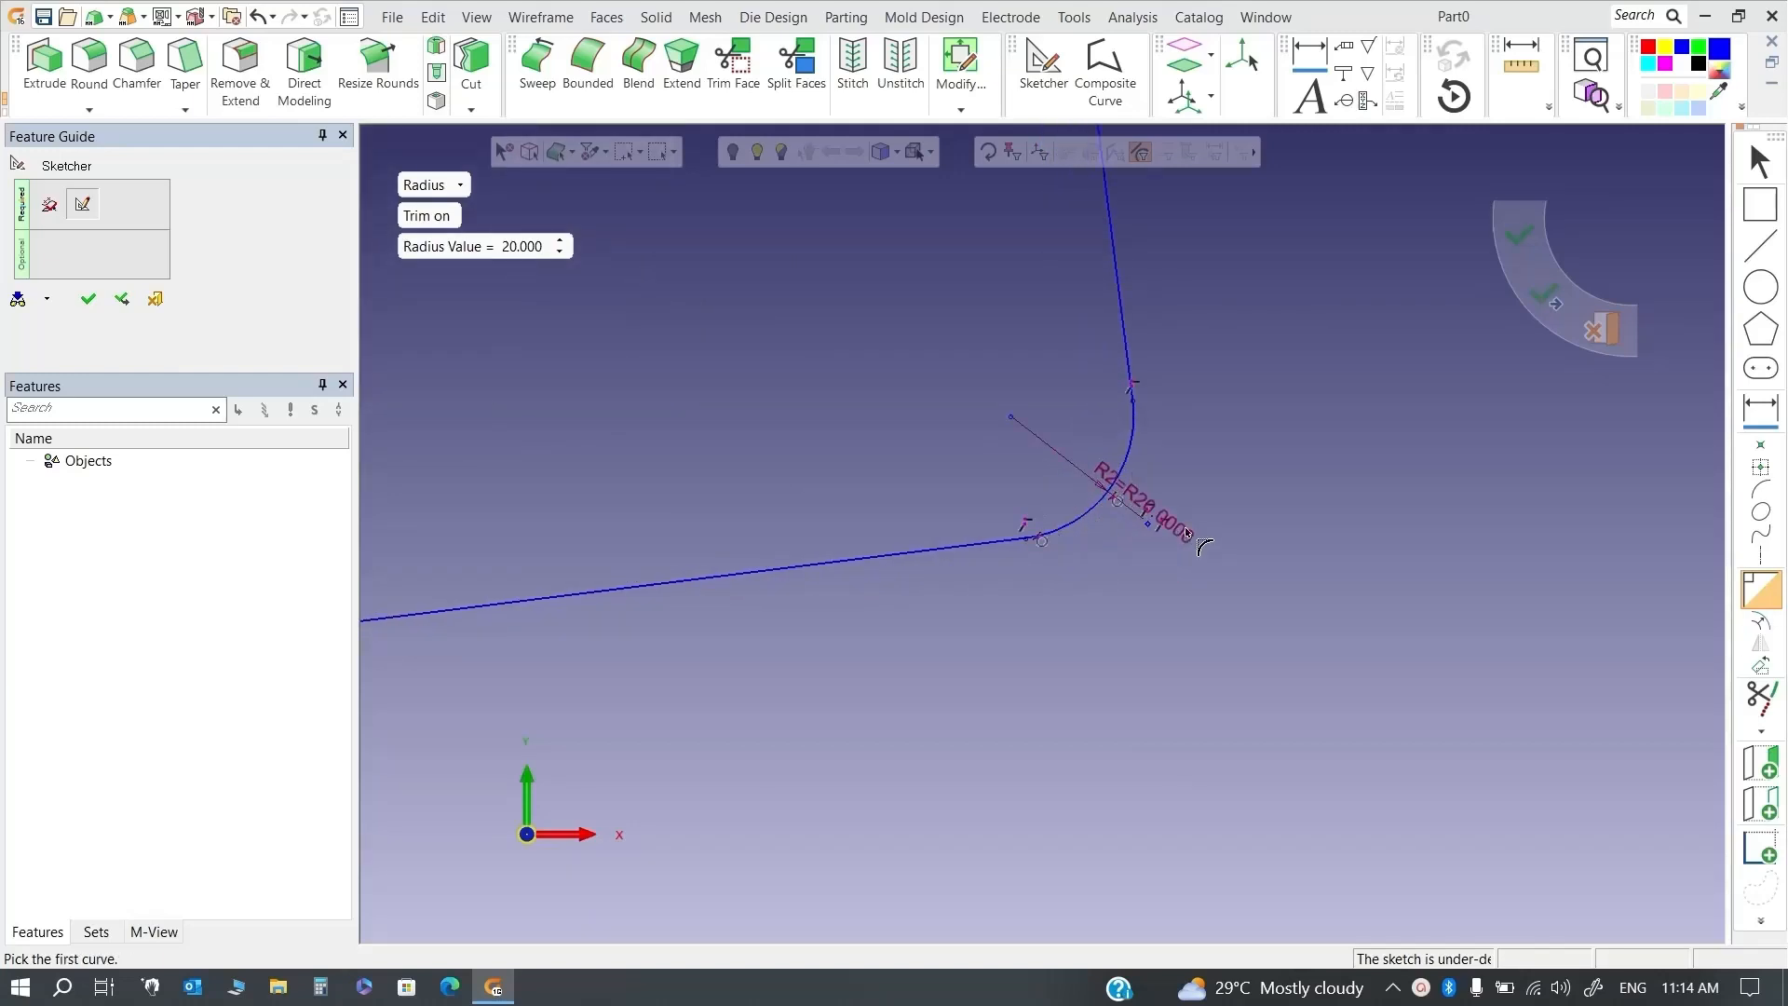
{"action": "scroll", "coordinate": [1007, 560], "scroll_direction": "down", "scroll_amount": 5}
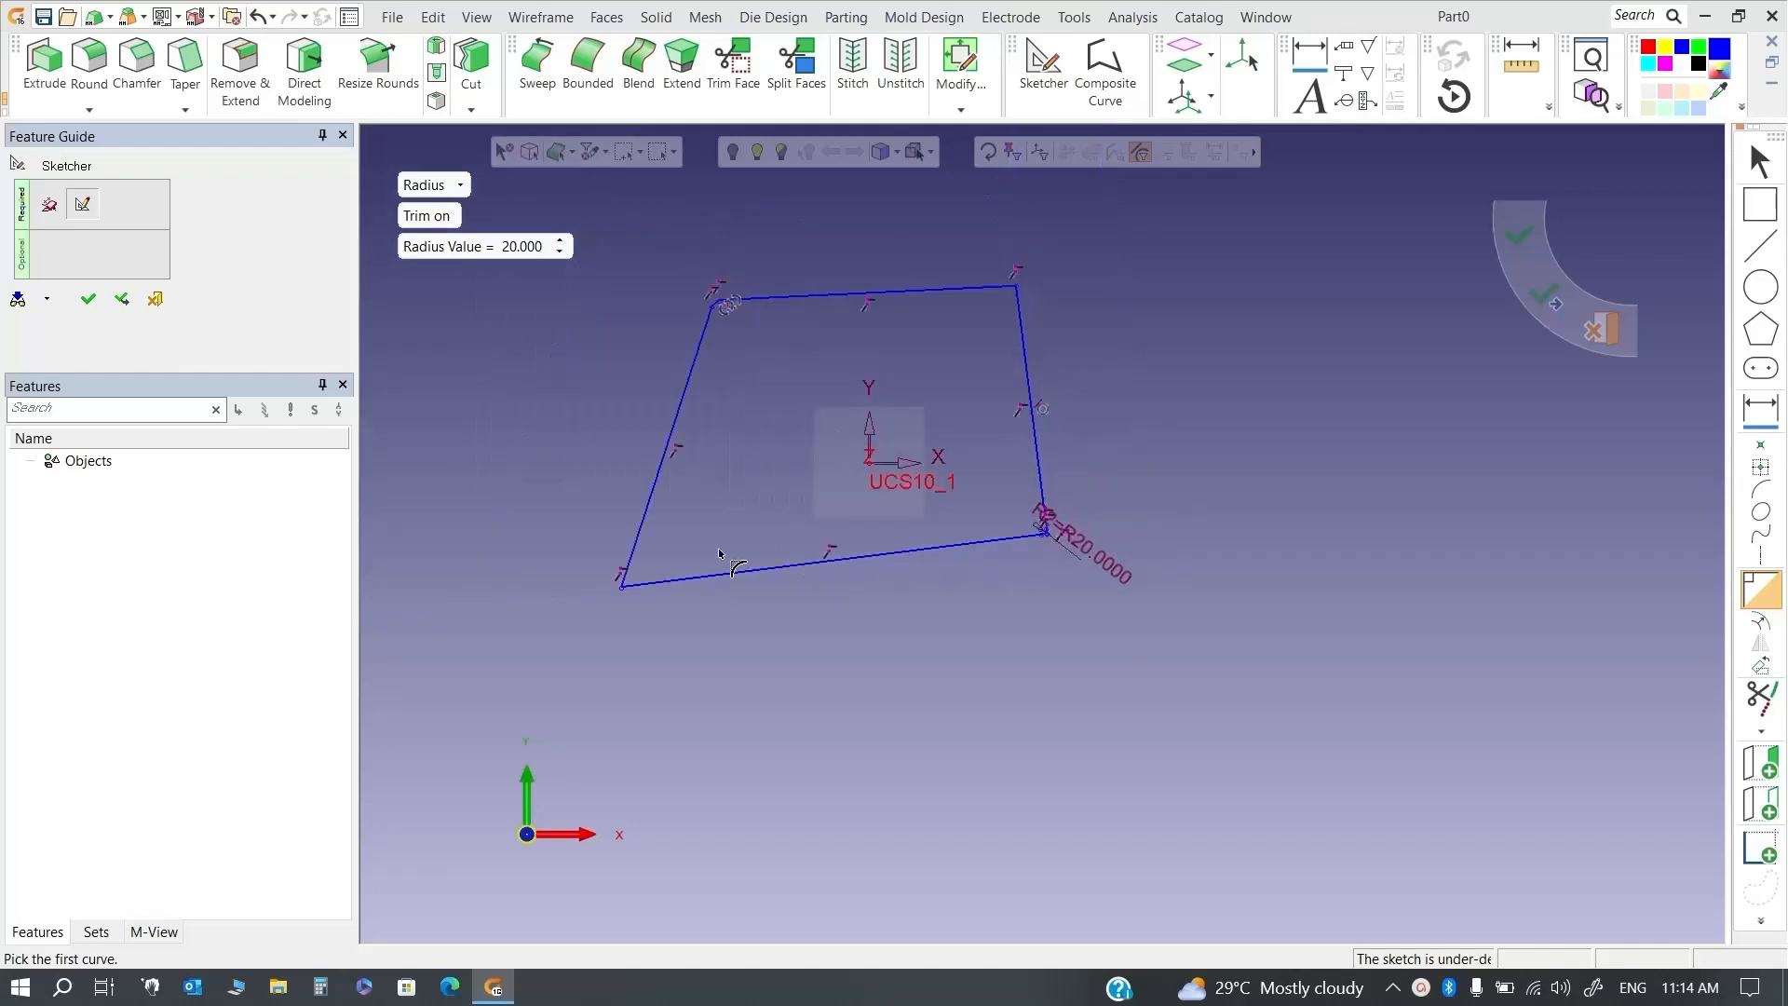
Apply the Corner option with trimming on to the left and bottom lines at the lower-left corner
{"action": "scroll", "coordinate": [589, 583], "scroll_direction": "up", "scroll_amount": 3}
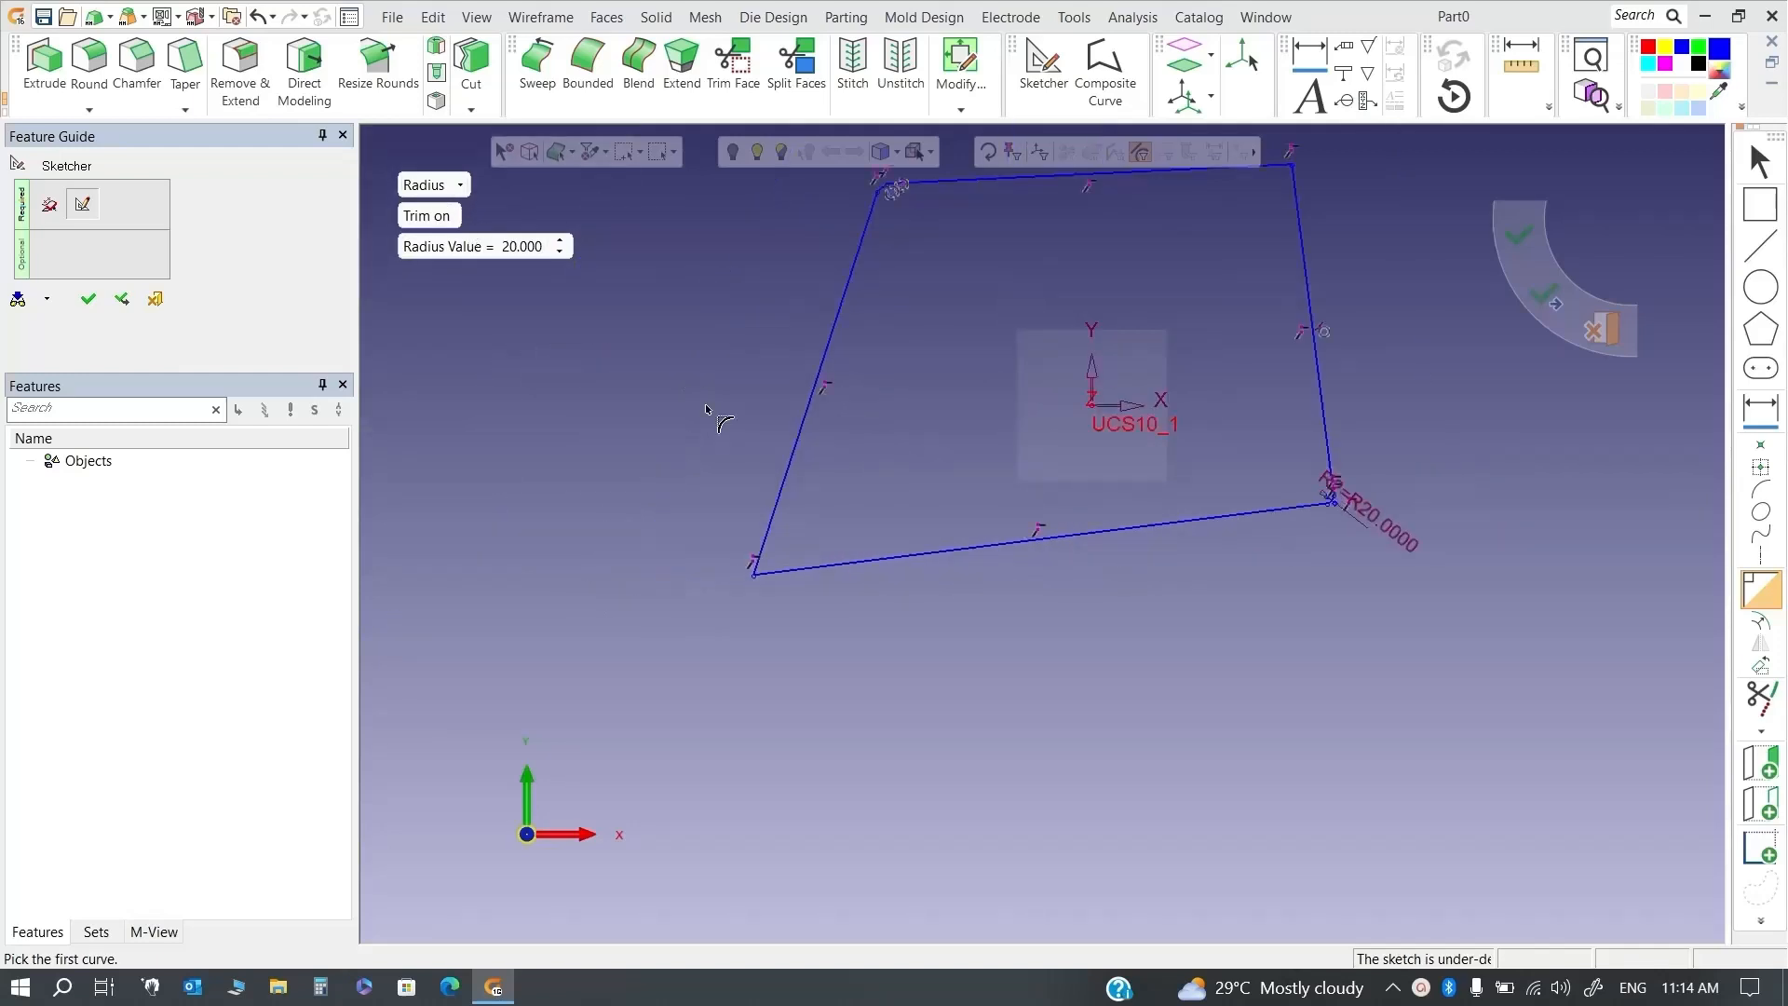
{"action": "scroll", "coordinate": [757, 545], "scroll_direction": "up", "scroll_amount": 3}
{"action": "left_click", "coordinate": [422, 192]}
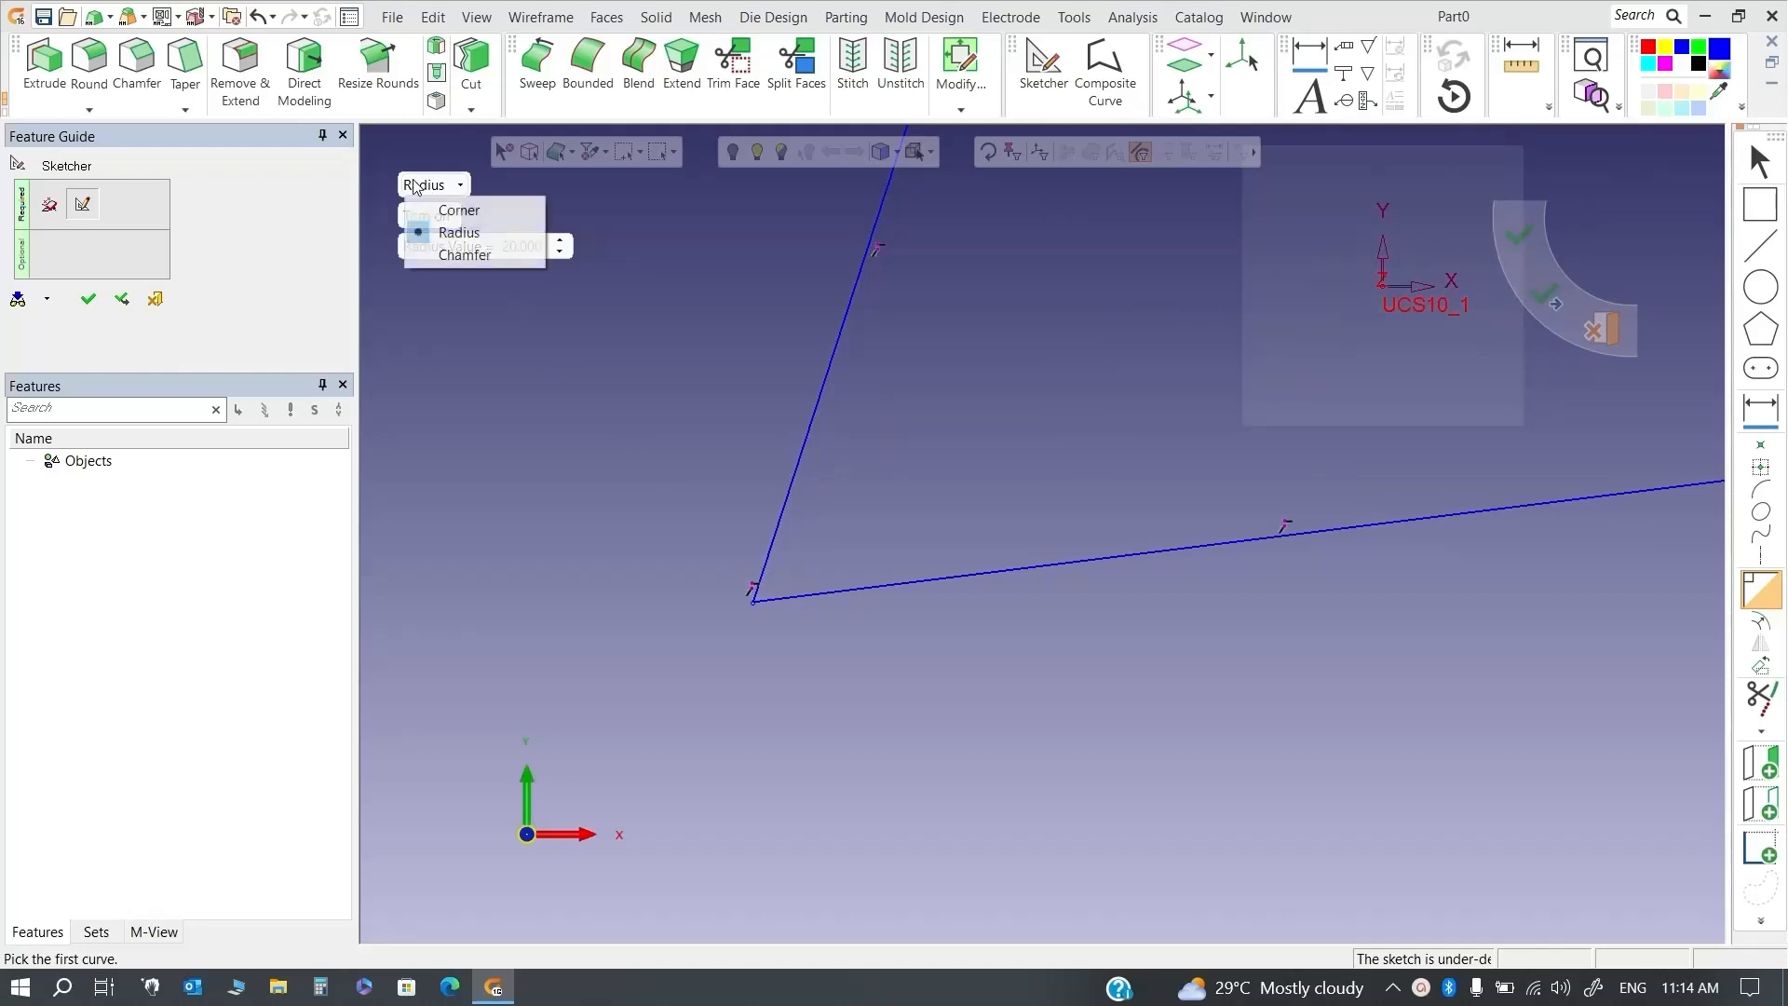
{"action": "left_click", "coordinate": [443, 209]}
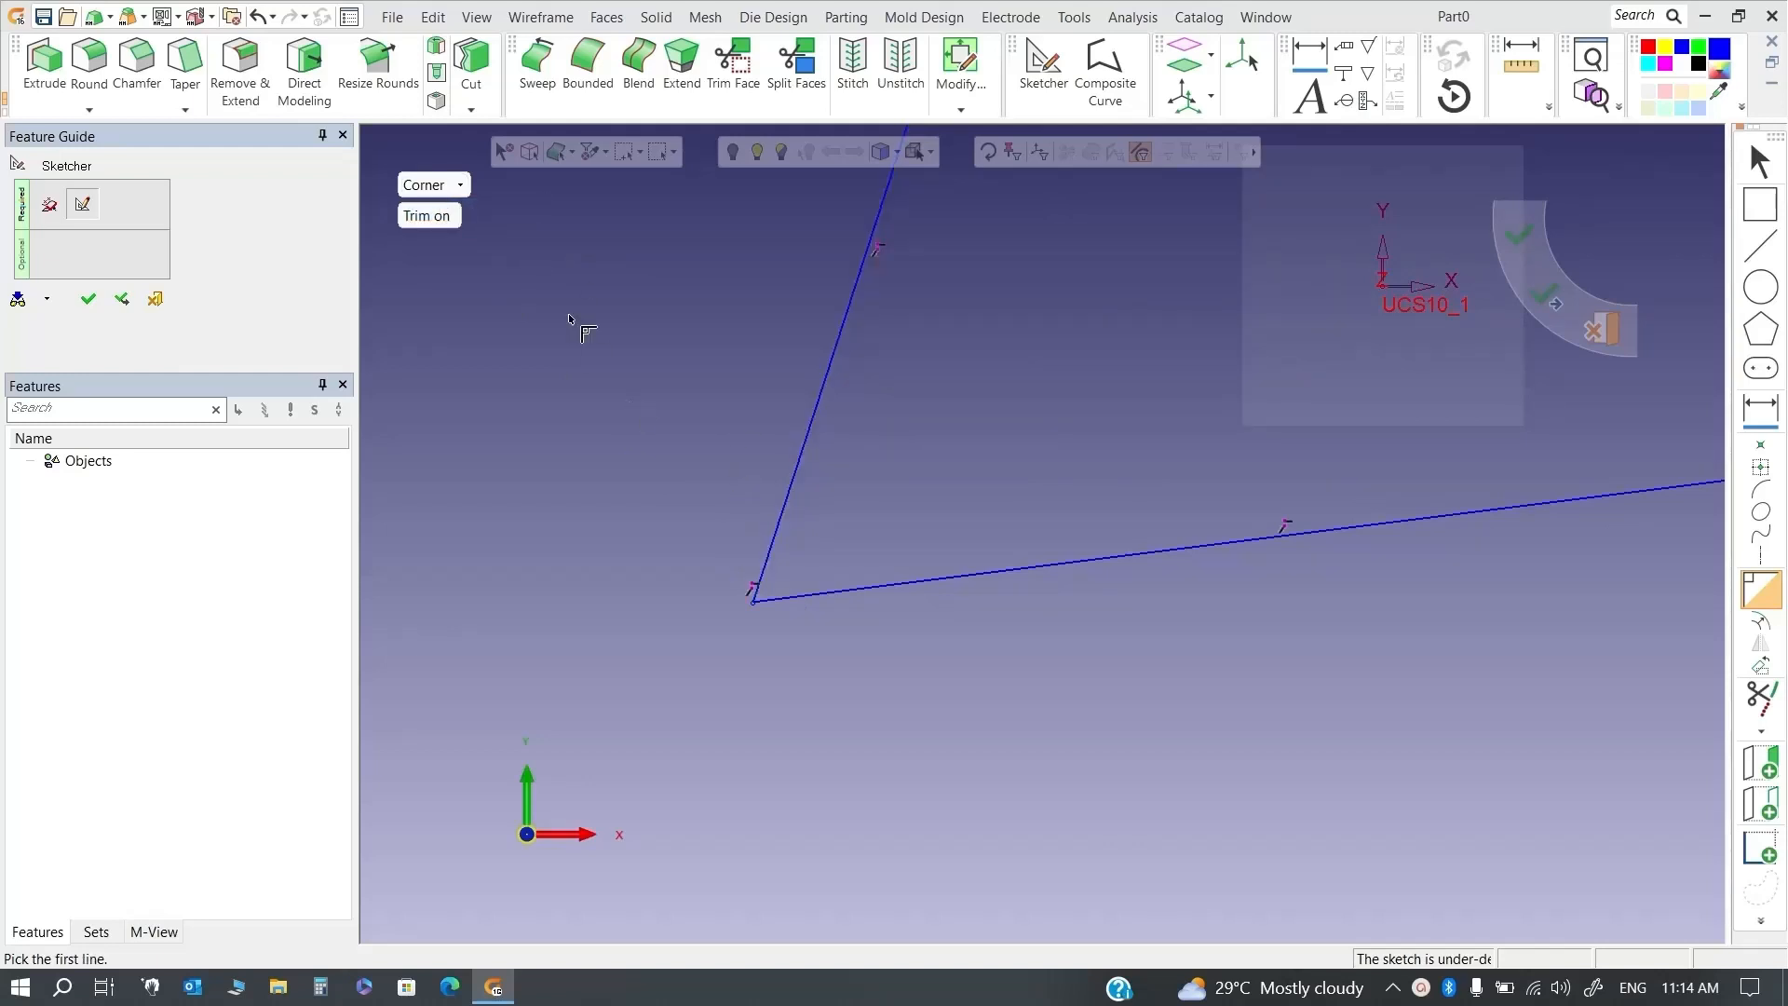
{"action": "left_click", "coordinate": [808, 428]}
{"action": "left_click", "coordinate": [865, 590]}
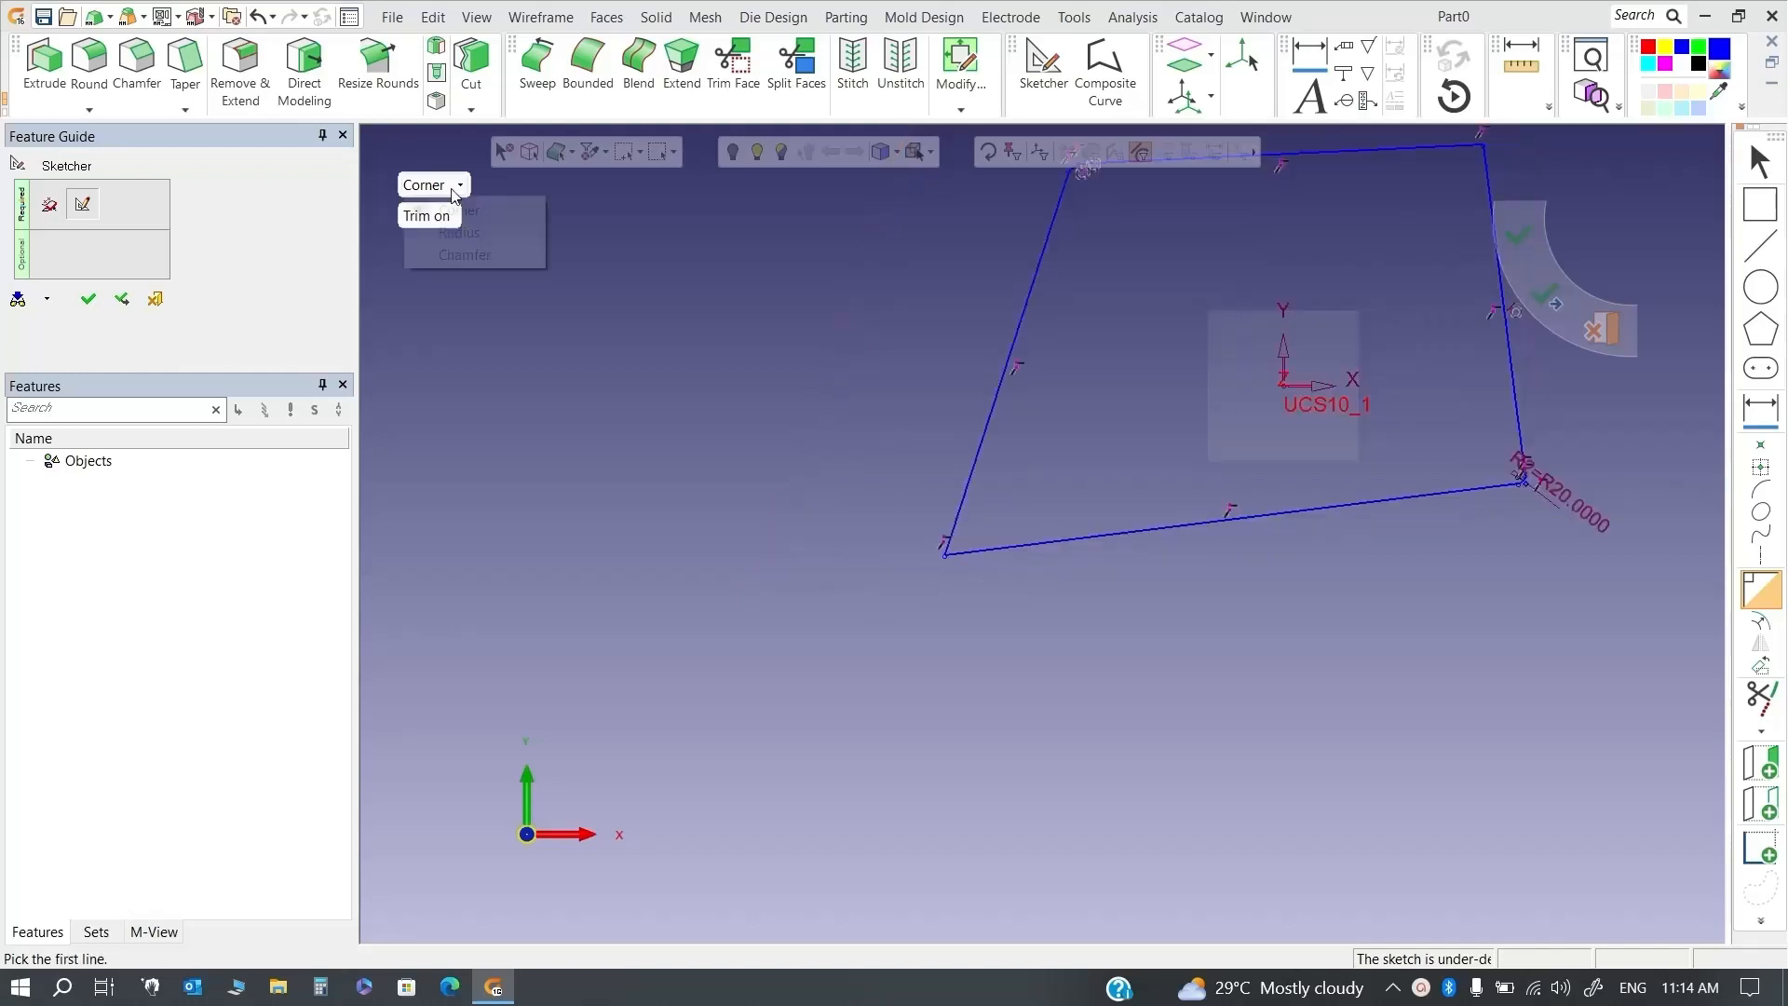
Chamfer the lower-left corner between the left and bottom lines with a distance of 50 mm and trimming off
{"action": "left_click", "coordinate": [433, 185]}
{"action": "left_click", "coordinate": [474, 256]}
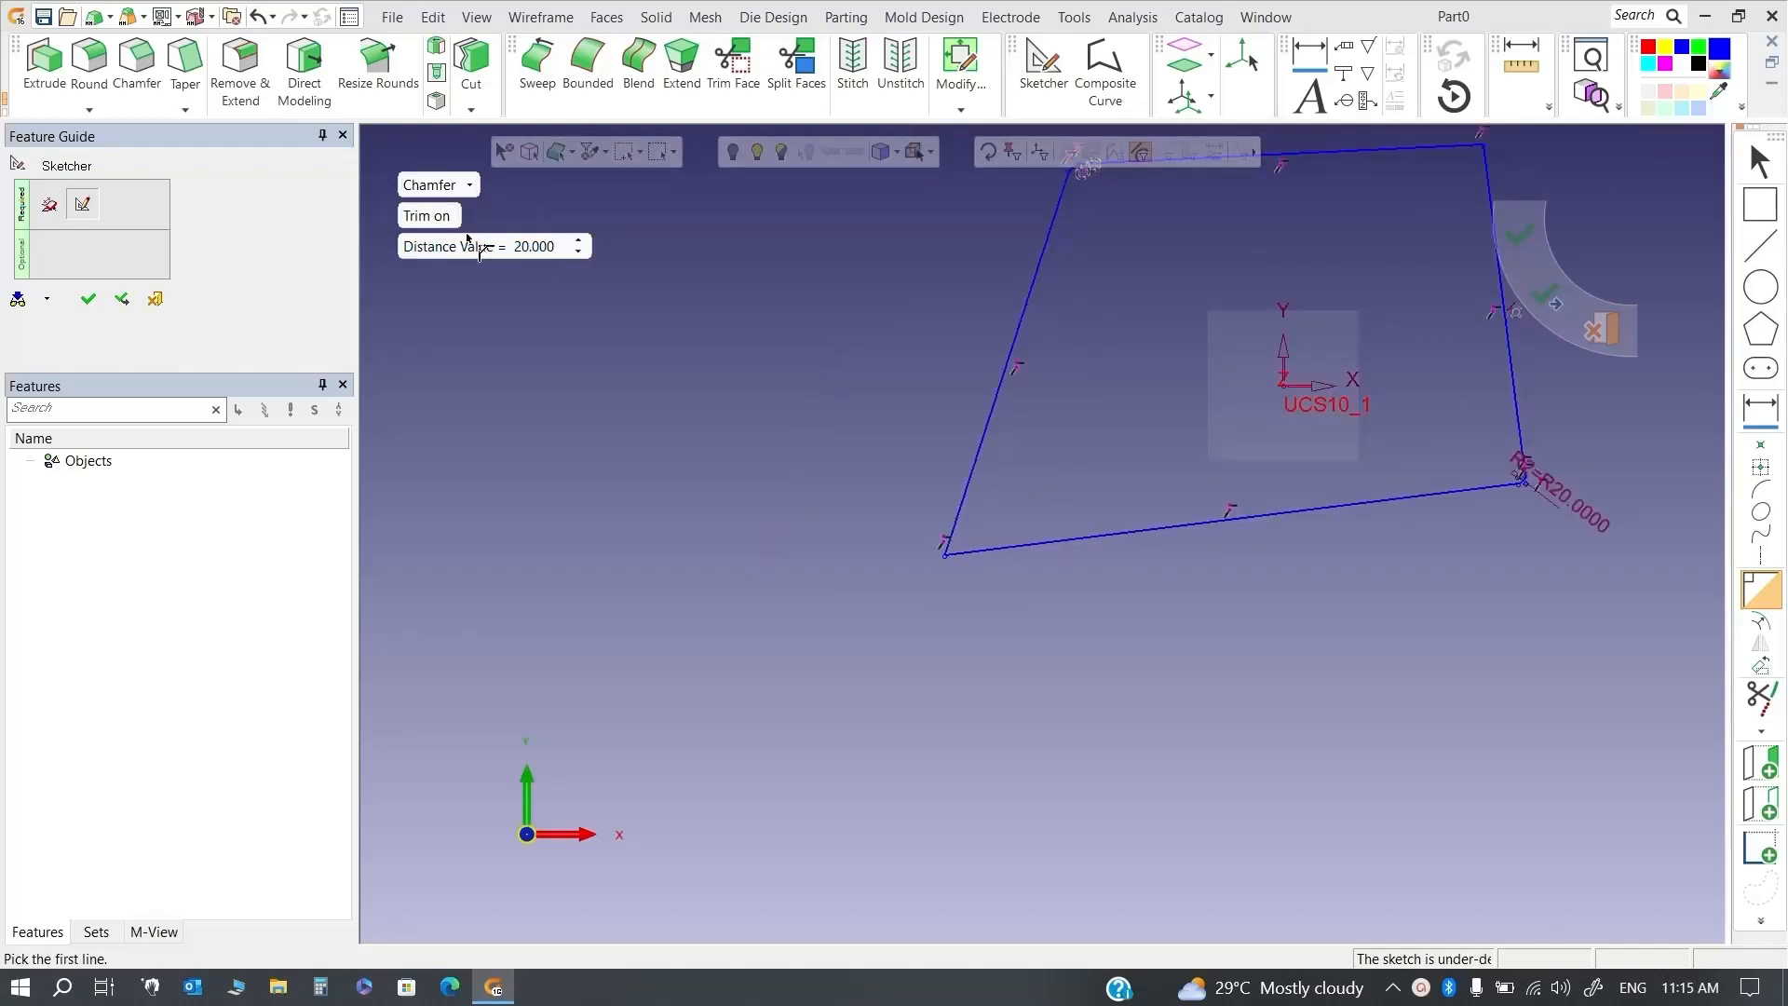
{"action": "left_click", "coordinate": [428, 216]}
{"action": "left_click", "coordinate": [560, 259]}
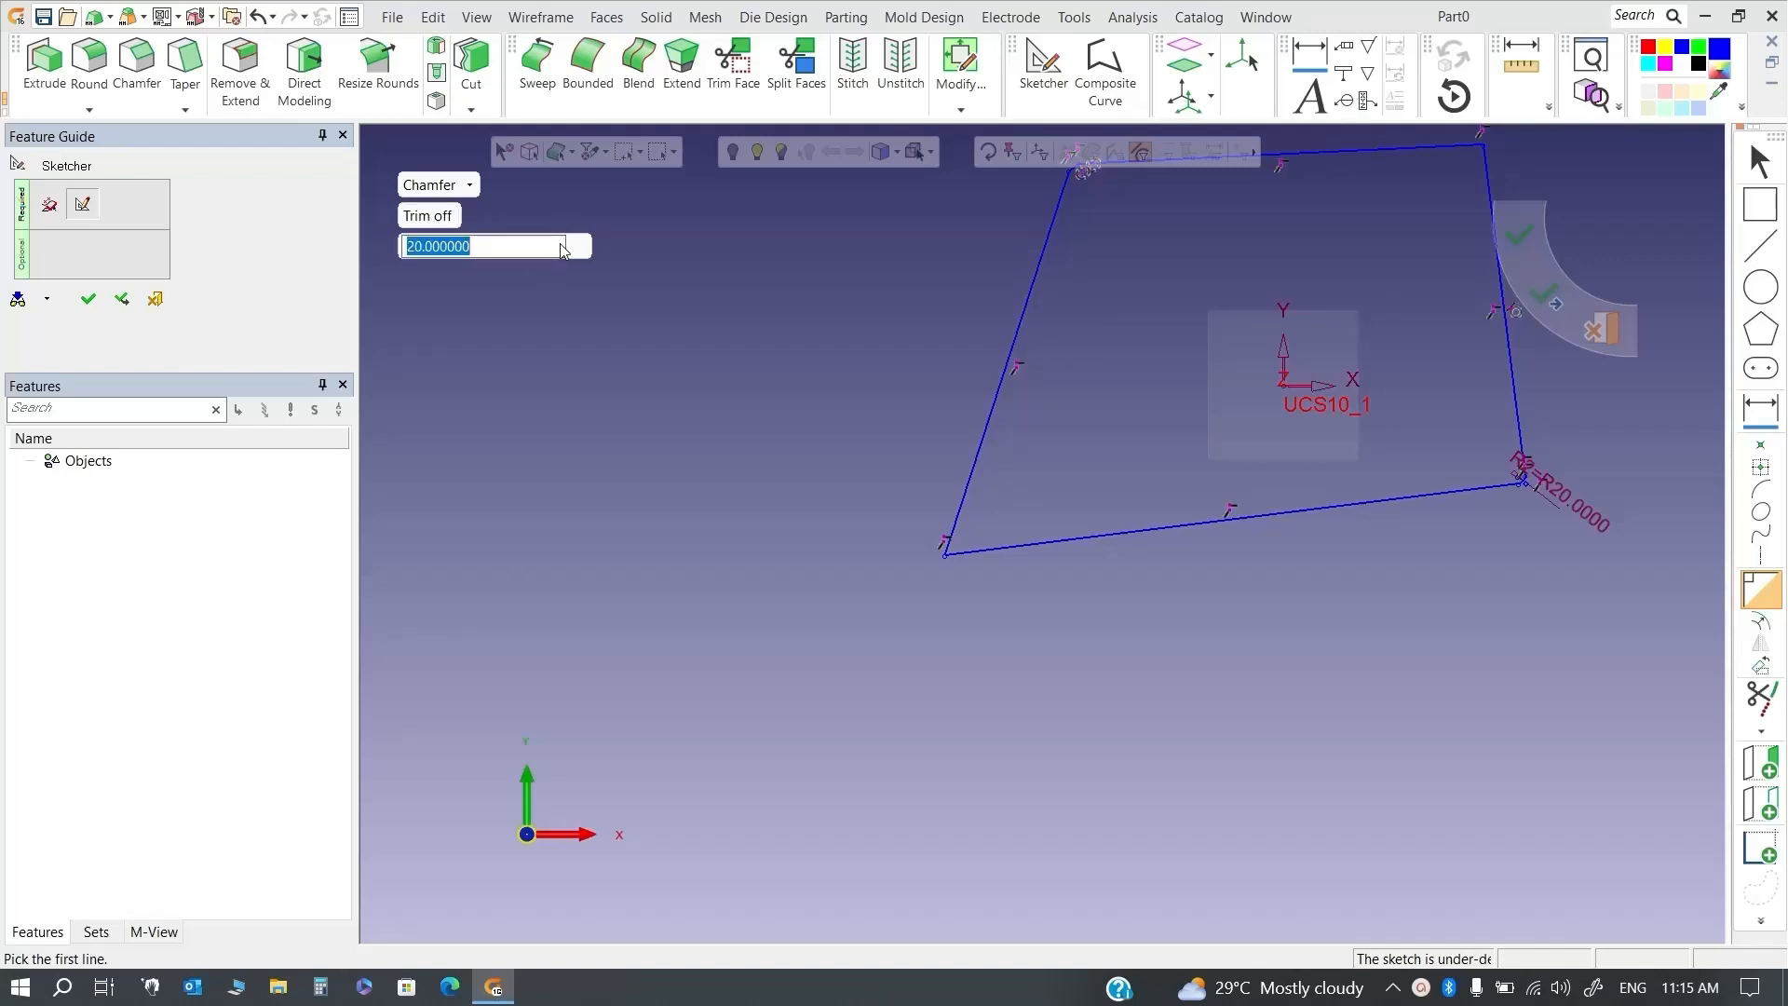
{"action": "type", "text": "50"}
{"action": "key", "text": "Return"}
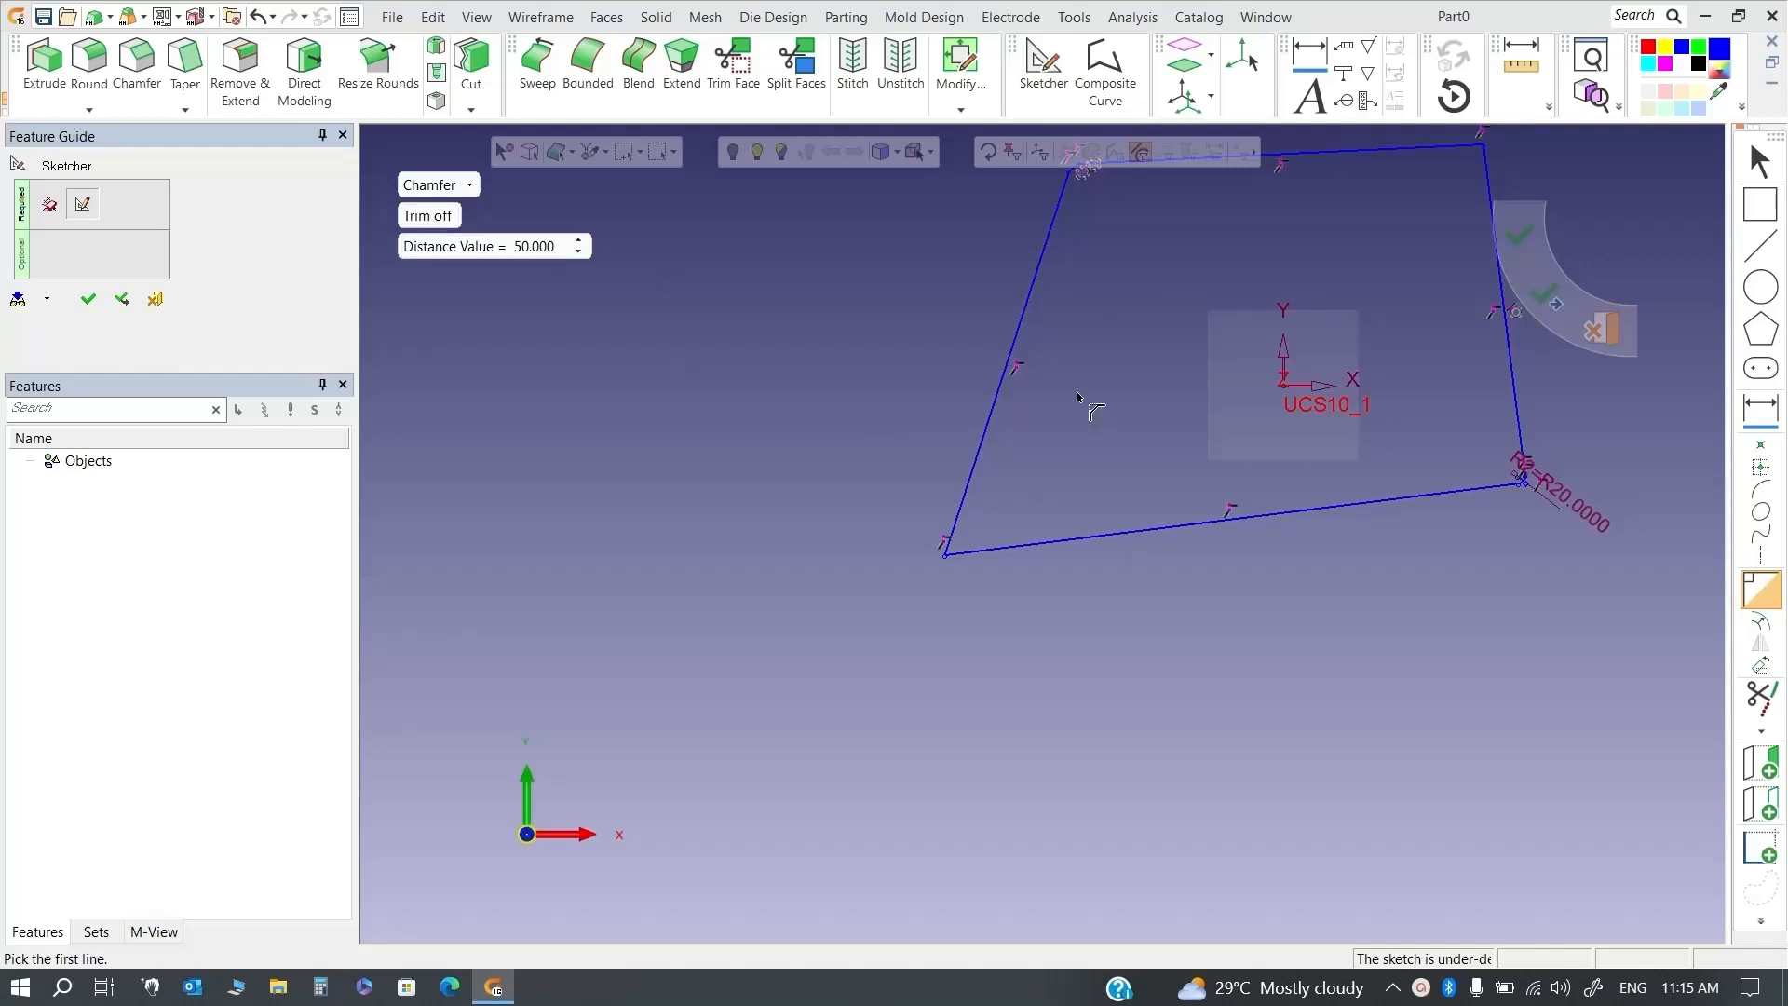
{"action": "left_click", "coordinate": [1006, 424]}
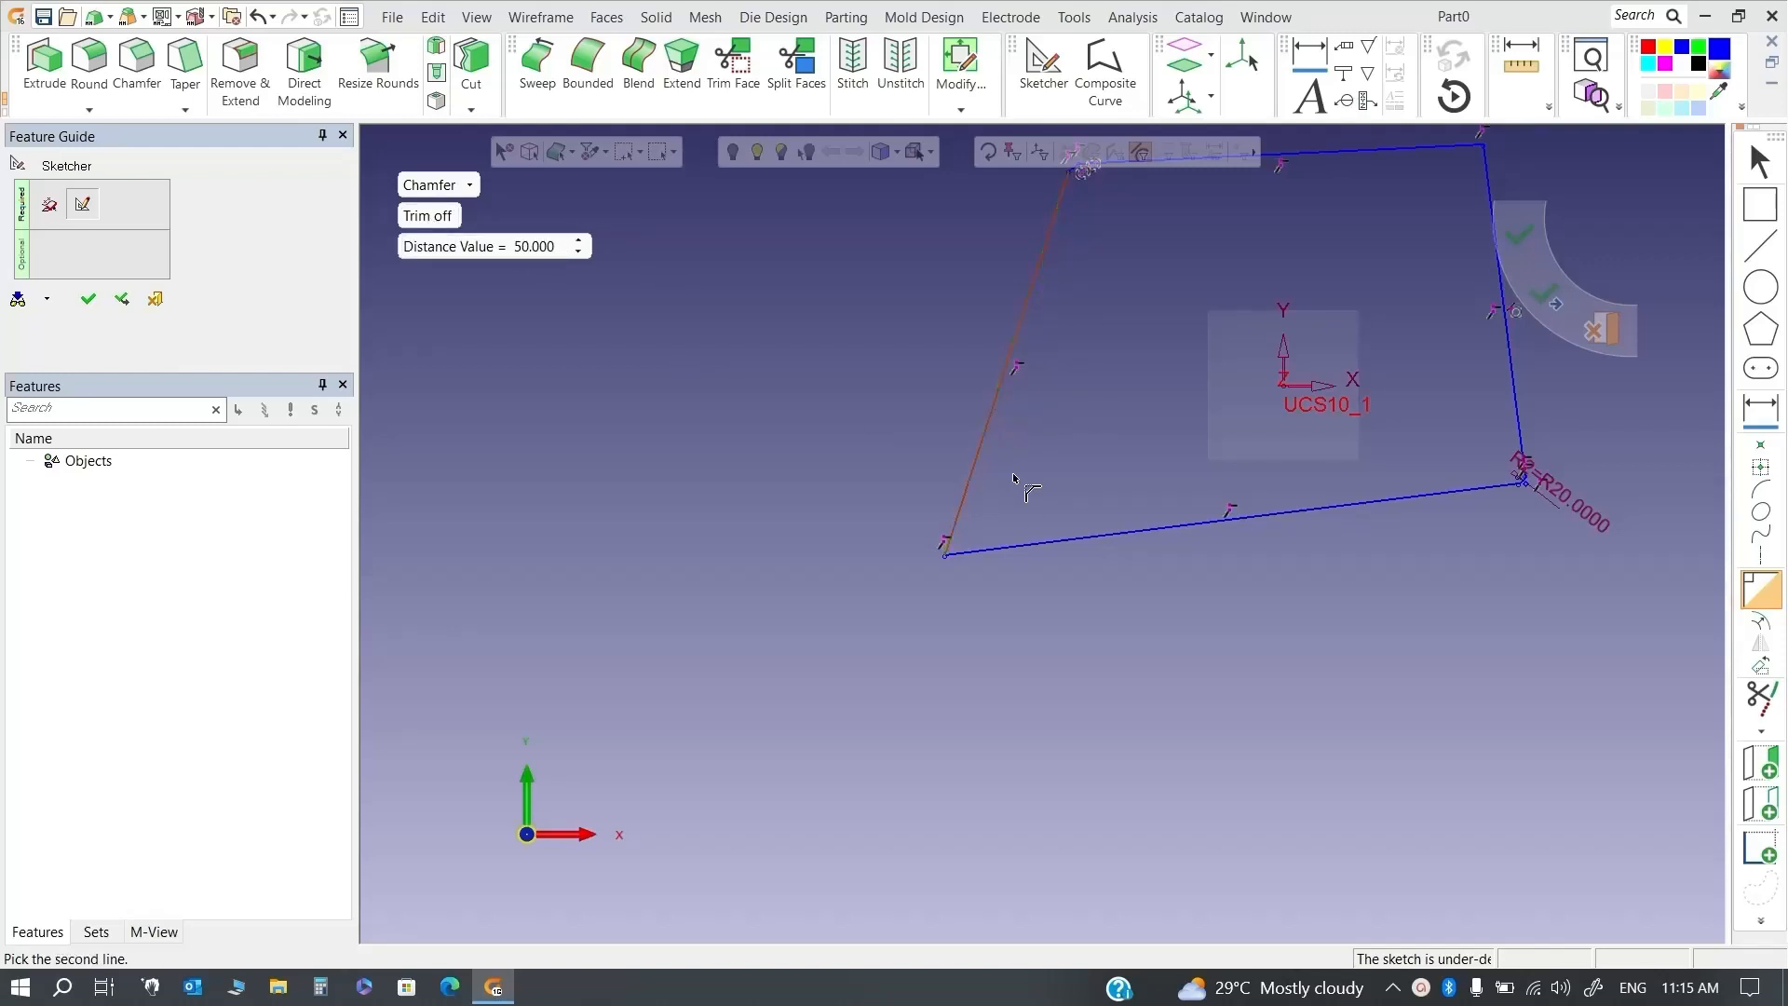
{"action": "left_click", "coordinate": [1059, 540]}
{"action": "scroll", "coordinate": [969, 556], "scroll_direction": "up", "scroll_amount": 4}
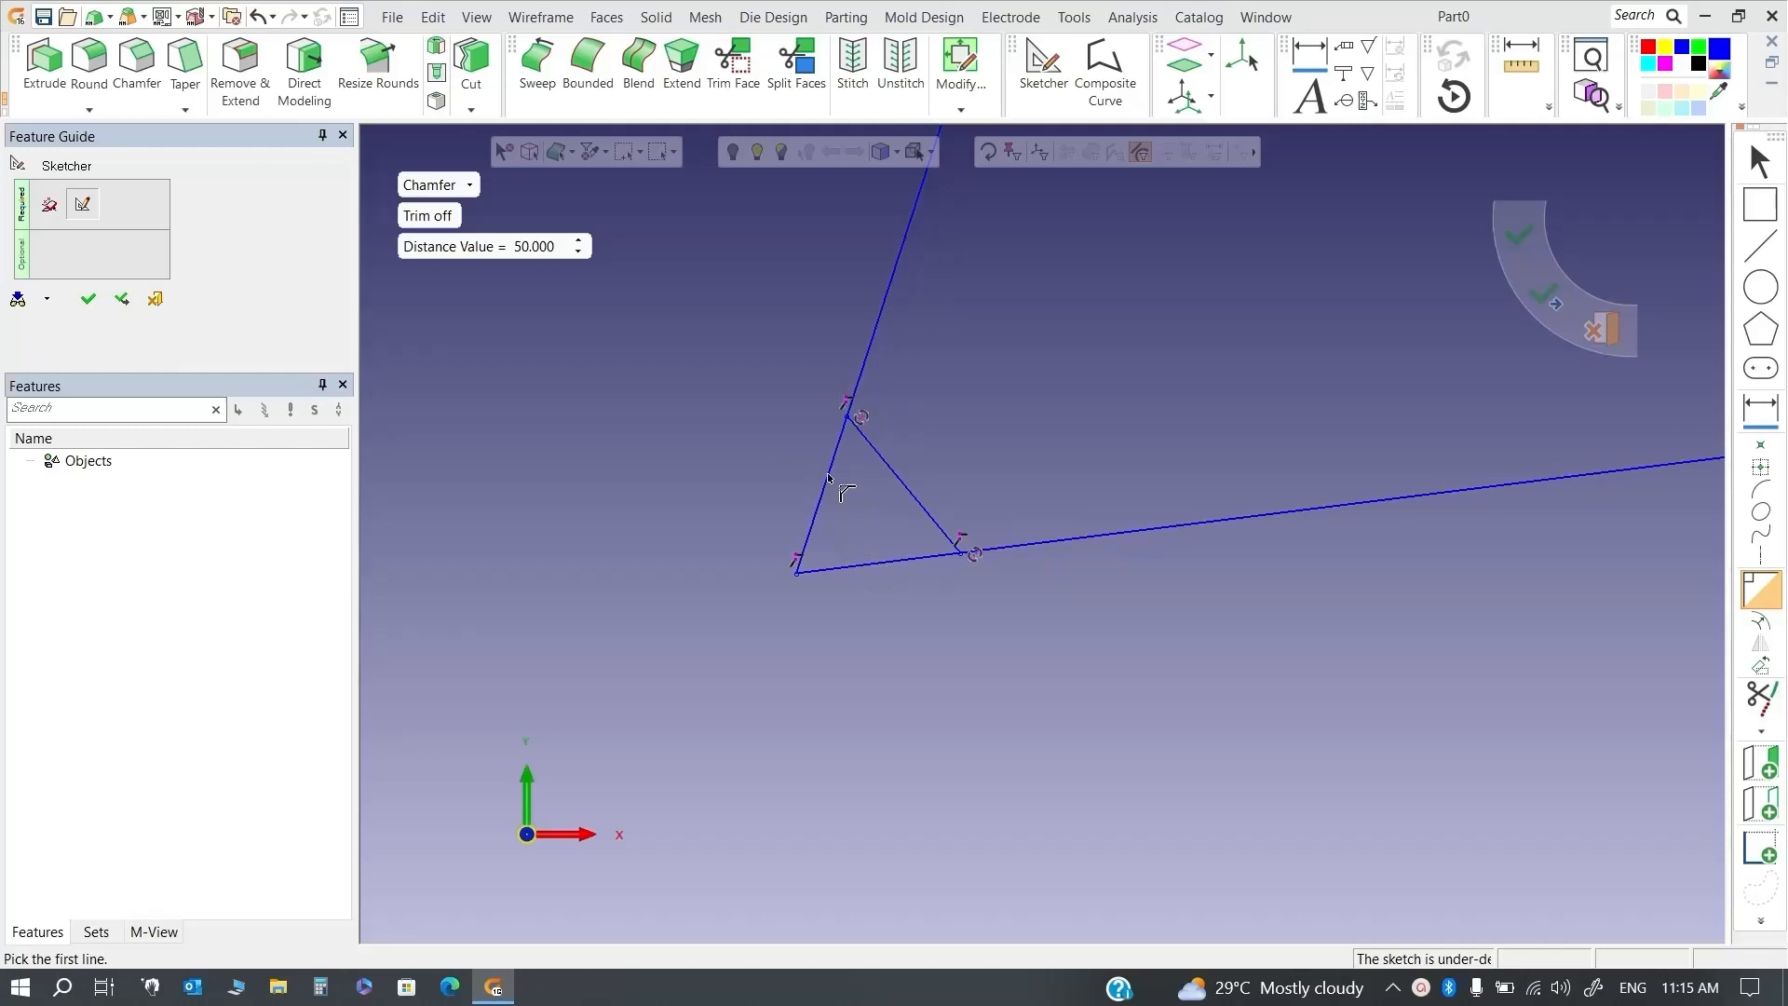
{"action": "key", "text": "Escape"}
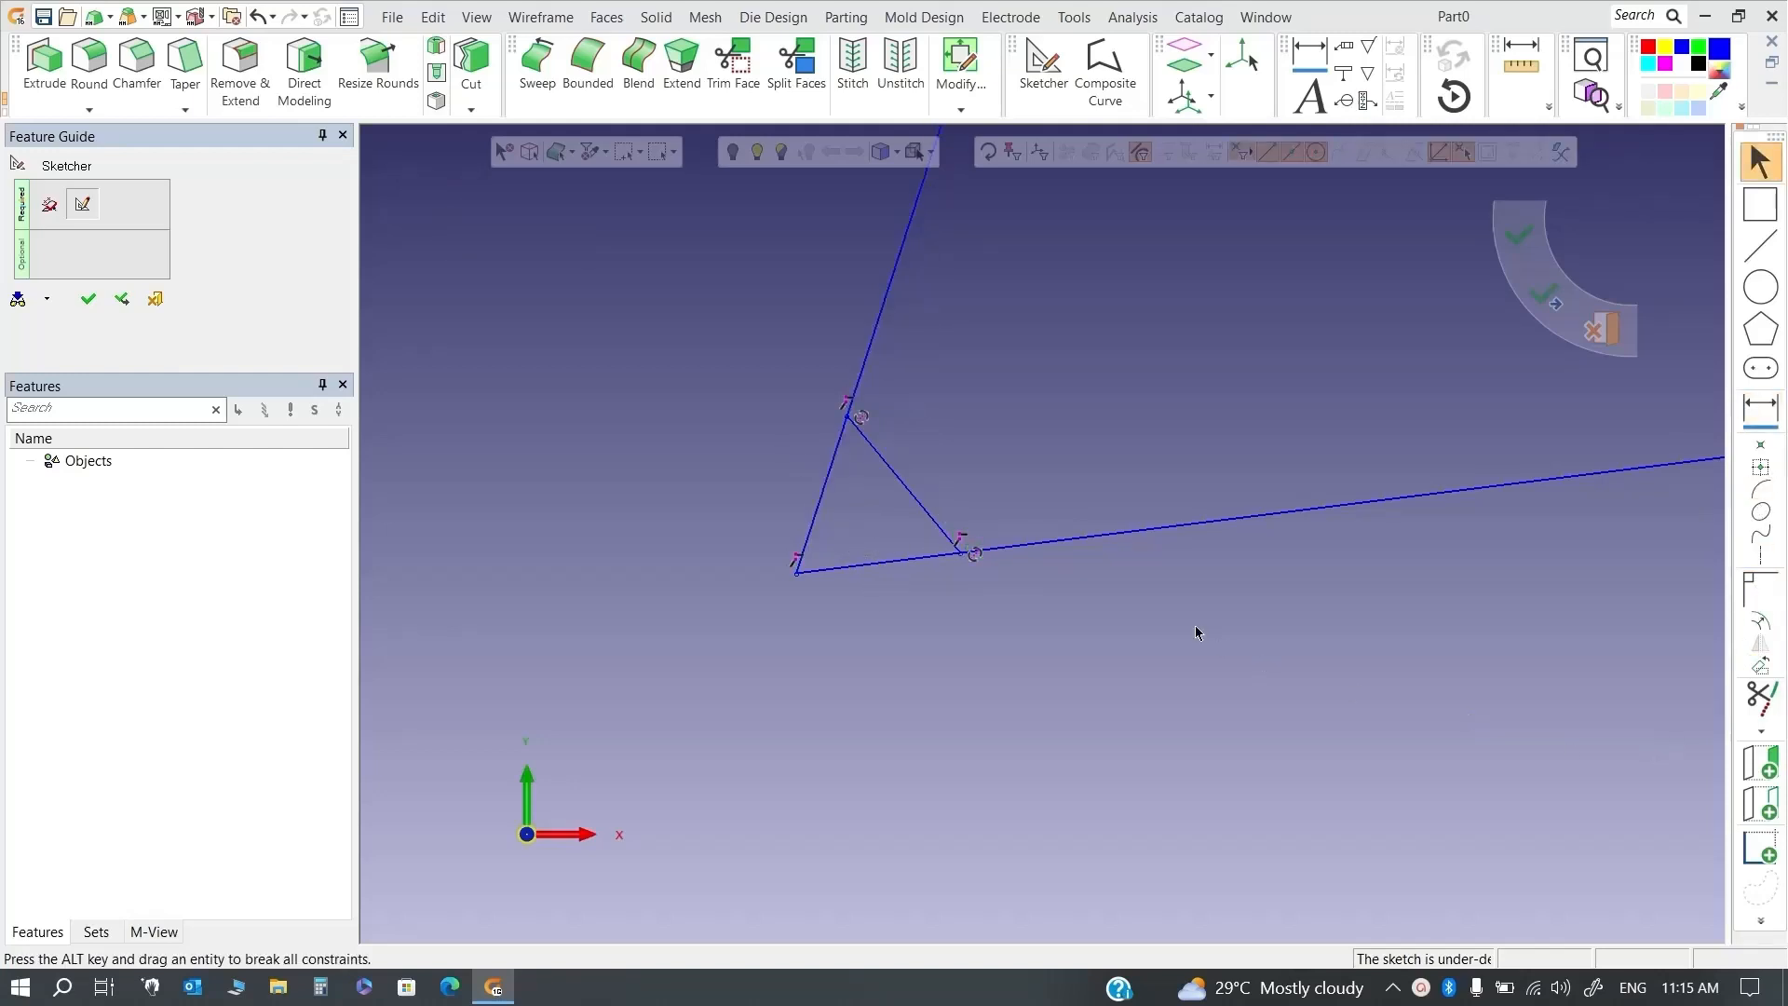
Trim away the two line segments outside the chamfer at the lower-left corner
{"action": "left_click", "coordinate": [1762, 698]}
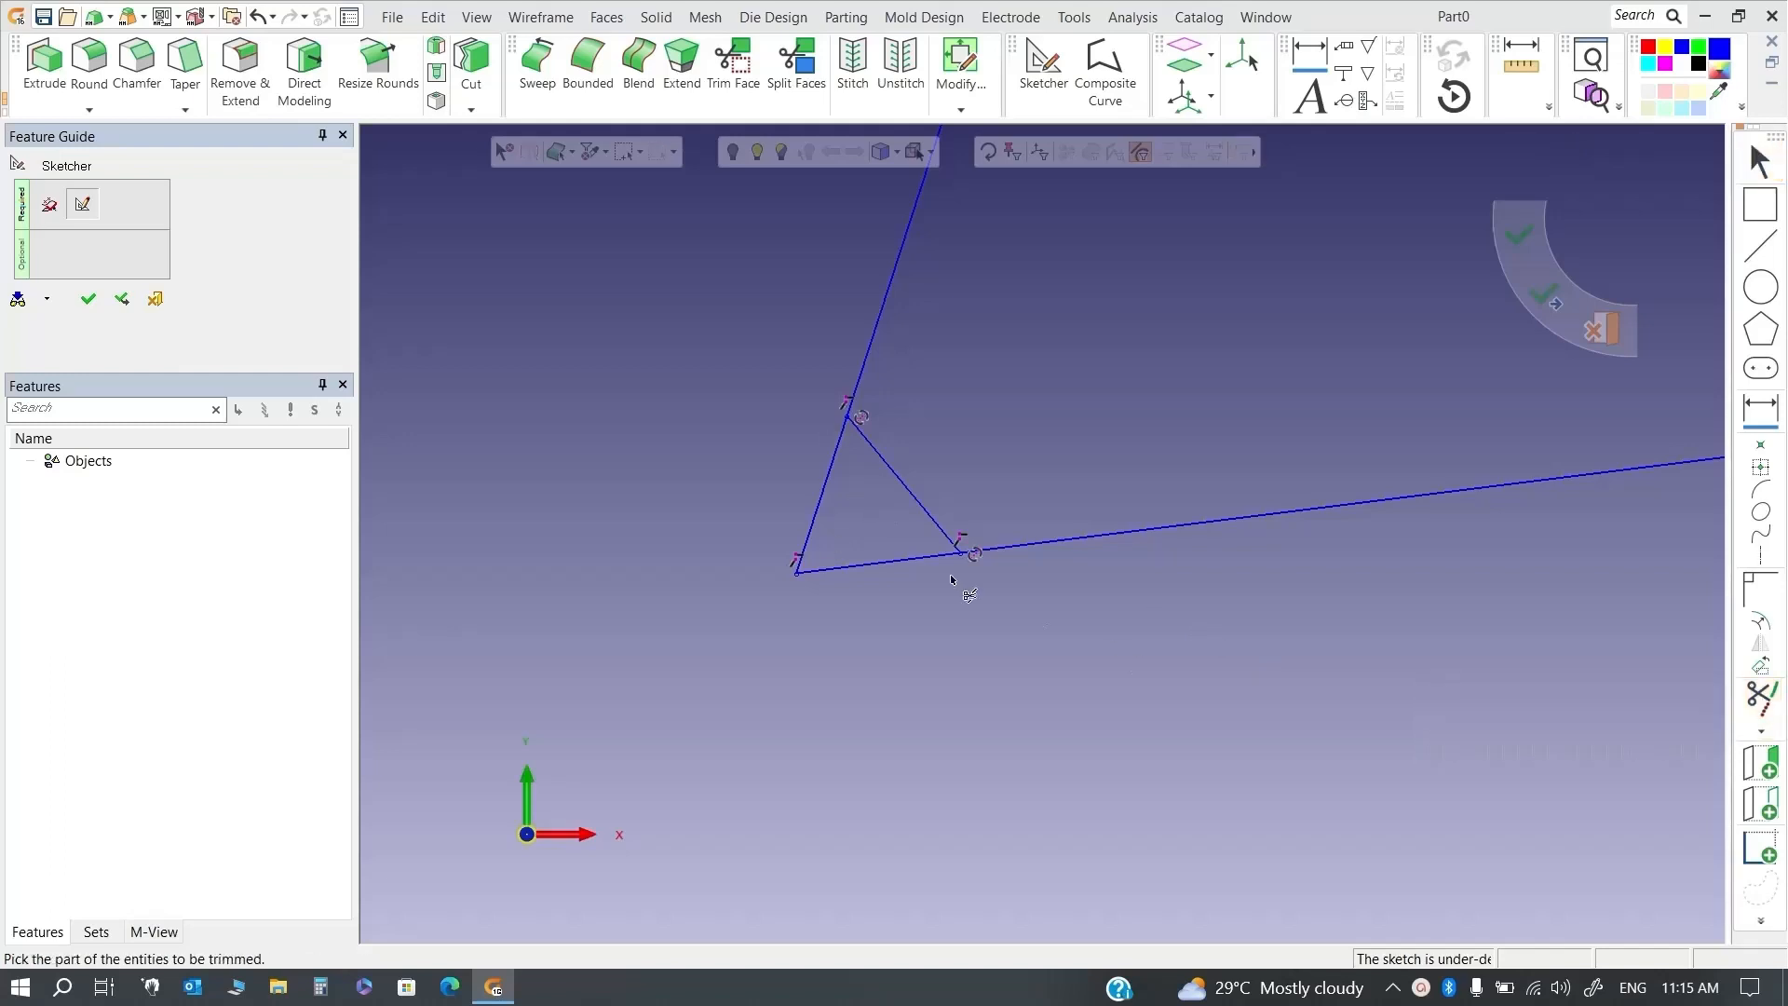
{"action": "left_click", "coordinate": [821, 495]}
{"action": "left_click", "coordinate": [890, 562]}
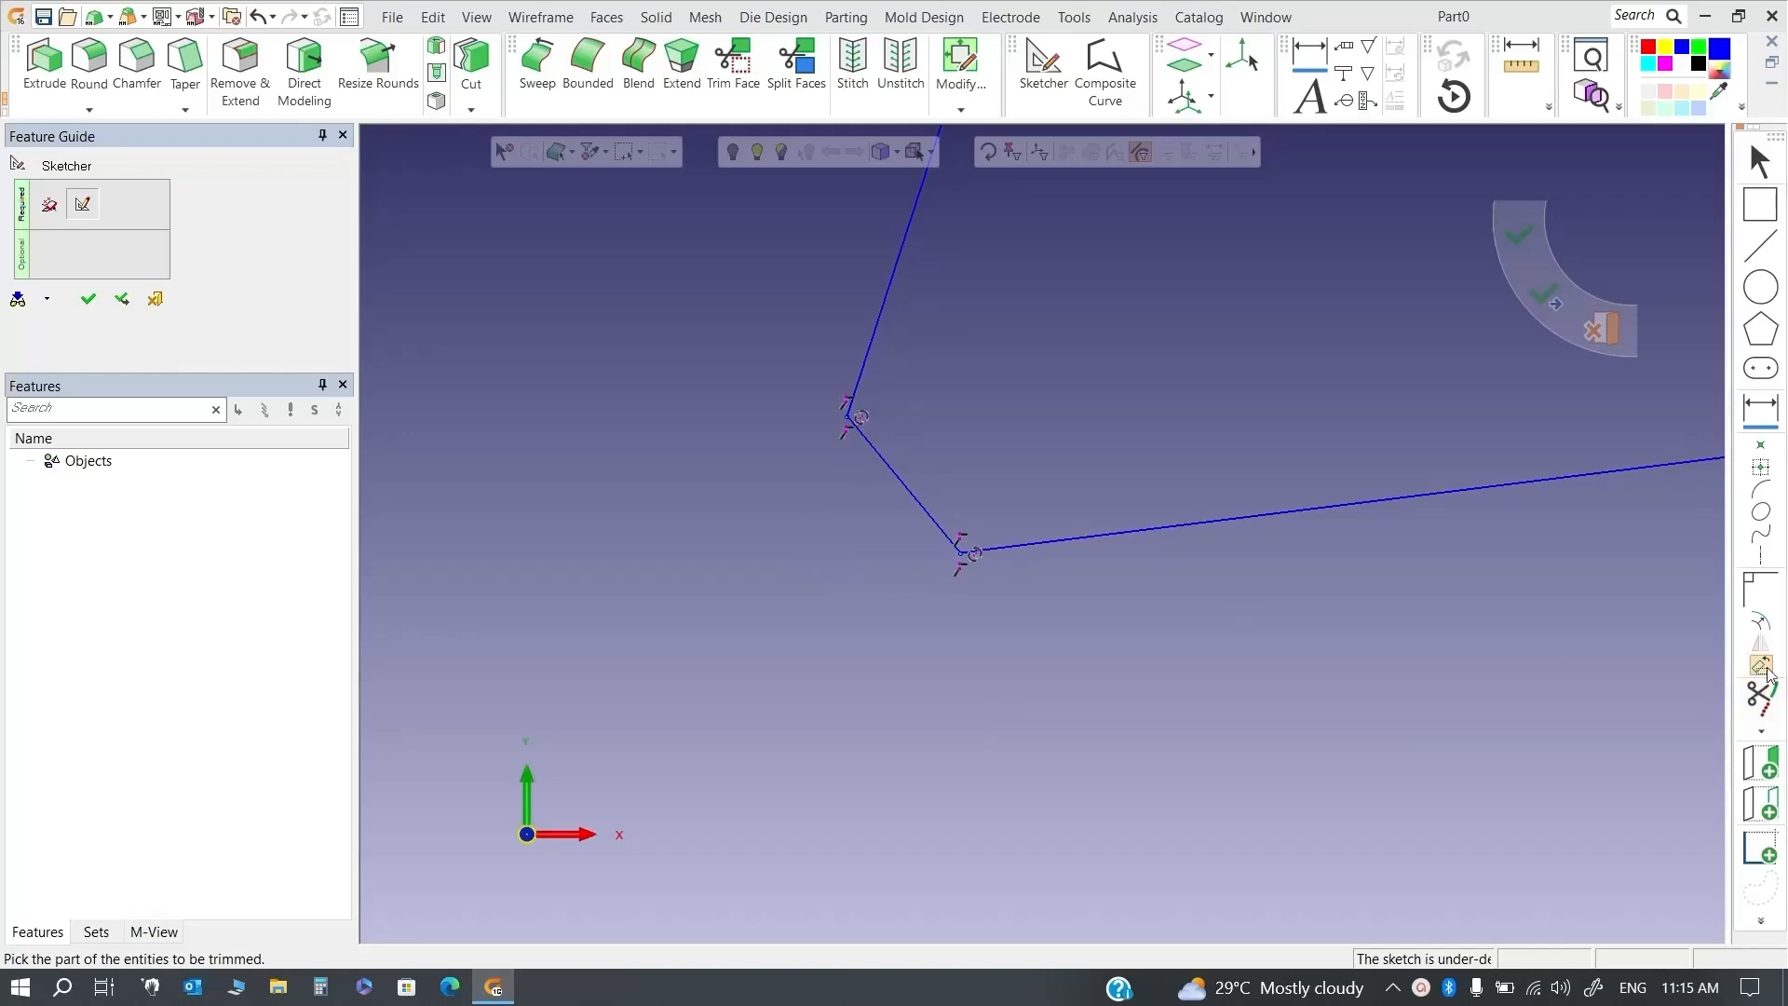
{"action": "scroll", "coordinate": [1374, 634], "scroll_direction": "down", "scroll_amount": 8}
{"action": "scroll", "coordinate": [1111, 662], "scroll_direction": "down", "scroll_amount": 5}
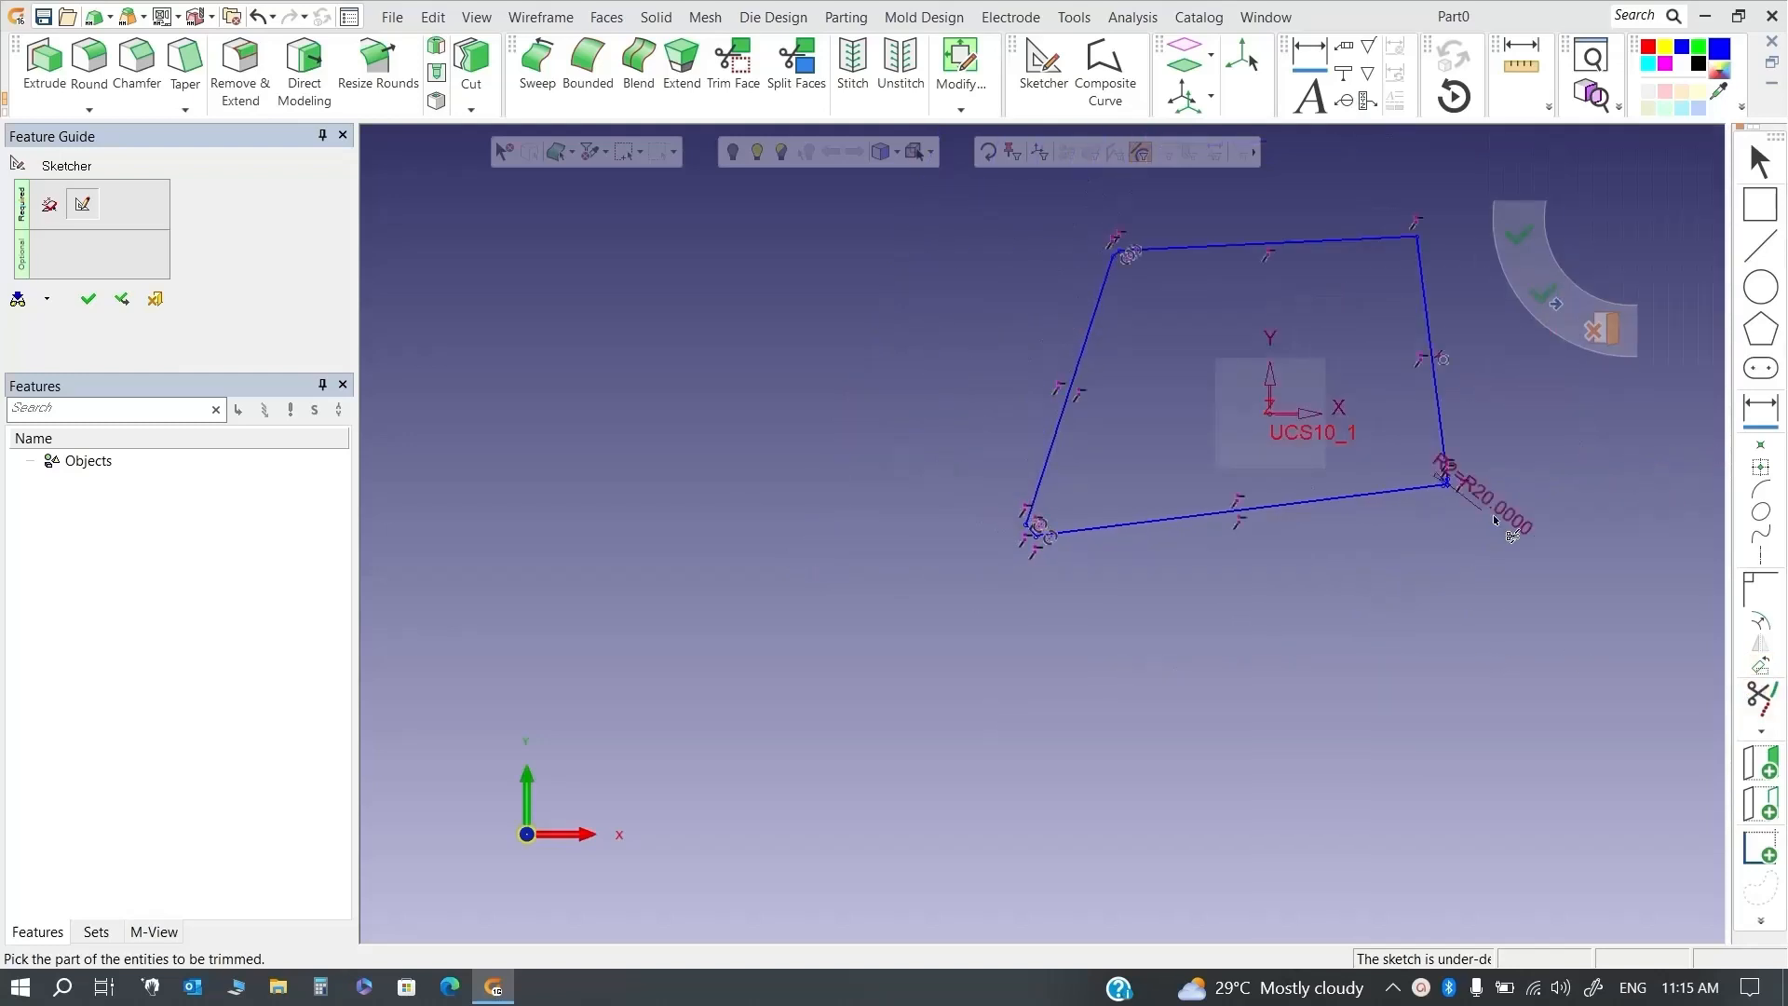
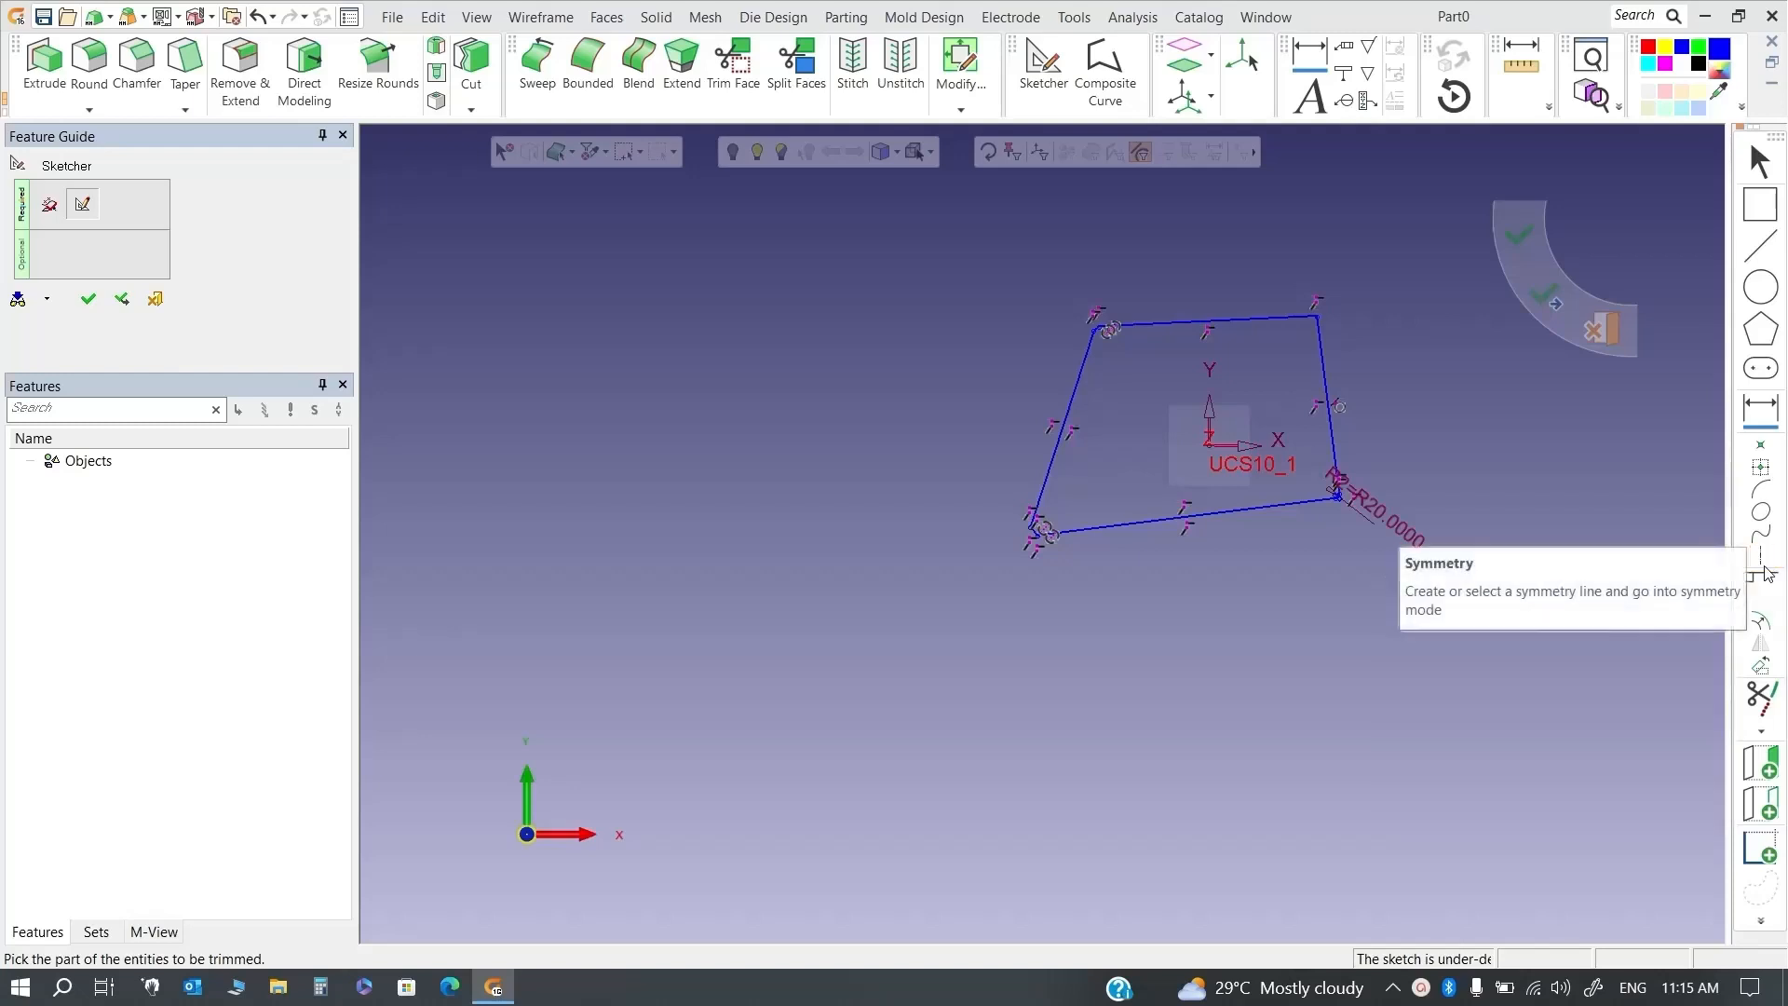
Set up an offset of the sketch's right side line with a value of 50 mm, directed outside the outline
{"action": "left_click", "coordinate": [1762, 621]}
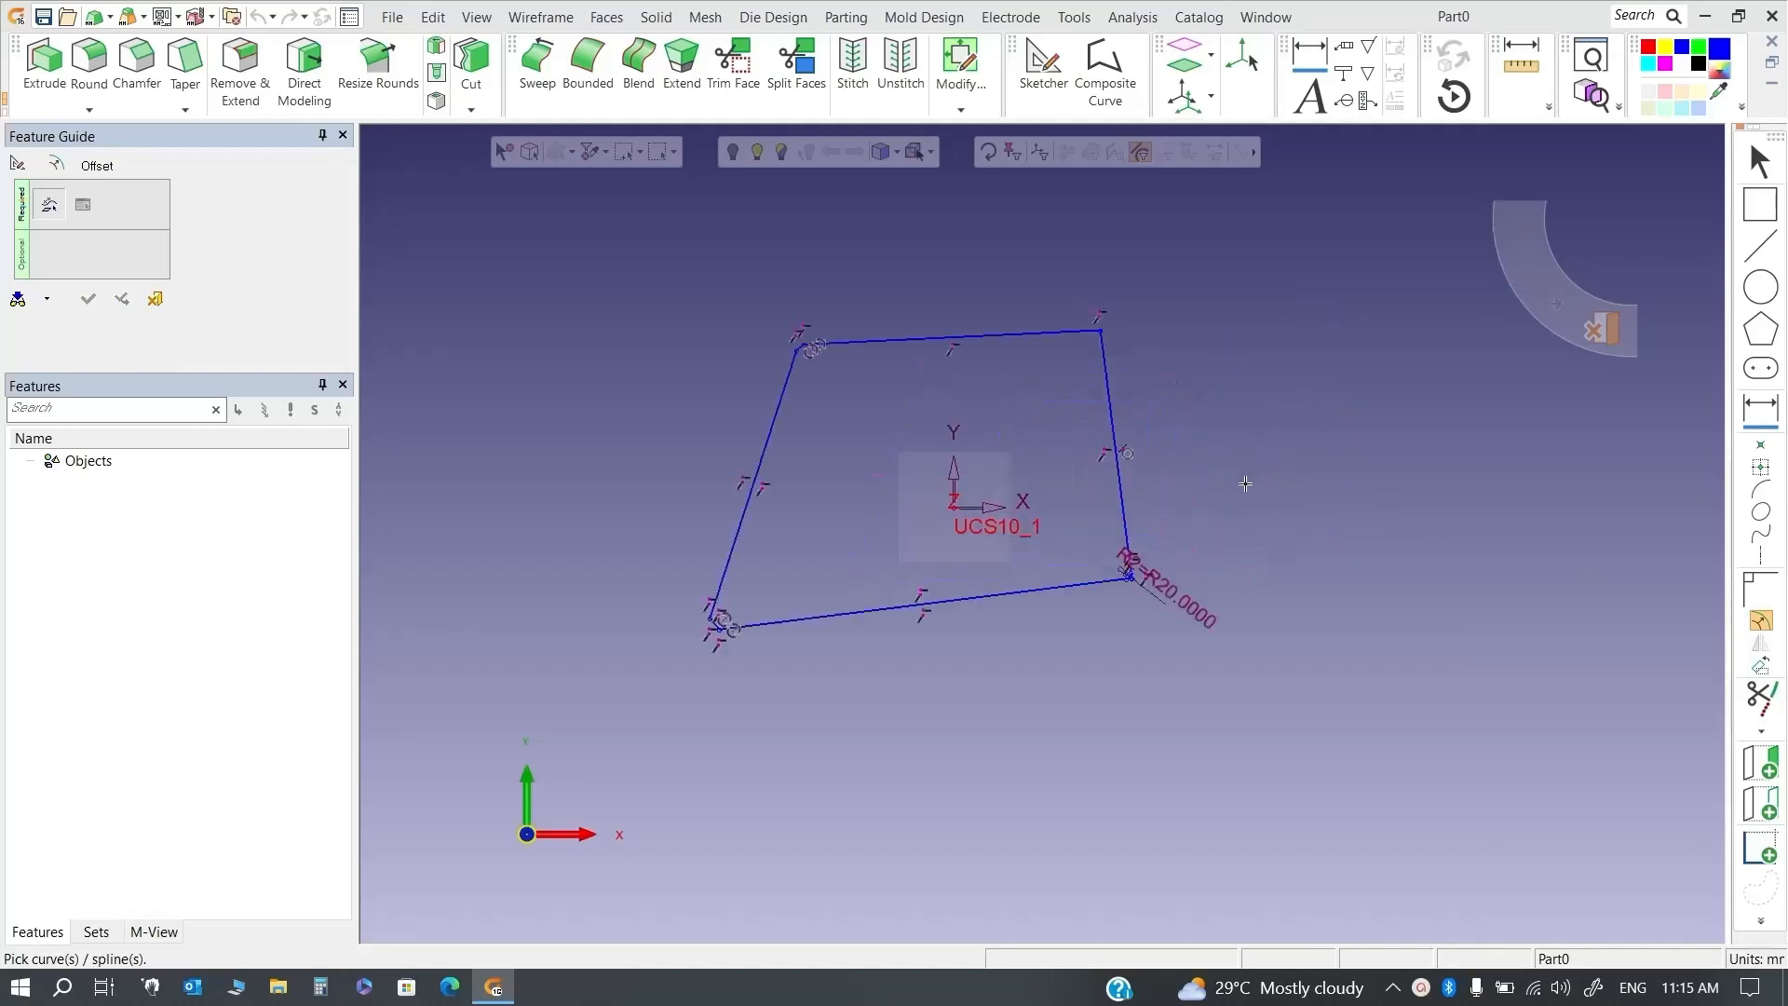
{"action": "scroll", "coordinate": [1246, 483], "scroll_direction": "up", "scroll_amount": 2}
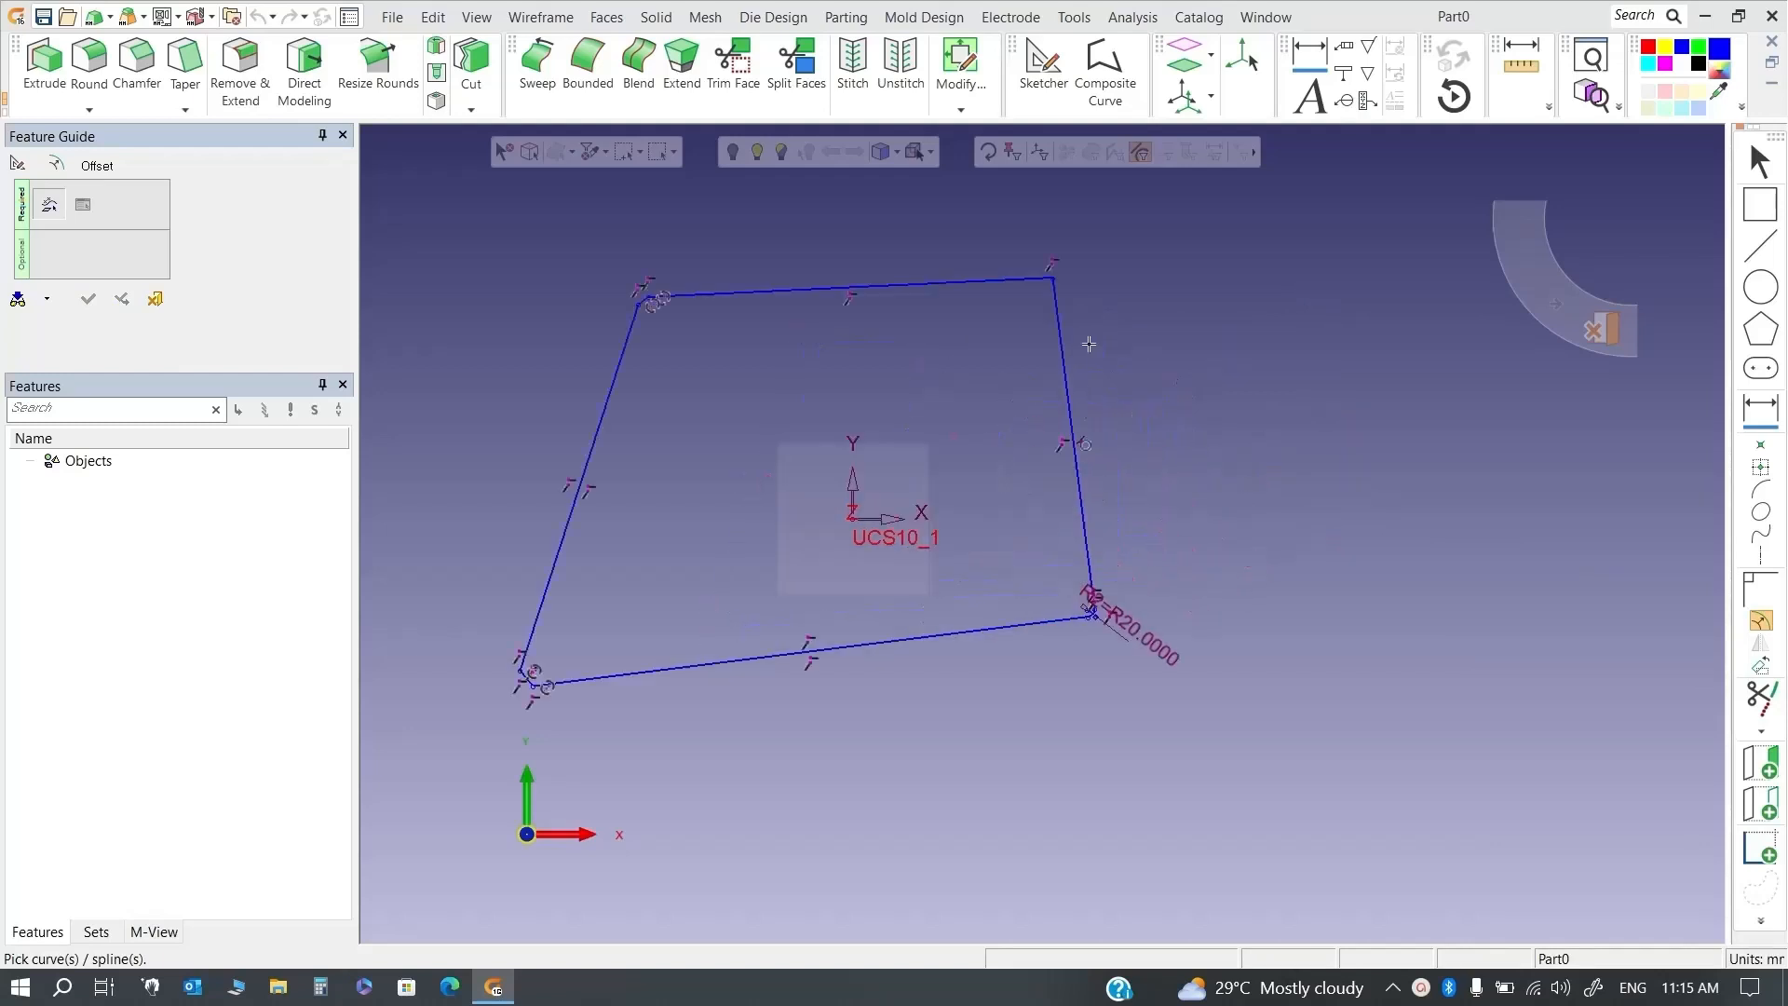
{"action": "left_click", "coordinate": [1071, 391]}
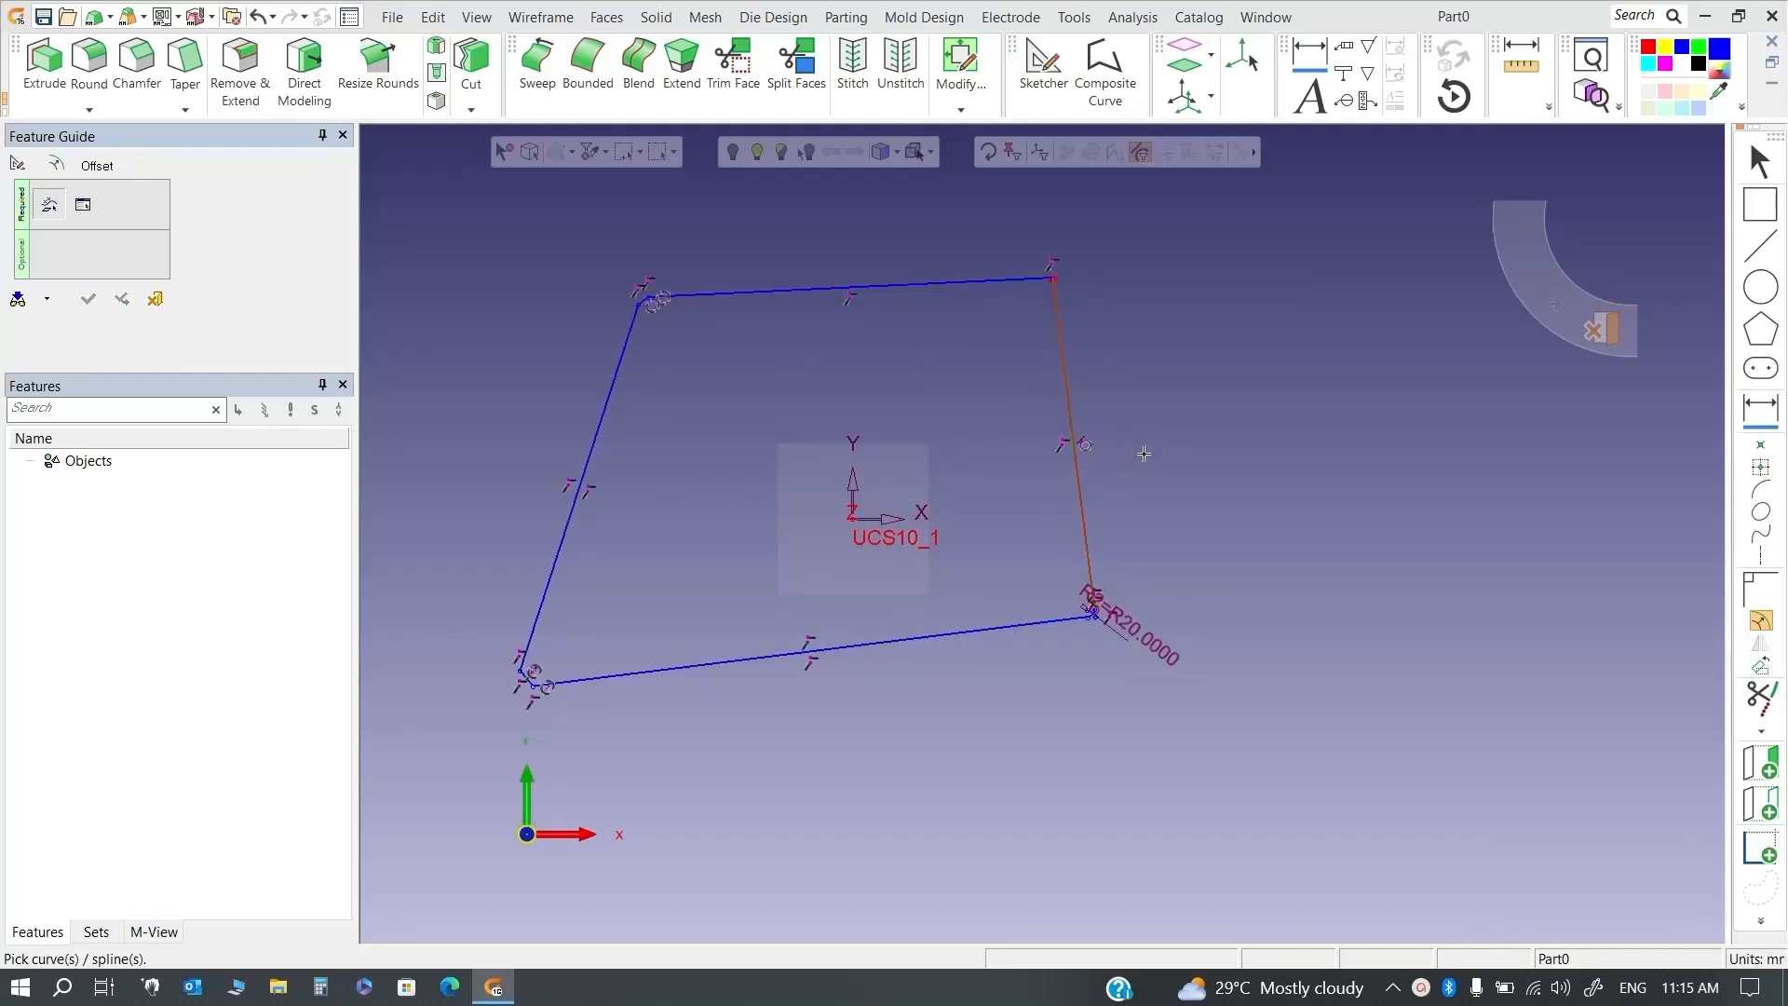
{"action": "middle_click", "coordinate": [1174, 386]}
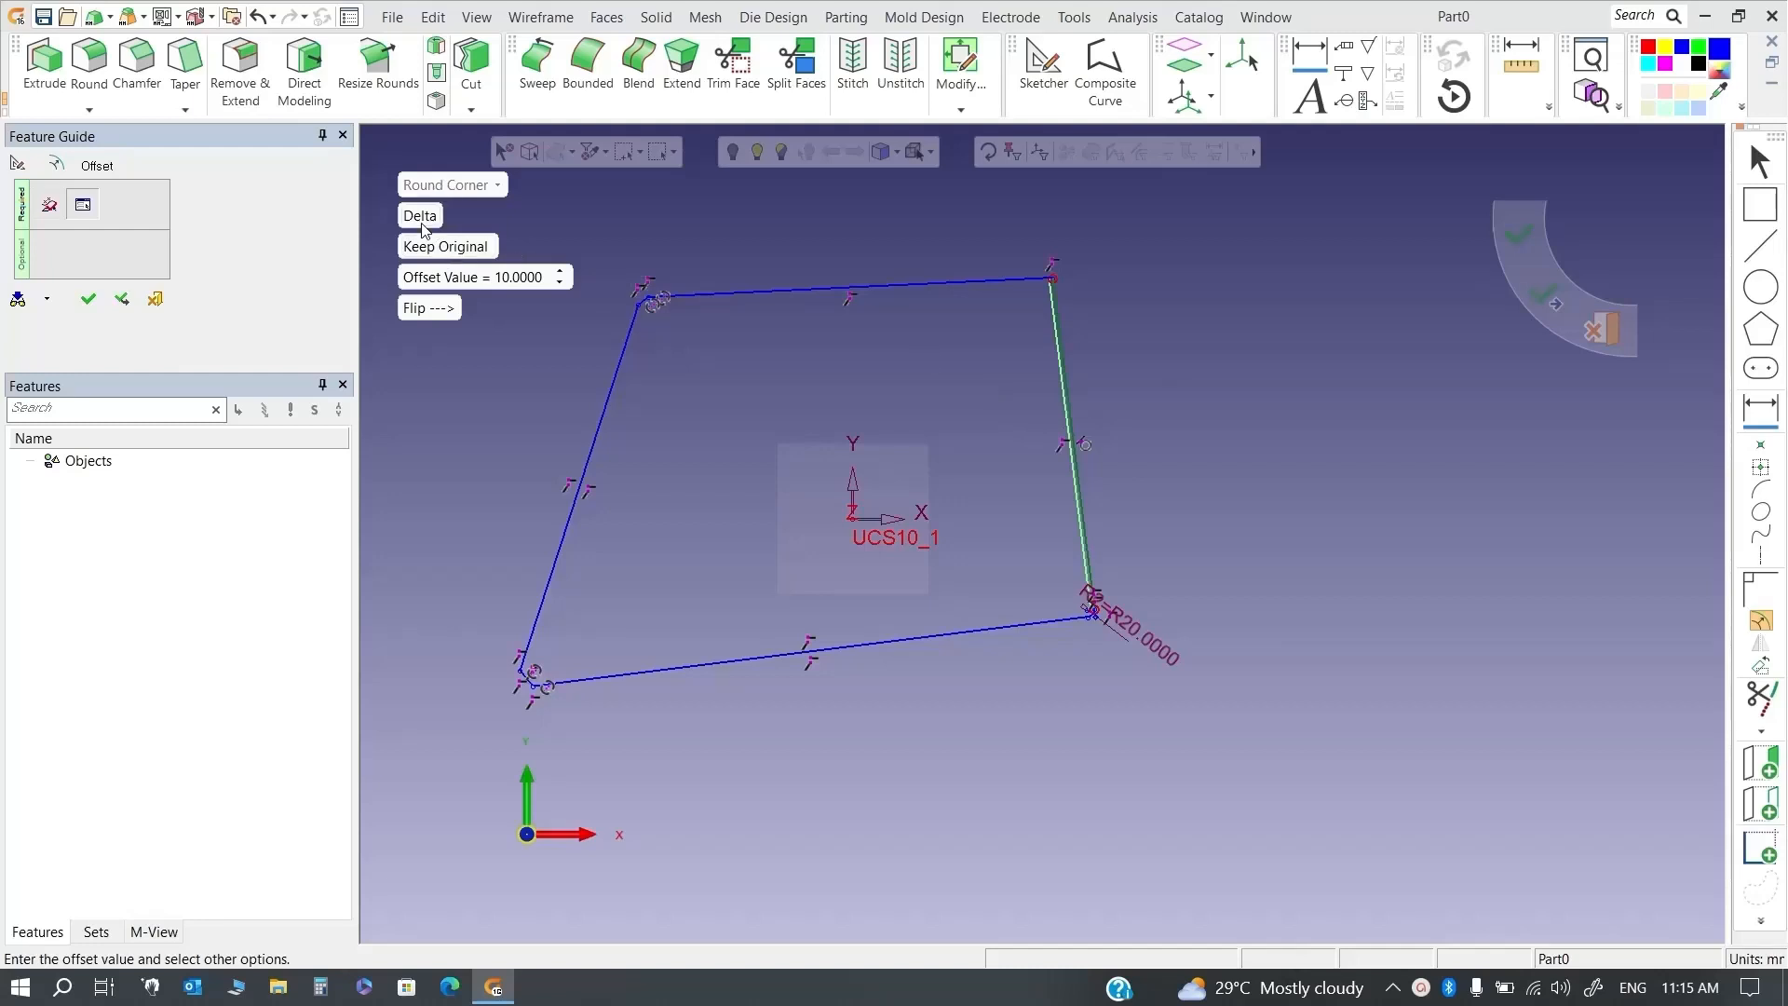
{"action": "left_click", "coordinate": [528, 282]}
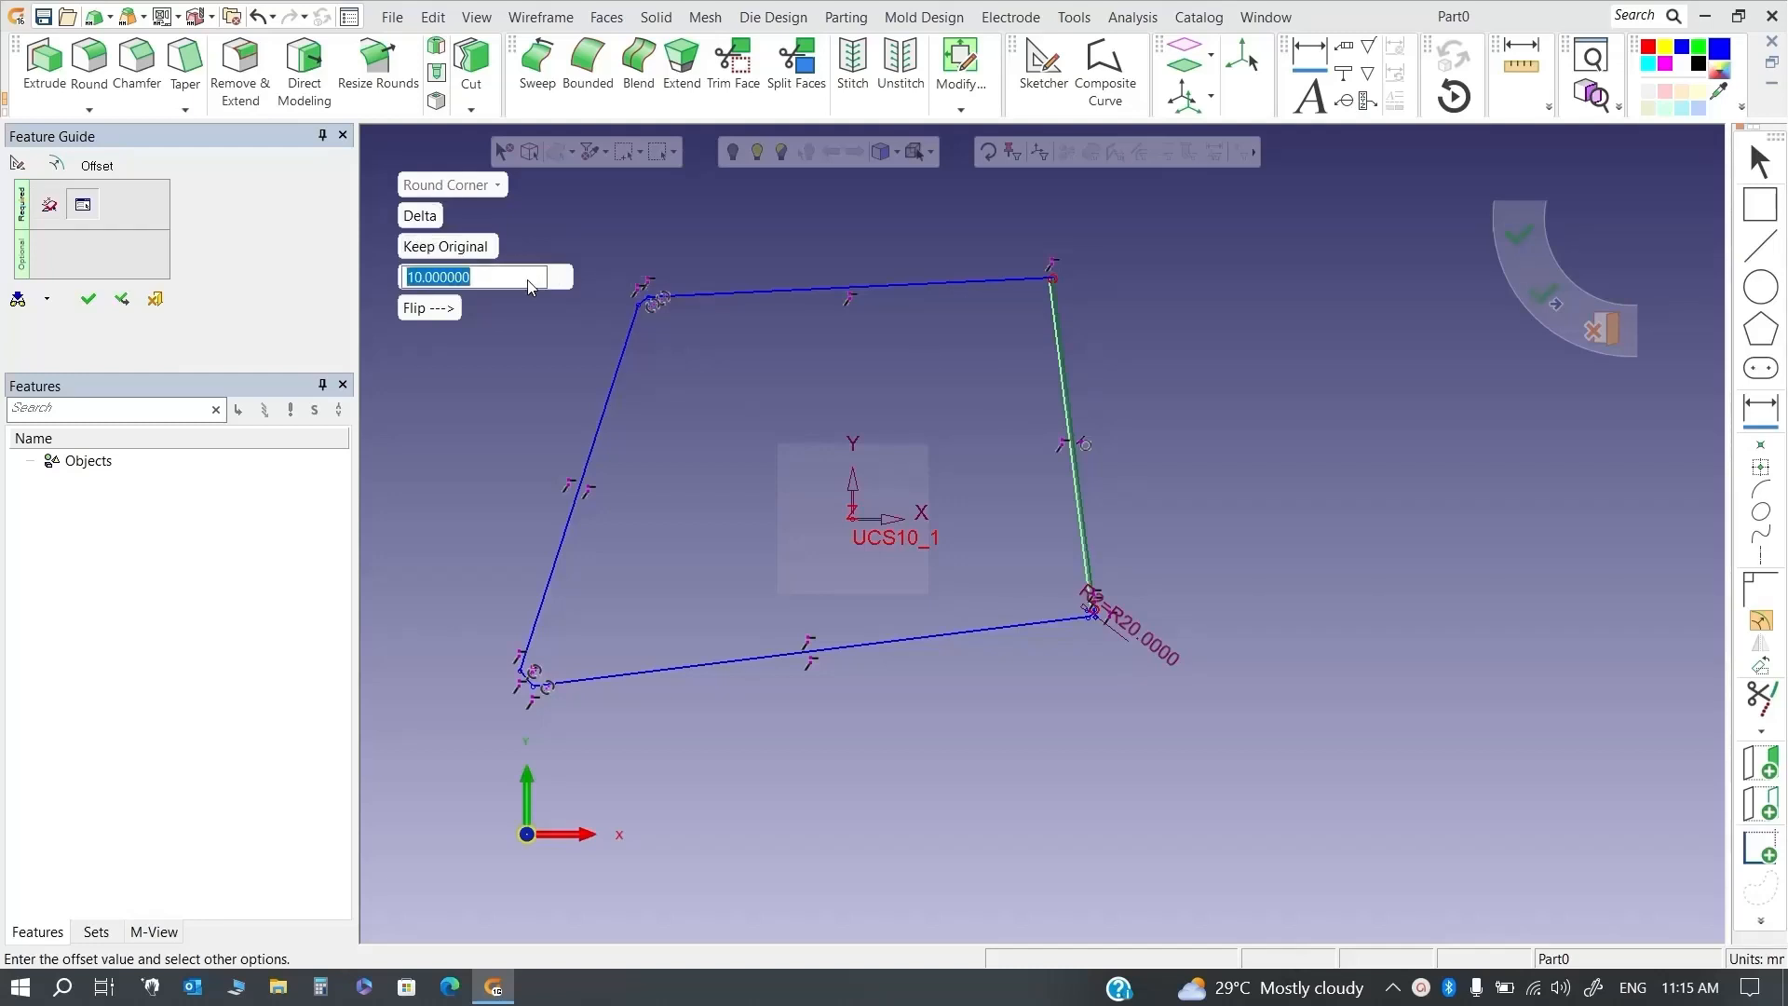
{"action": "type", "text": "50"}
{"action": "key", "text": "Return"}
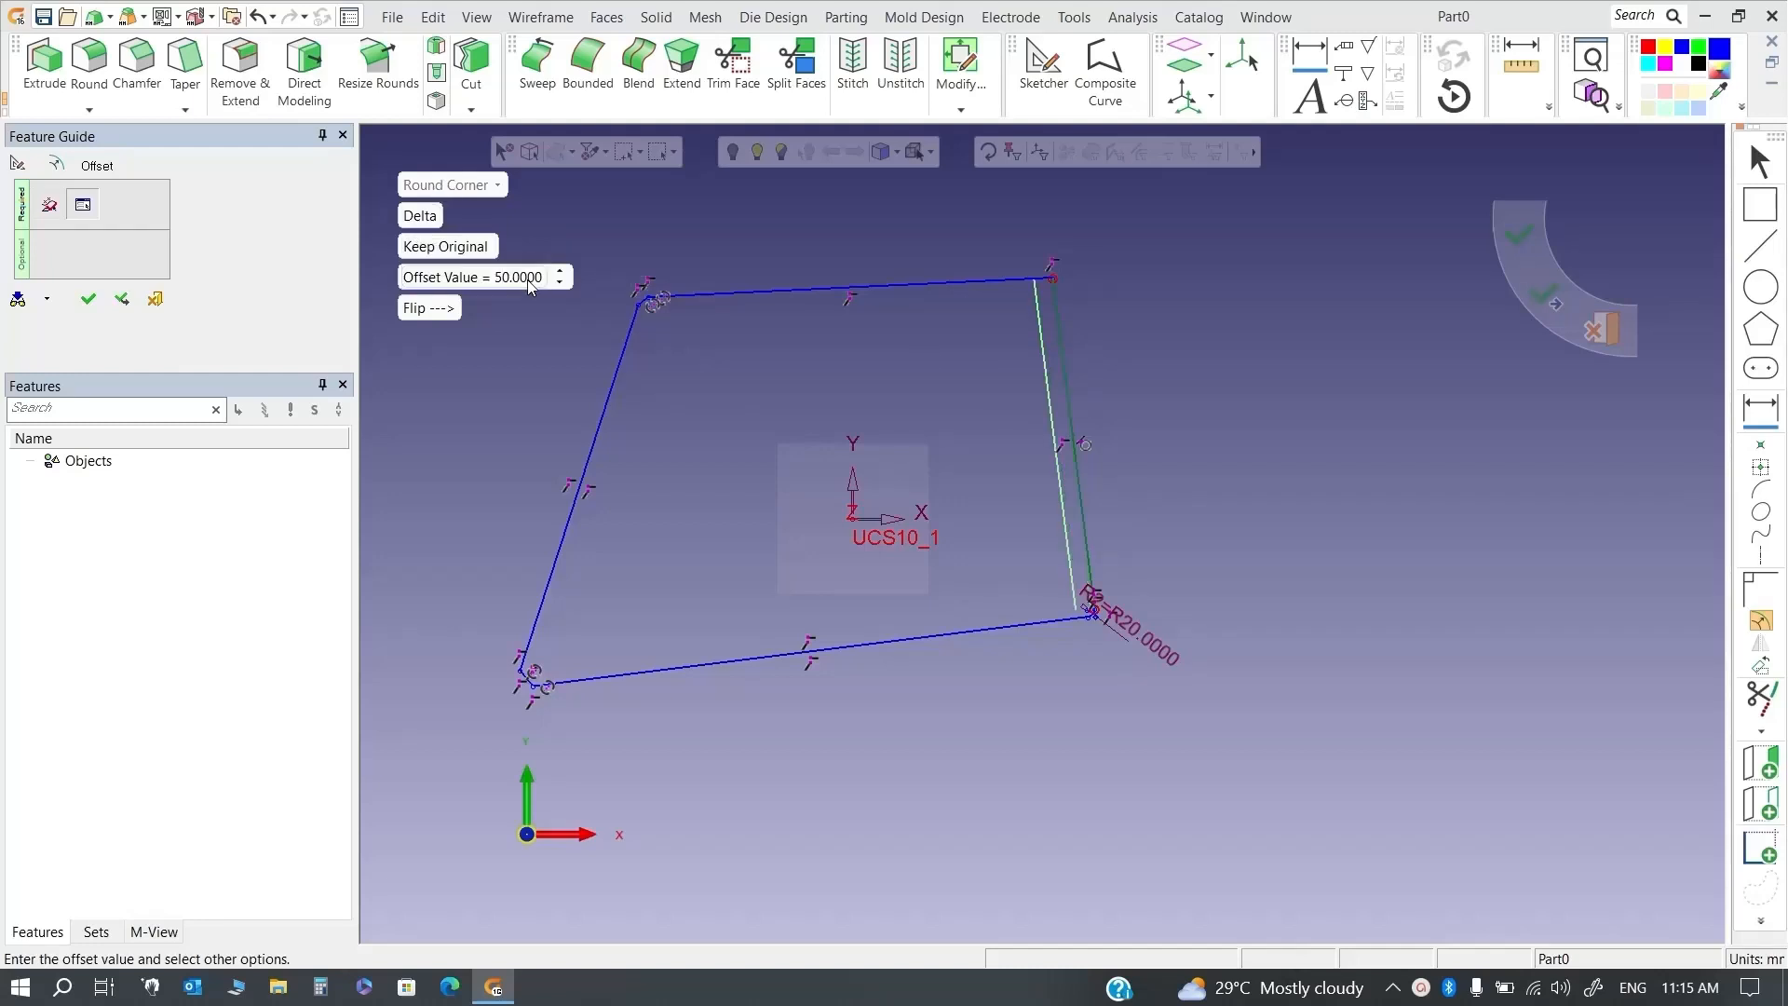
{"action": "left_click", "coordinate": [433, 309]}
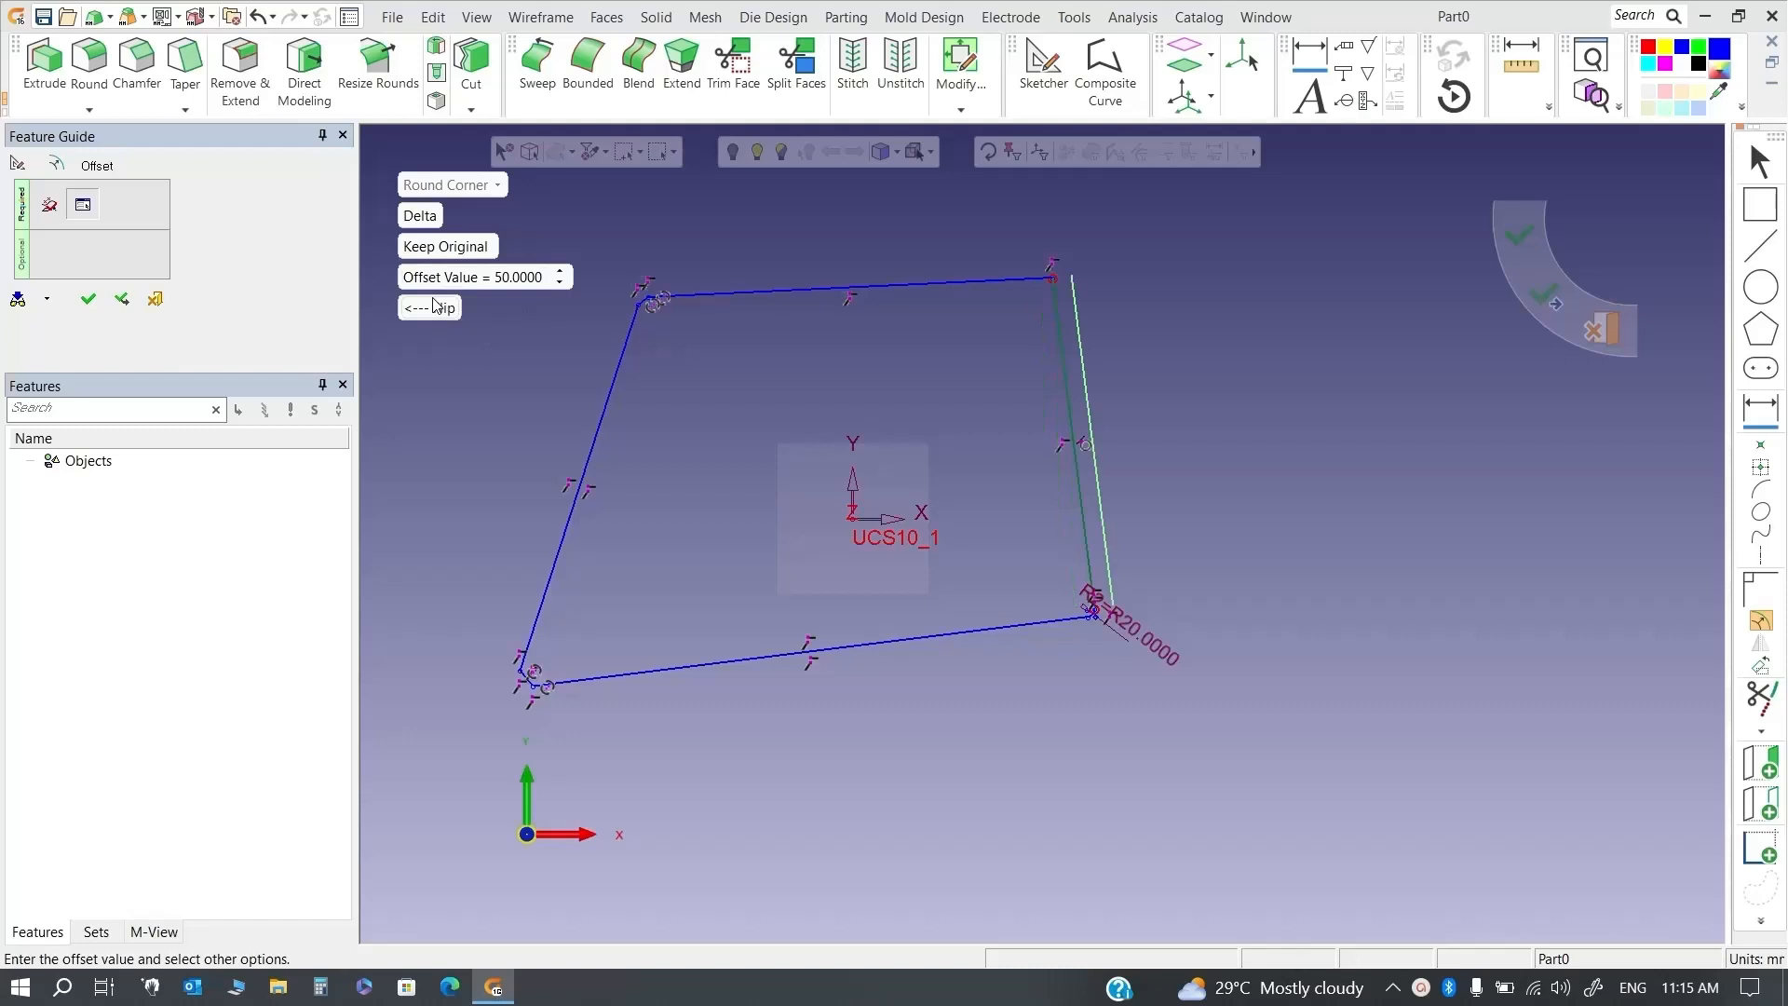
Place the right line's offset by picking the top line's midpoint, and remove the original line
{"action": "left_click", "coordinate": [430, 218]}
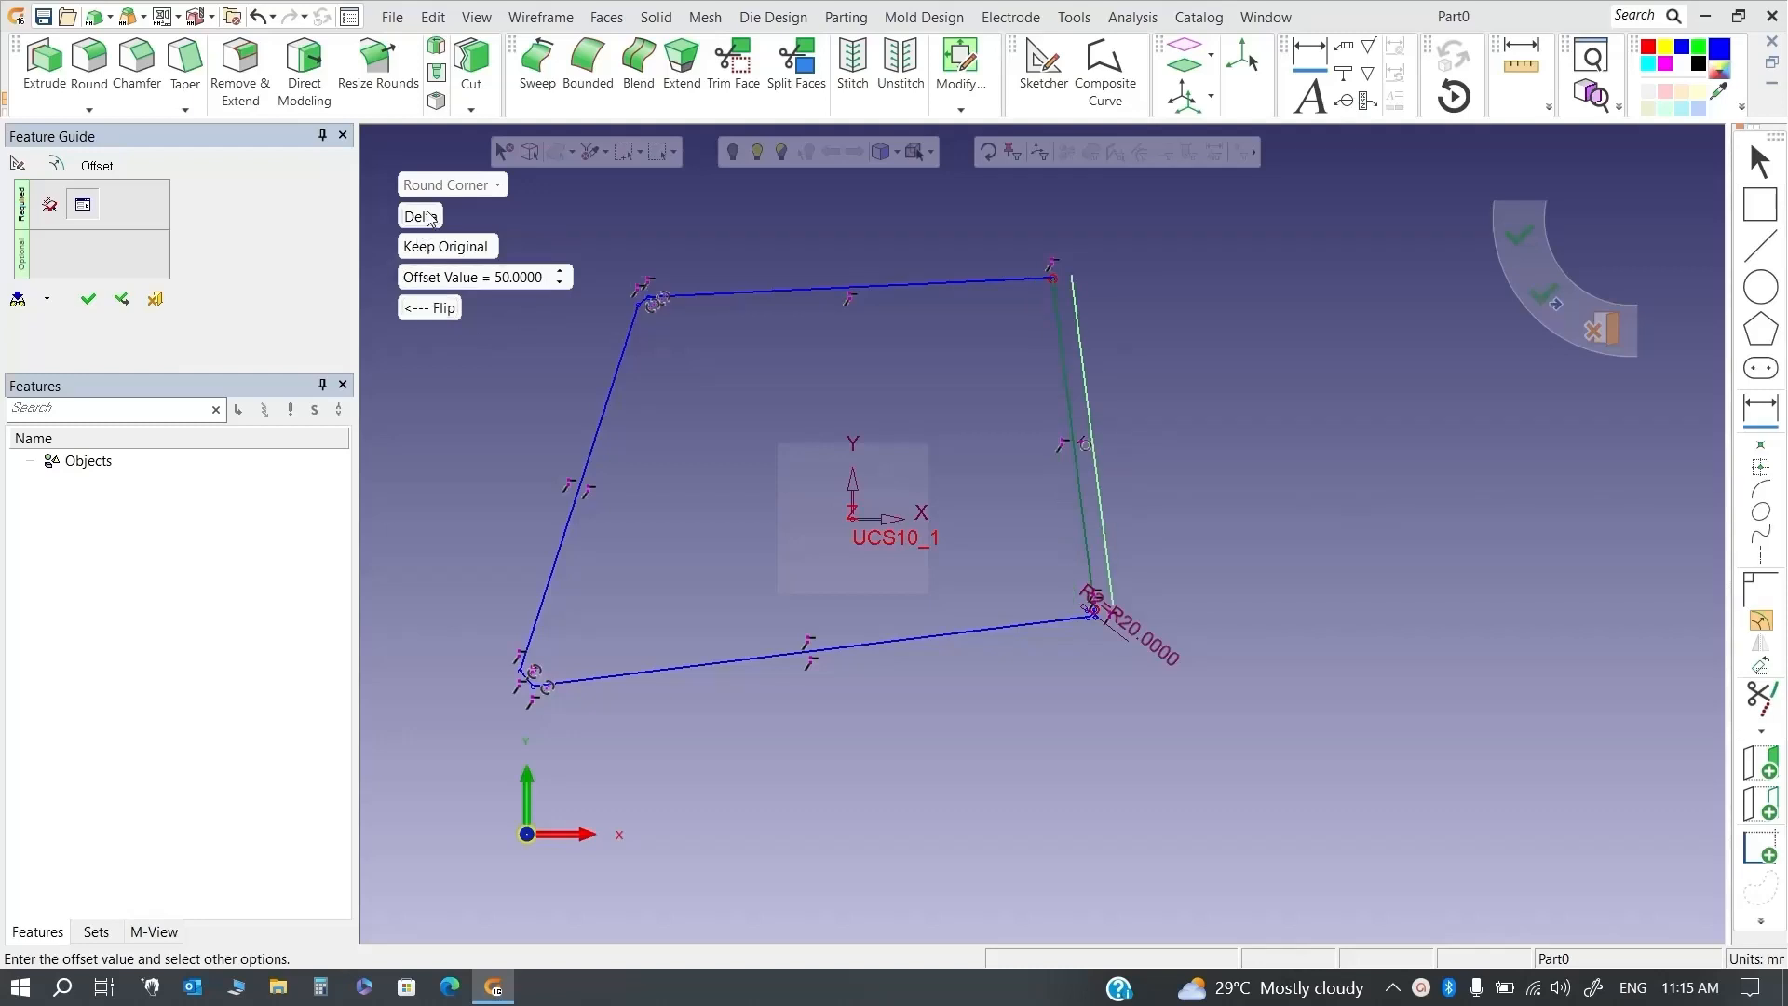
{"action": "left_click", "coordinate": [848, 284]}
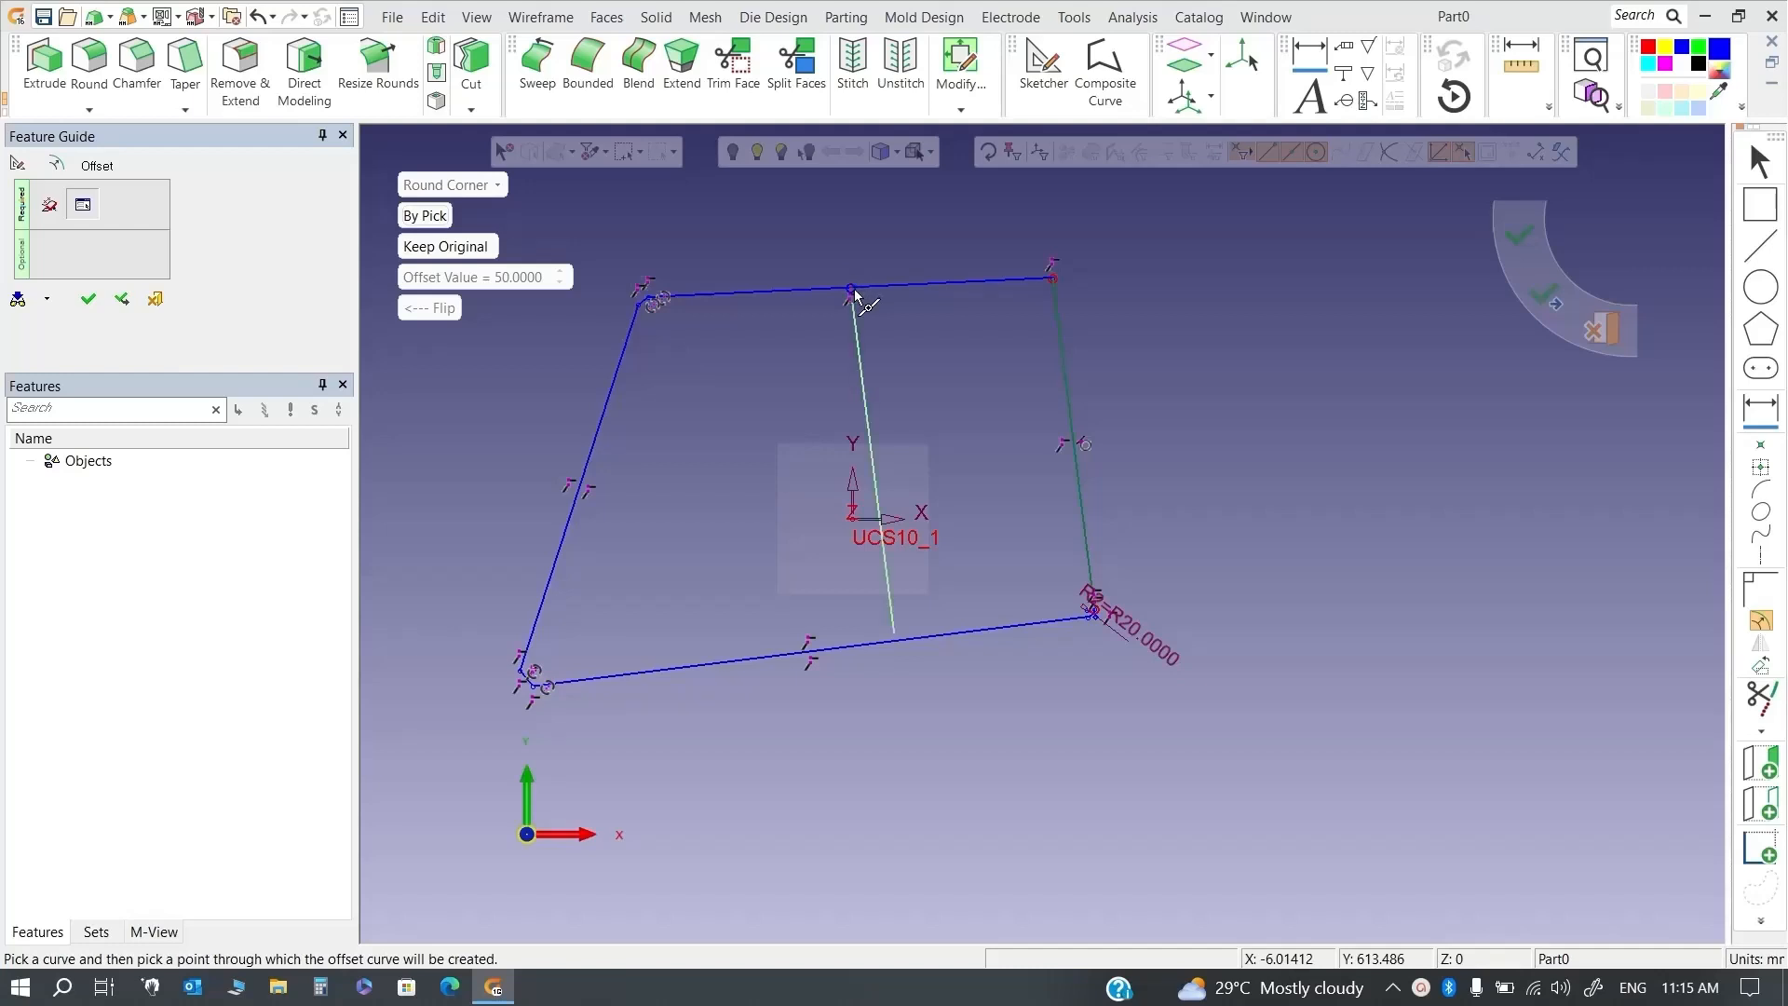
{"action": "left_click", "coordinate": [469, 247]}
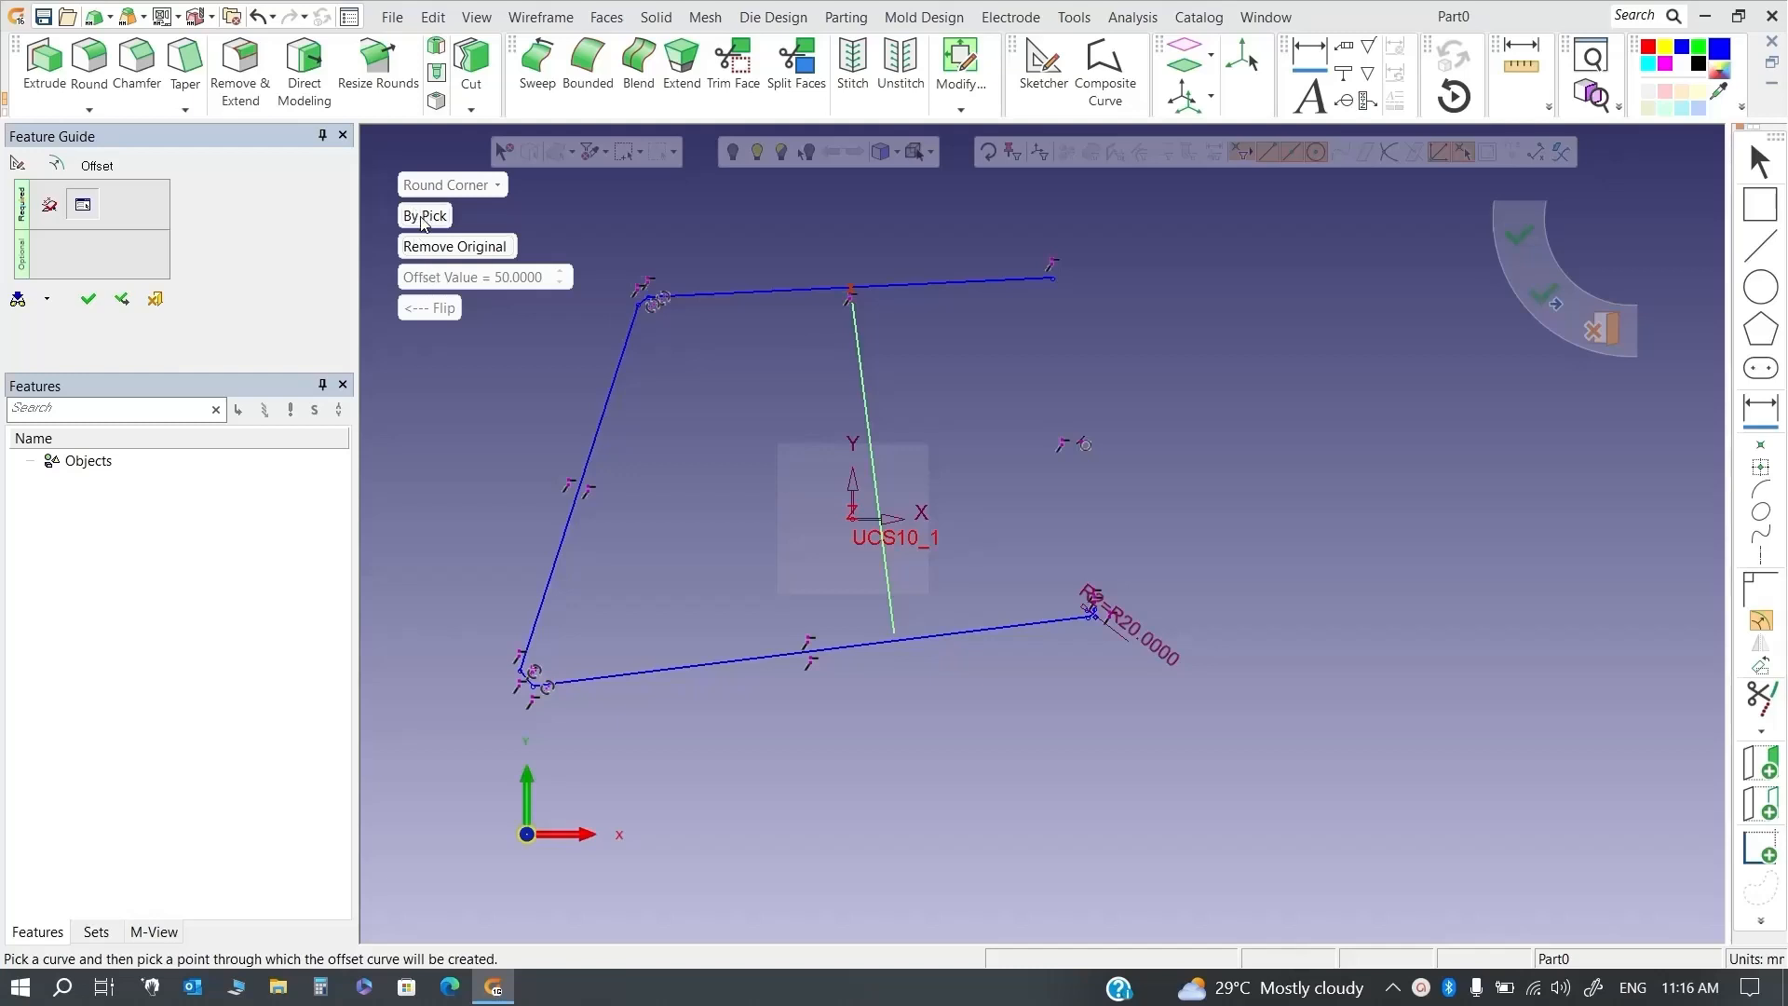
{"action": "left_click", "coordinate": [88, 298]}
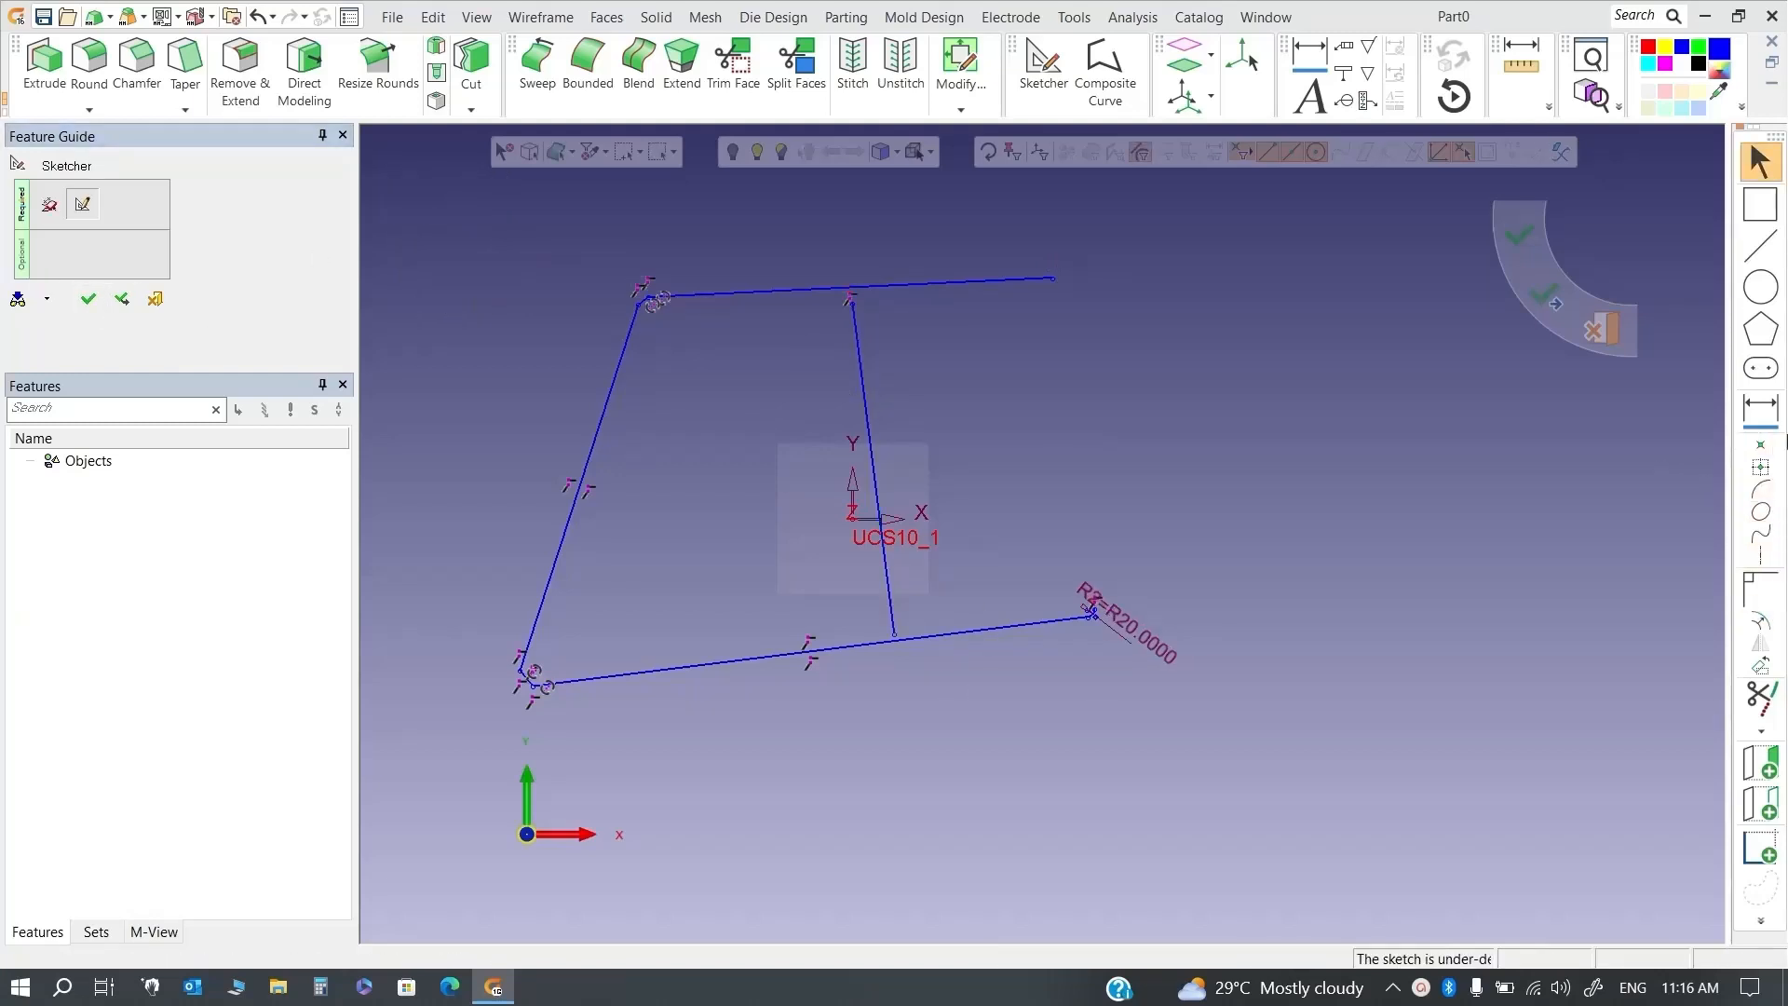
Try offsetting the connected outer lines by 50 mm, leaving out the inner line
{"action": "left_click", "coordinate": [1761, 624]}
{"action": "scroll", "coordinate": [840, 256], "scroll_direction": "down", "scroll_amount": 2}
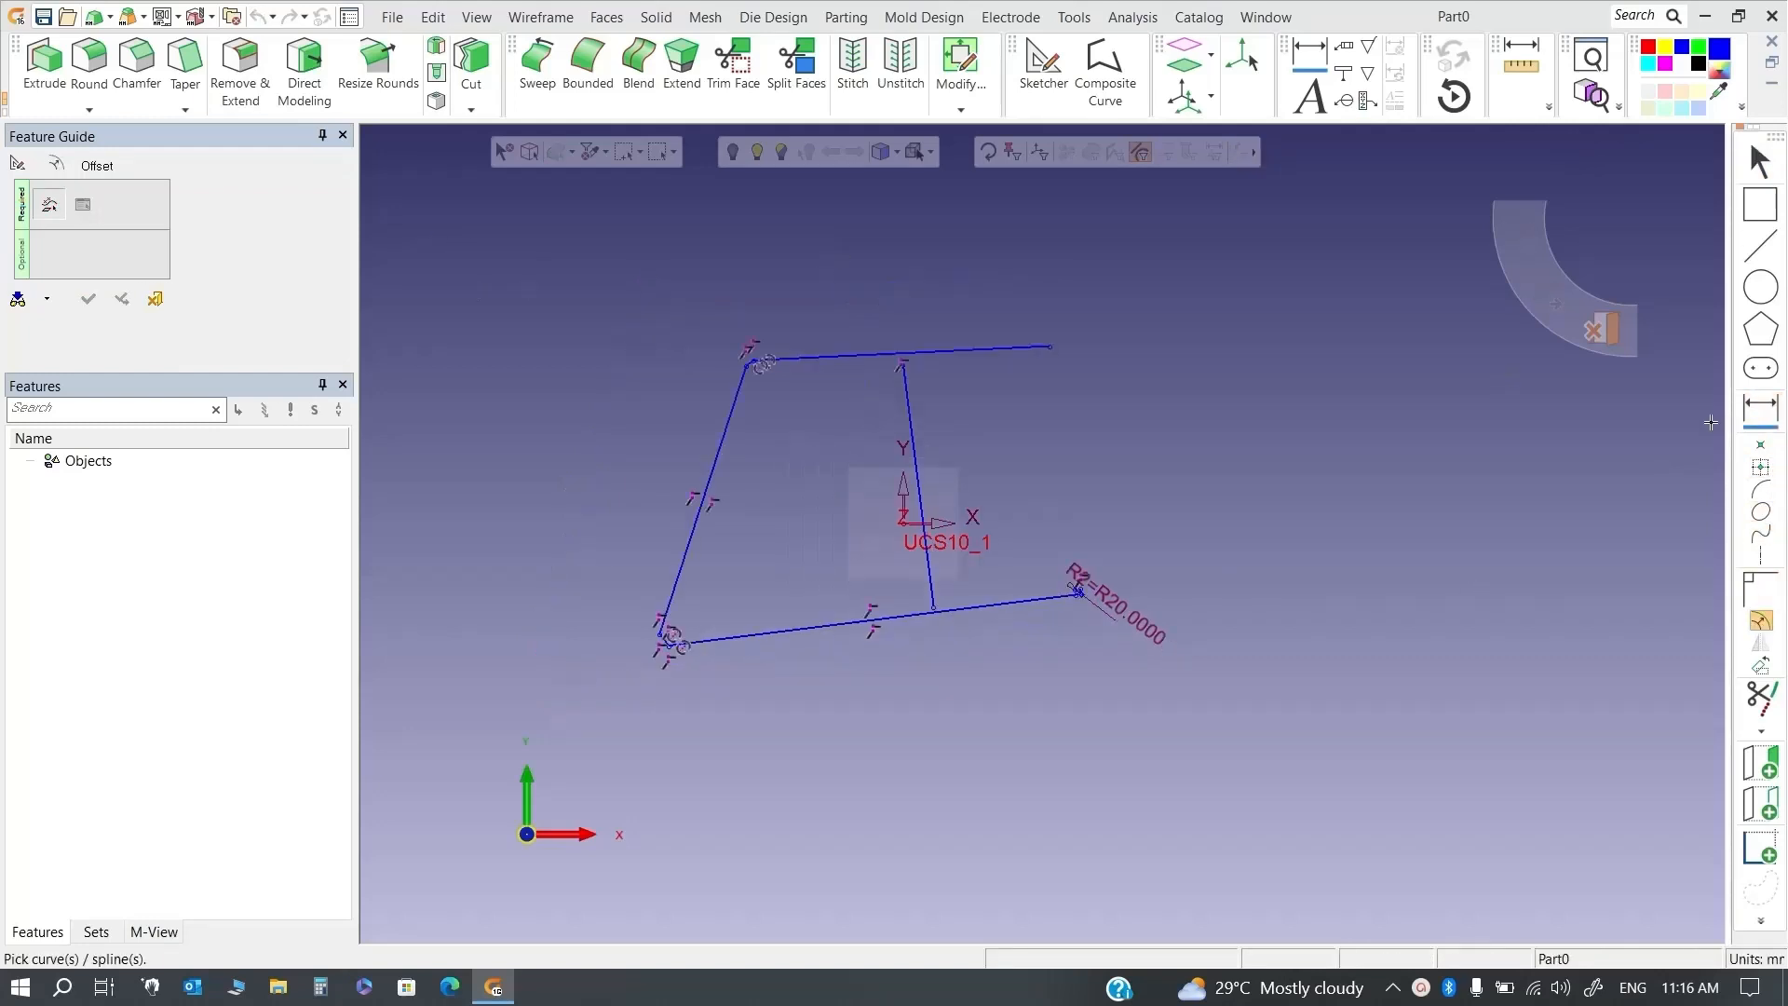
{"action": "mouse_move", "coordinate": [500, 284]}
{"action": "left_mouse_down"}
{"action": "mouse_move", "coordinate": [889, 582]}
{"action": "mouse_move", "coordinate": [1219, 687]}
{"action": "left_mouse_up"}
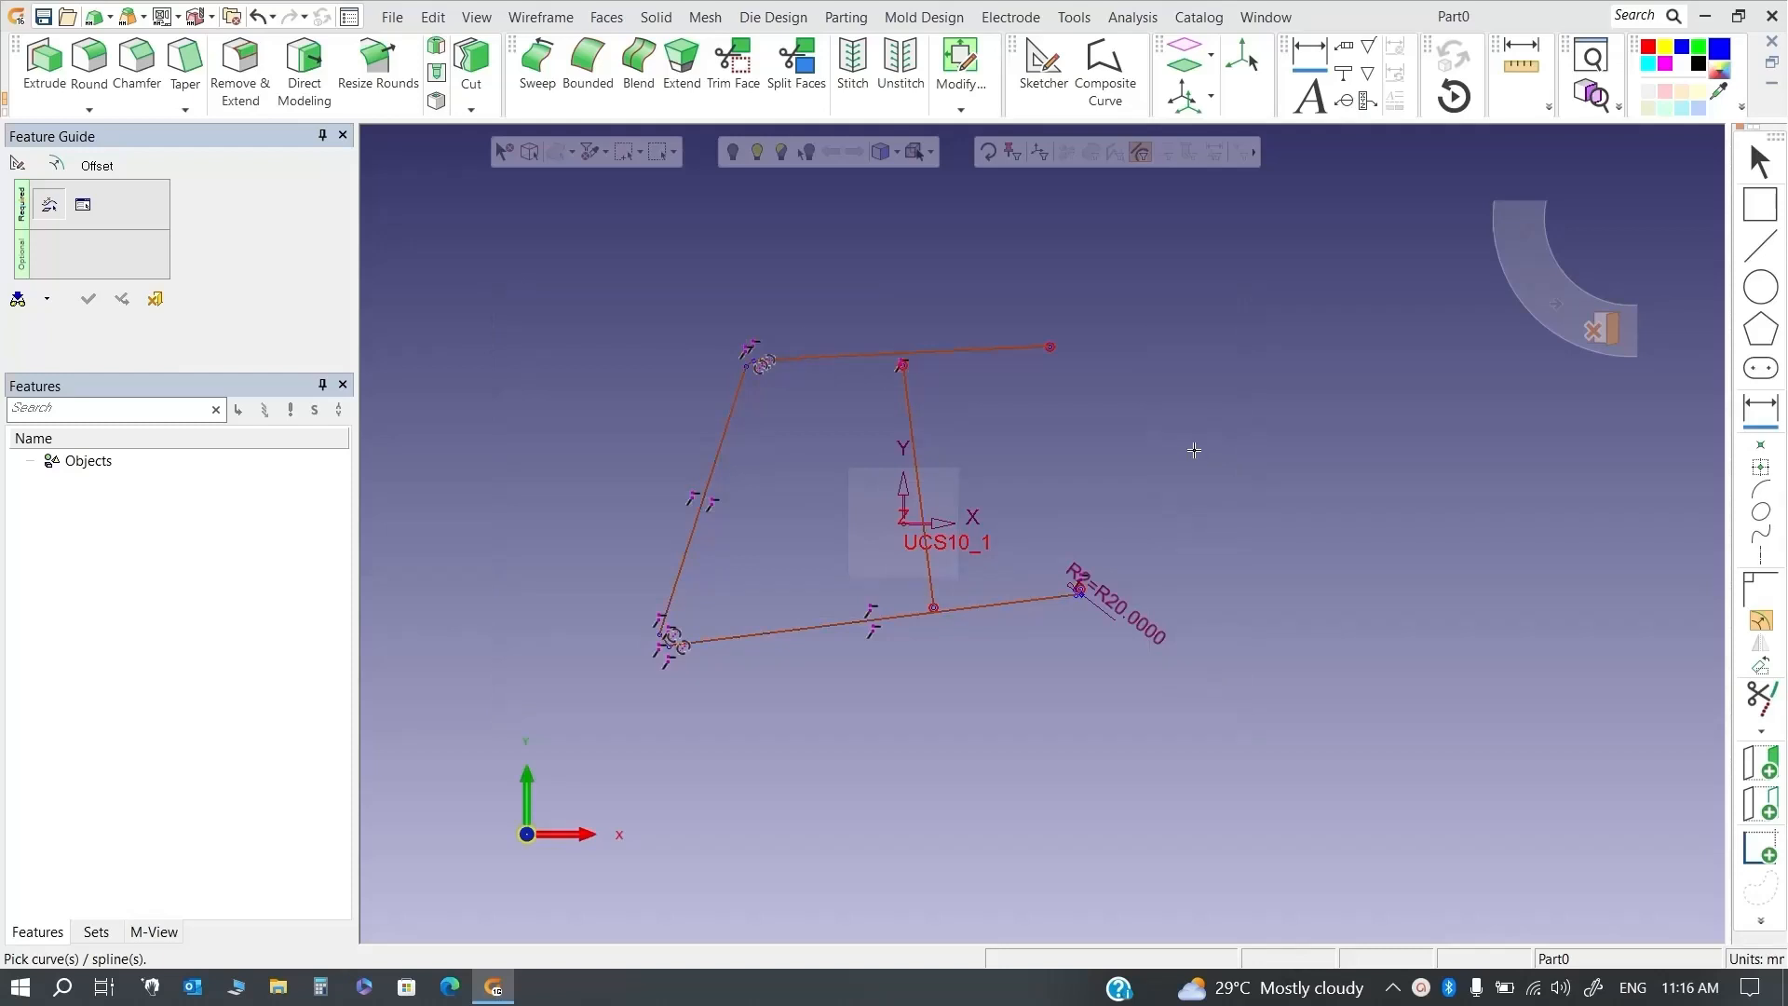
{"action": "left_click", "coordinate": [913, 443]}
{"action": "middle_click", "coordinate": [1120, 448]}
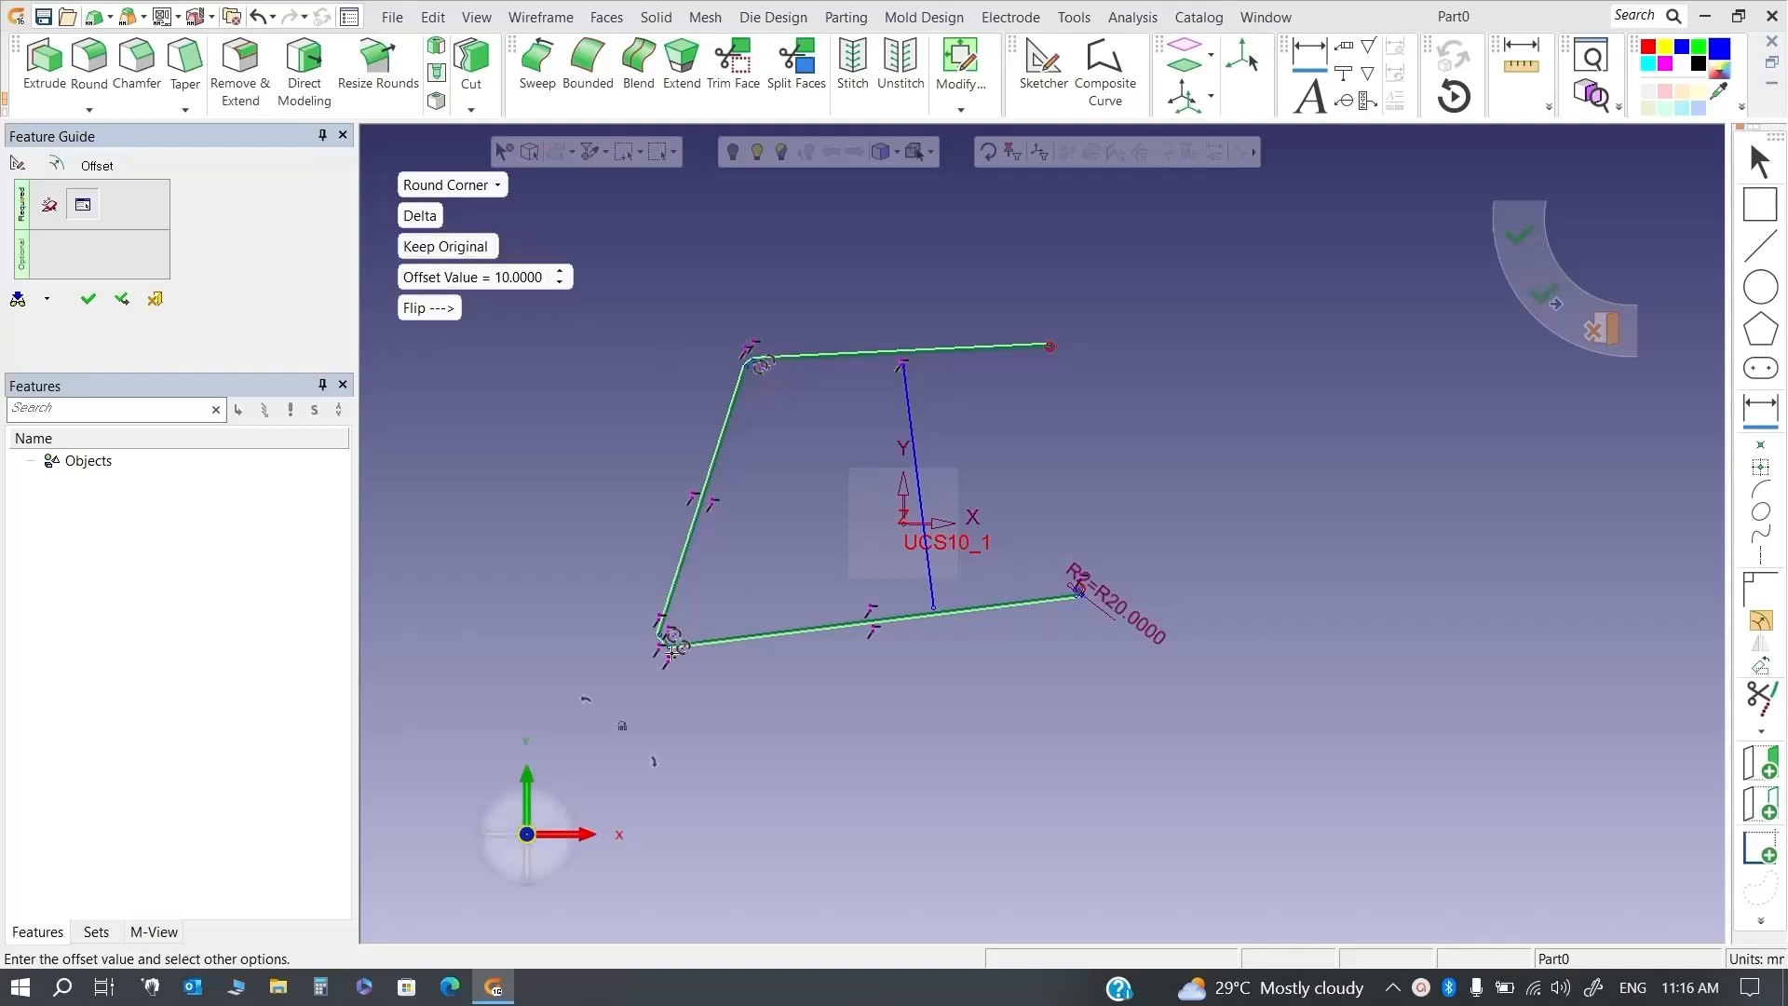
{"action": "left_click", "coordinate": [509, 278]}
{"action": "type", "text": "50"}
{"action": "key", "text": "Return"}
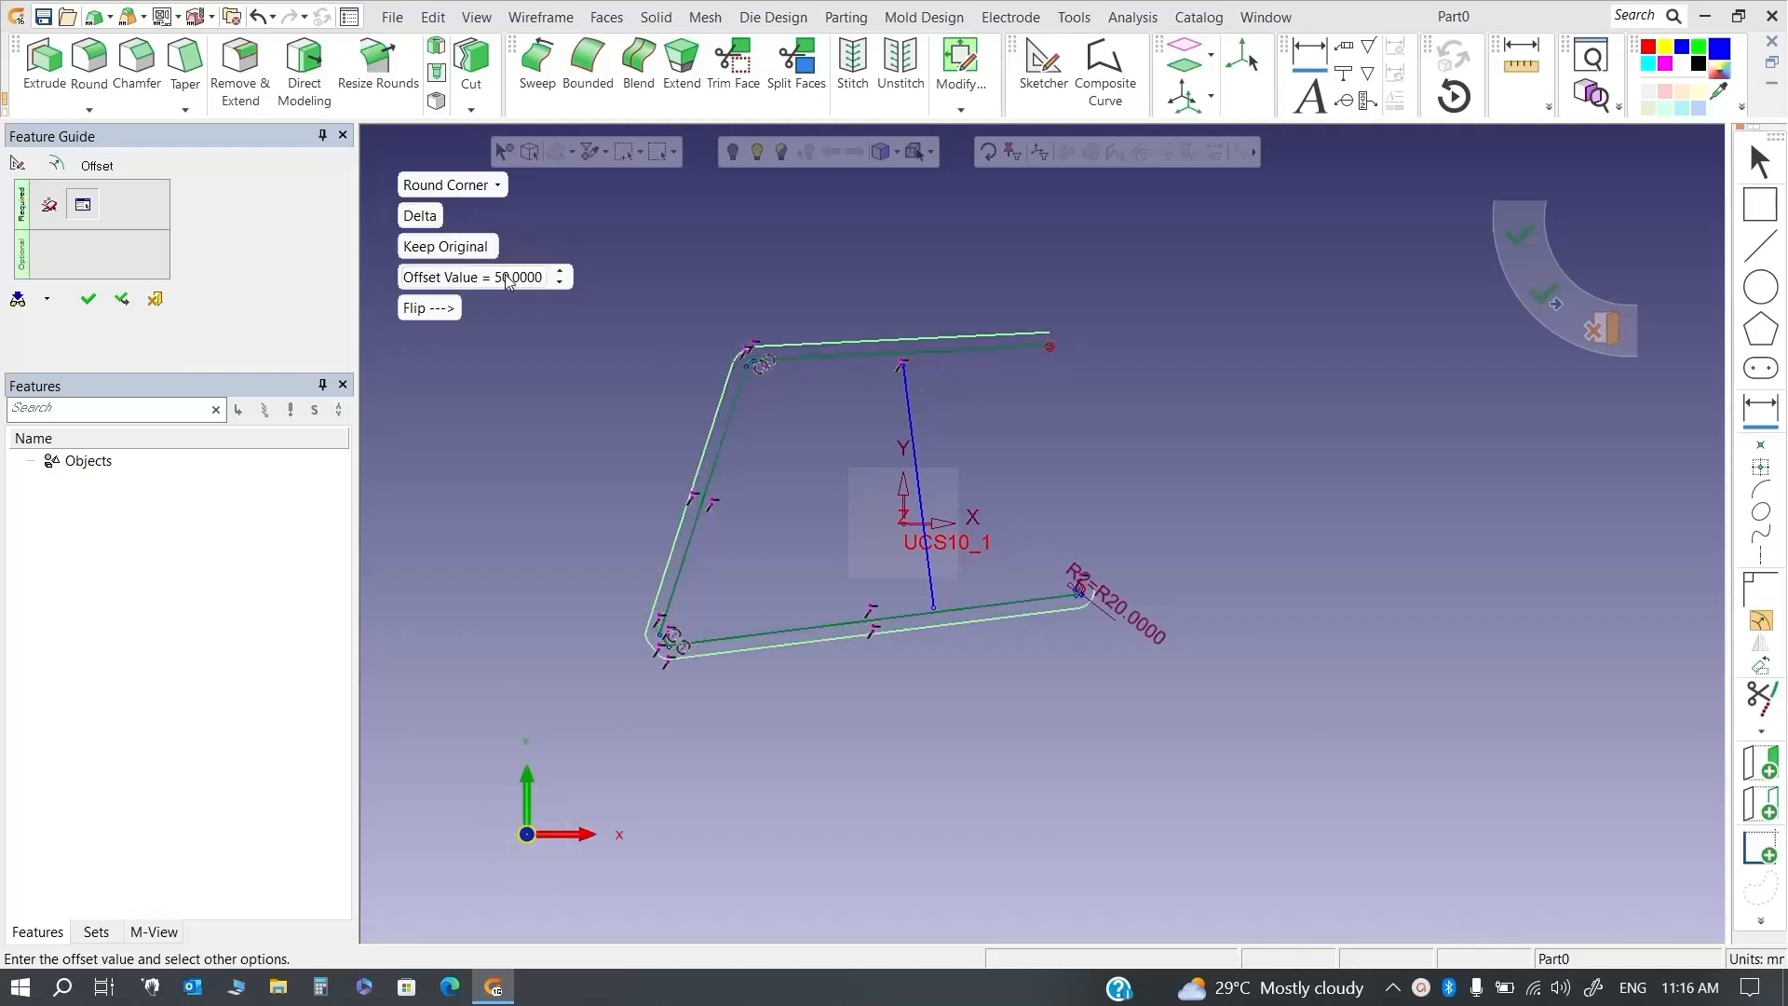
Compare the offset's corner options No Extension, Sharp Corner - Linear Extension and Round Corner at the outline's corners
{"action": "scroll", "coordinate": [727, 667], "scroll_direction": "up", "scroll_amount": 3}
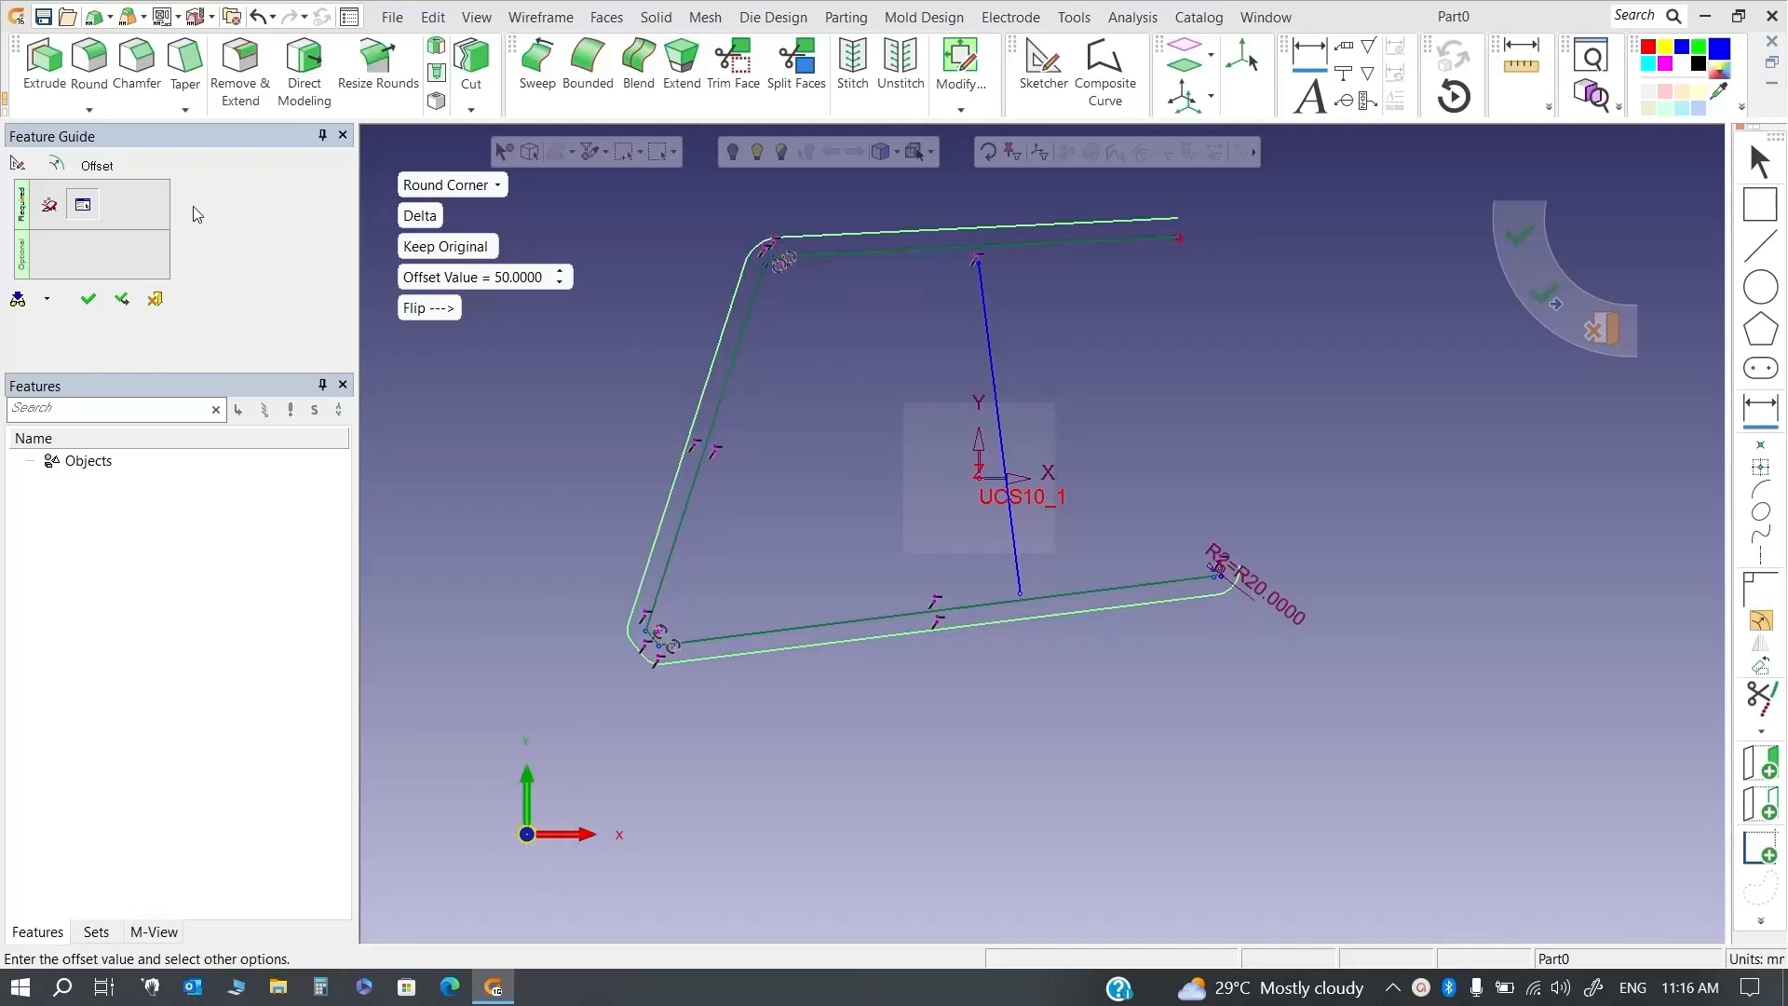
{"action": "left_click", "coordinate": [458, 186]}
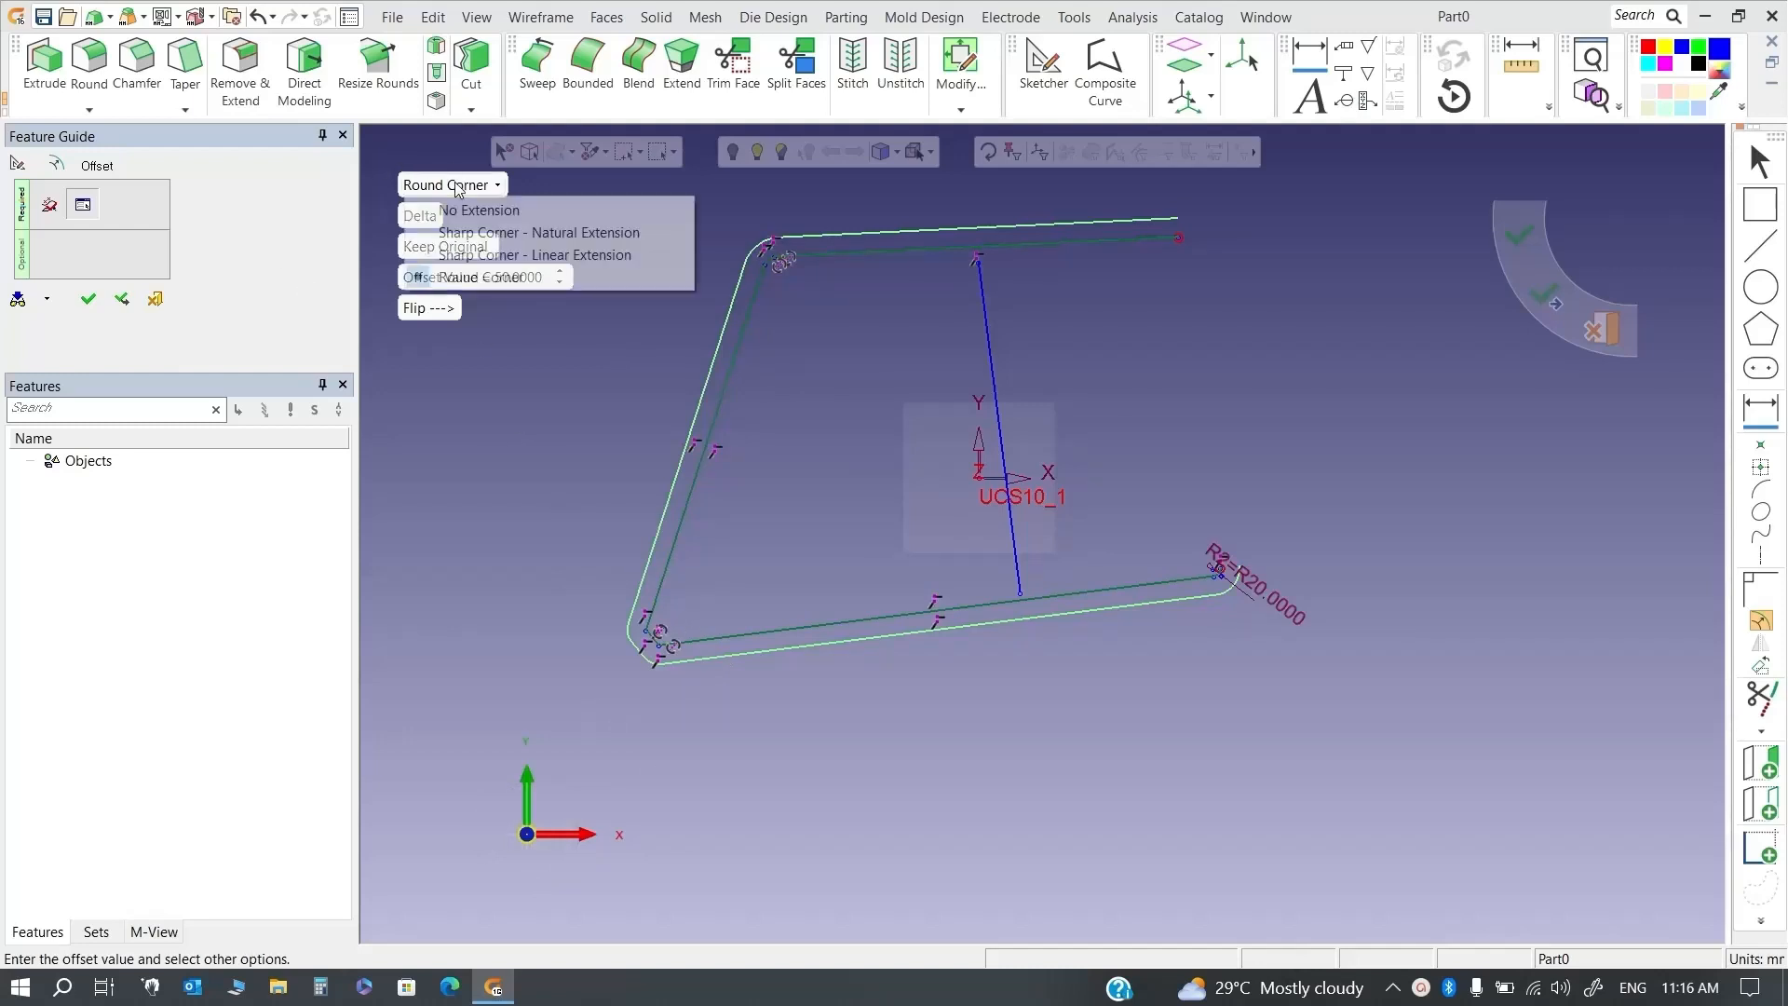
{"action": "left_click", "coordinate": [493, 210]}
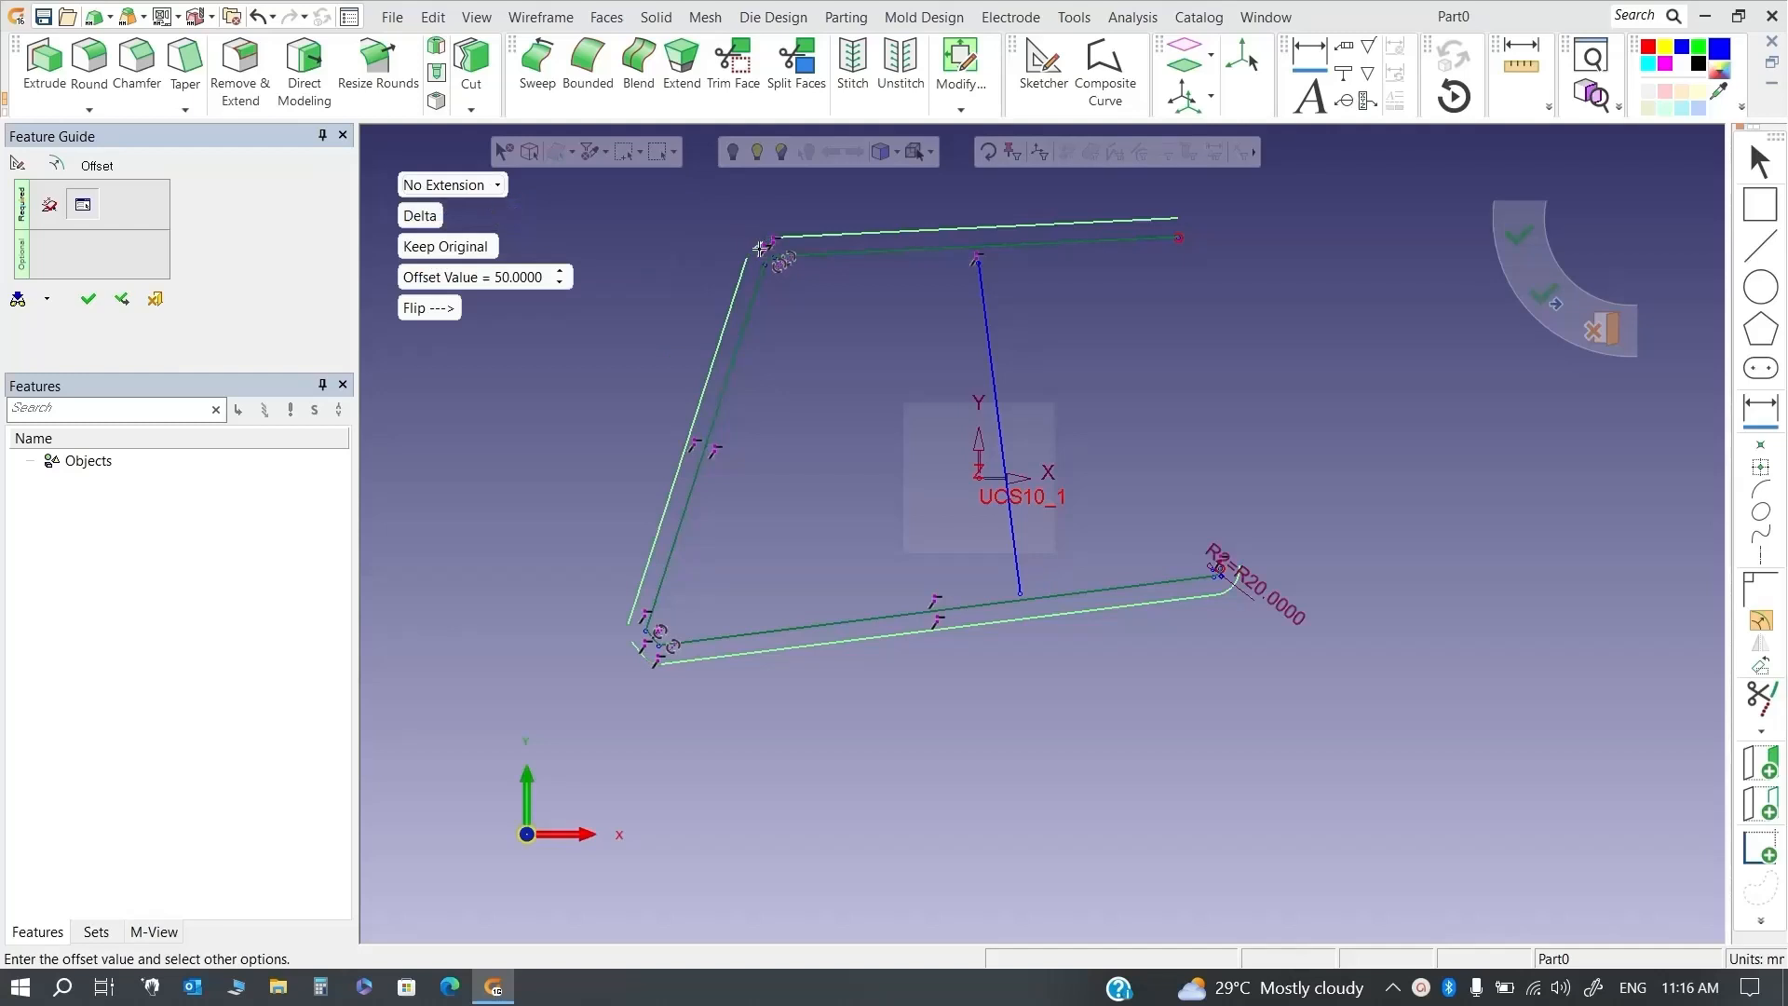
{"action": "scroll", "coordinate": [739, 261], "scroll_direction": "up", "scroll_amount": 3}
{"action": "left_click", "coordinate": [475, 191]}
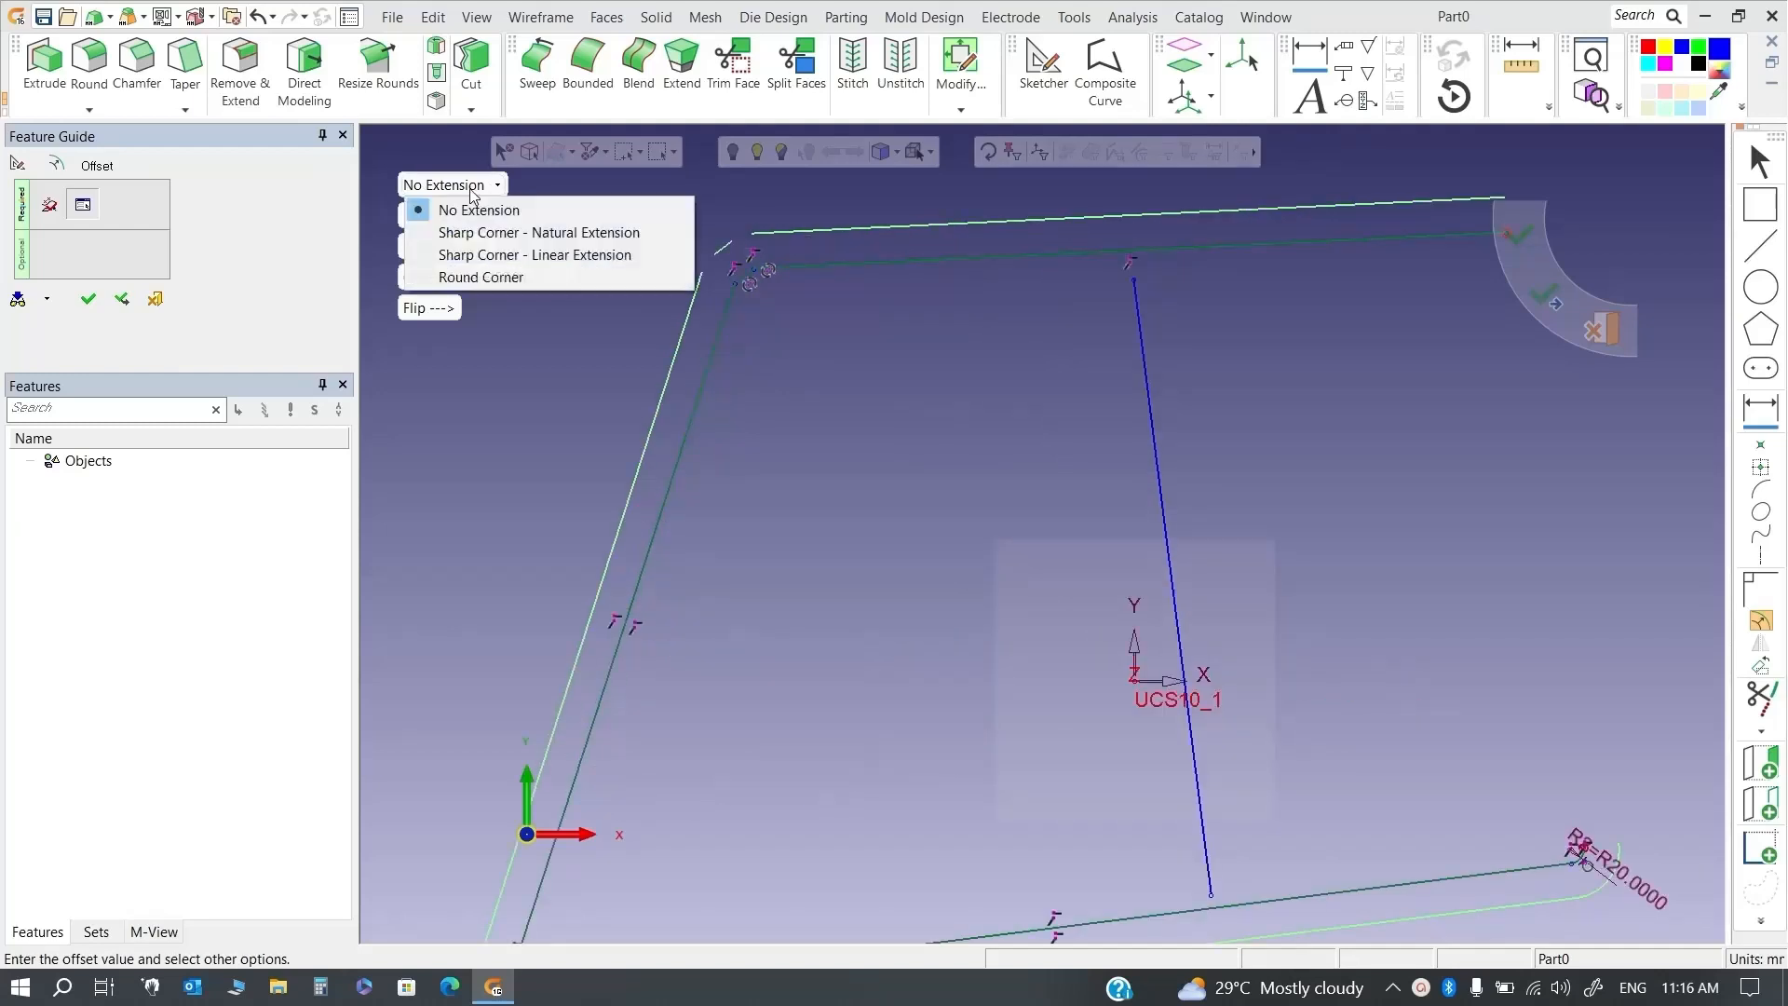
{"action": "left_click", "coordinate": [597, 257]}
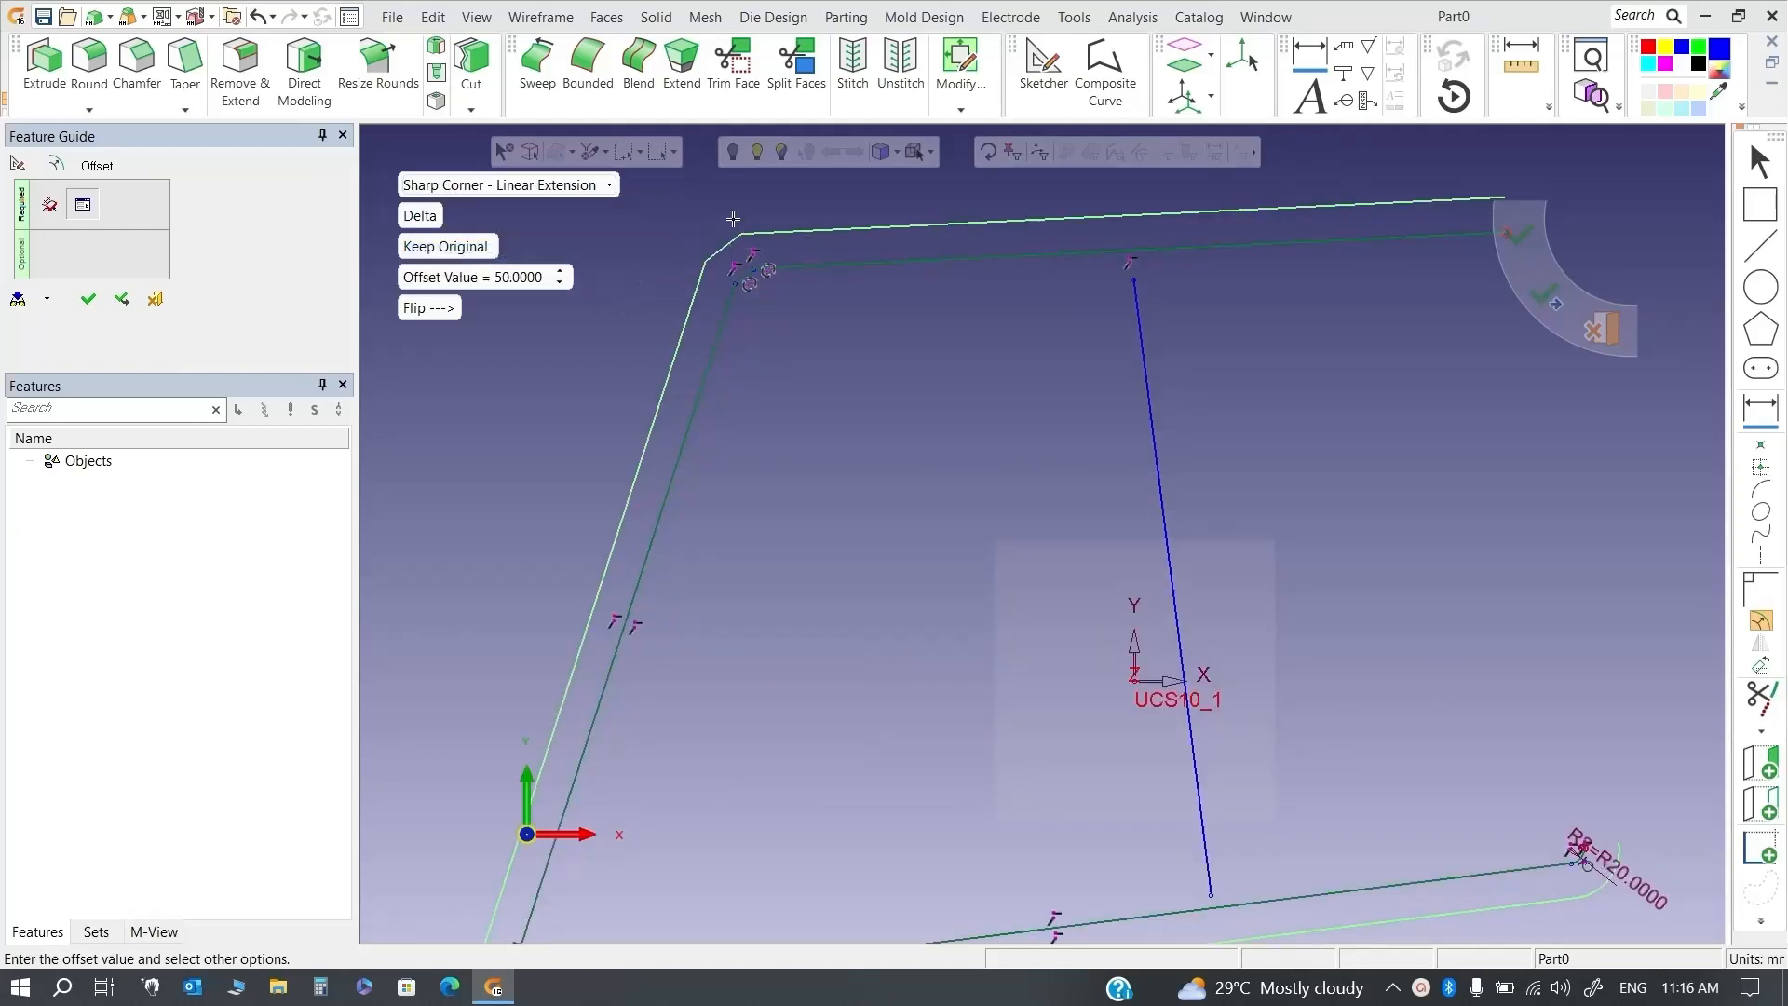
{"action": "left_click", "coordinate": [461, 185]}
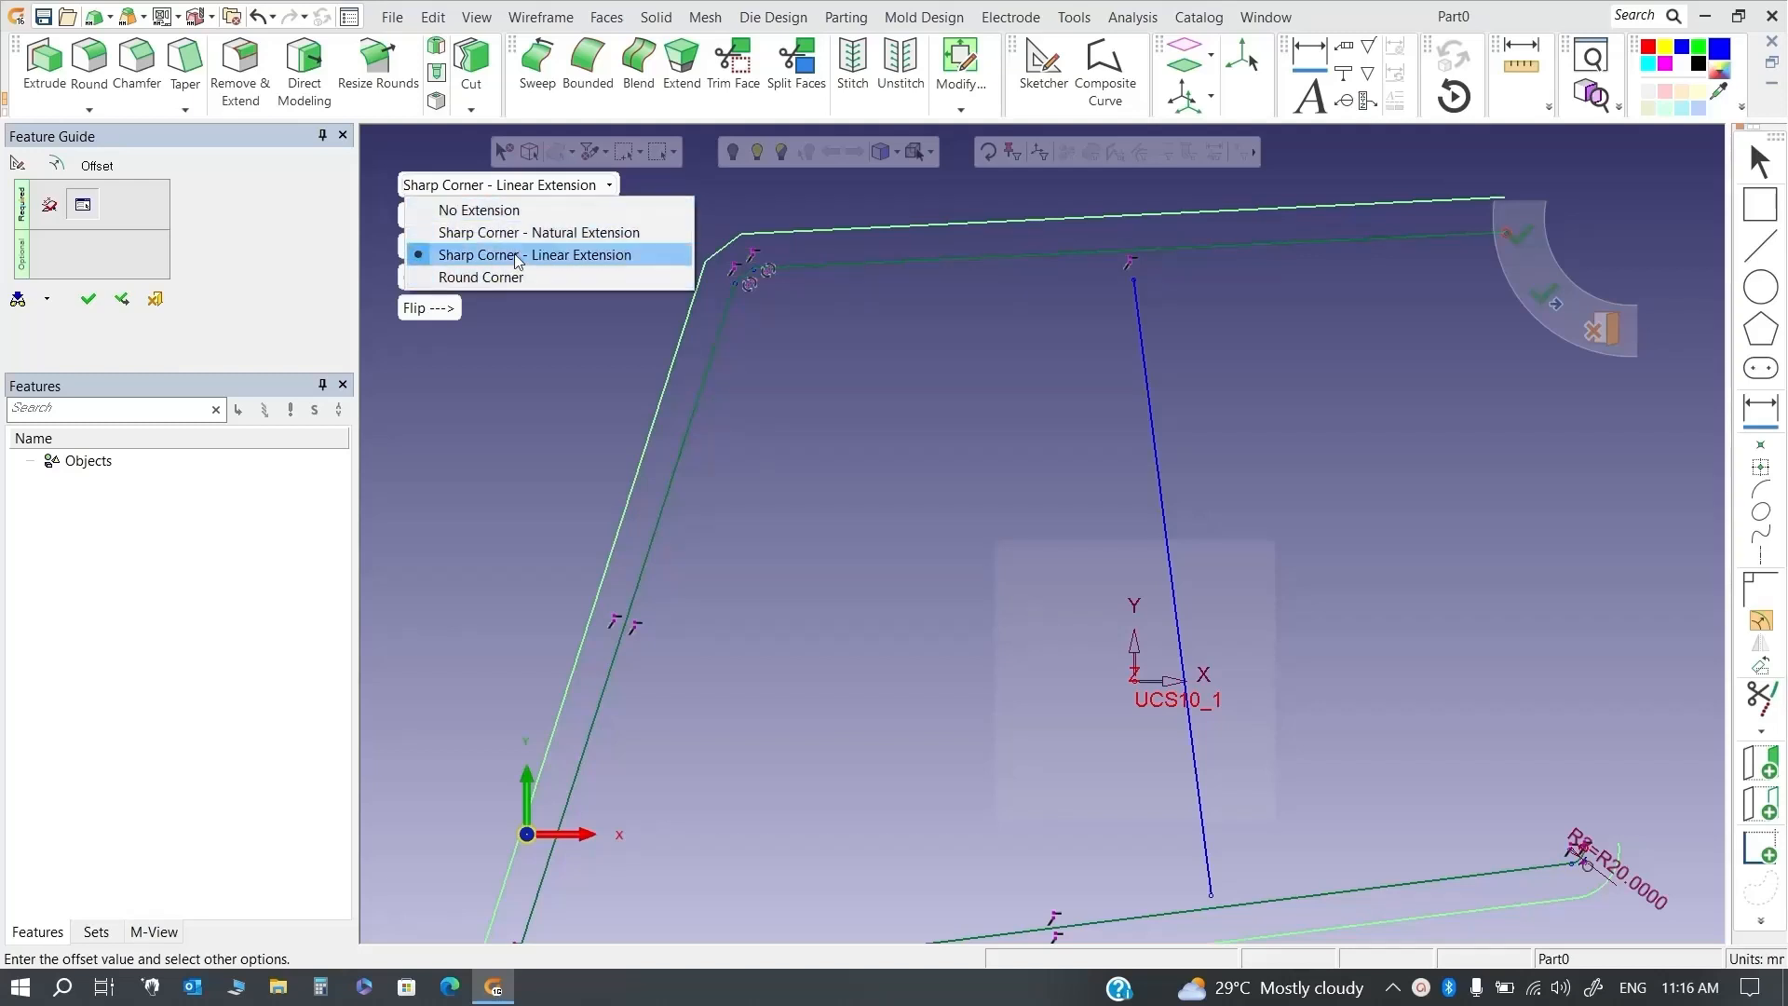
{"action": "left_click", "coordinate": [563, 279]}
{"action": "scroll", "coordinate": [764, 283], "scroll_direction": "down", "scroll_amount": 3}
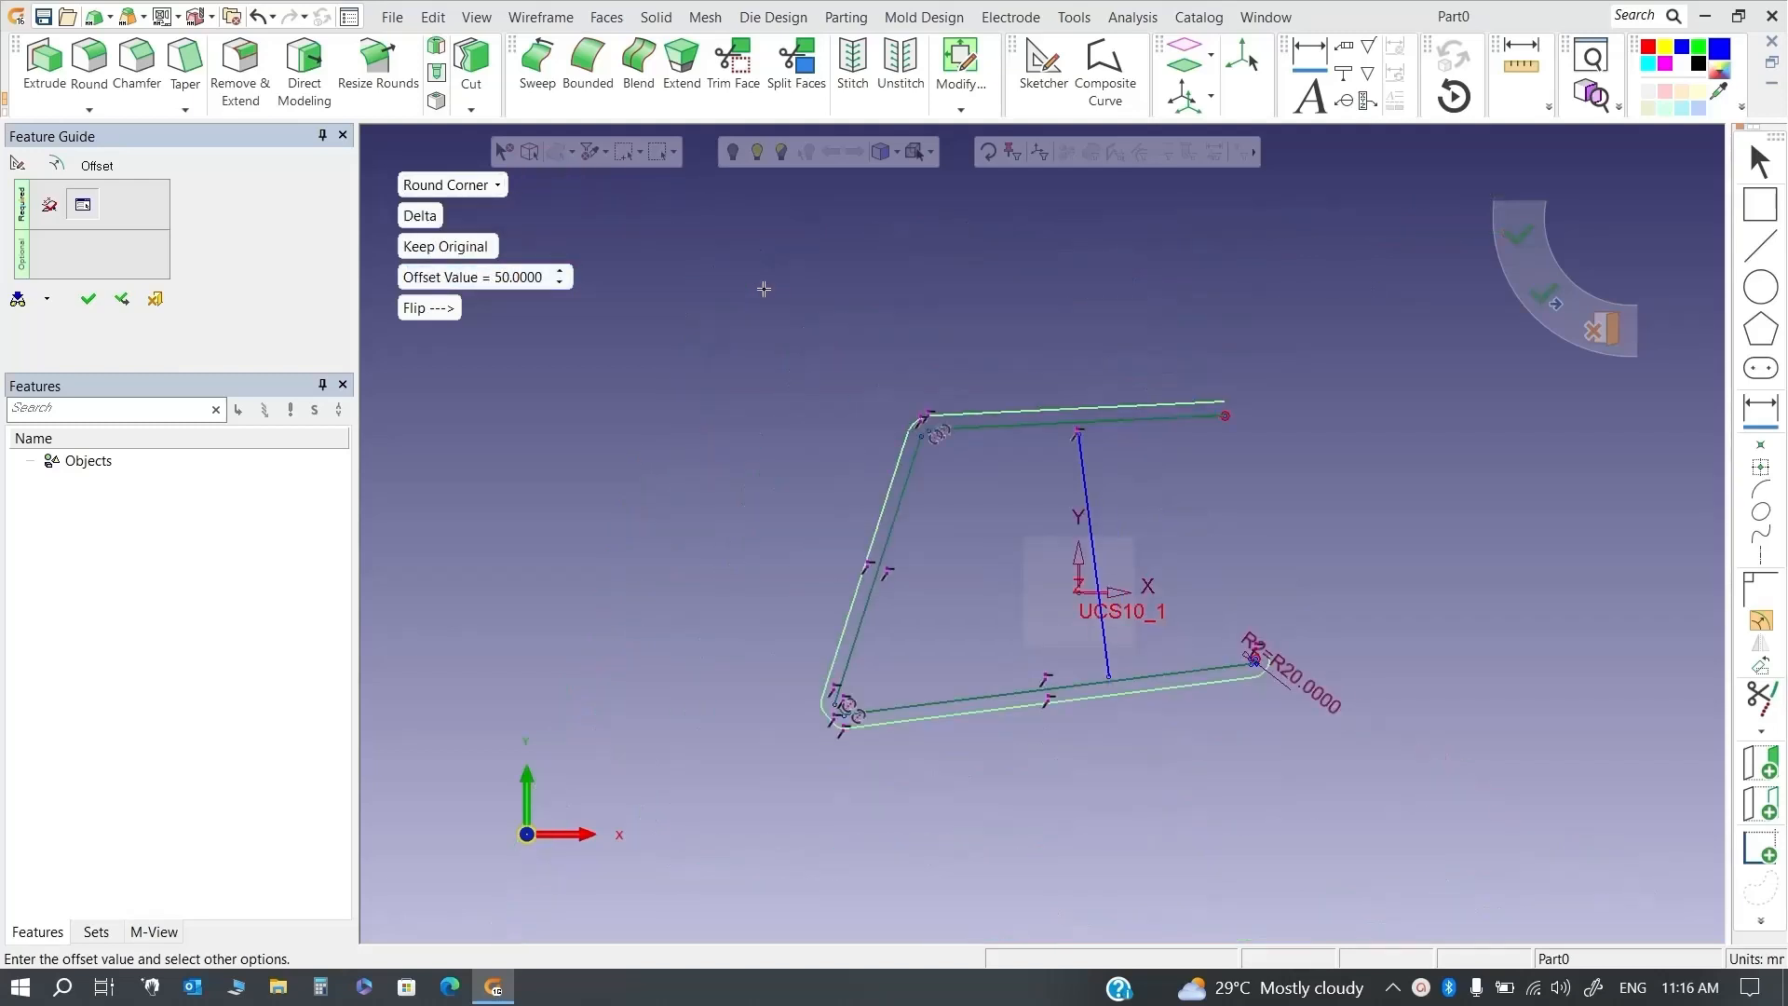
Flip the 50 mm offset to the inside of the outline, and cancel the offset
{"action": "scroll", "coordinate": [875, 778], "scroll_direction": "up", "scroll_amount": 2}
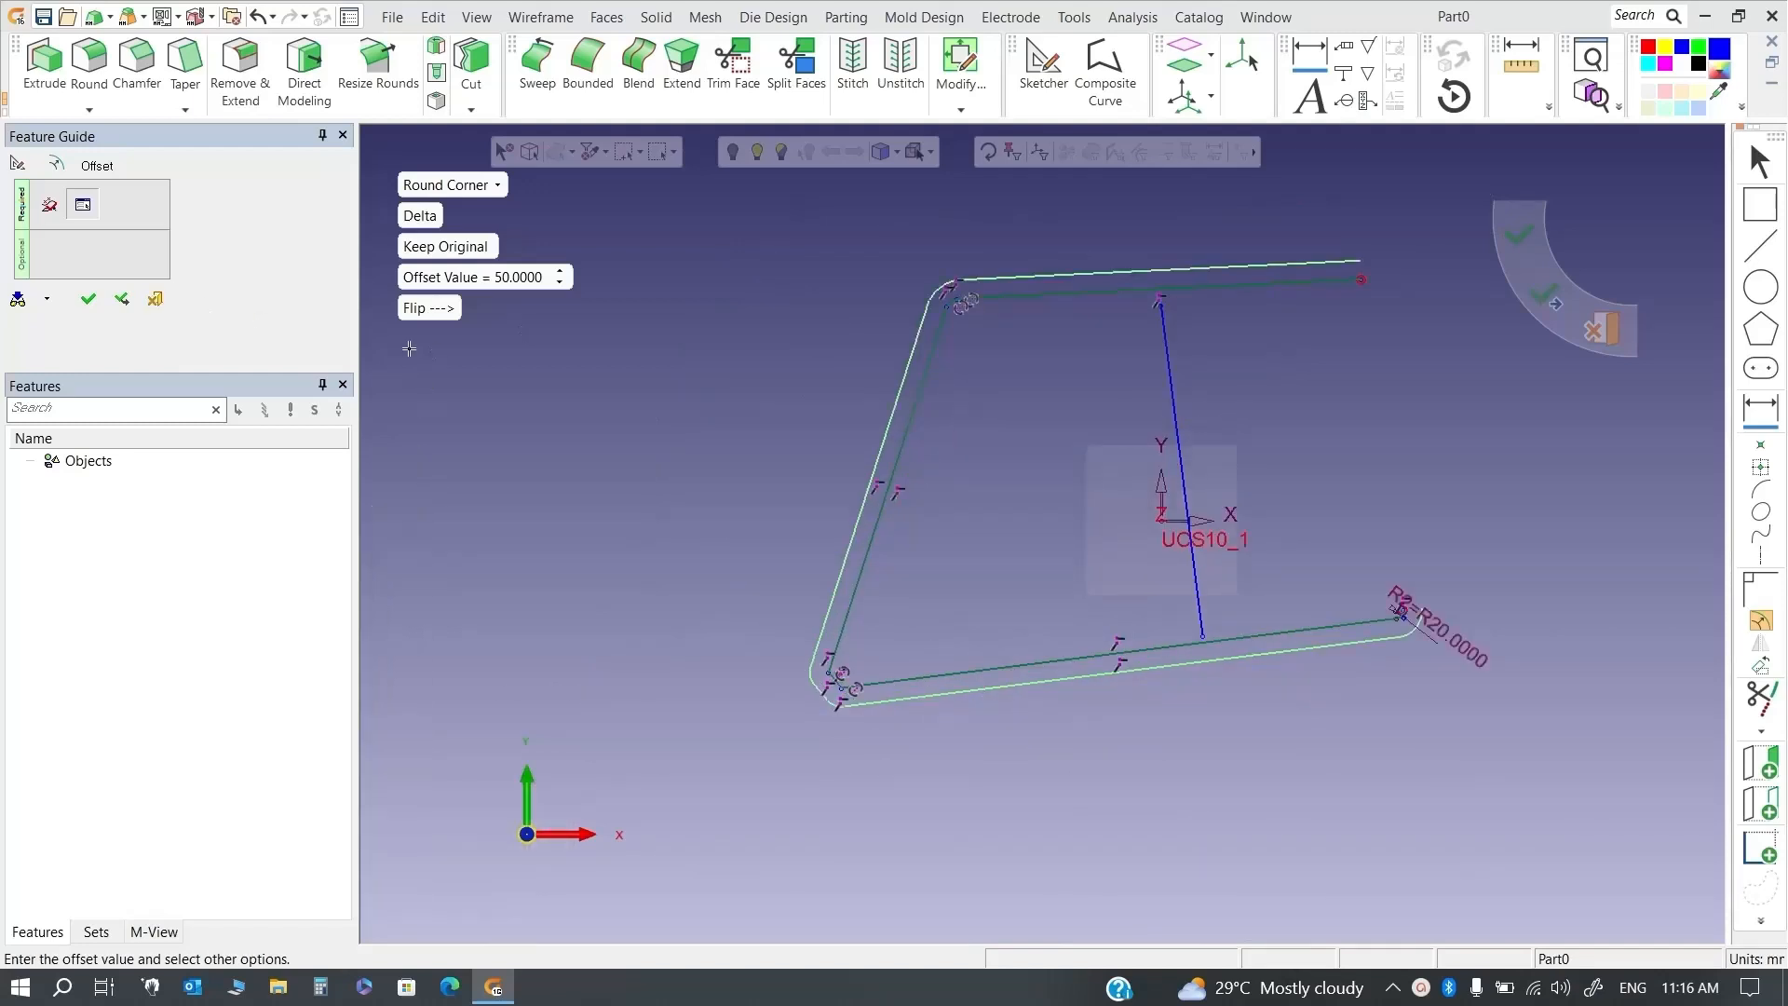
{"action": "left_click", "coordinate": [446, 309]}
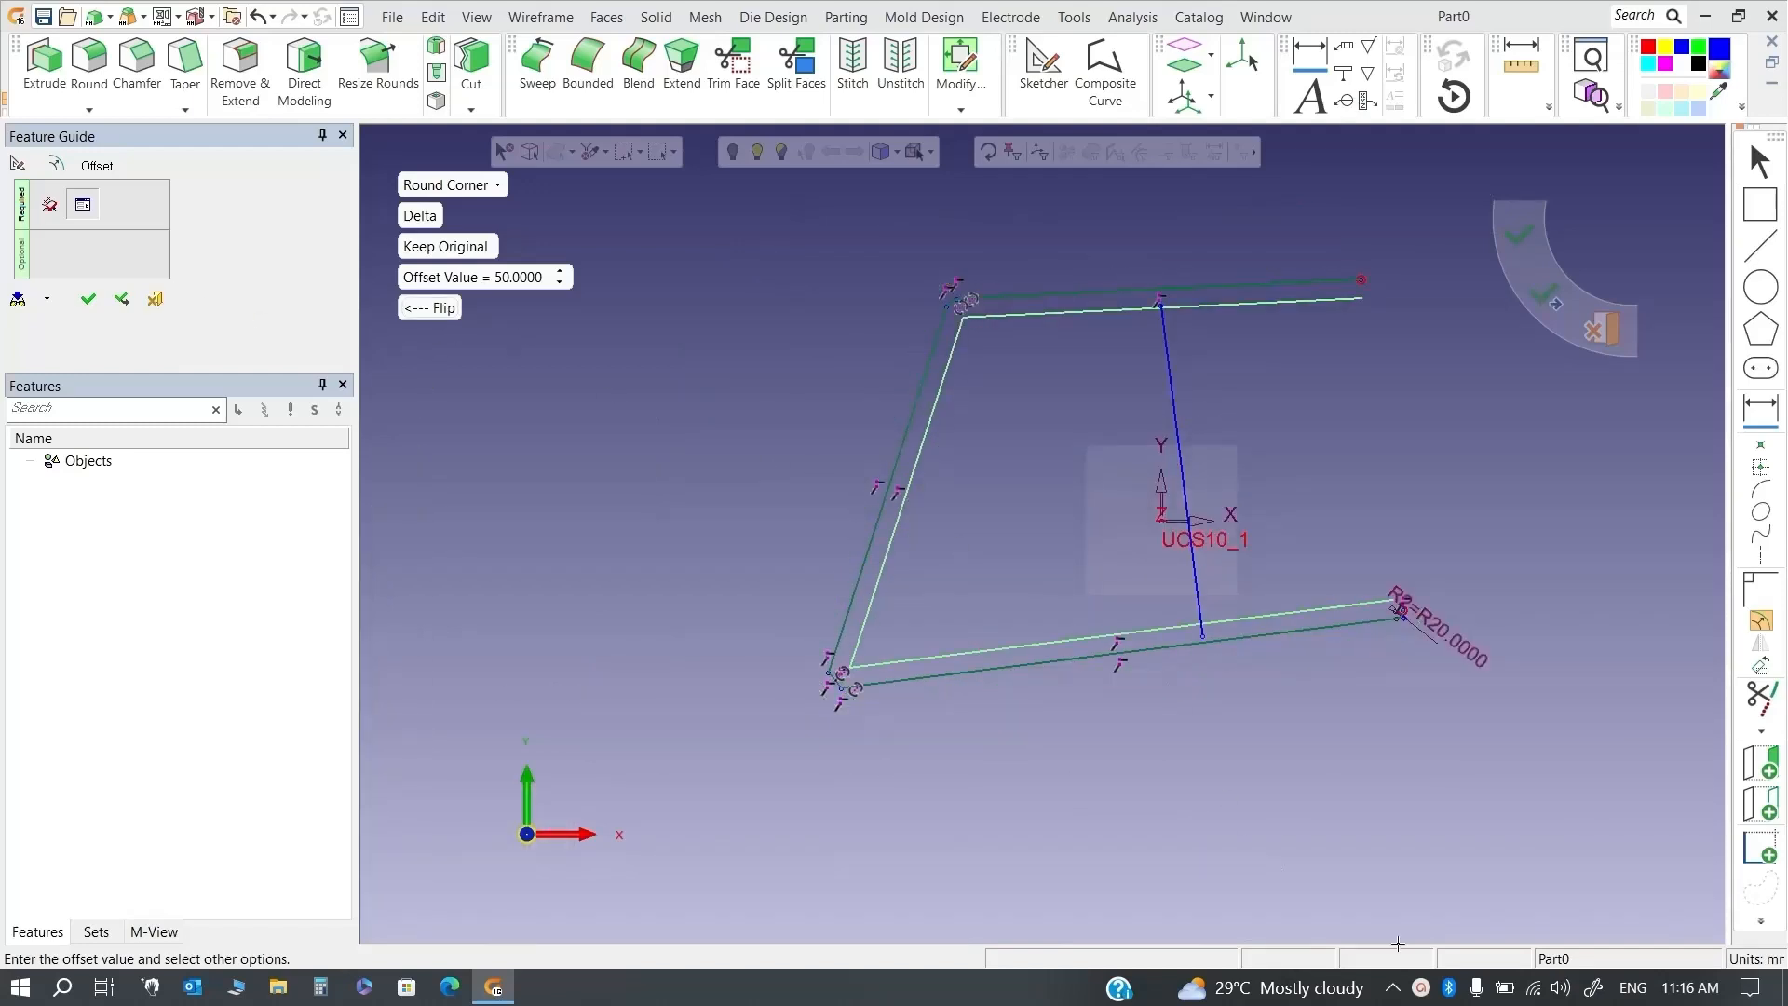
{"action": "left_click", "coordinate": [1422, 989]}
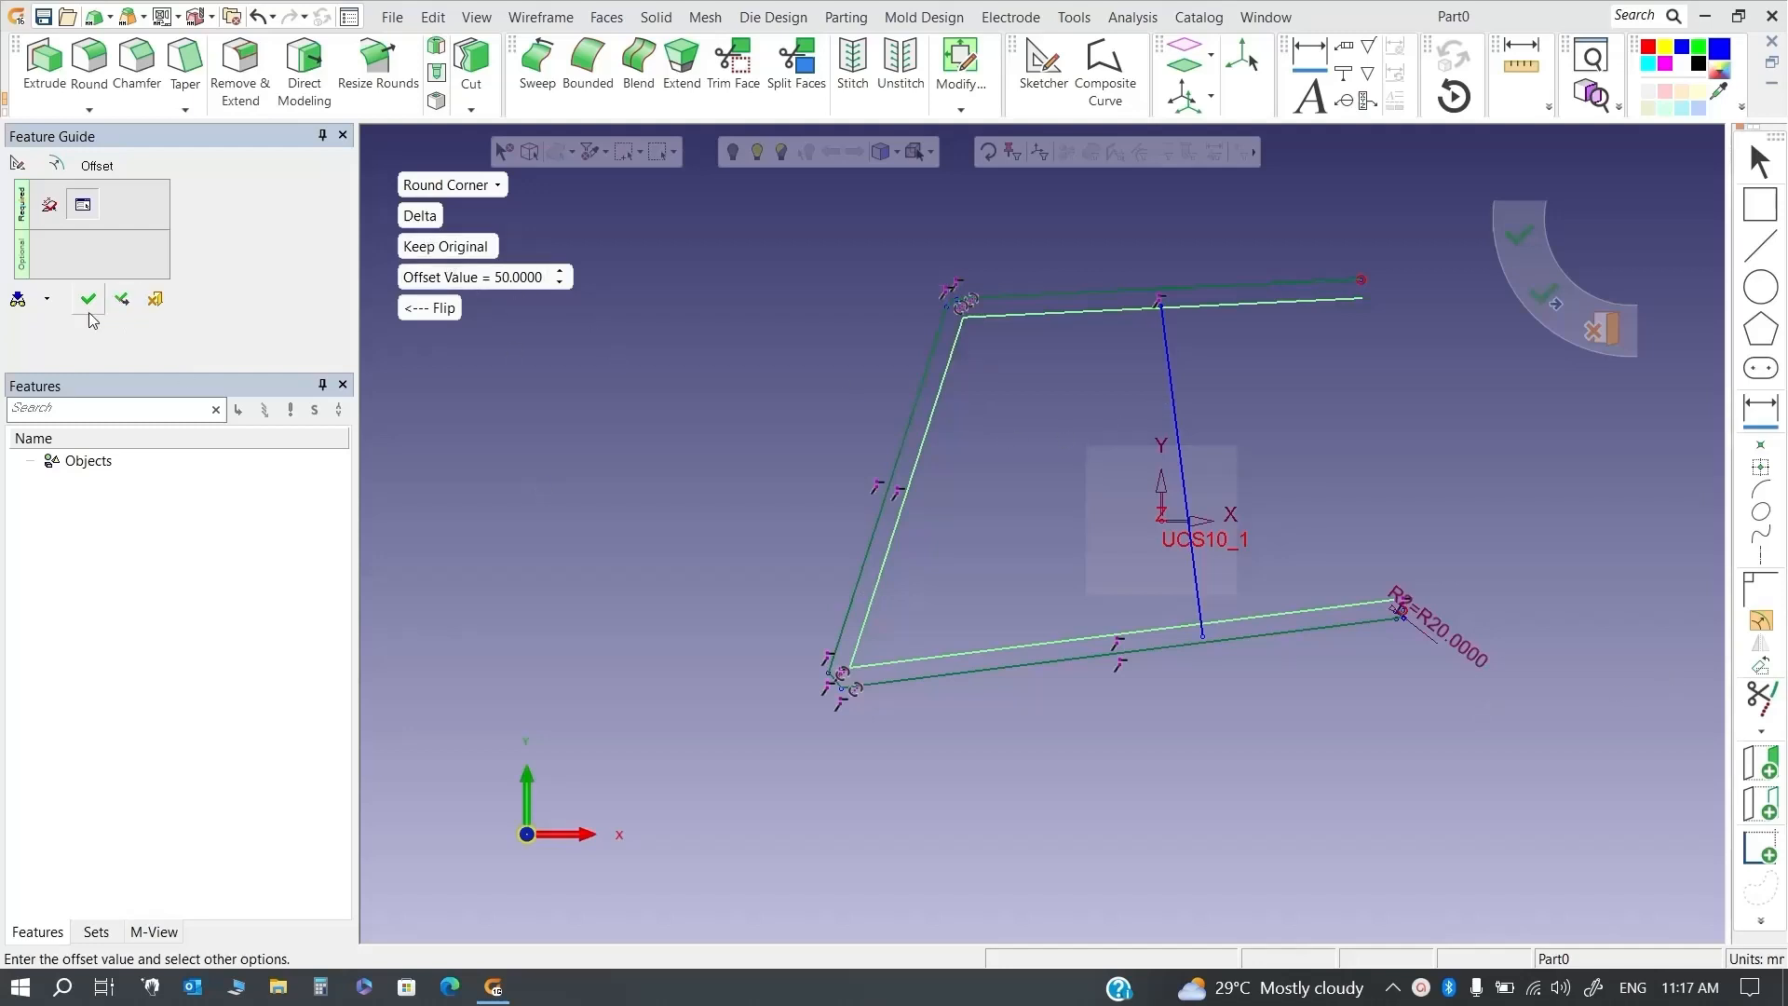
{"action": "left_click", "coordinate": [137, 300]}
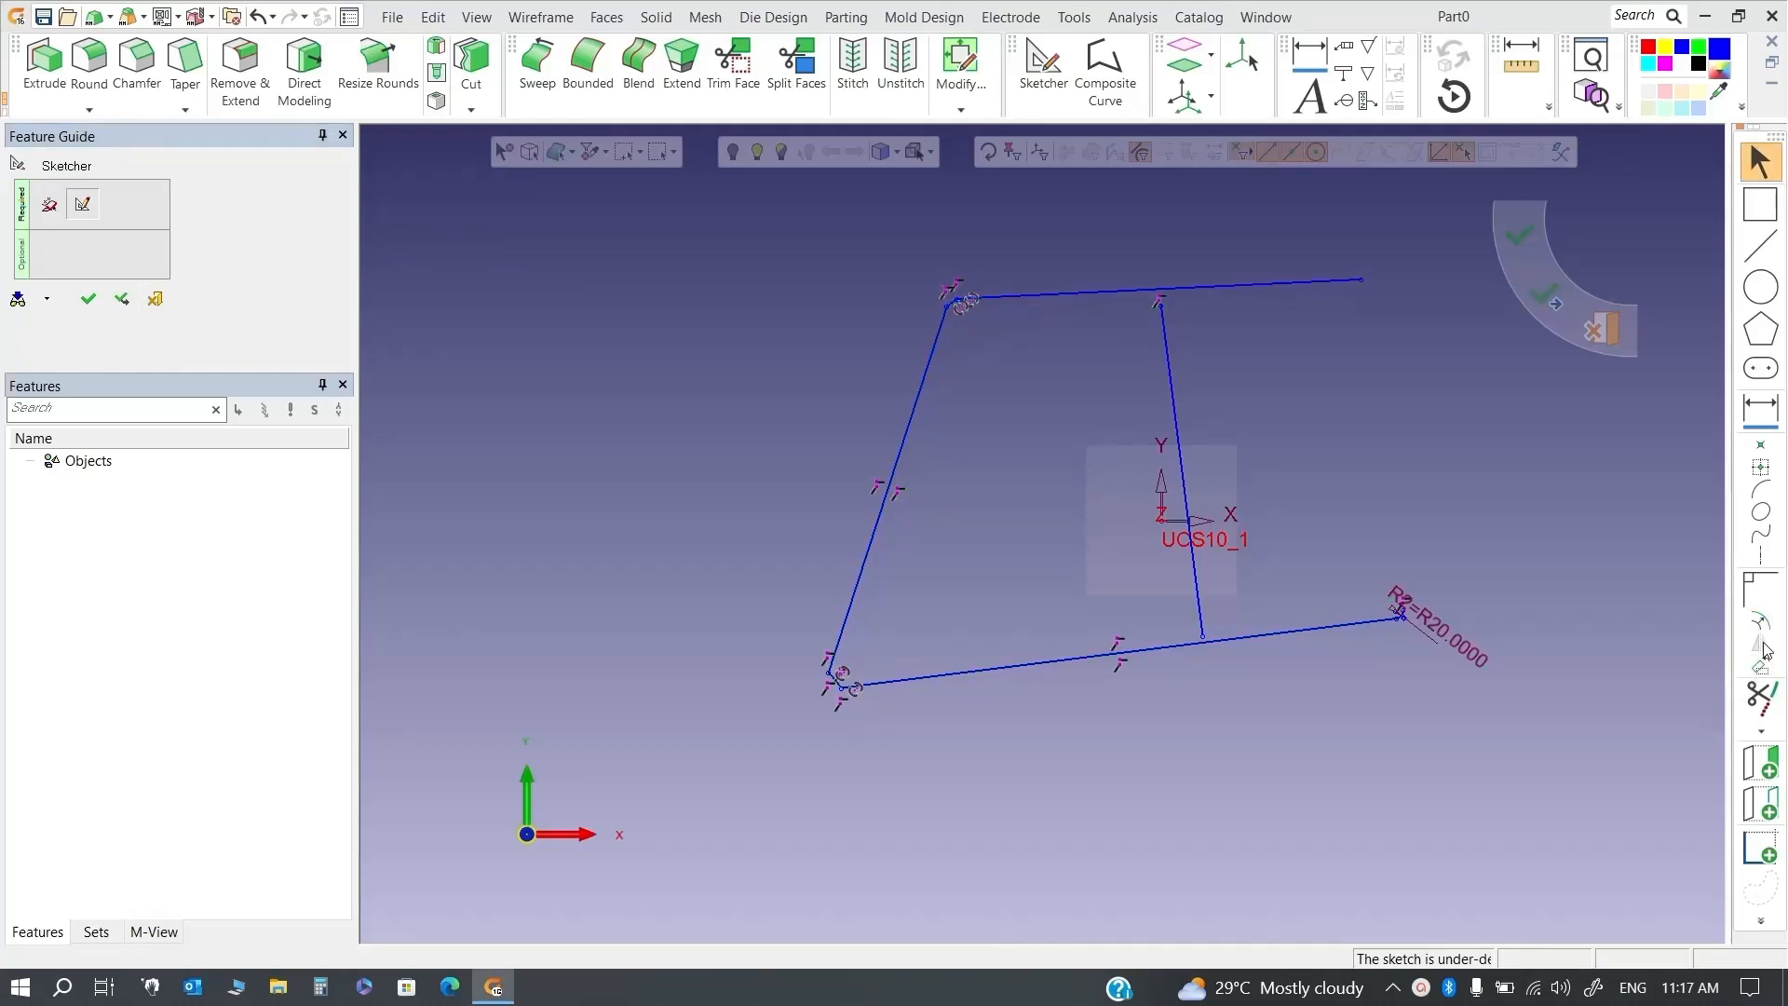
Draw a circle above and to the left of the sketch origin
{"action": "left_click", "coordinate": [1760, 287]}
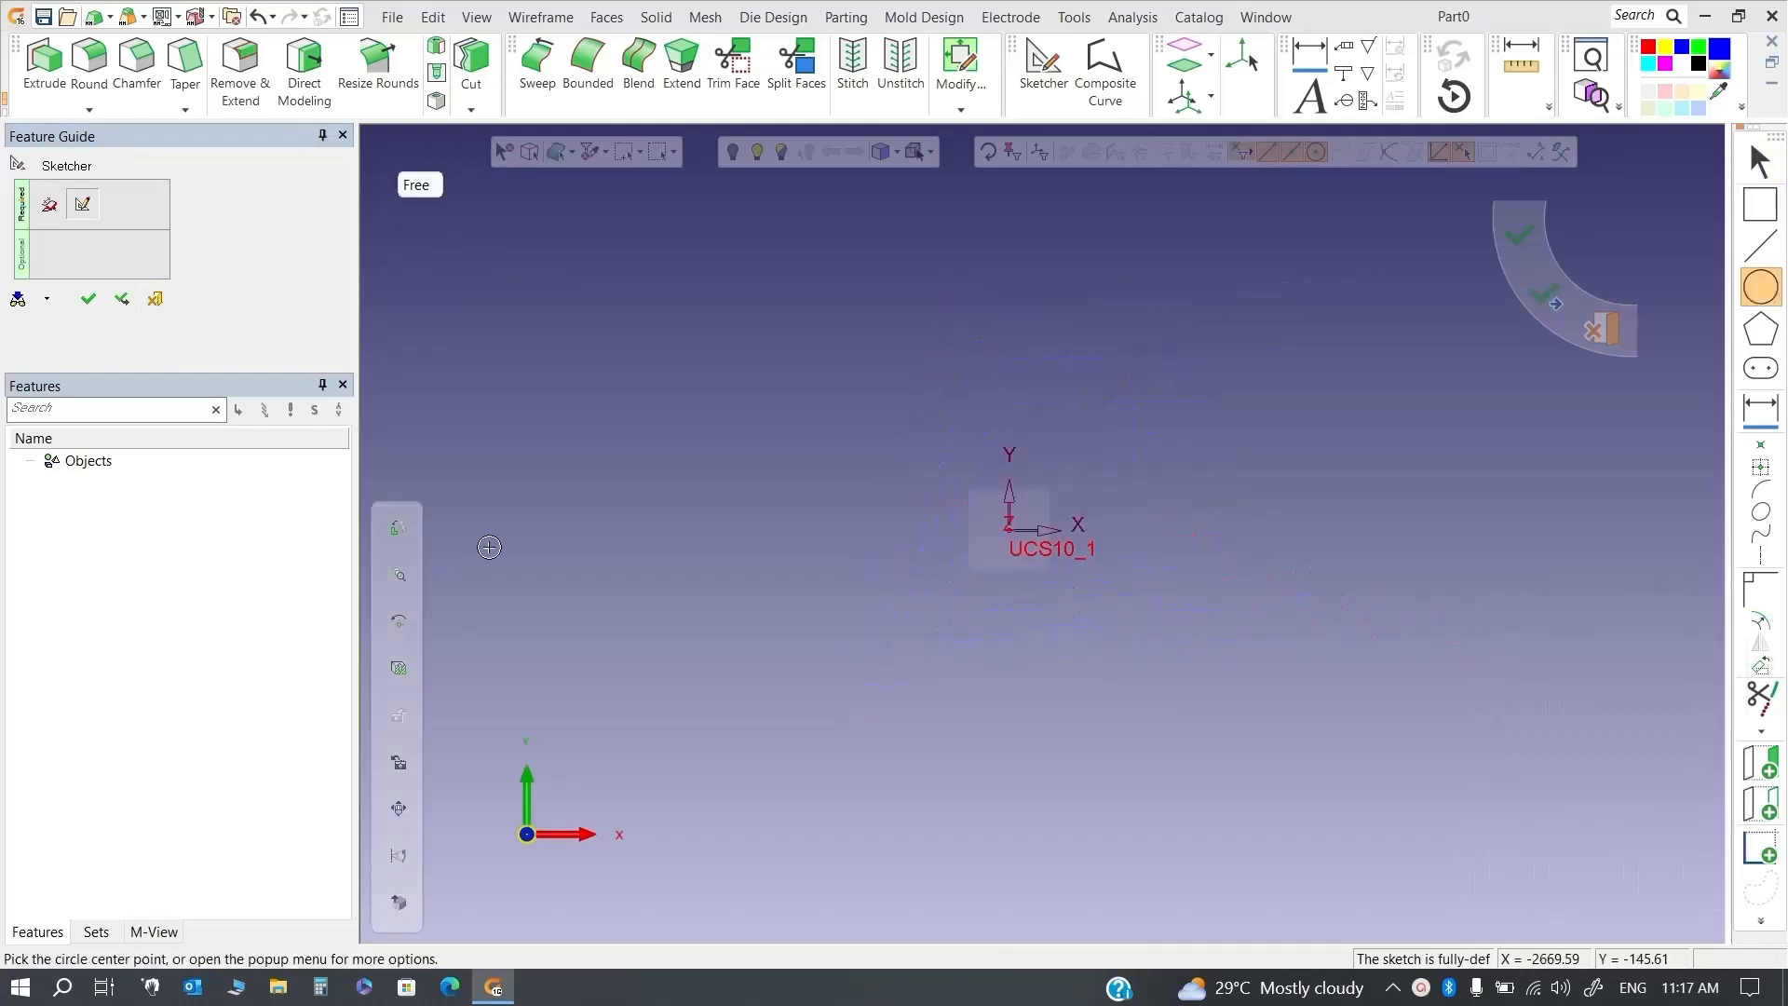
{"action": "left_click", "coordinate": [688, 397]}
{"action": "left_click", "coordinate": [762, 494]}
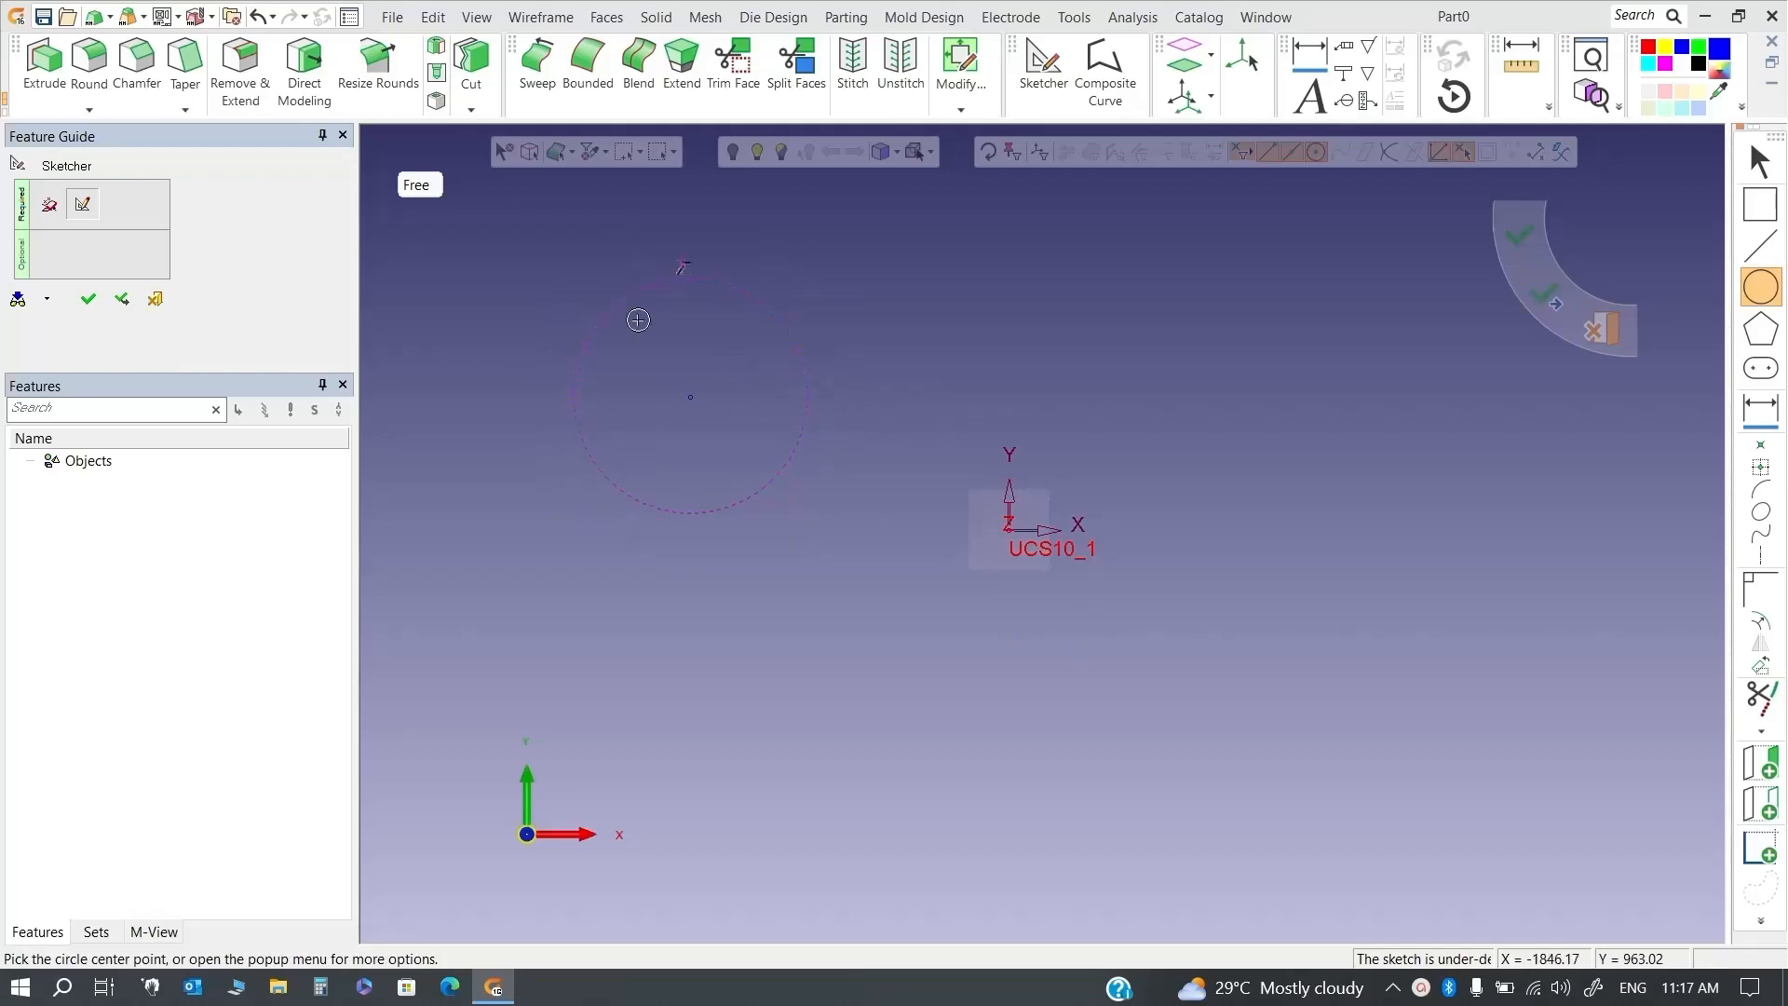
{"action": "key", "text": "Escape"}
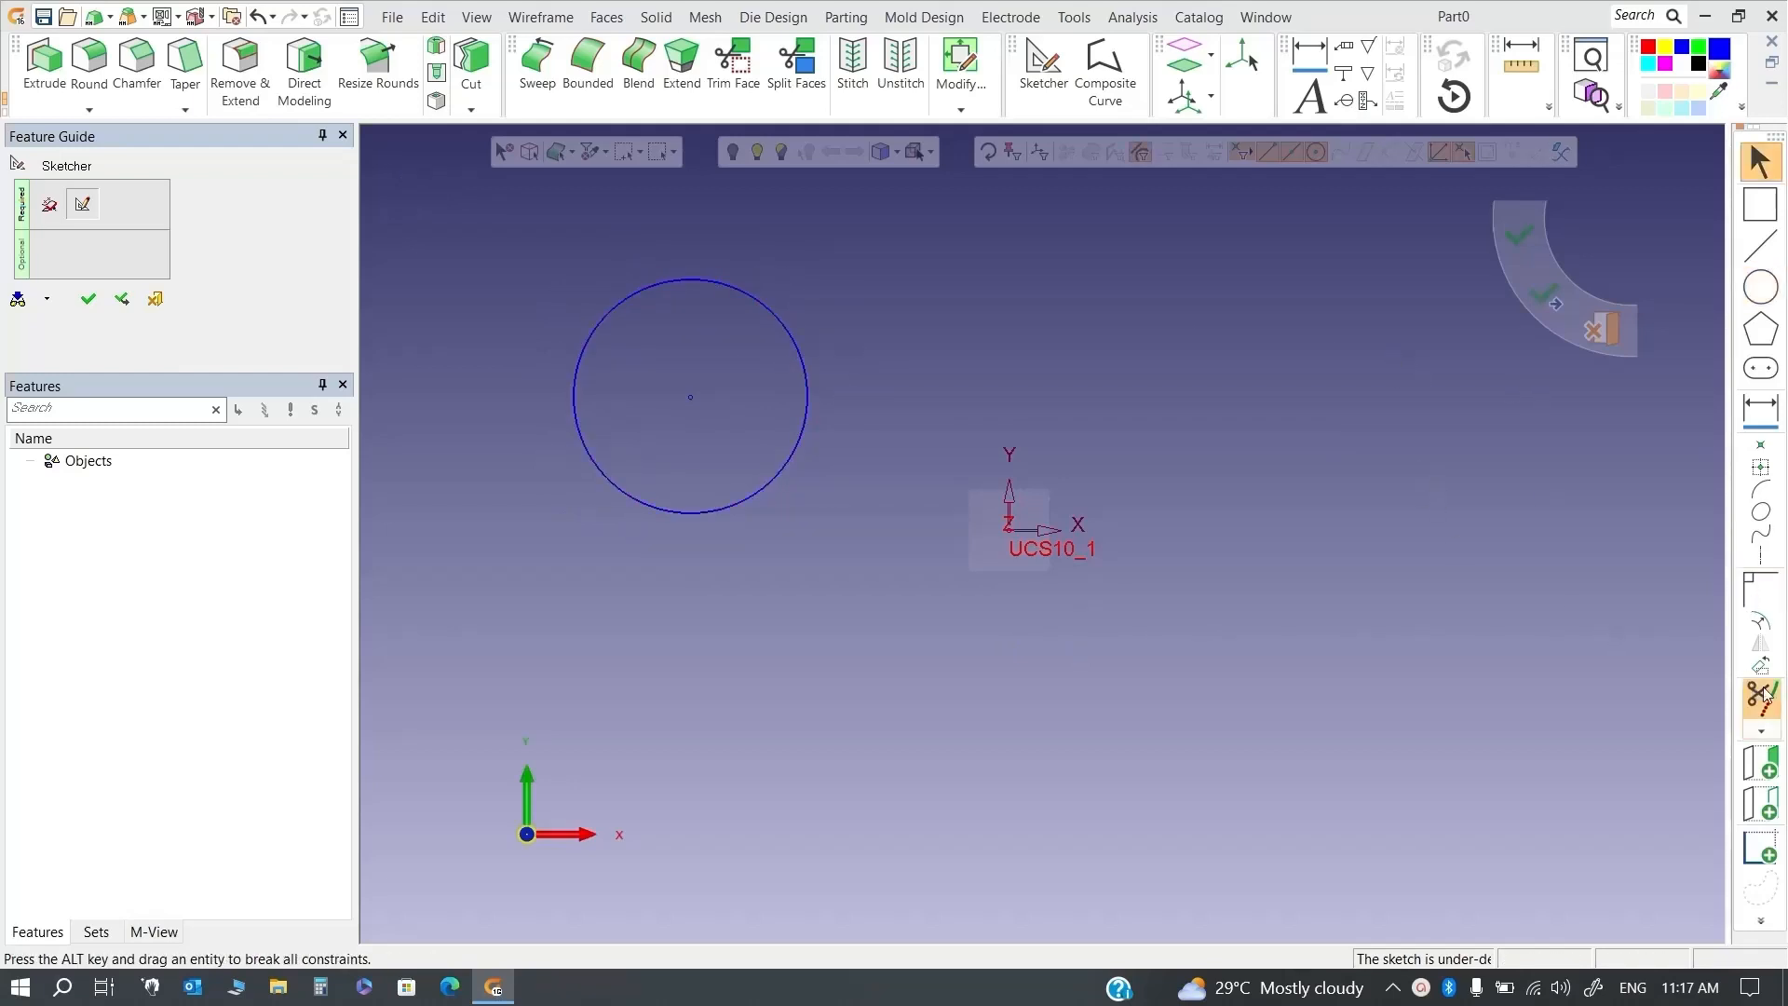
Create two-axis symmetry lines by point at the sketch origin
{"action": "left_click", "coordinate": [1762, 556]}
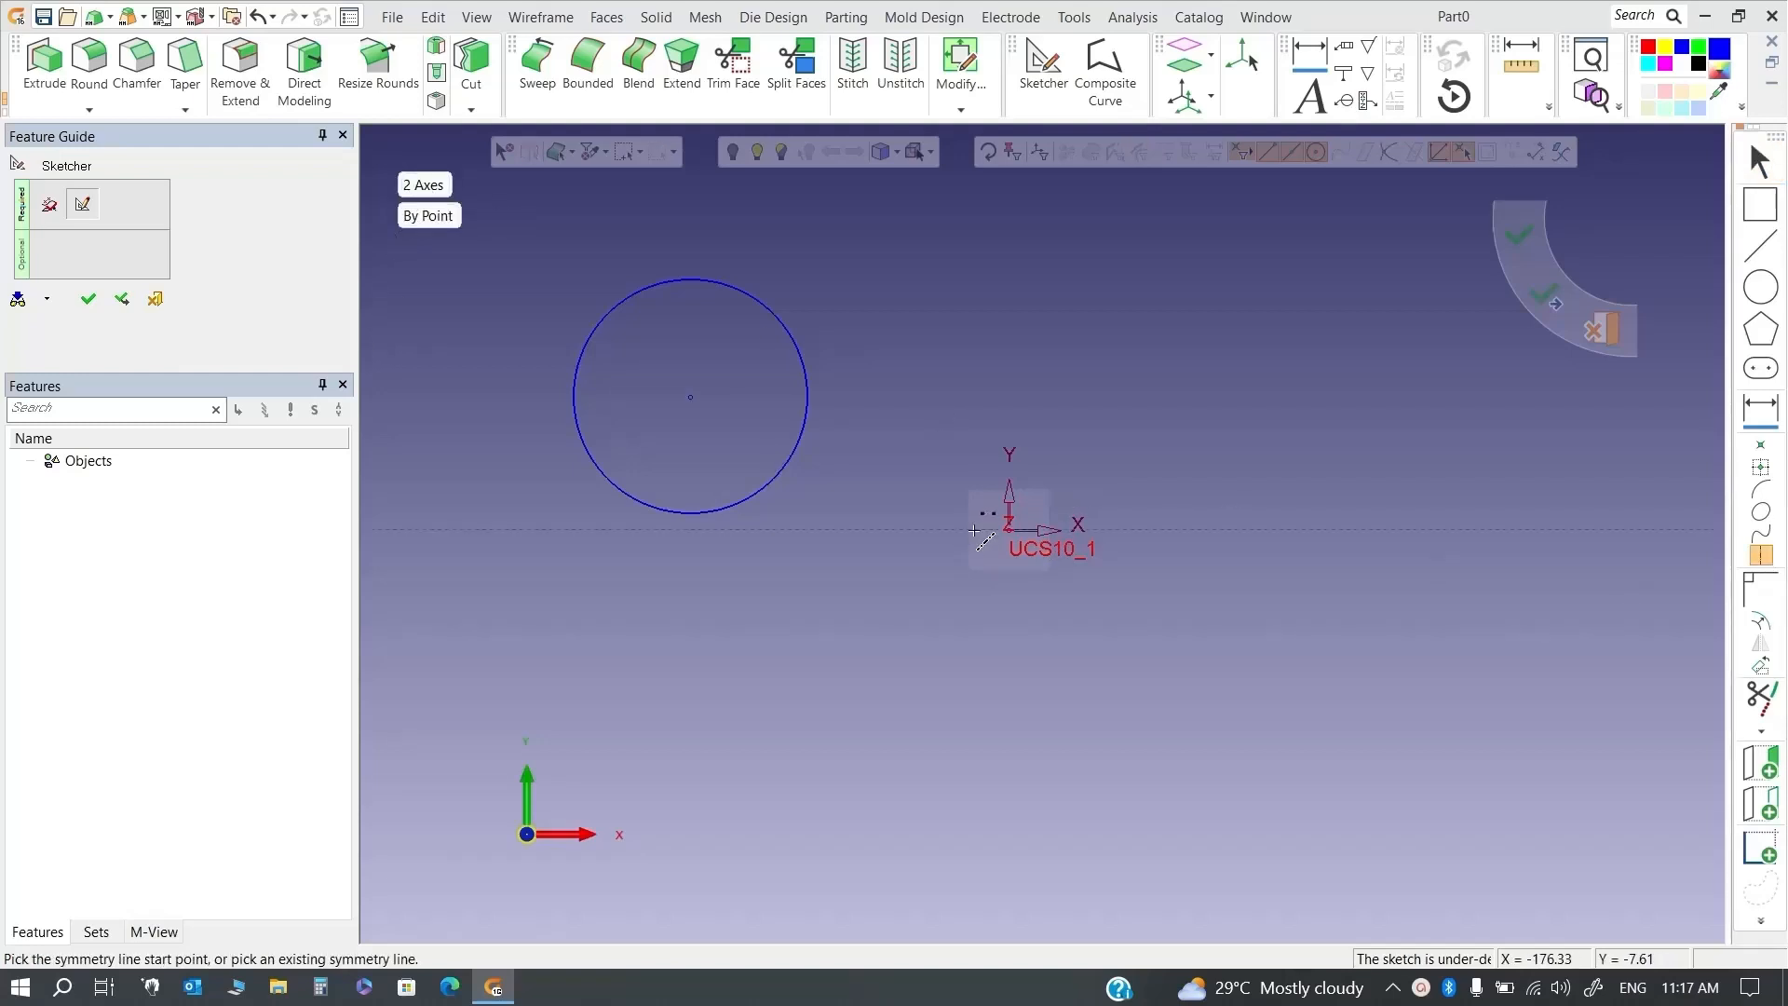
{"action": "left_click", "coordinate": [1009, 530]}
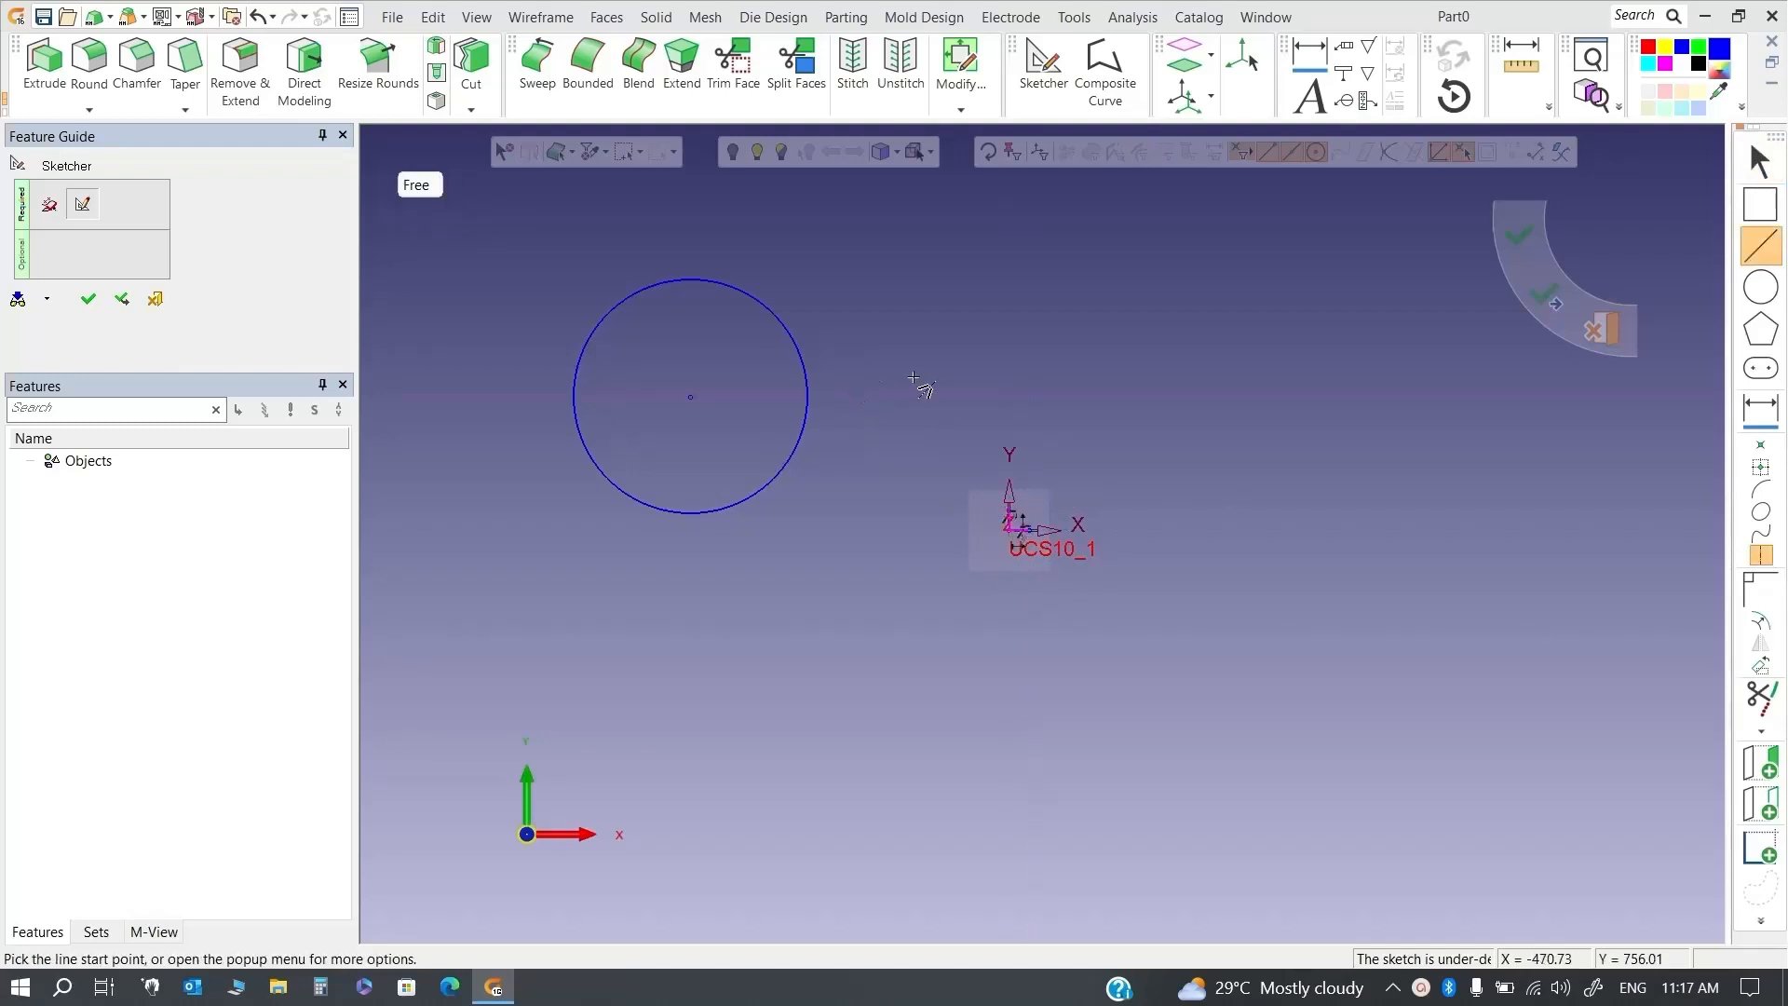
{"action": "key", "text": "Escape"}
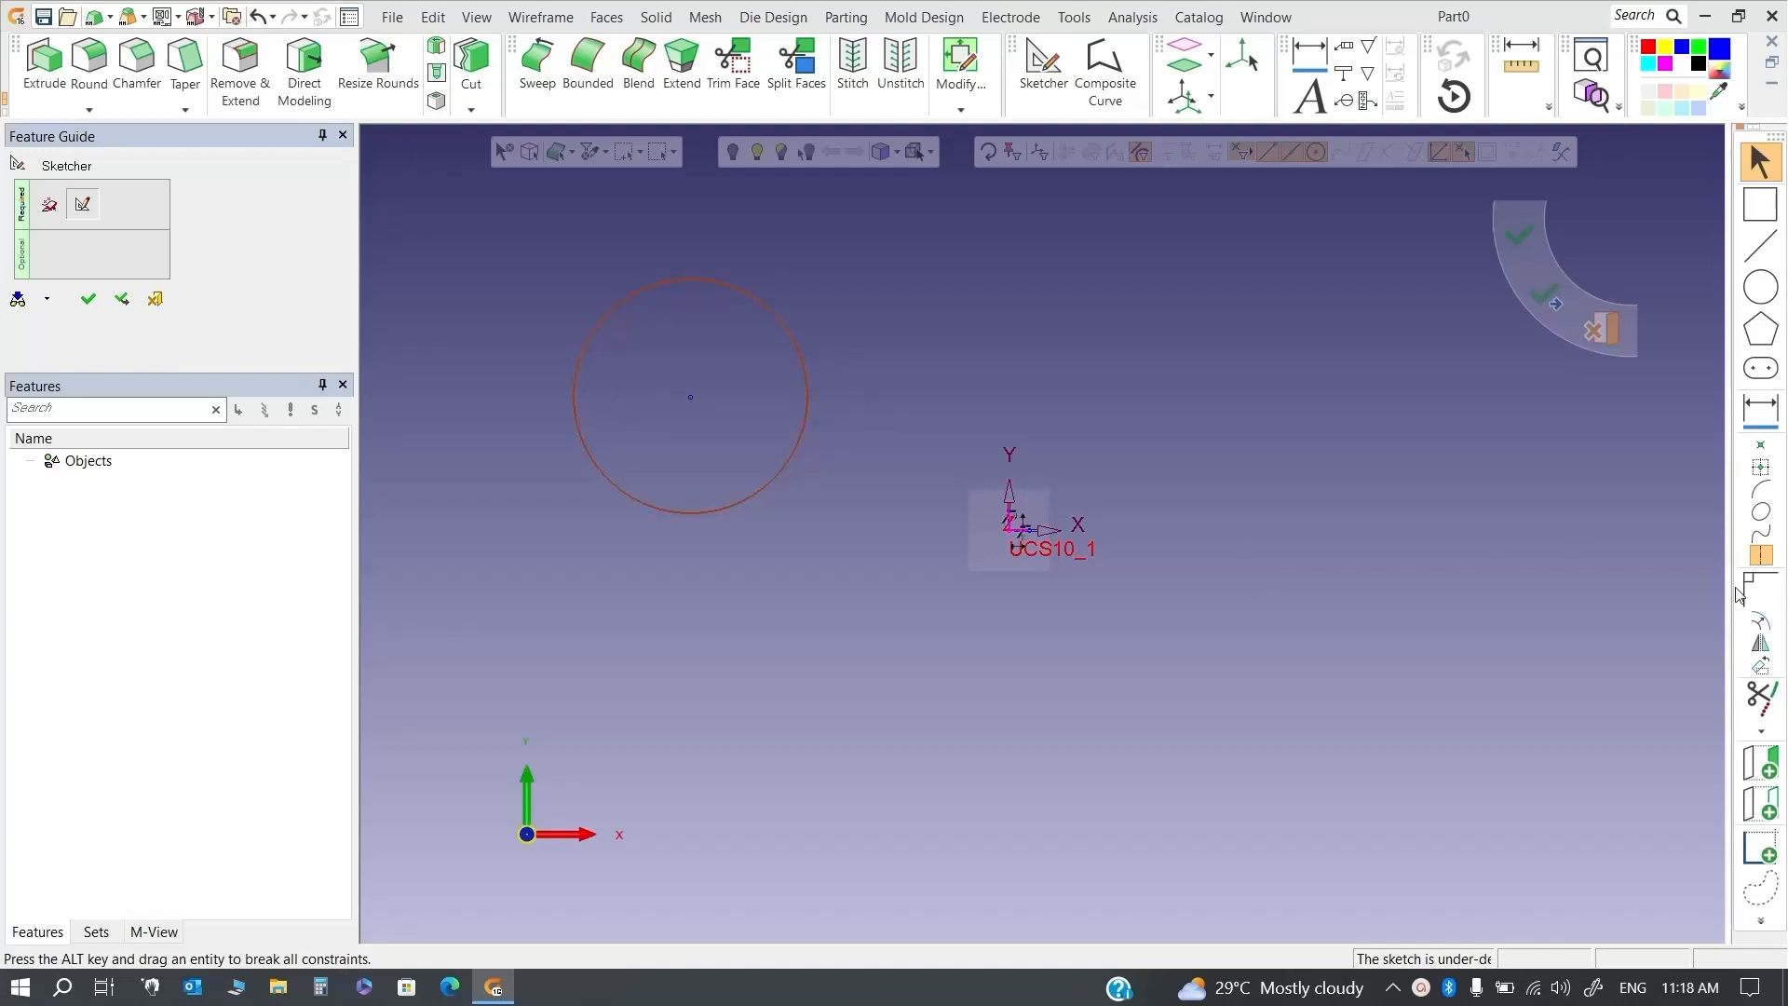
Mirror the selected circle about the vertical symmetry line through the origin
{"action": "left_click", "coordinate": [1761, 643]}
{"action": "scroll", "coordinate": [1043, 522], "scroll_direction": "up", "scroll_amount": 4}
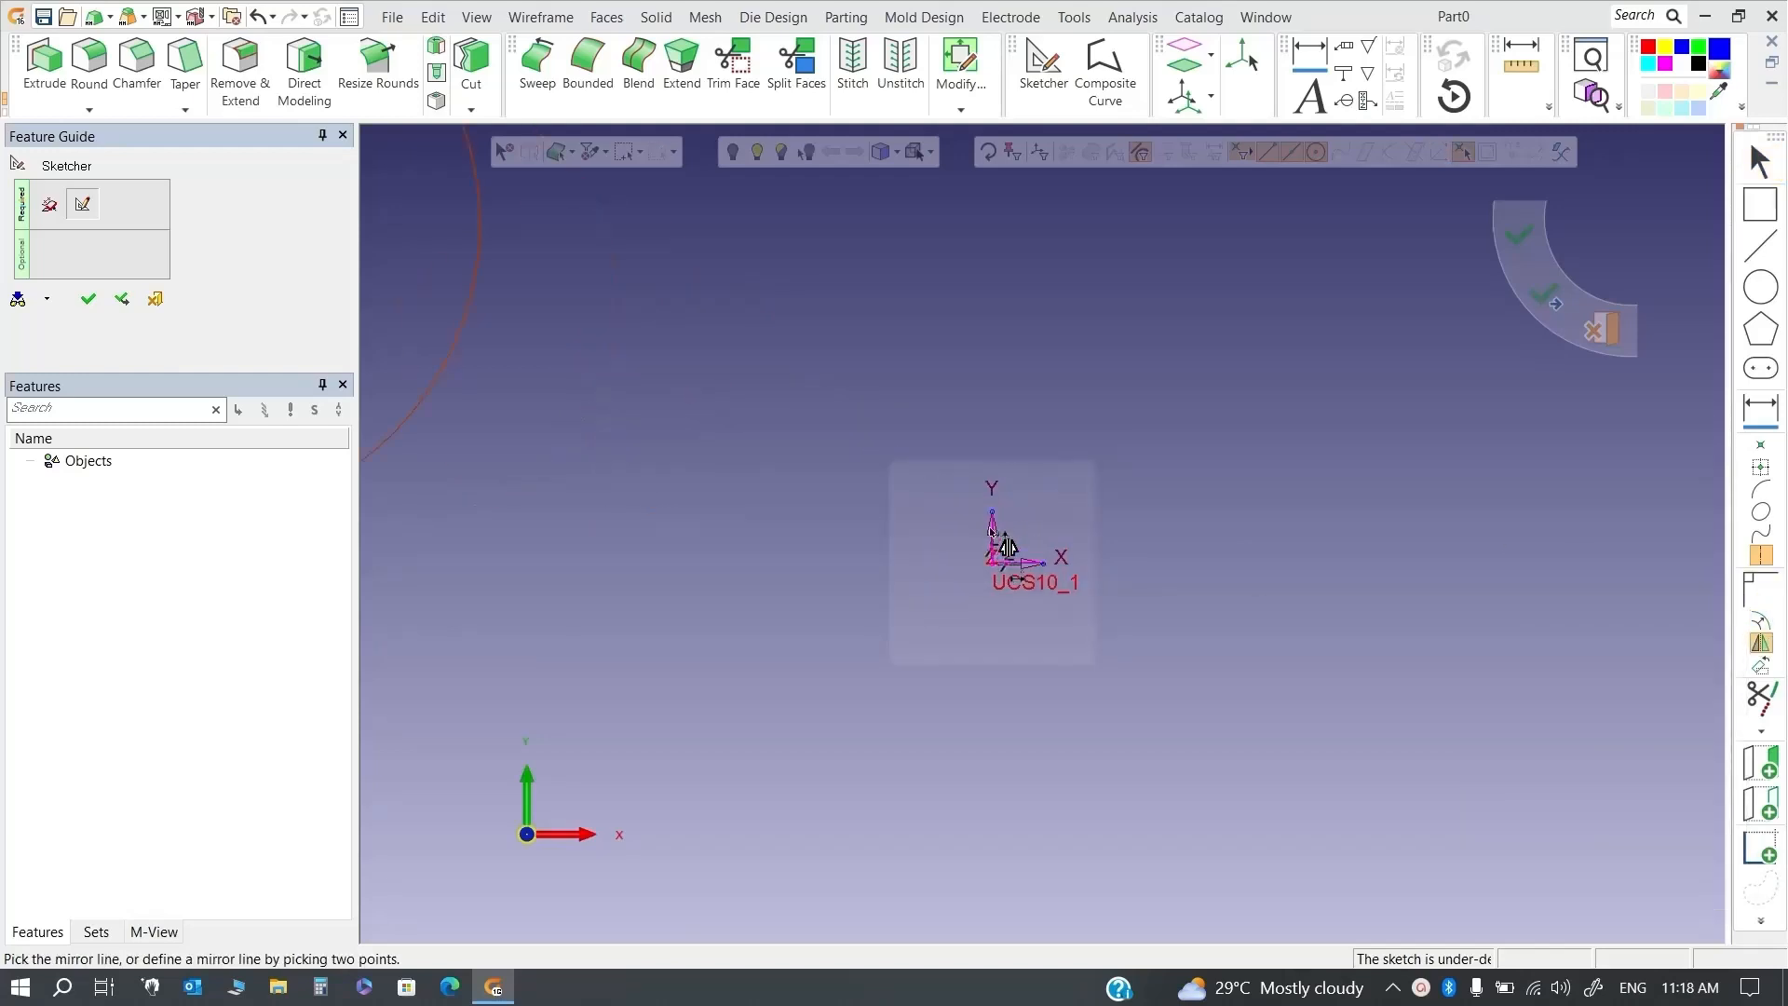
{"action": "left_click", "coordinate": [992, 529]}
{"action": "scroll", "coordinate": [1039, 531], "scroll_direction": "down", "scroll_amount": 4}
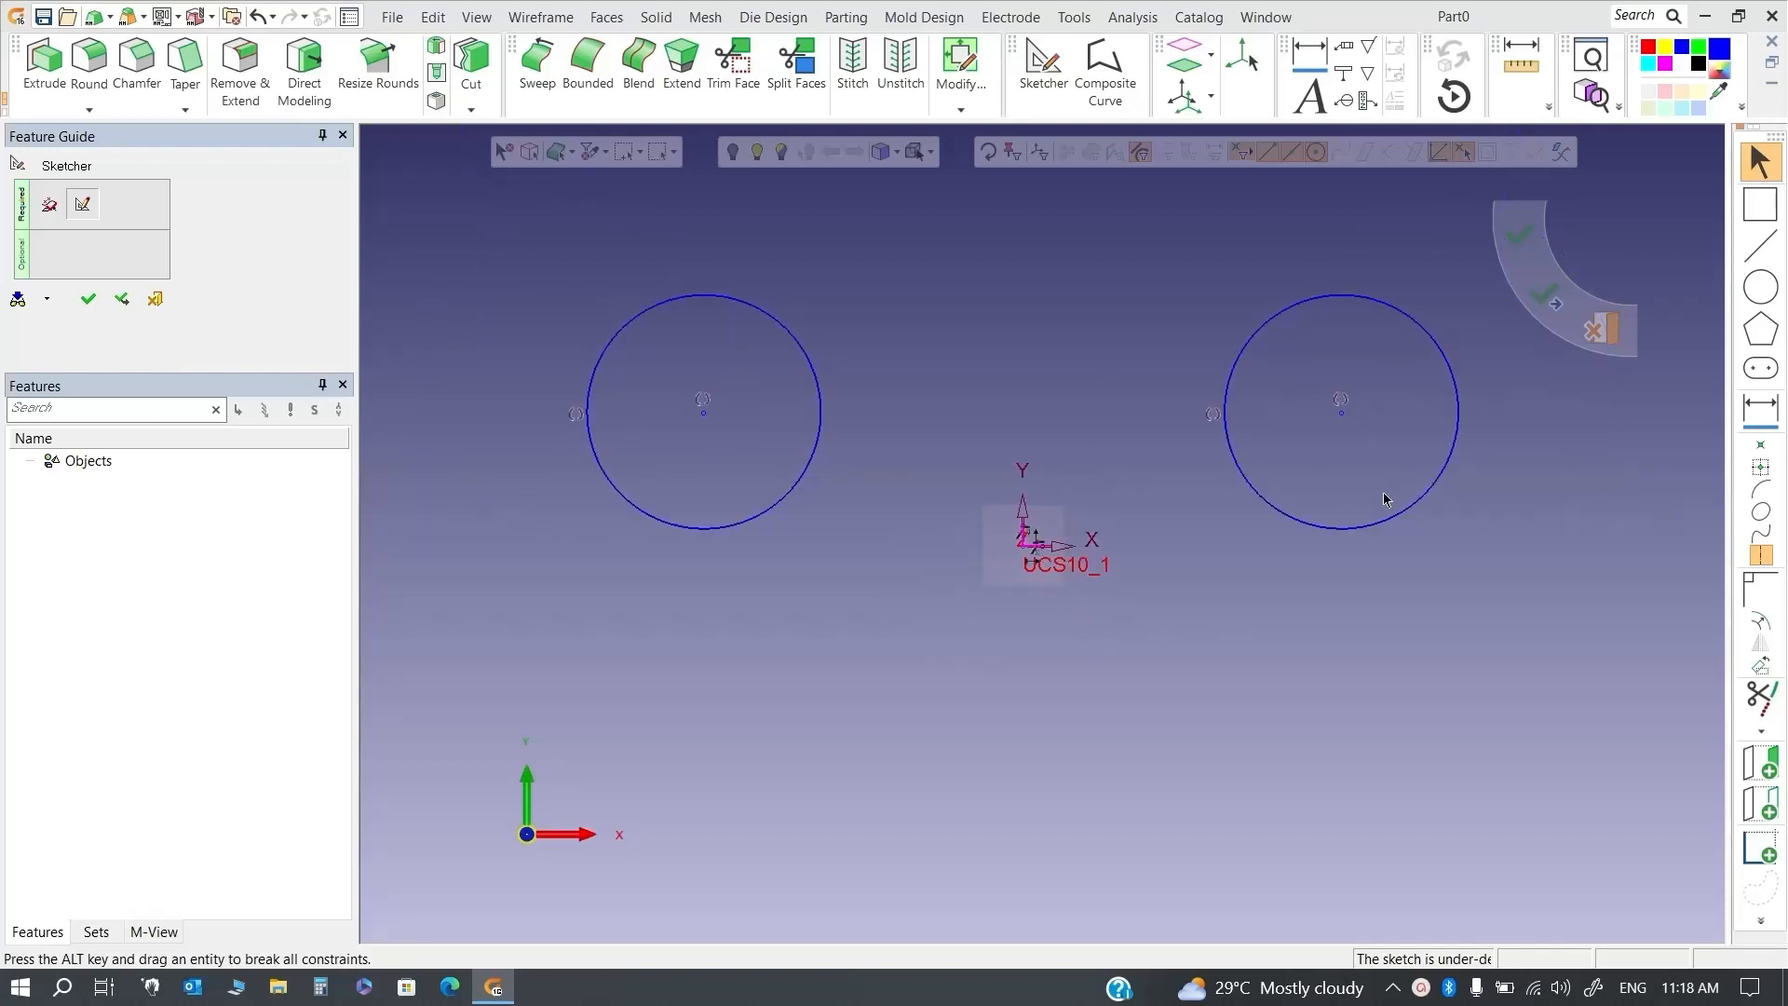
{"action": "left_click_drag", "start_coordinate": [390, 244], "coordinate": [391, 244]}
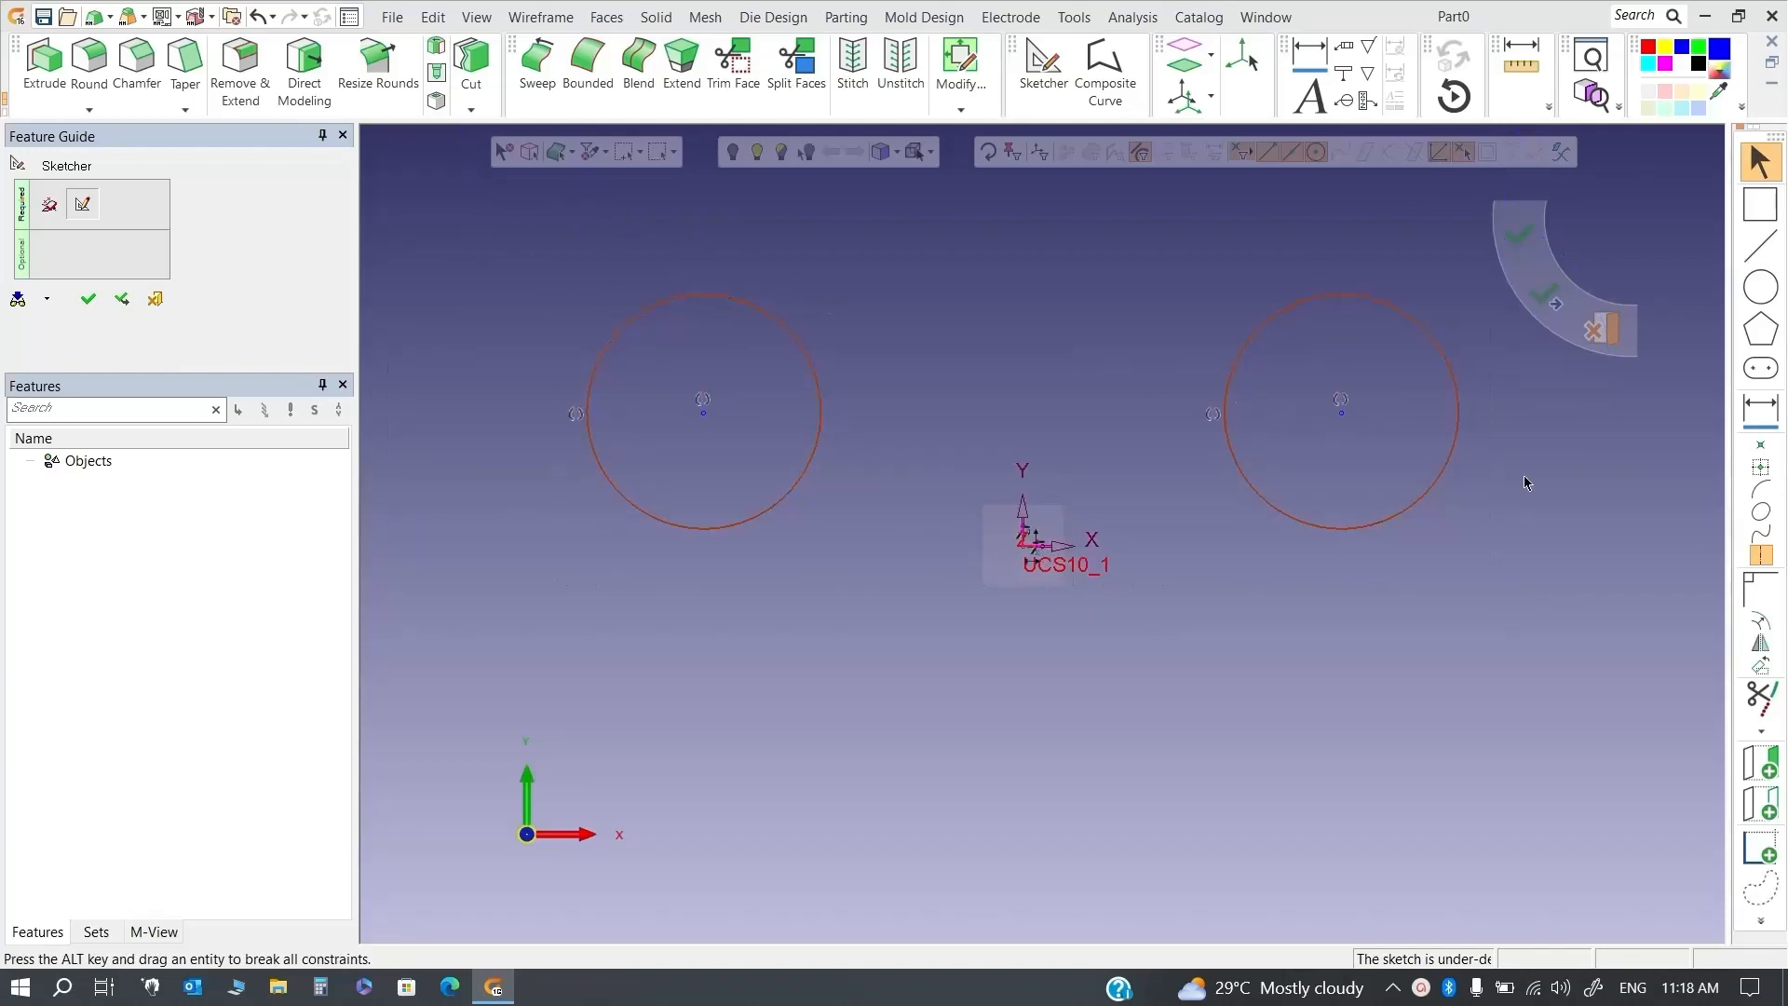
{"action": "left_click", "coordinate": [1761, 643]}
{"action": "scroll", "coordinate": [1020, 596], "scroll_direction": "up", "scroll_amount": 3}
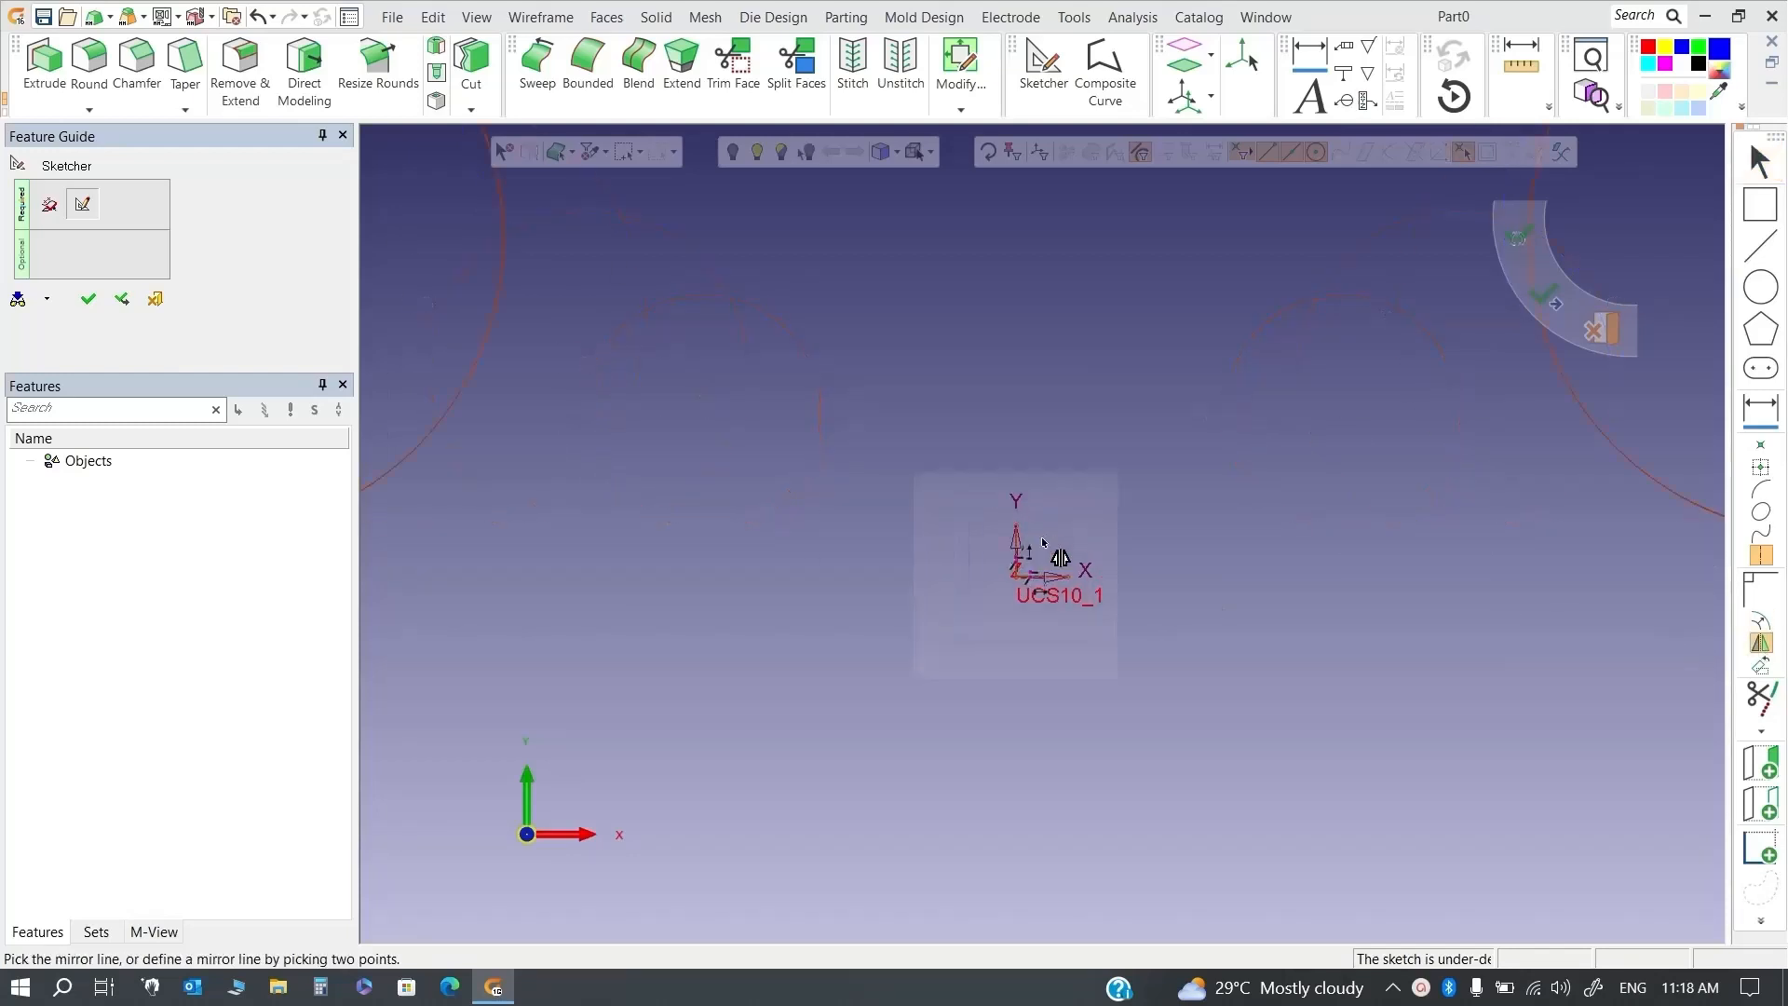
{"action": "scroll", "coordinate": [1062, 731], "scroll_direction": "down", "scroll_amount": 3}
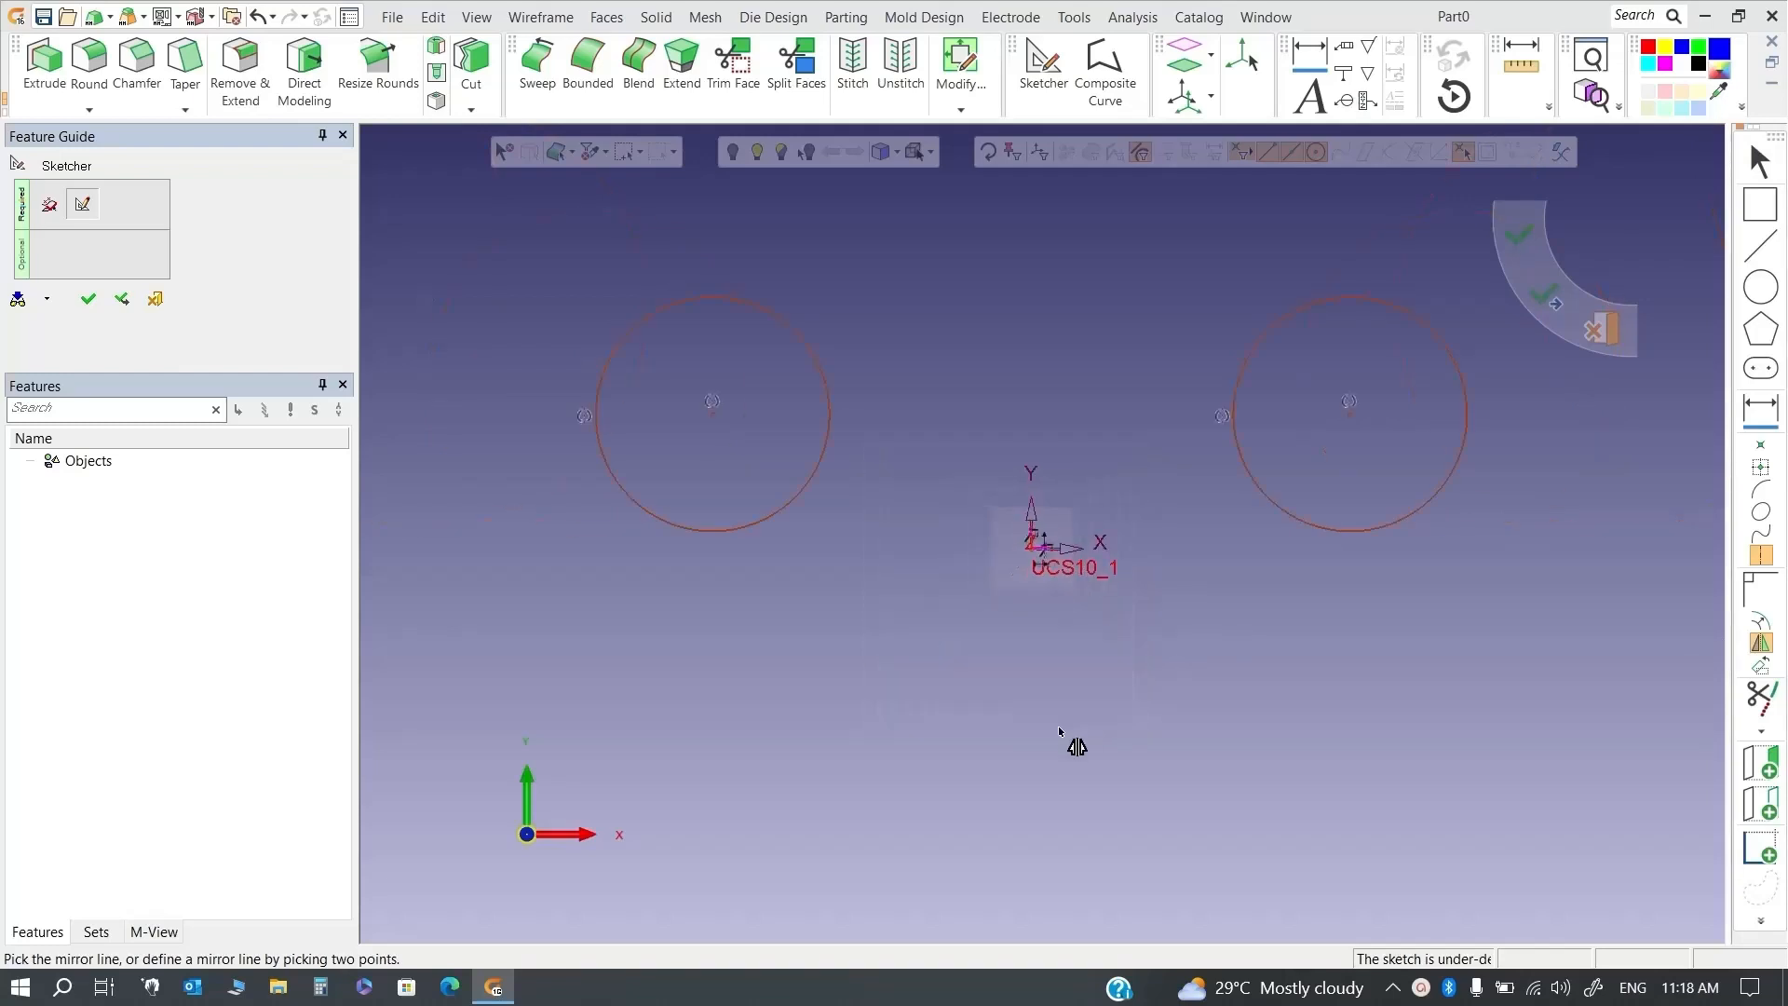
{"action": "scroll", "coordinate": [1059, 732], "scroll_direction": "down", "scroll_amount": 2}
{"action": "middle_click", "coordinate": [1054, 559]}
{"action": "scroll", "coordinate": [1056, 554], "scroll_direction": "up", "scroll_amount": 1}
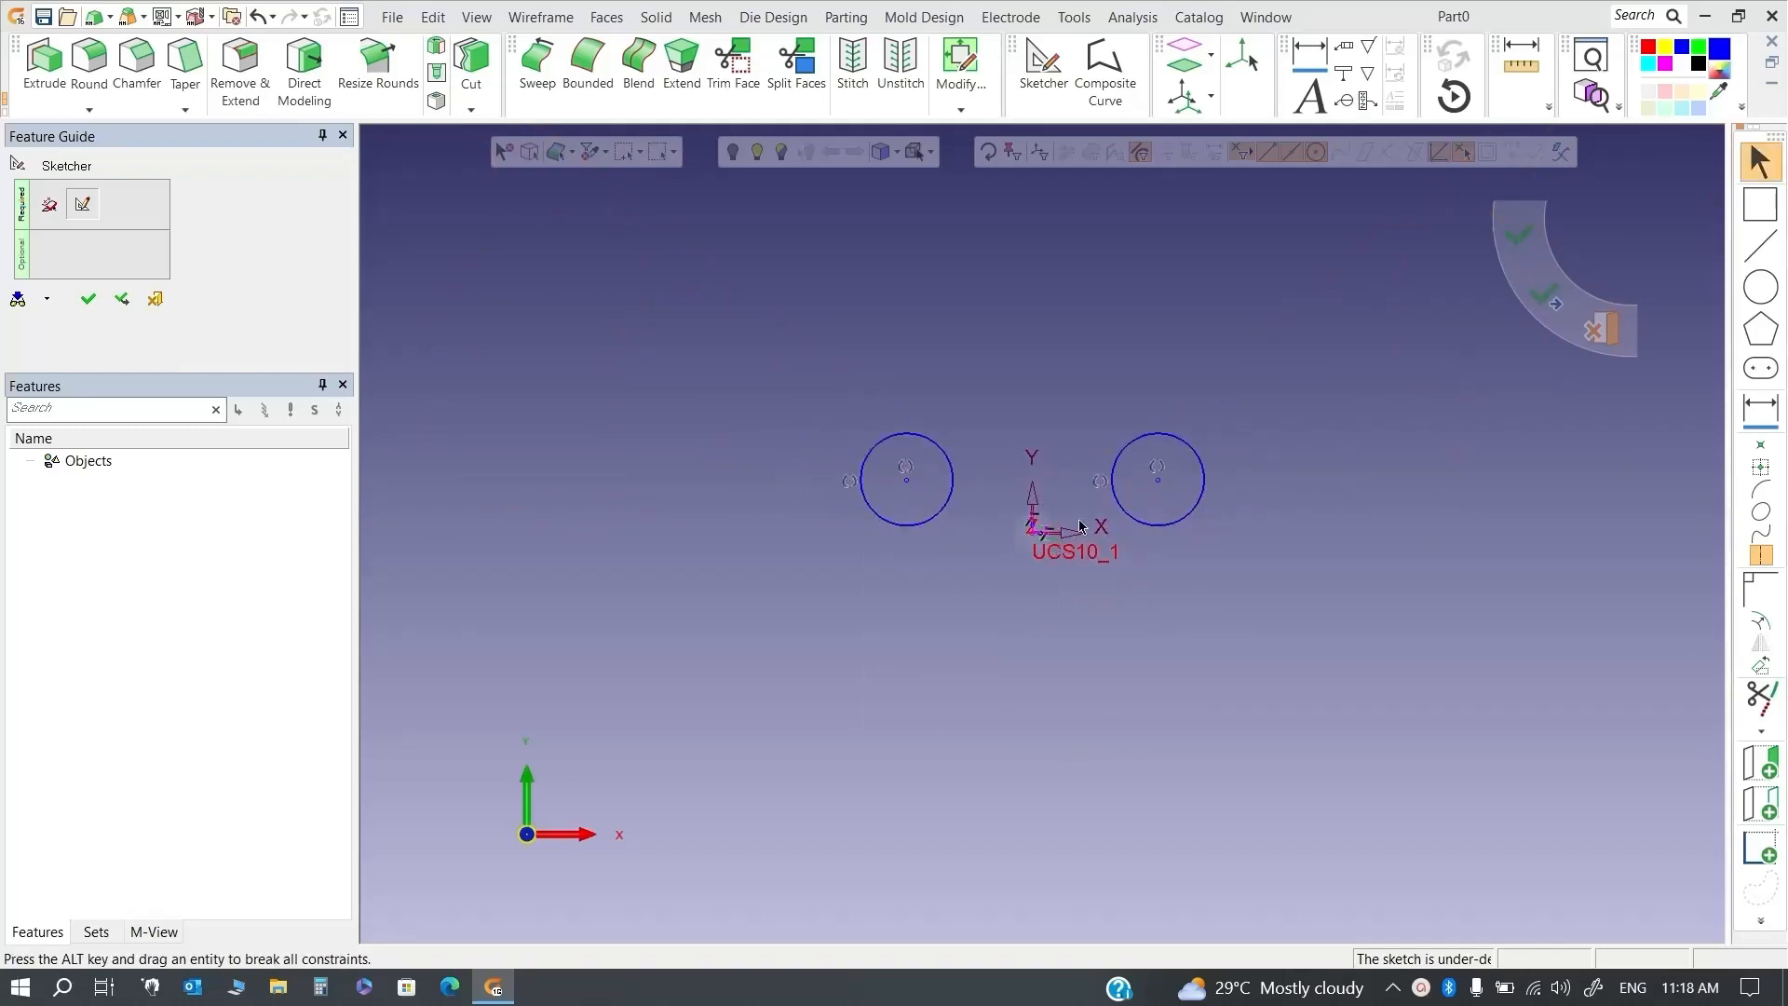
Mirror both circles about the horizontal symmetry line through the sketch origin
{"action": "scroll", "coordinate": [1059, 532], "scroll_direction": "up", "scroll_amount": 3}
{"action": "scroll", "coordinate": [1059, 531], "scroll_direction": "up", "scroll_amount": 3}
{"action": "scroll", "coordinate": [959, 521], "scroll_direction": "down", "scroll_amount": 1}
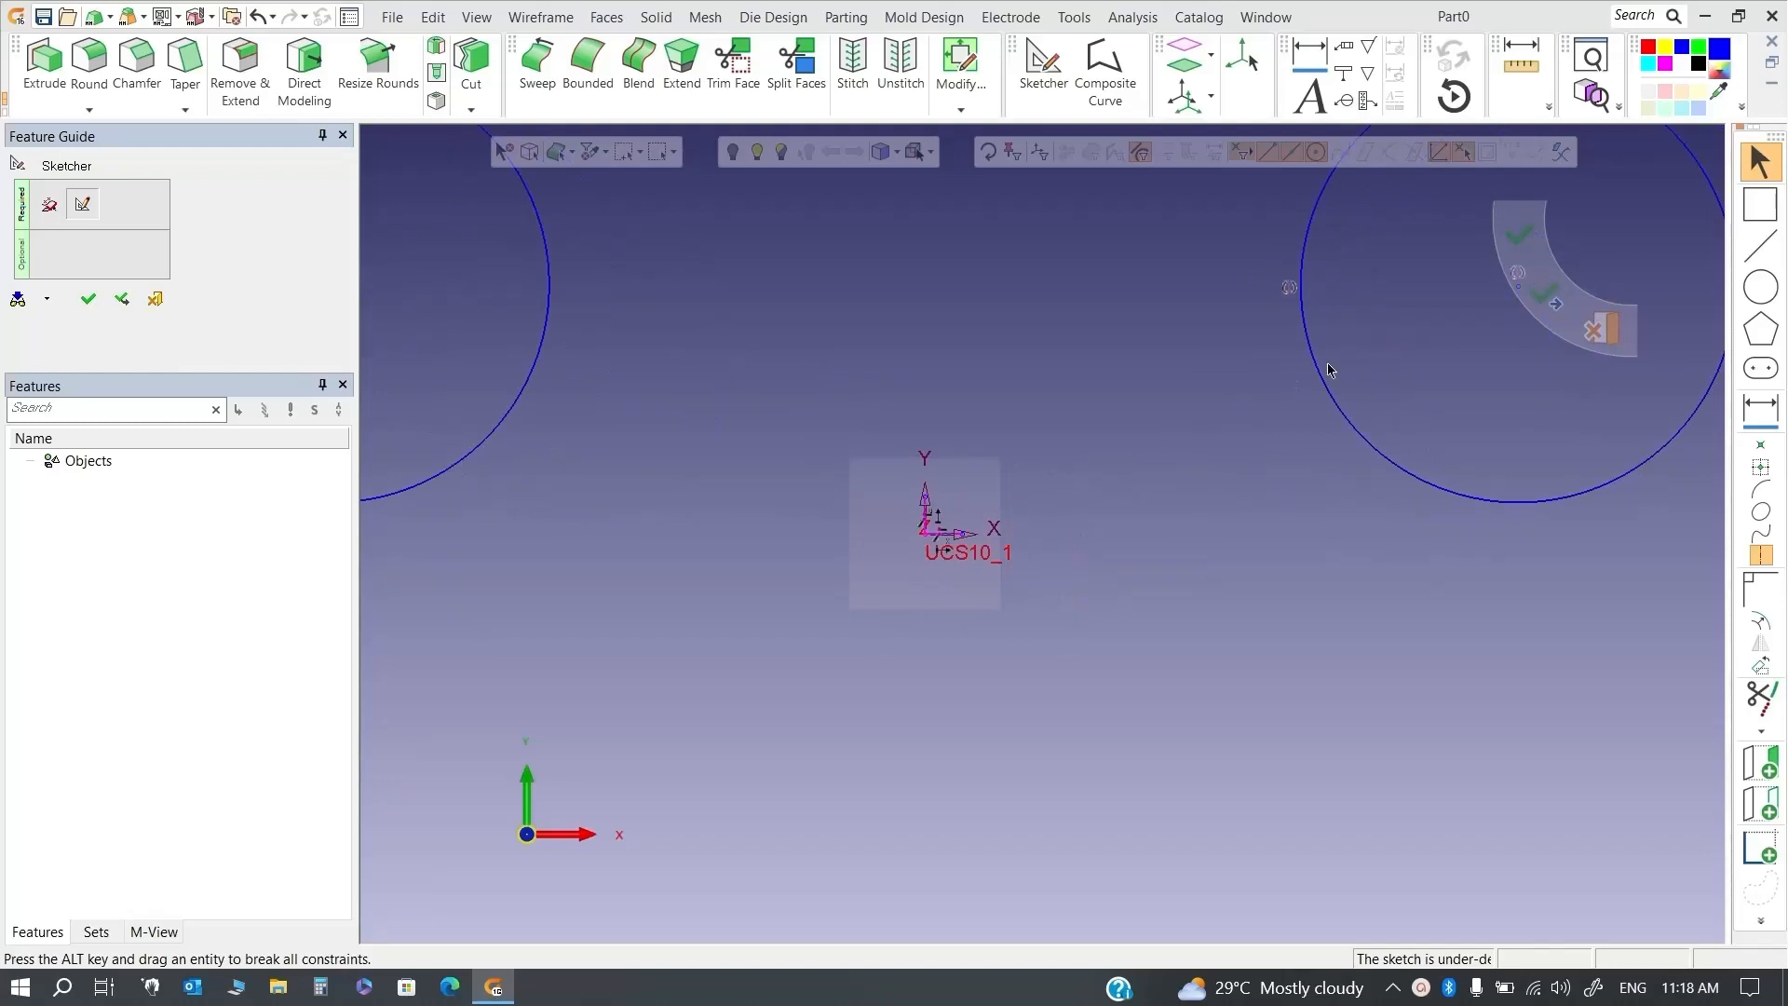
{"action": "left_click", "coordinate": [1323, 395]}
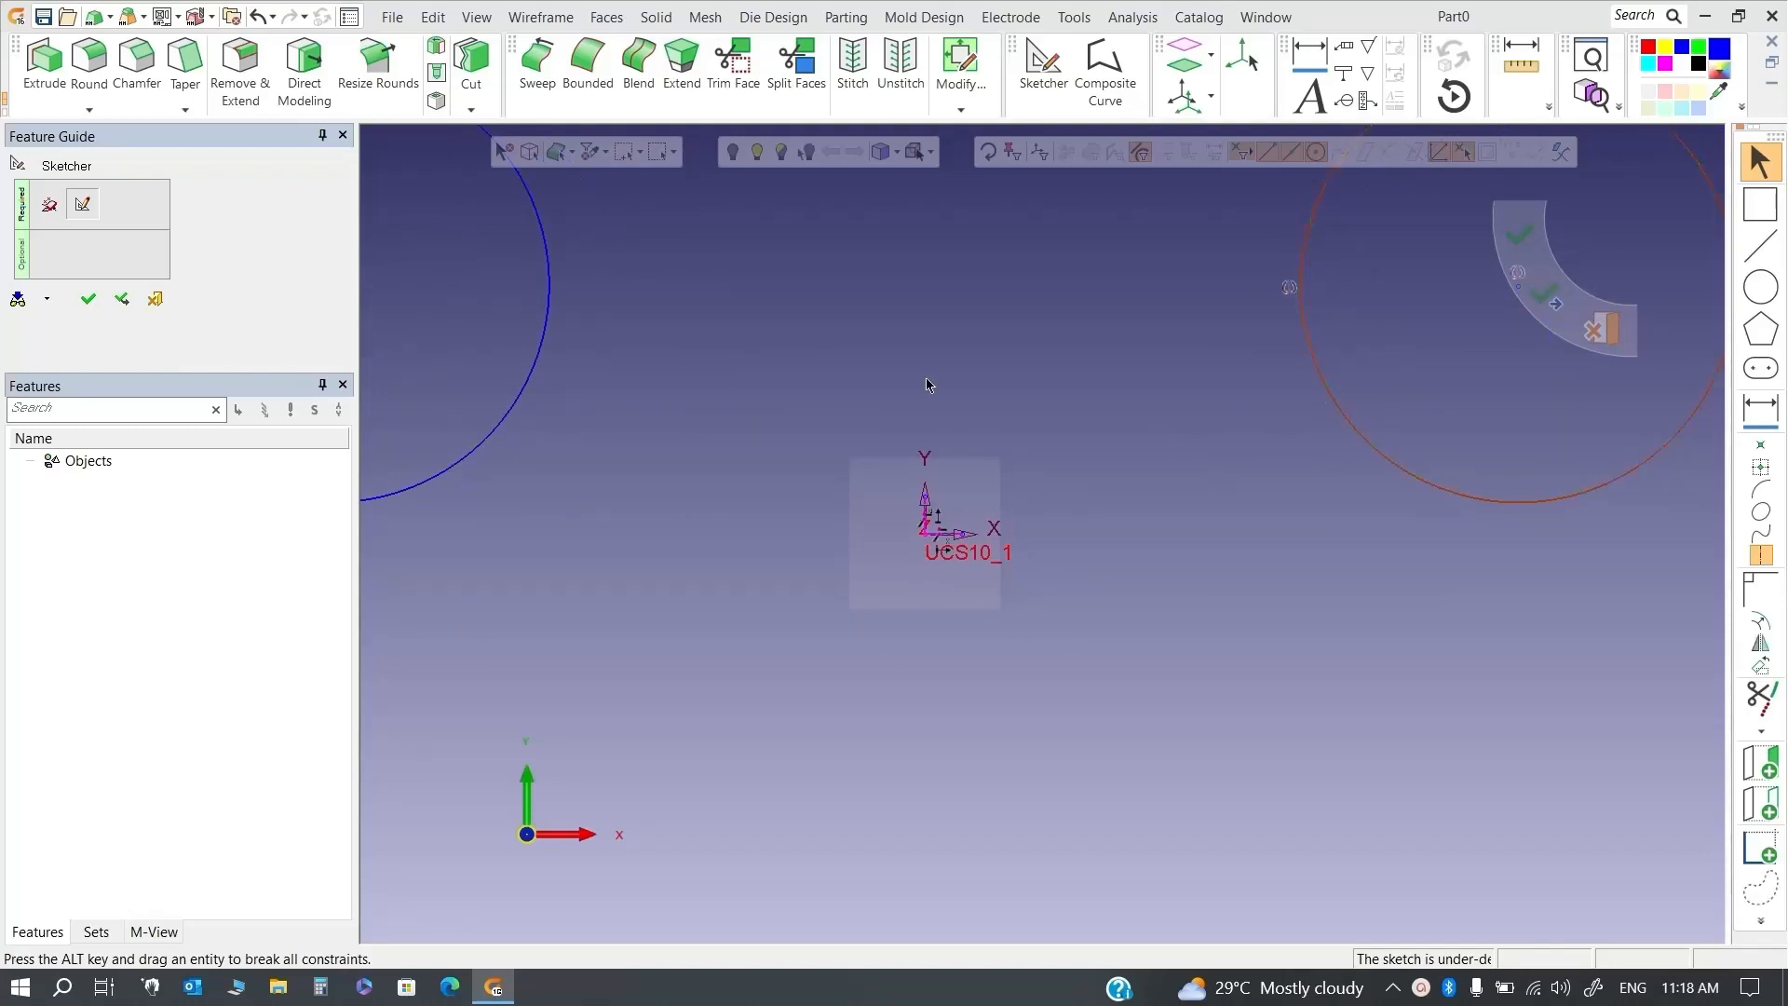
{"action": "left_click", "coordinate": [547, 334]}
{"action": "scroll", "coordinate": [1039, 522], "scroll_direction": "down", "scroll_amount": 2}
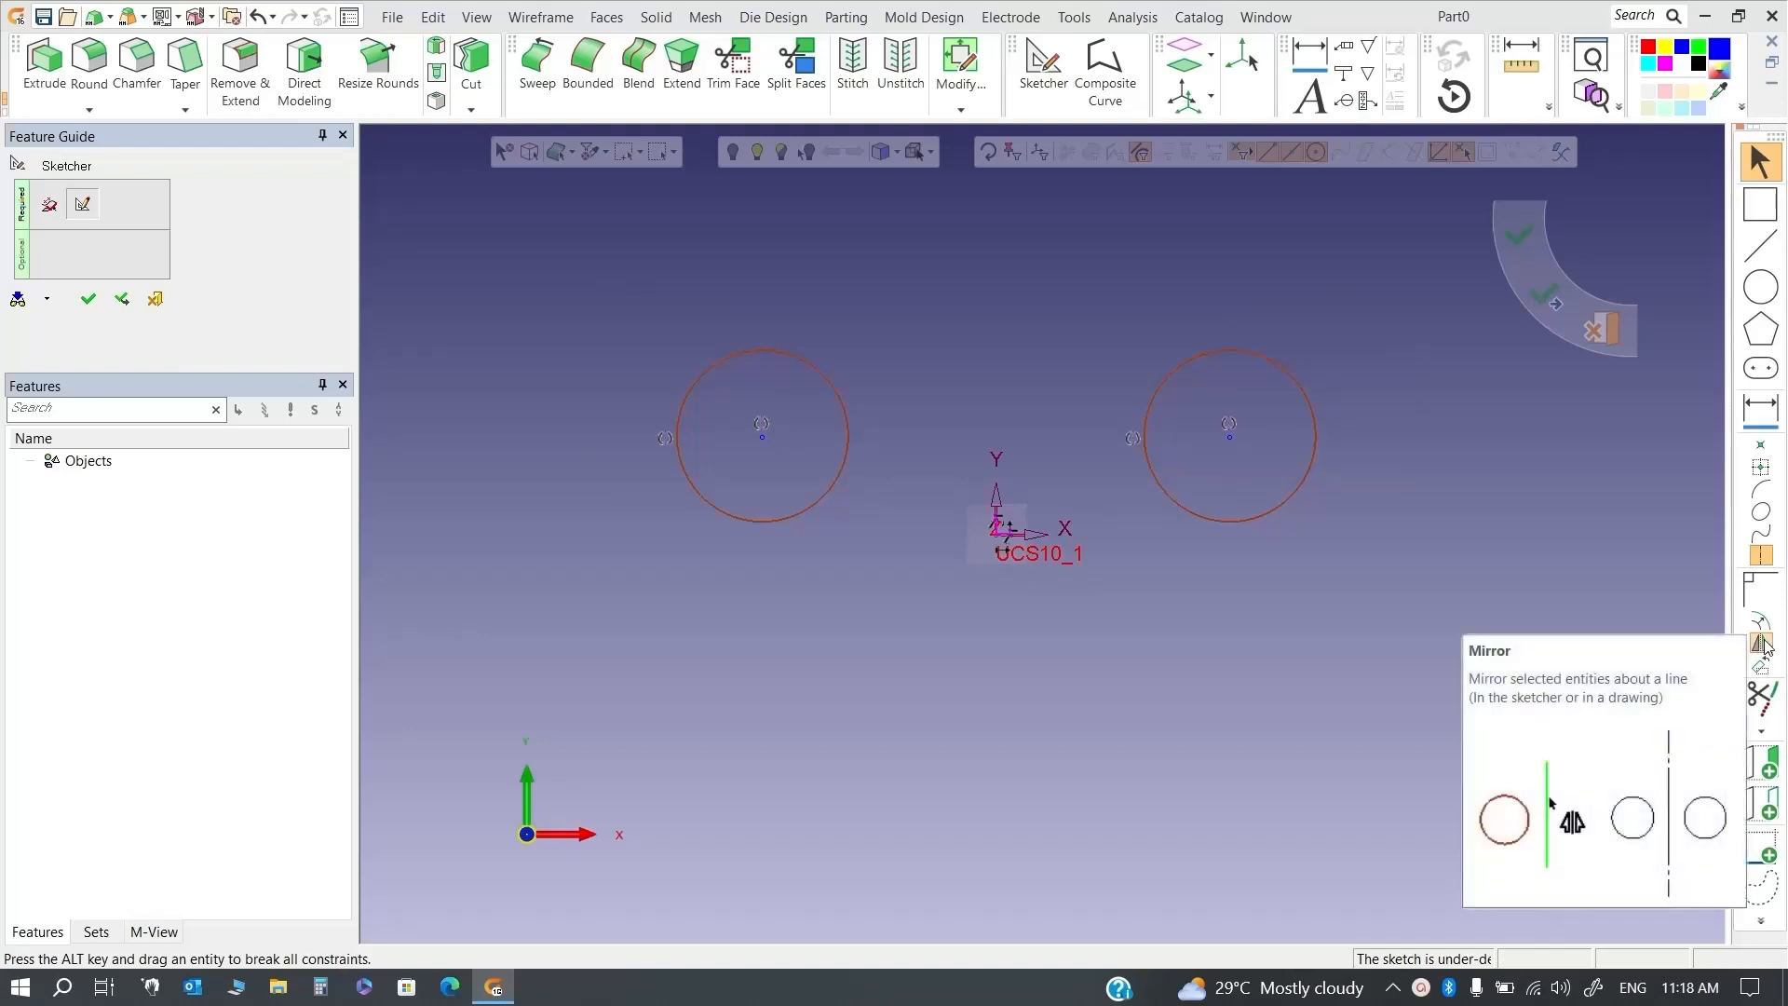
{"action": "left_click", "coordinate": [1761, 642]}
{"action": "scroll", "coordinate": [1069, 511], "scroll_direction": "up", "scroll_amount": 5}
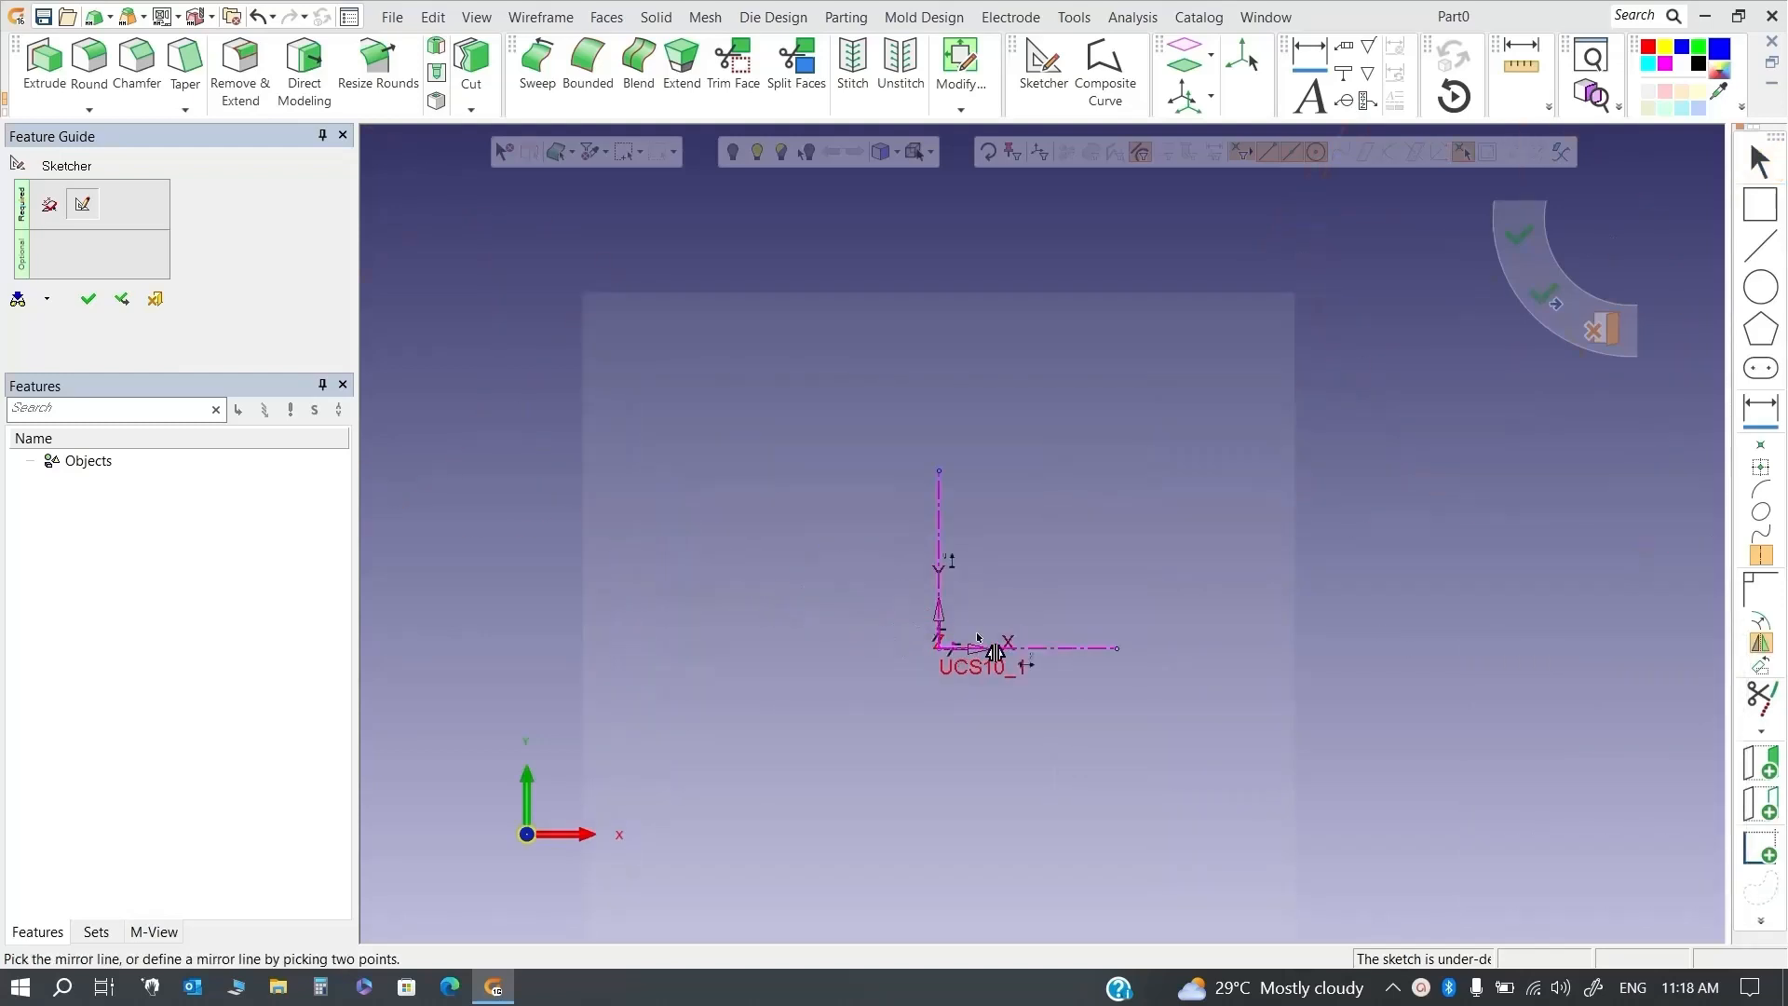
{"action": "left_click", "coordinate": [1085, 648]}
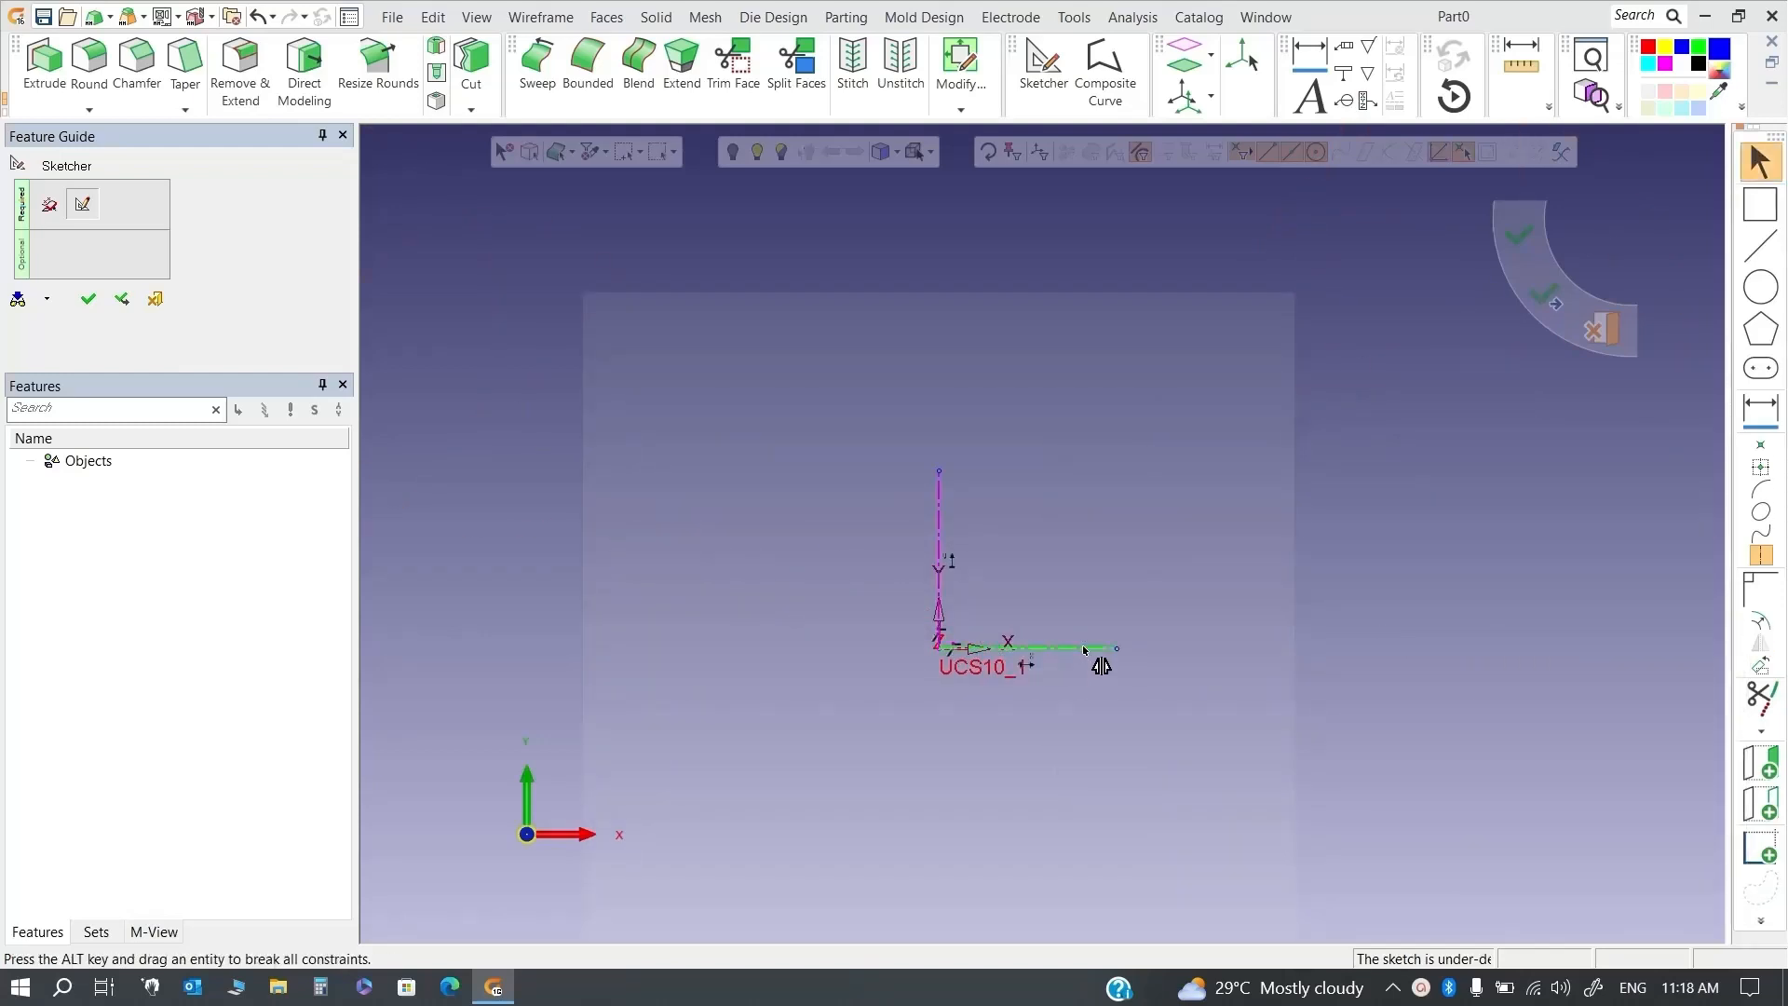
{"action": "scroll", "coordinate": [1103, 642], "scroll_direction": "down", "scroll_amount": 4}
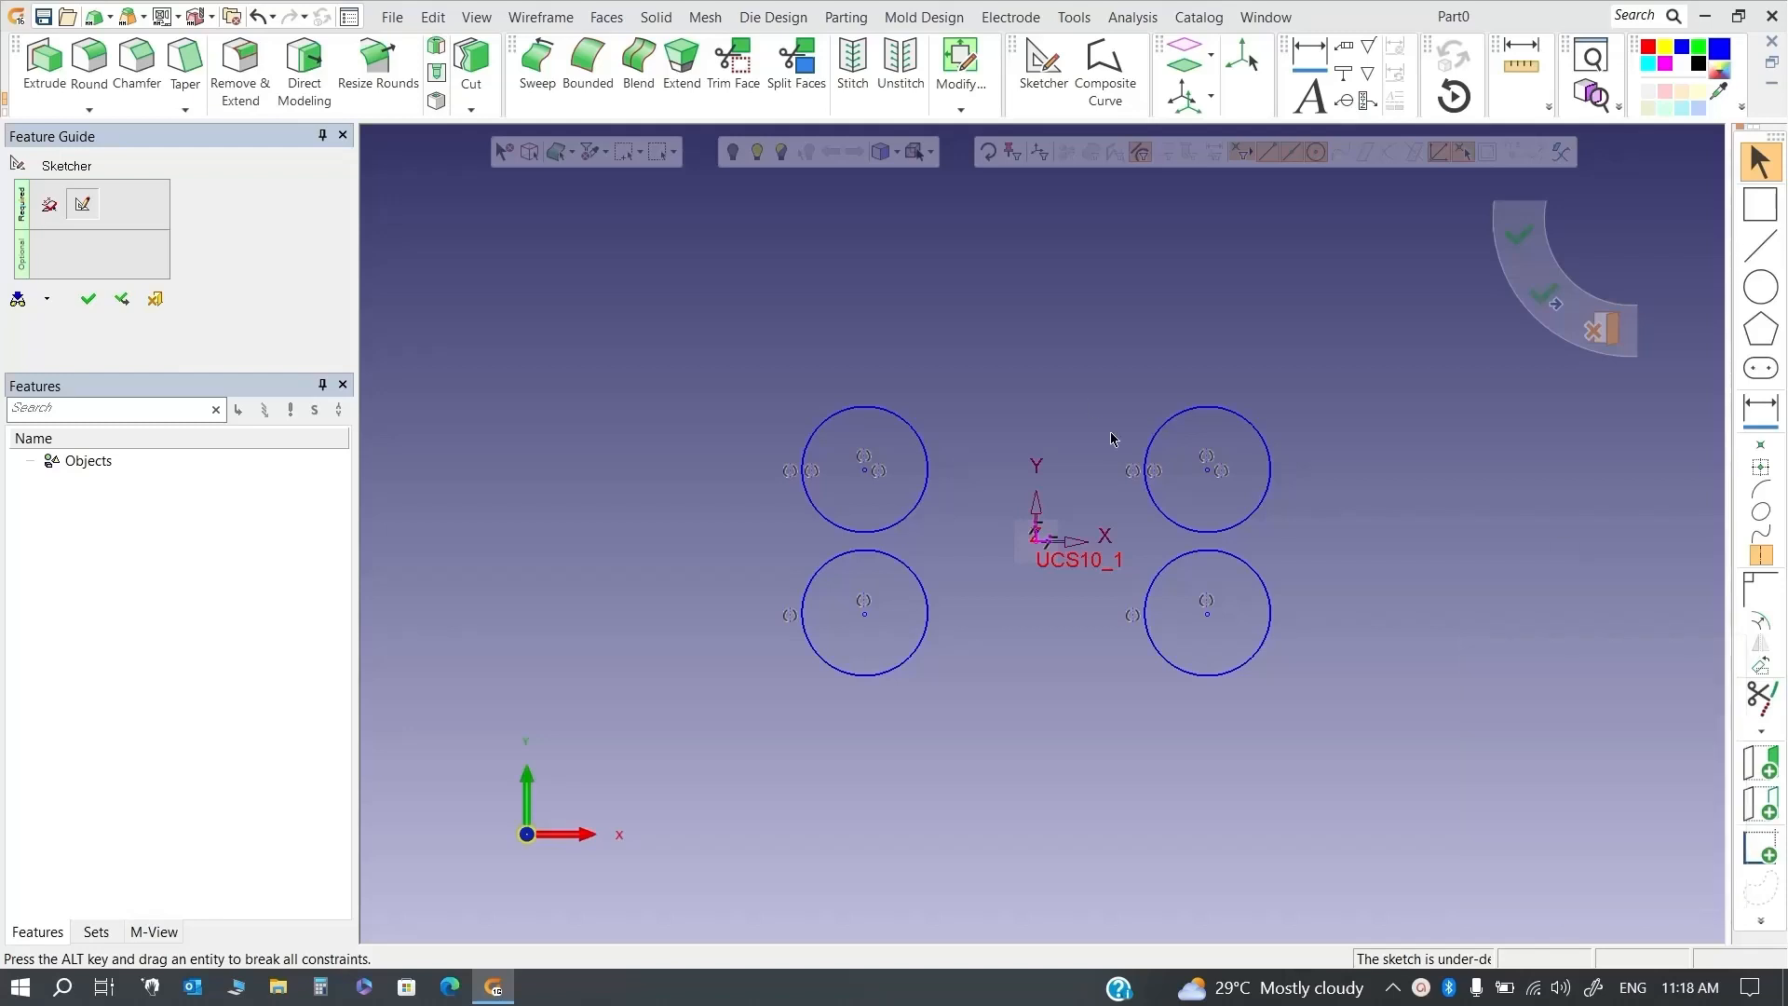
Undo the mirroring, symmetry lines and original circle, and draw a new circle about 2250 mm in diameter, above and left of the origin
{"action": "key", "text": "ctrl+z"}
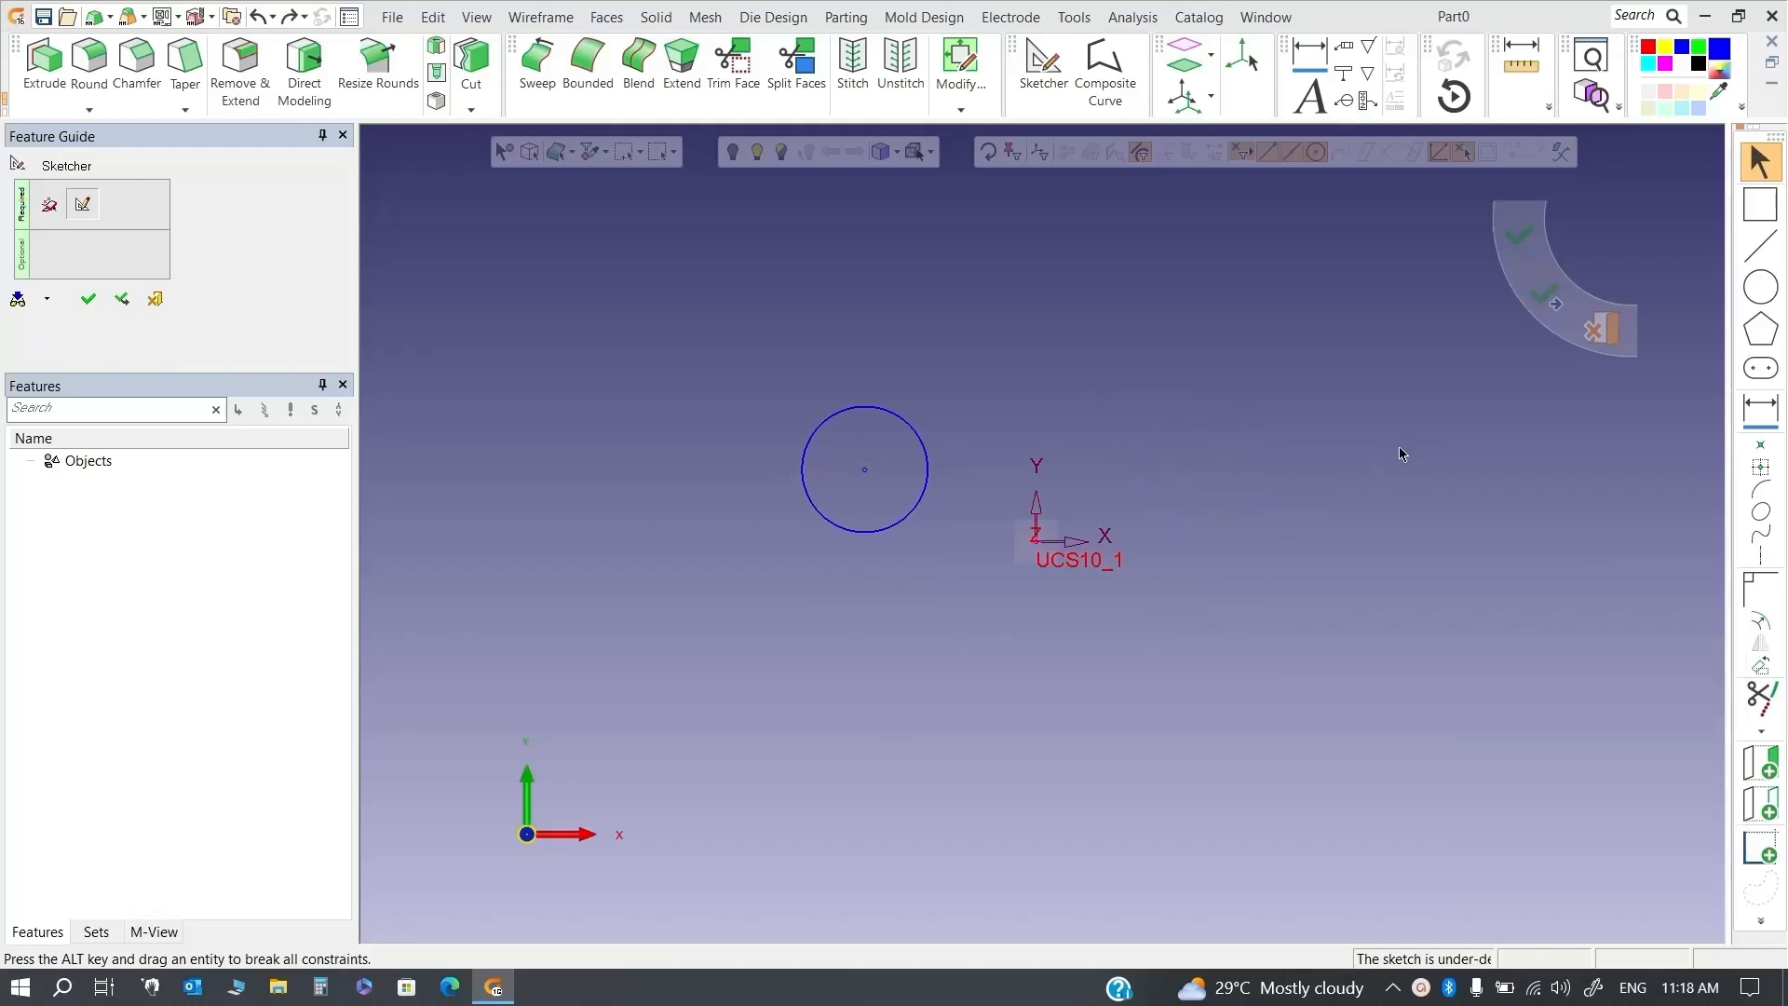
{"action": "key", "text": "ctrl+z"}
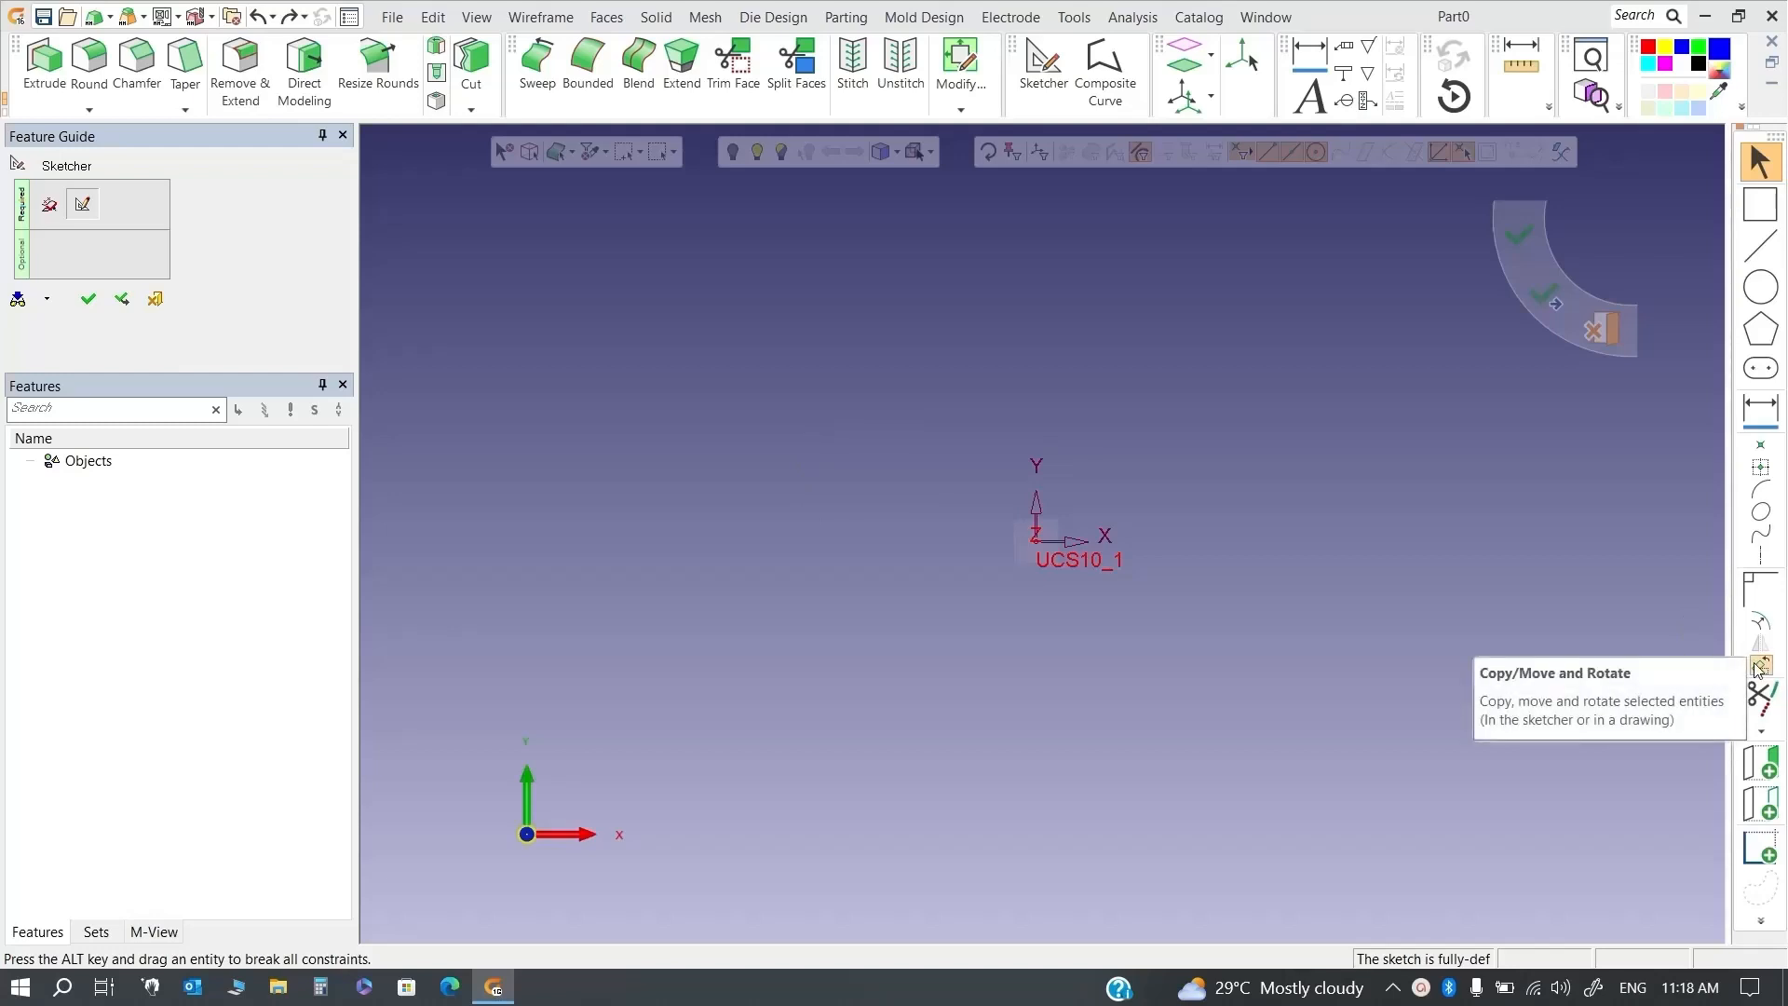
{"action": "left_click", "coordinate": [1761, 287]}
{"action": "left_click", "coordinate": [683, 443]}
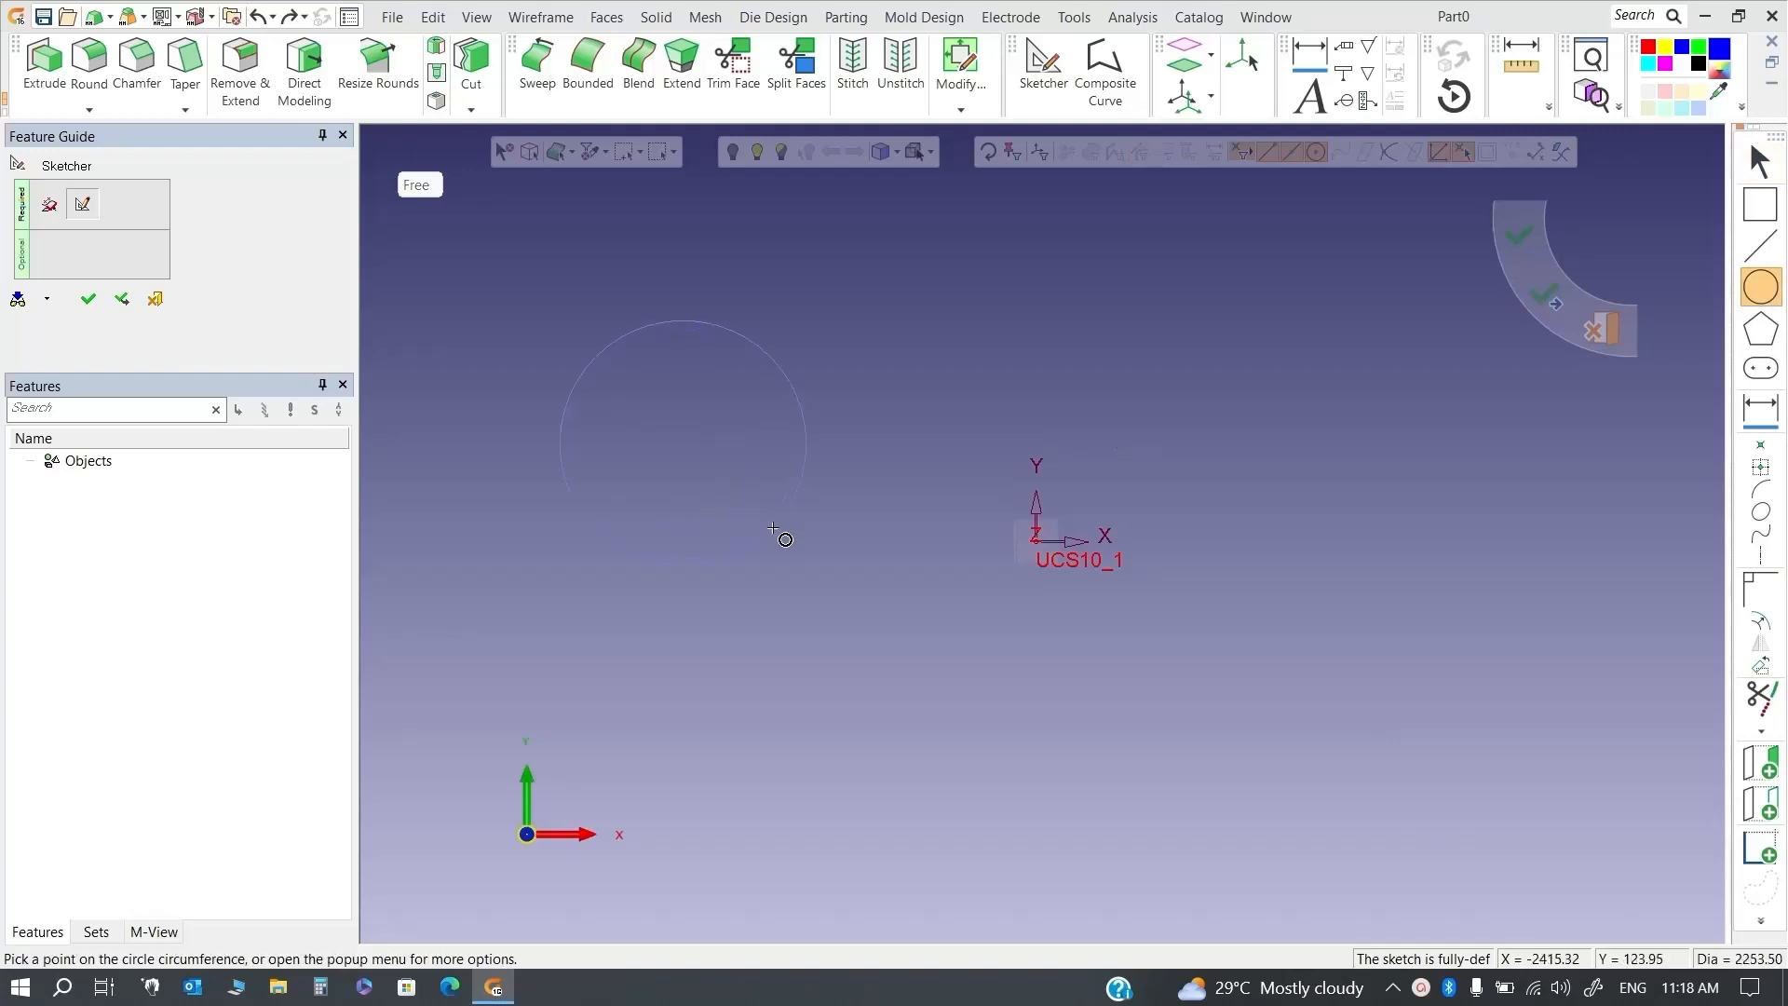
{"action": "left_click", "coordinate": [773, 529]}
{"action": "key", "text": "Escape"}
Start Copy/Move and Rotate on the circle with the By Delta method
{"action": "left_click", "coordinate": [1761, 665]}
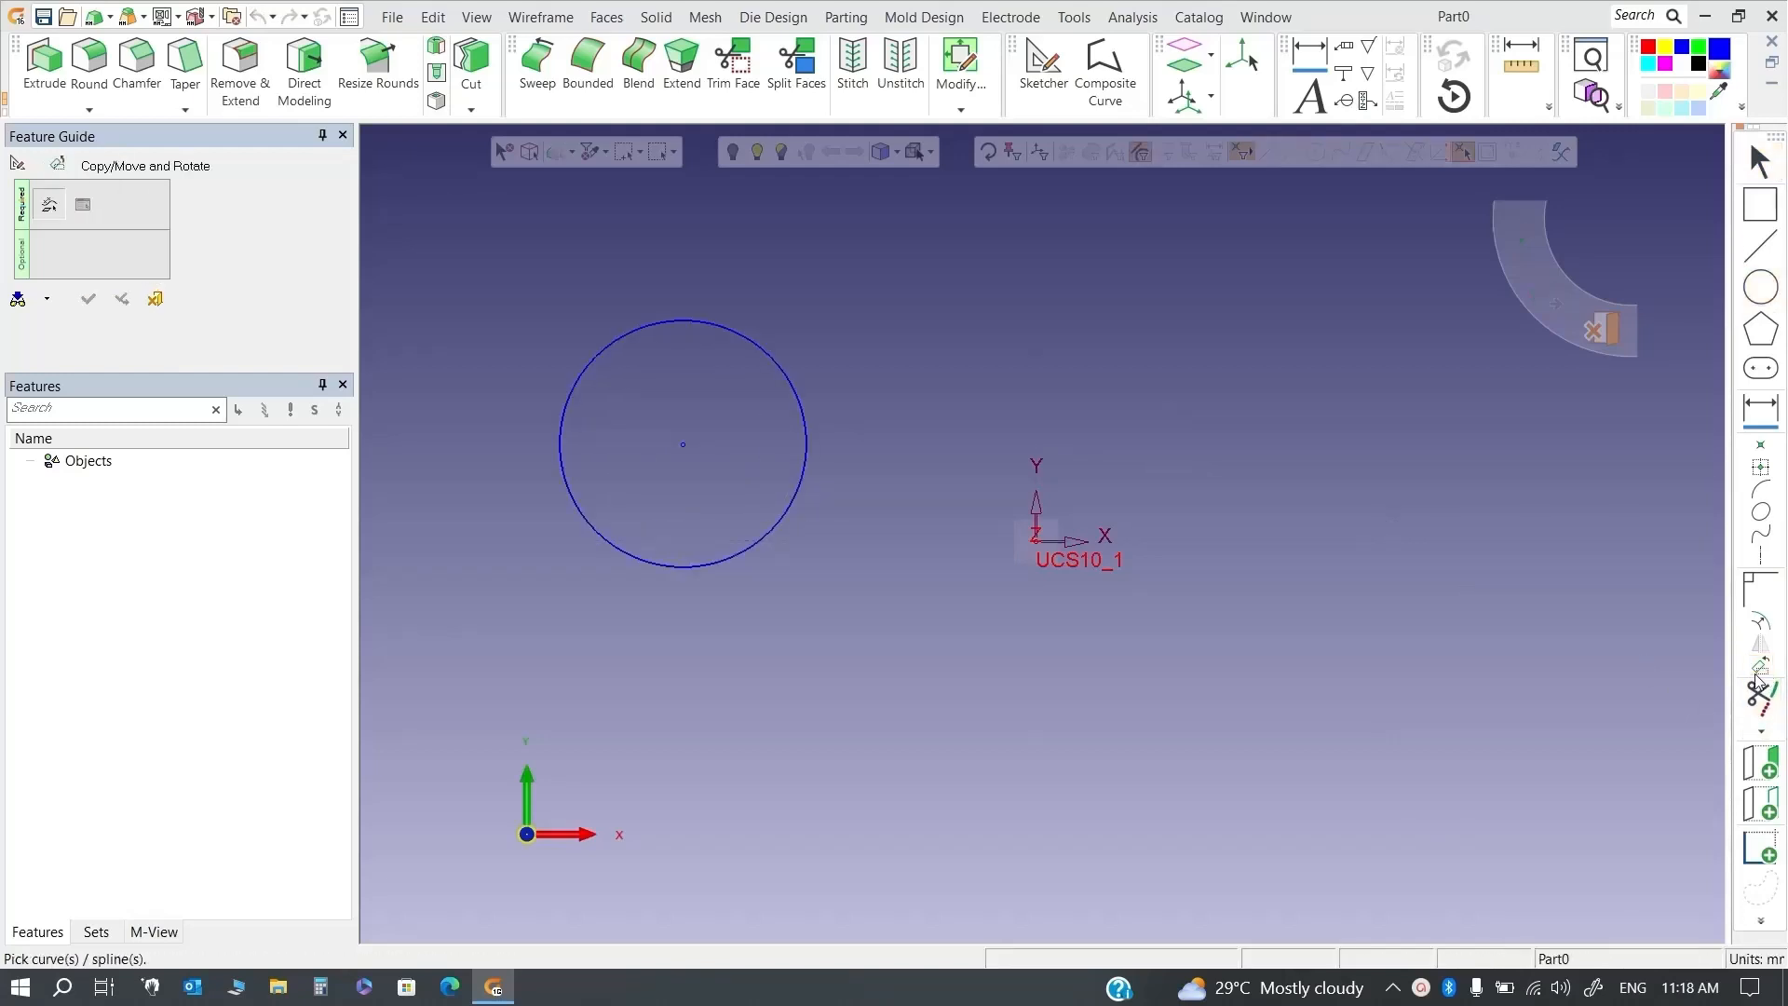
{"action": "left_click", "coordinate": [731, 342]}
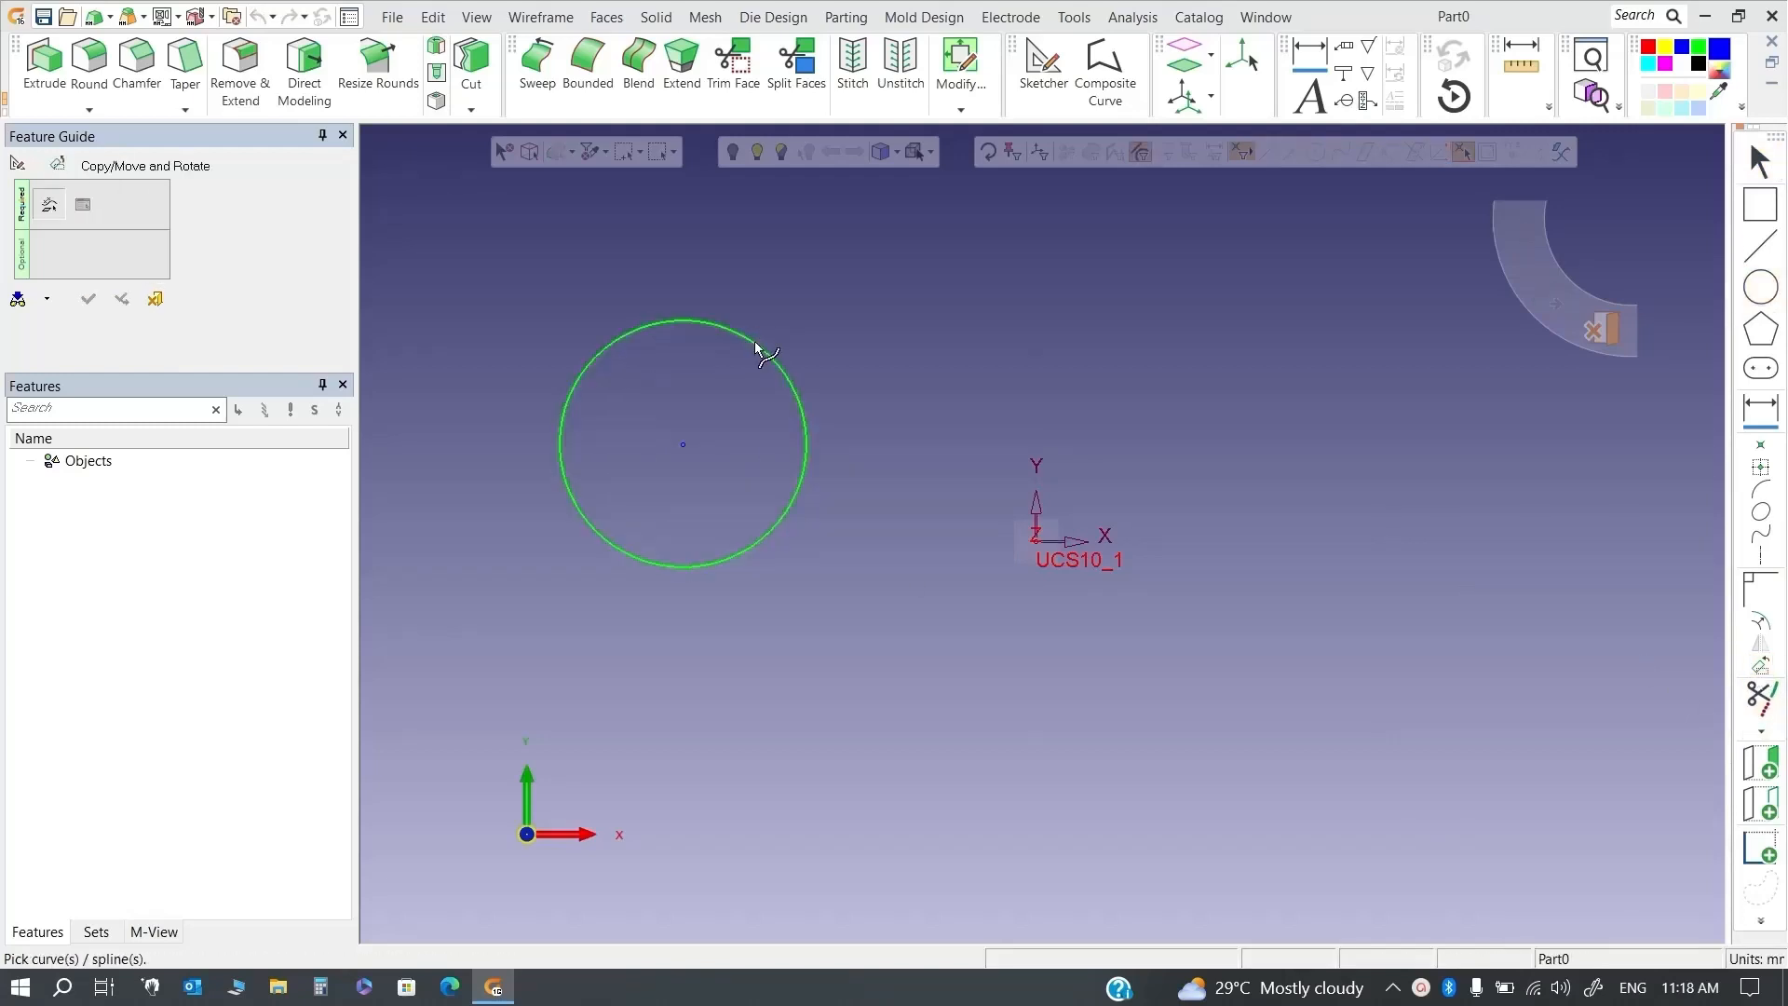
{"action": "middle_click", "coordinate": [921, 399]}
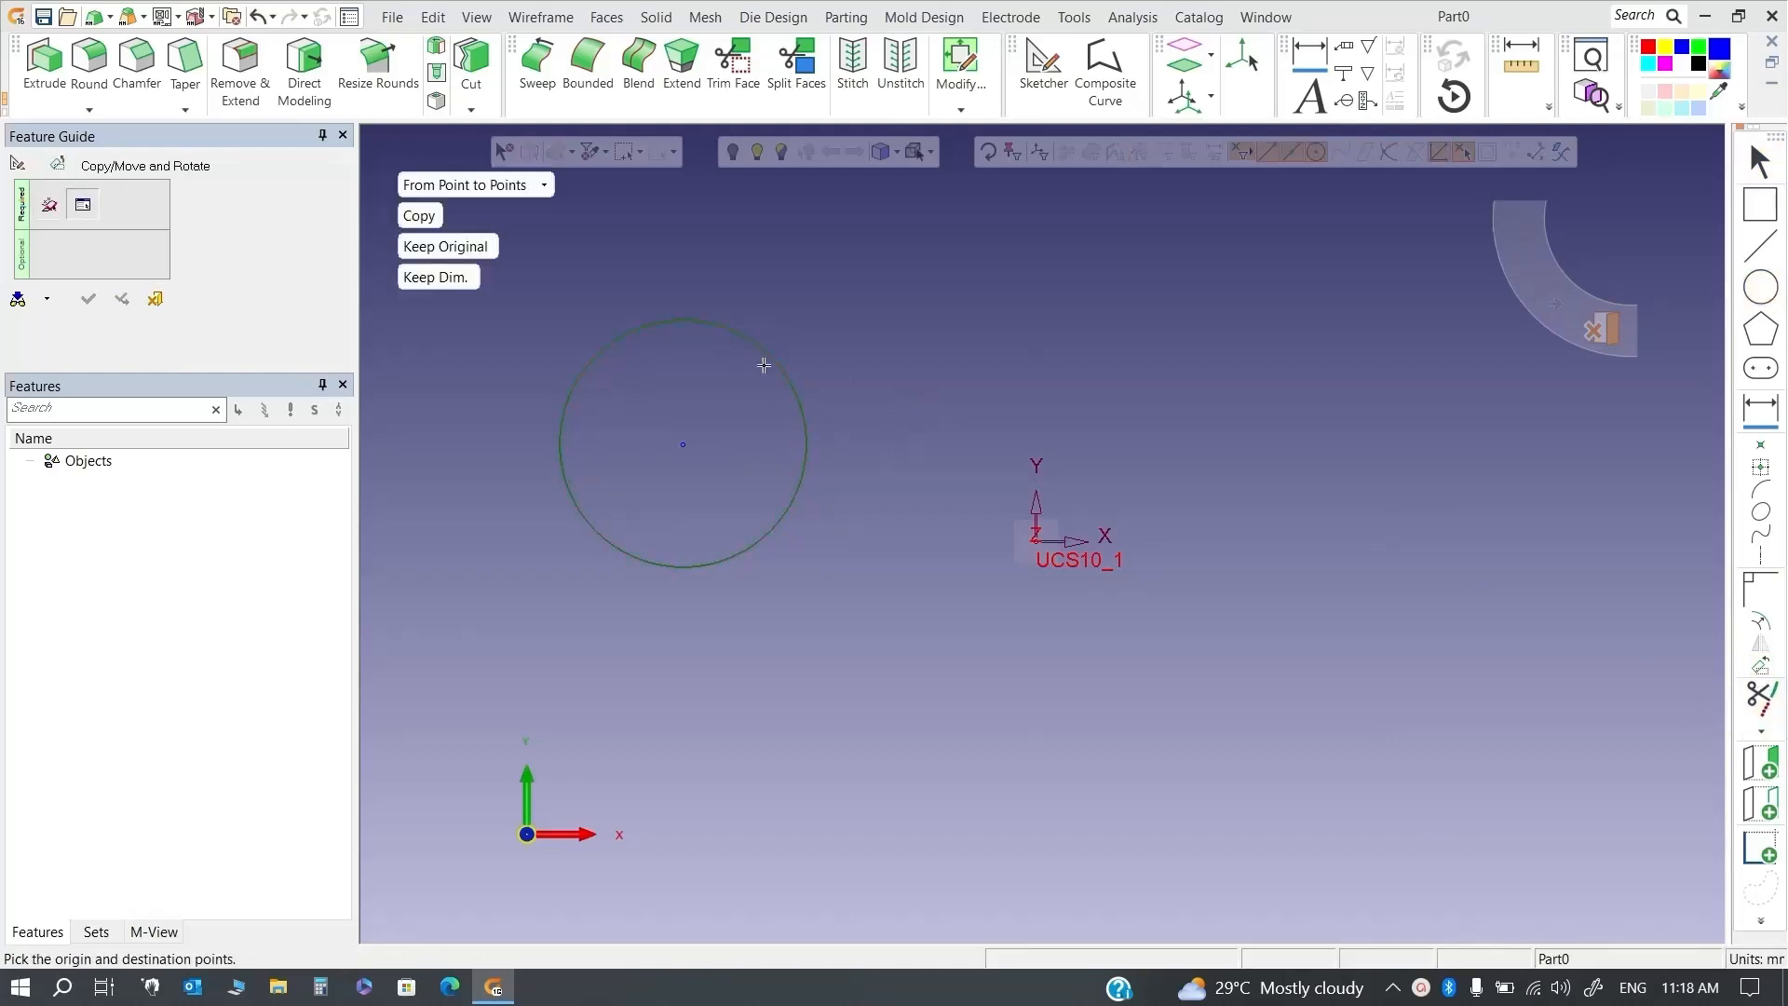
{"action": "left_click", "coordinate": [519, 184]}
{"action": "left_click", "coordinate": [522, 233]}
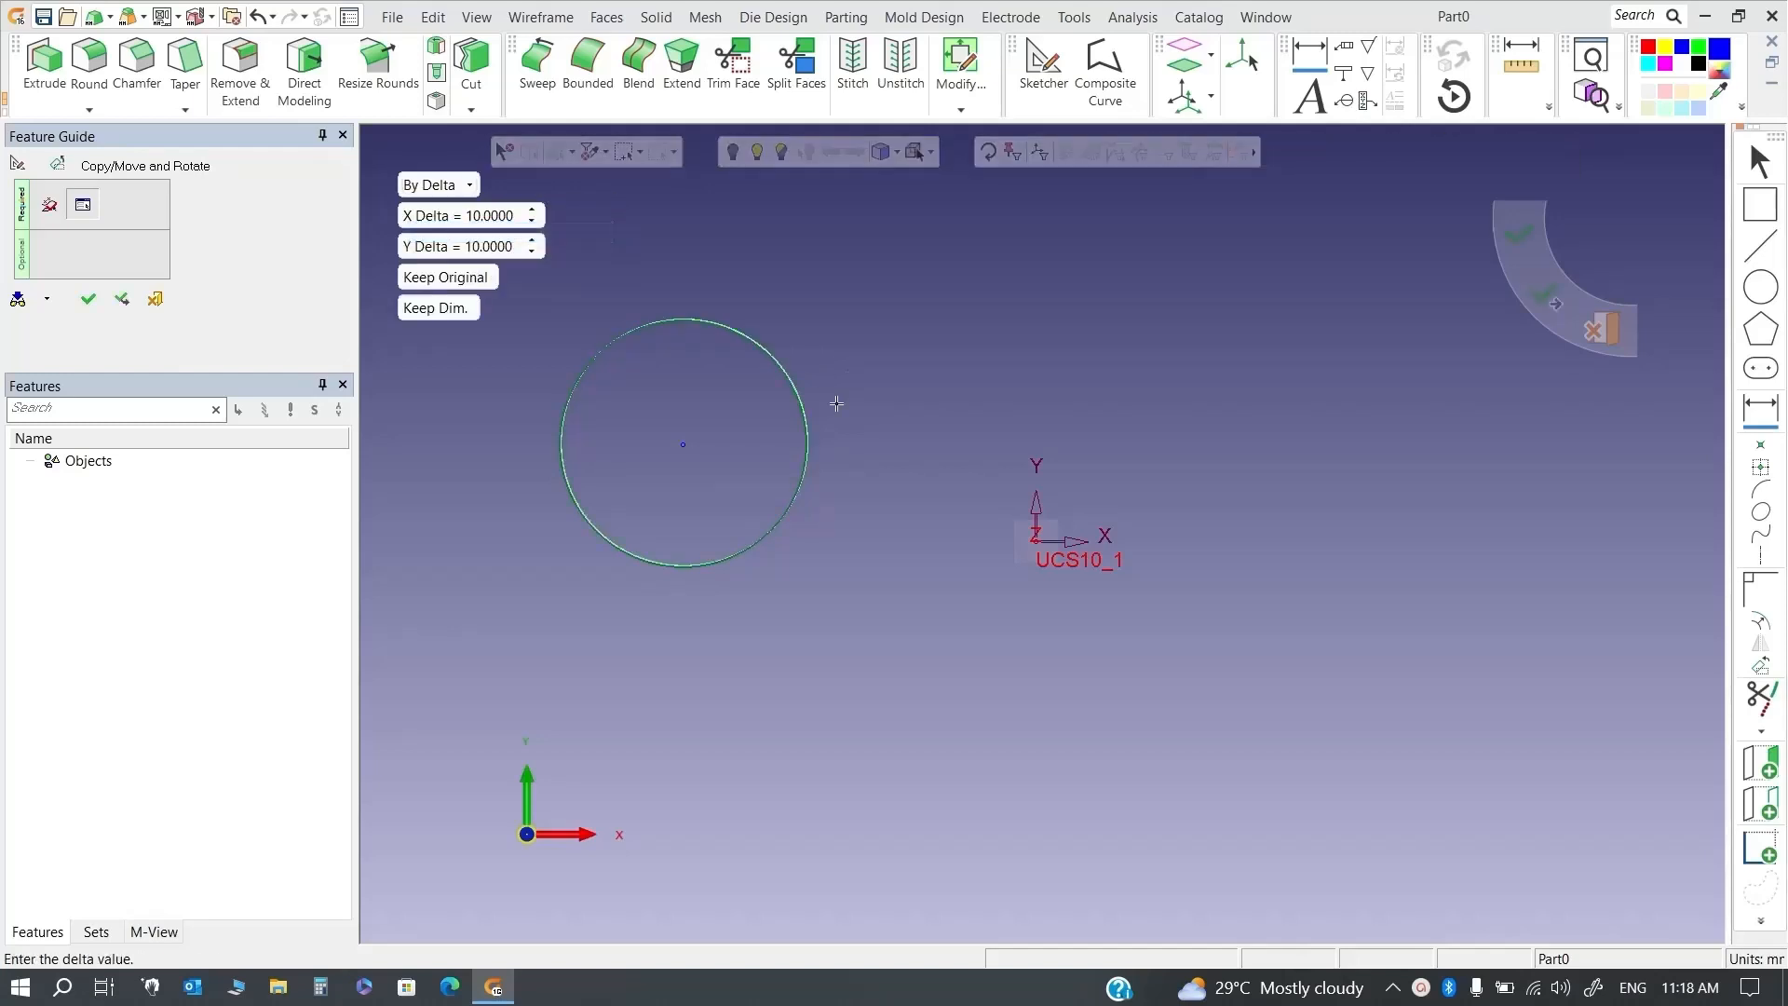
Set the circle copy's X delta to 250 mm and Y delta to 500 mm
{"action": "left_click", "coordinate": [519, 219]}
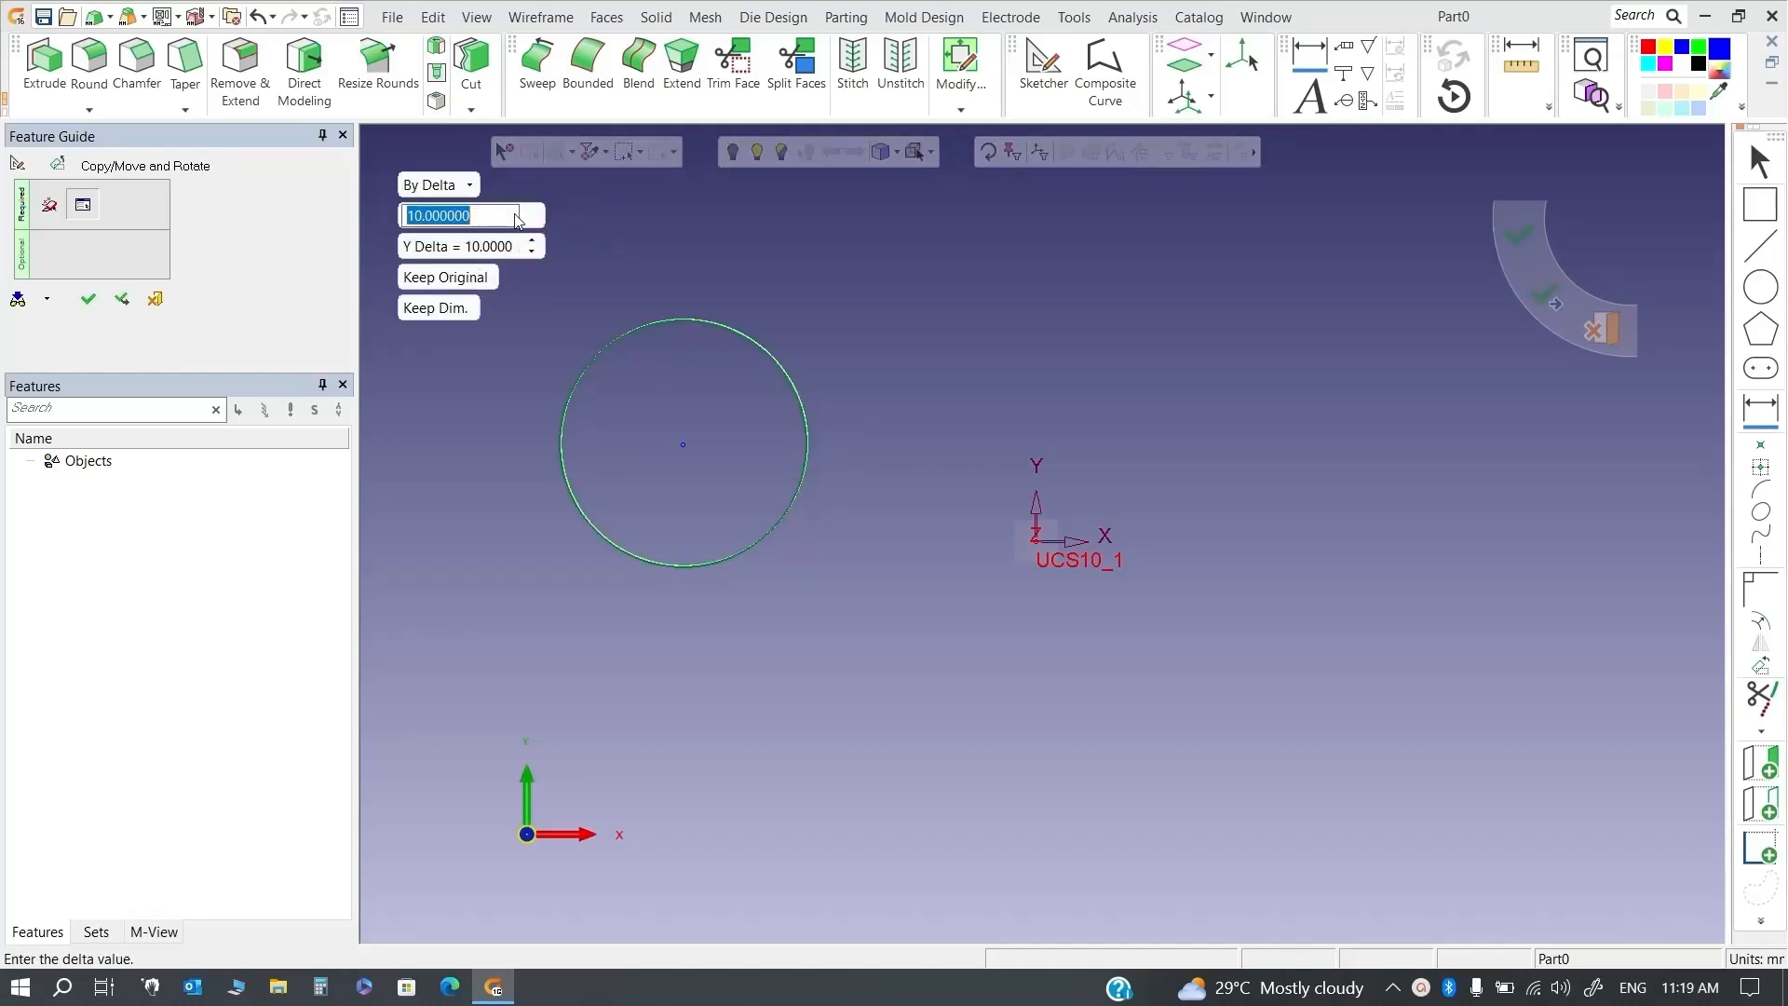
{"action": "type", "text": "250"}
{"action": "key", "text": "Return"}
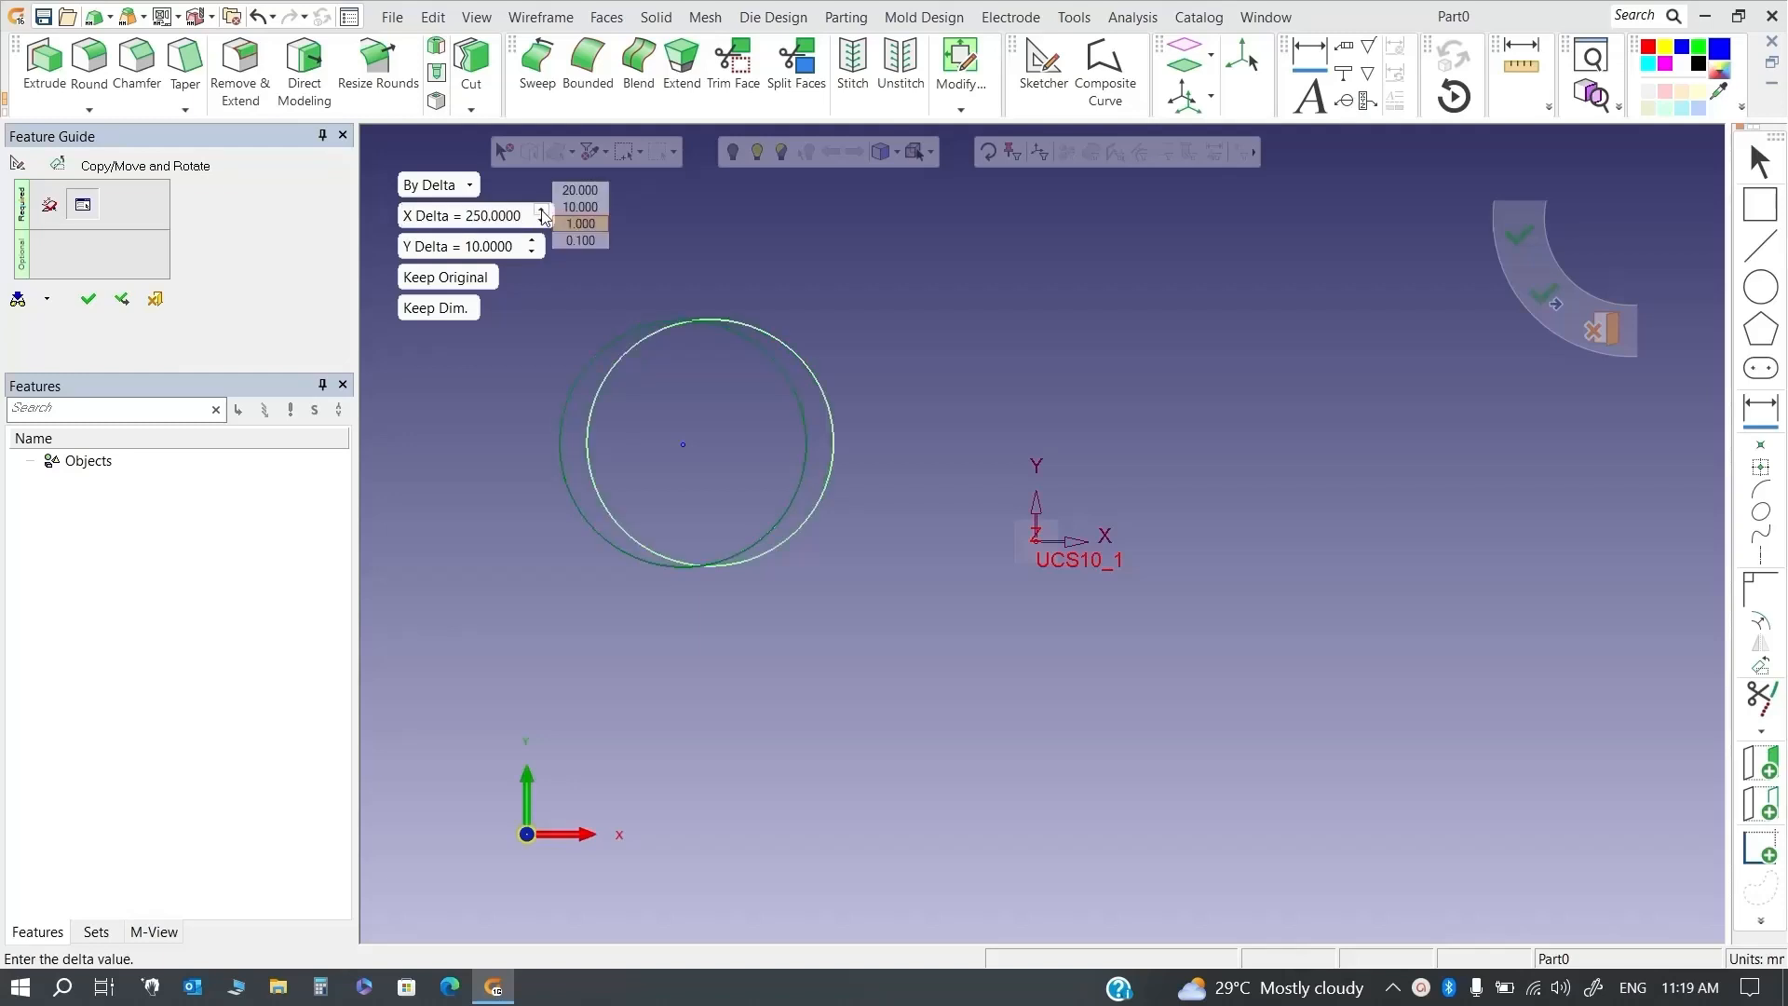
{"action": "left_click", "coordinate": [497, 245]}
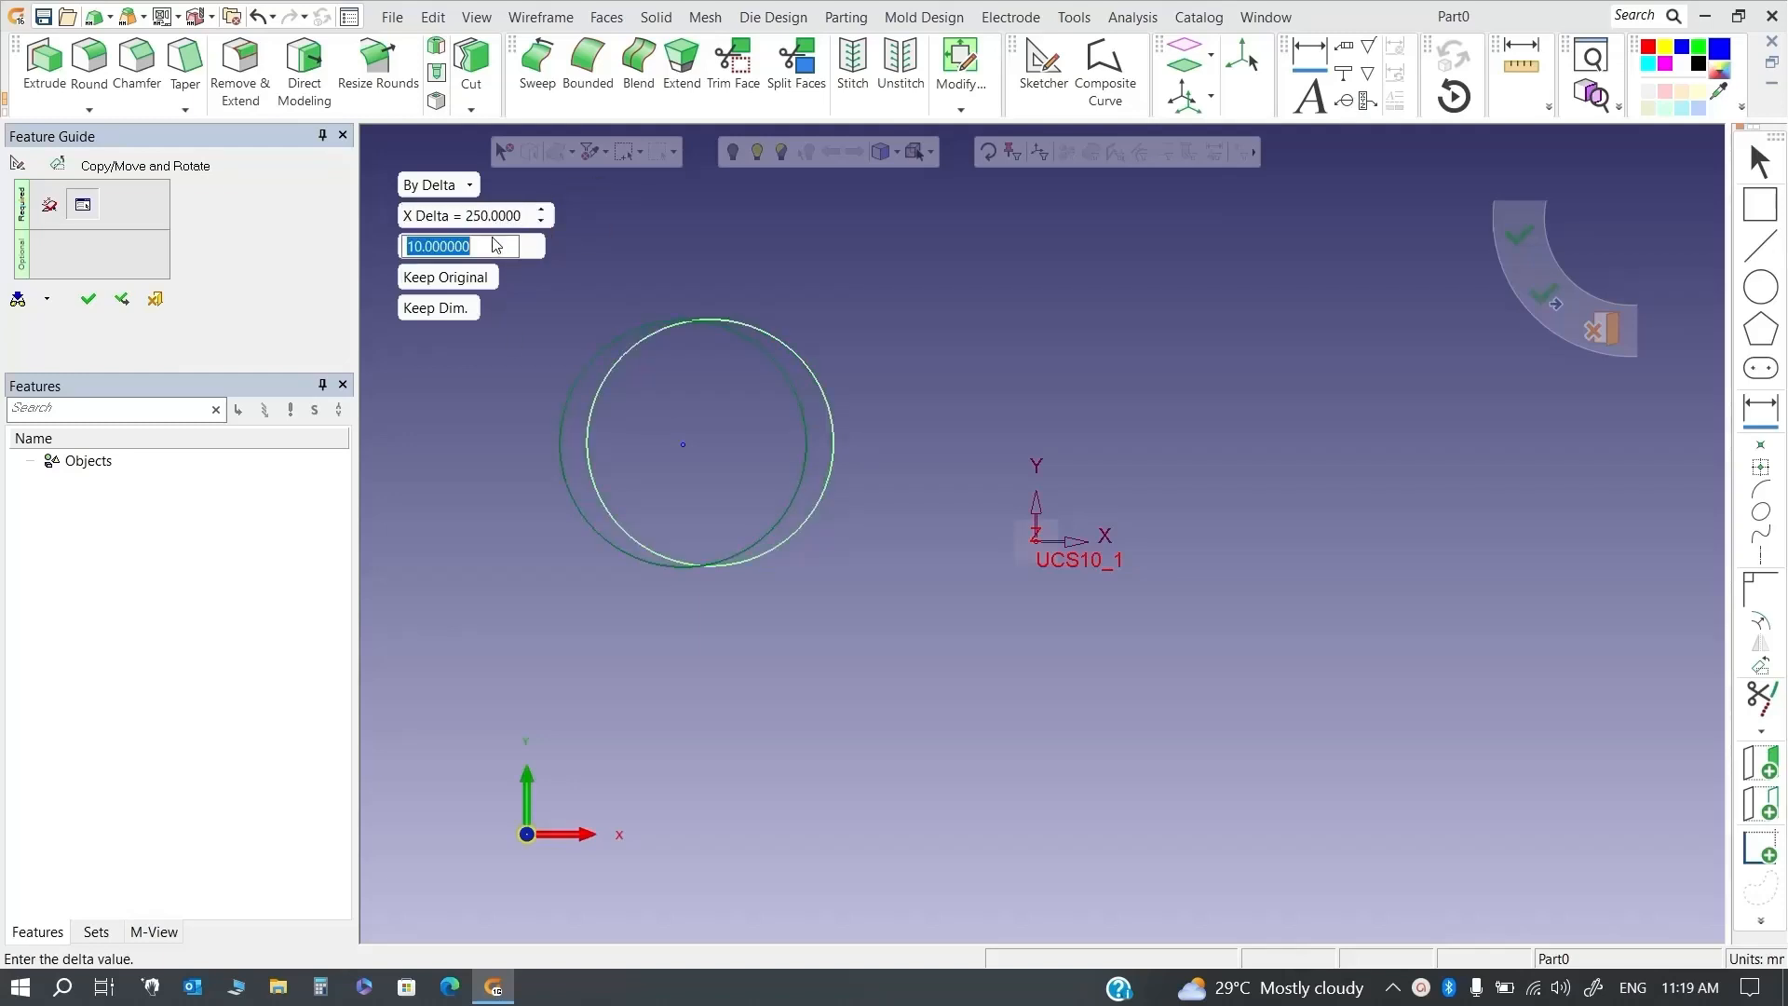
{"action": "type", "text": "500"}
{"action": "key", "text": "Return"}
{"action": "mouse_move", "coordinate": [544, 247]}
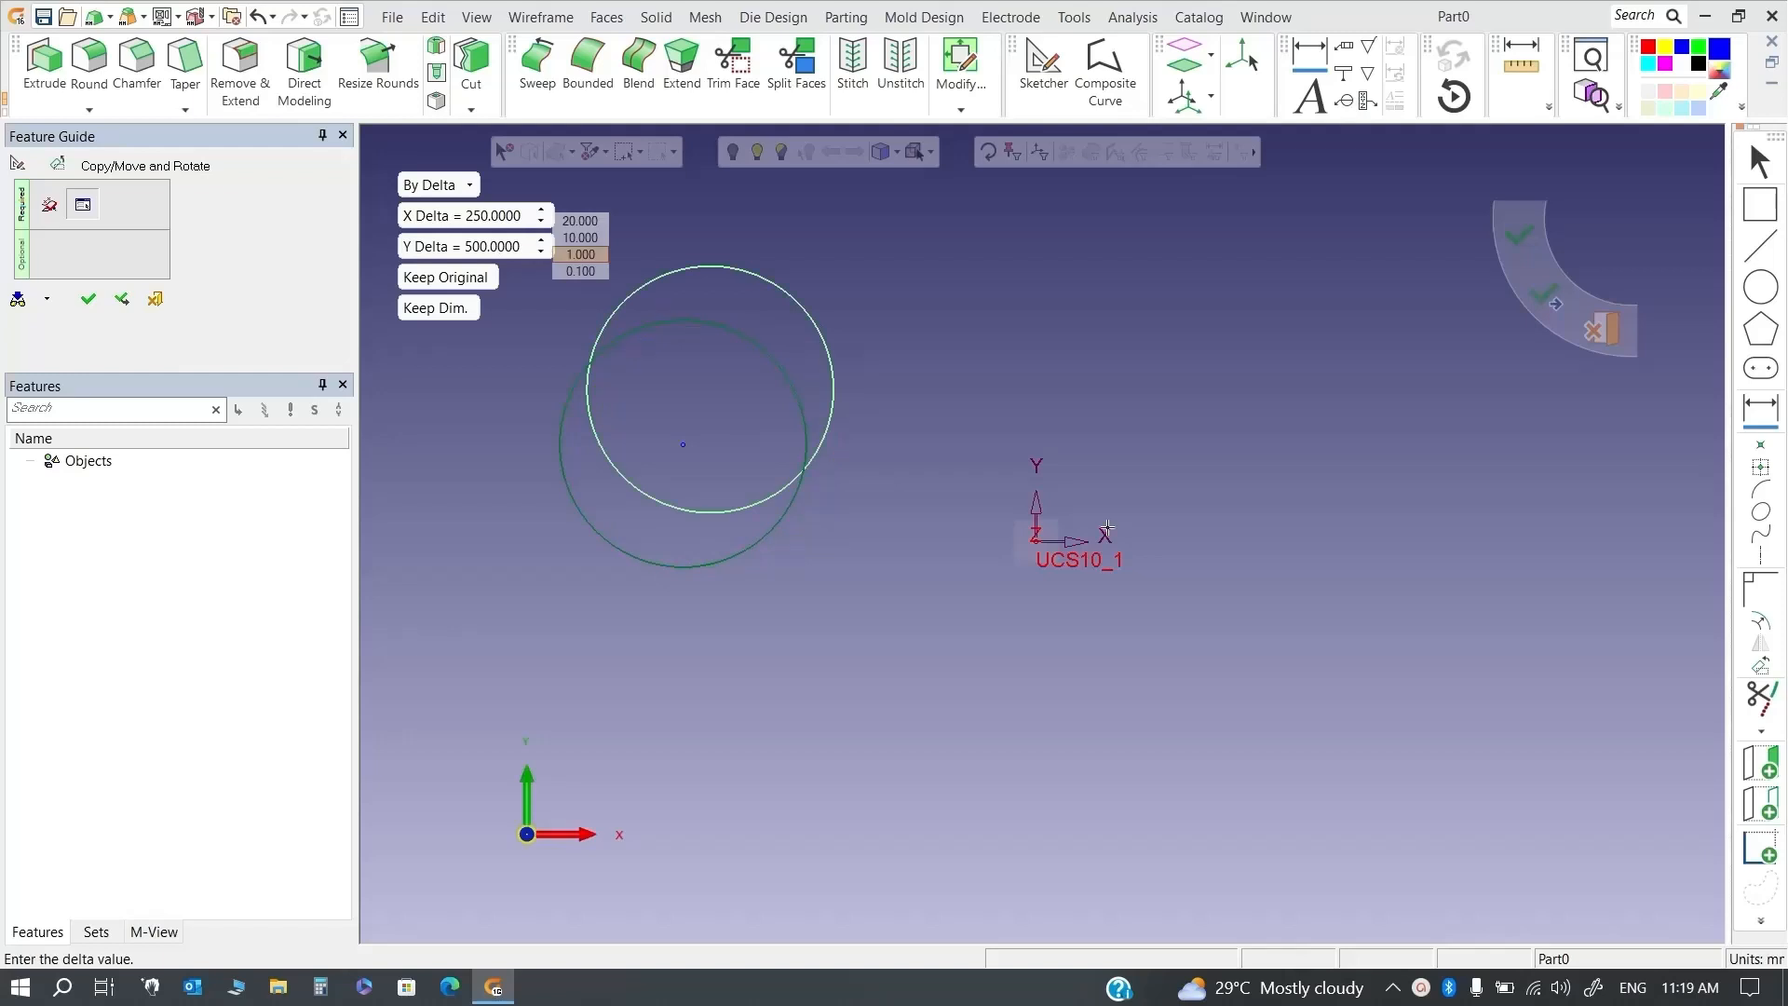
Switch to From Point to Points, toggle the Copy and Keep Original options, and place a copy from the circle's centre to the sketch origin
{"action": "left_click", "coordinate": [415, 181]}
{"action": "left_click", "coordinate": [484, 206]}
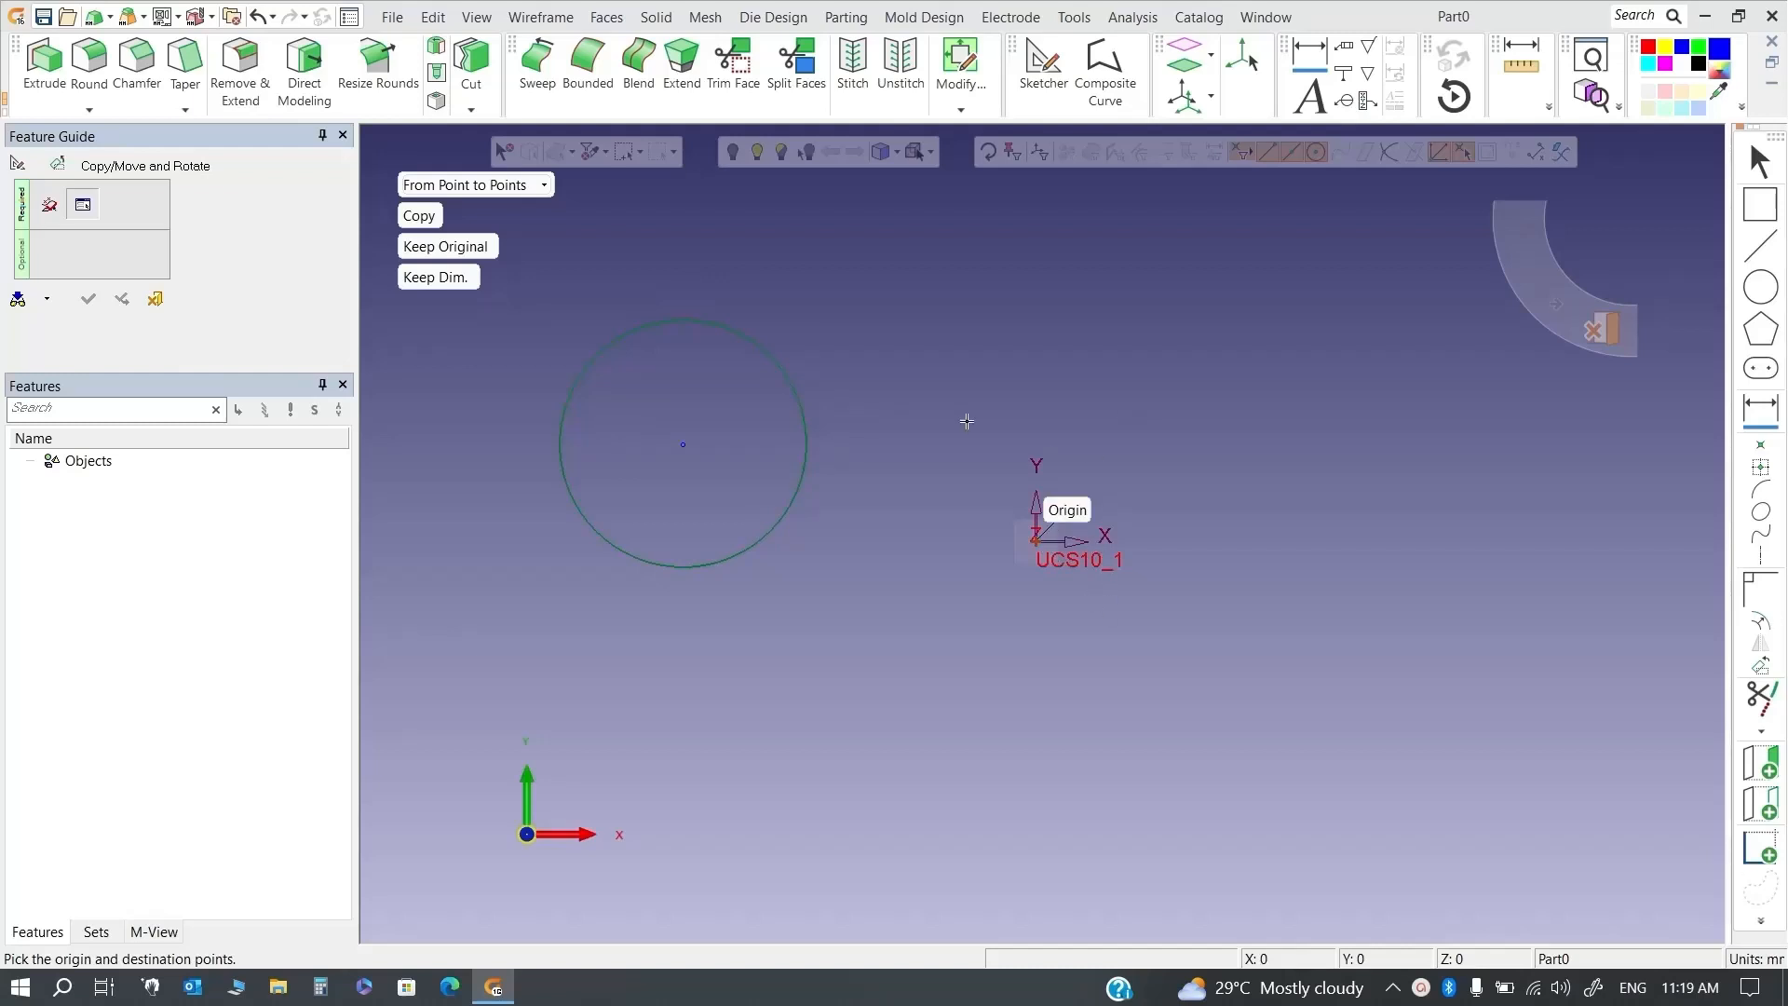
{"action": "left_click", "coordinate": [419, 215]}
{"action": "left_click", "coordinate": [432, 221]}
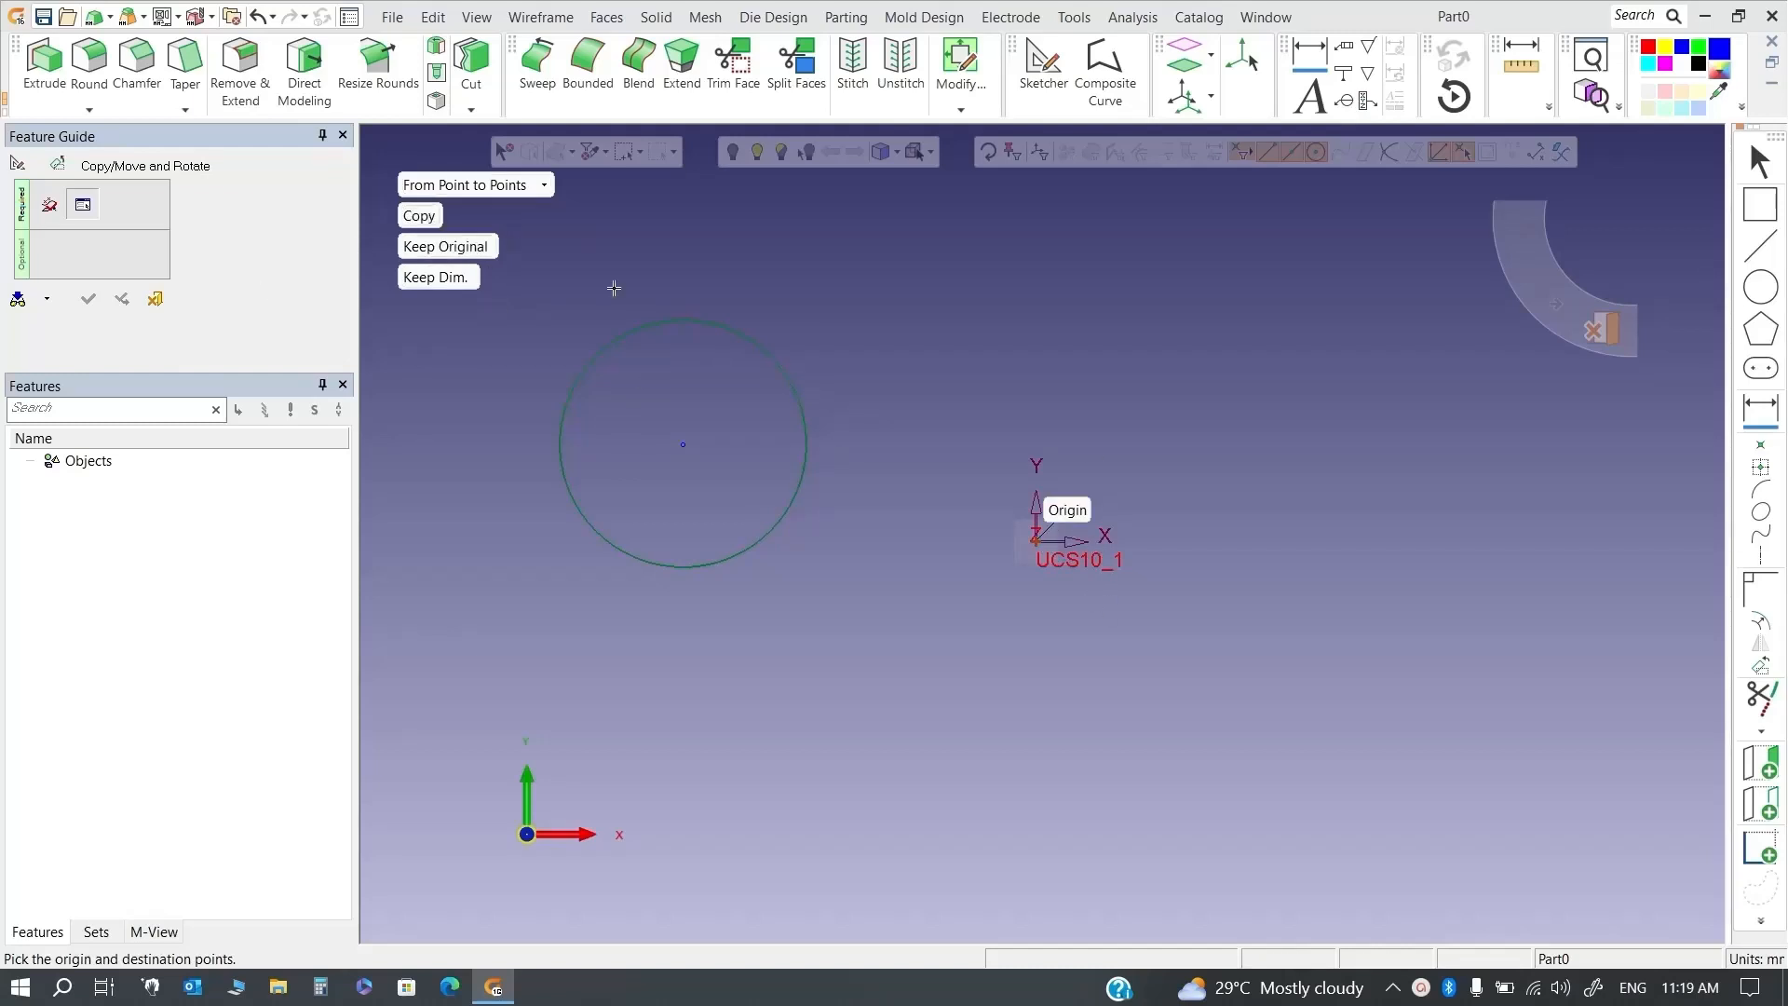
{"action": "left_click", "coordinate": [469, 248]}
{"action": "left_click", "coordinate": [469, 249]}
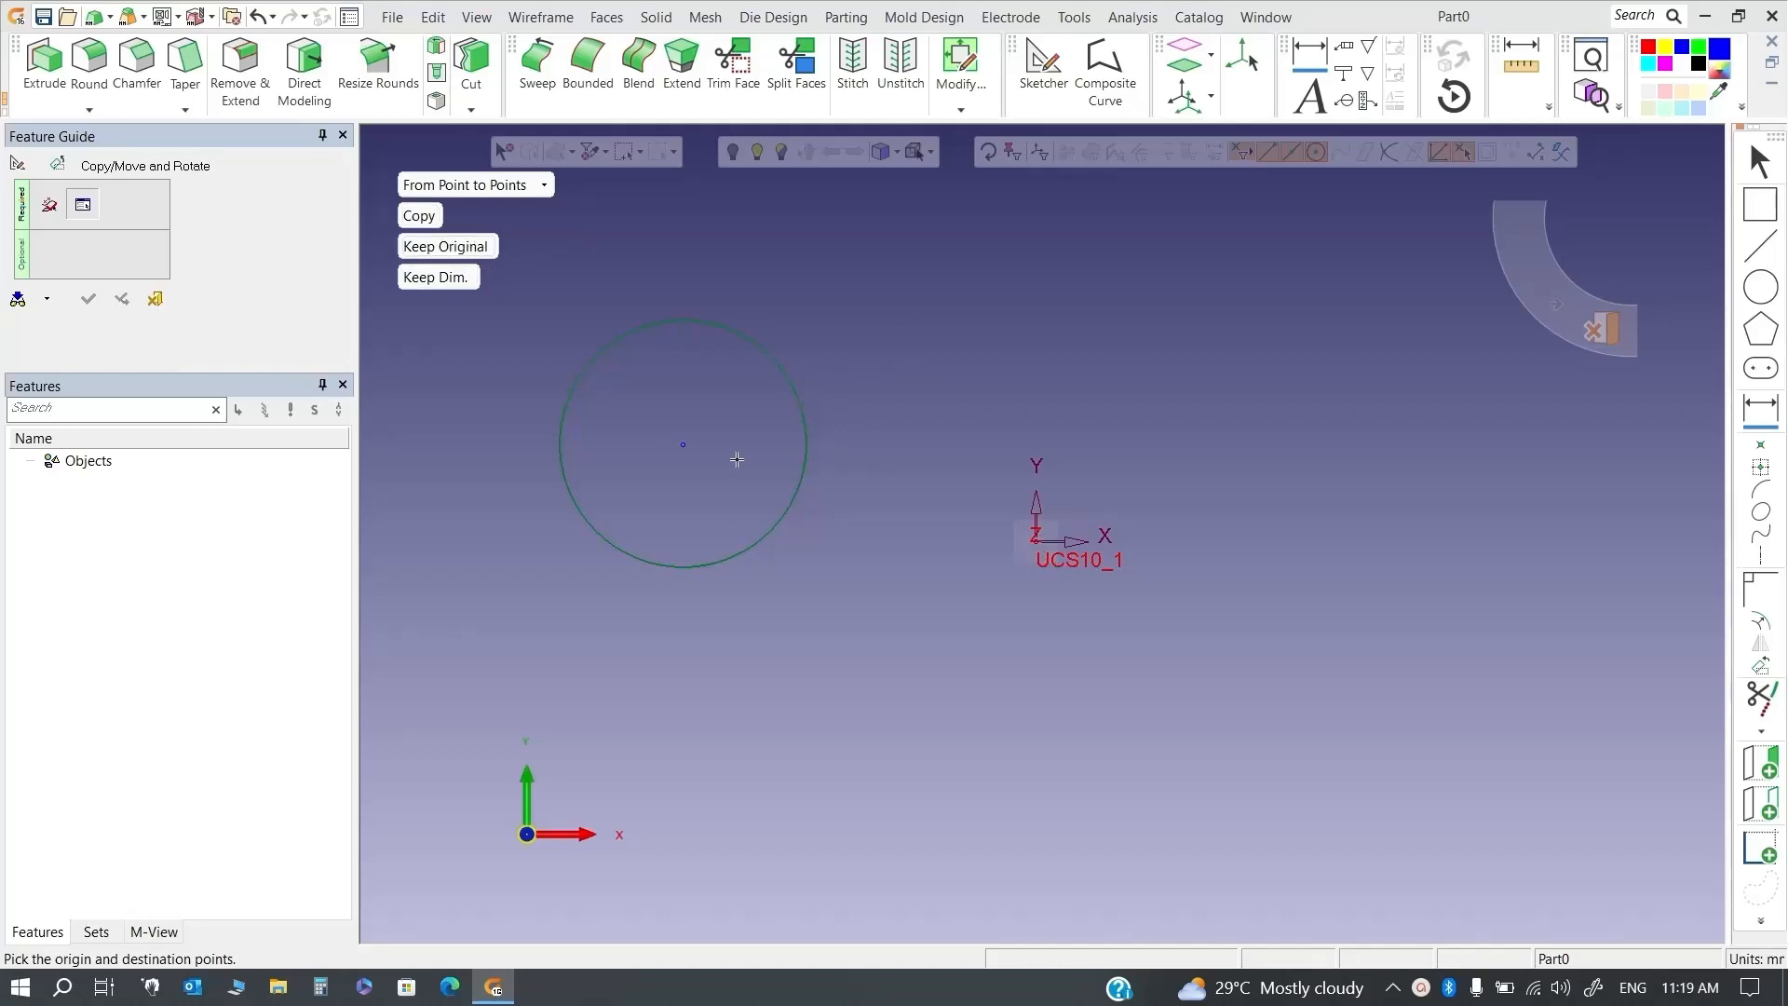
{"action": "left_click", "coordinate": [1037, 539]}
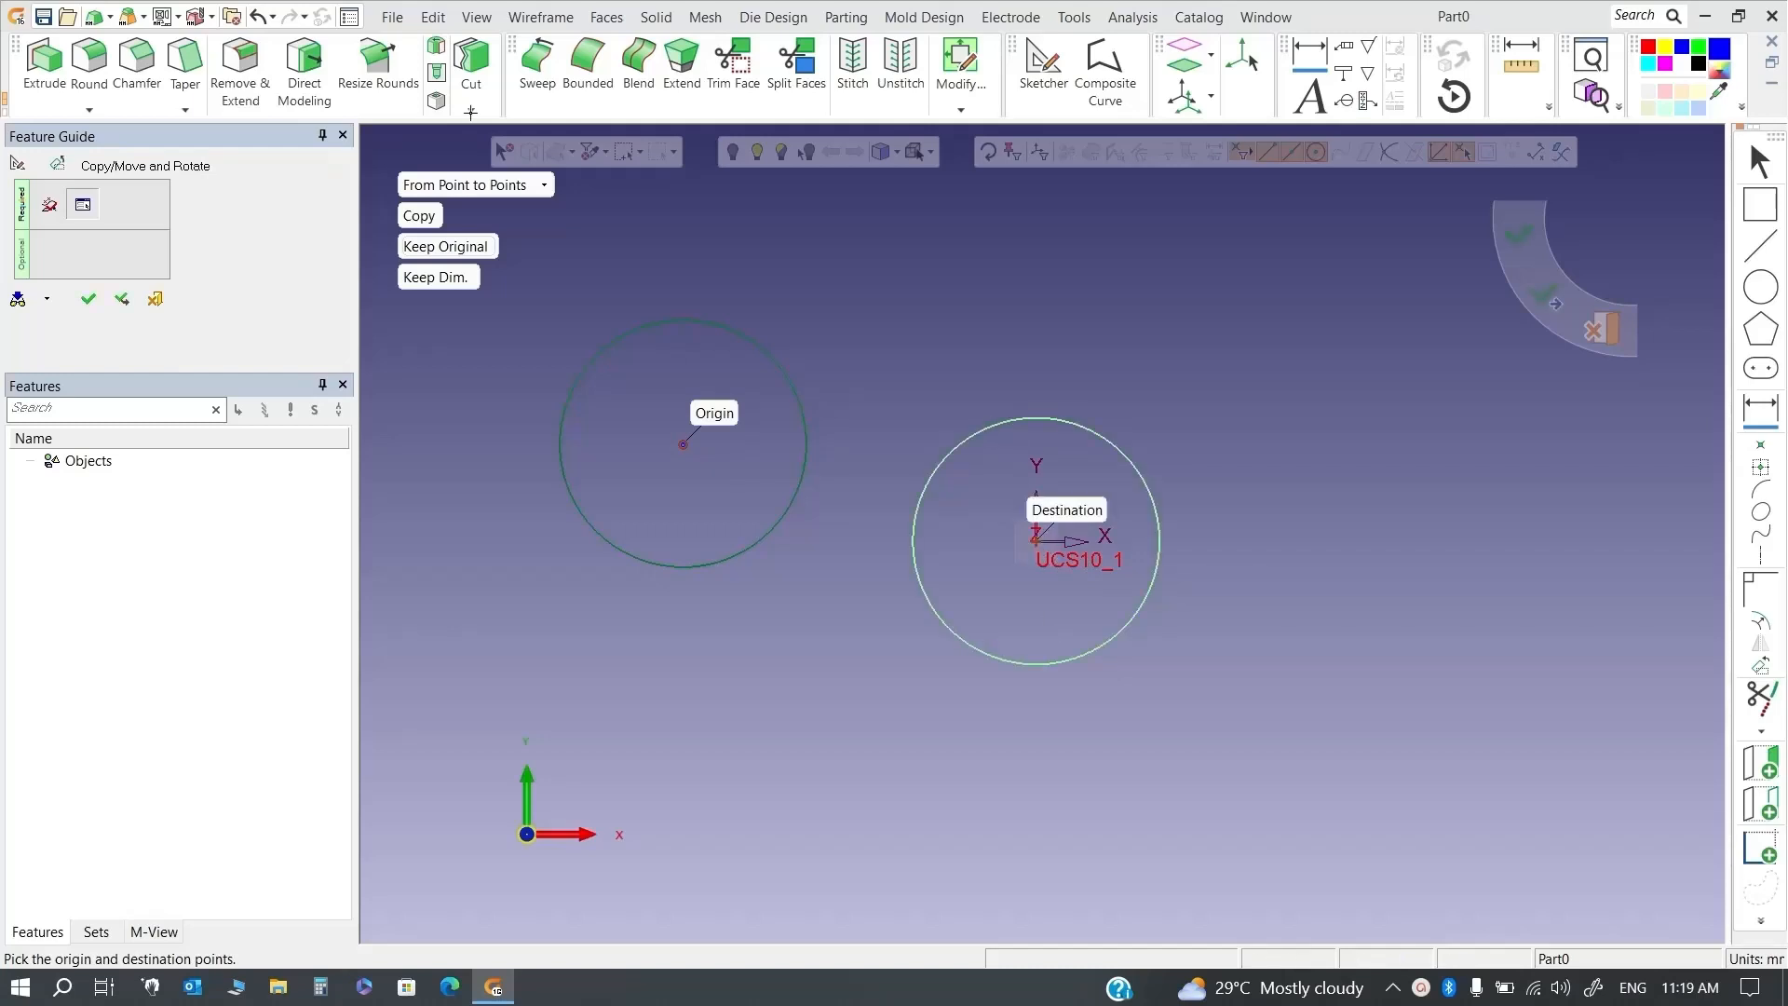
Switch the copy method to Array and set the X counter to 4
{"action": "left_click", "coordinate": [521, 185]}
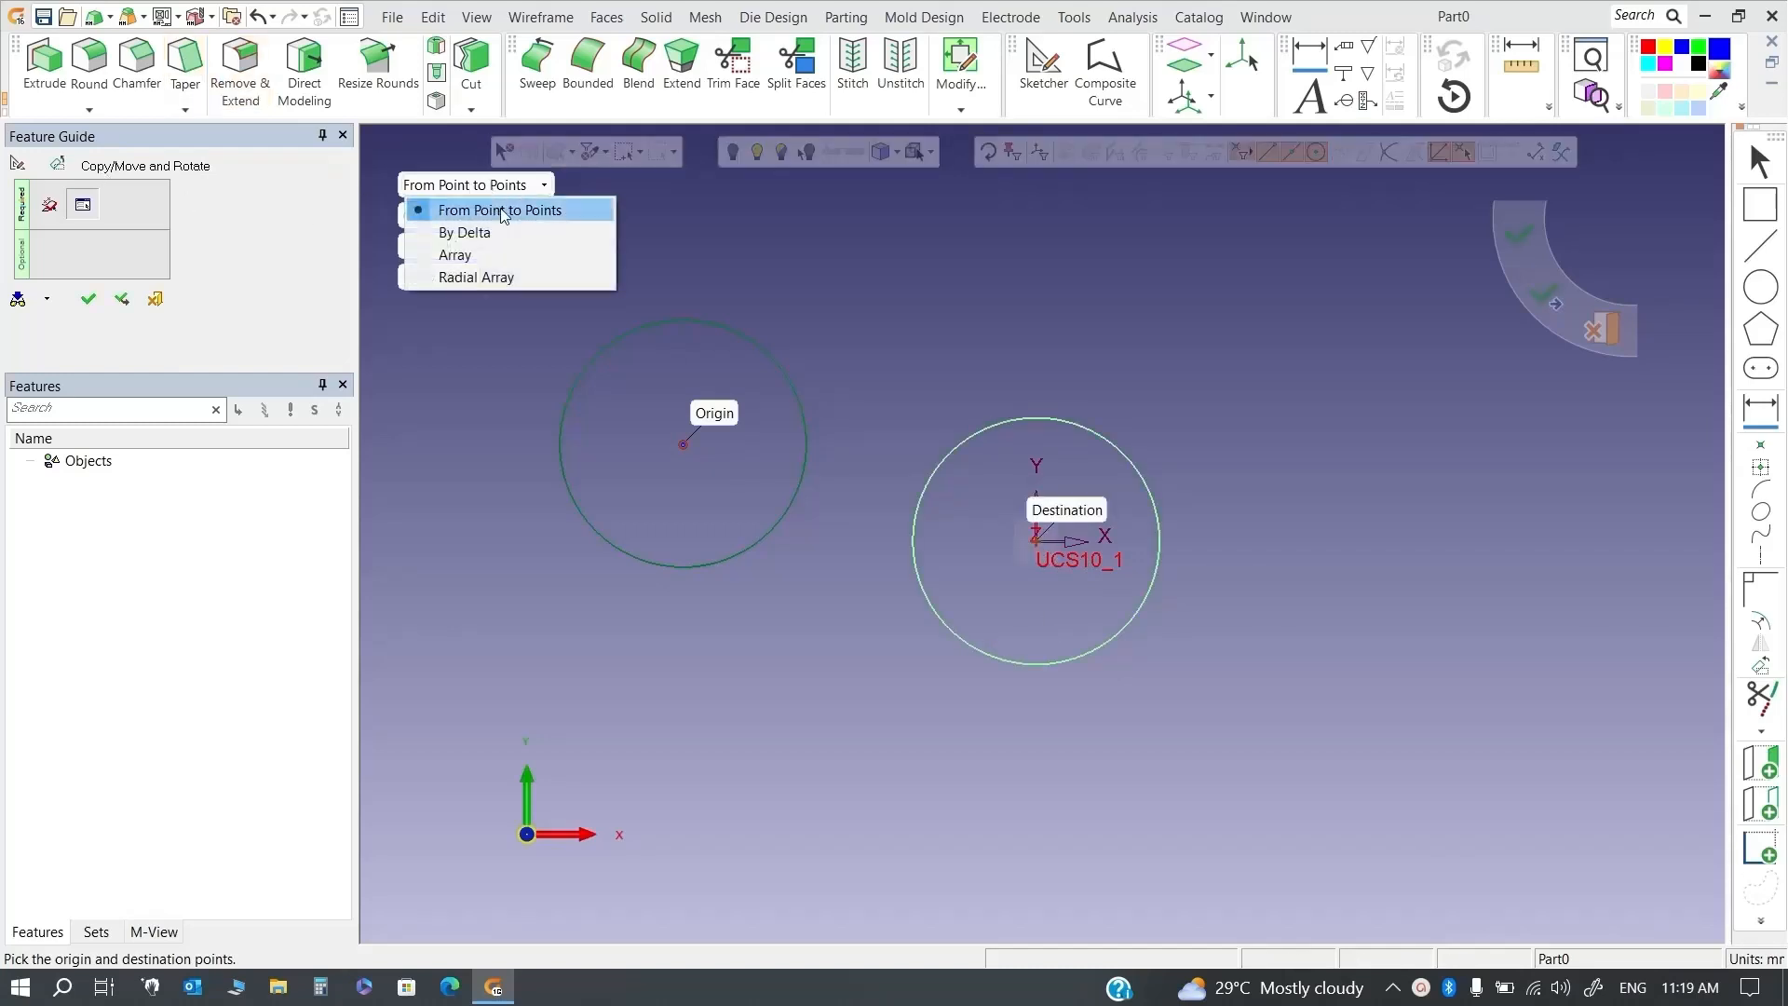
{"action": "left_click", "coordinate": [512, 254]}
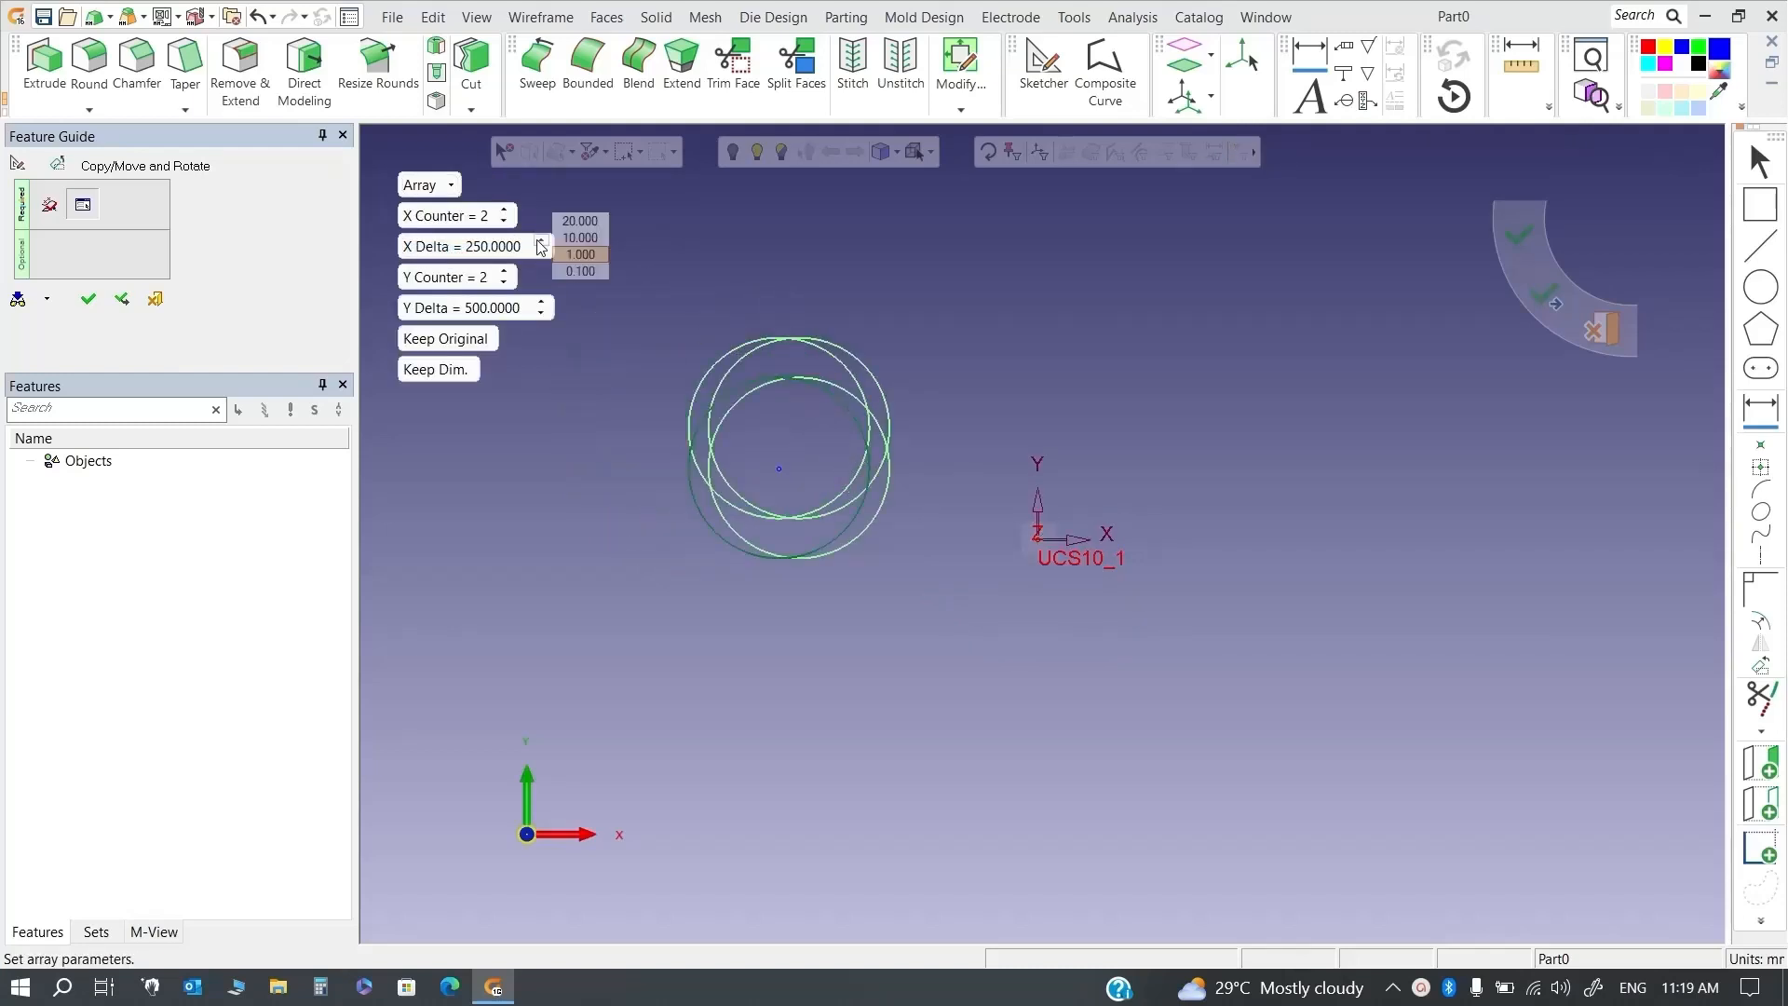
{"action": "left_click", "coordinate": [504, 211]}
{"action": "left_click", "coordinate": [504, 211]}
Set the array's X delta to 1000 mm
{"action": "left_click", "coordinate": [541, 251]}
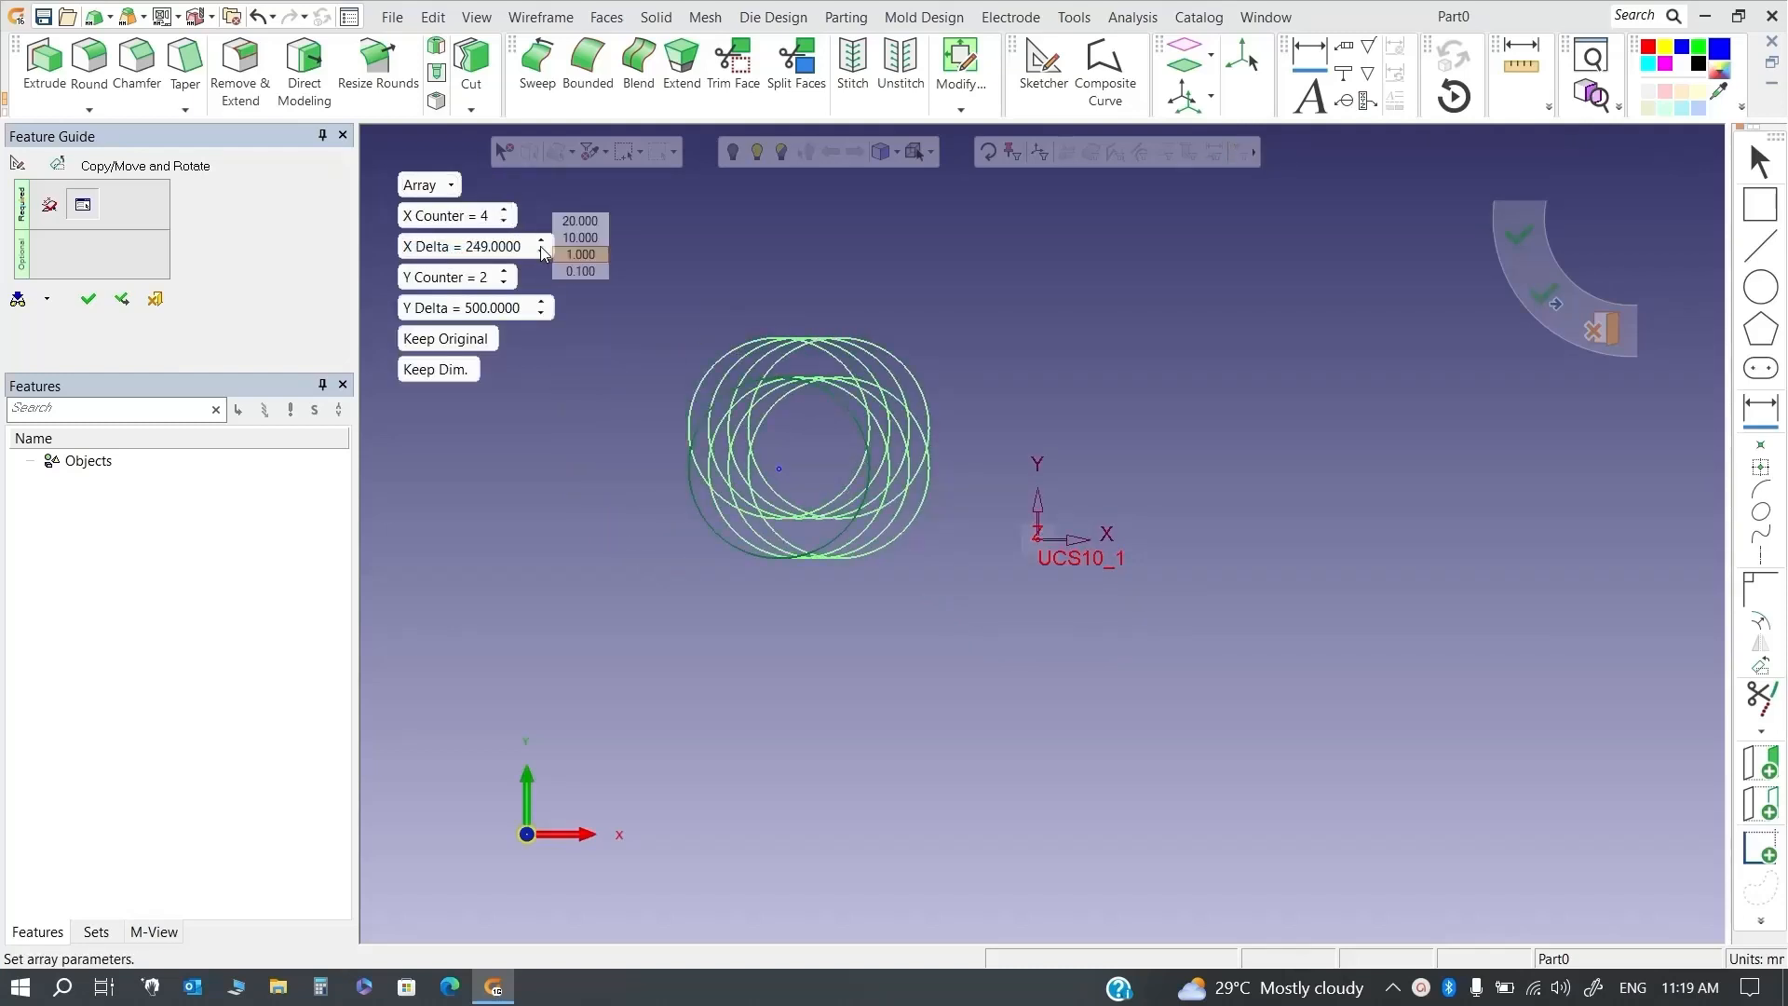
{"action": "left_click", "coordinate": [541, 252]}
{"action": "left_click", "coordinate": [541, 252]}
{"action": "left_click", "coordinate": [541, 241]}
{"action": "left_click", "coordinate": [519, 253]}
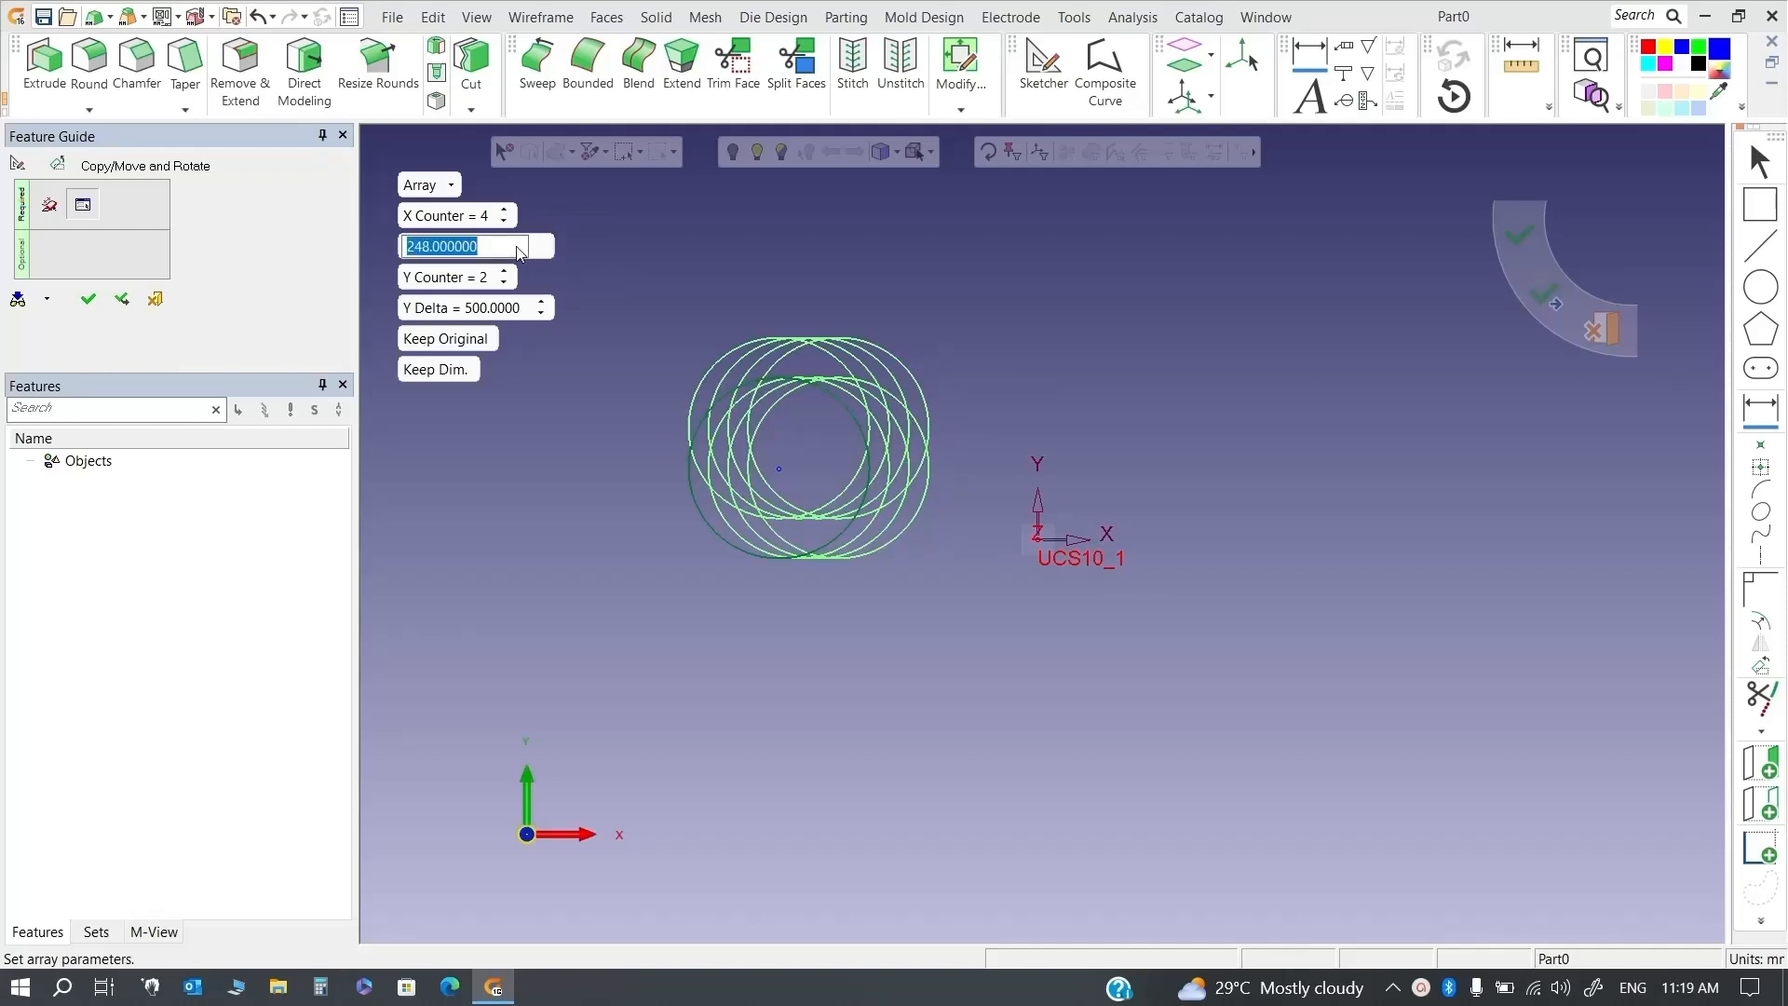
{"action": "type", "text": "1000"}
{"action": "key", "text": "Return"}
{"action": "mouse_move", "coordinate": [552, 250]}
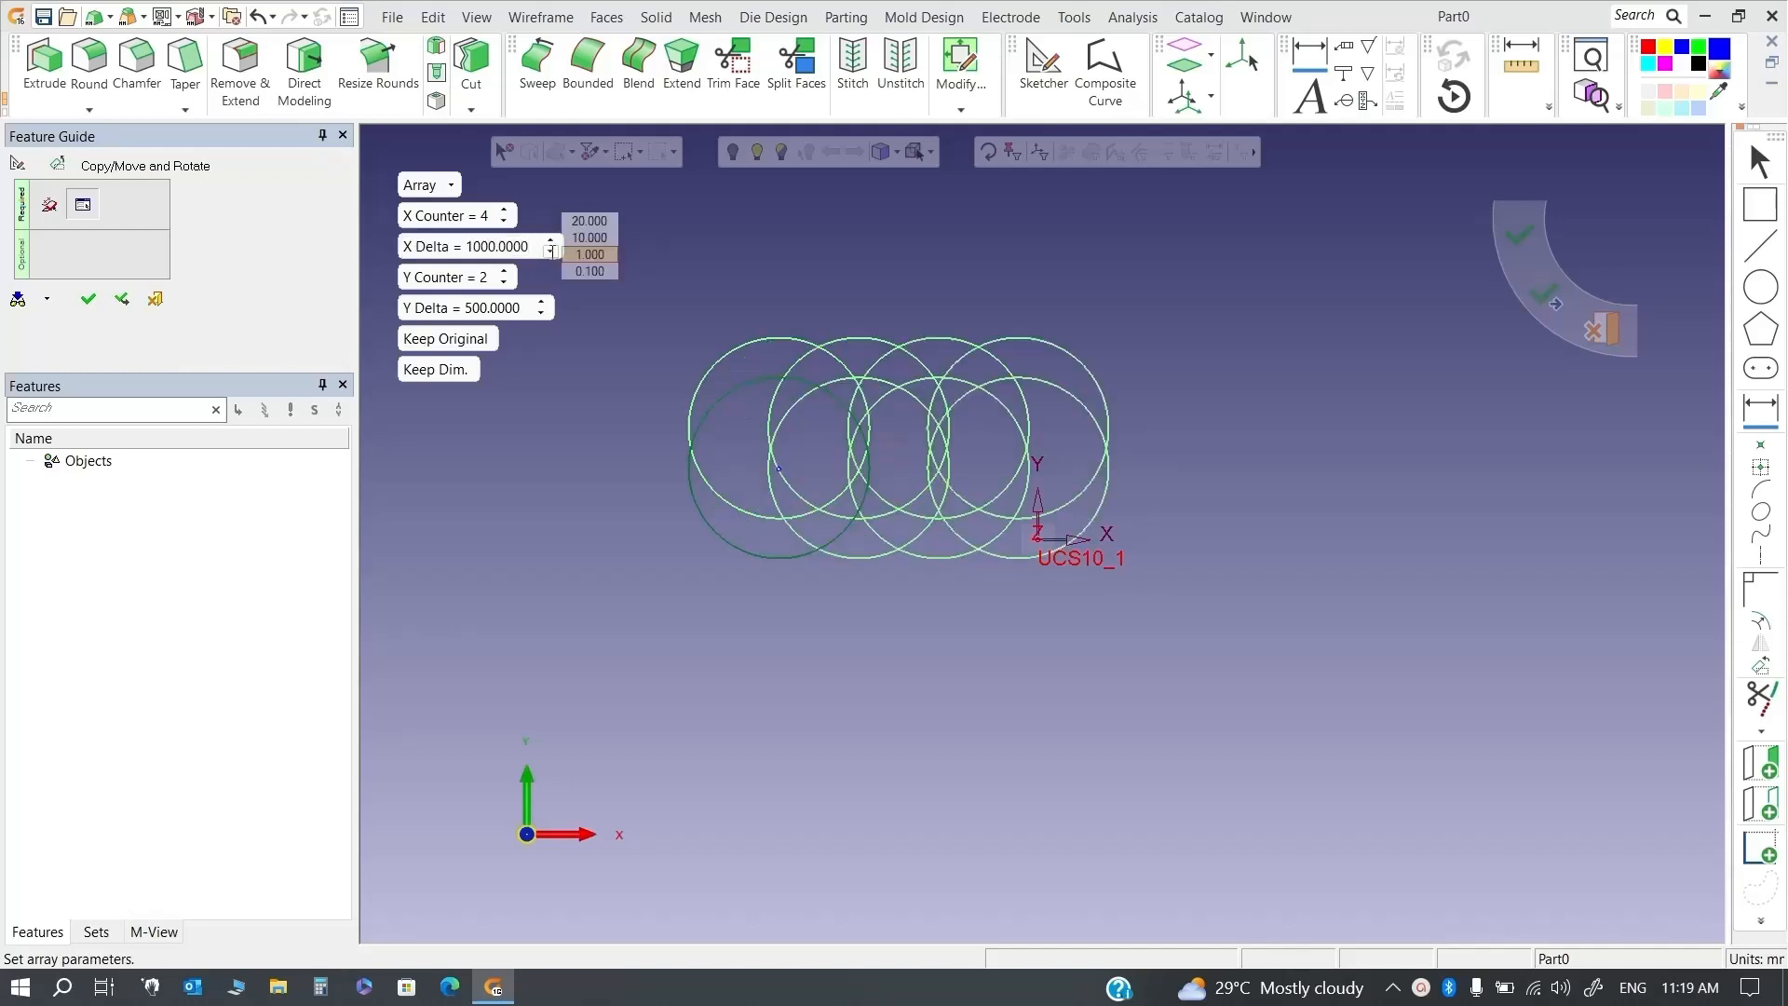
Set the array's X delta to 50000 mm and check the spacing of the previewed copies
{"action": "left_click", "coordinate": [512, 253]}
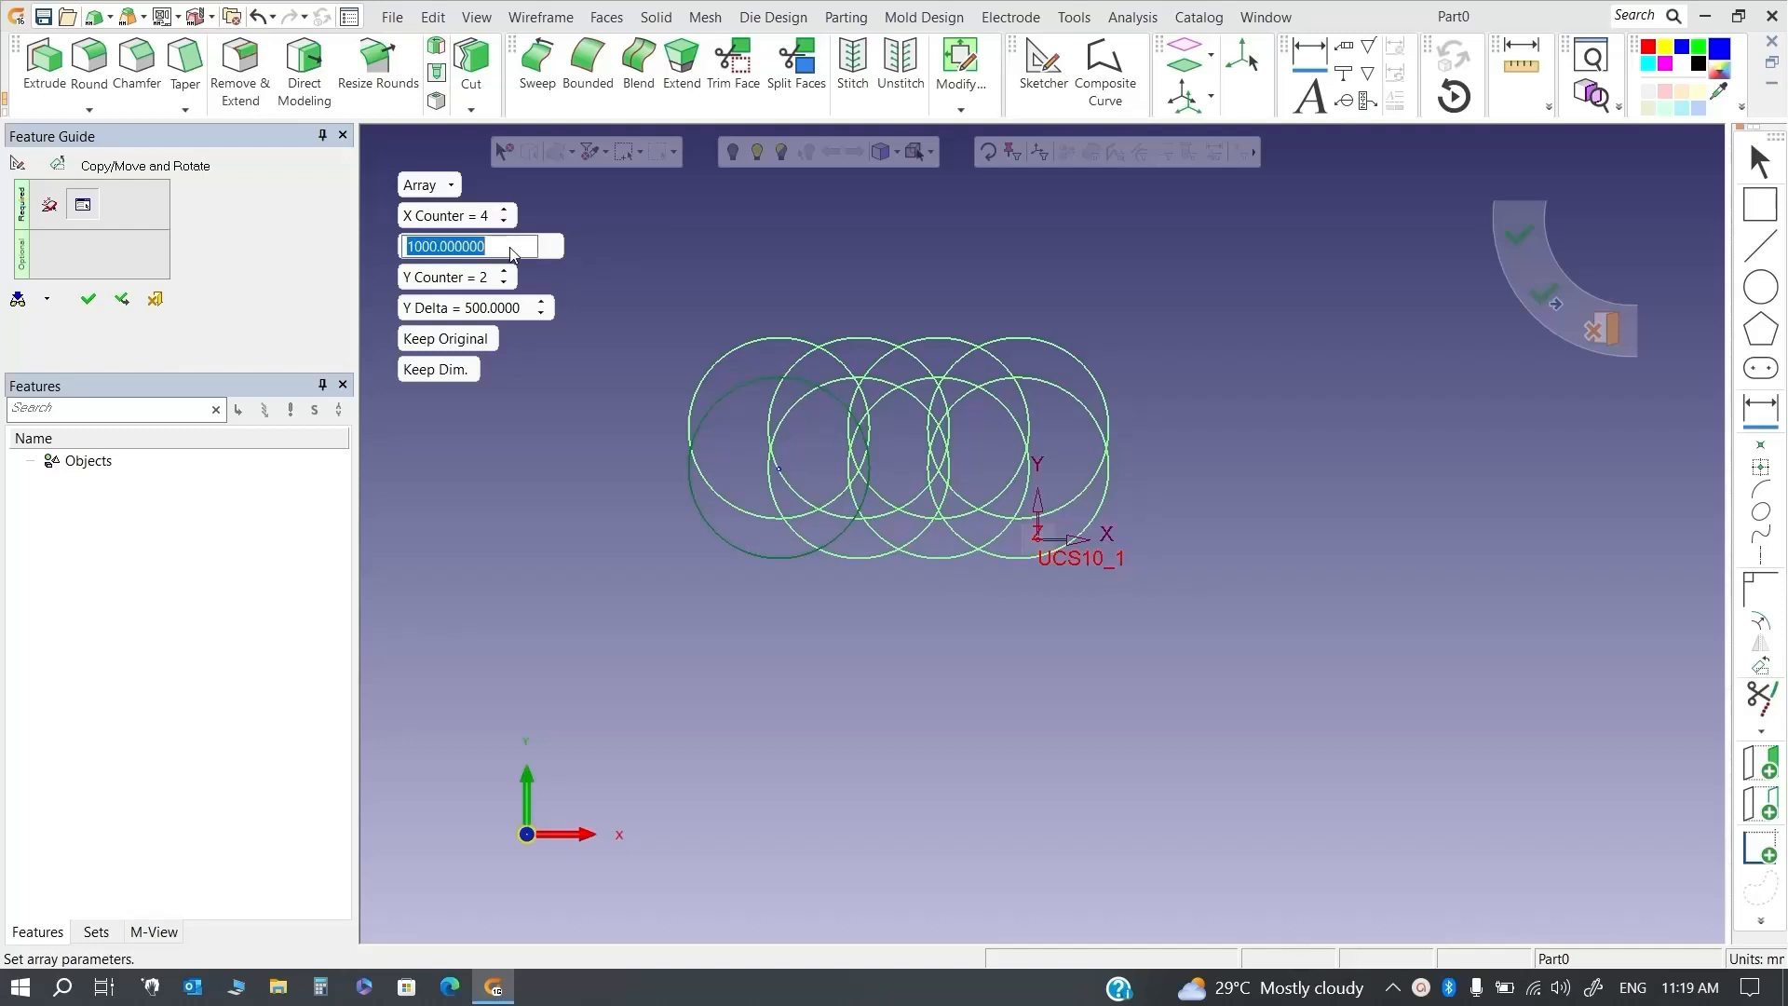
{"action": "type", "text": "50000"}
{"action": "key", "text": "Return"}
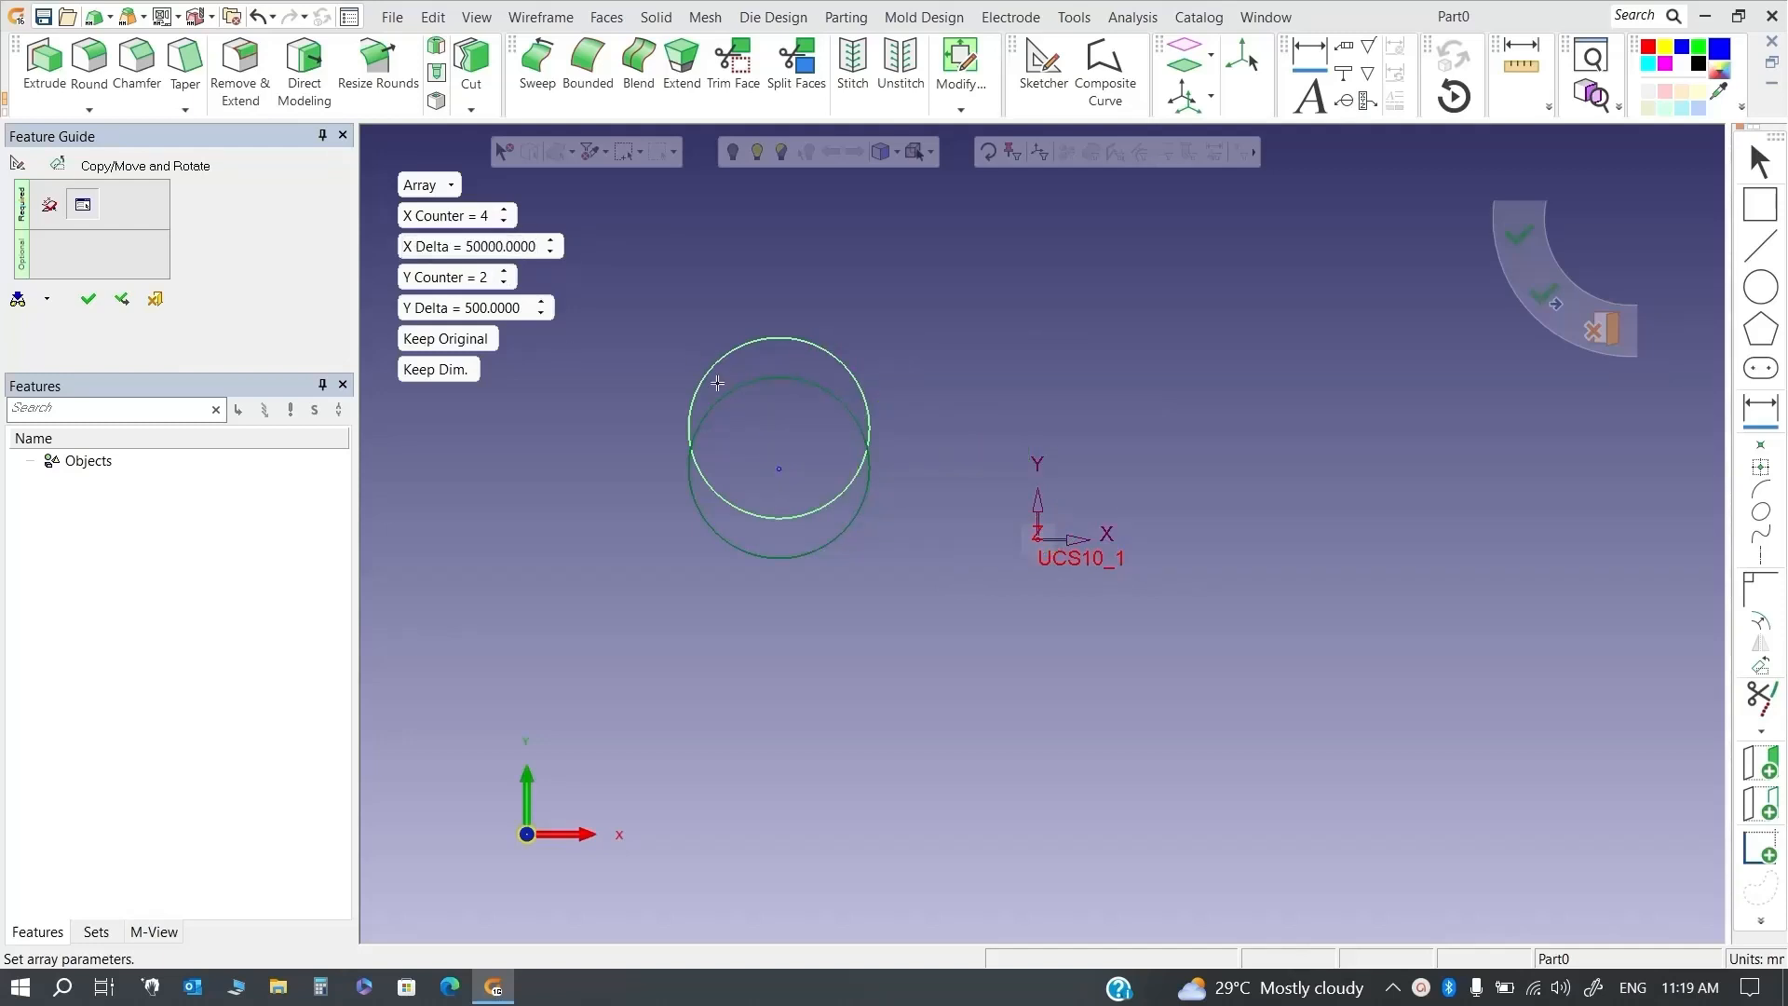
{"action": "scroll", "coordinate": [754, 471], "scroll_direction": "down", "scroll_amount": 5}
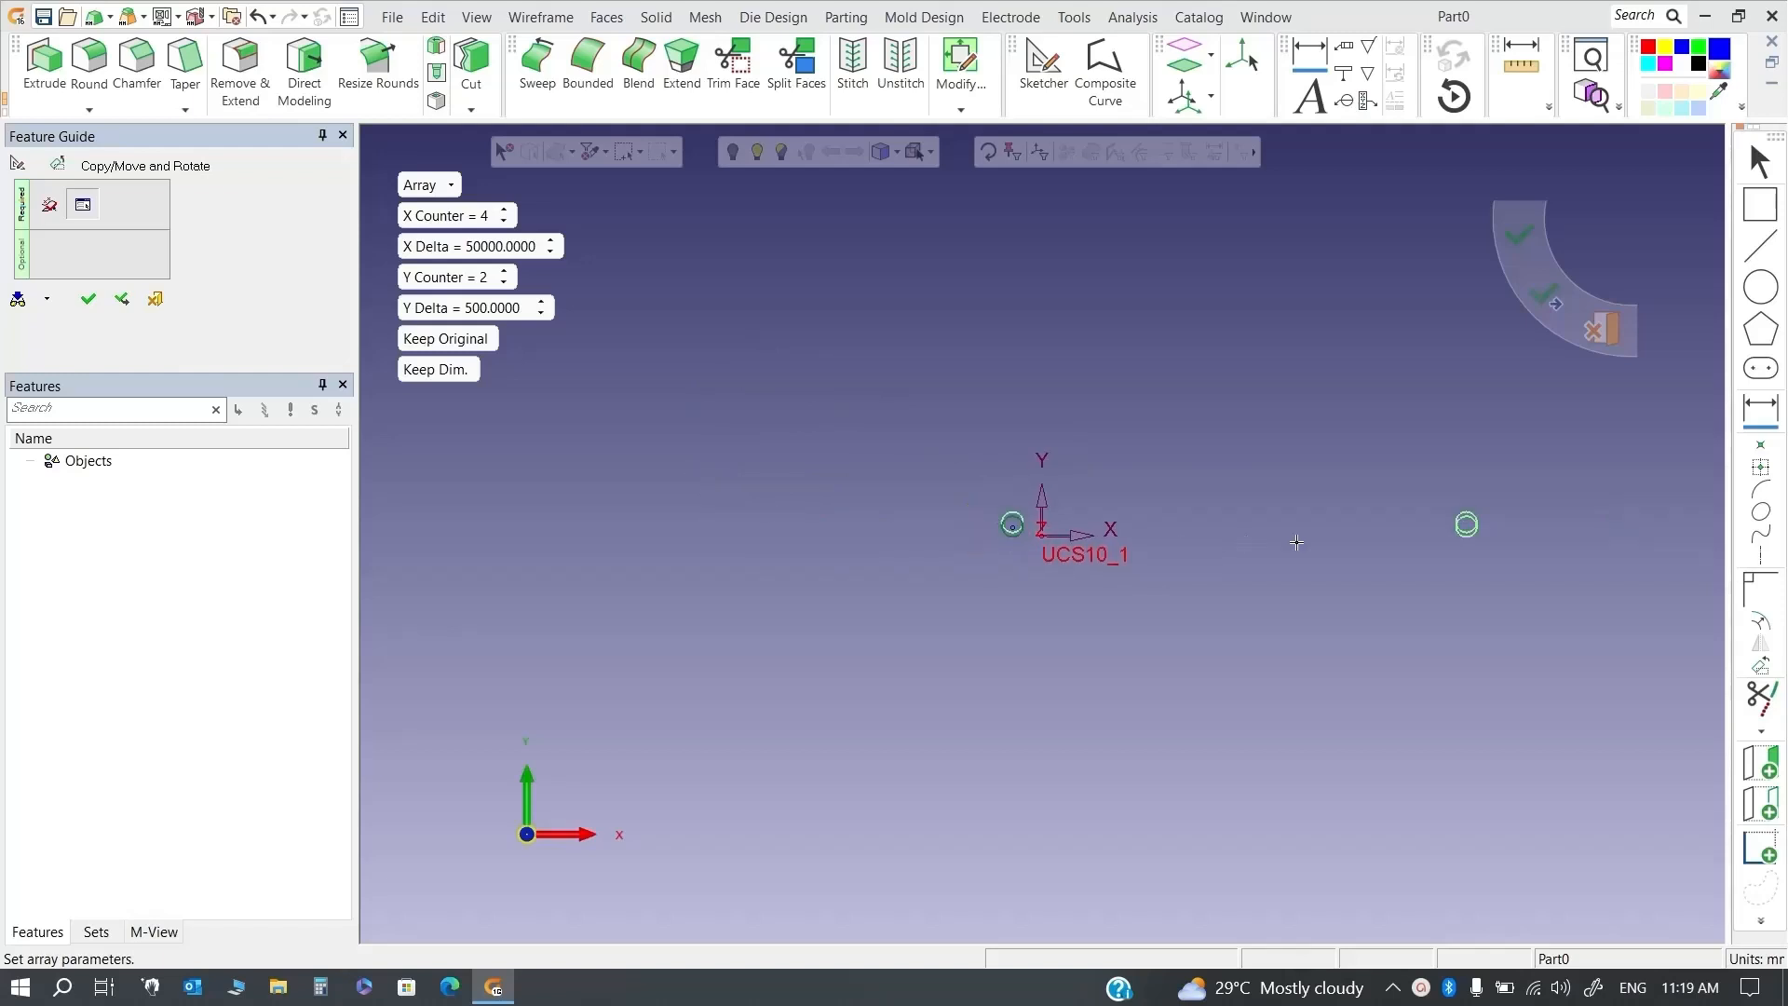
{"action": "scroll", "coordinate": [1383, 555], "scroll_direction": "up", "scroll_amount": 3}
Set the array's X delta to 20000 mm
{"action": "left_click", "coordinate": [508, 250]}
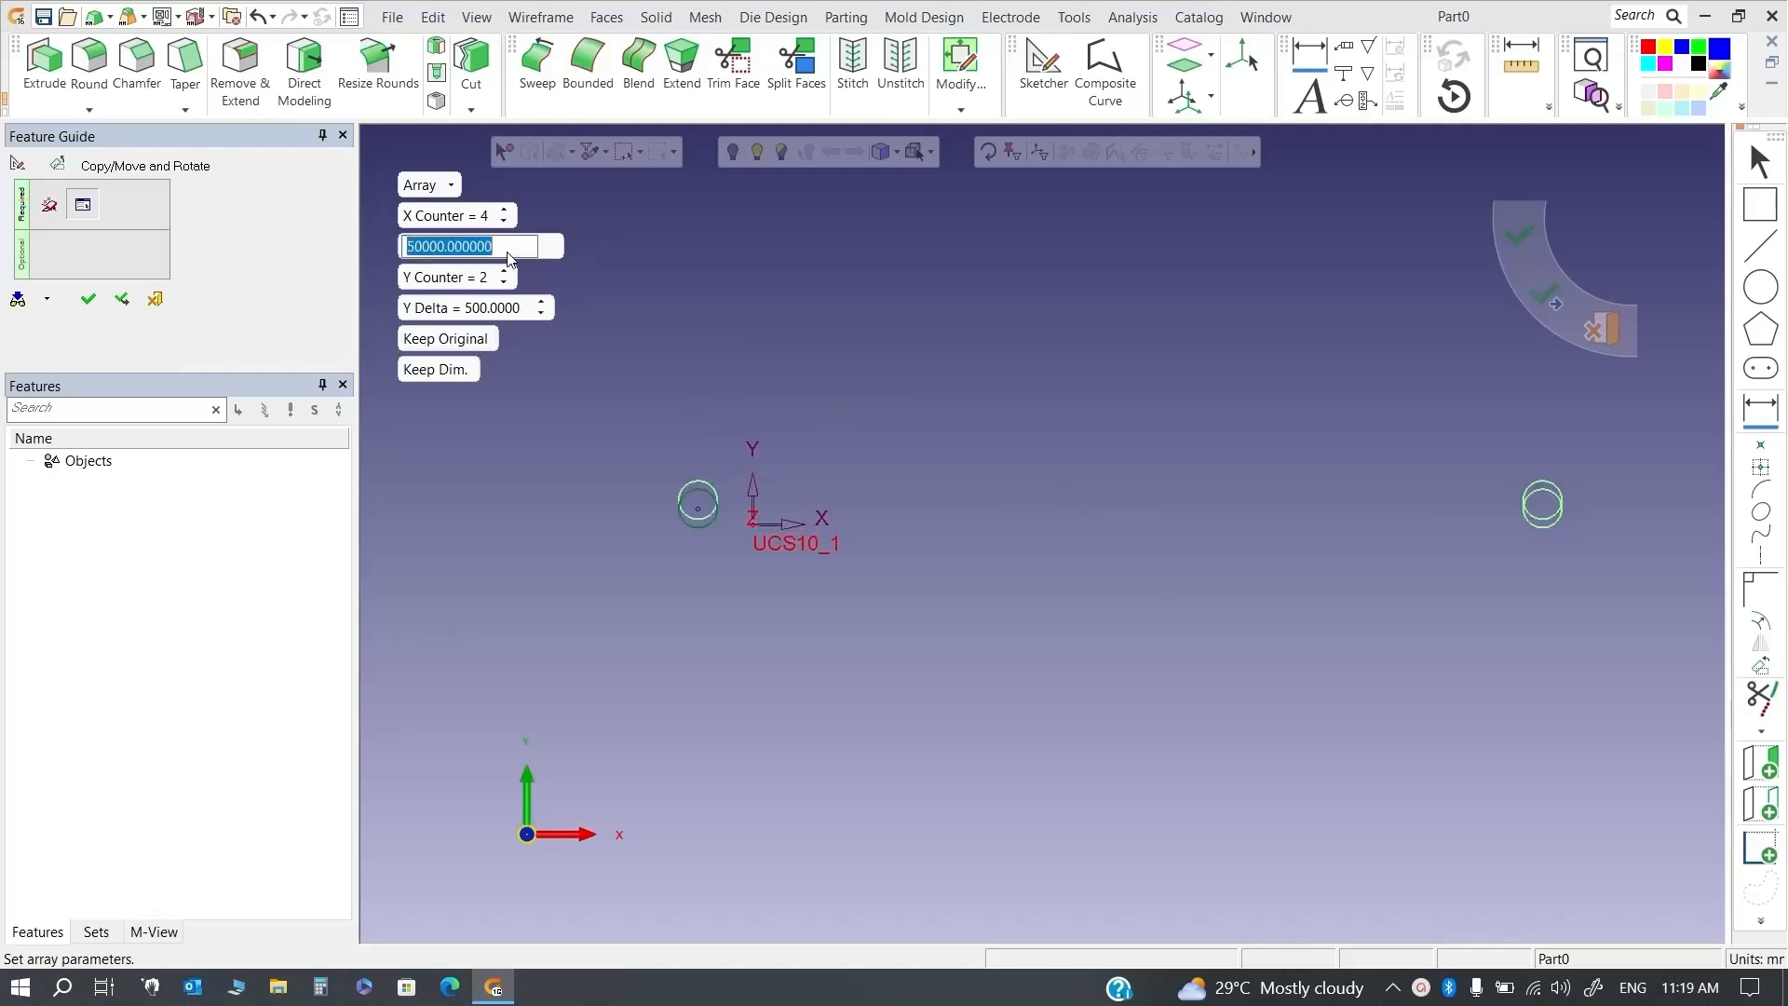
{"action": "type", "text": "2"}
{"action": "key", "text": "Return"}
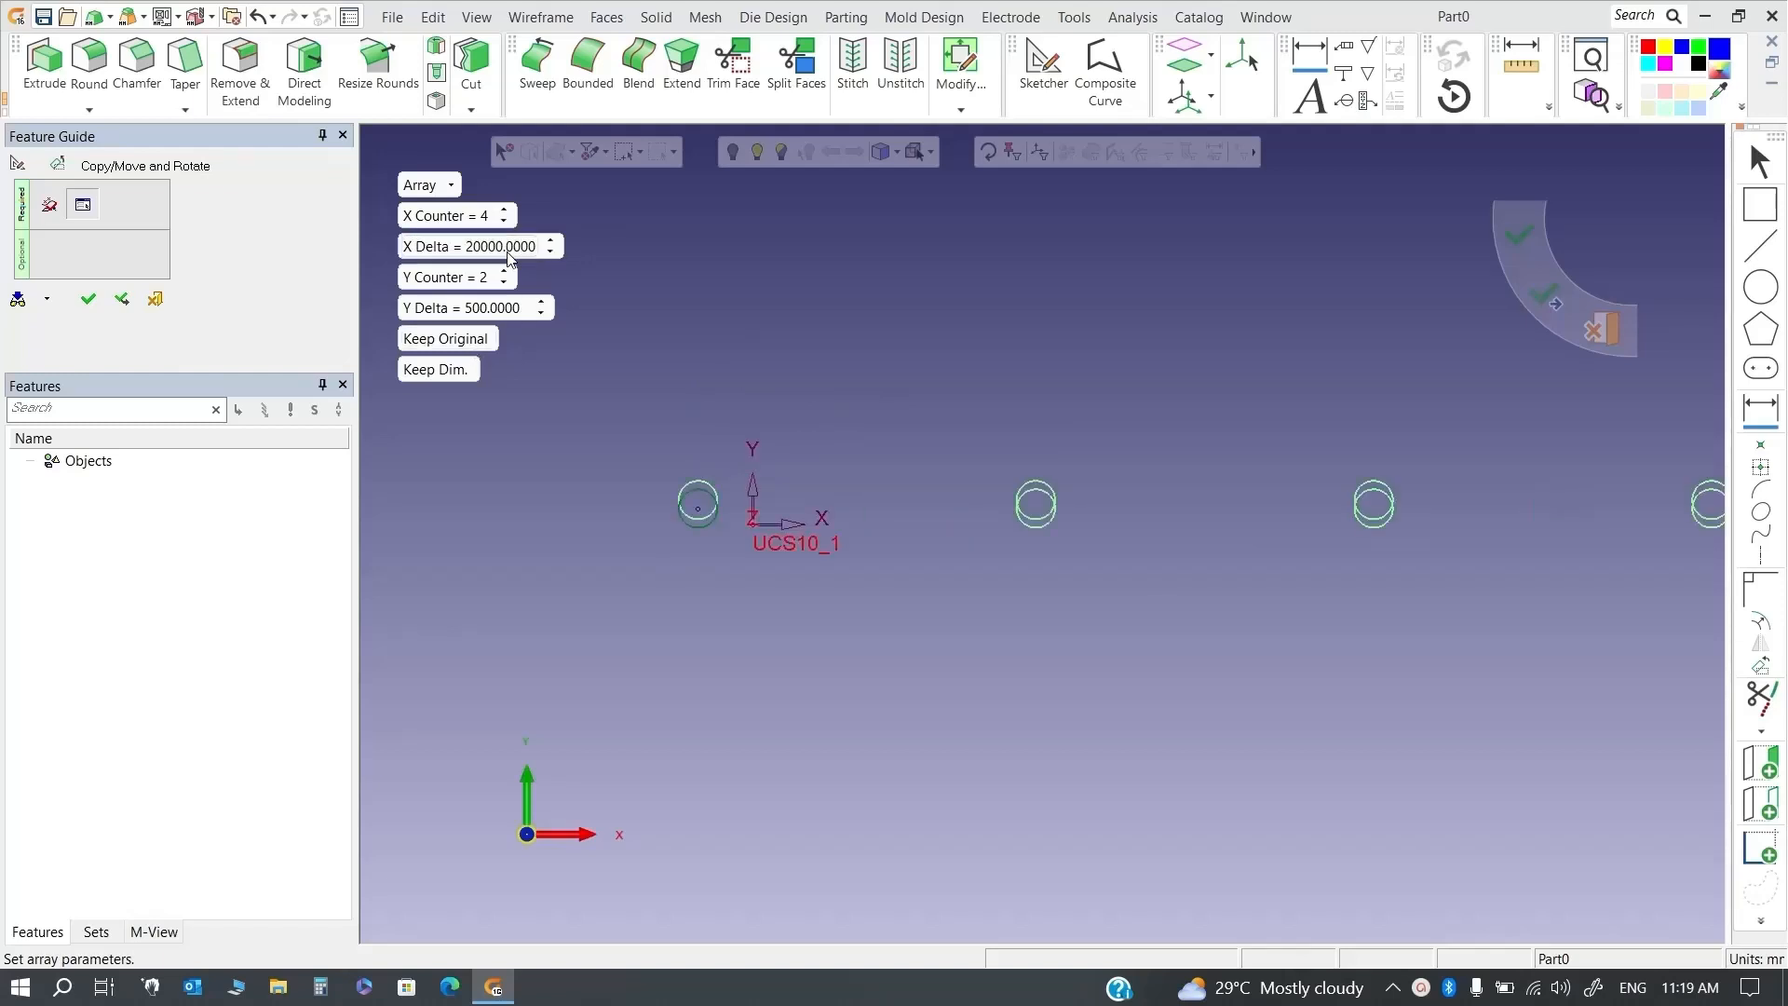
Switch the circle's copy method to Radial Array and choose the UCS origin as the array centre
{"action": "middle_click_drag", "start_coordinate": [947, 582], "coordinate": [973, 569], "text": "ctrl"}
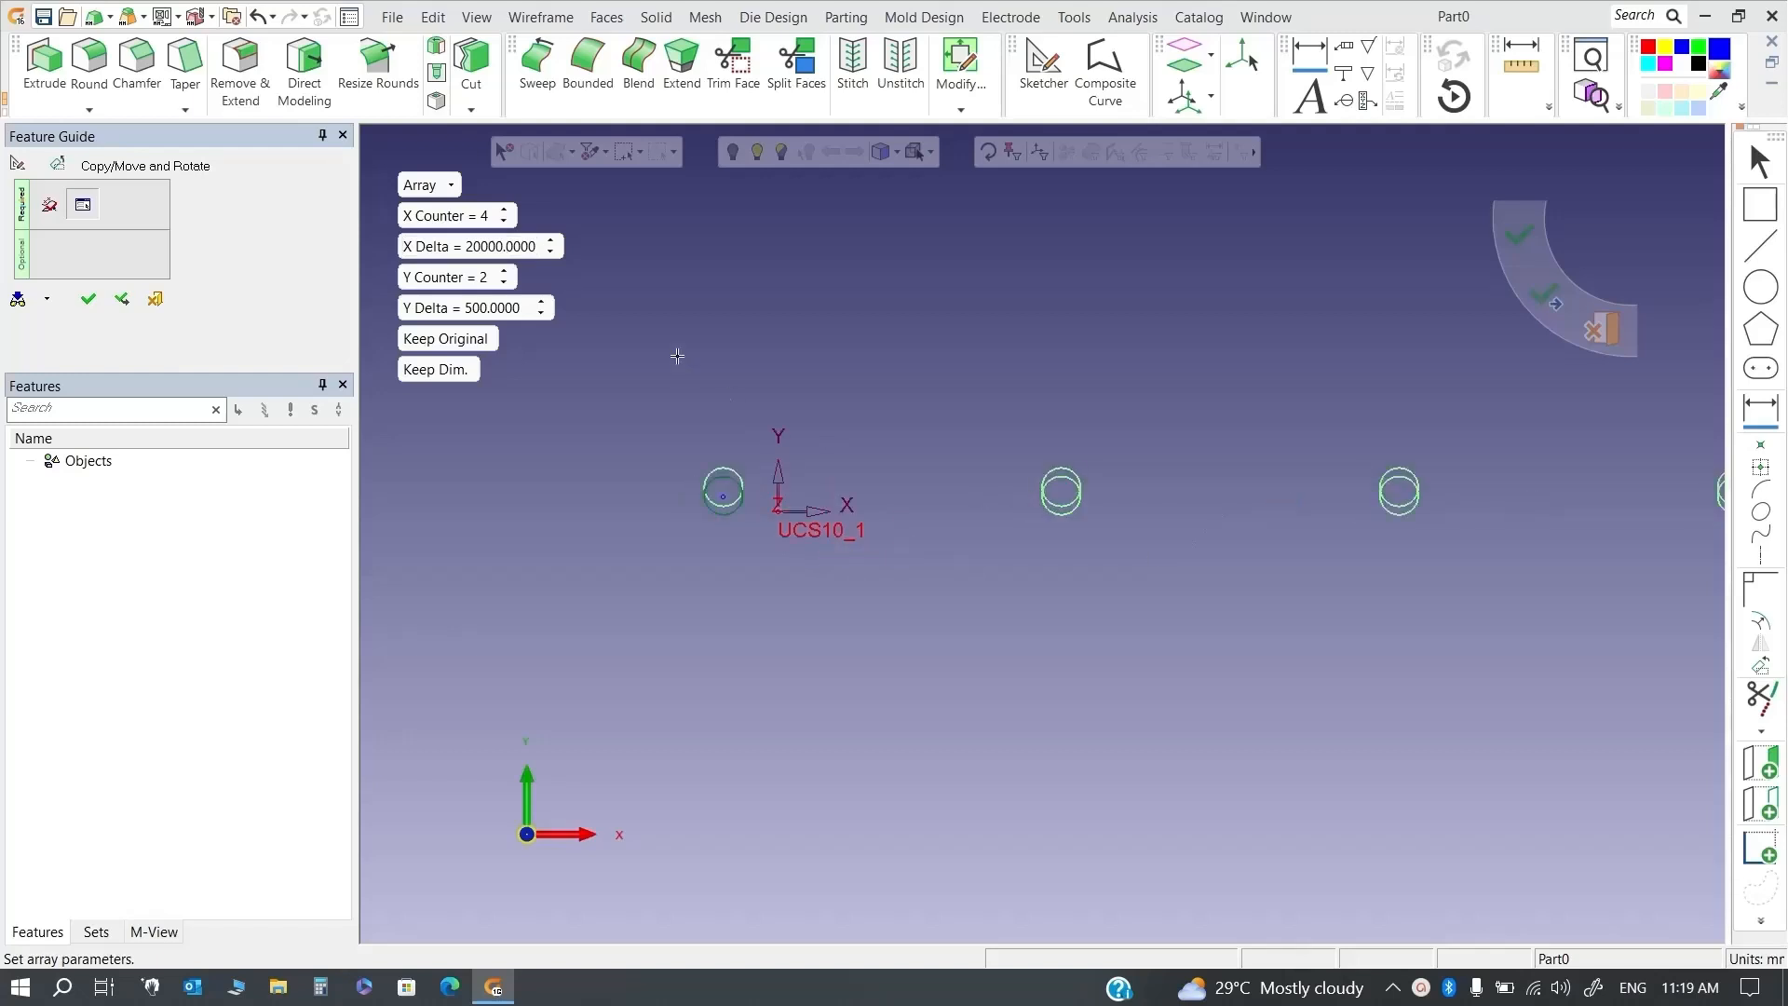
{"action": "left_click", "coordinate": [451, 195]}
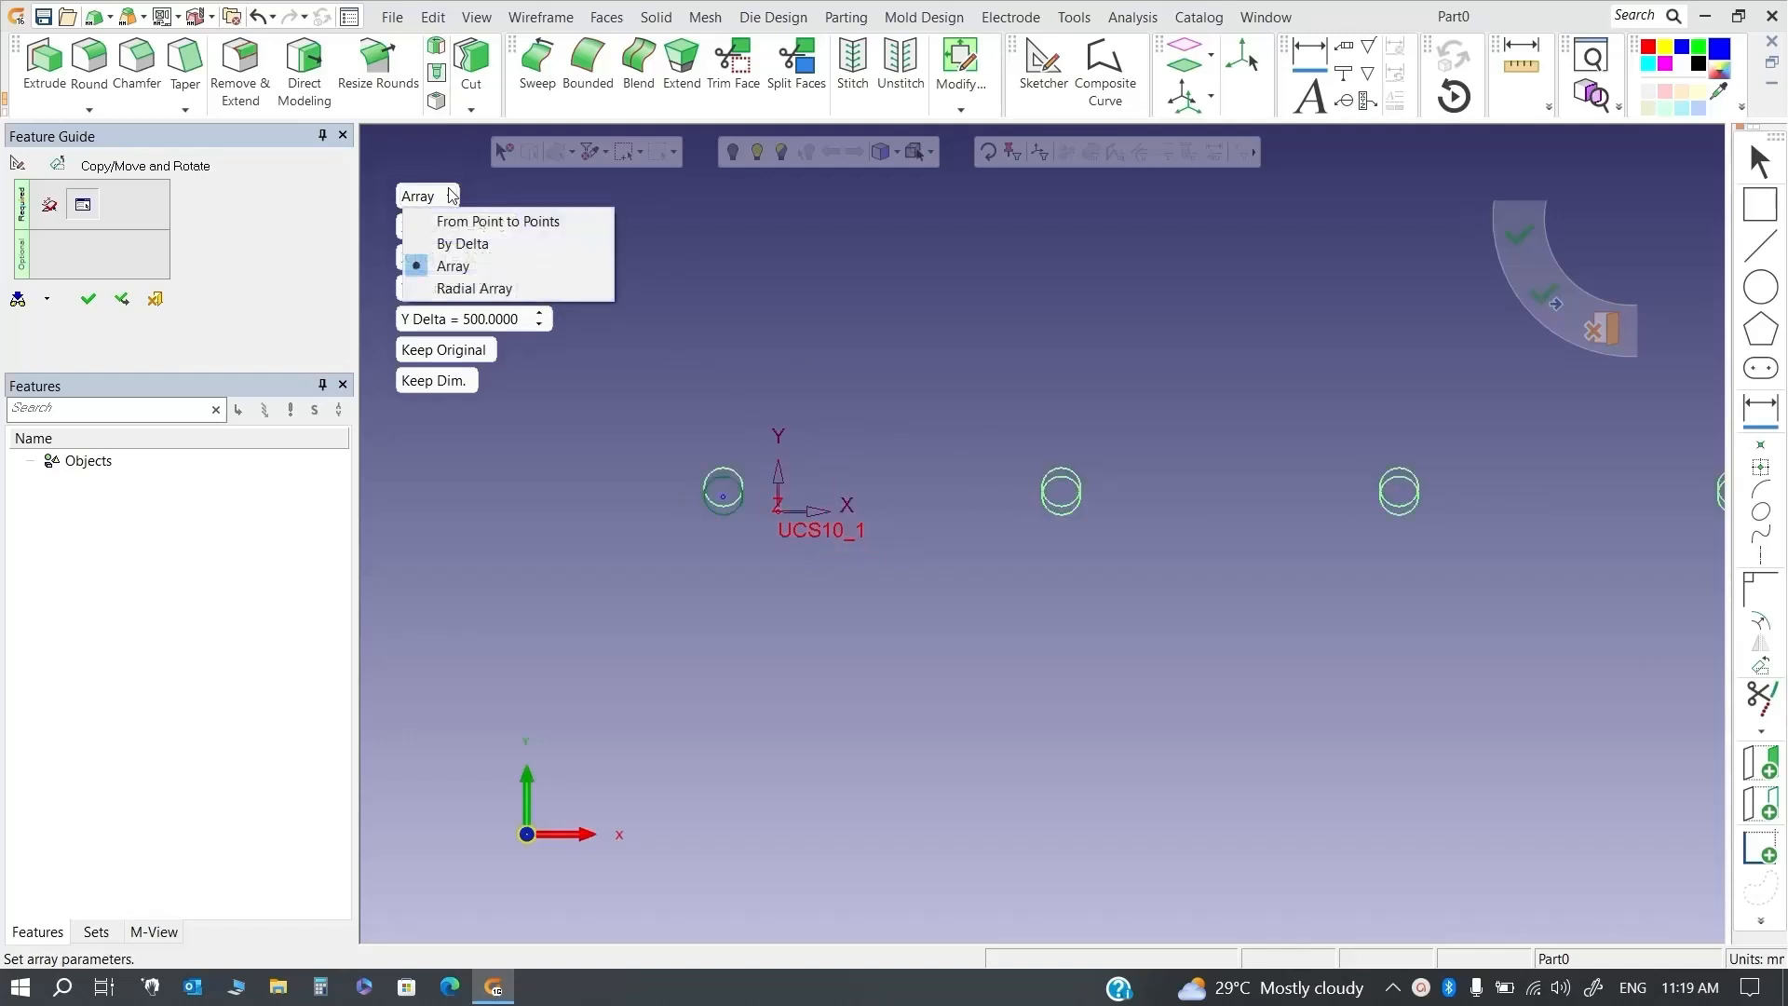
{"action": "left_click", "coordinate": [511, 289]}
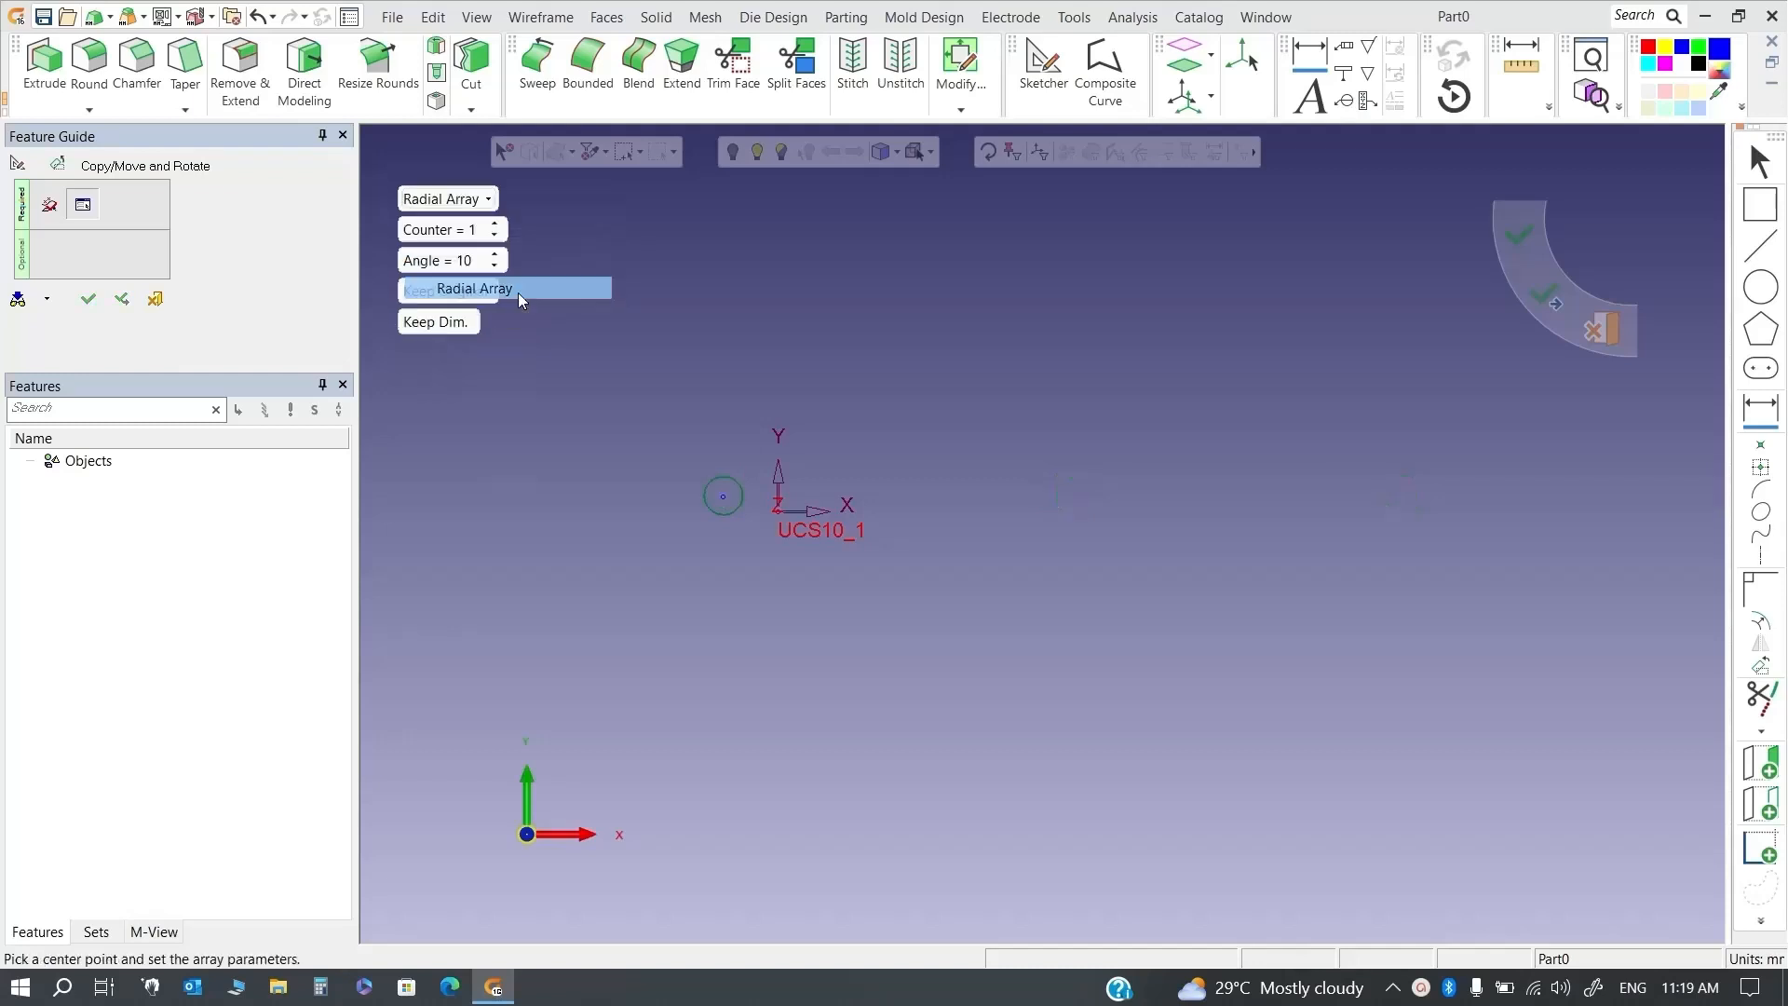
{"action": "left_click", "coordinate": [781, 508]}
{"action": "scroll", "coordinate": [794, 573], "scroll_direction": "up", "scroll_amount": 3}
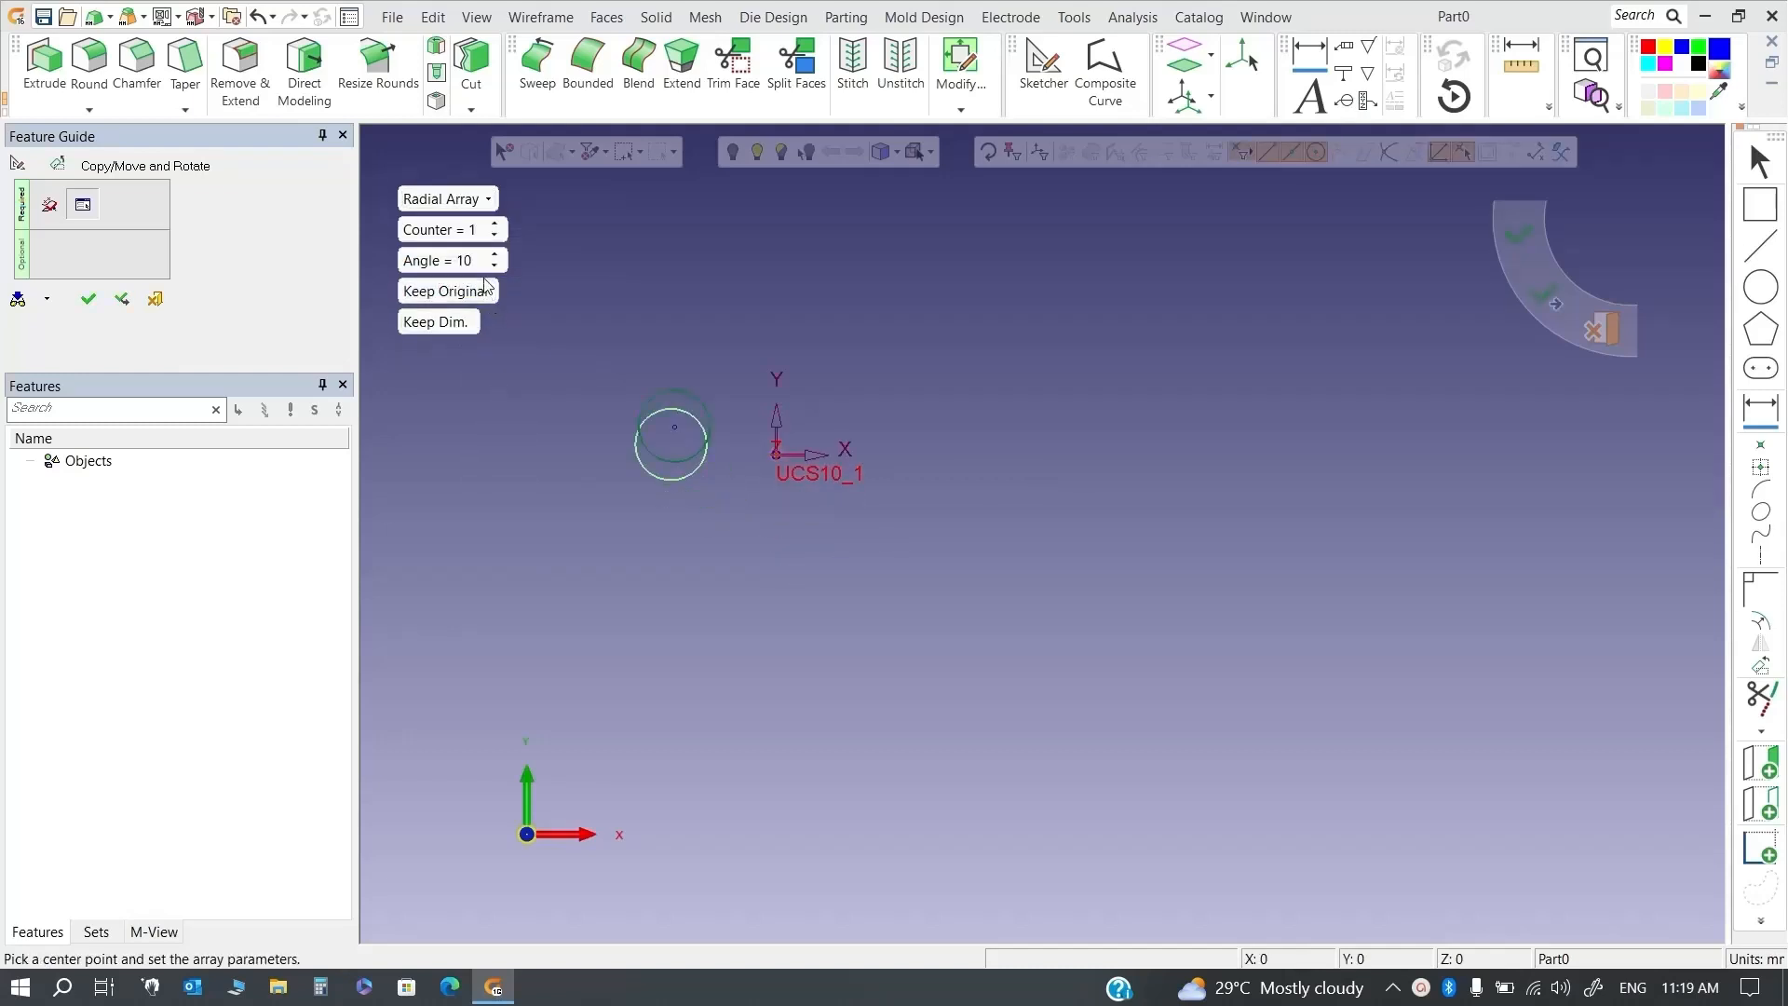
Try a radial array of the circle with an angle of 17 and a counter of 15, and cancel it
{"action": "mouse_move", "coordinate": [495, 258]}
{"action": "scroll", "coordinate": [497, 260], "scroll_direction": "up", "scroll_amount": 7}
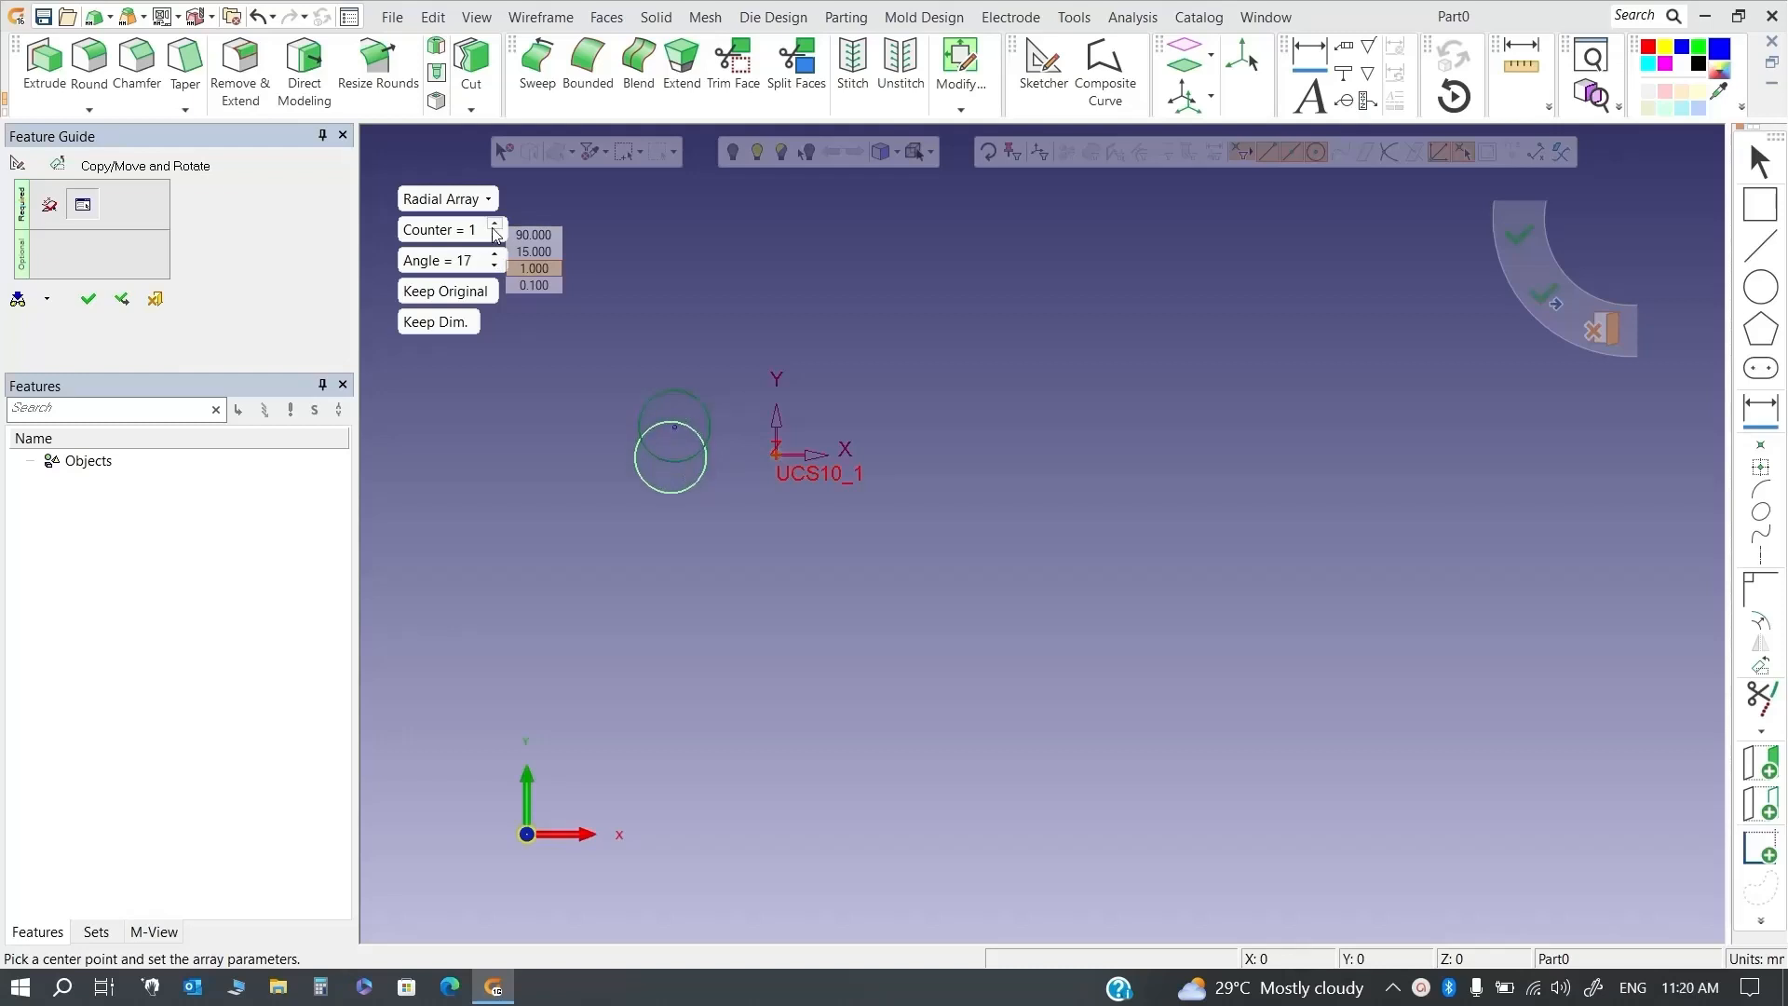
{"action": "scroll", "coordinate": [494, 229], "scroll_direction": "up", "scroll_amount": 2}
{"action": "scroll", "coordinate": [495, 232], "scroll_direction": "up", "scroll_amount": 11}
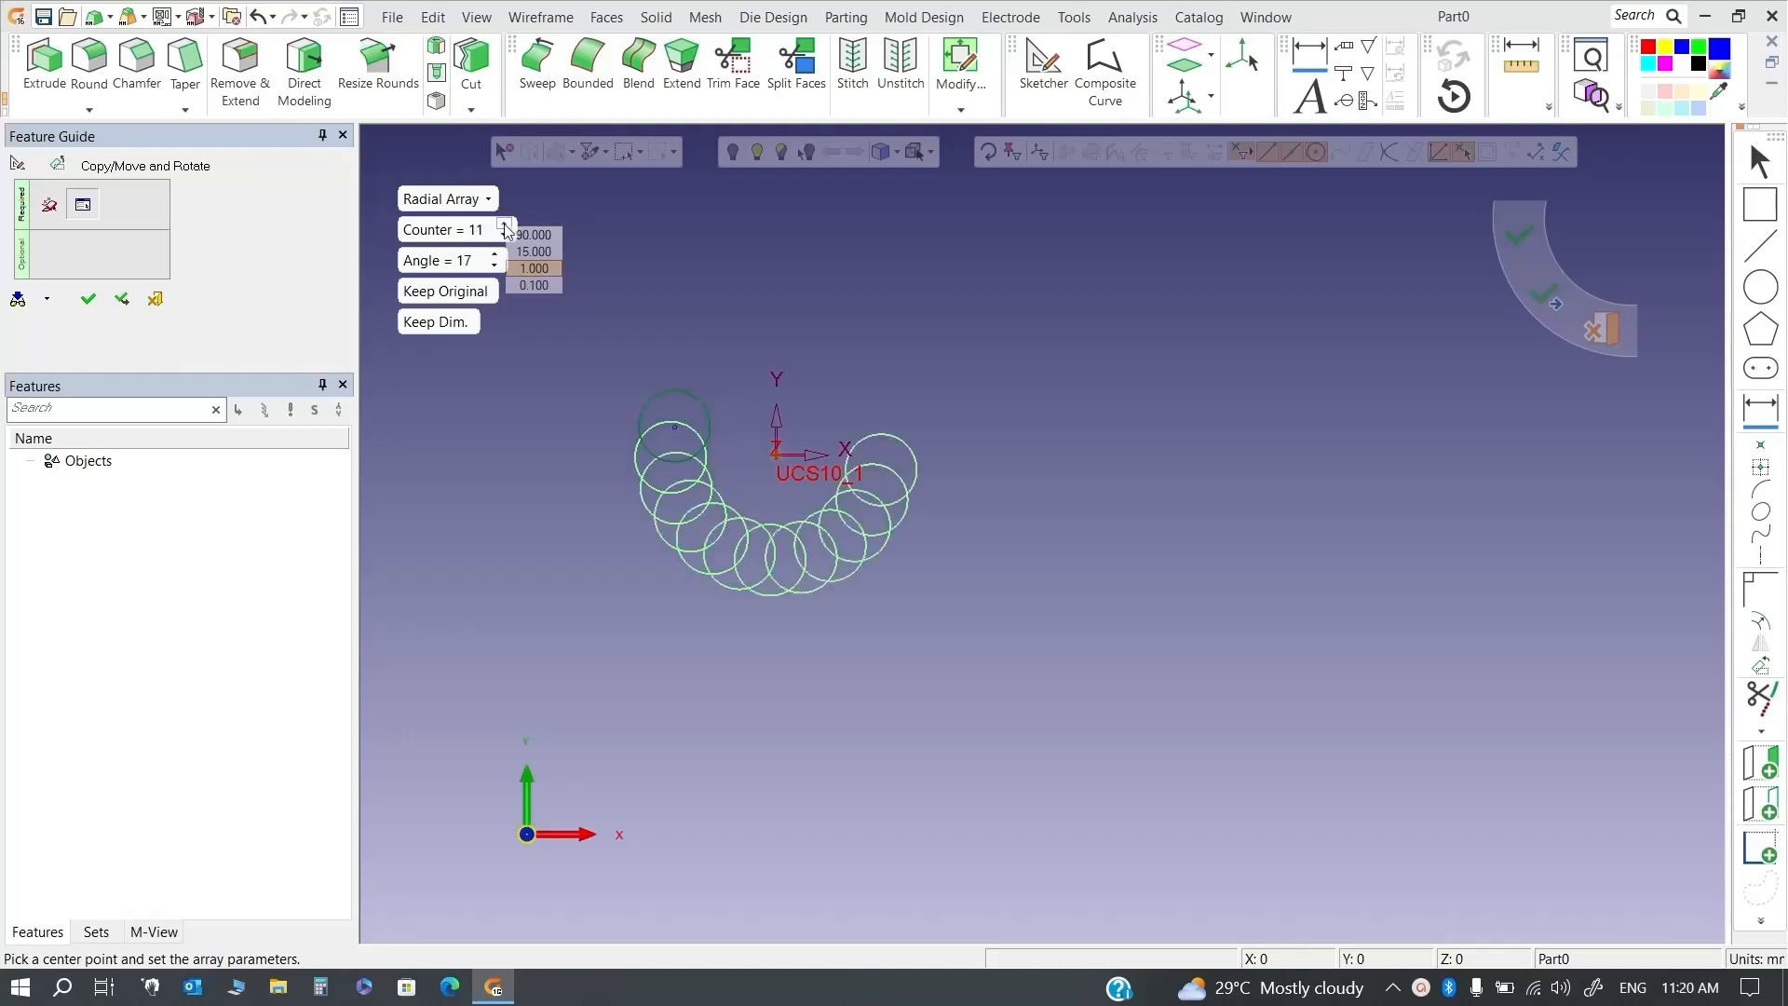
{"action": "scroll", "coordinate": [506, 230], "scroll_direction": "up", "scroll_amount": 1}
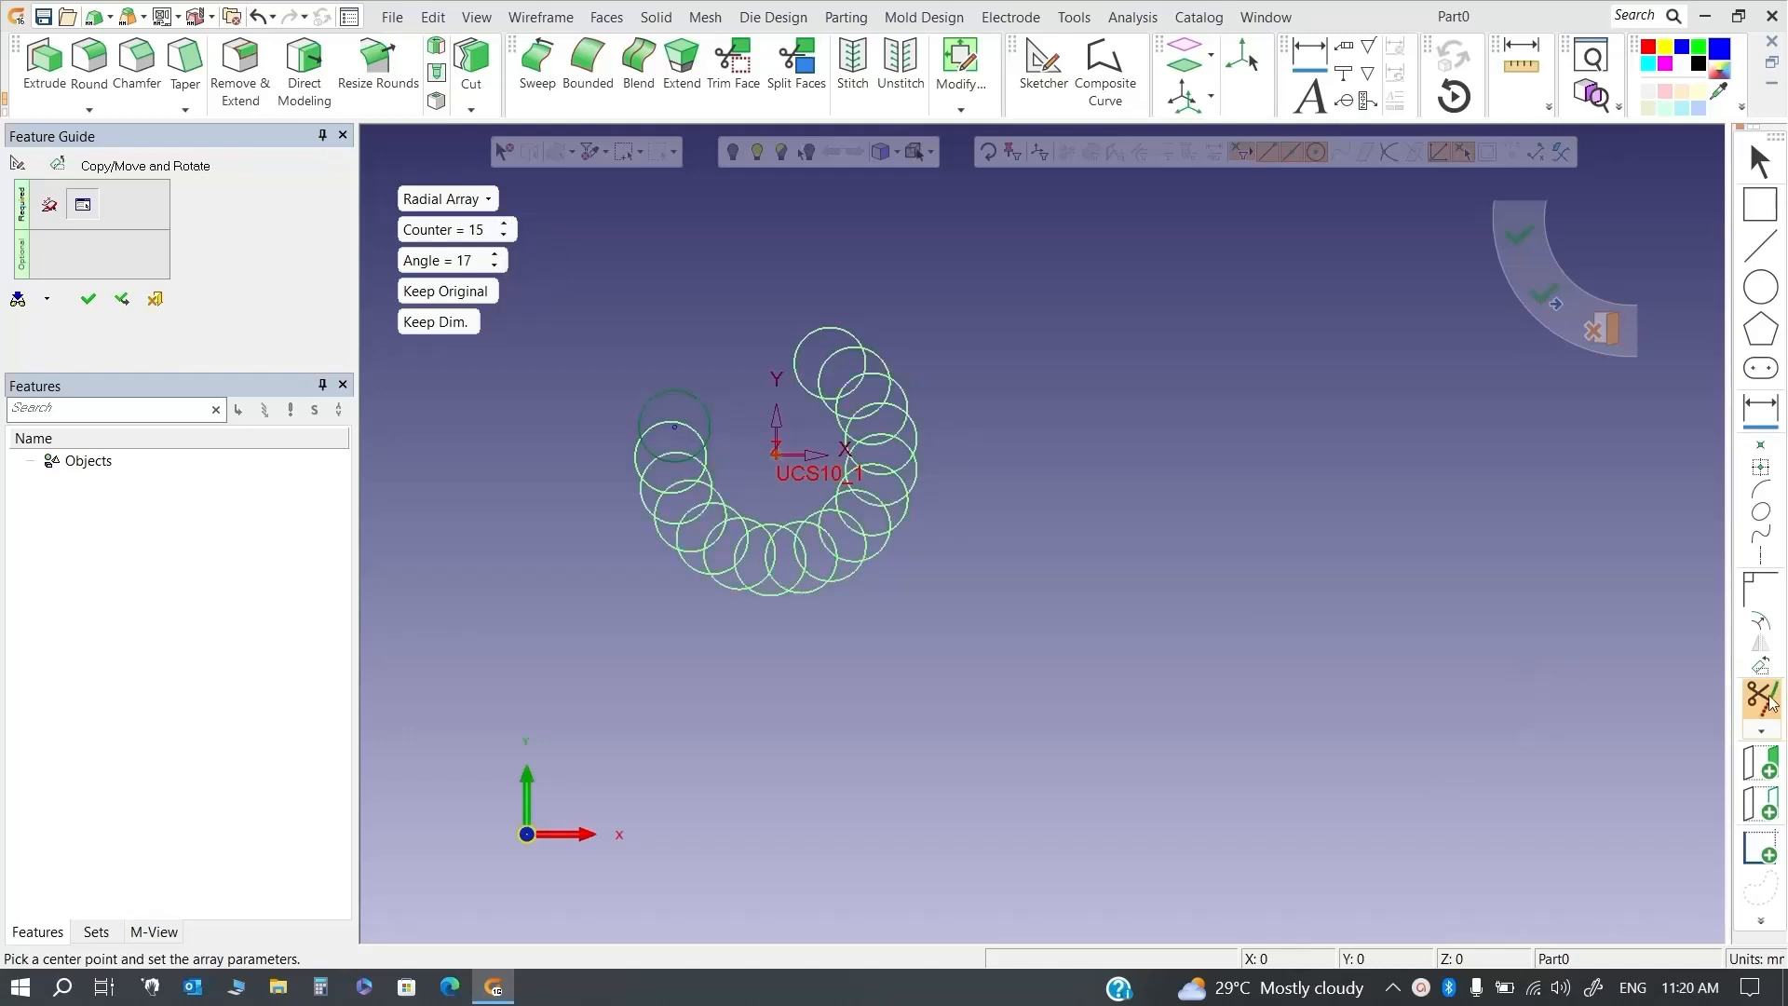
{"action": "key", "text": "Escape"}
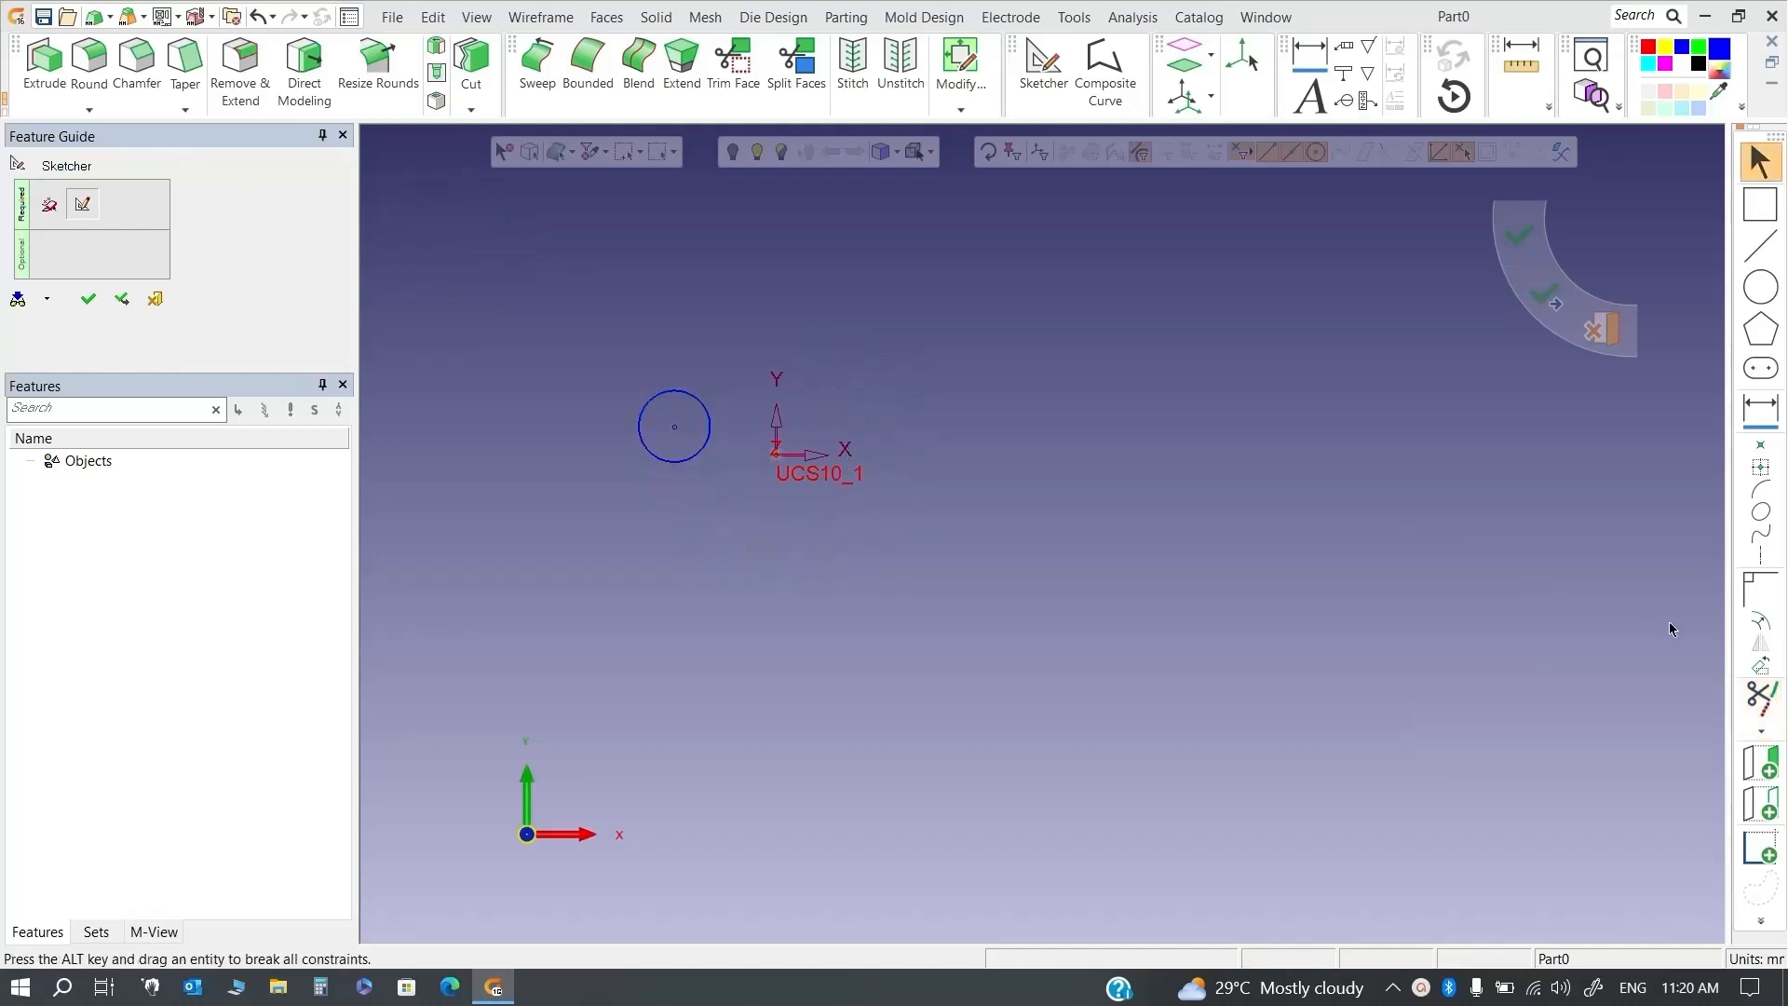
Undo the circle and sketch two horizontal lines, a shorter one above the origin and a longer one below it
{"action": "left_click", "coordinate": [1761, 730]}
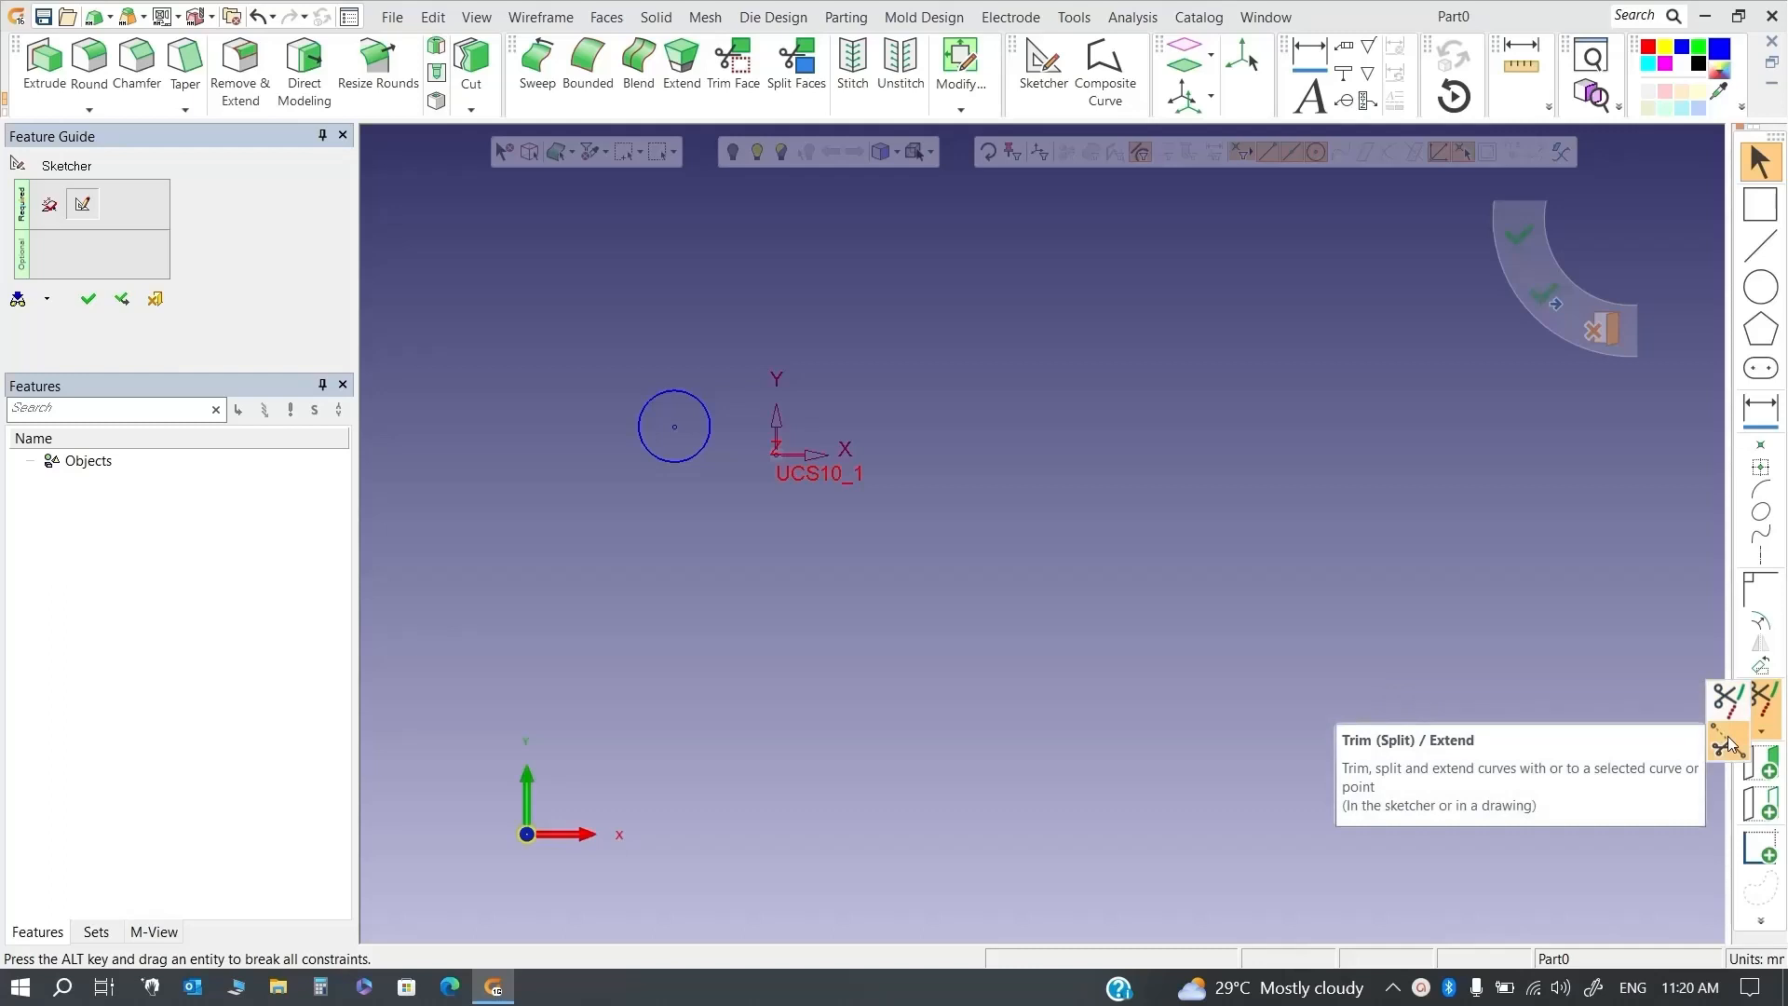
{"action": "key", "text": "ctrl+z"}
{"action": "left_click", "coordinate": [1760, 247]}
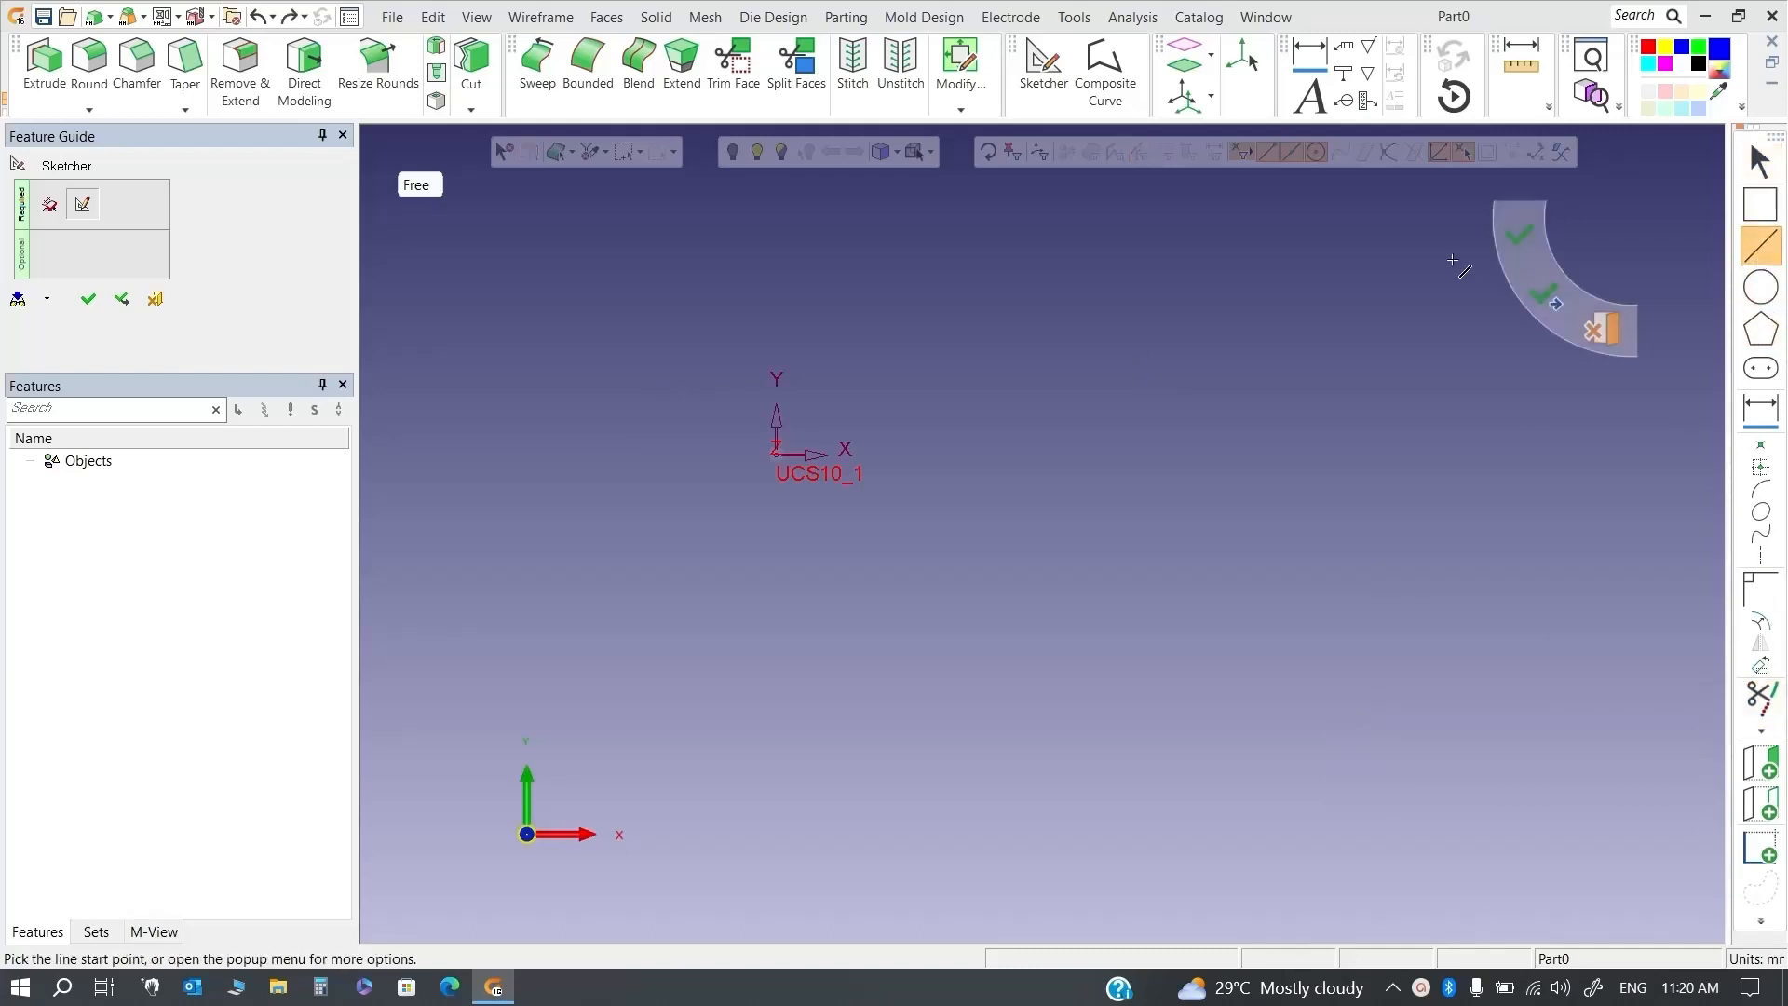
{"action": "left_click", "coordinate": [549, 380]}
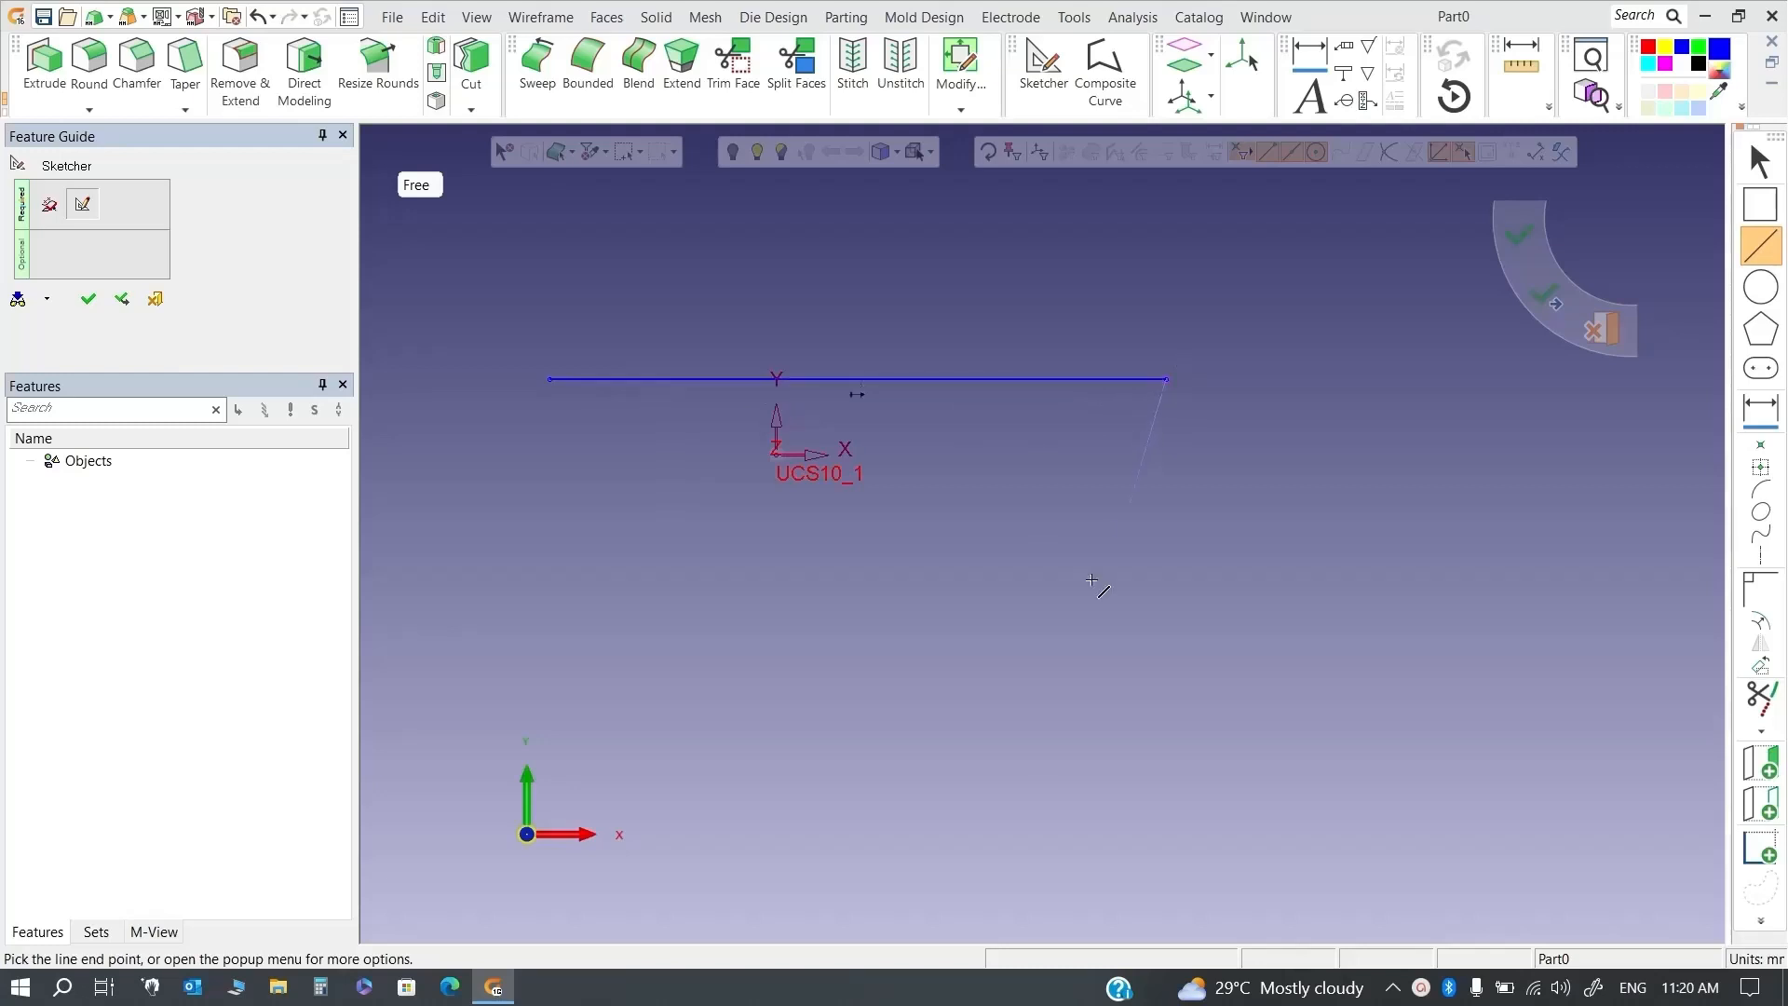
{"action": "scroll", "coordinate": [1274, 438], "scroll_direction": "up", "scroll_amount": 2}
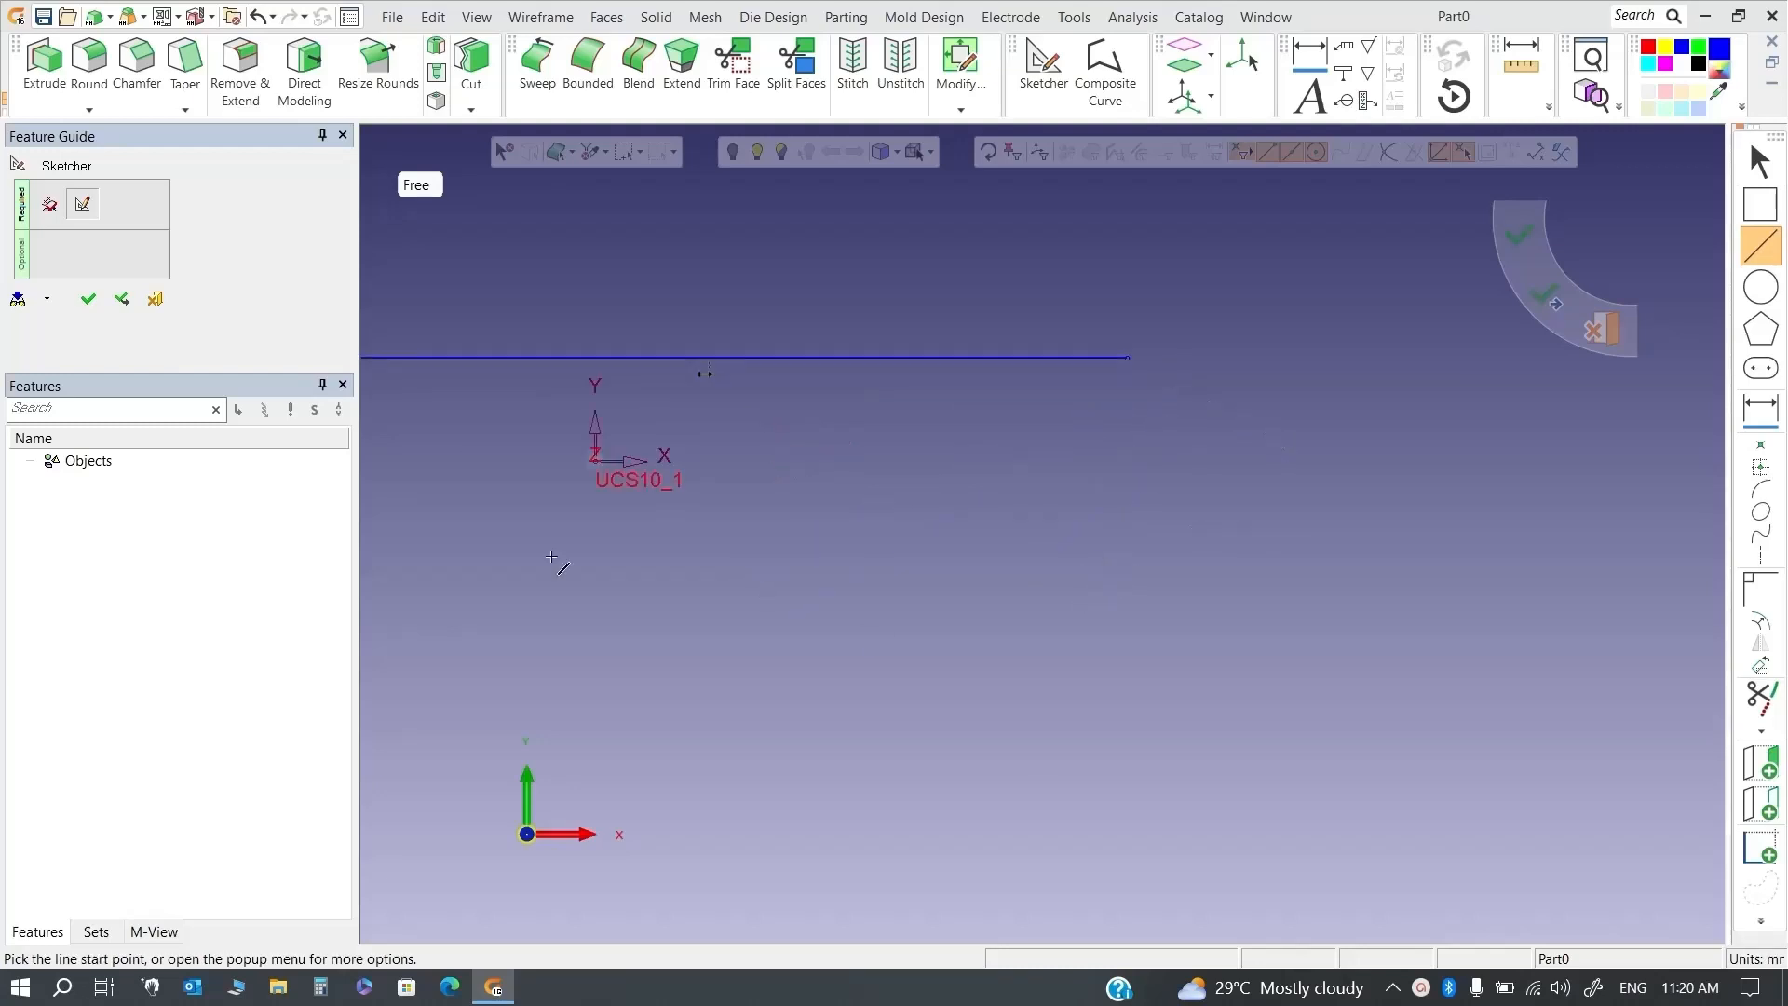
{"action": "scroll", "coordinate": [1048, 531], "scroll_direction": "down", "scroll_amount": 4}
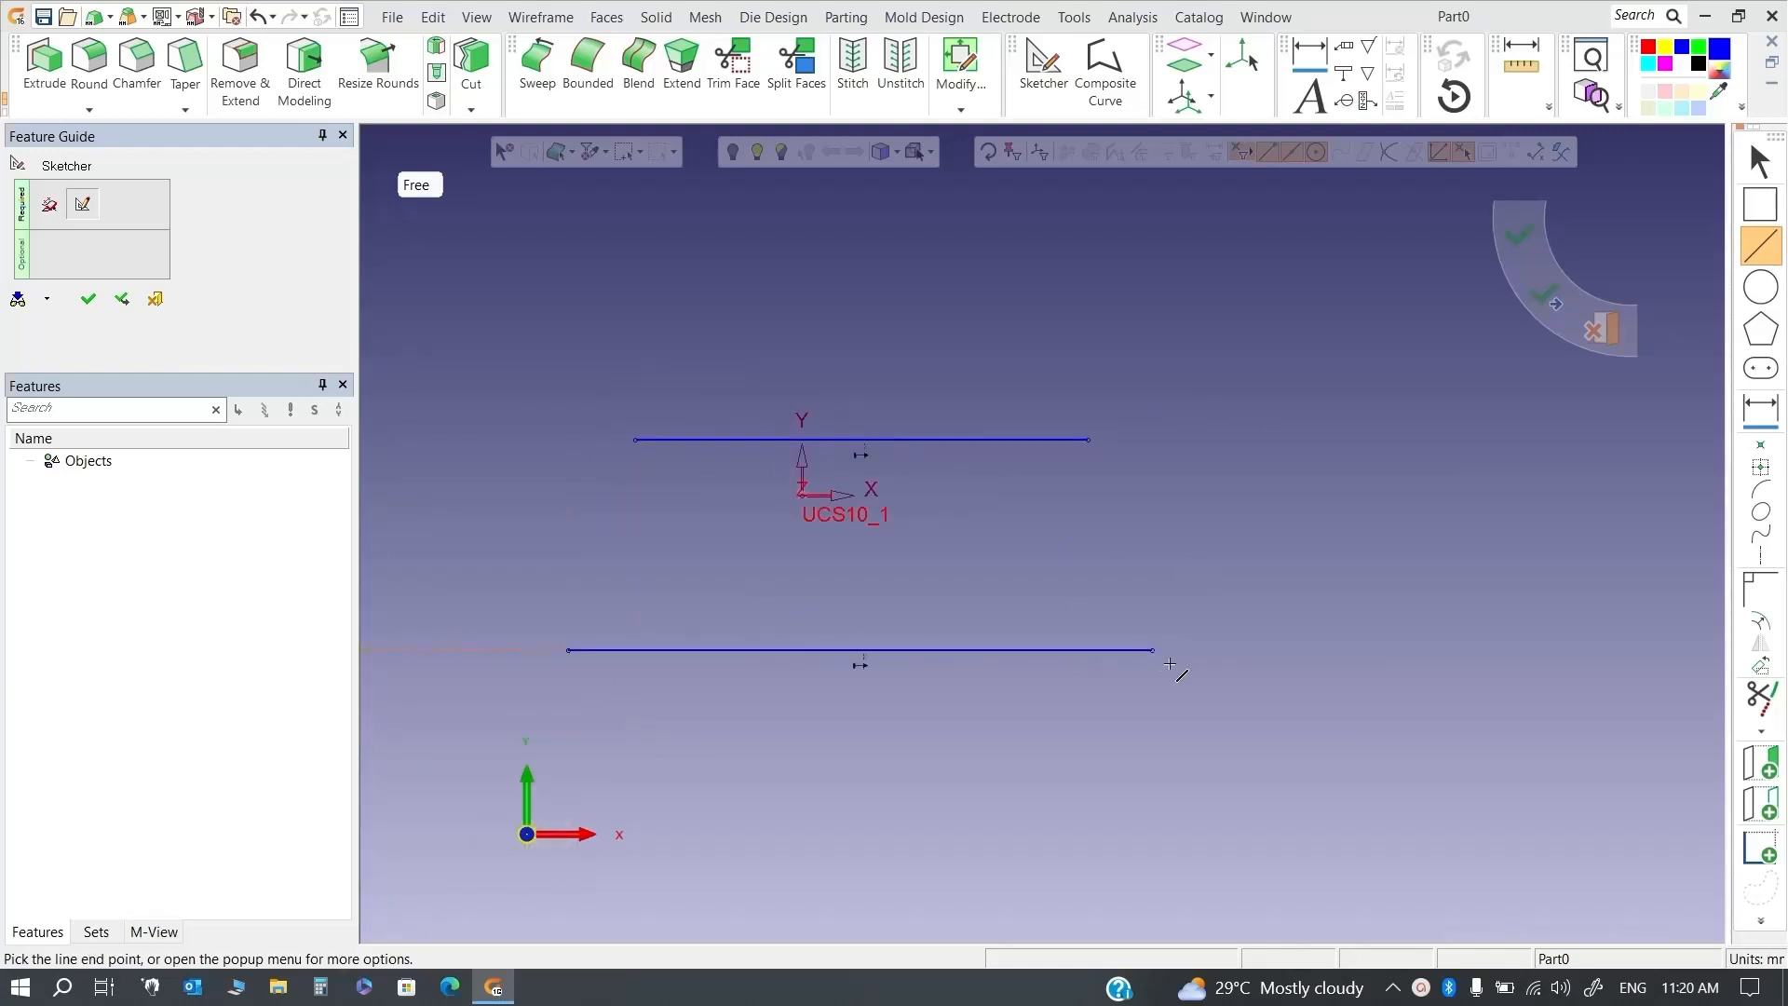
{"action": "middle_click", "coordinate": [1252, 665]}
{"action": "scroll", "coordinate": [1282, 639], "scroll_direction": "up", "scroll_amount": 1}
{"action": "scroll", "coordinate": [1283, 618], "scroll_direction": "down", "scroll_amount": 1}
{"action": "scroll", "coordinate": [1081, 625], "scroll_direction": "up", "scroll_amount": 2}
{"action": "scroll", "coordinate": [1105, 613], "scroll_direction": "down", "scroll_amount": 4}
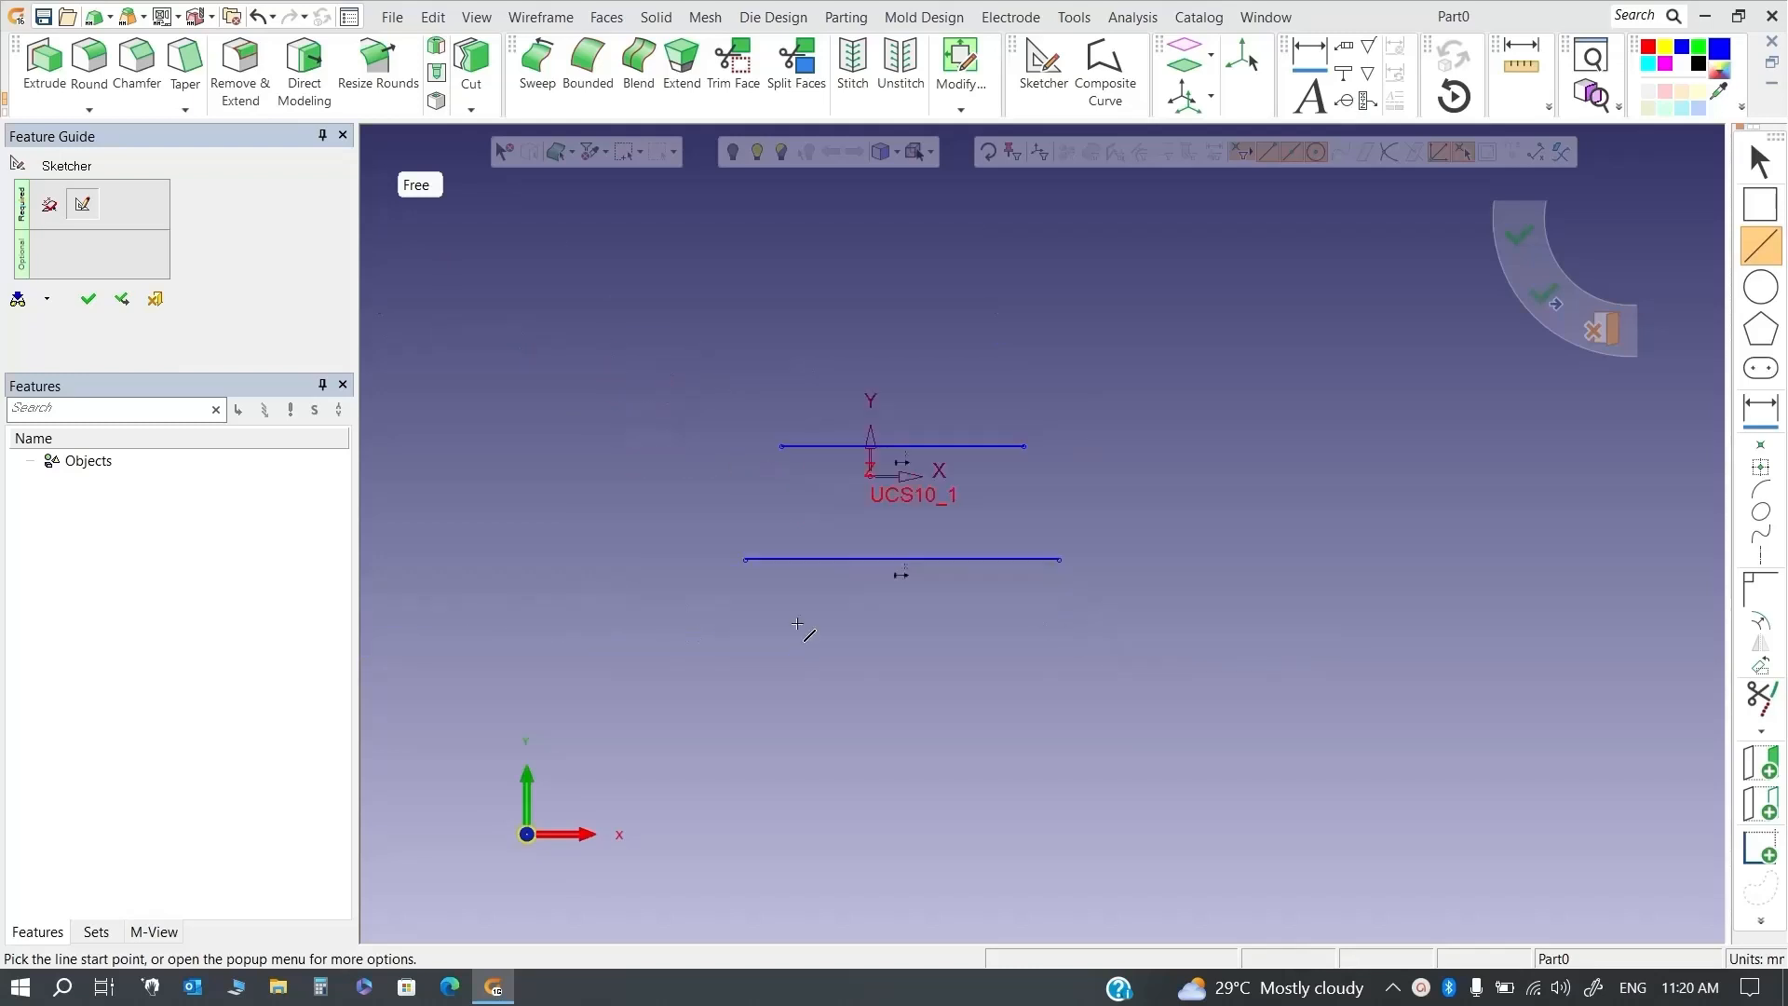
Sketch two near-vertical parallel lines, the left one crossing only the lower horizontal line and the right one crossing both
{"action": "scroll", "coordinate": [708, 587], "scroll_direction": "up", "scroll_amount": 2}
{"action": "left_click", "coordinate": [905, 377]}
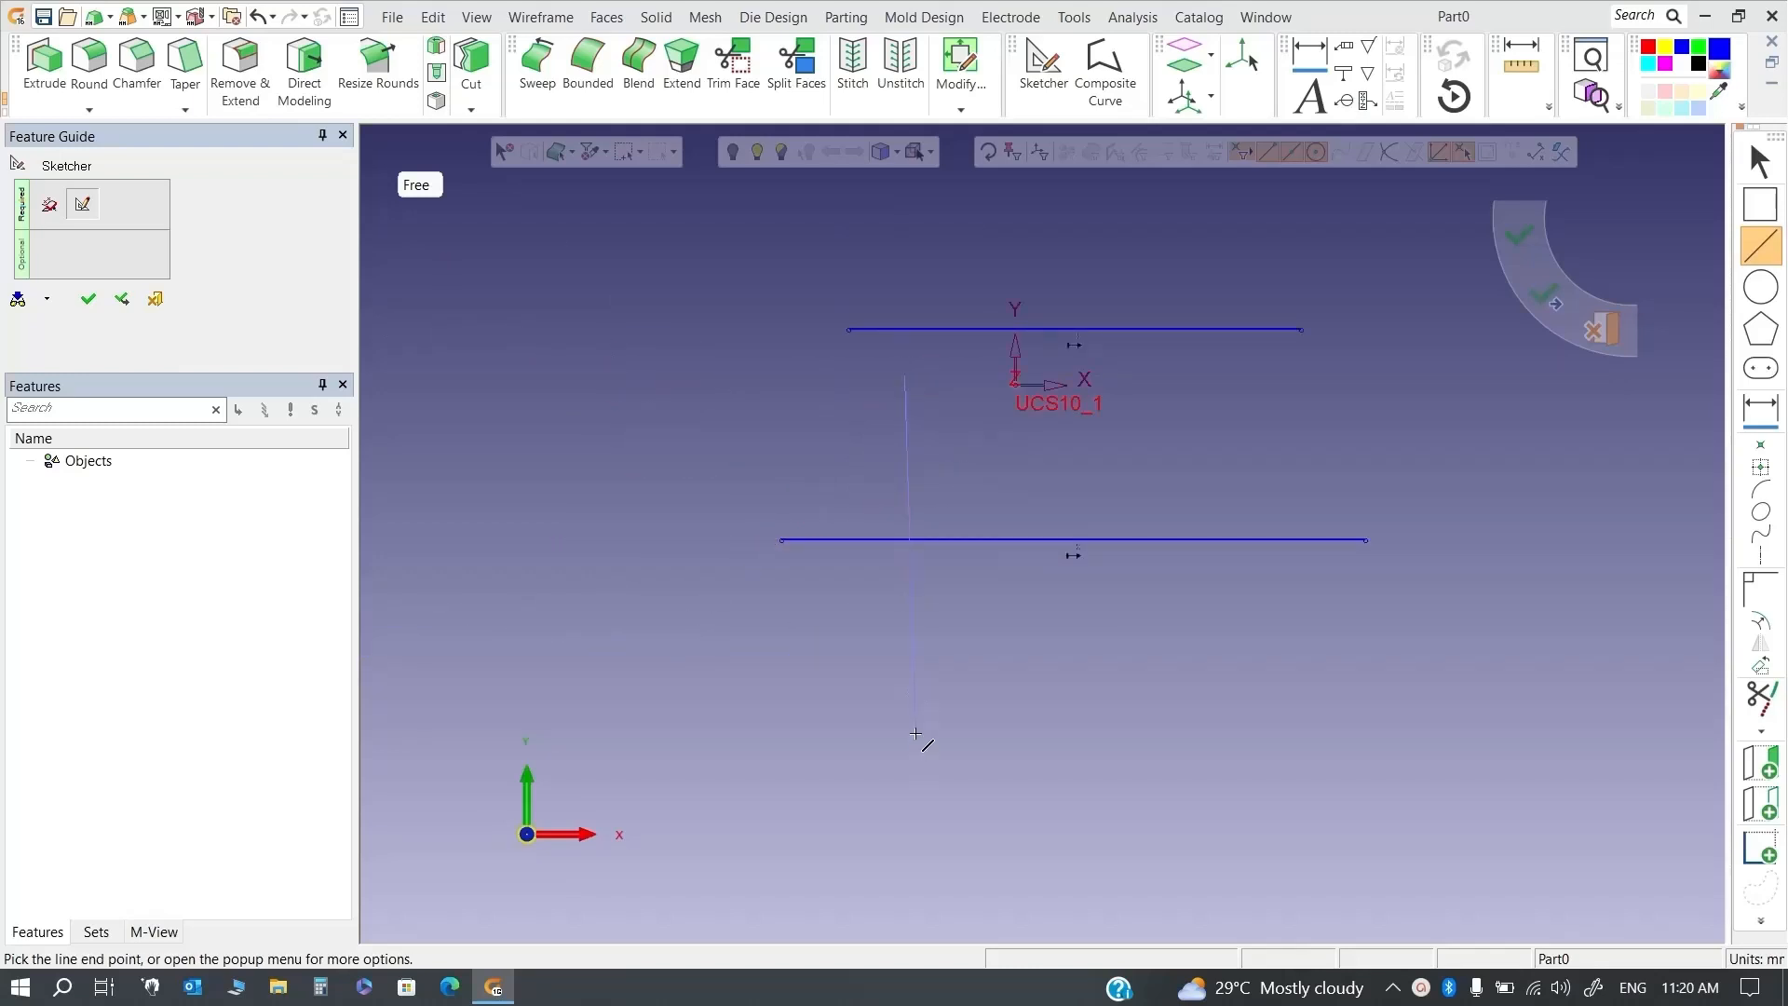
{"action": "left_click", "coordinate": [916, 728]}
{"action": "key", "text": "Escape"}
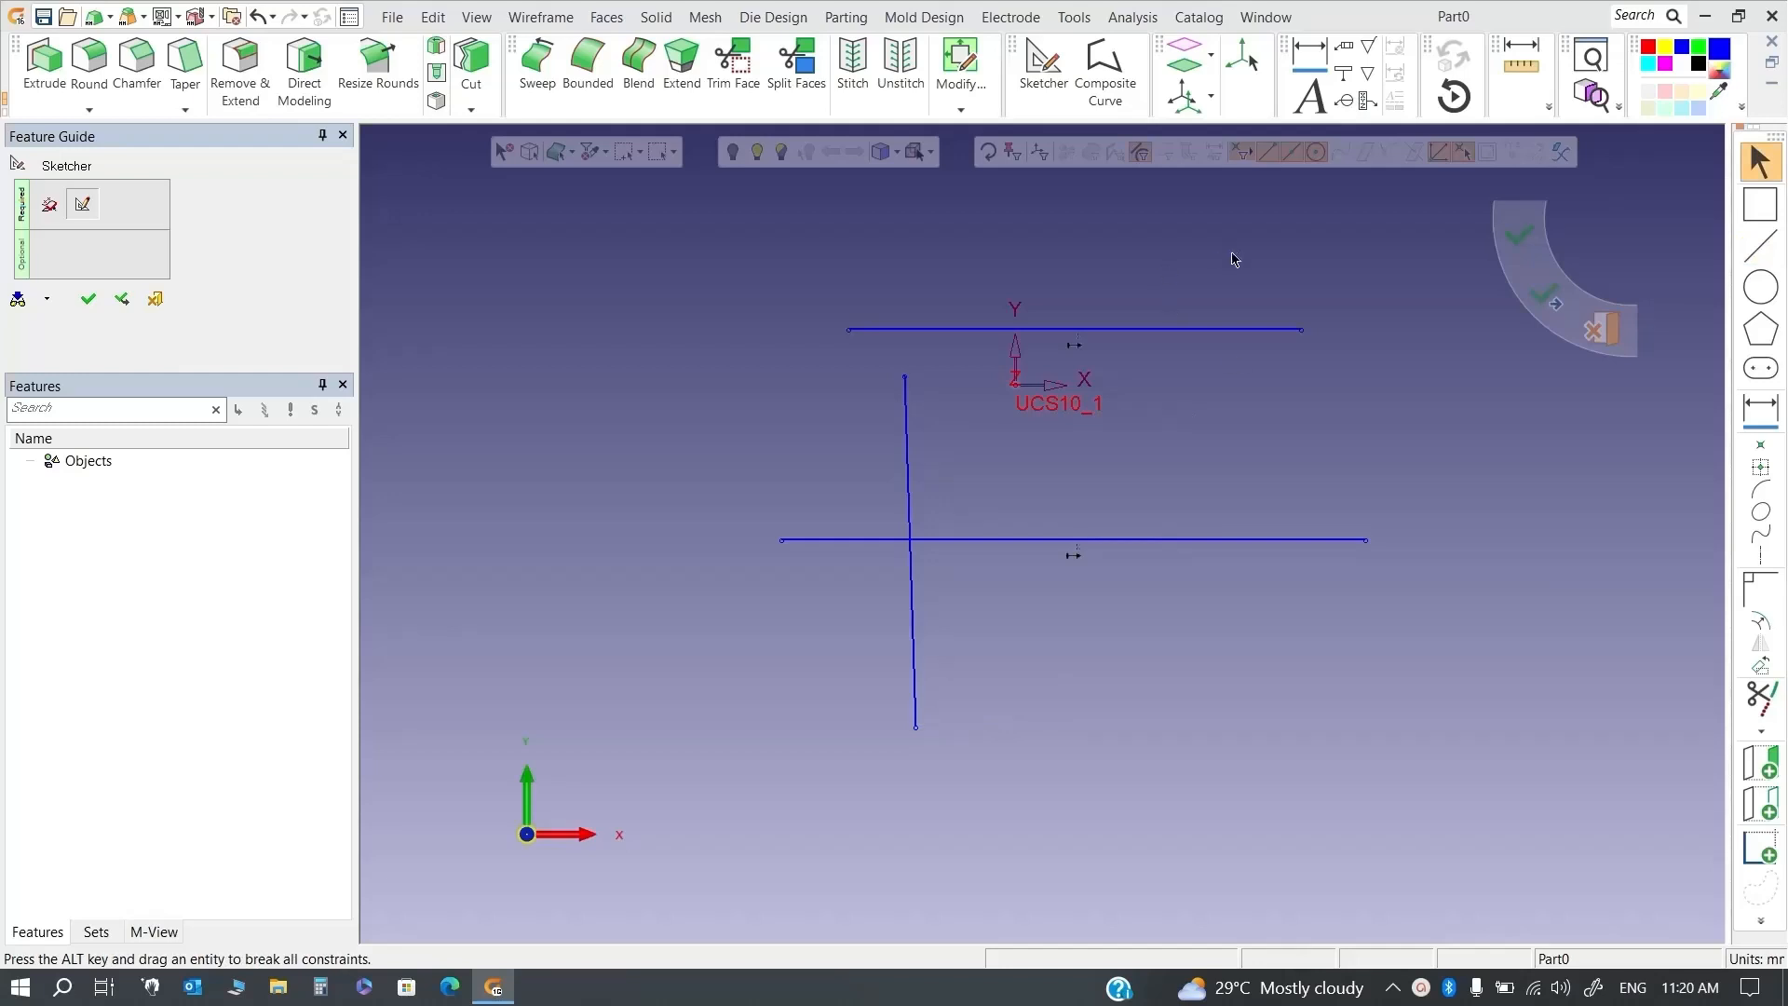
{"action": "left_click", "coordinate": [1761, 247]}
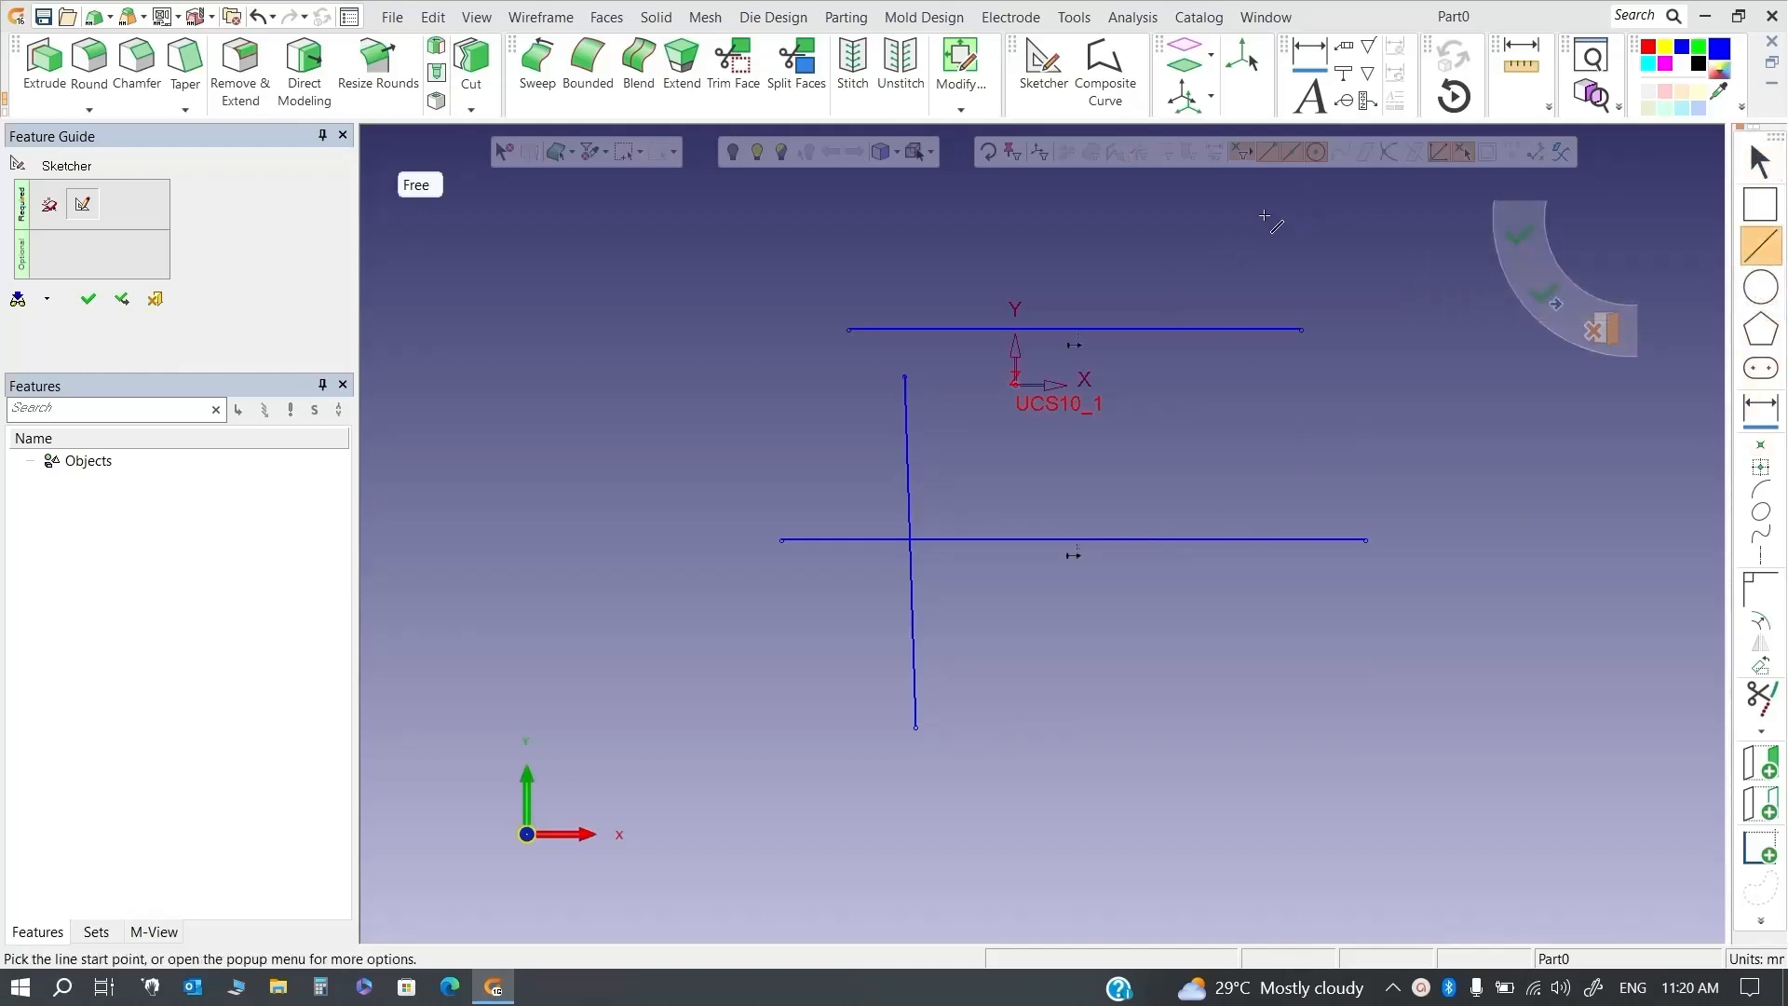
{"action": "left_click", "coordinate": [1261, 529]}
{"action": "left_click", "coordinate": [1276, 643]}
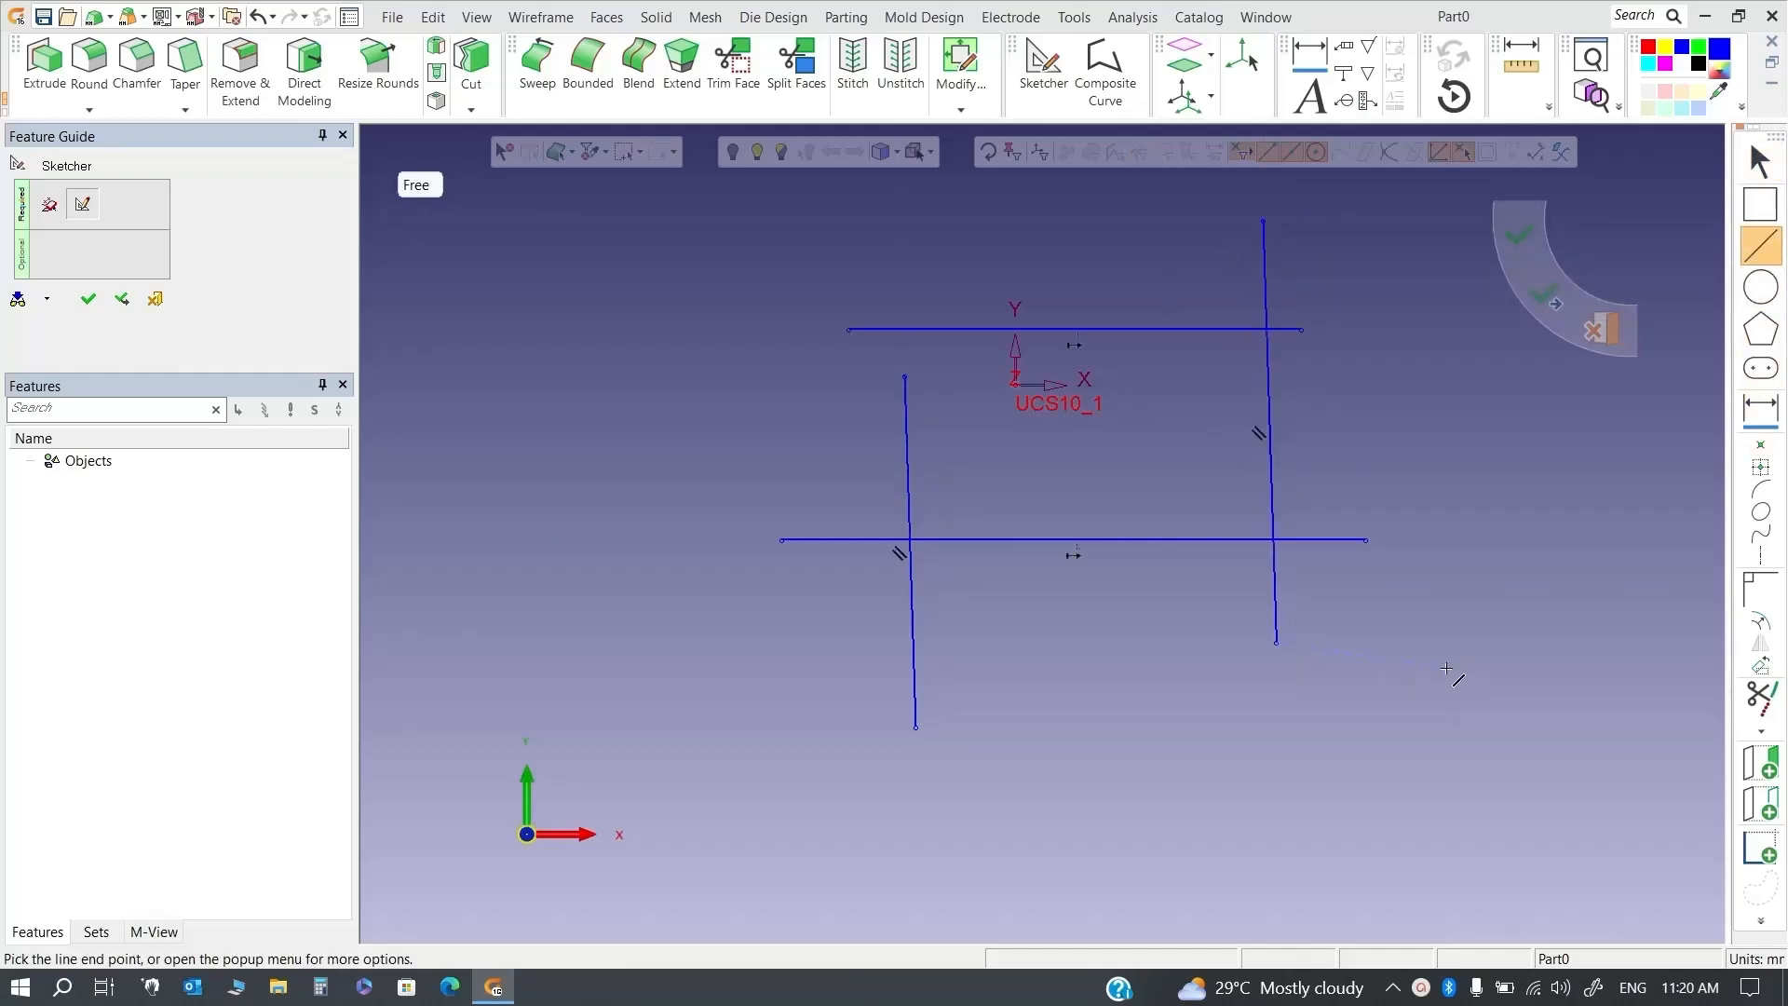
{"action": "key", "text": "Escape"}
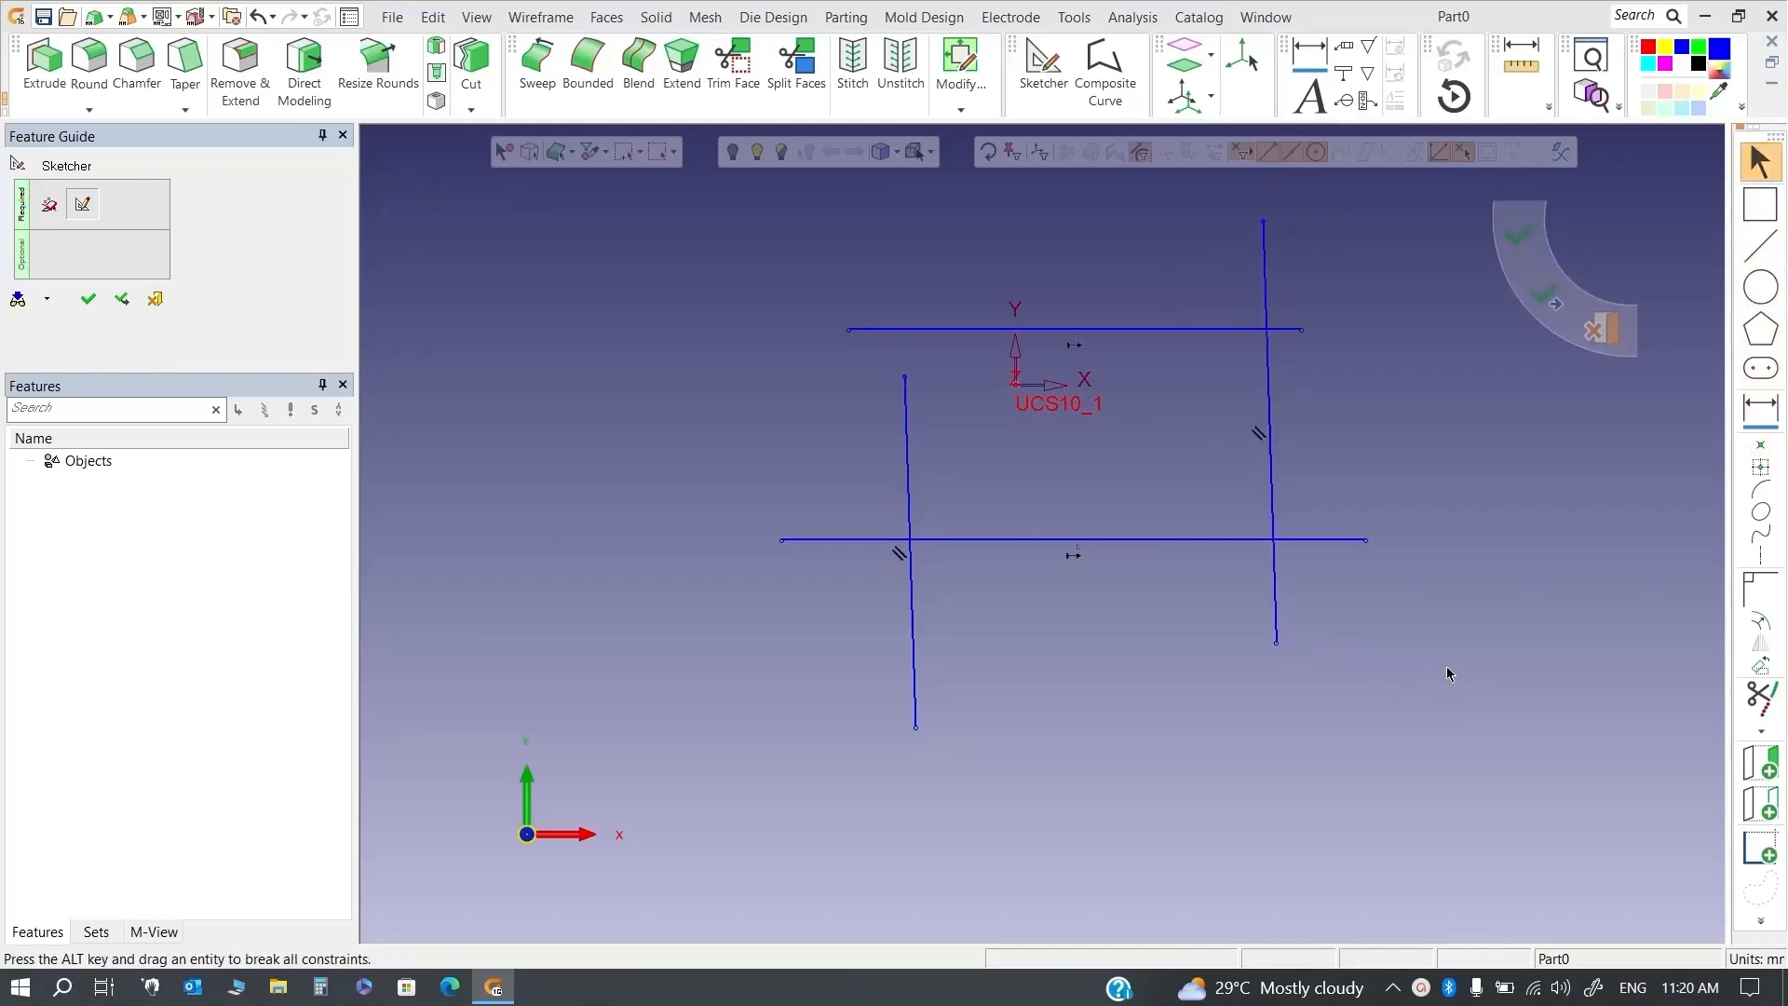
Try splitting both horizontal lines with the left vertical line using Trim (Split) / Extend, and undo the split
{"action": "left_click", "coordinate": [1769, 729]}
{"action": "left_click", "coordinate": [1768, 727]}
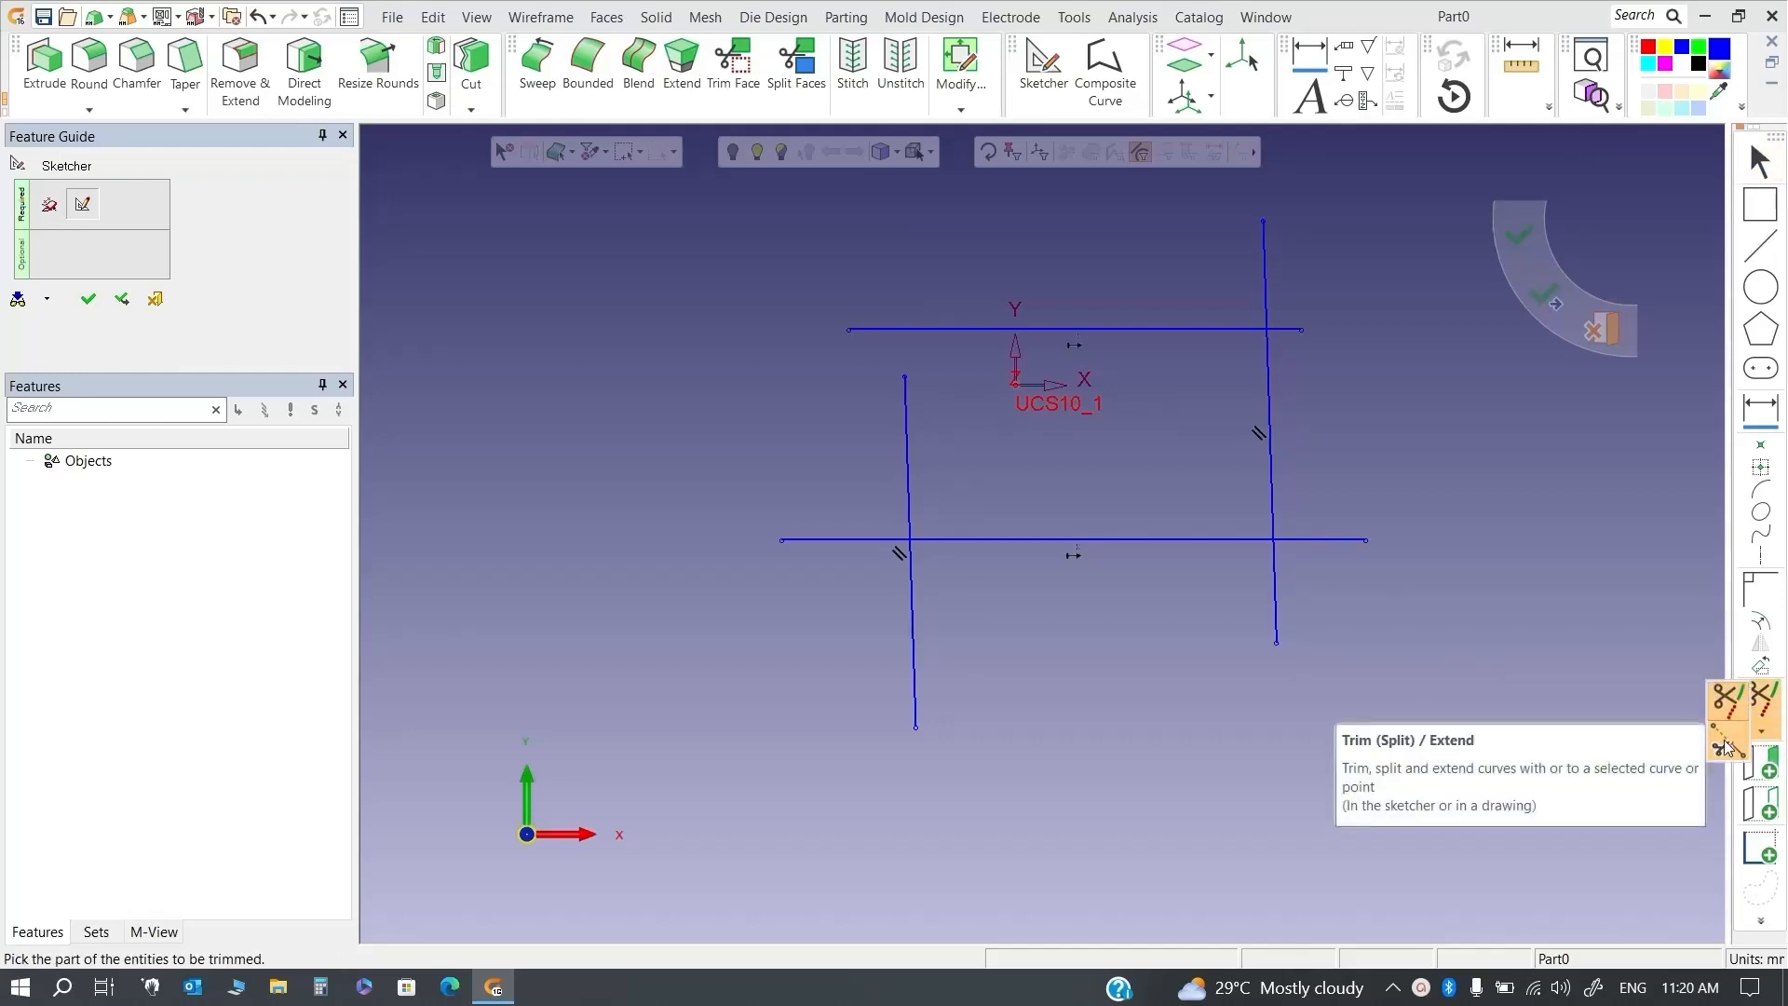
{"action": "left_click", "coordinate": [1728, 746]}
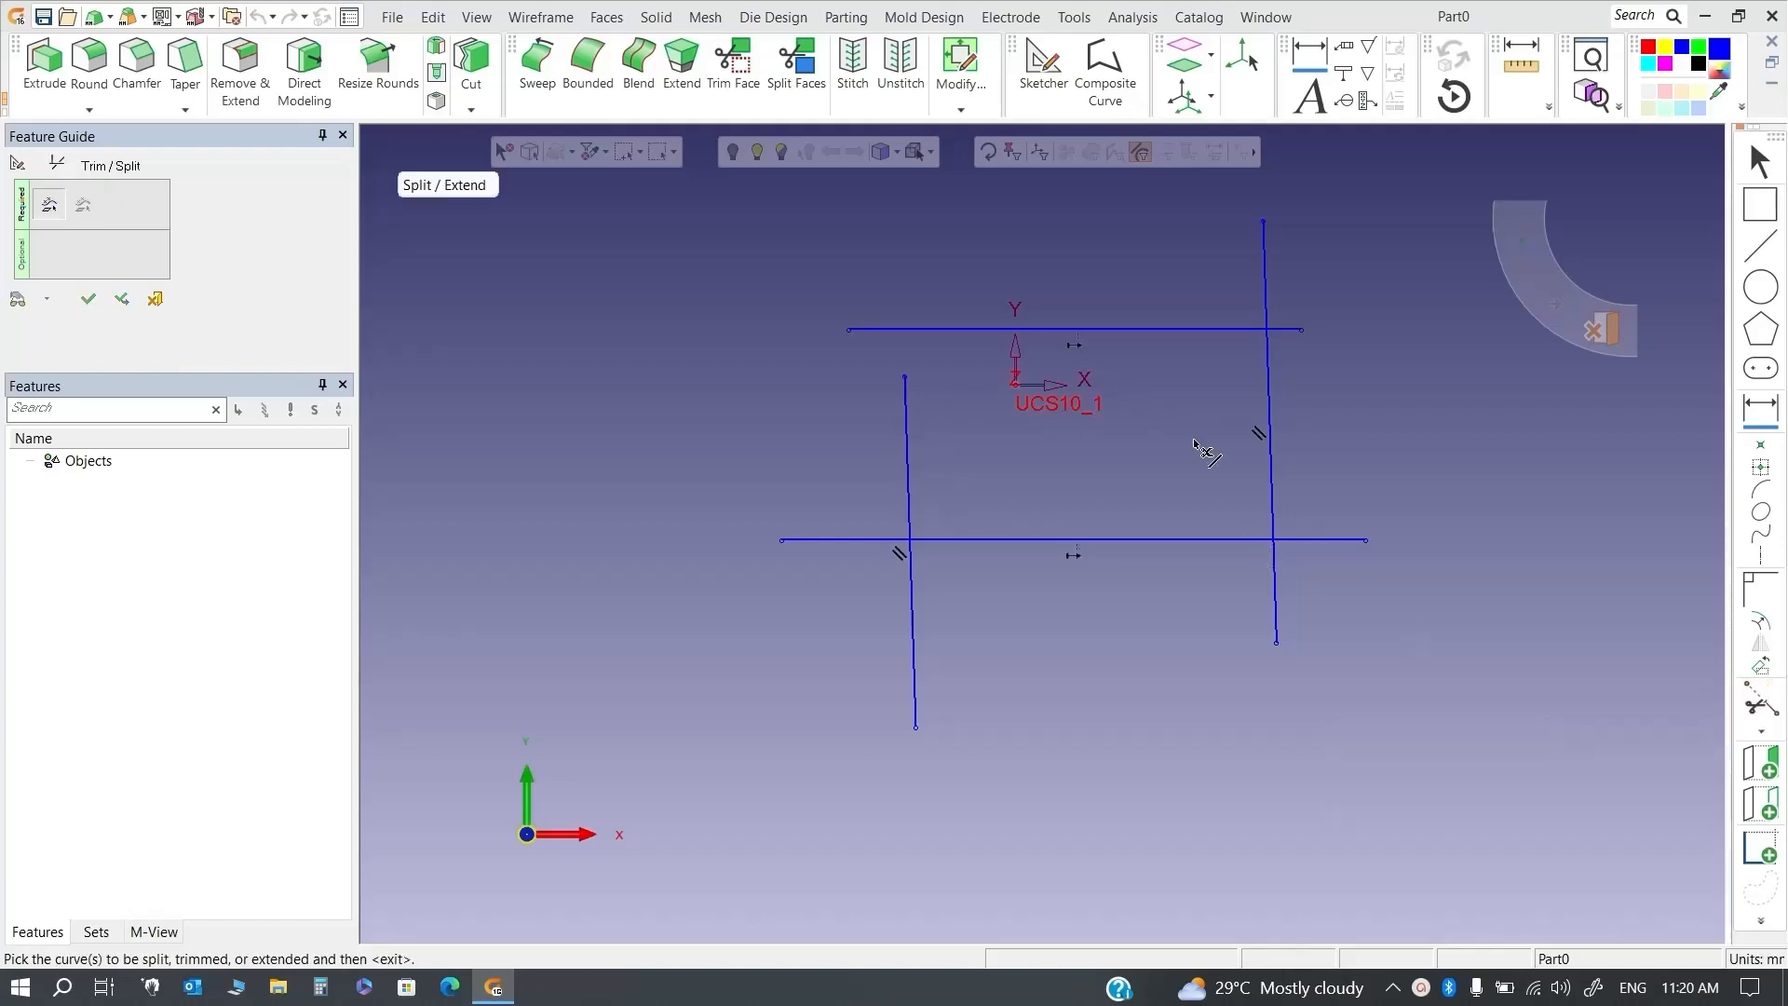
{"action": "left_click", "coordinate": [1179, 330]}
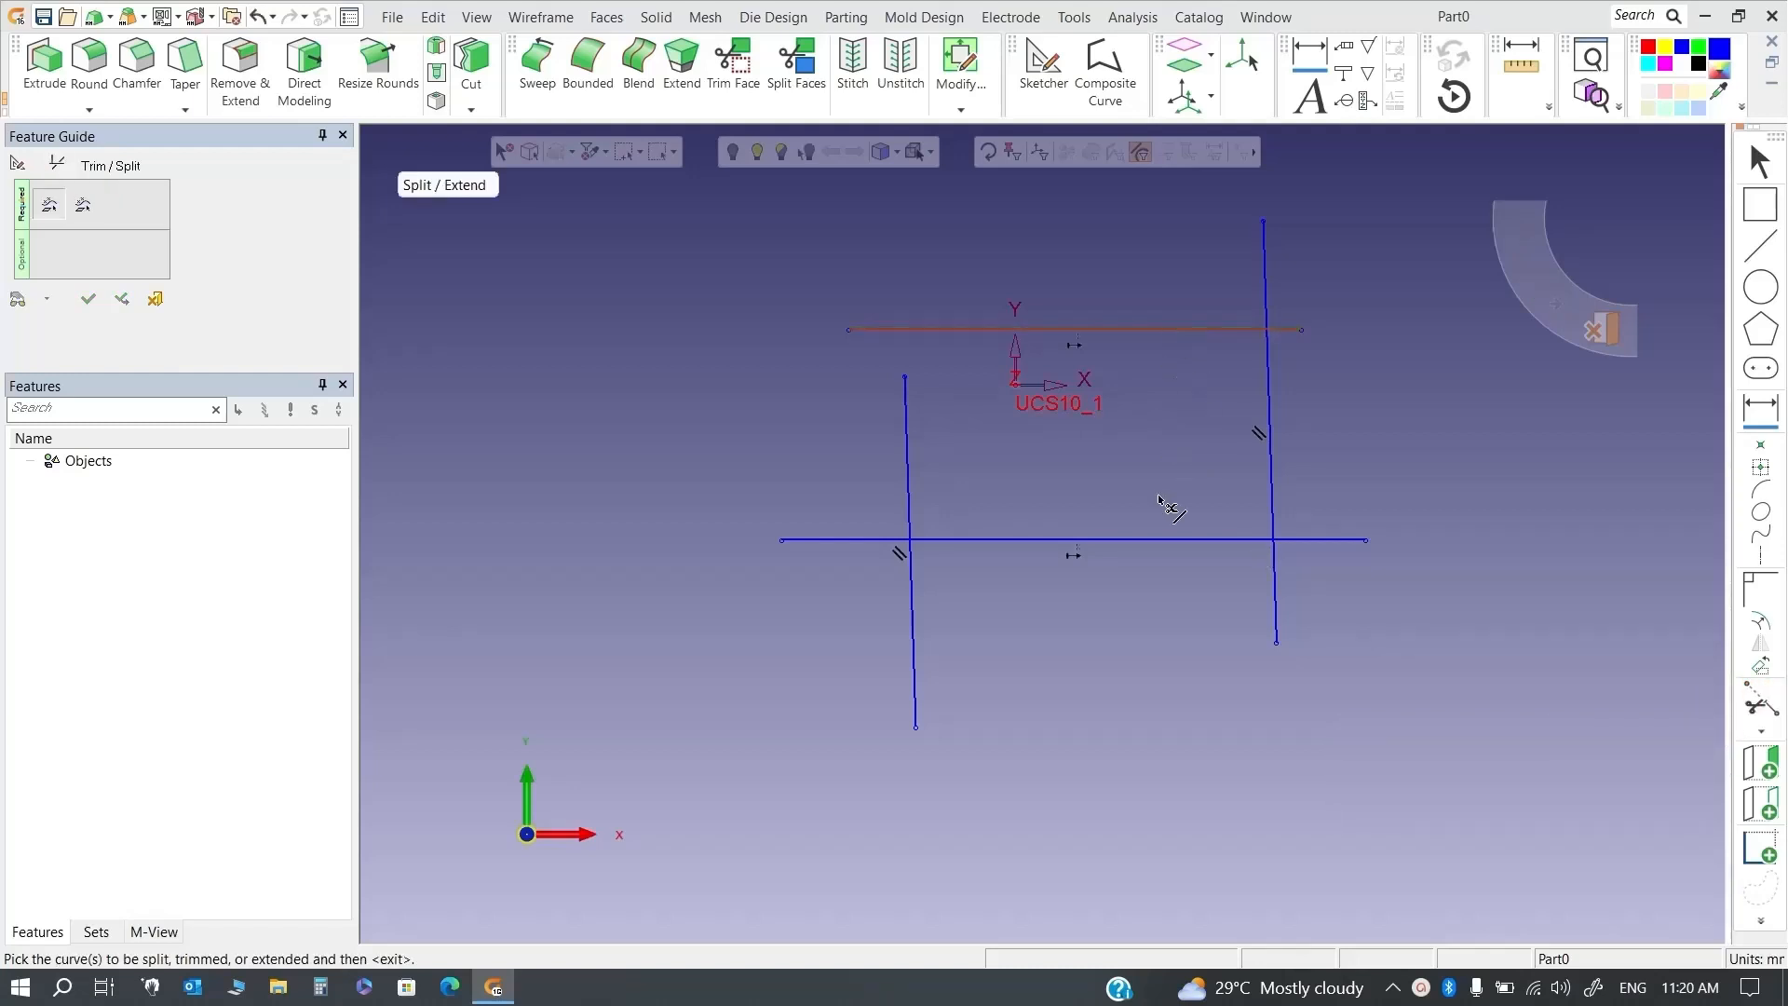
{"action": "middle_click", "coordinate": [613, 425]}
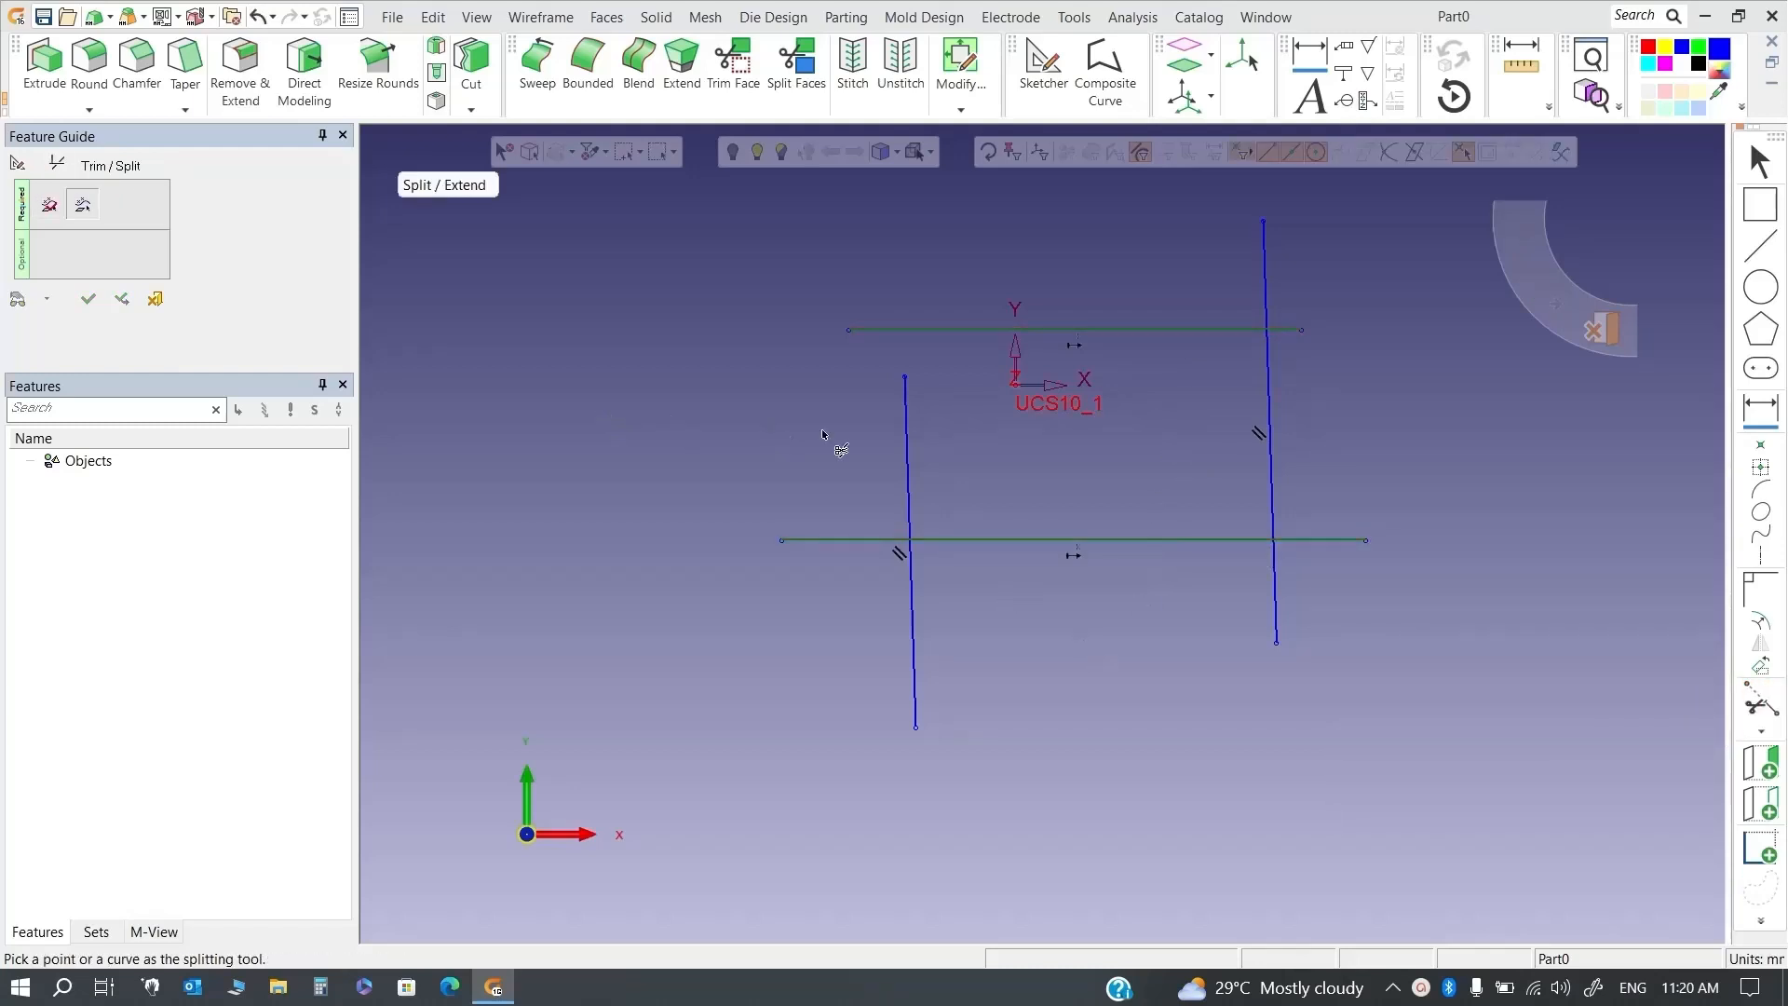
{"action": "left_click", "coordinate": [907, 465]}
{"action": "middle_click", "coordinate": [914, 521]}
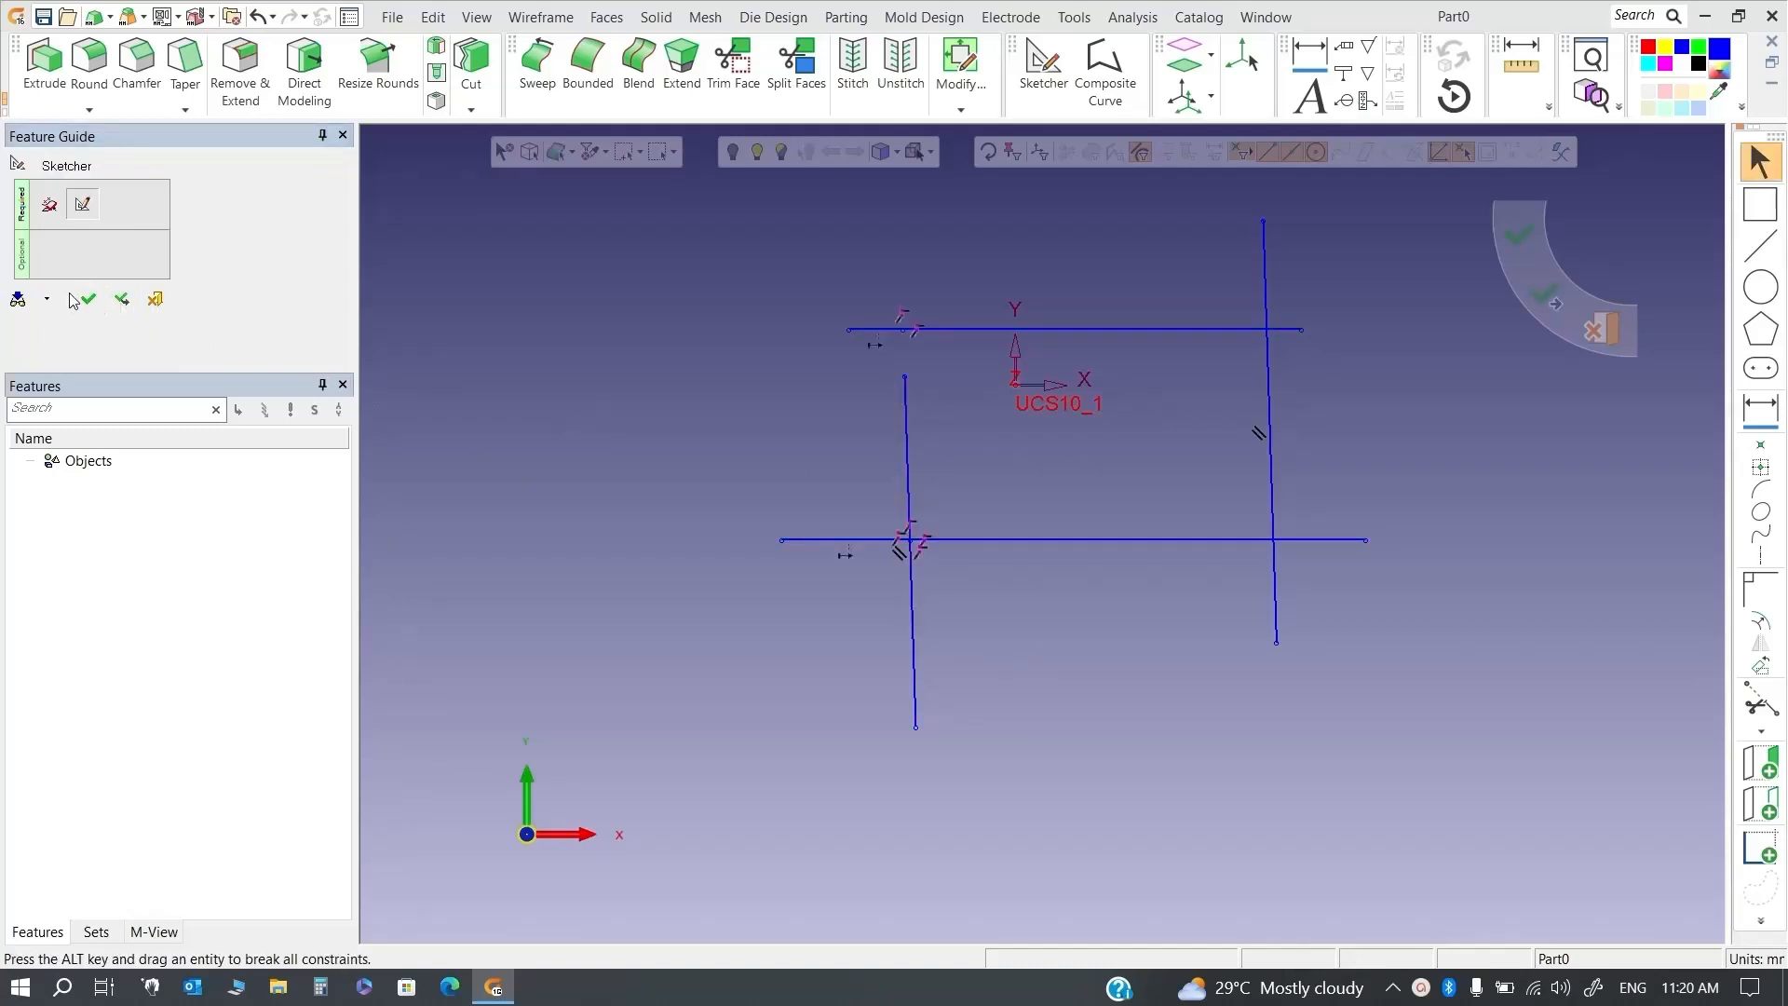
{"action": "key", "text": "ctrl+z"}
Extend the left vertical line up to the upper horizontal line with Split / Extend
{"action": "left_click", "coordinate": [1763, 707]}
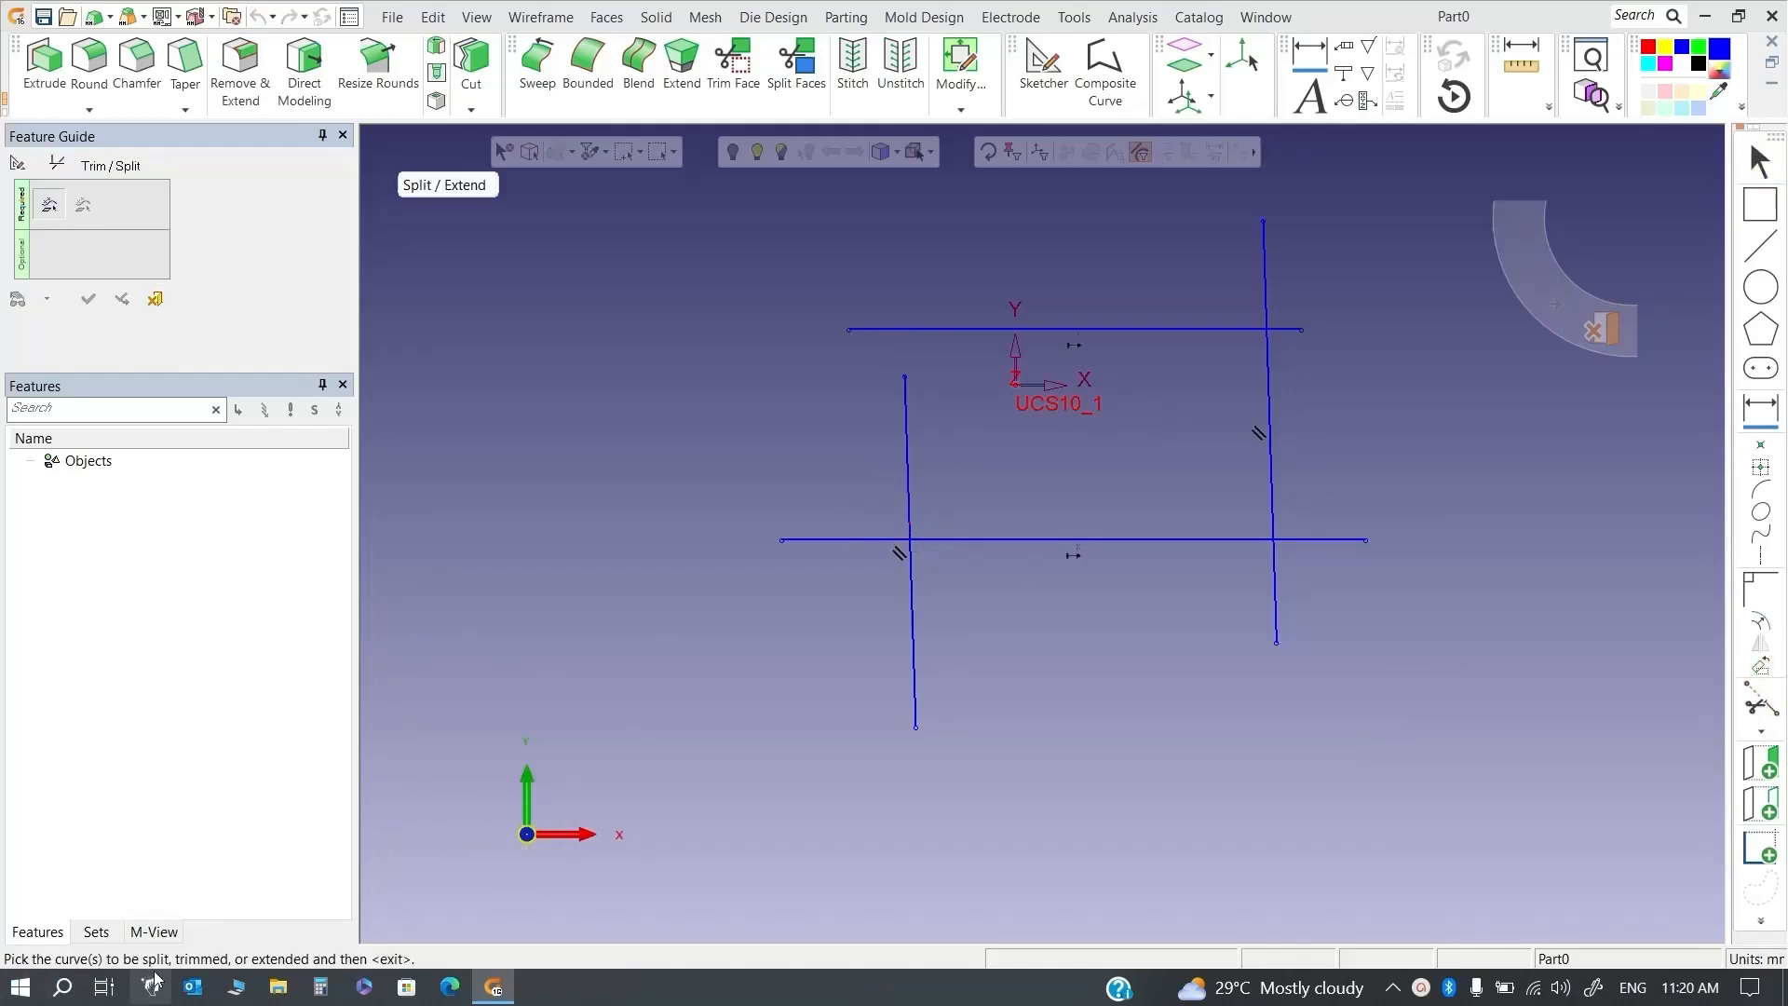
{"action": "left_click", "coordinate": [910, 424]}
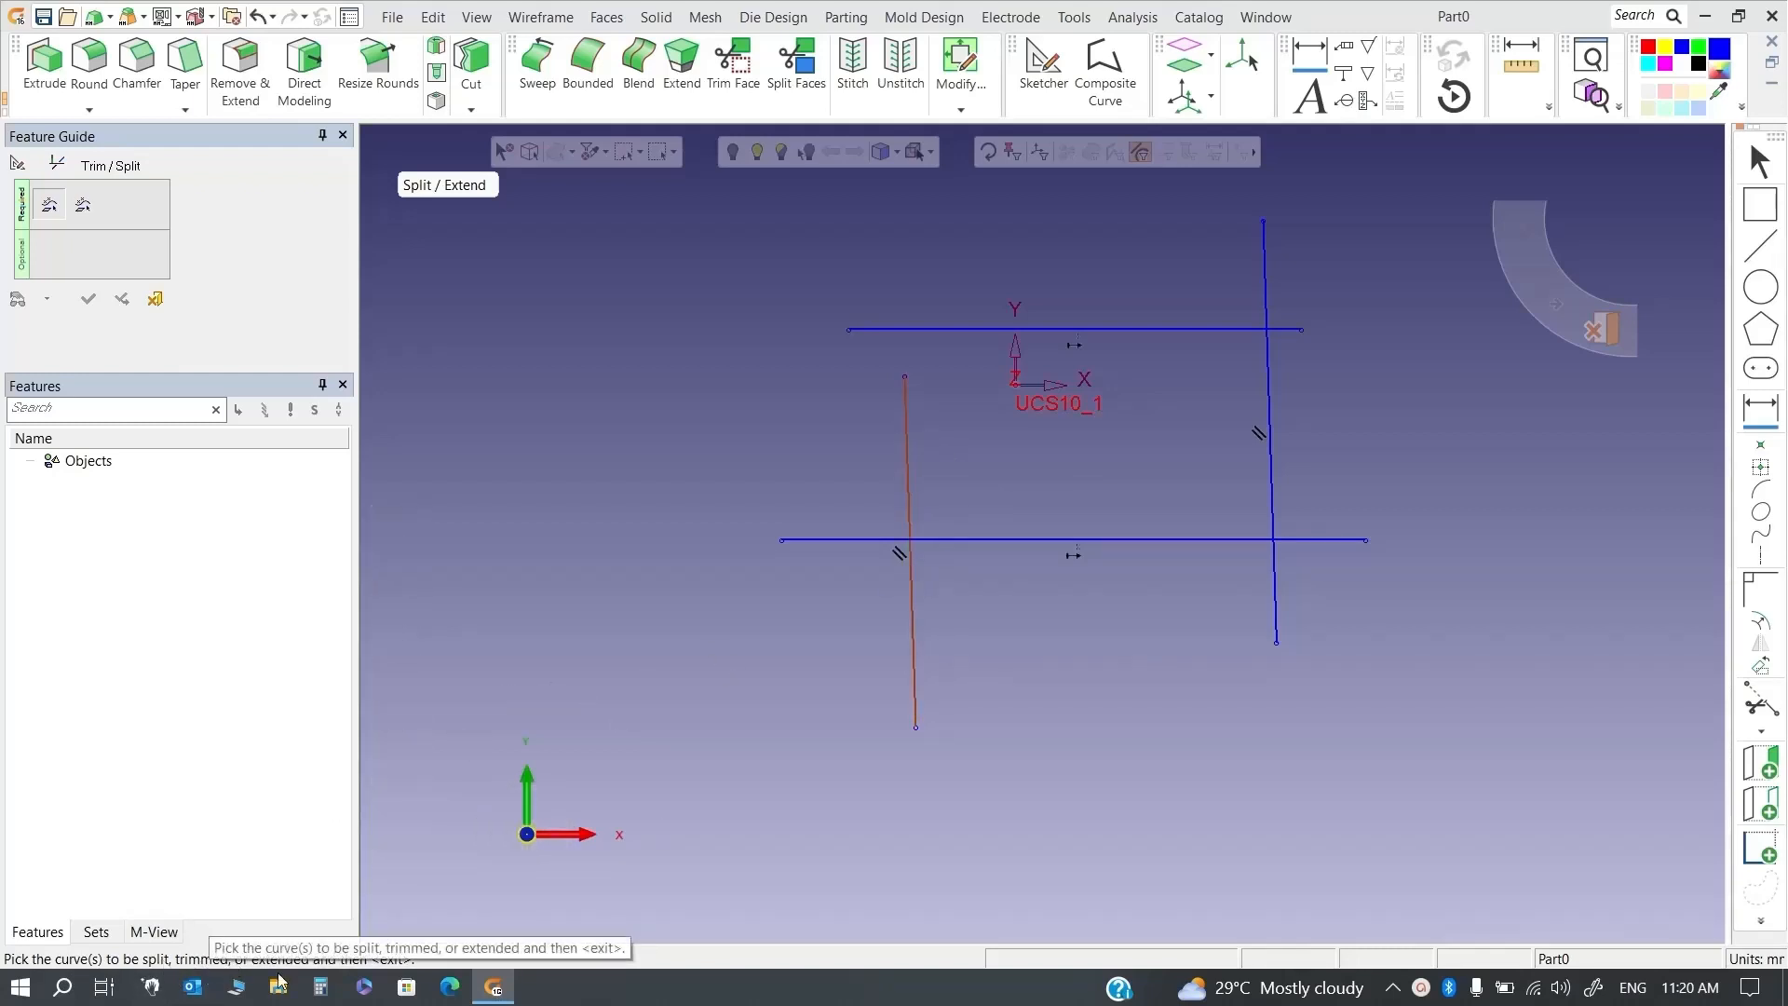
{"action": "middle_click", "coordinate": [690, 354]}
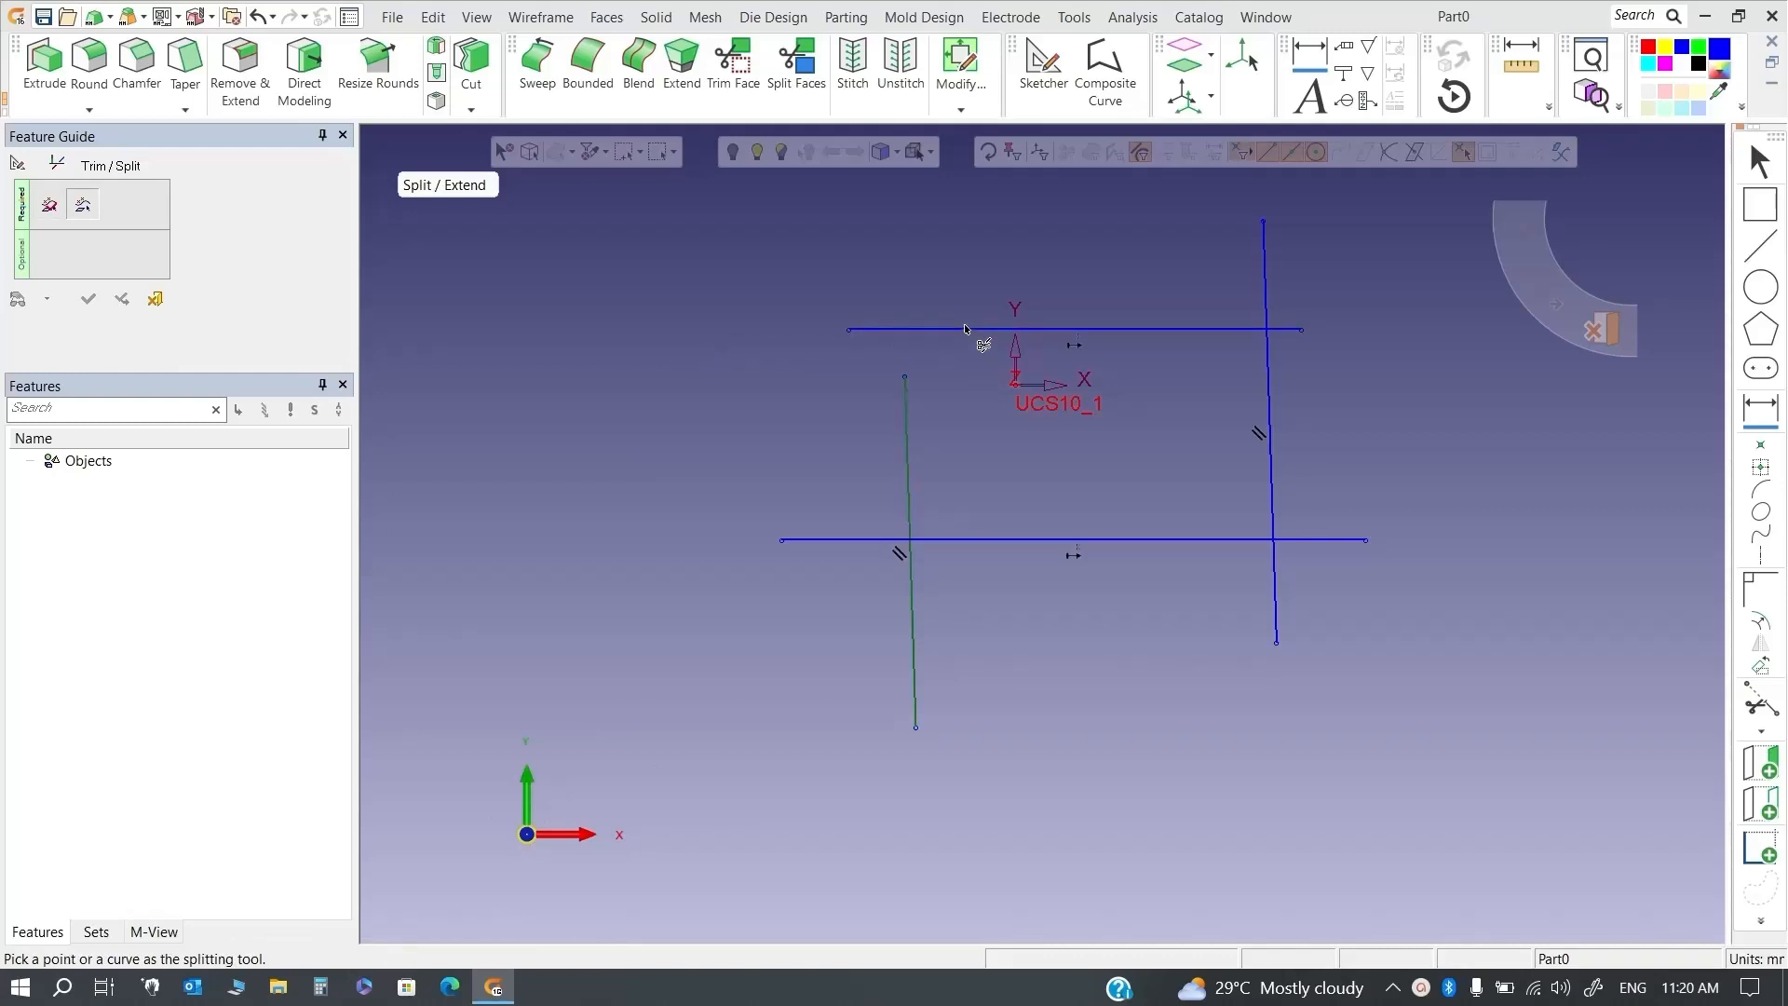
{"action": "left_click", "coordinate": [965, 334]}
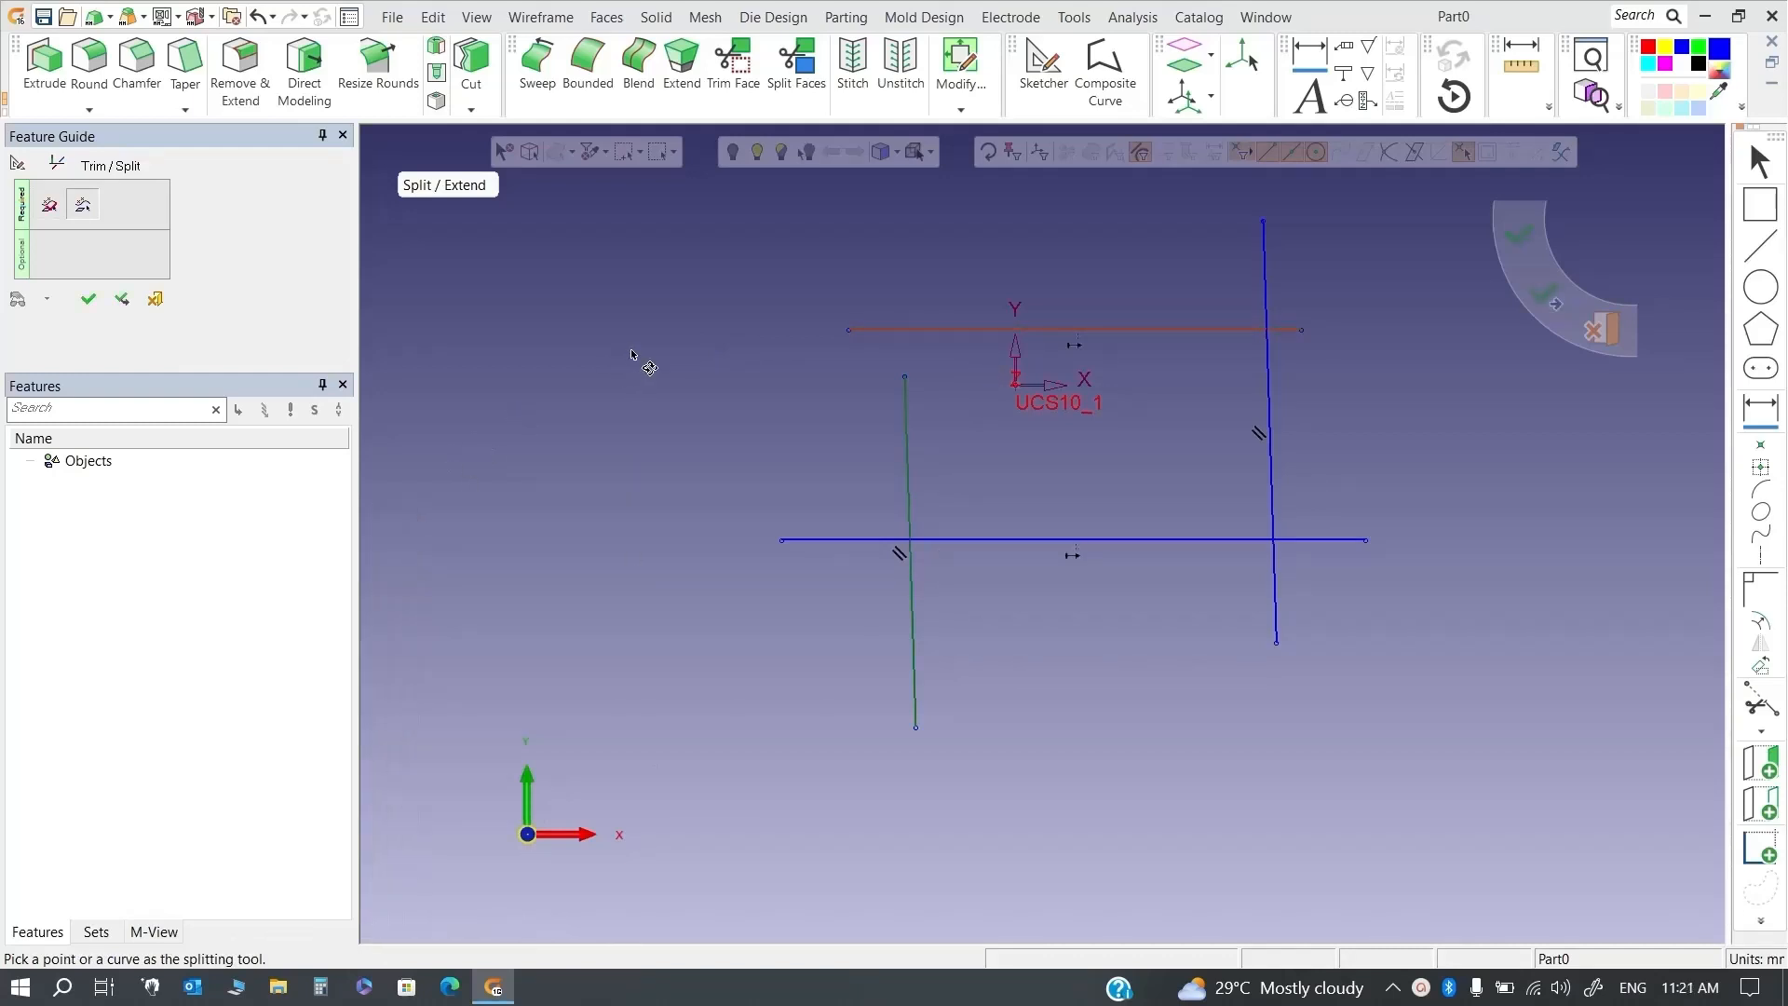
{"action": "left_click", "coordinate": [121, 299]}
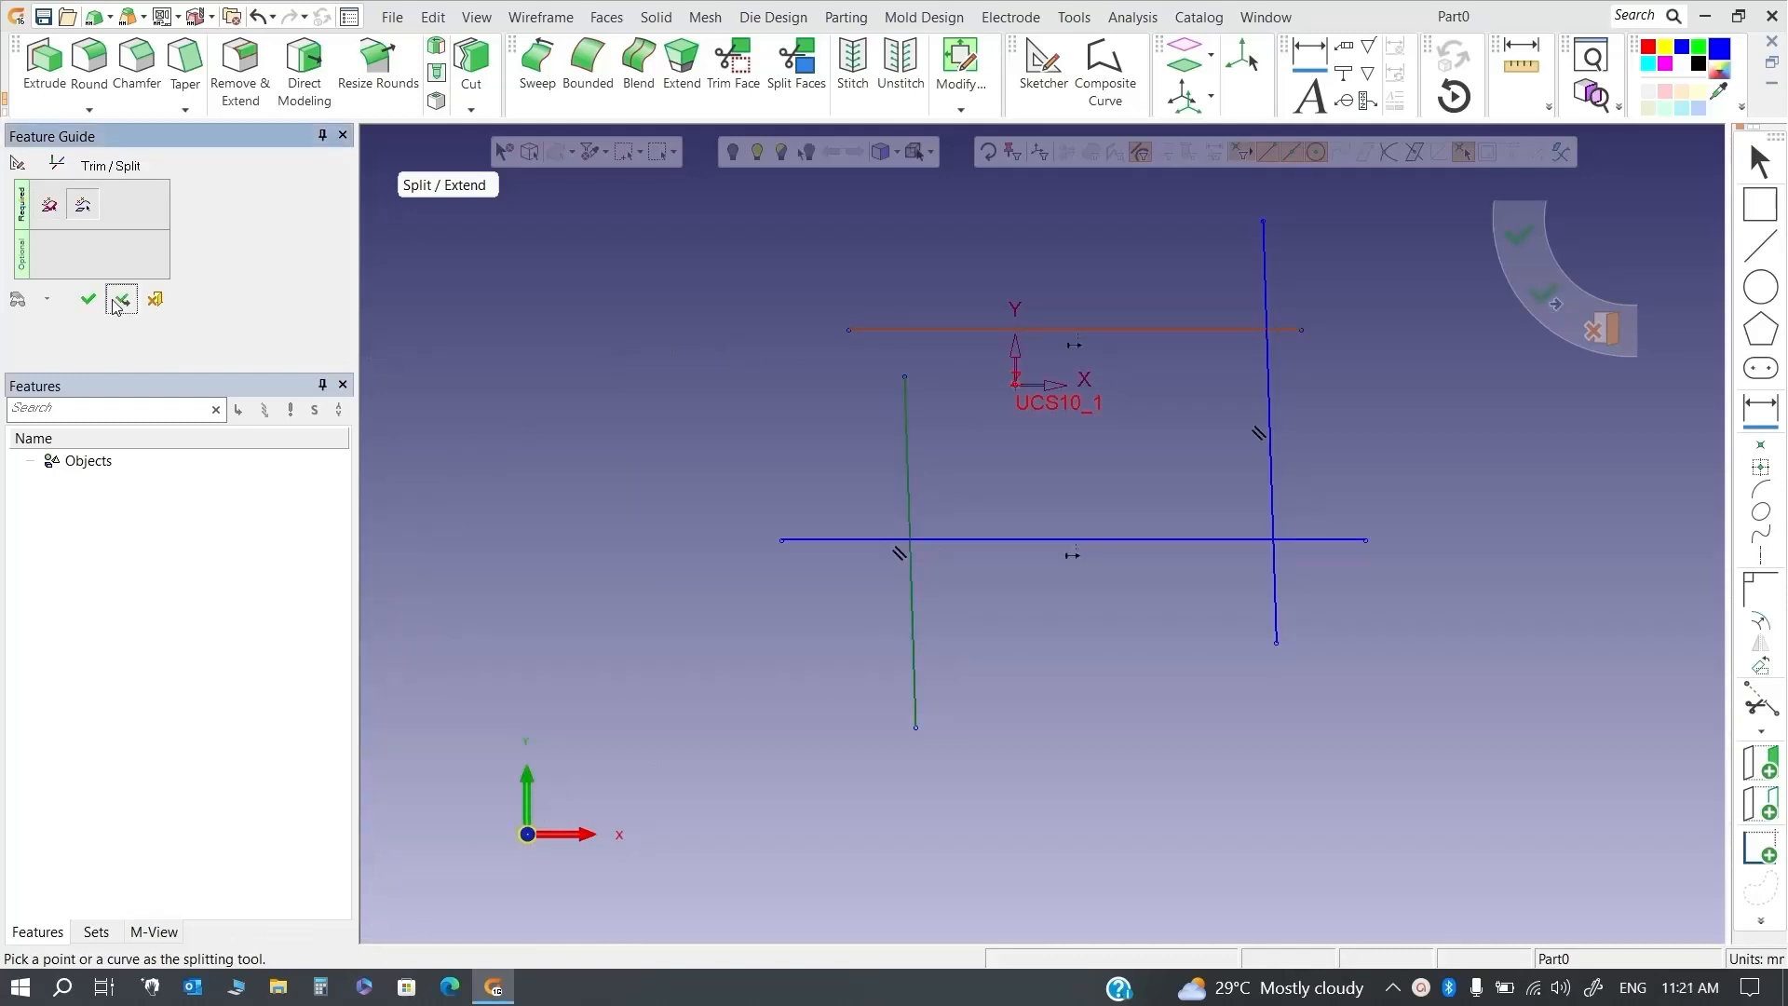
Split both vertical lines with the lower horizontal line as the splitting tool
{"action": "left_click", "coordinate": [907, 400]}
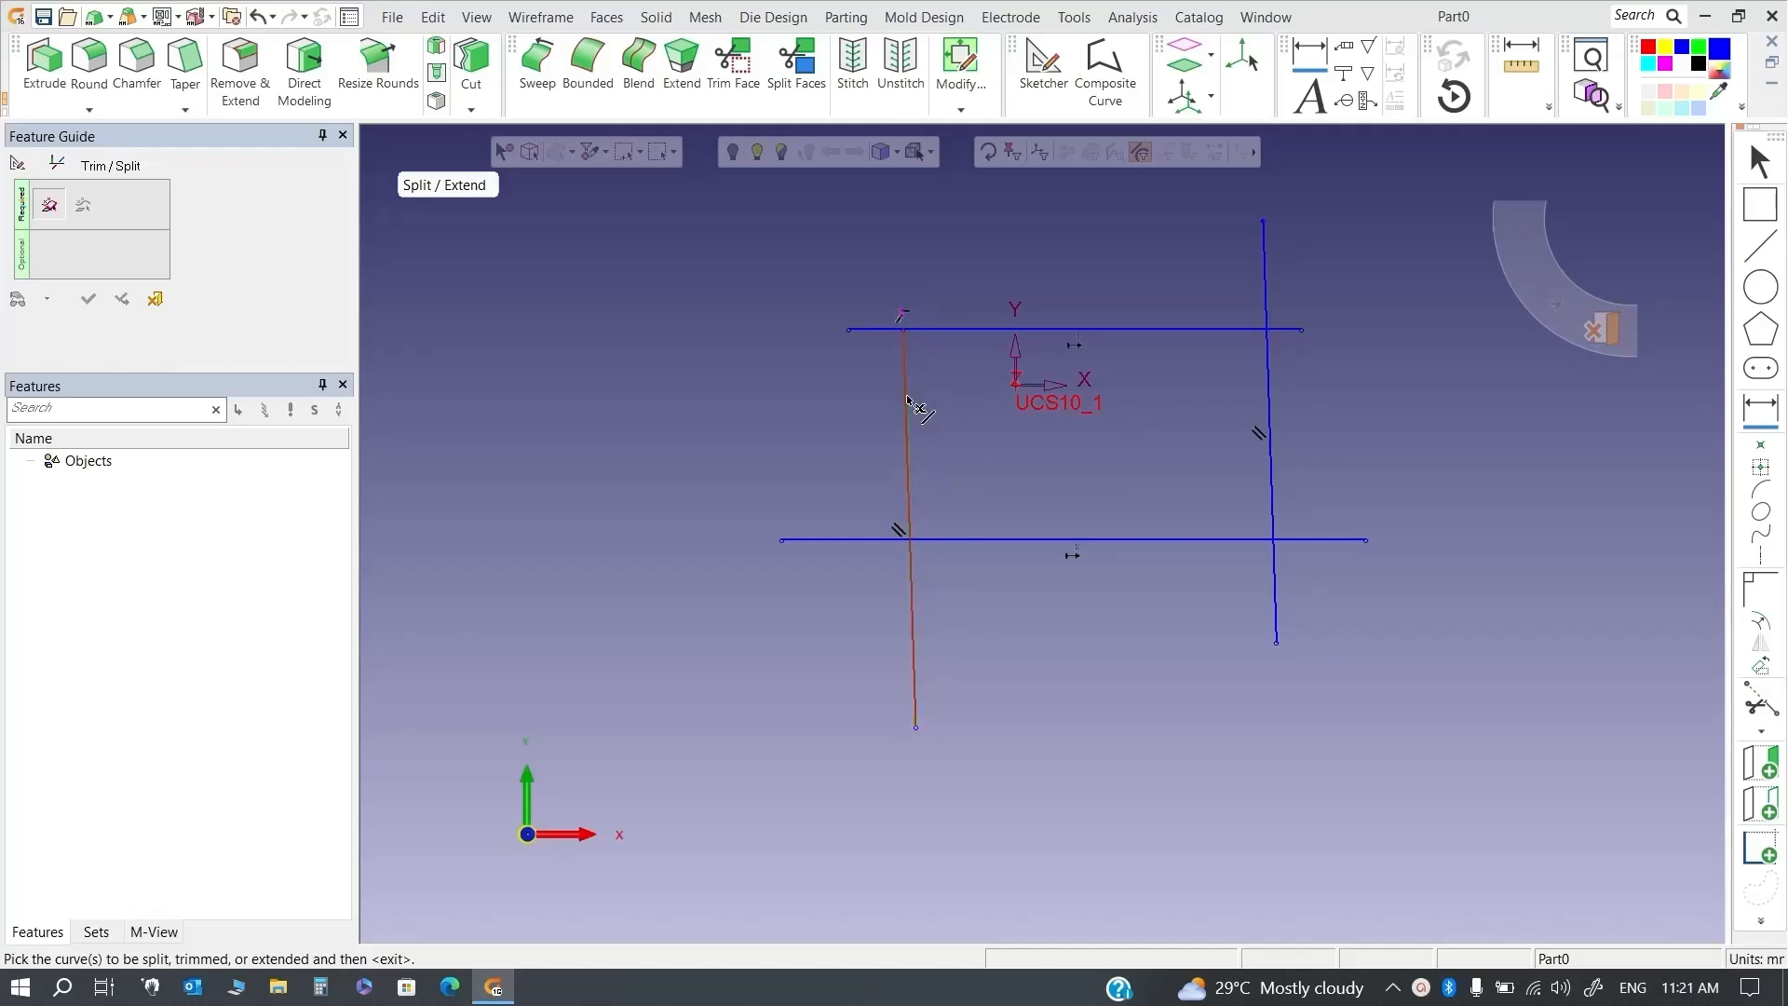
{"action": "left_click", "coordinate": [1271, 399]}
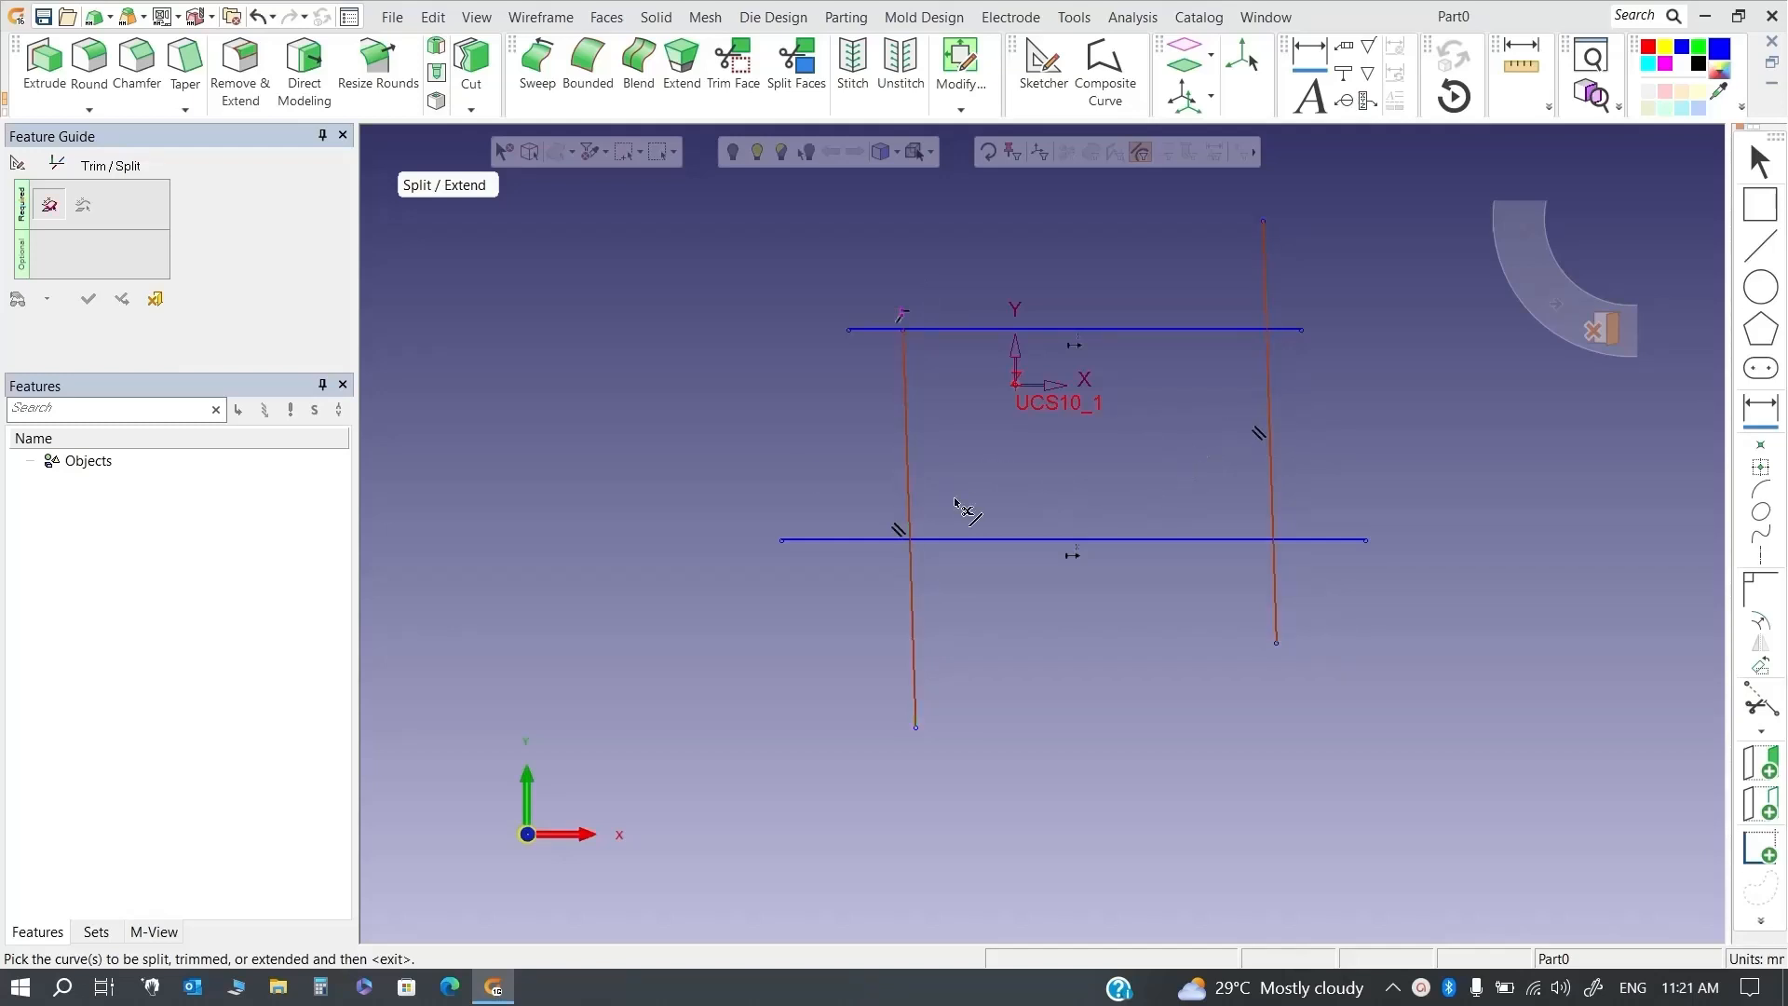
{"action": "scroll", "coordinate": [752, 240], "scroll_direction": "up", "scroll_amount": 1}
{"action": "middle_click", "coordinate": [751, 240]}
{"action": "scroll", "coordinate": [756, 242], "scroll_direction": "down", "scroll_amount": 1}
{"action": "left_click", "coordinate": [1140, 620]}
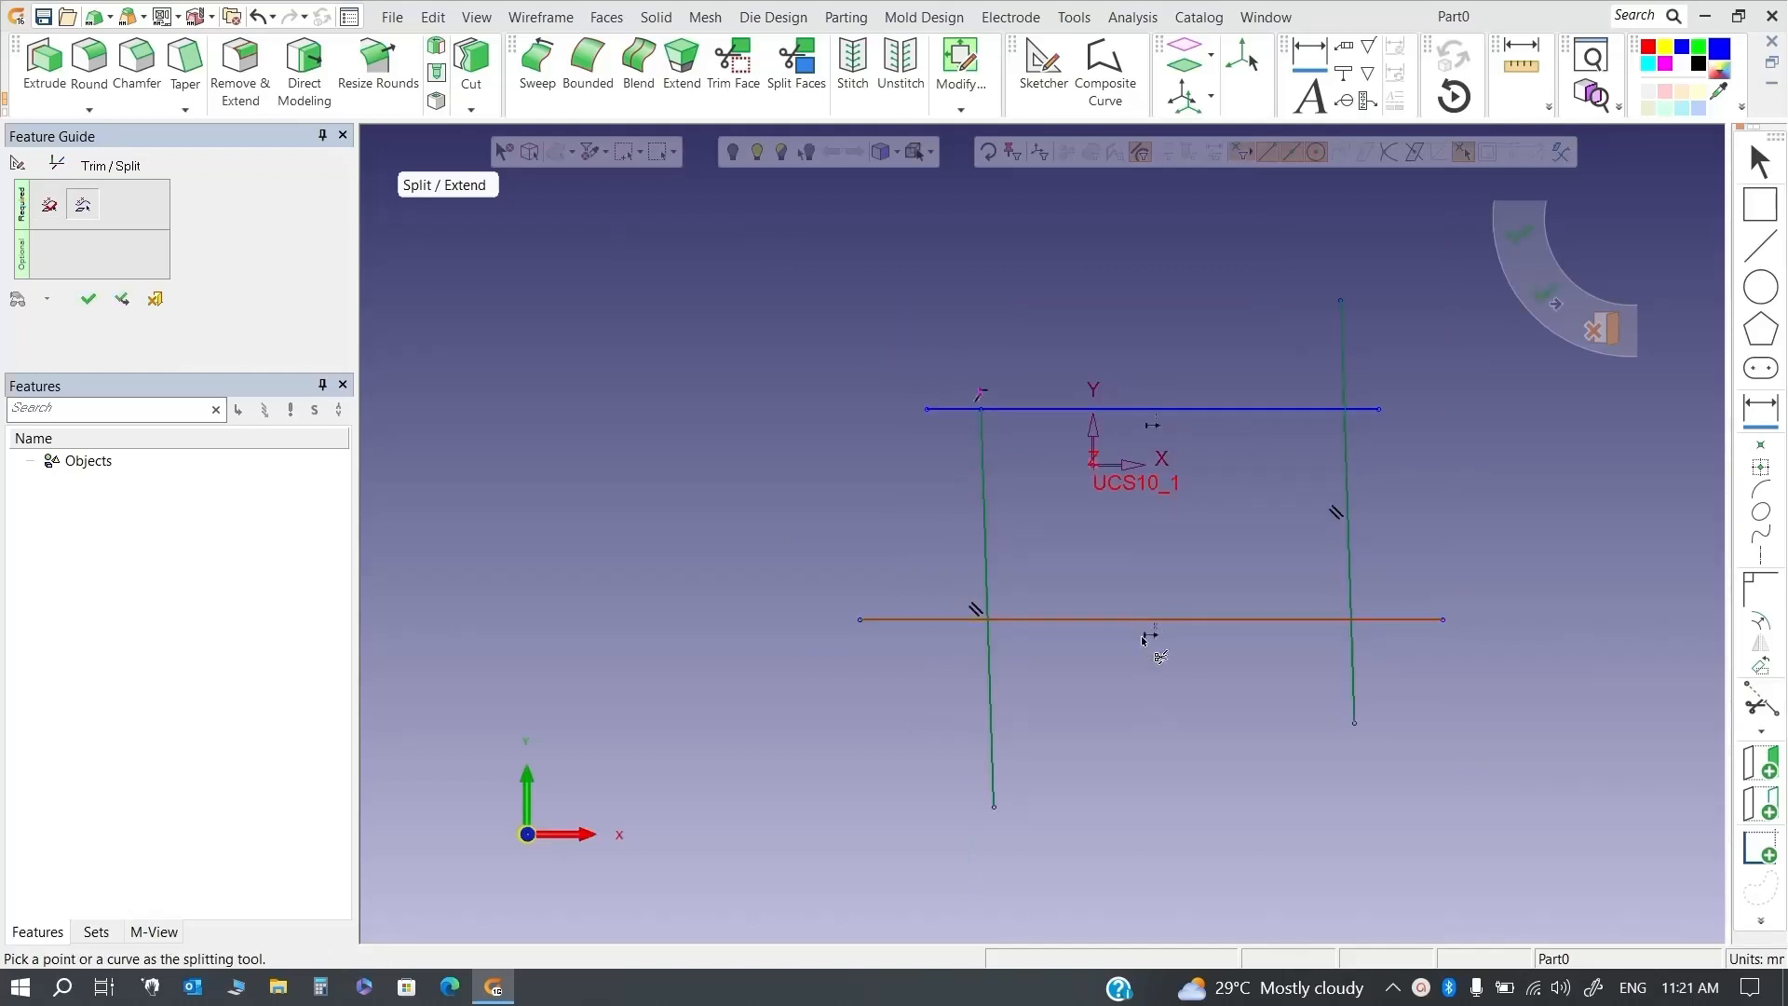
{"action": "scroll", "coordinate": [1007, 587], "scroll_direction": "down", "scroll_amount": 1}
{"action": "scroll", "coordinate": [1121, 510], "scroll_direction": "up", "scroll_amount": 1}
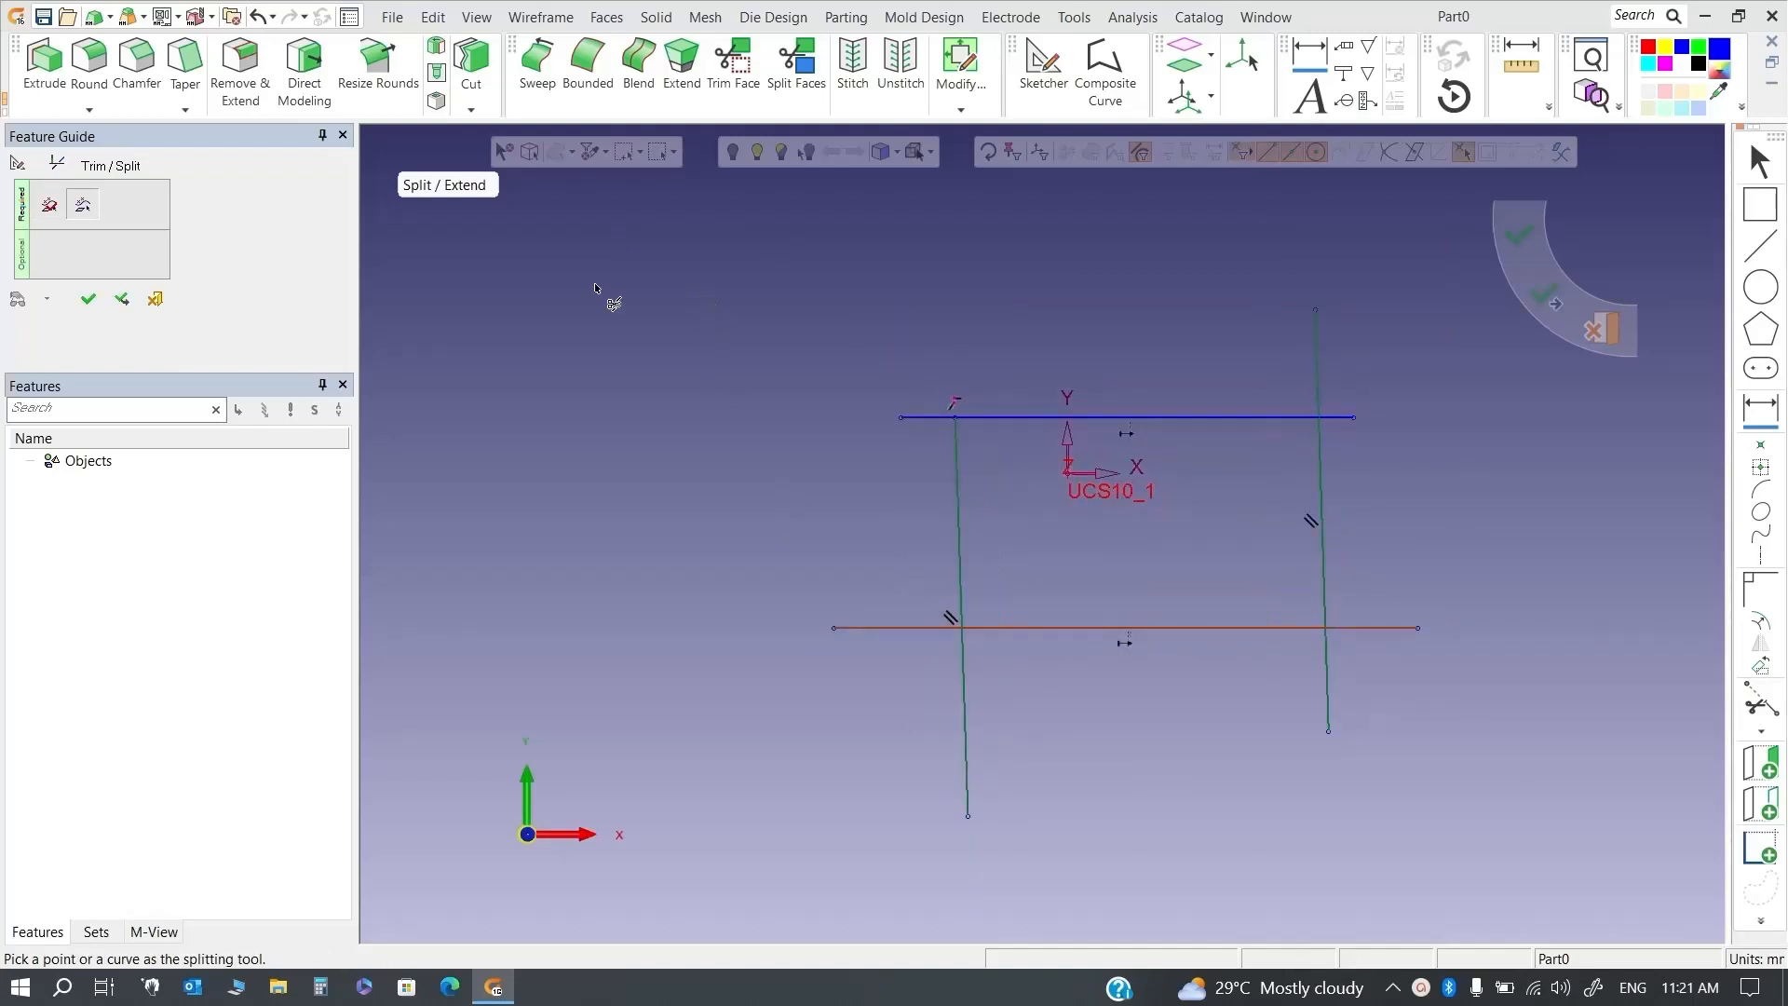
{"action": "left_click", "coordinate": [113, 308]}
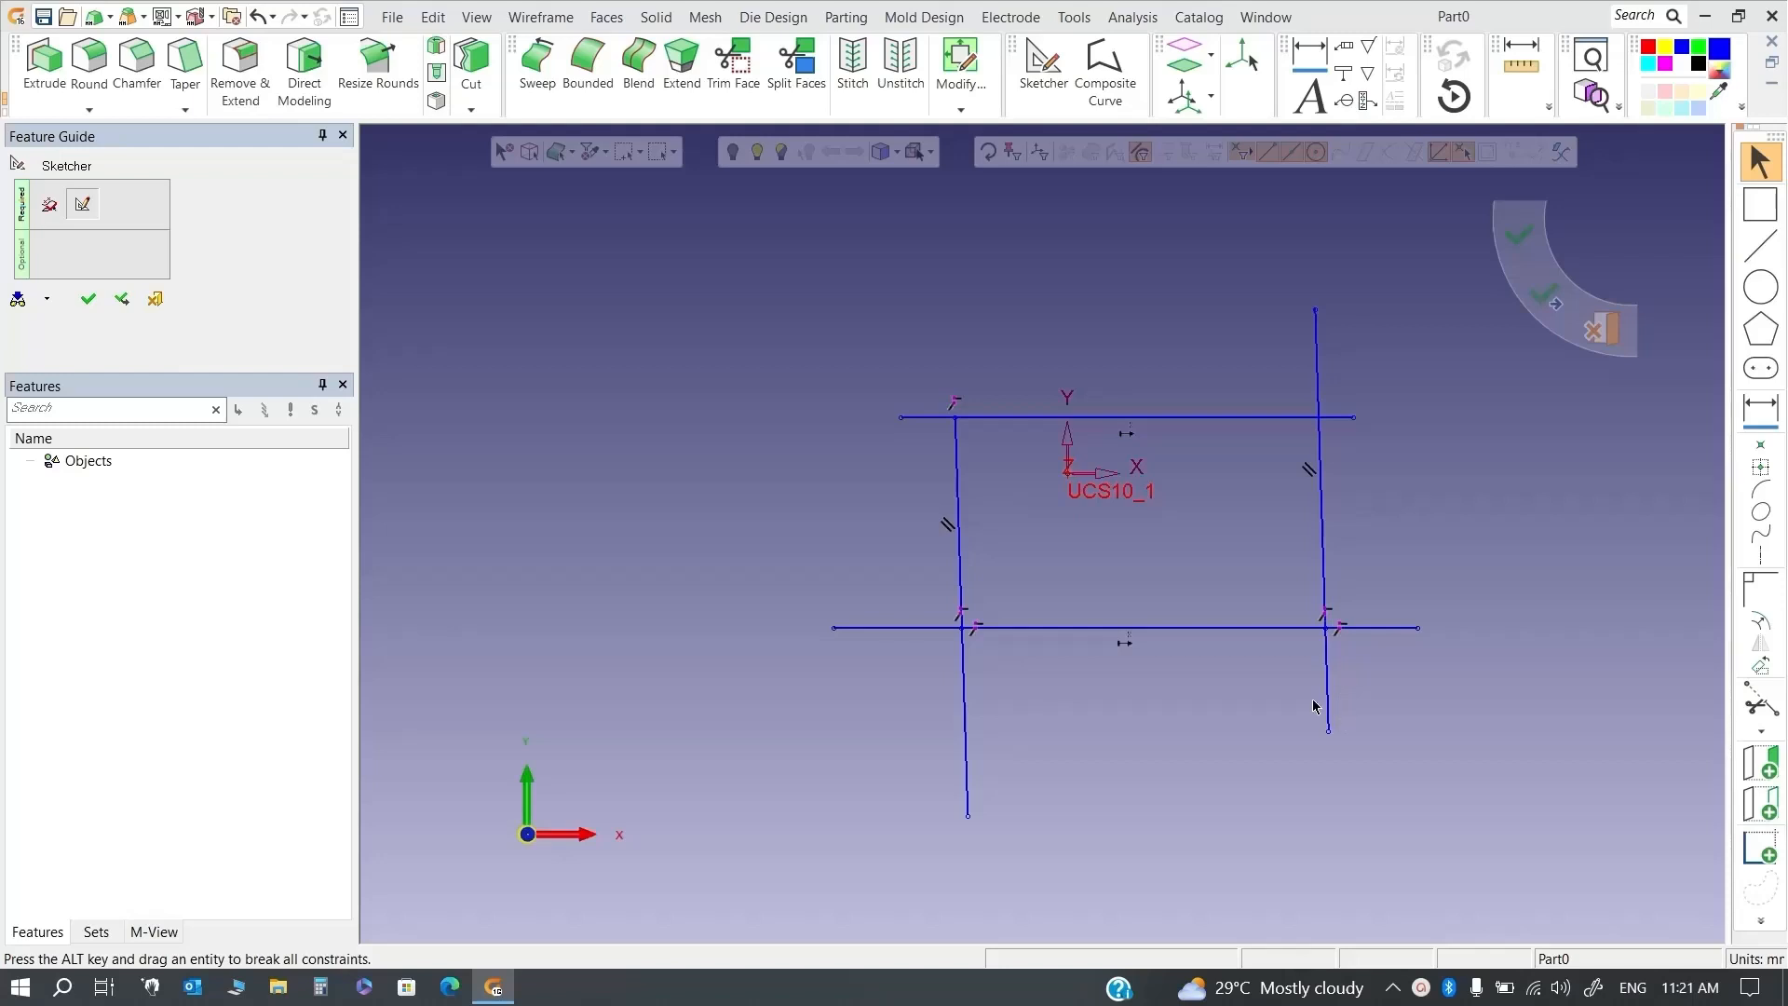
Sketch a vertical line between the two near-vertical lines, starting below the upper horizontal line and crossing only the lower one
{"action": "left_click", "coordinate": [1763, 245]}
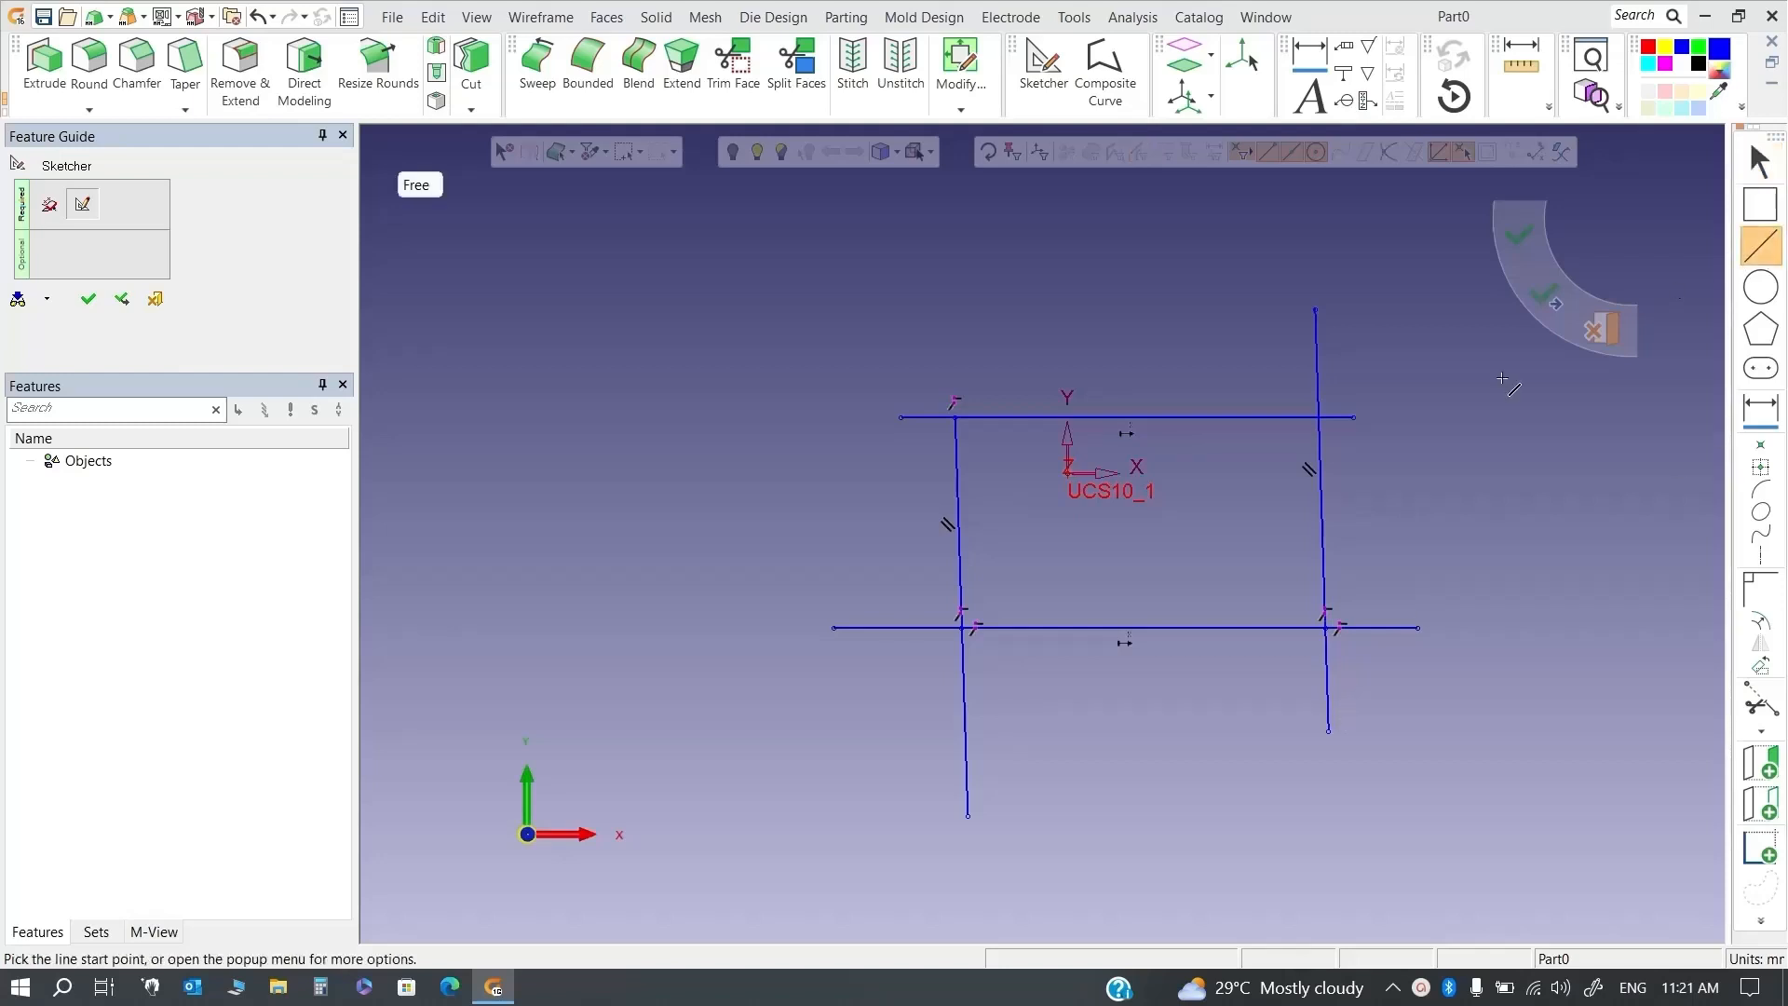
{"action": "left_click", "coordinate": [1225, 450]}
{"action": "left_click", "coordinate": [1225, 784]}
{"action": "key", "text": "Escape"}
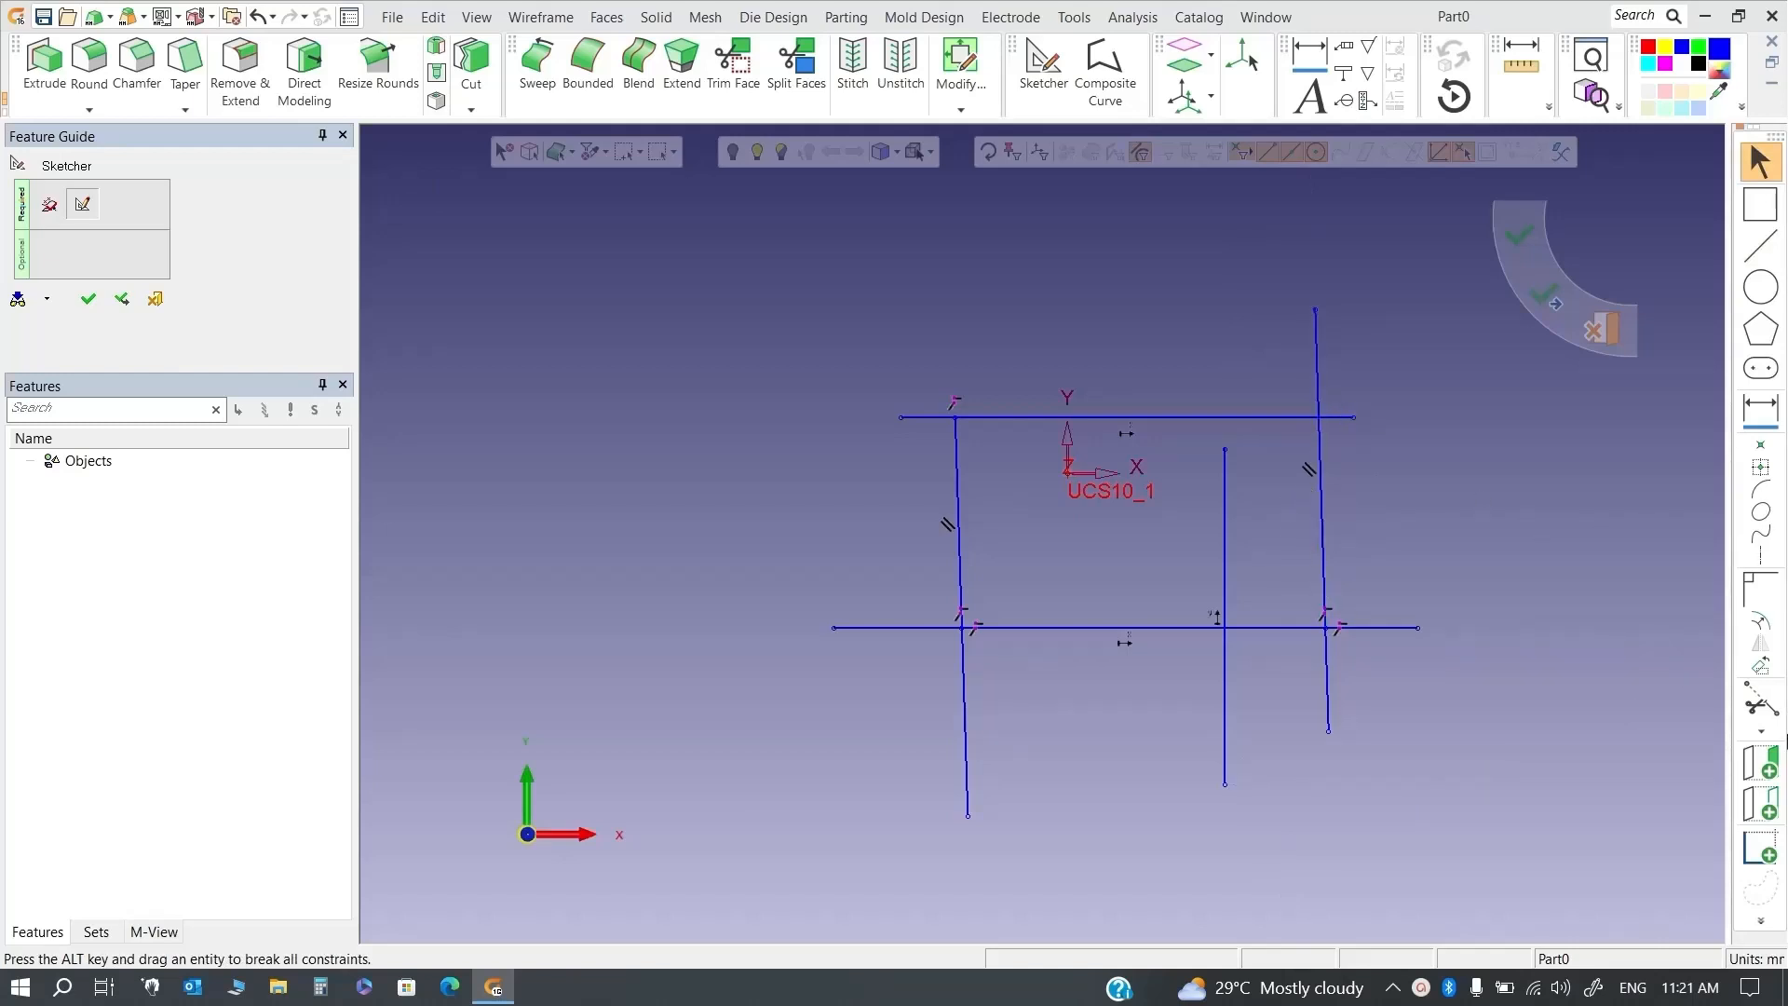
Use Split / Extend with the upper horizontal line as the splitting tool on the new vertical line and the right near-vertical line
{"action": "left_click", "coordinate": [1763, 706]}
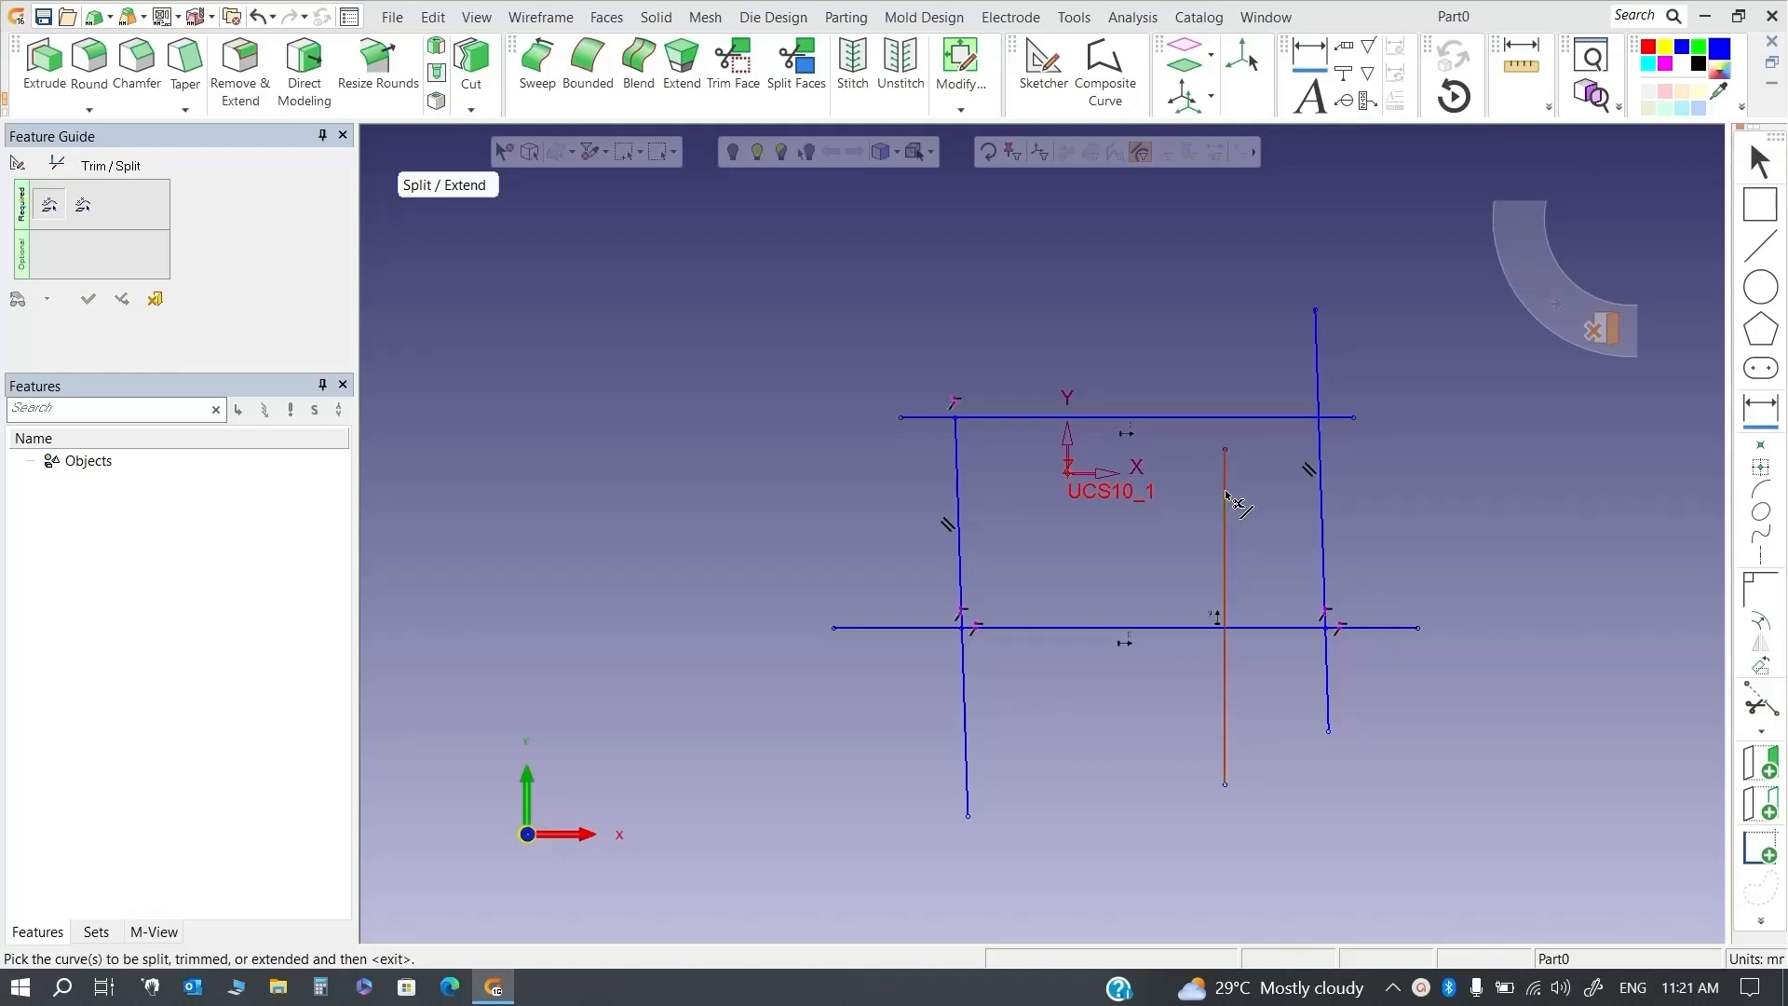
{"action": "left_click", "coordinate": [1318, 402]}
{"action": "left_click", "coordinate": [84, 197]}
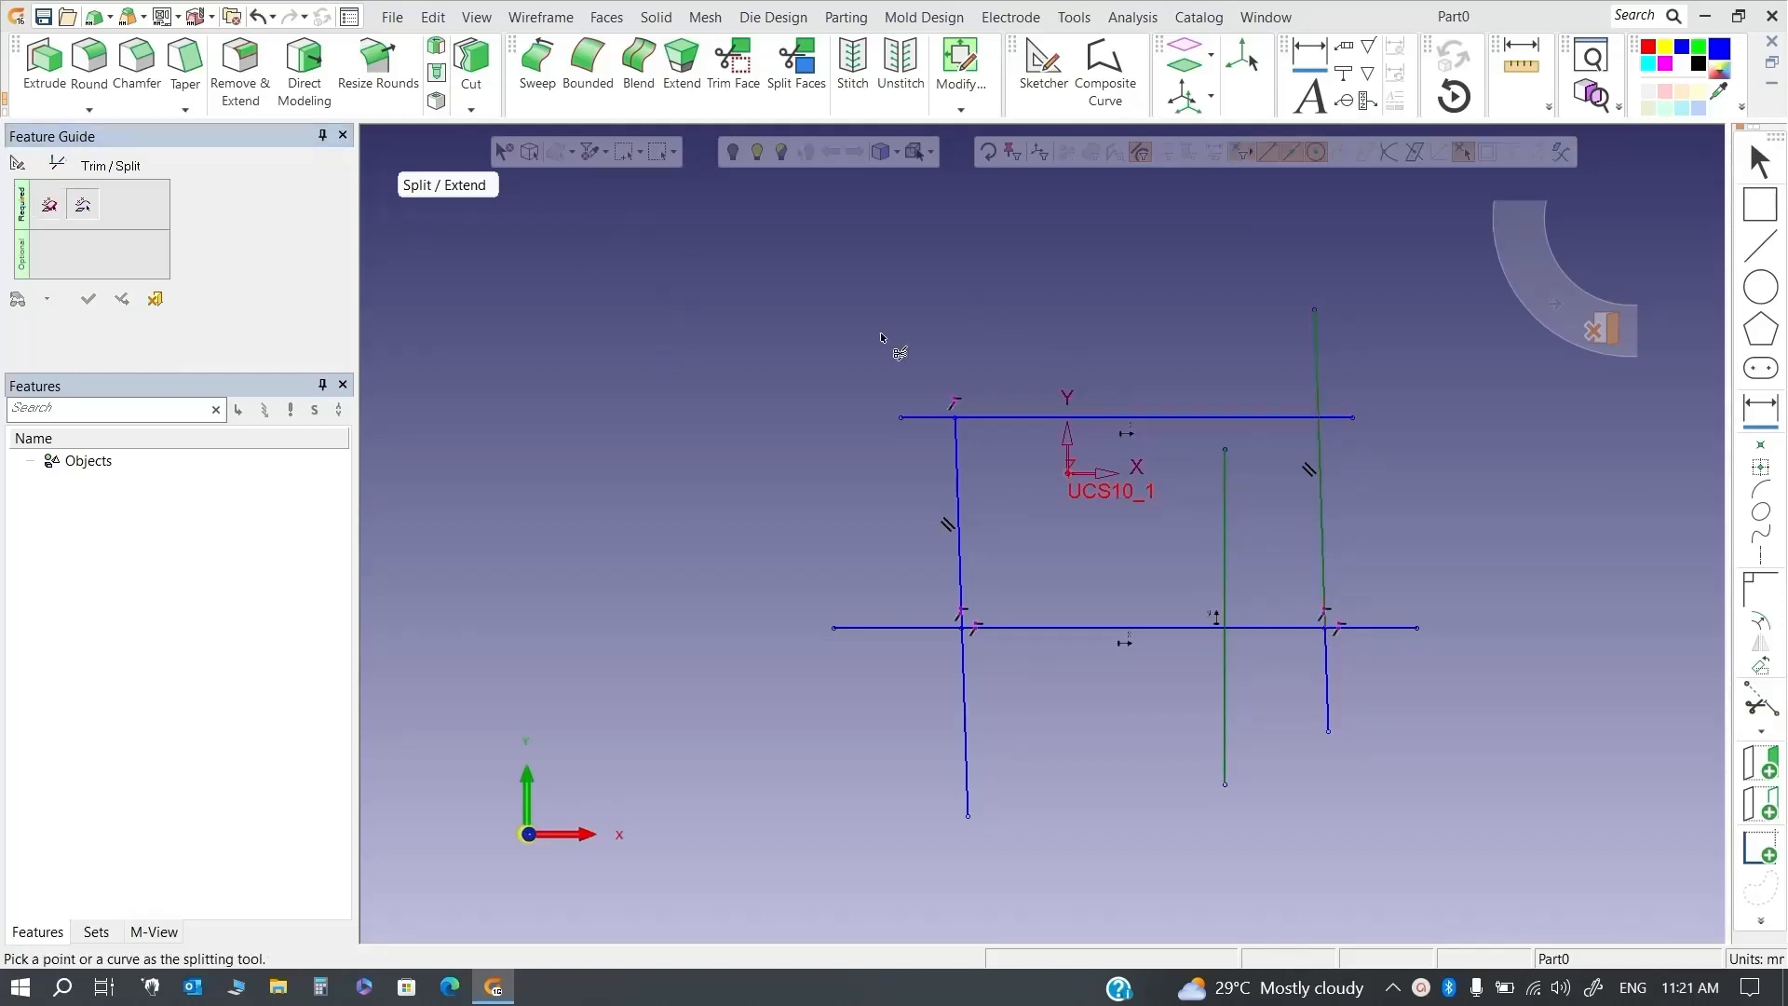
{"action": "left_click", "coordinate": [1276, 418]}
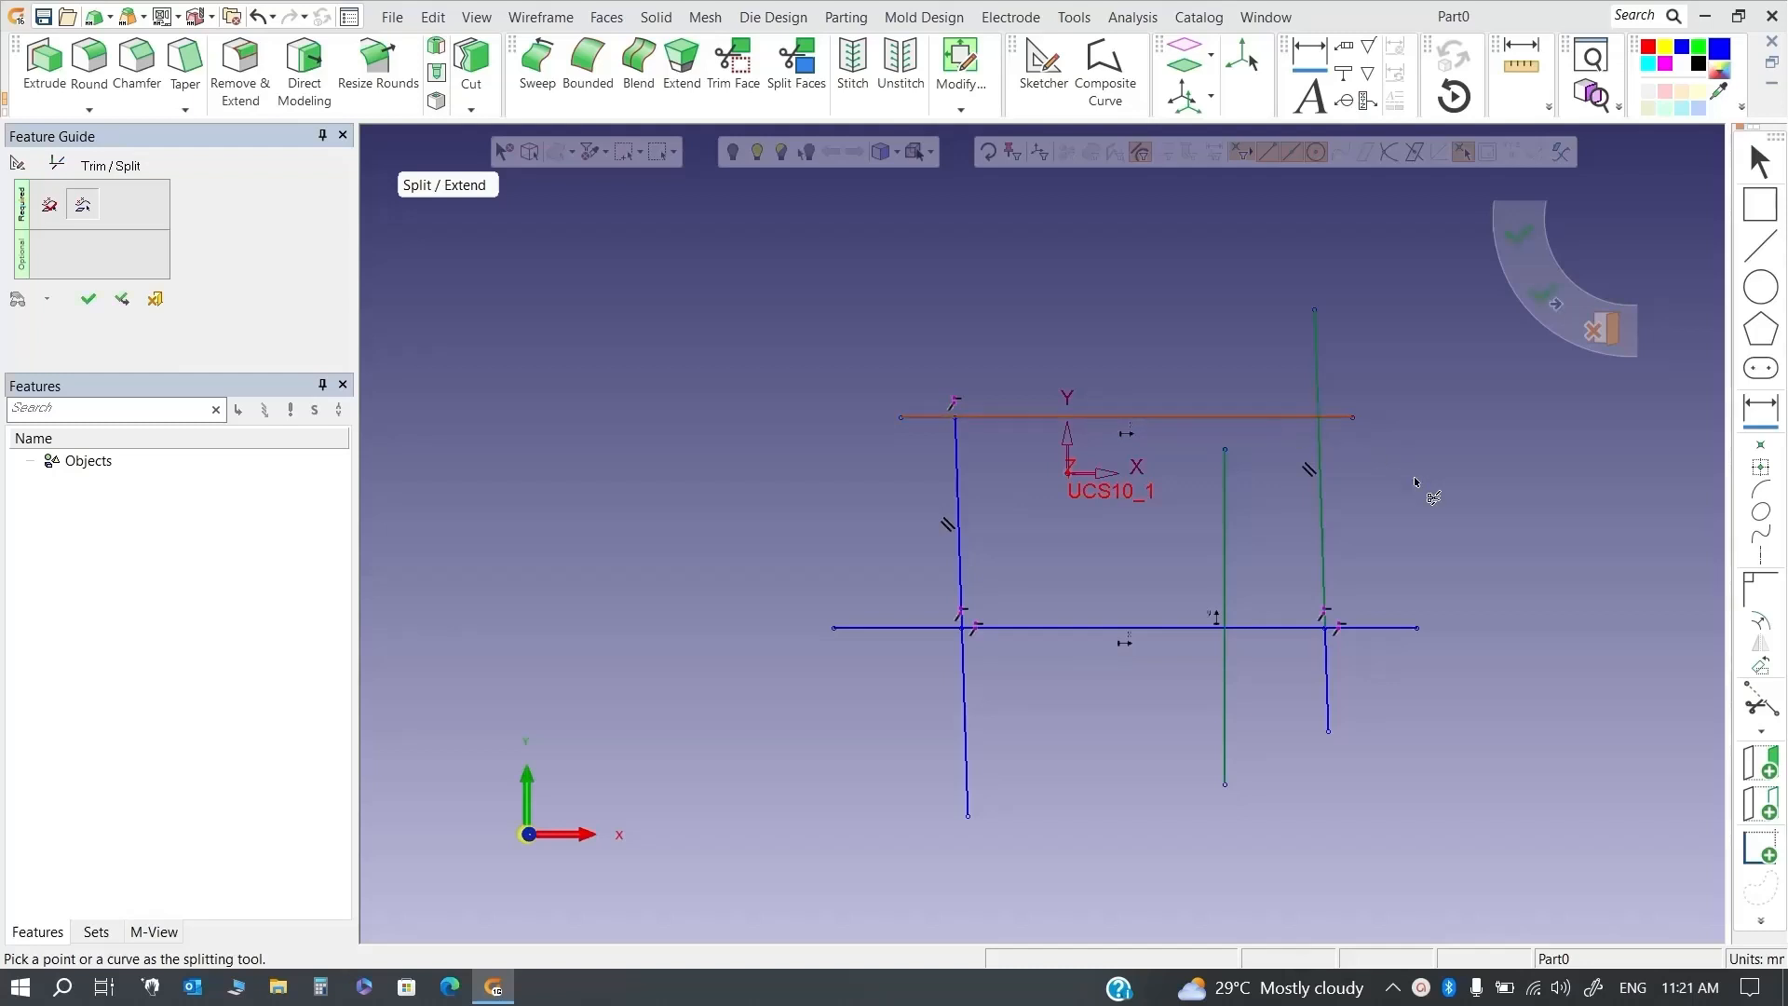
{"action": "left_click", "coordinate": [88, 299]}
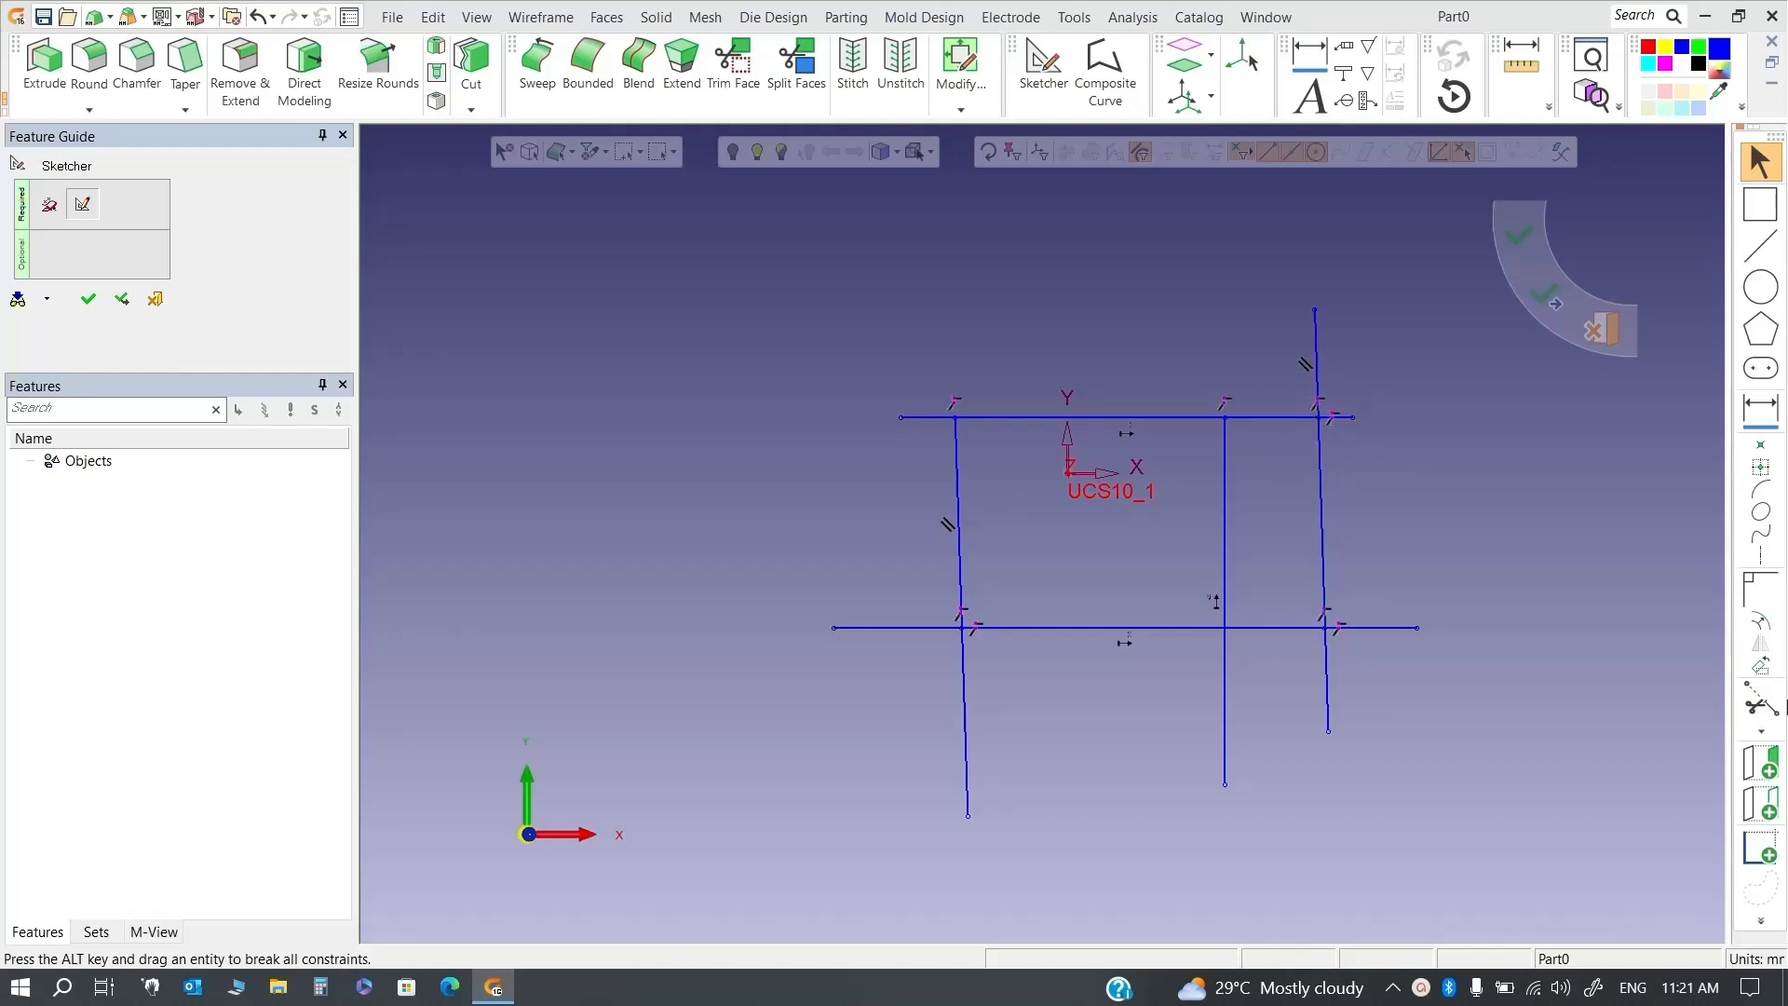
Trim away the left line's segment below the lower horizontal line and the middle vertical line's segment between the horizontals
{"action": "left_click", "coordinate": [1762, 730]}
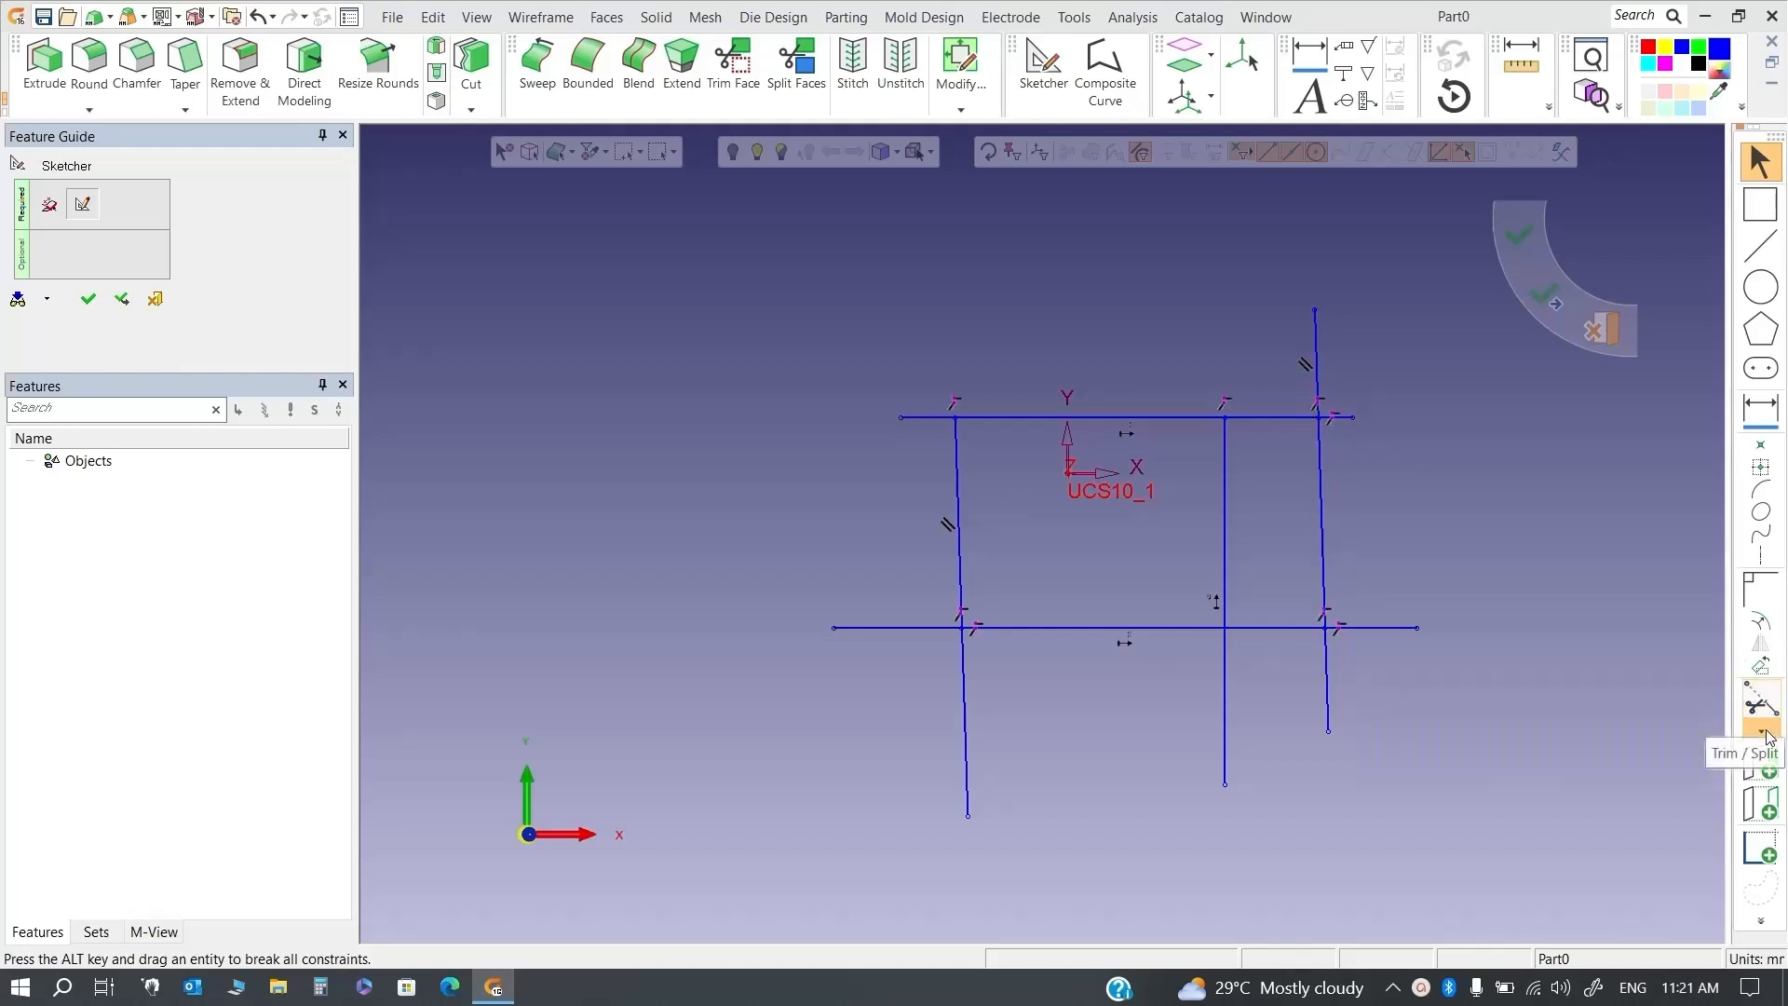
{"action": "left_click", "coordinate": [1726, 701]}
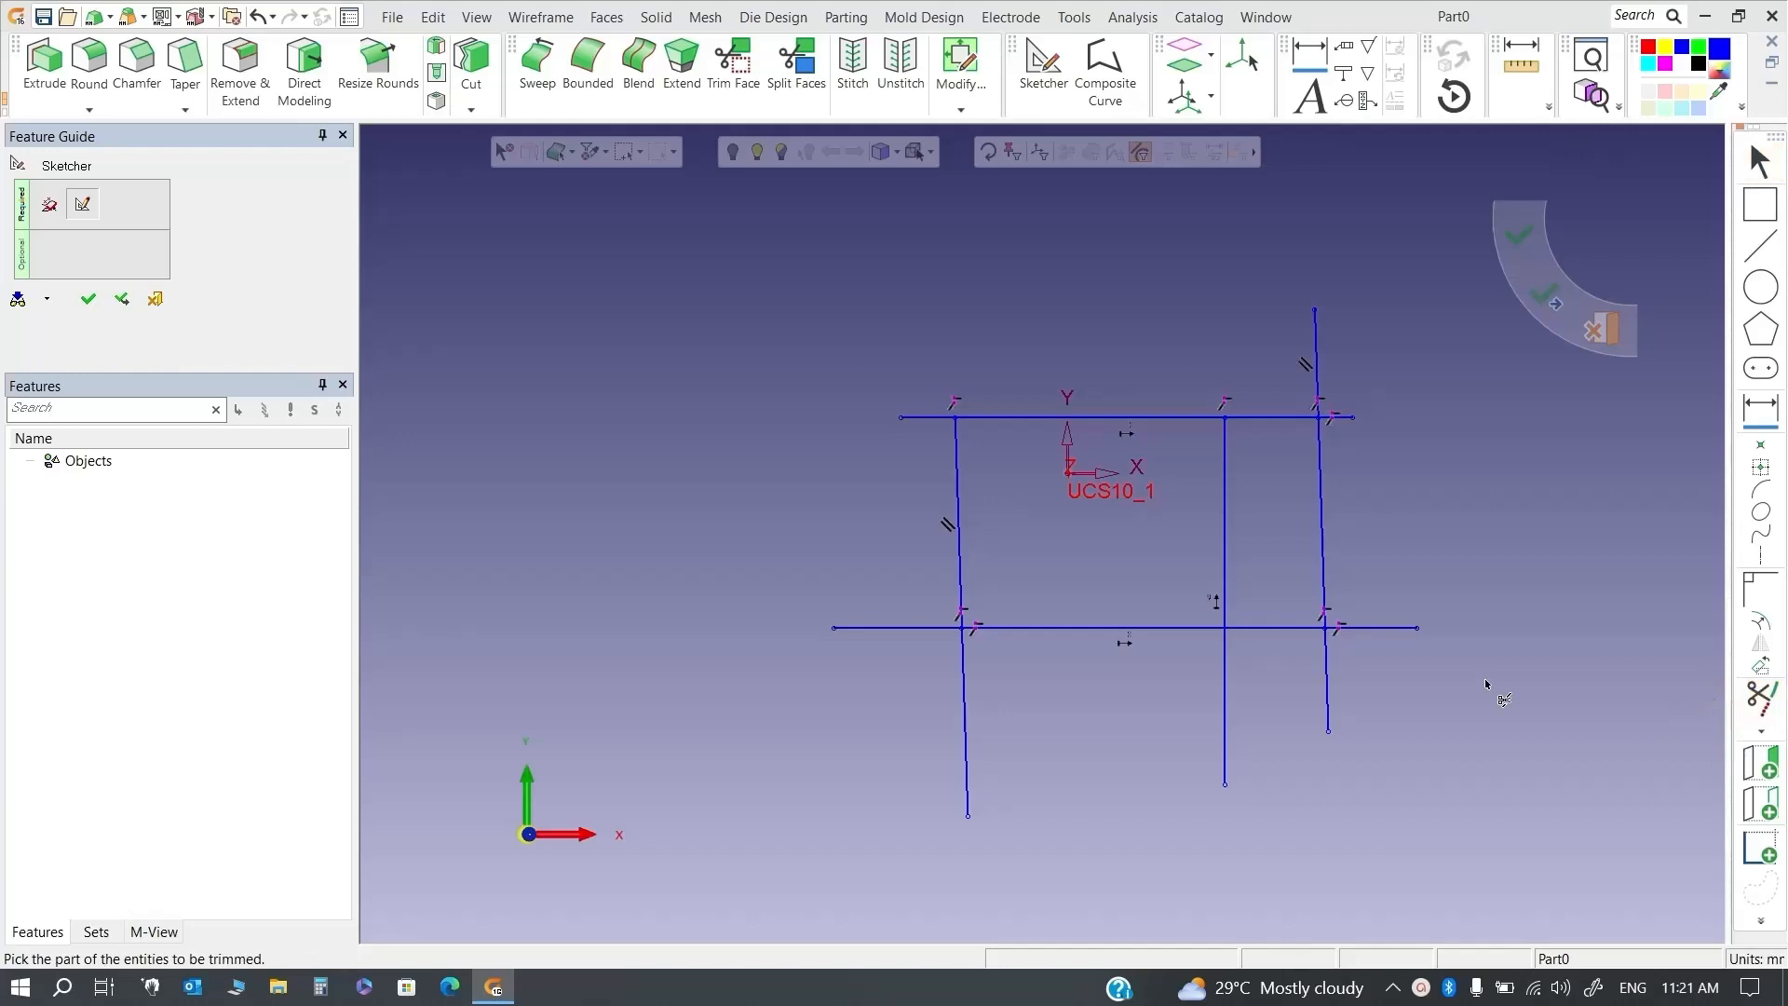
{"action": "left_click", "coordinate": [955, 673]}
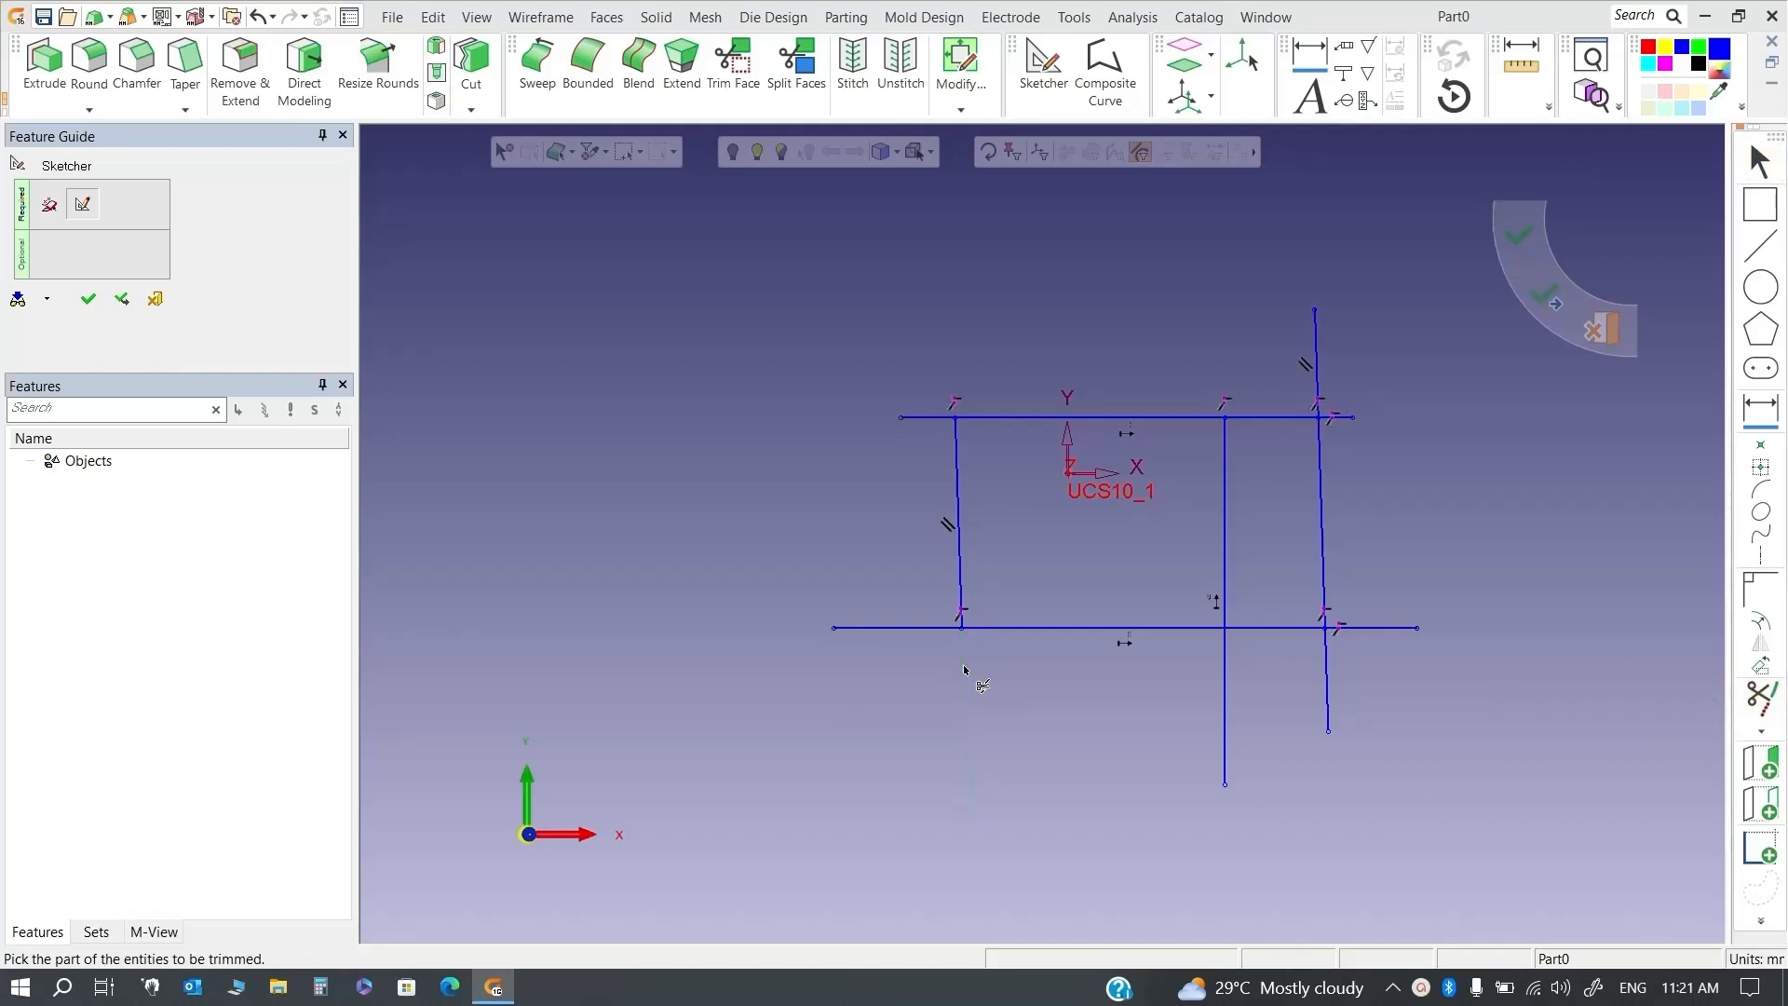
{"action": "left_click", "coordinate": [1230, 547]}
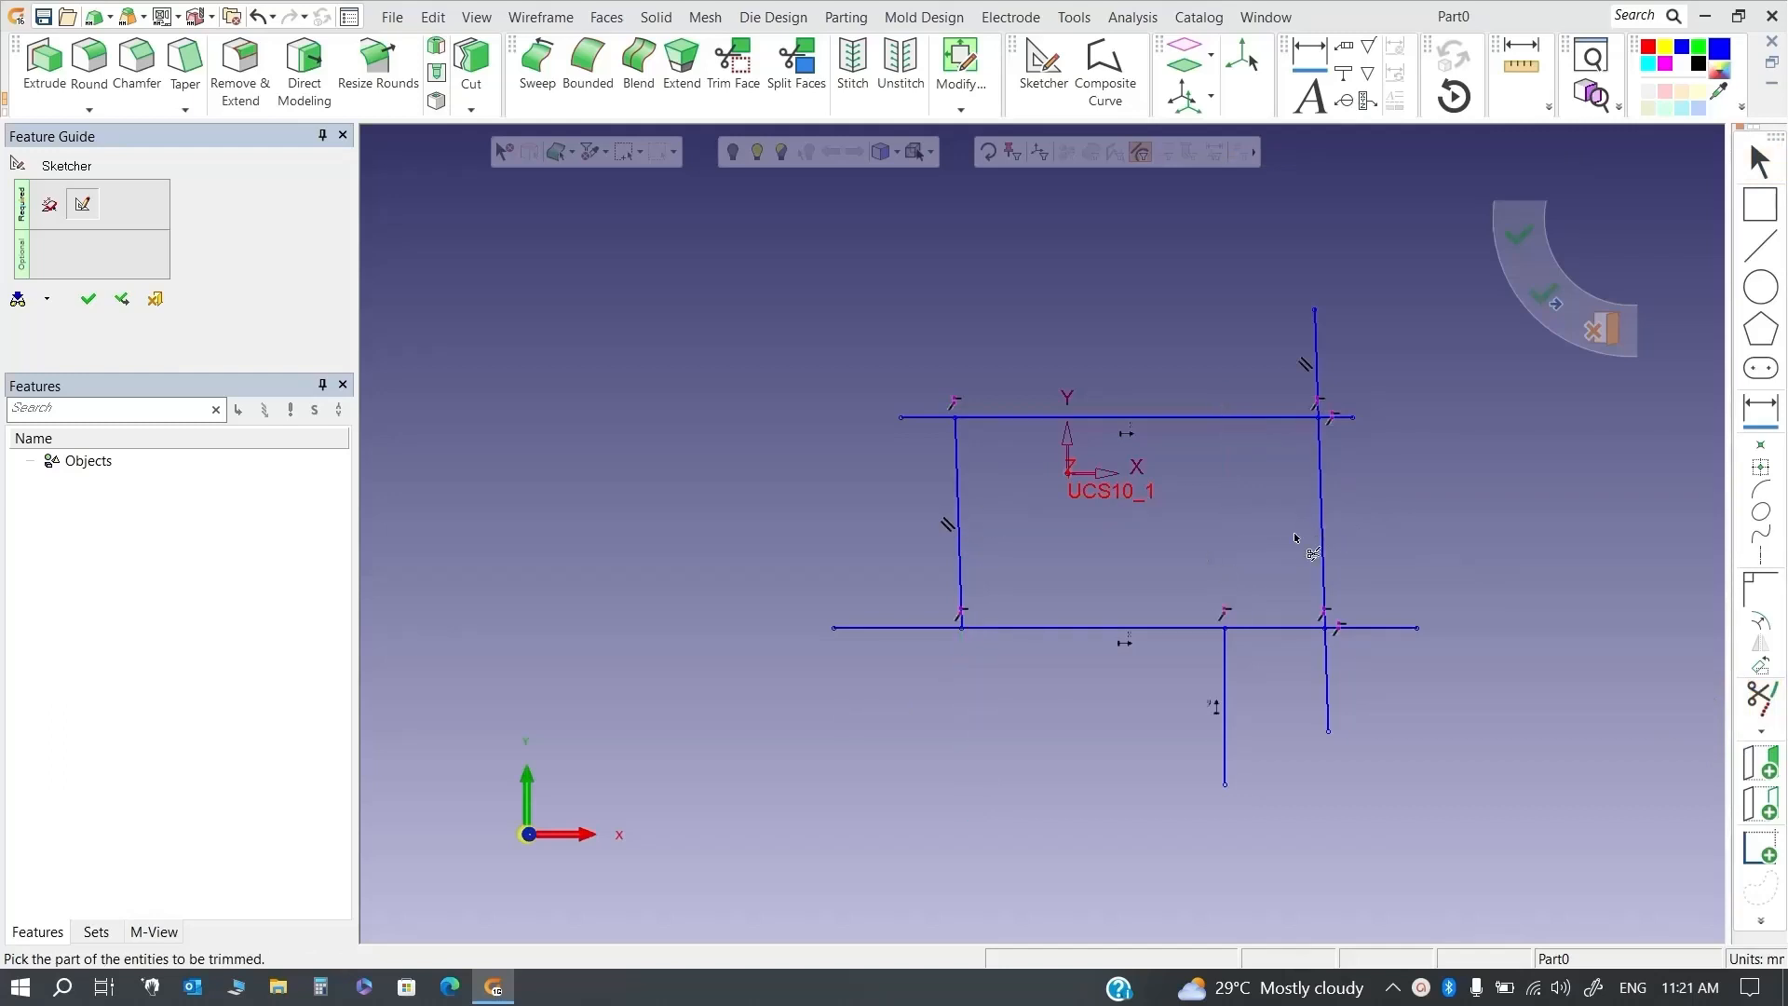